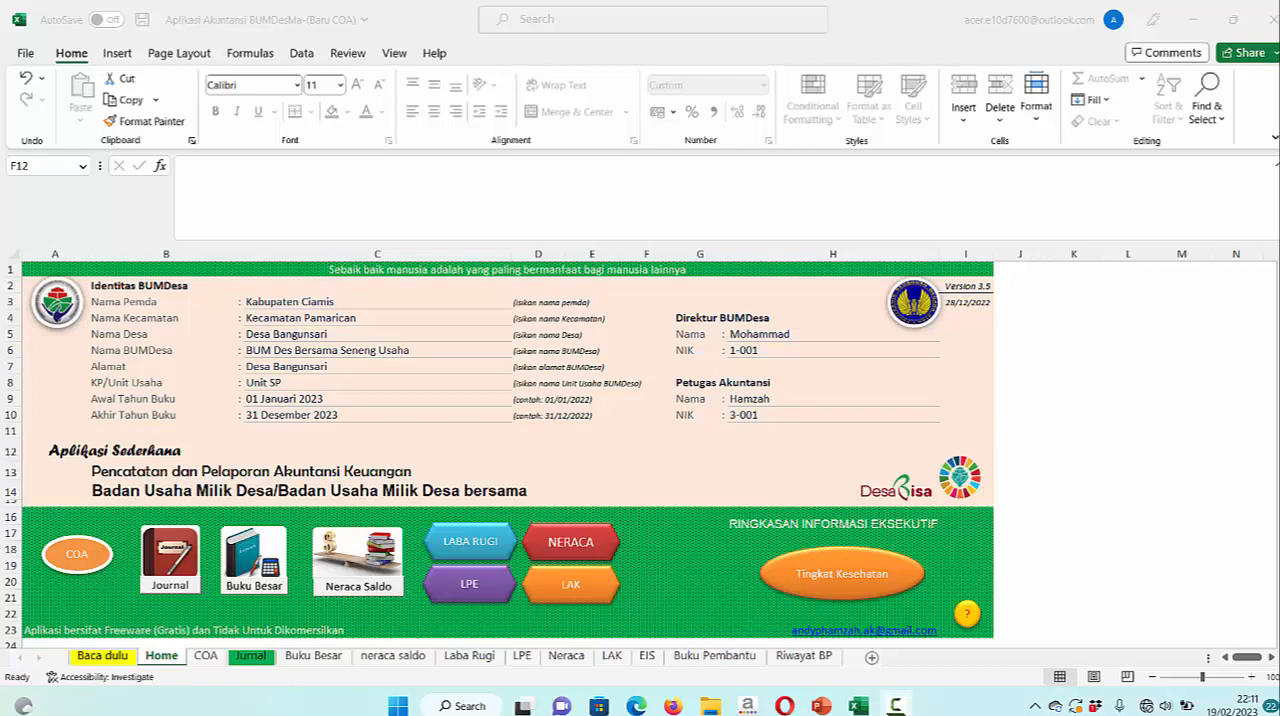
# Review the account codes and names on the COA sheet of the Aplikasi Akuntansi BUMDesa -MASTER-ORI workbook
pyautogui.moveTo(858, 706)
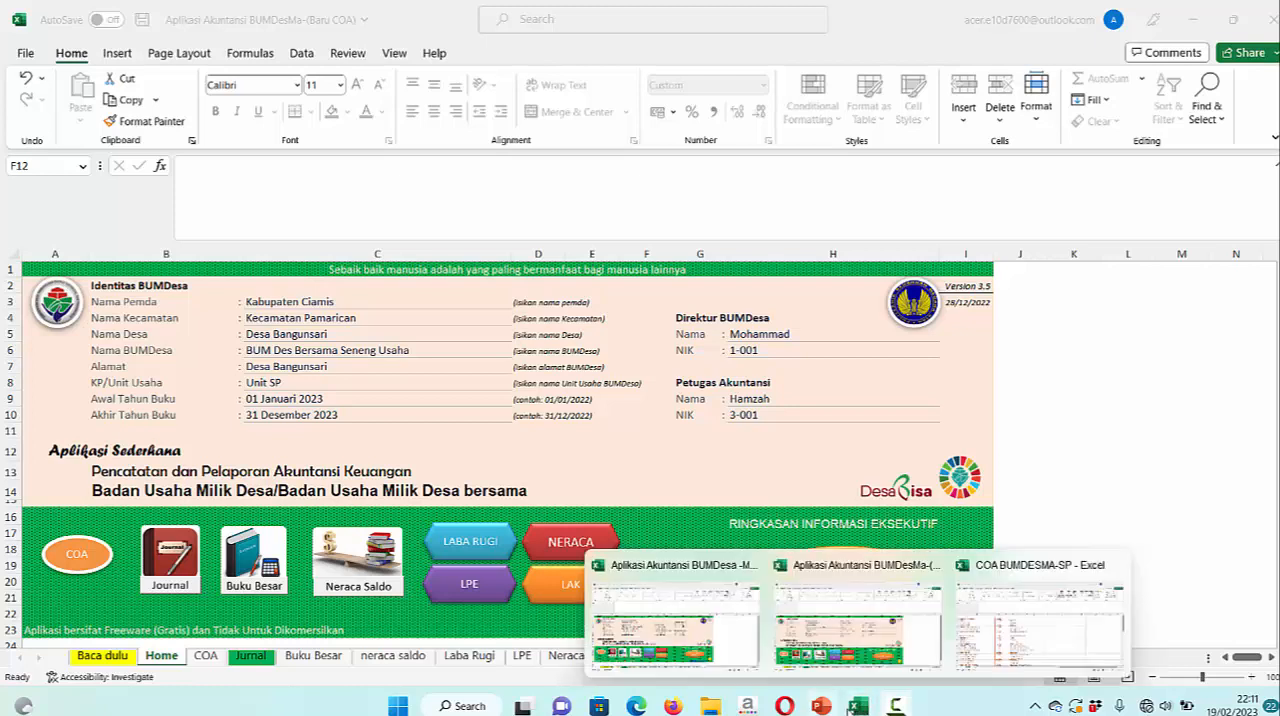
pyautogui.click(718, 662)
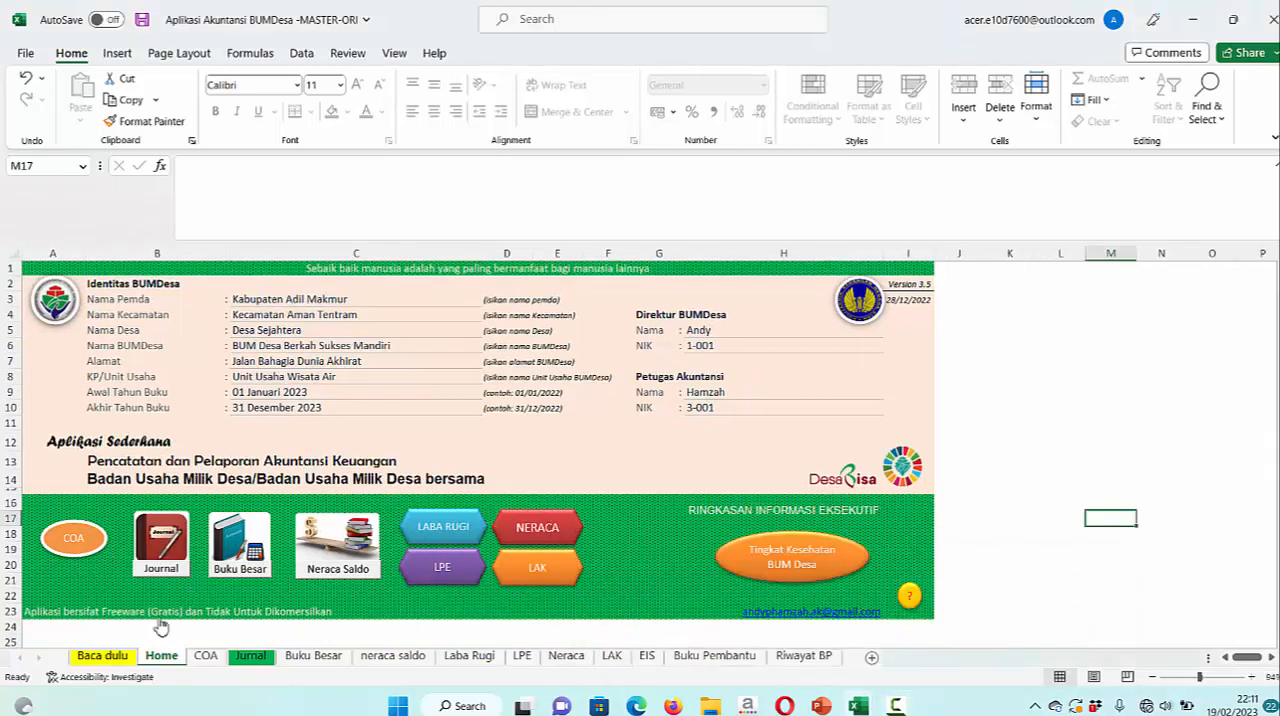
pyautogui.click(202, 656)
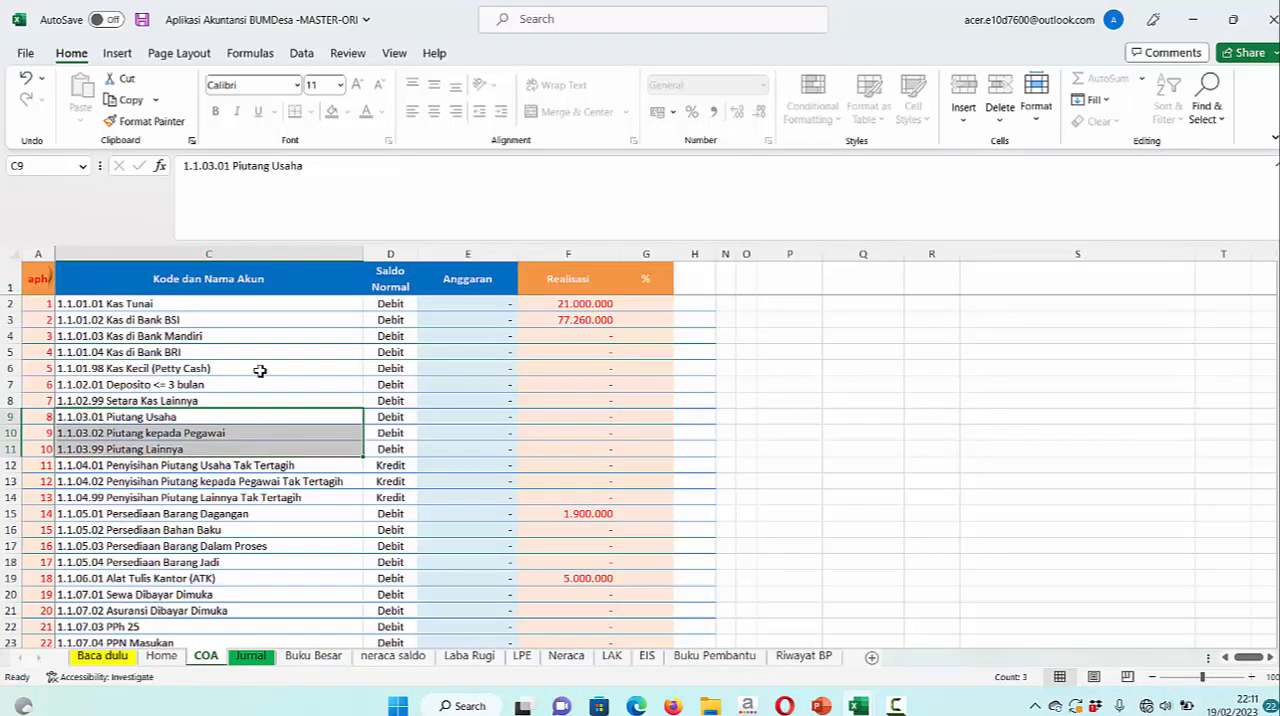
pyautogui.click(858, 415)
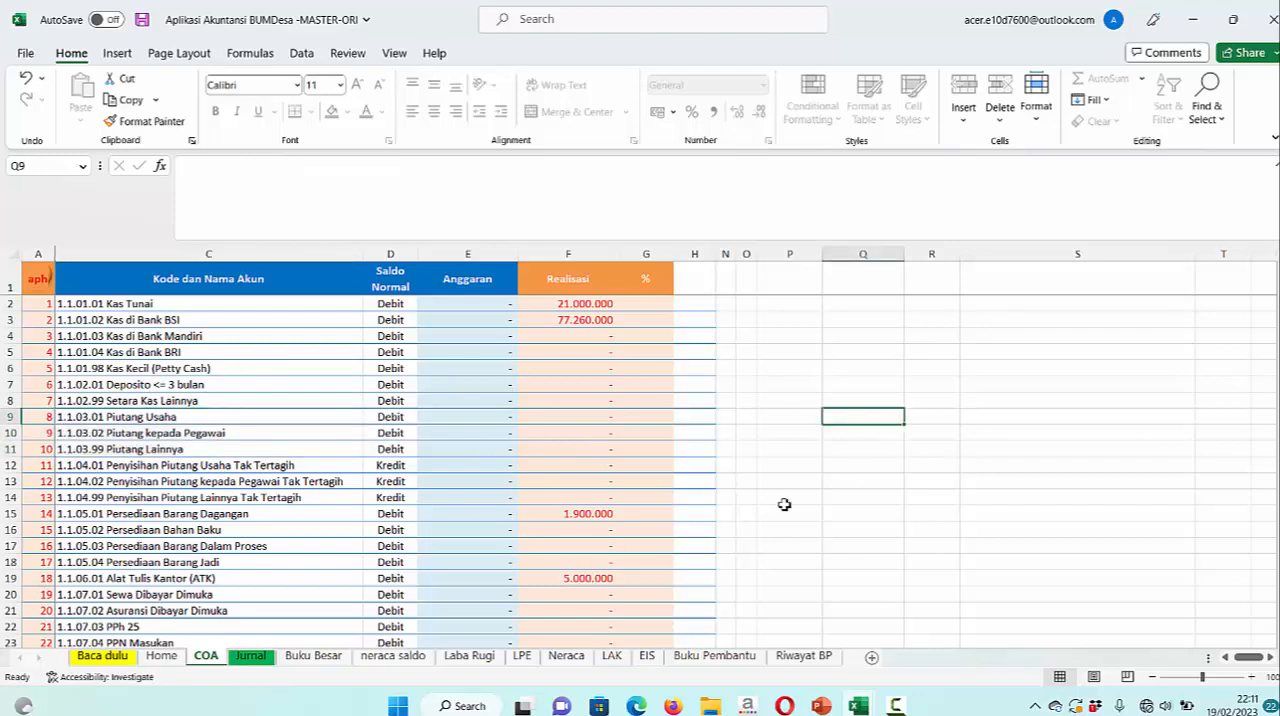
pyautogui.click(90, 305)
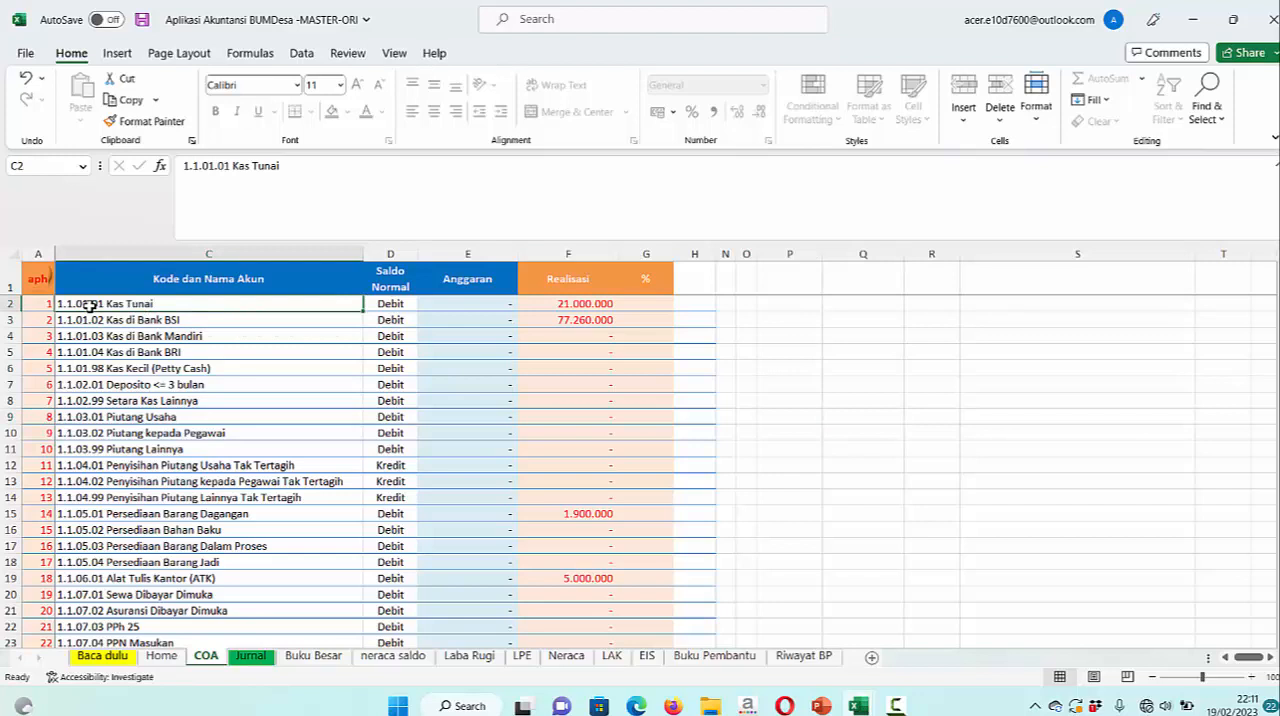
pyautogui.keyDown('shift'); pyautogui.click(138, 370); pyautogui.keyUp('shift')
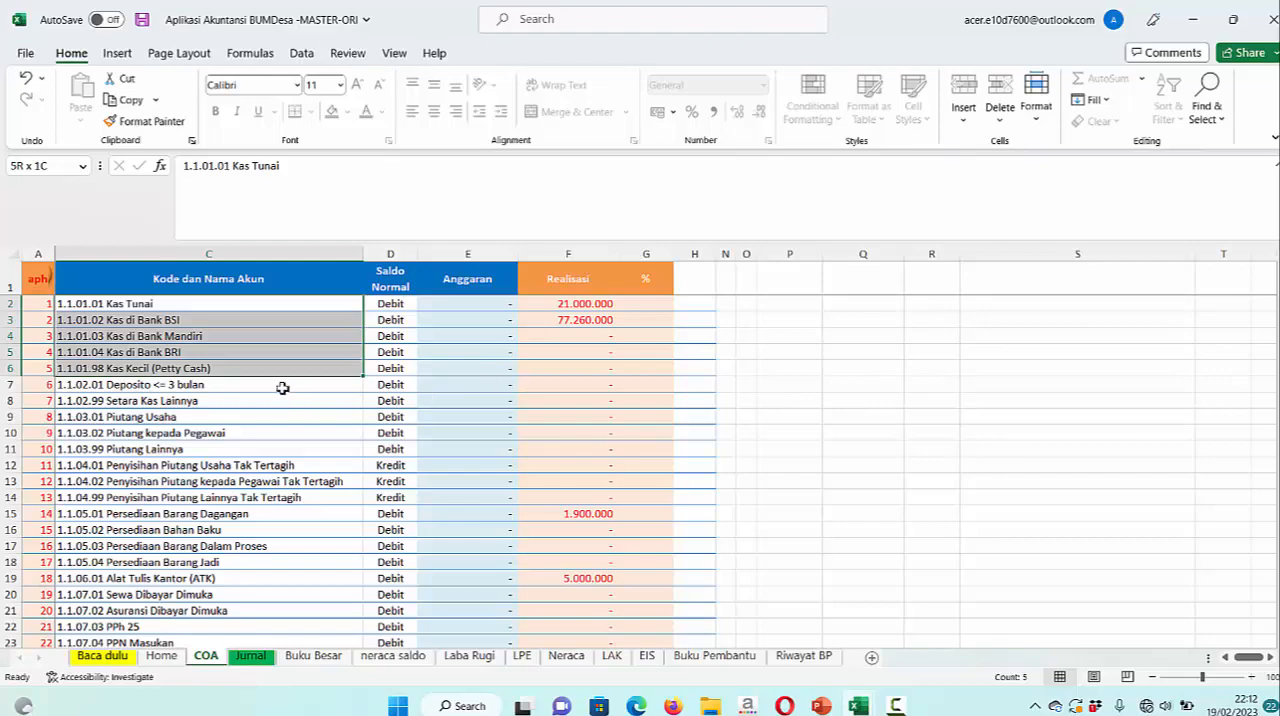
pyautogui.scroll(-3, 243, 450)
pyautogui.scroll(-20, 243, 450)
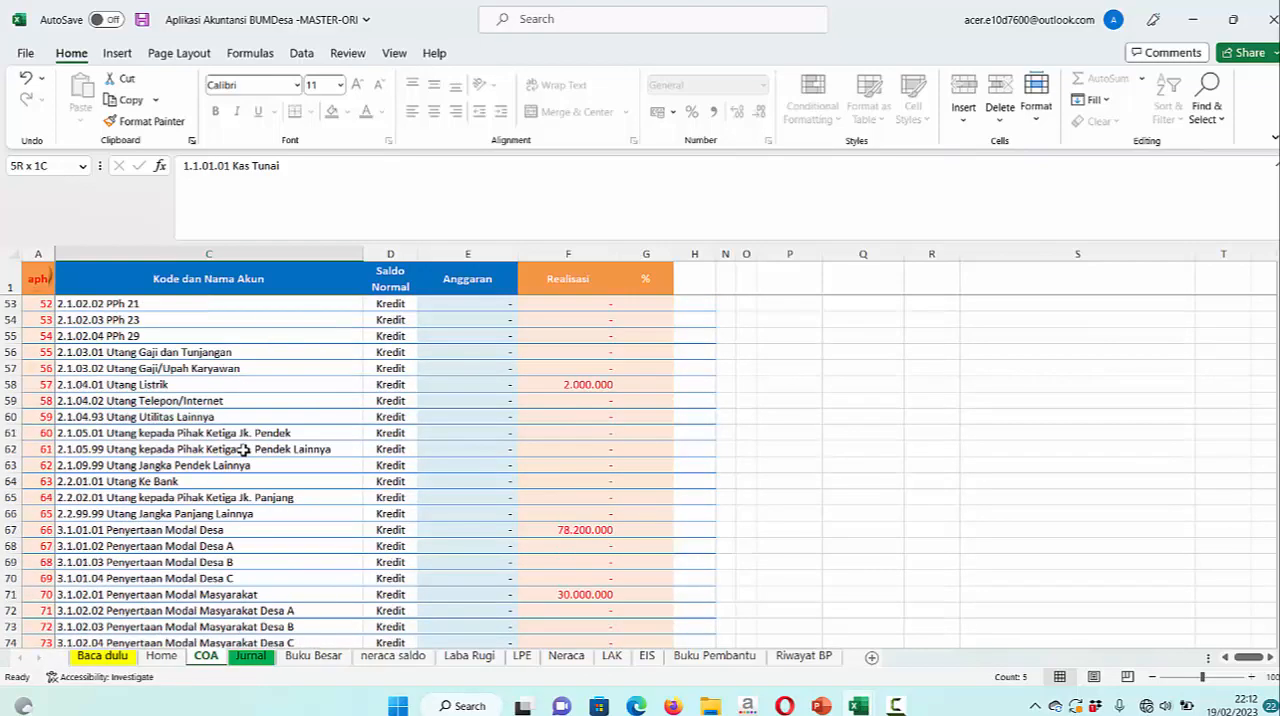
pyautogui.scroll(-17, 243, 450)
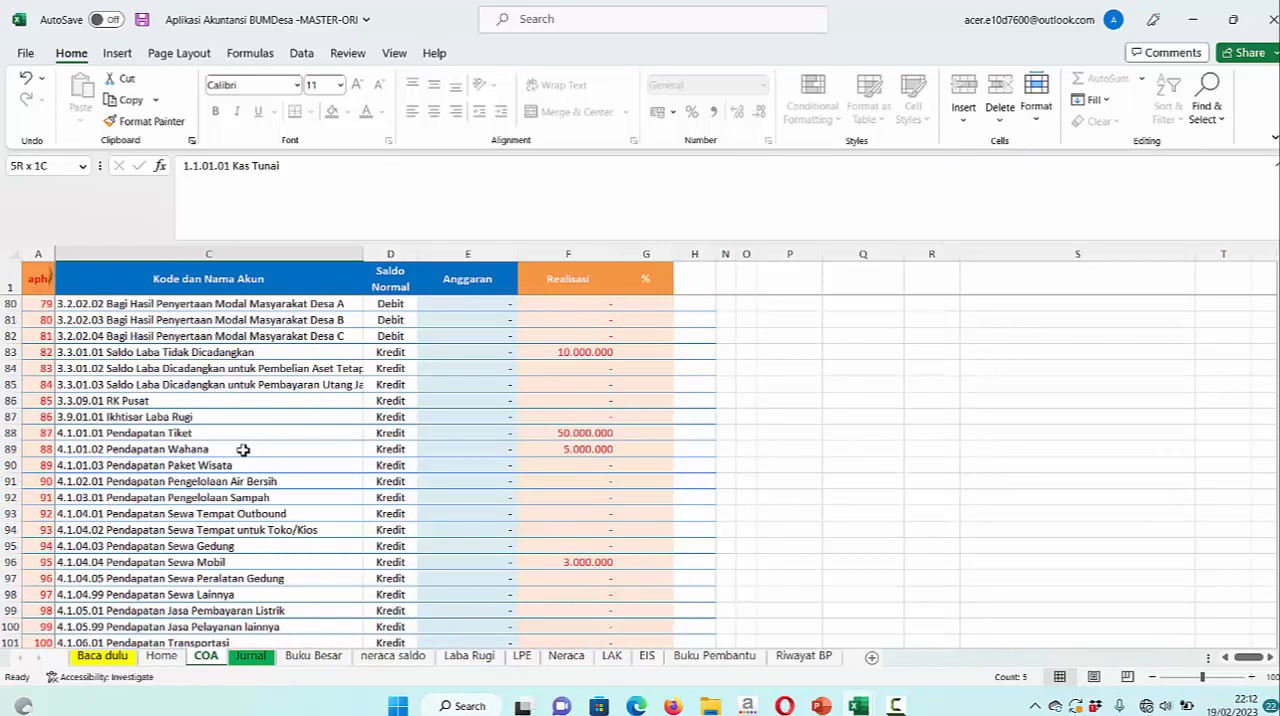
pyautogui.scroll(-10, 243, 450)
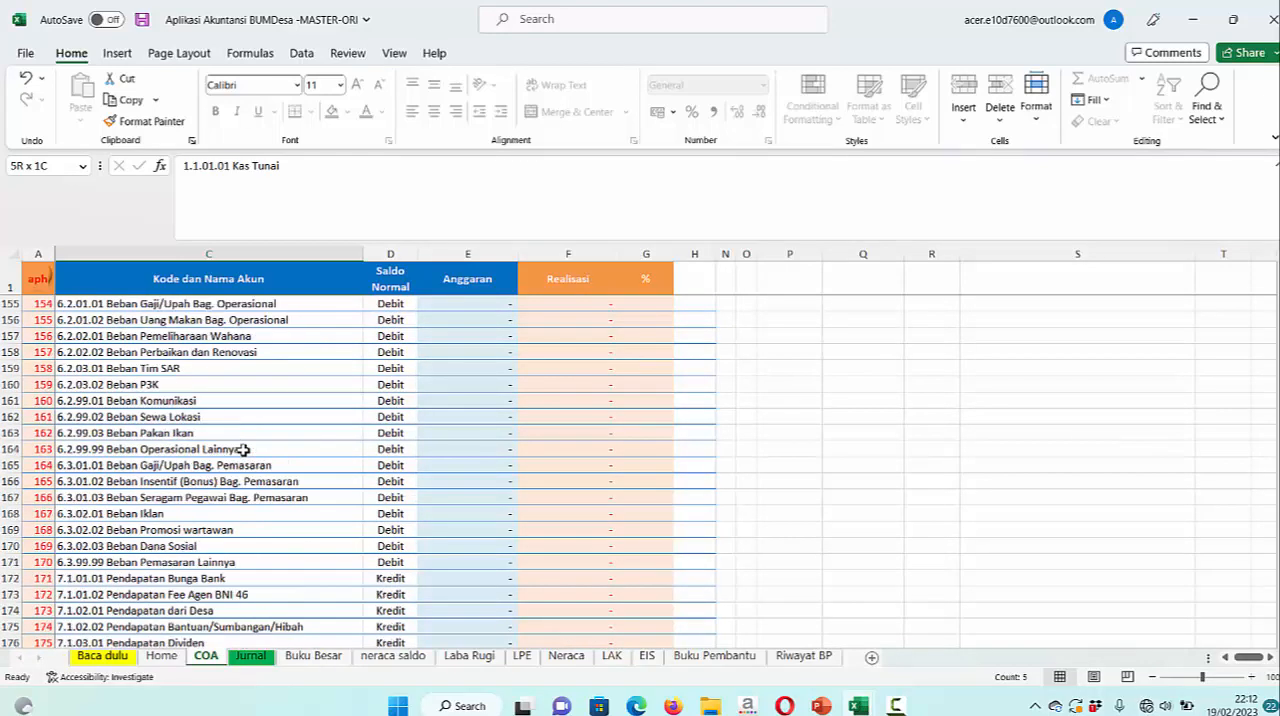
pyautogui.scroll(20, 243, 450)
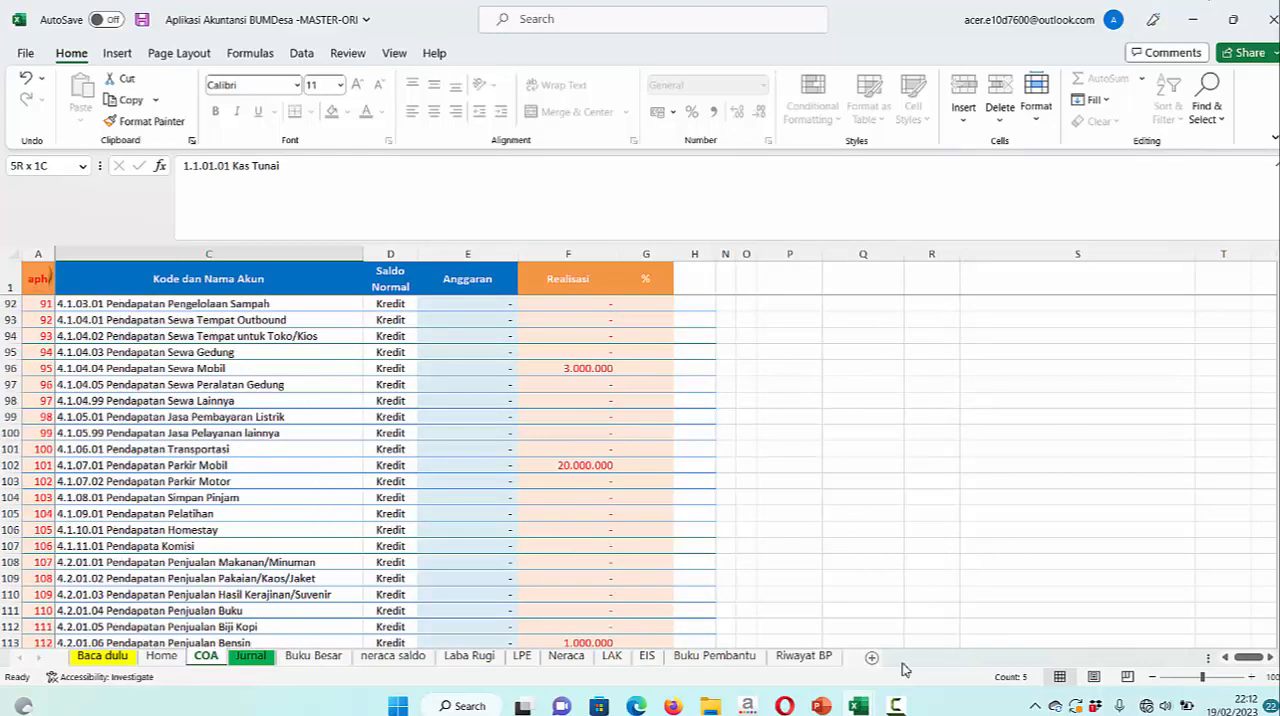
# Switch to the COA BUMDESMA-SP workbook and review its full account list on Sheet1, from AKTIVA LANCAR to the expense accounts
pyautogui.moveTo(860, 703)
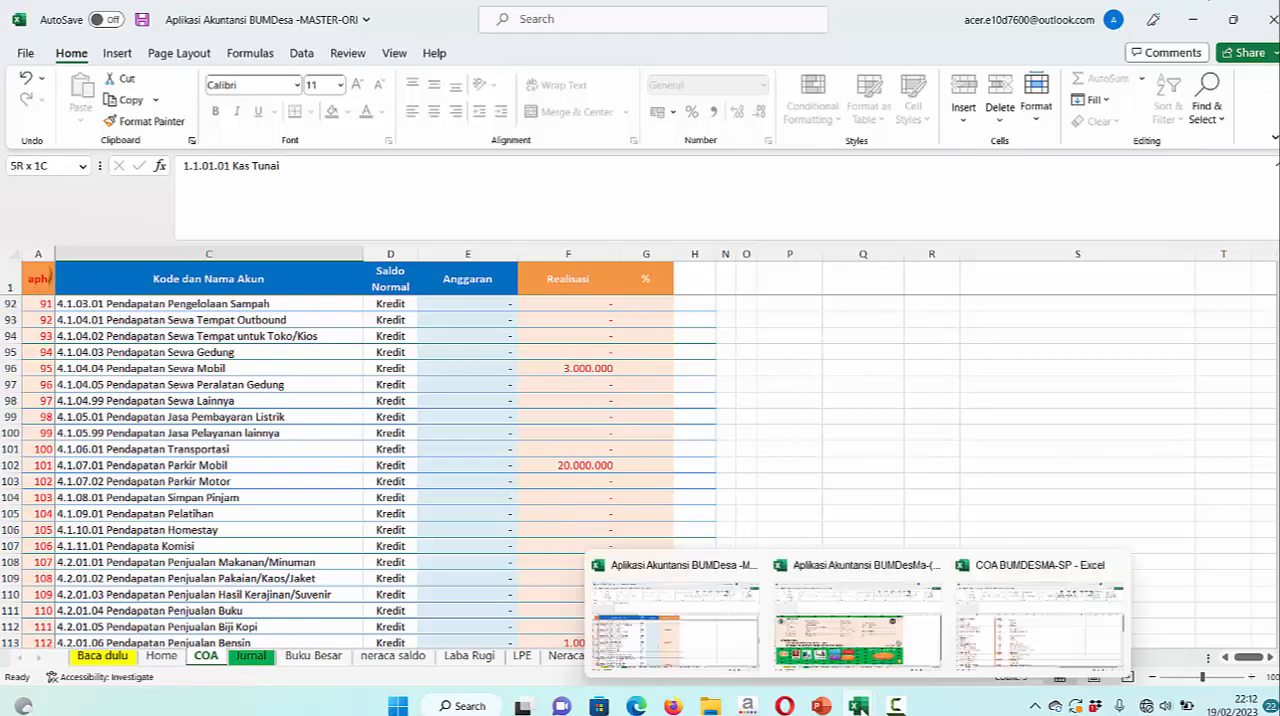
pyautogui.click(1024, 640)
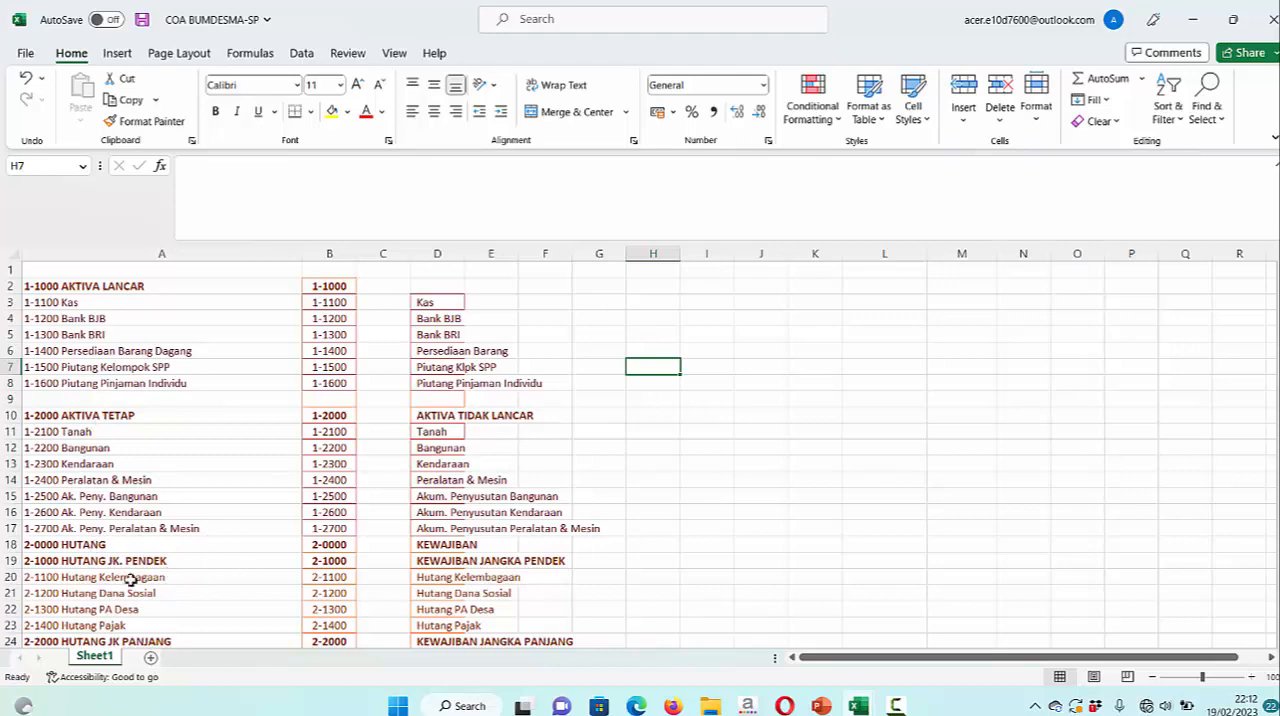
pyautogui.scroll(-4, 130, 580)
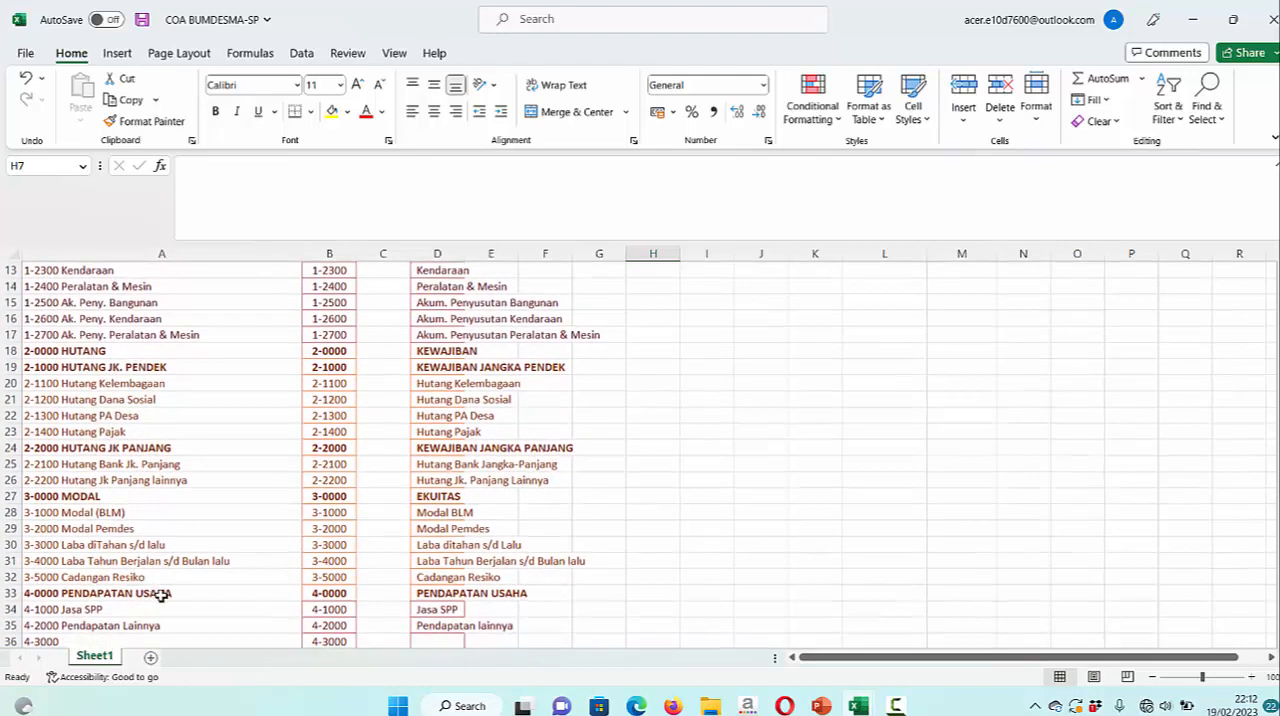
pyautogui.scroll(-3, 155, 600)
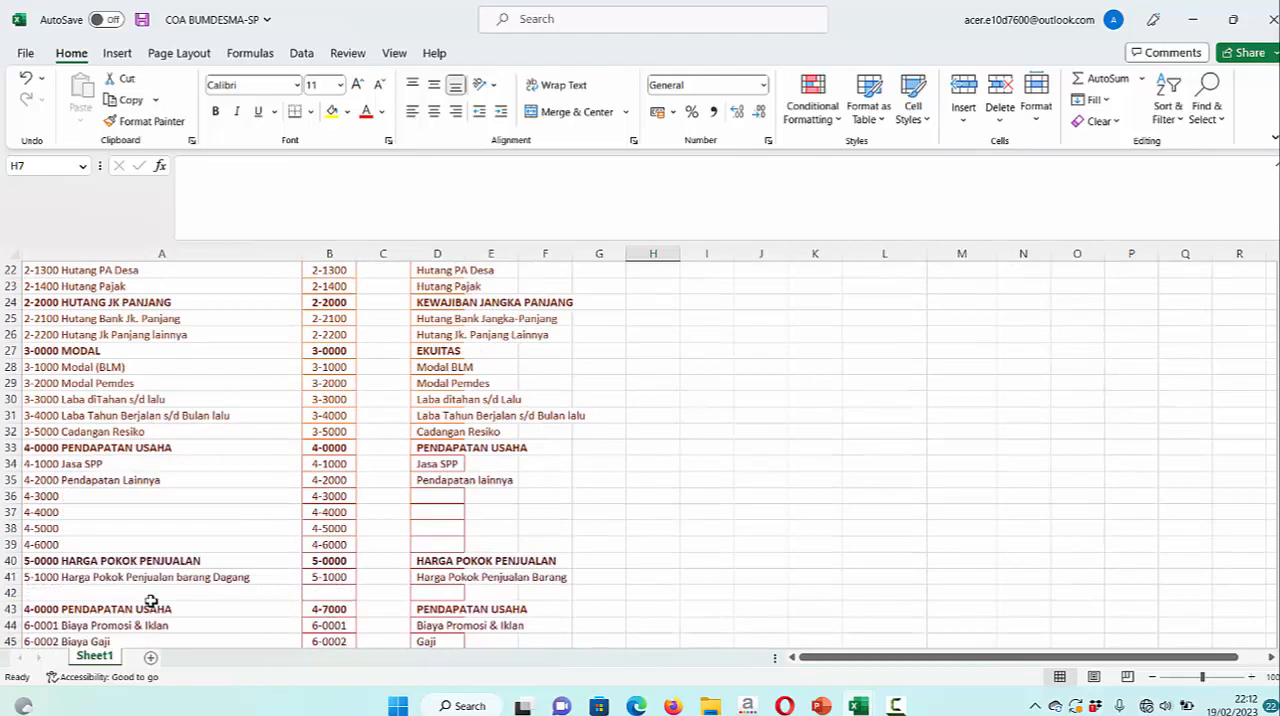
pyautogui.scroll(-4, 150, 600)
pyautogui.scroll(8, 150, 600)
pyautogui.scroll(-2, 150, 600)
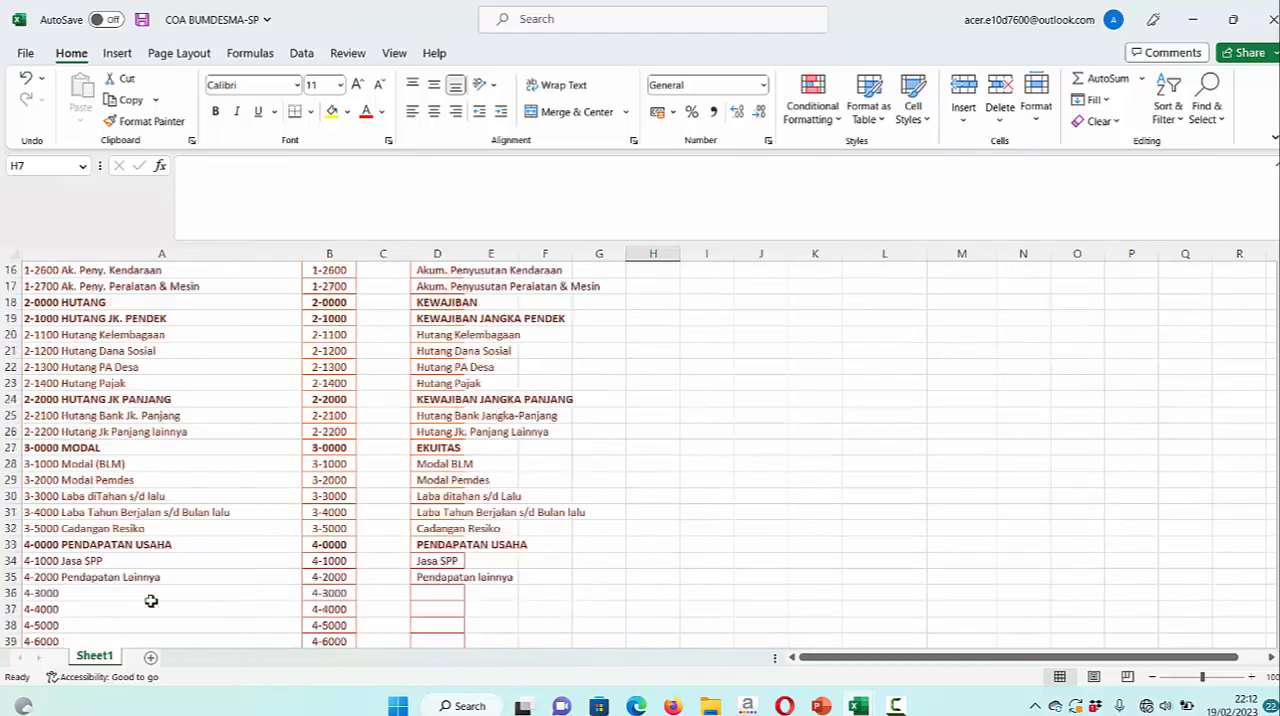
pyautogui.scroll(3, 150, 600)
pyautogui.moveTo(345, 253); pyautogui.dragTo(560, 256)
pyautogui.click(670, 348)
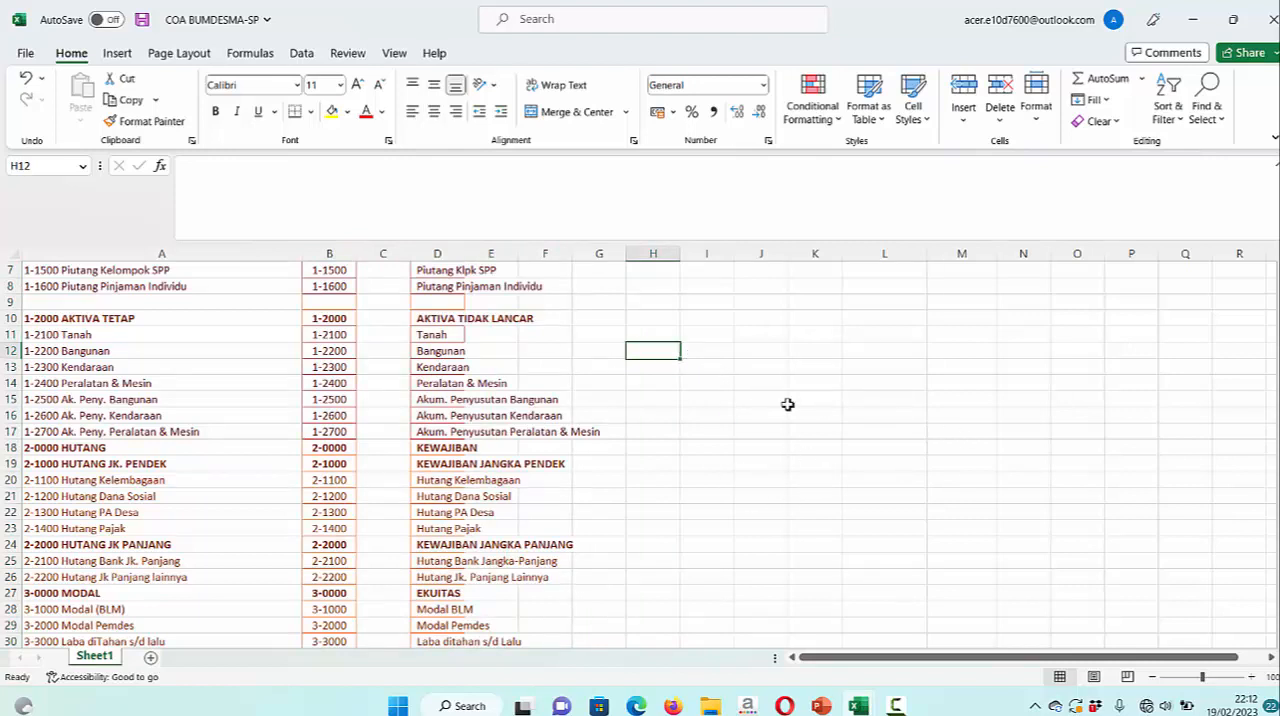
pyautogui.scroll(2, 143, 398)
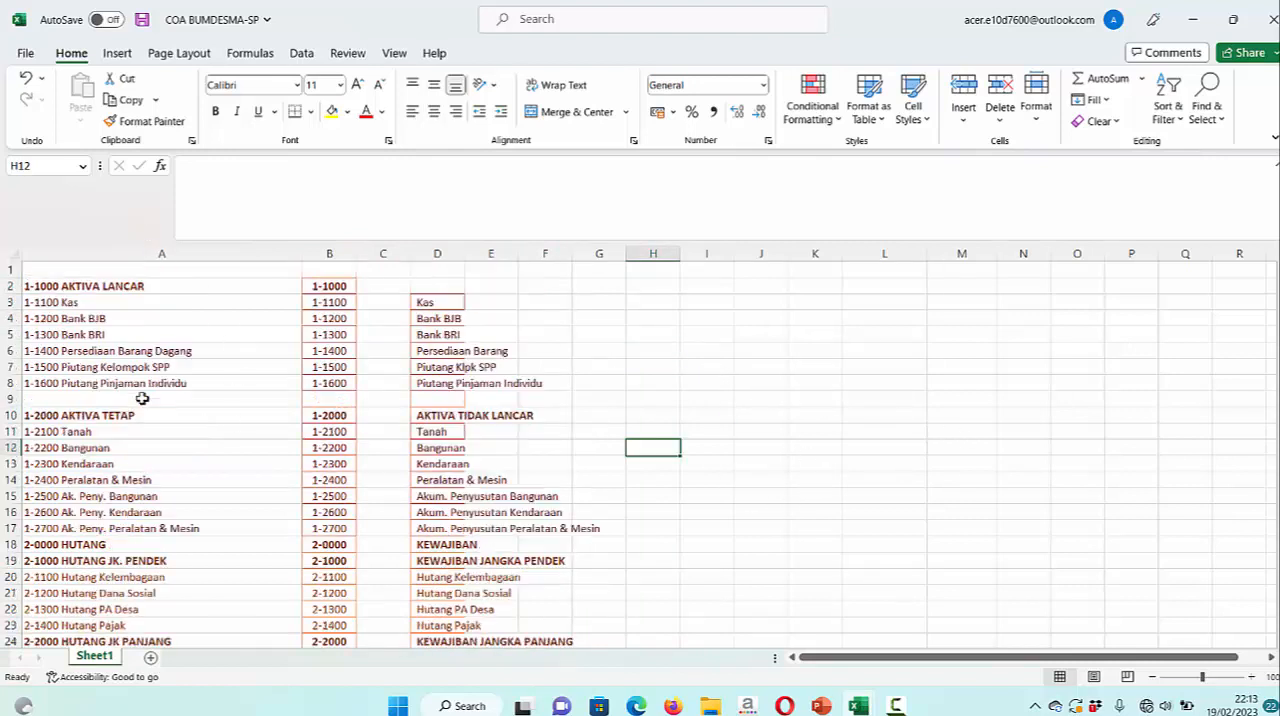
# Examine the individual AKTIVA LANCAR accounts and their separate codes in columns A and B of Sheet1
pyautogui.click(68, 305)
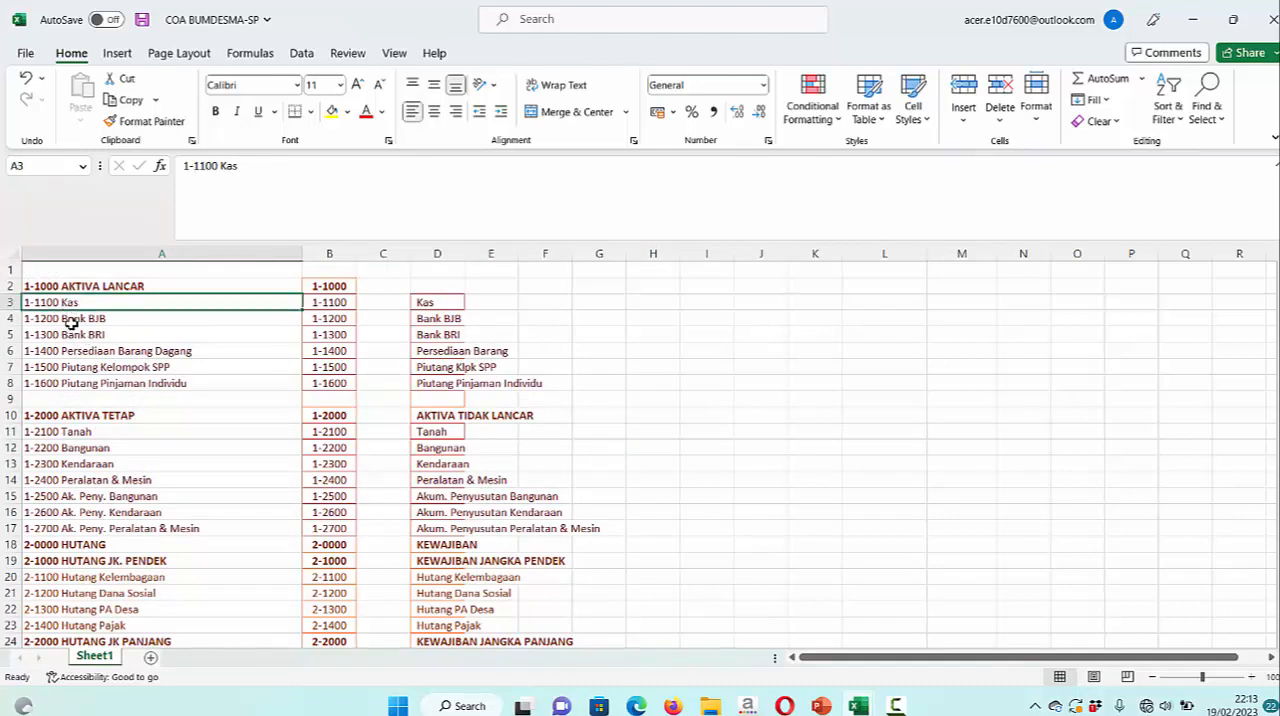
pyautogui.click(72, 321)
pyautogui.click(98, 350)
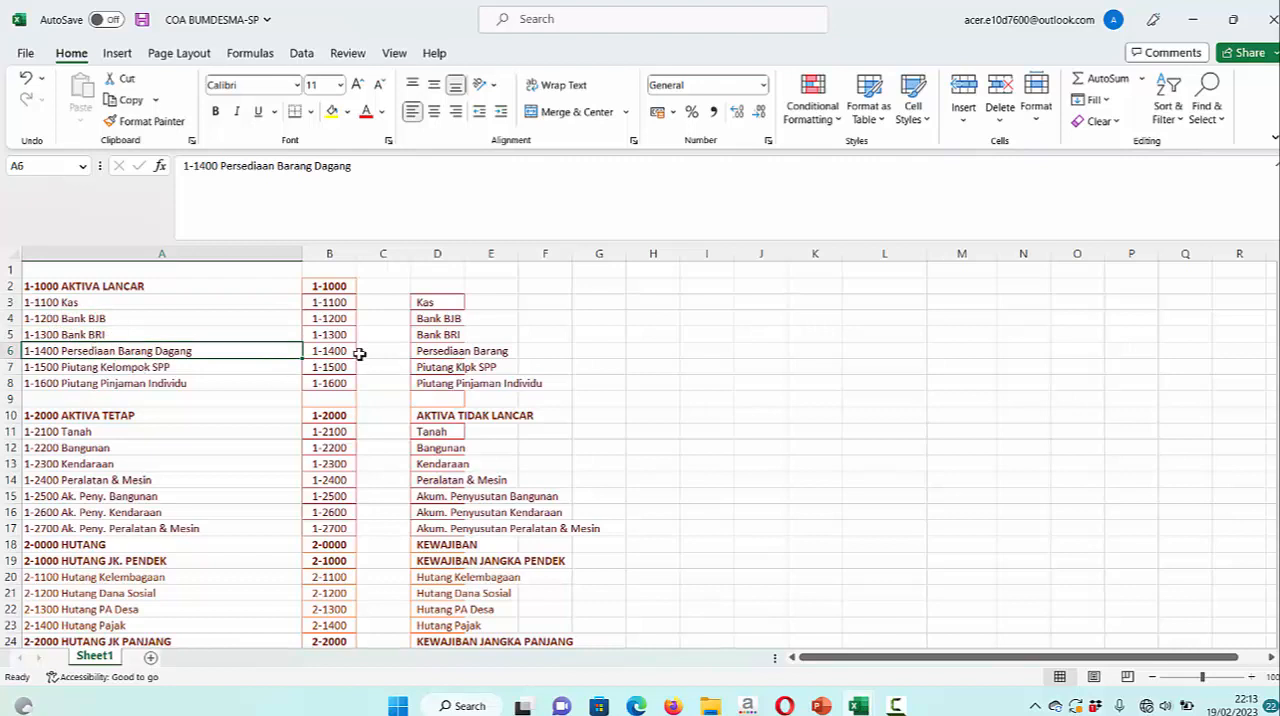
pyautogui.click(343, 321)
pyautogui.click(334, 366)
pyautogui.click(336, 333)
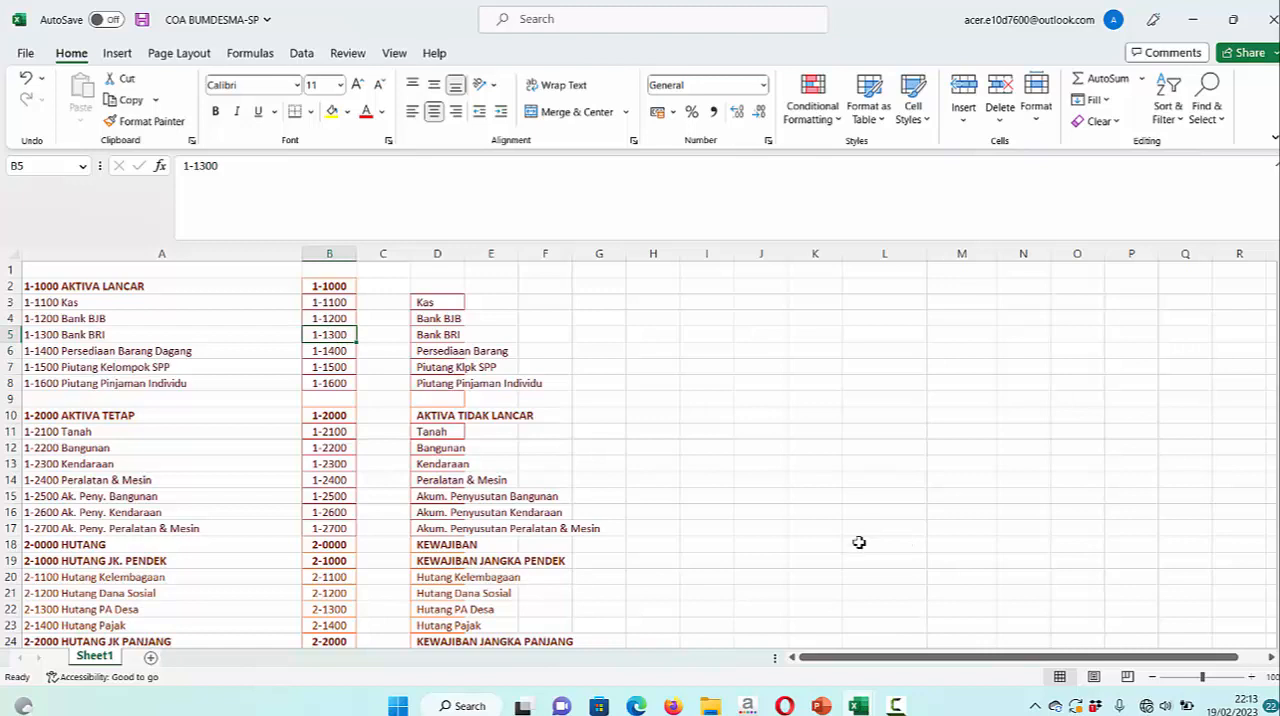
# Open the COA sheet of the Aplikasi Akuntansi BUMDesMa-(Baru COA) workbook and review its account list down to the bank tax expense
pyautogui.moveTo(858, 705)
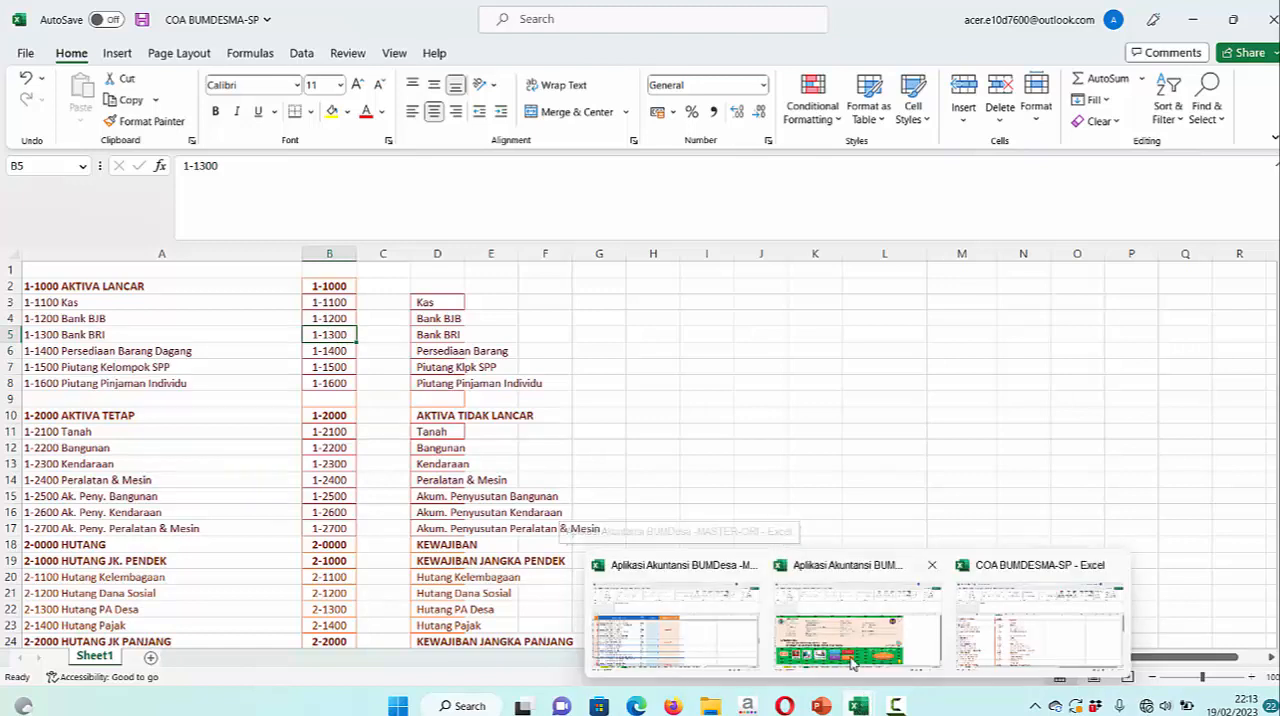
pyautogui.click(857, 615)
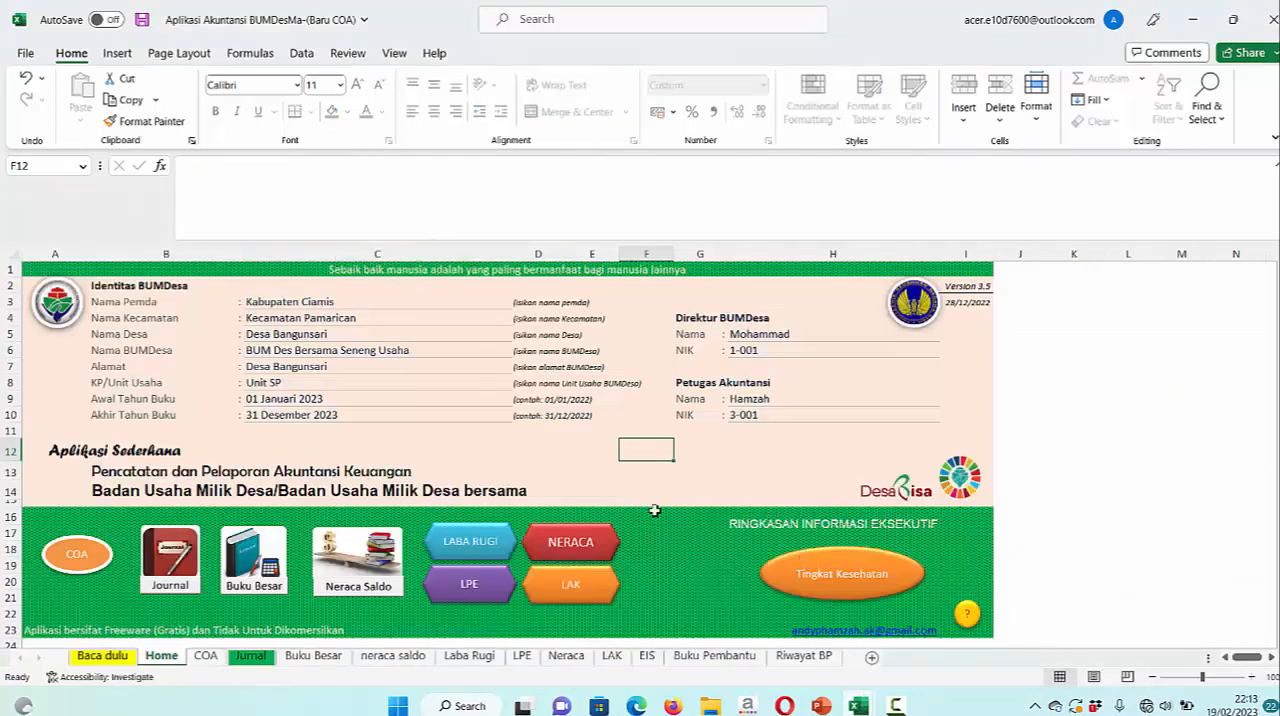
pyautogui.click(79, 560)
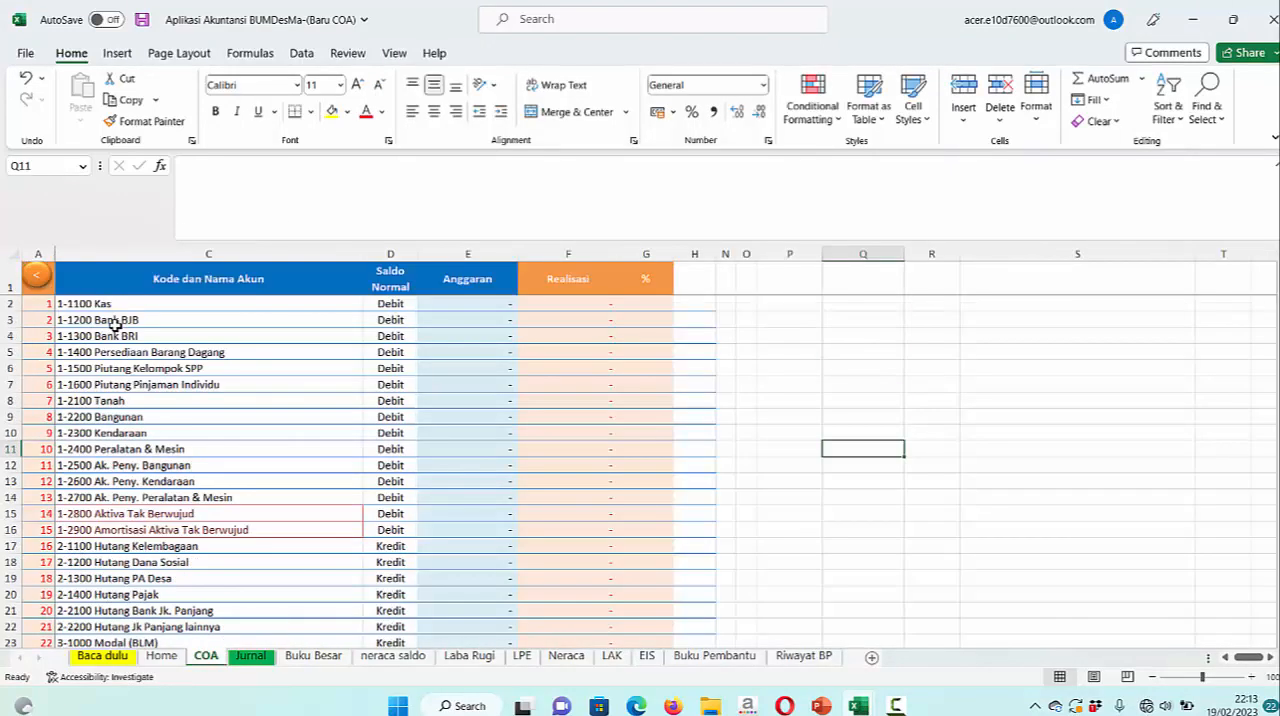
pyautogui.scroll(-12, 115, 325)
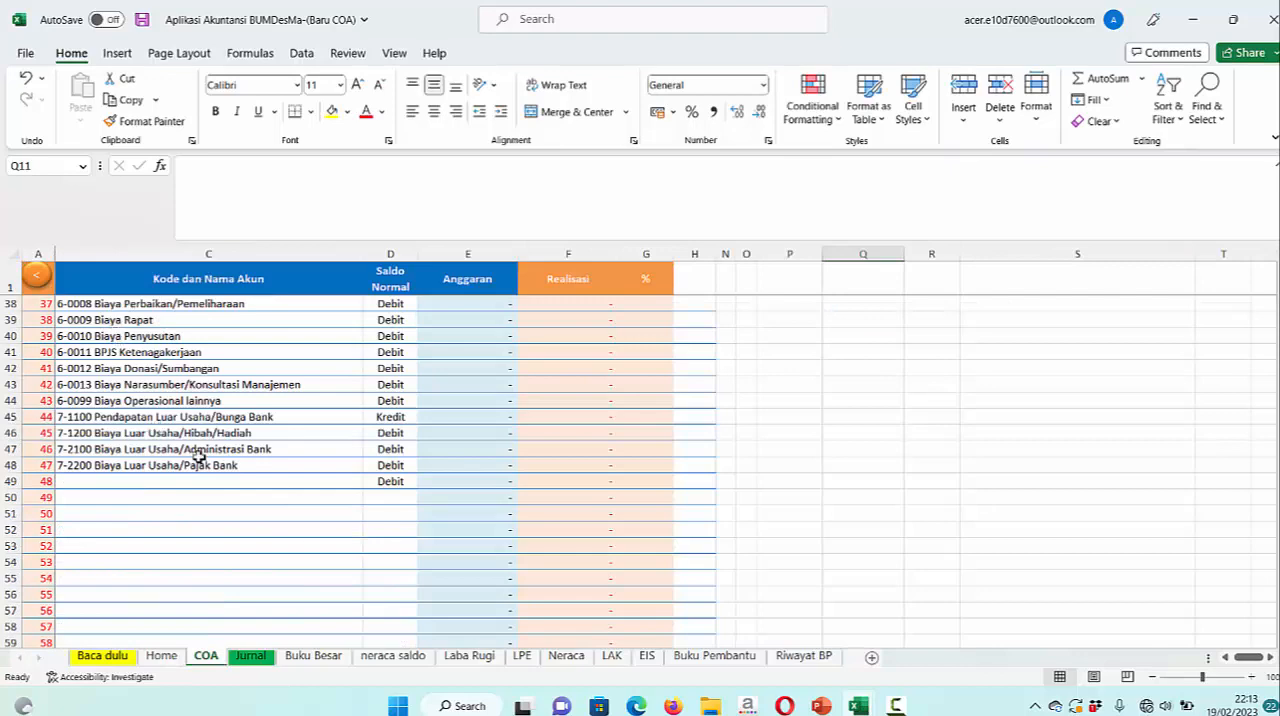
pyautogui.scroll(9, 243, 480)
pyautogui.scroll(3, 243, 498)
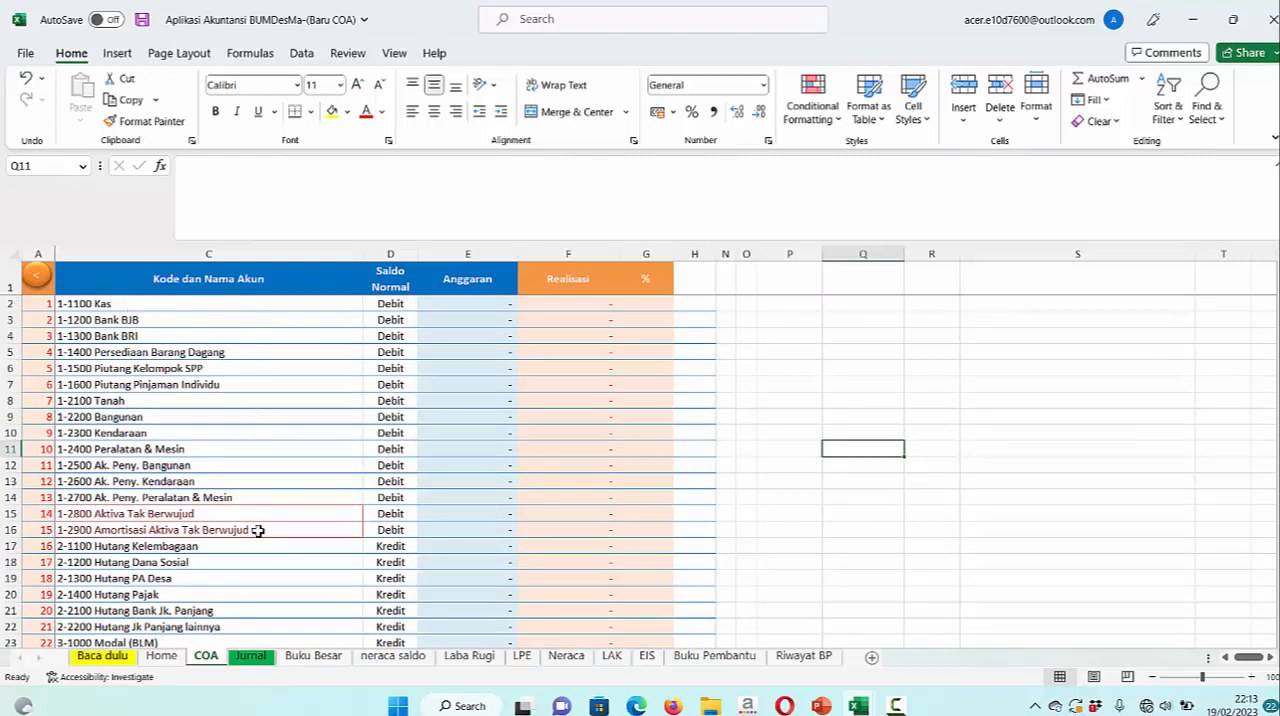
# Compare the December 2022 balance sheet slide in PowerPoint with the account list on the Baru COA workbook's COA sheet
pyautogui.click(821, 706)
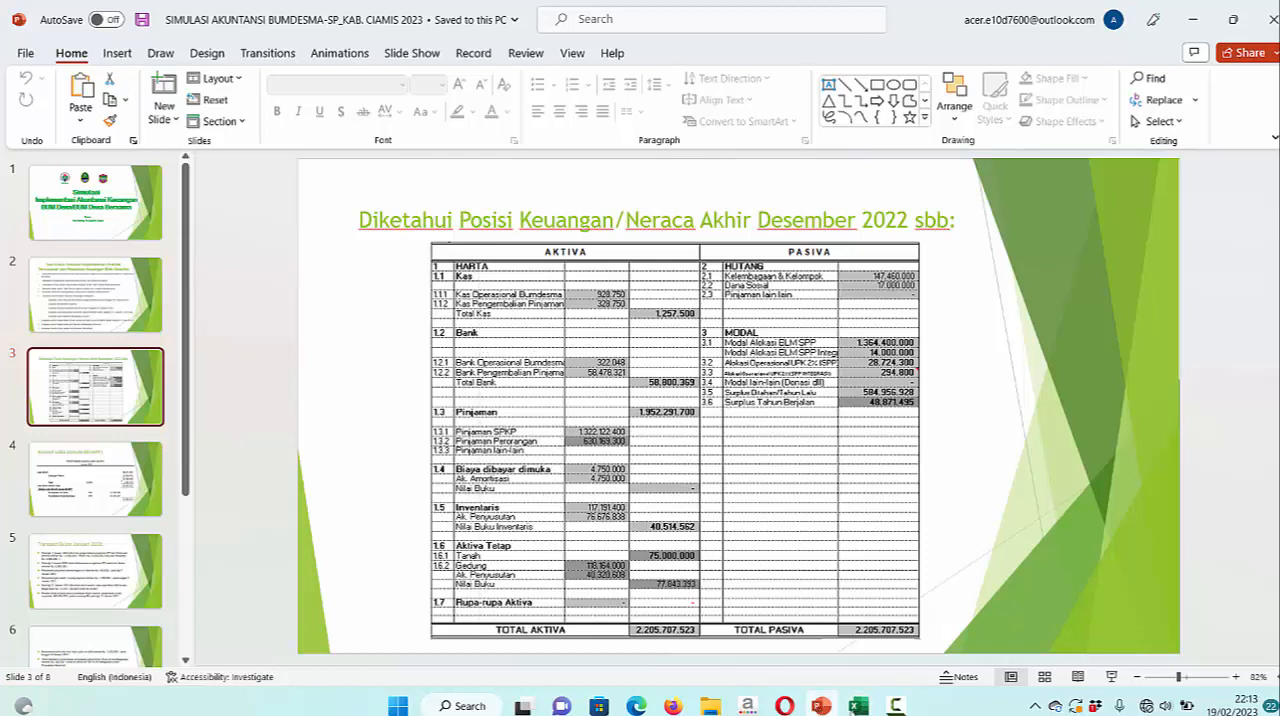
pyautogui.click(855, 706)
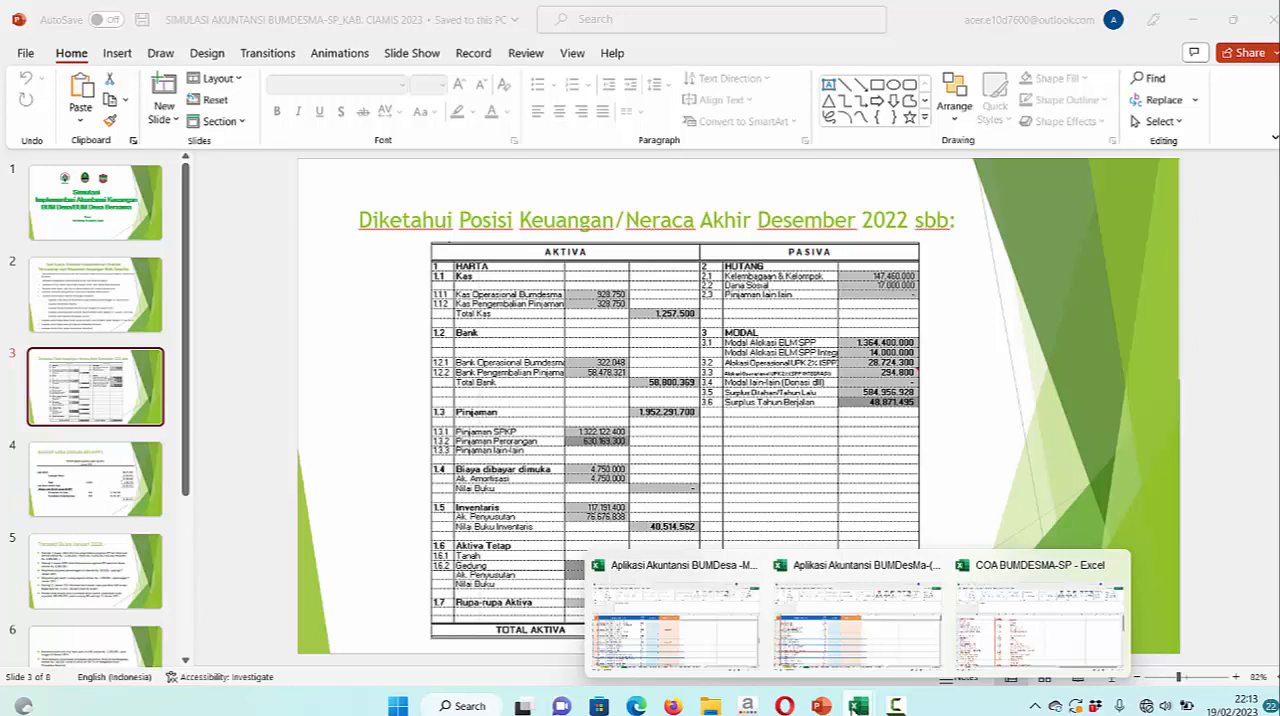
pyautogui.click(847, 670)
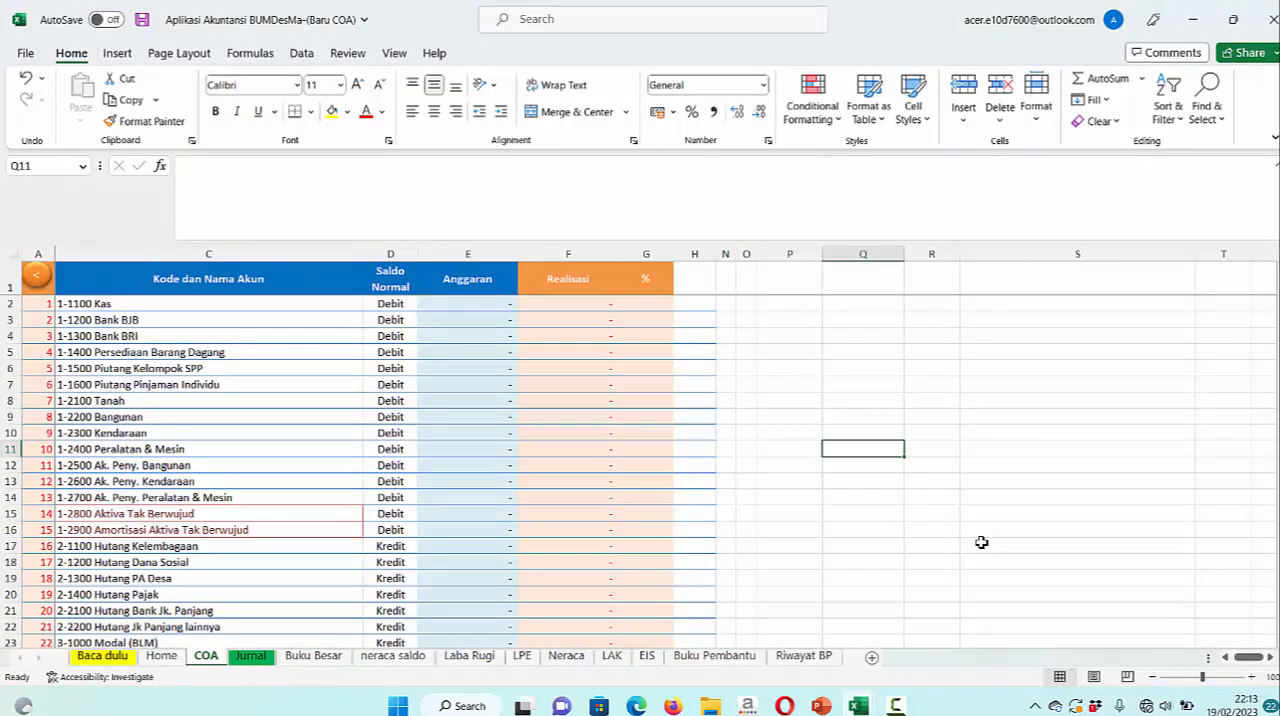
pyautogui.scroll(-5, 598, 434)
pyautogui.scroll(5, 598, 434)
pyautogui.scroll(-6, 598, 434)
pyautogui.scroll(6, 598, 434)
# Enter 1/1/23 as the Tanggal in the first row of the Jurnal sheet and select that row's Nomor Bukti cell
pyautogui.click(252, 660)
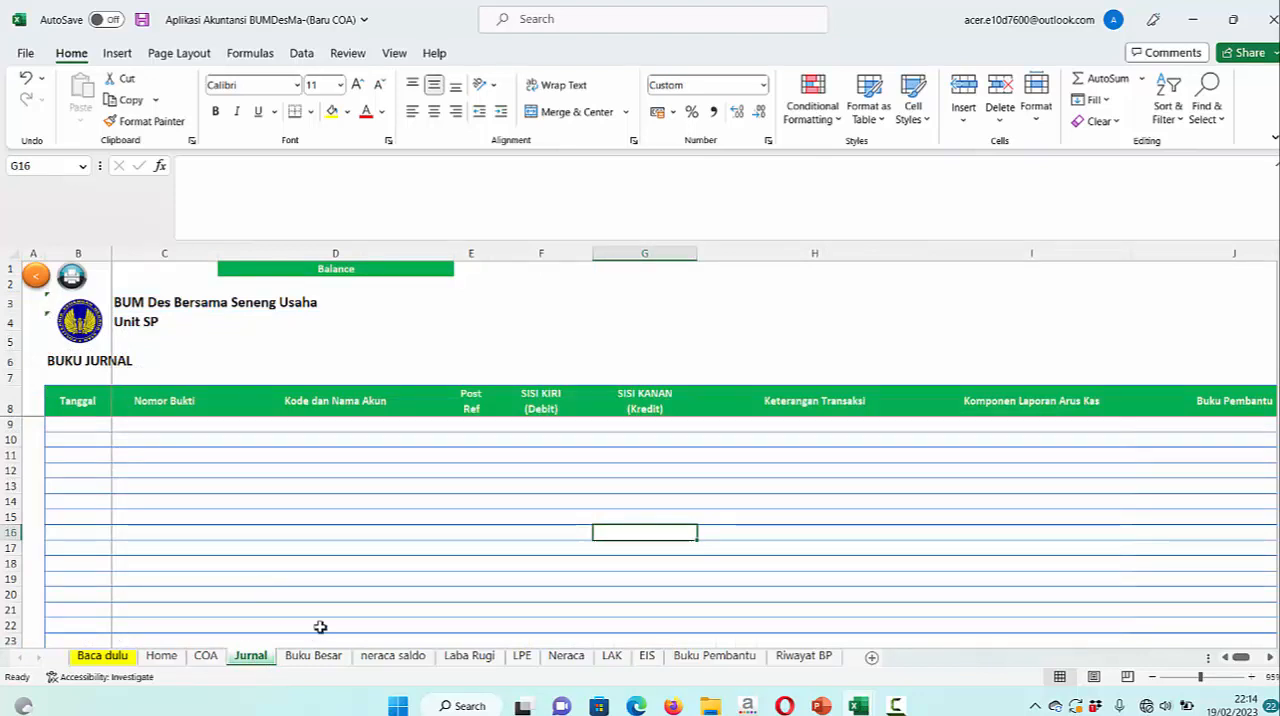
pyautogui.click(90, 426)
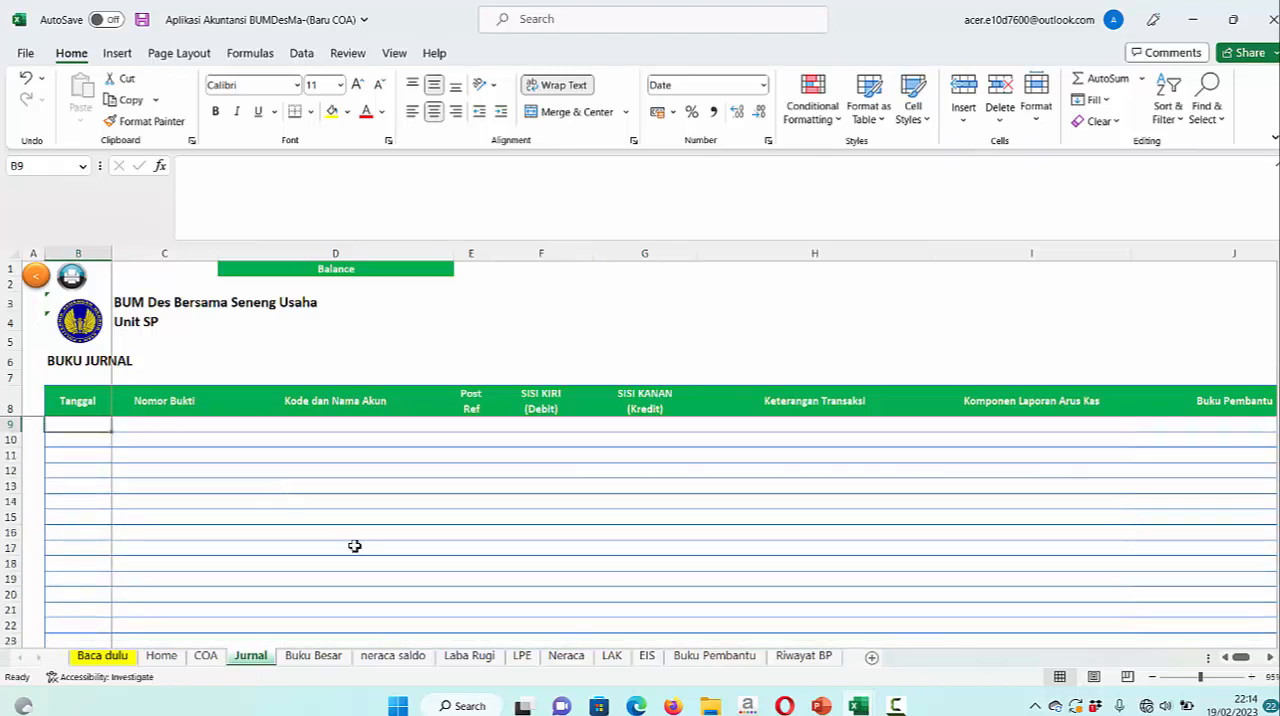
pyautogui.click(821, 706)
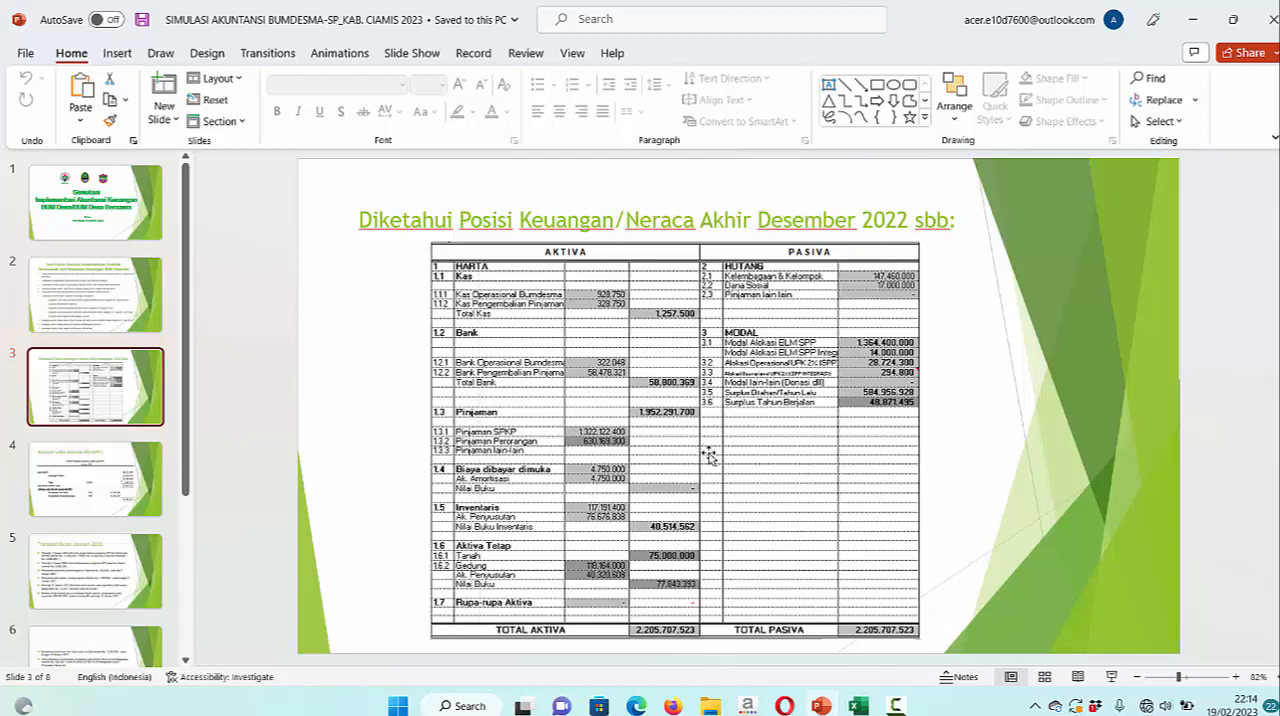
pyautogui.click(856, 704)
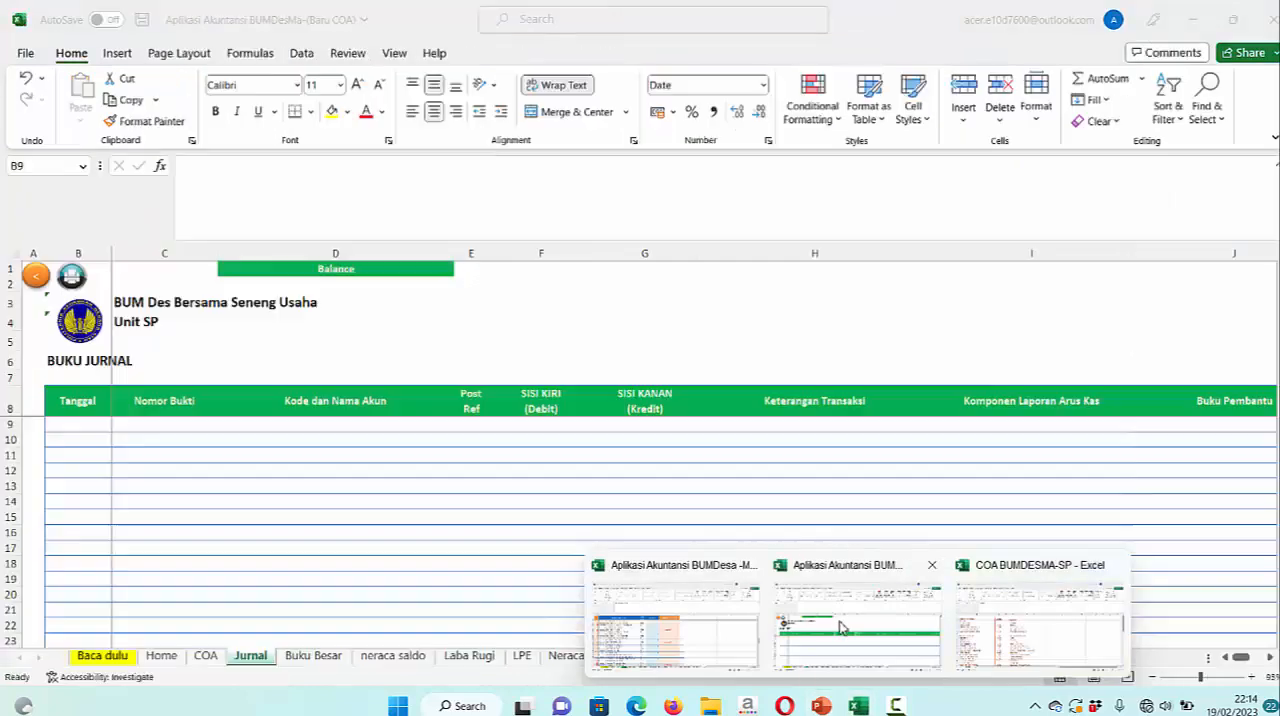
pyautogui.click(843, 626)
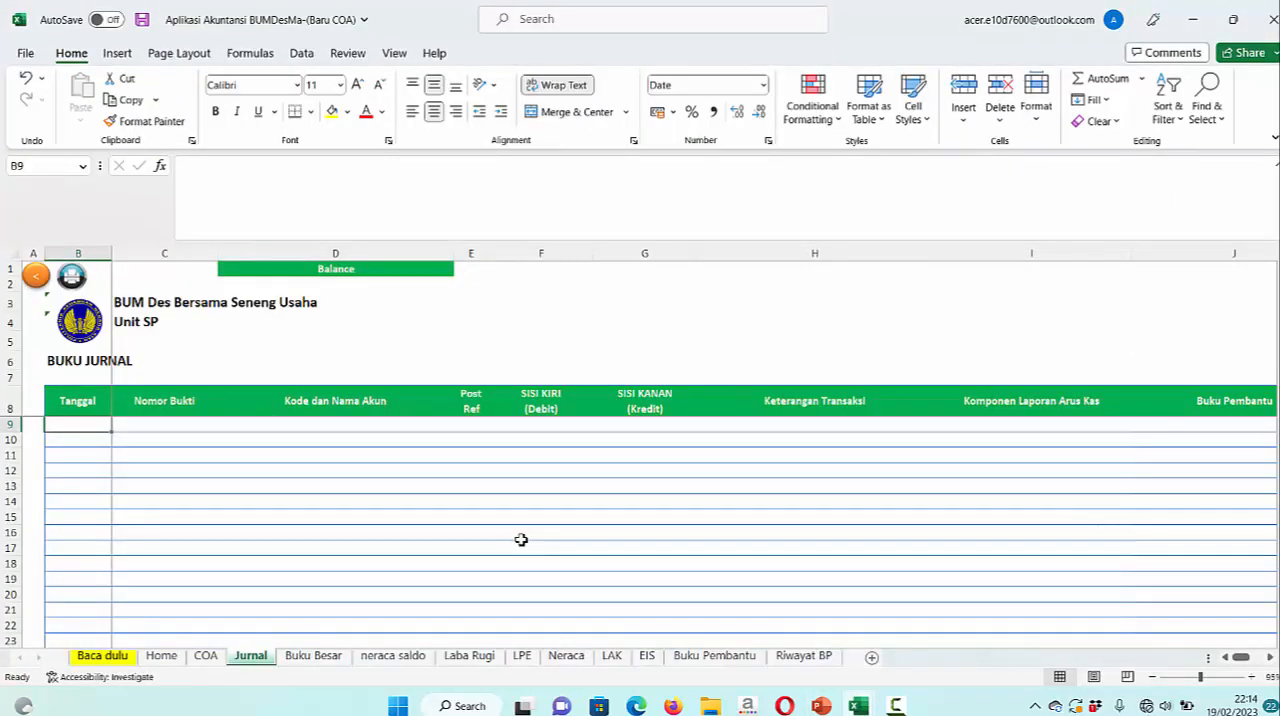
pyautogui.write('1/1')
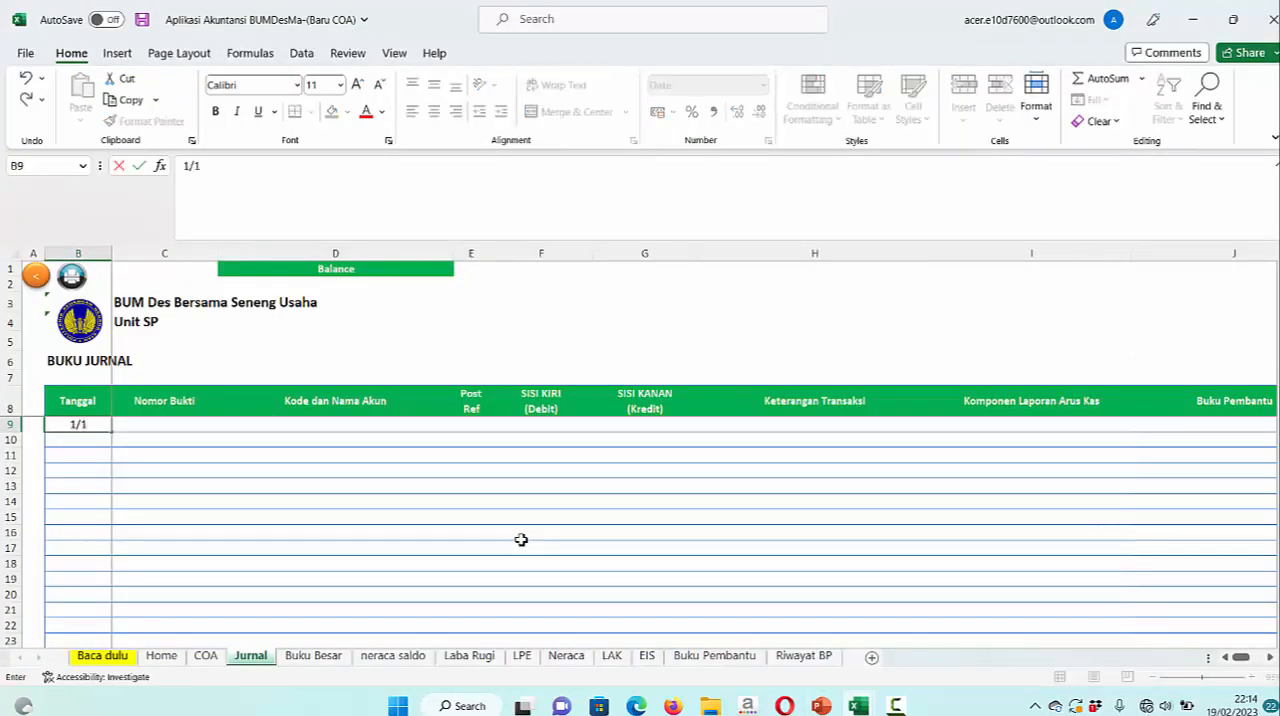
pyautogui.write('/23')
pyautogui.press('Return')
pyautogui.click(194, 429)
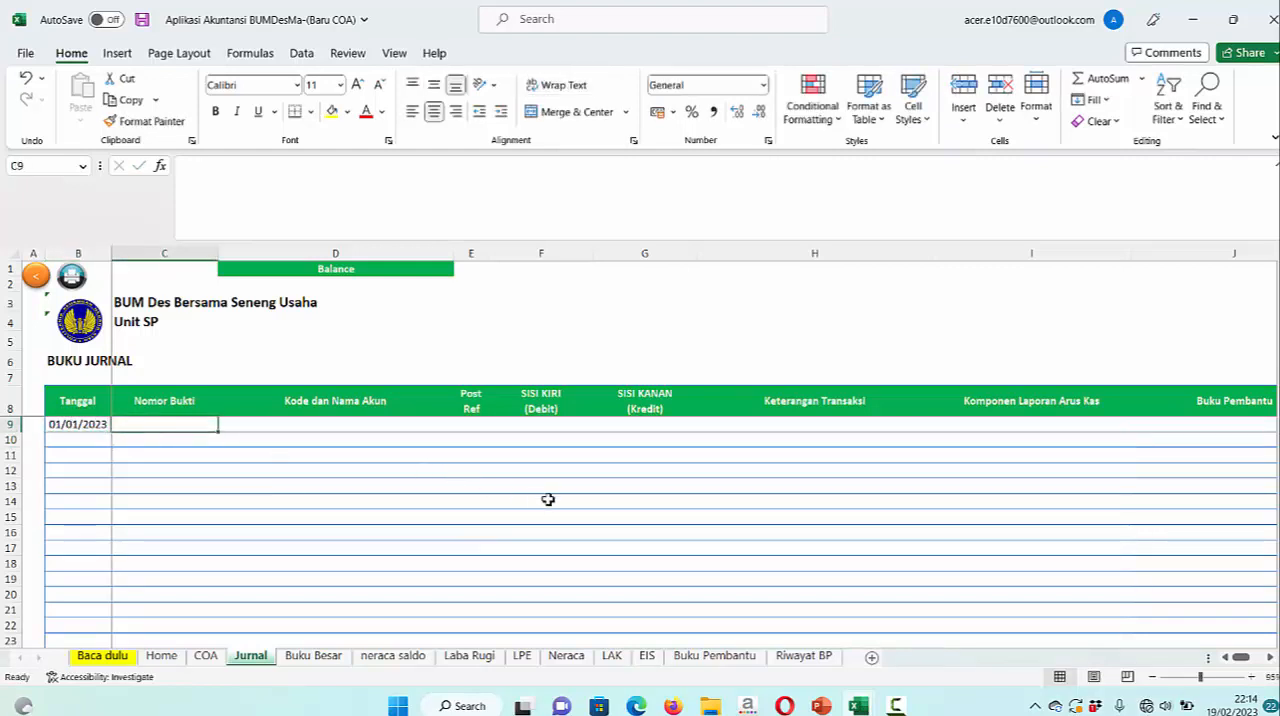
# Enter 1/1/USP/23 as the Nomor Bukti in row 9 of the Jurnal sheet
pyautogui.write('1/1/')
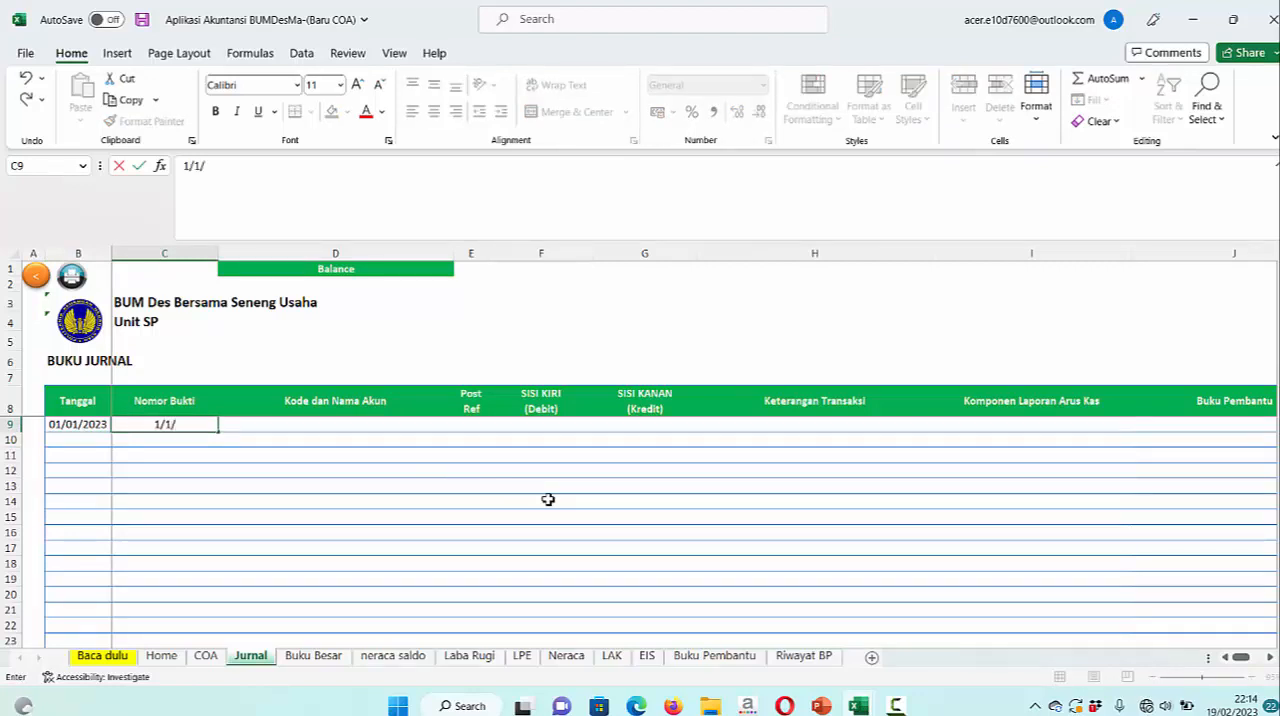
pyautogui.press('capslock')
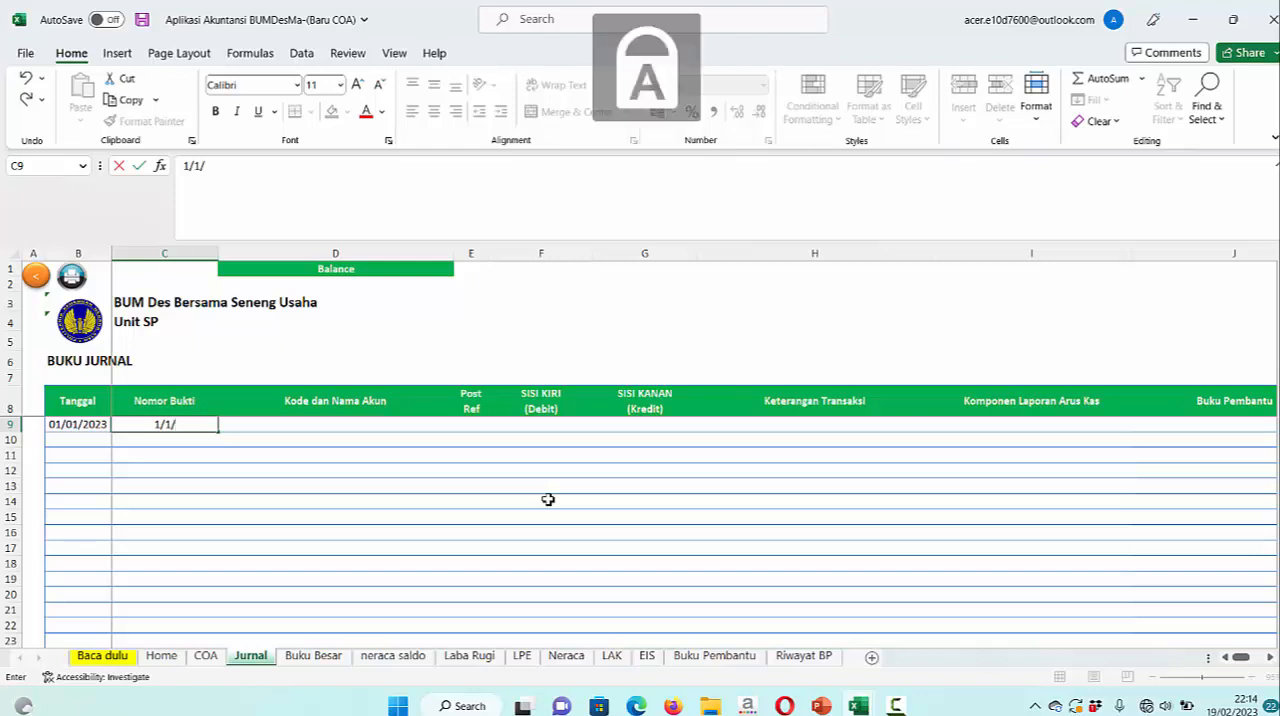
pyautogui.write('/1/US')
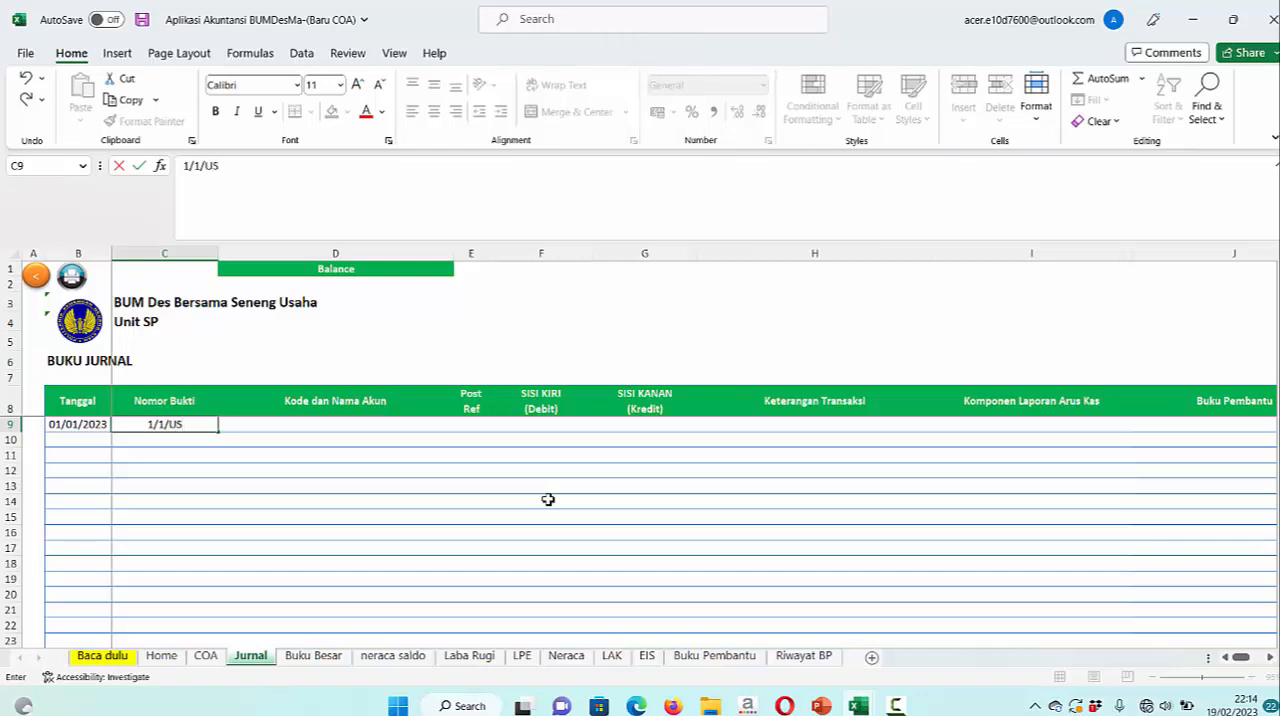
pyautogui.write('P/23')
pyautogui.press('Return')
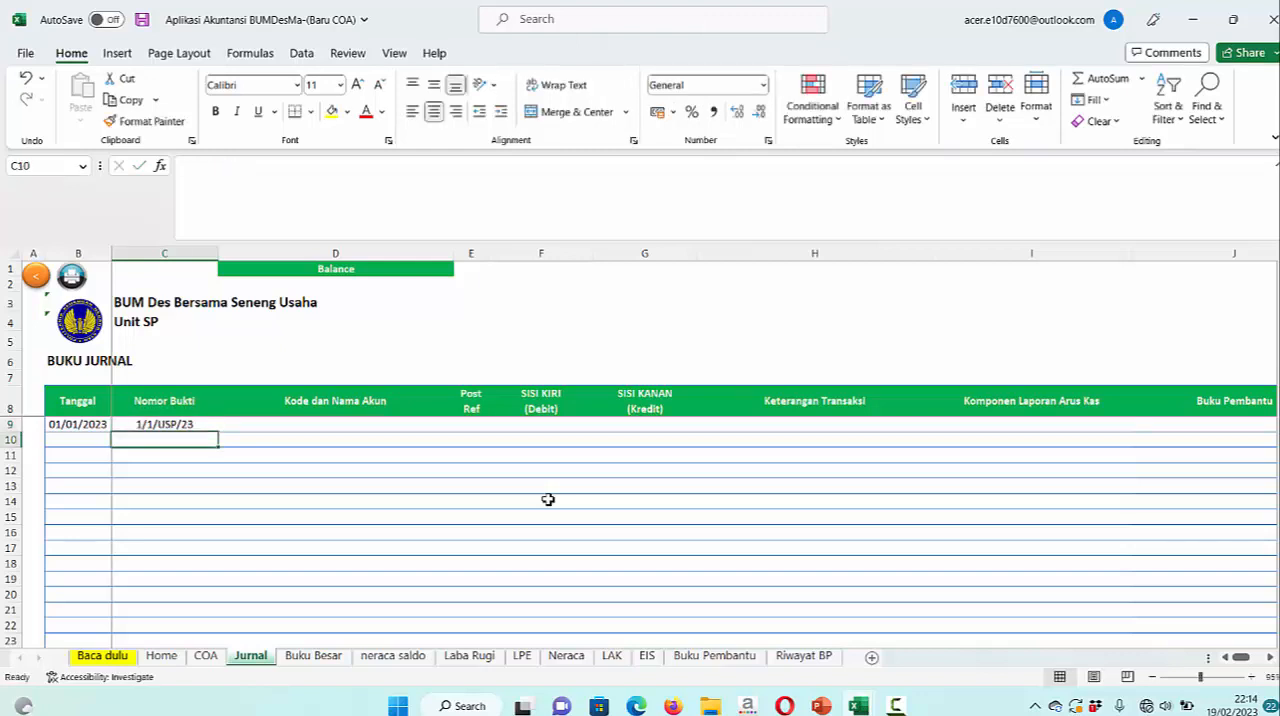
# Fill the Tanggal and Nomor Bukti values of row 9 down through row 21
pyautogui.click(100, 426)
pyautogui.moveTo(138, 432); pyautogui.dragTo(134, 594)
pyautogui.click(136, 594)
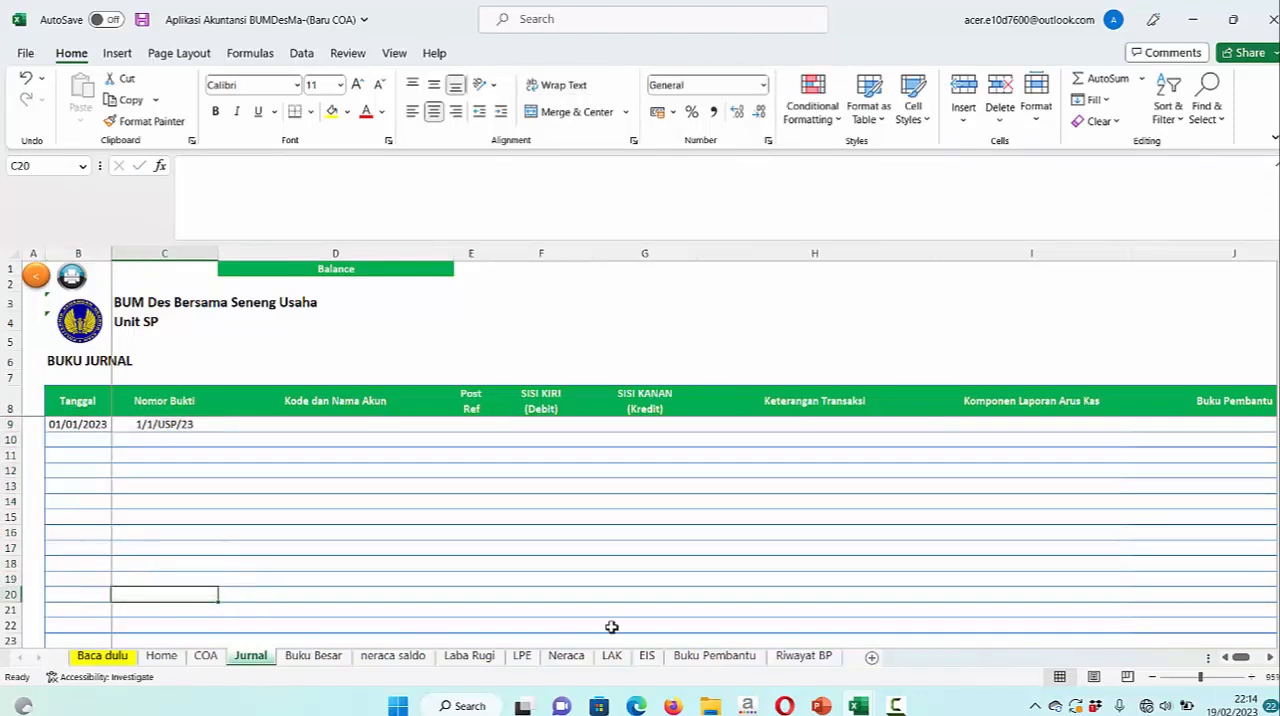
pyautogui.click(101, 429)
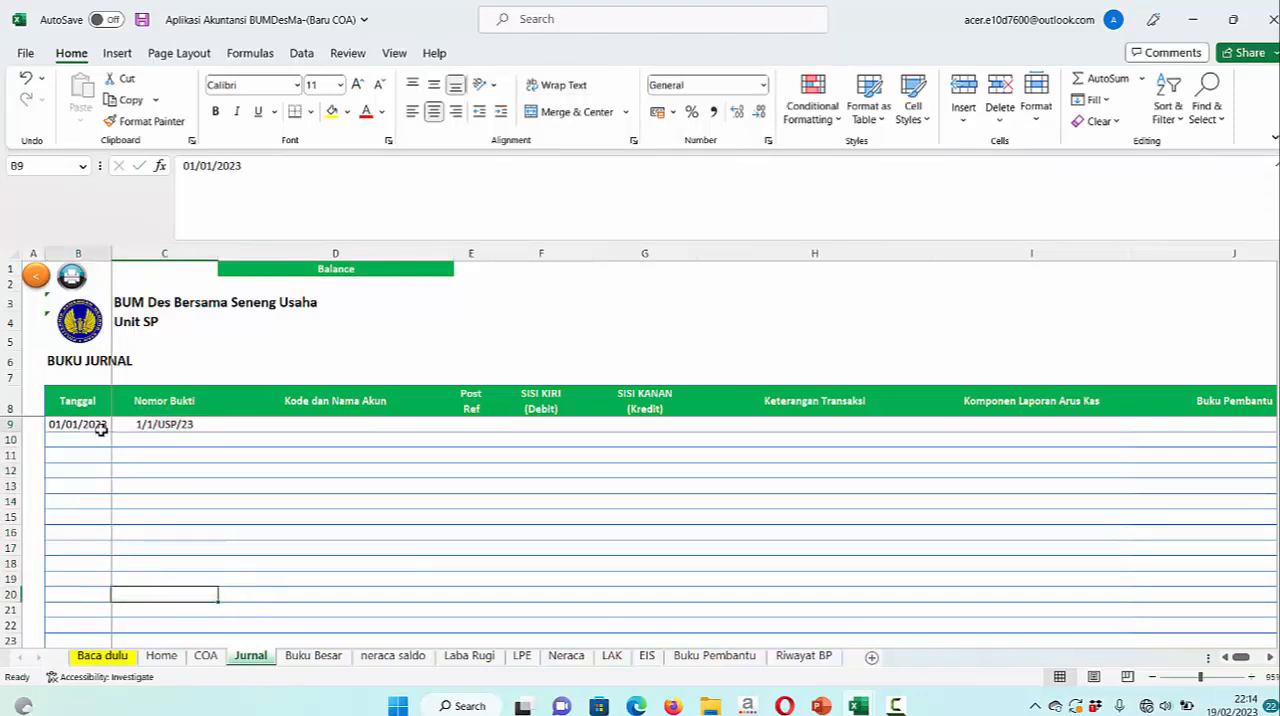
pyautogui.keyDown('shift'); pyautogui.click(174, 608); pyautogui.keyUp('shift')
pyautogui.hotkey('ctrl', 'd')
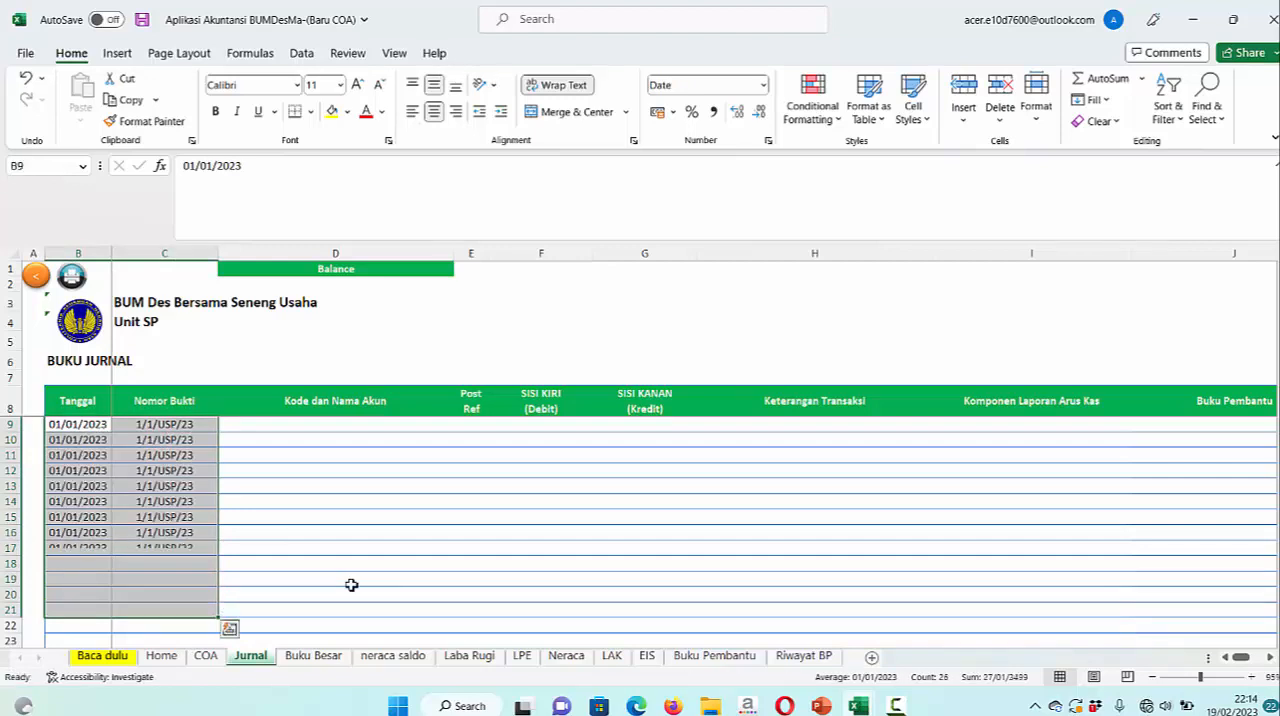
# Consult the December 2022 balance sheet slide in PowerPoint and choose 1-1100 Kas as the account in row 9 of the Excel Jurnal sheet
pyautogui.click(323, 425)
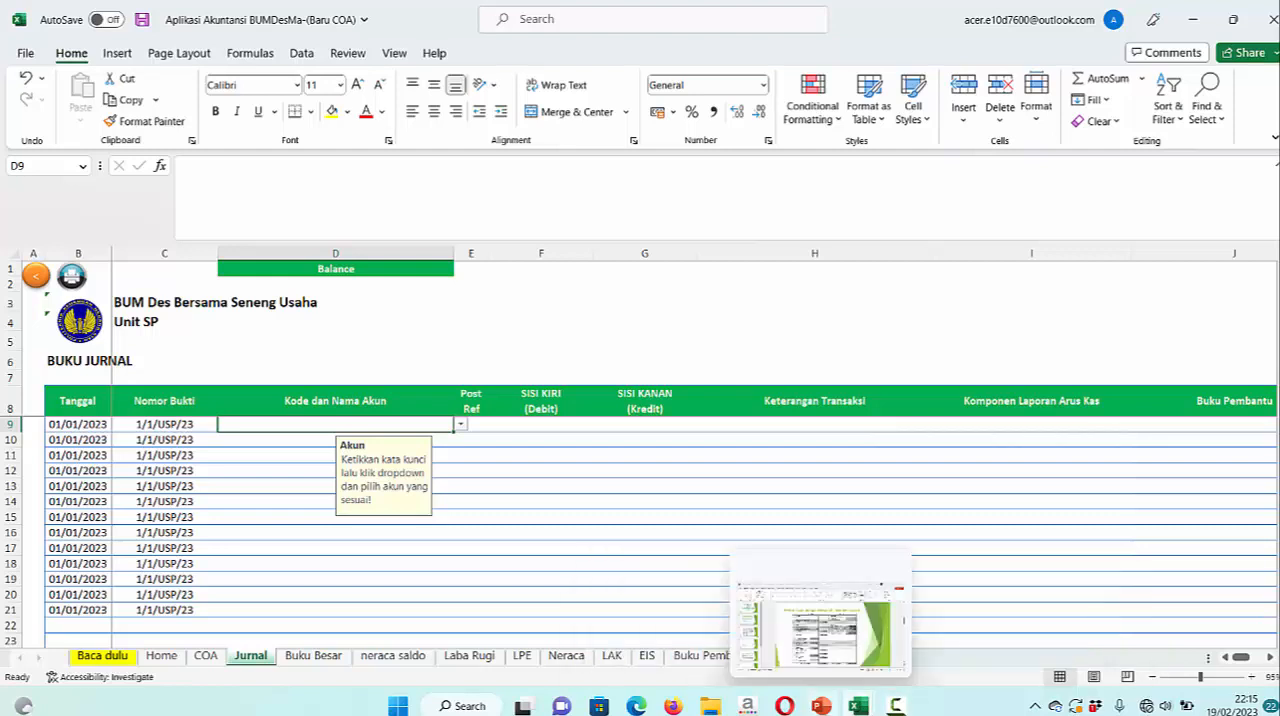
pyautogui.click(822, 705)
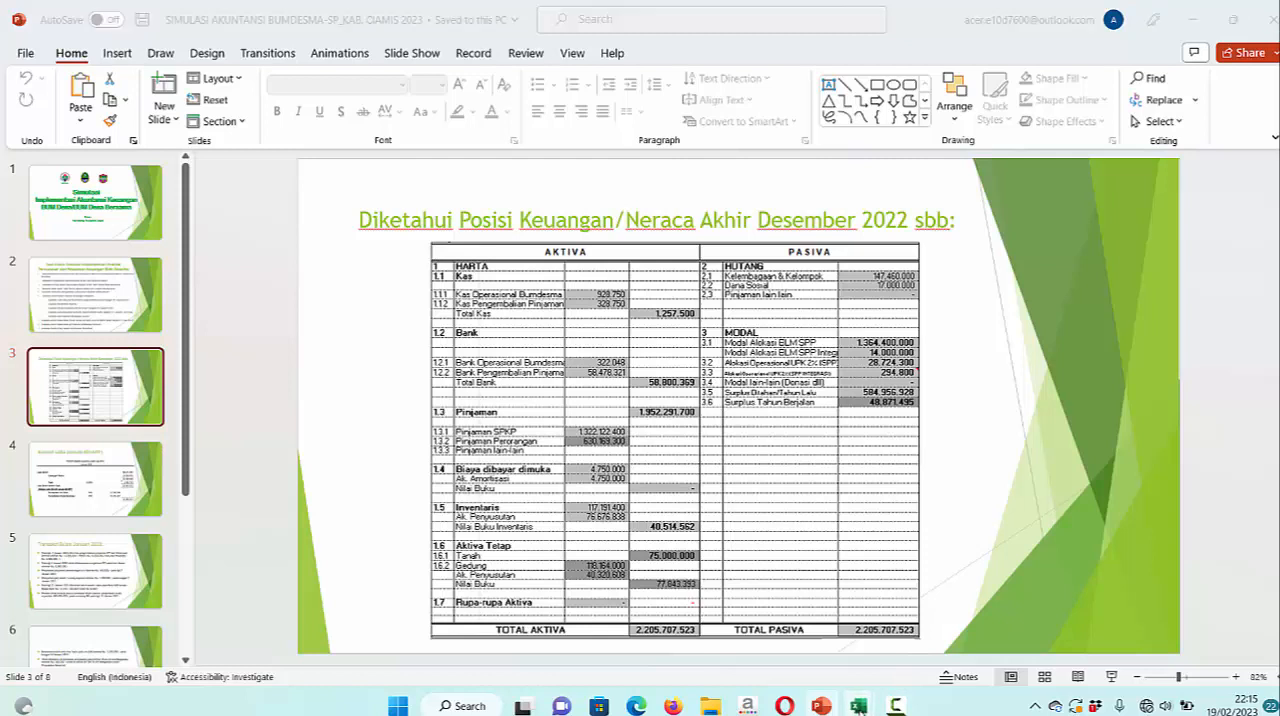
pyautogui.moveTo(857, 706)
pyautogui.click(853, 615)
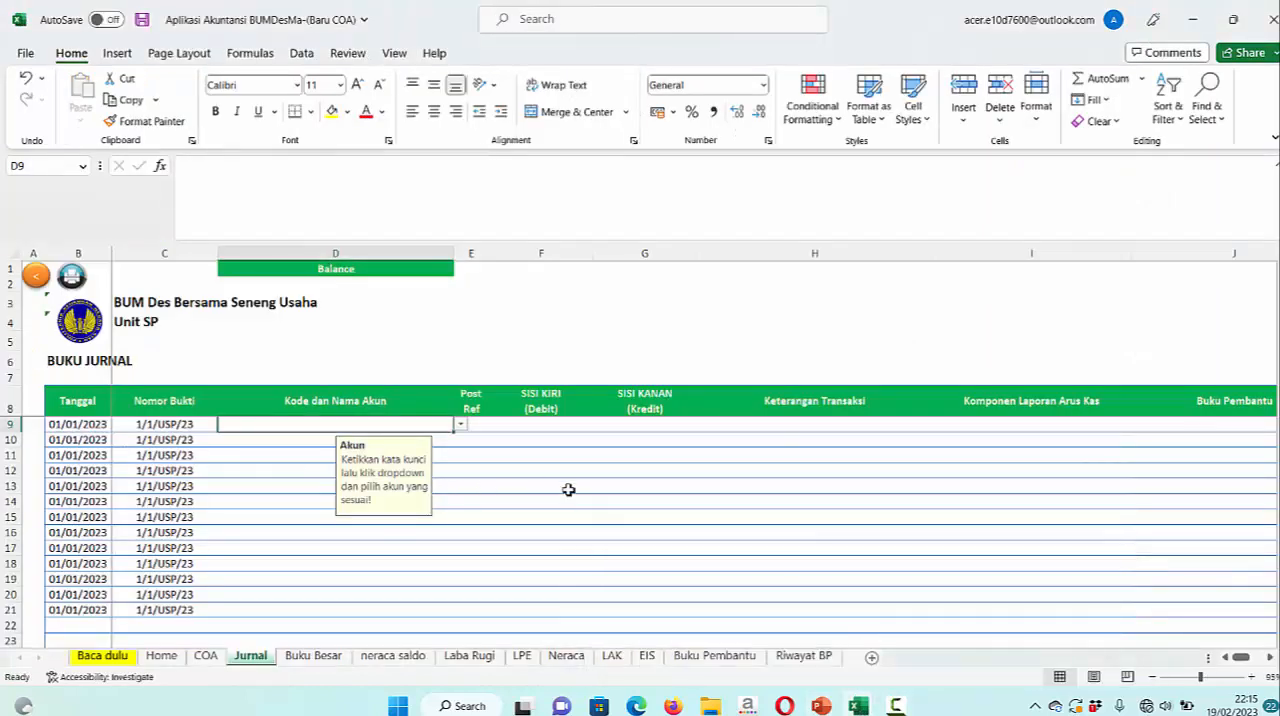
pyautogui.write('K')
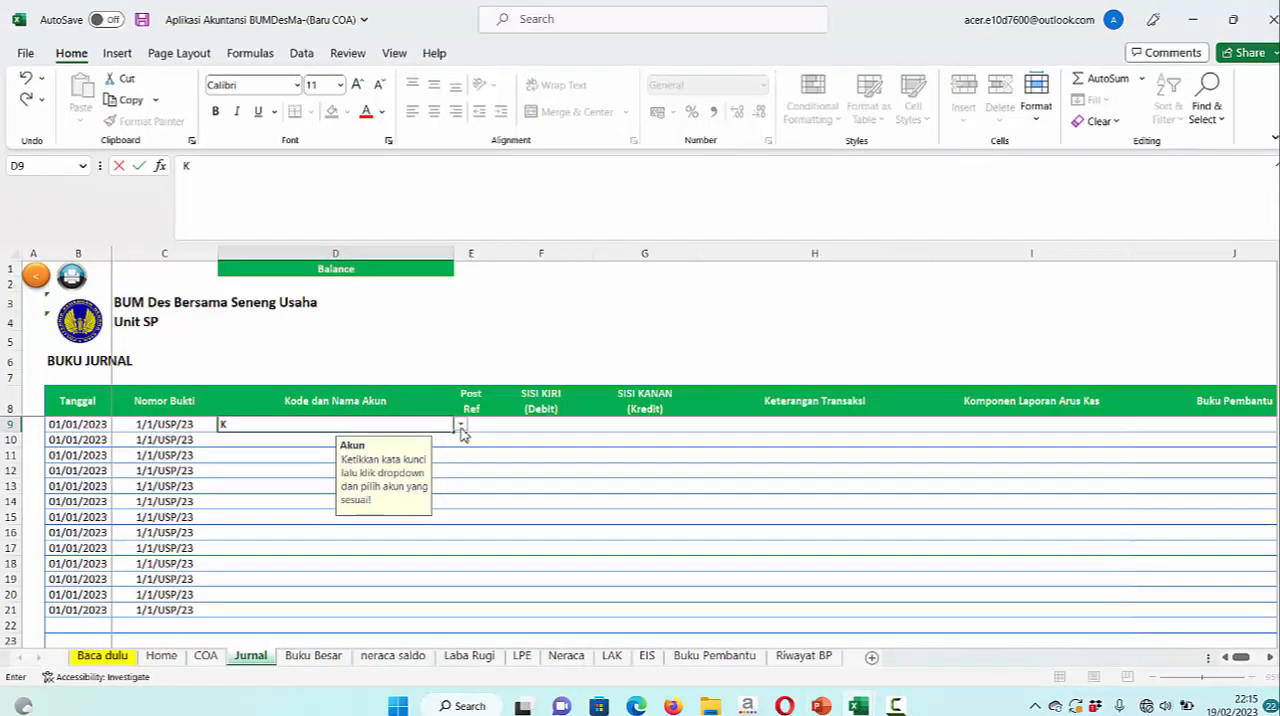
pyautogui.click(461, 427)
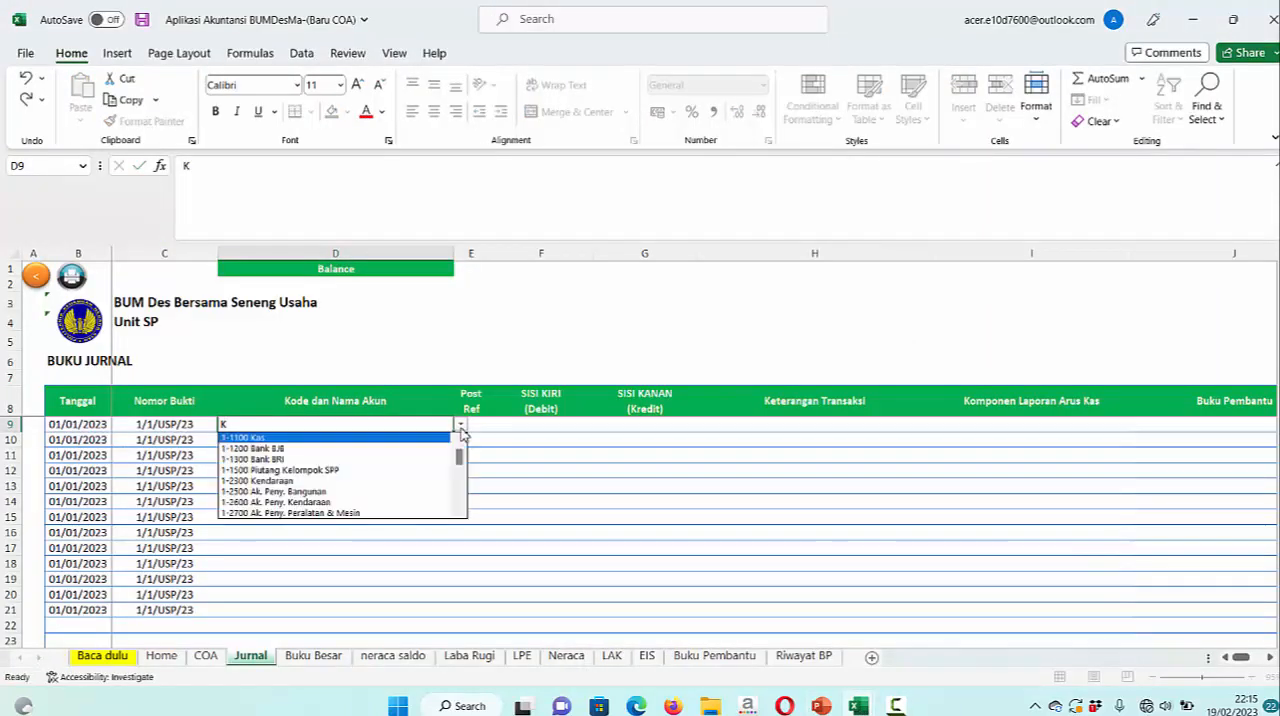
pyautogui.click(279, 438)
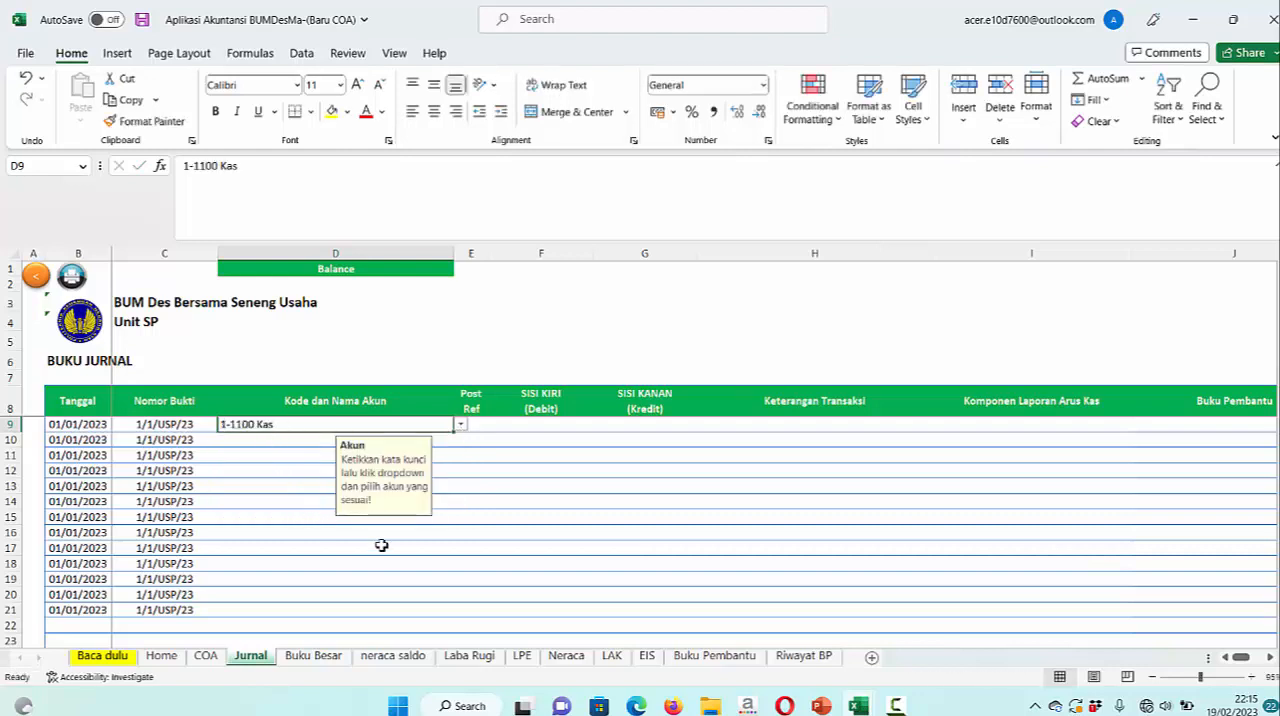
# Choose 1-1200 Bank BJB as the account in row 10 and 1-1300 Bank BRI in row 11
pyautogui.click(268, 438)
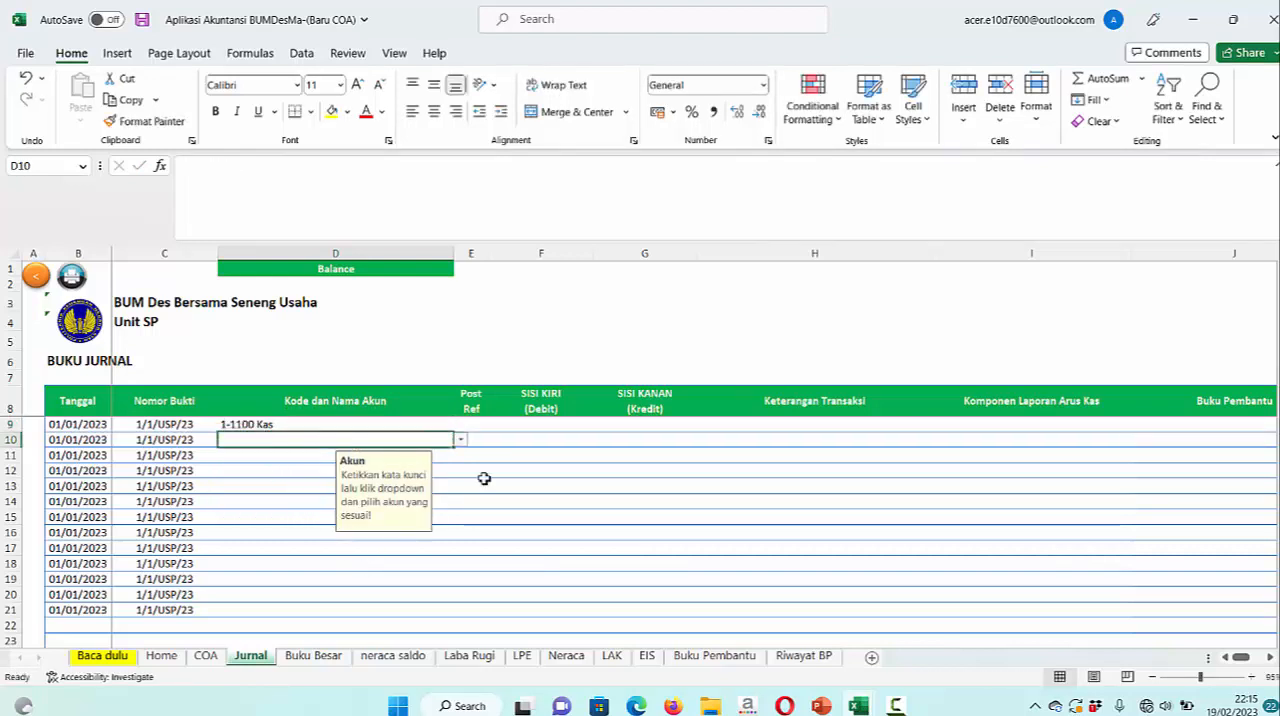
pyautogui.write('B')
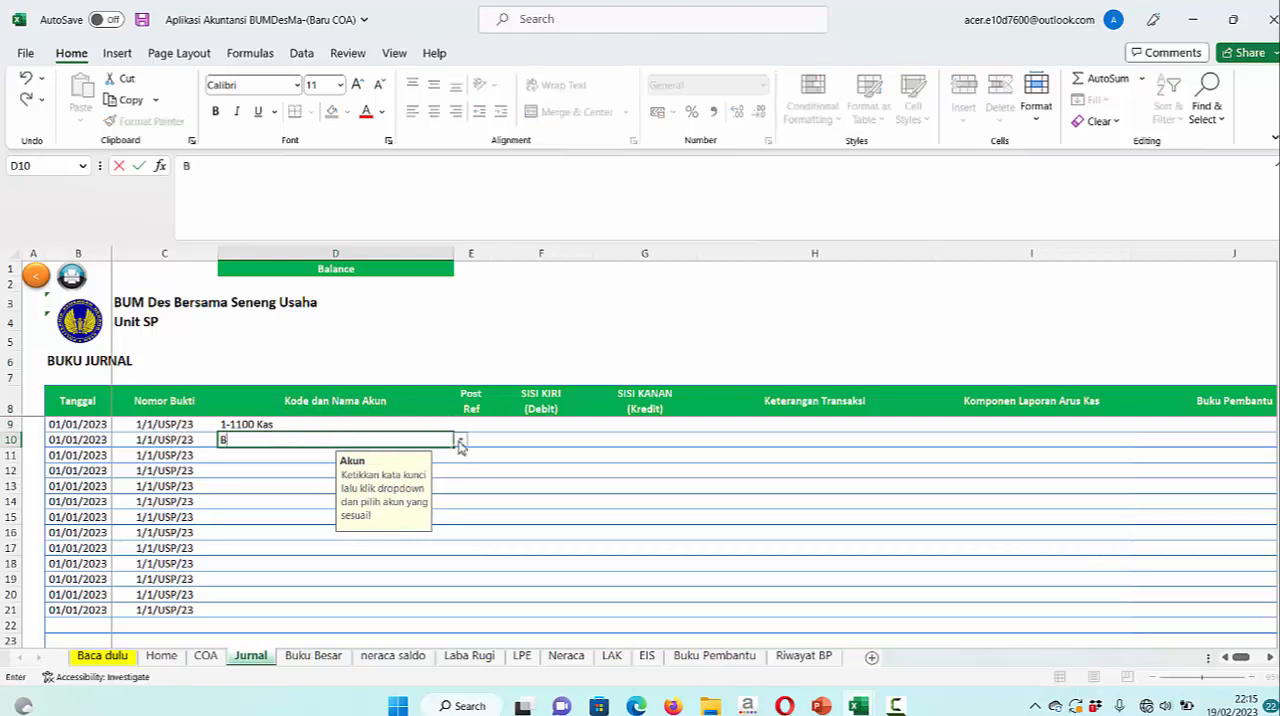
pyautogui.click(460, 441)
pyautogui.click(331, 452)
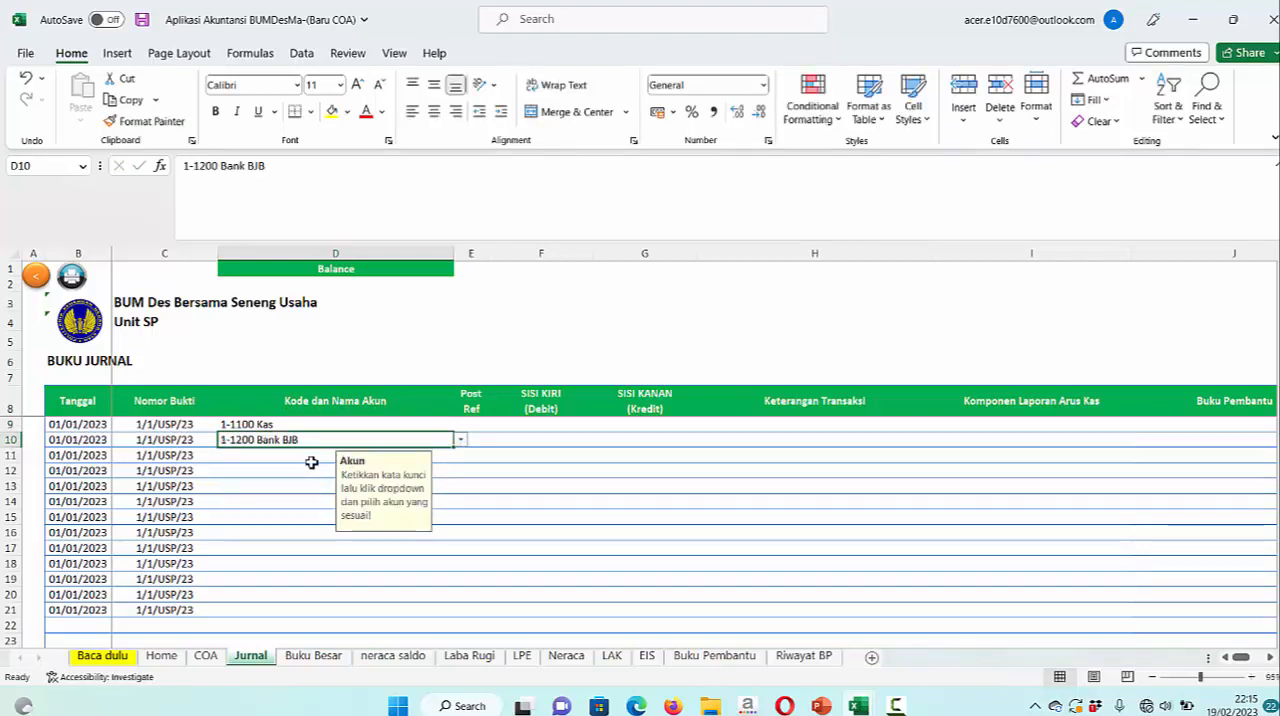
pyautogui.press('Return')
pyautogui.write('B')
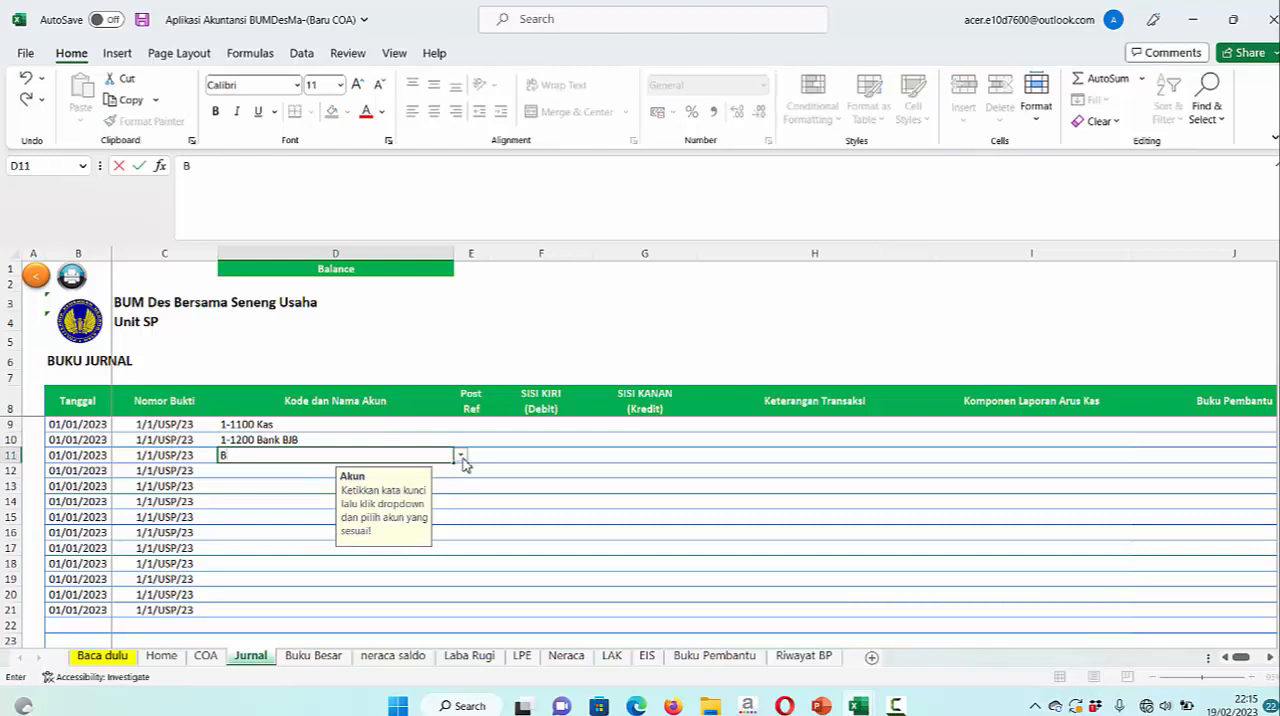
pyautogui.click(460, 456)
pyautogui.click(302, 475)
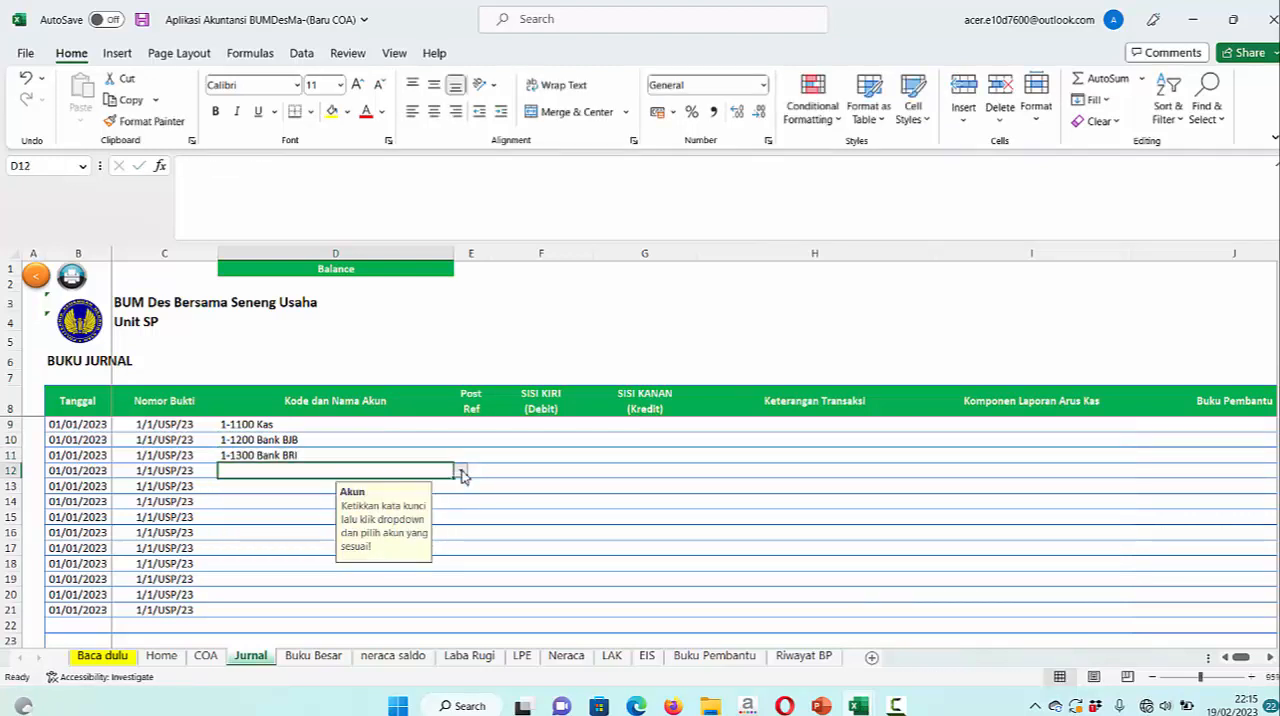
# Choose 1-1500 Piutang Kelompok SPP as the account in row 12 and 1-1600 Piutang Pinjaman Individu in row 13
pyautogui.write('P')
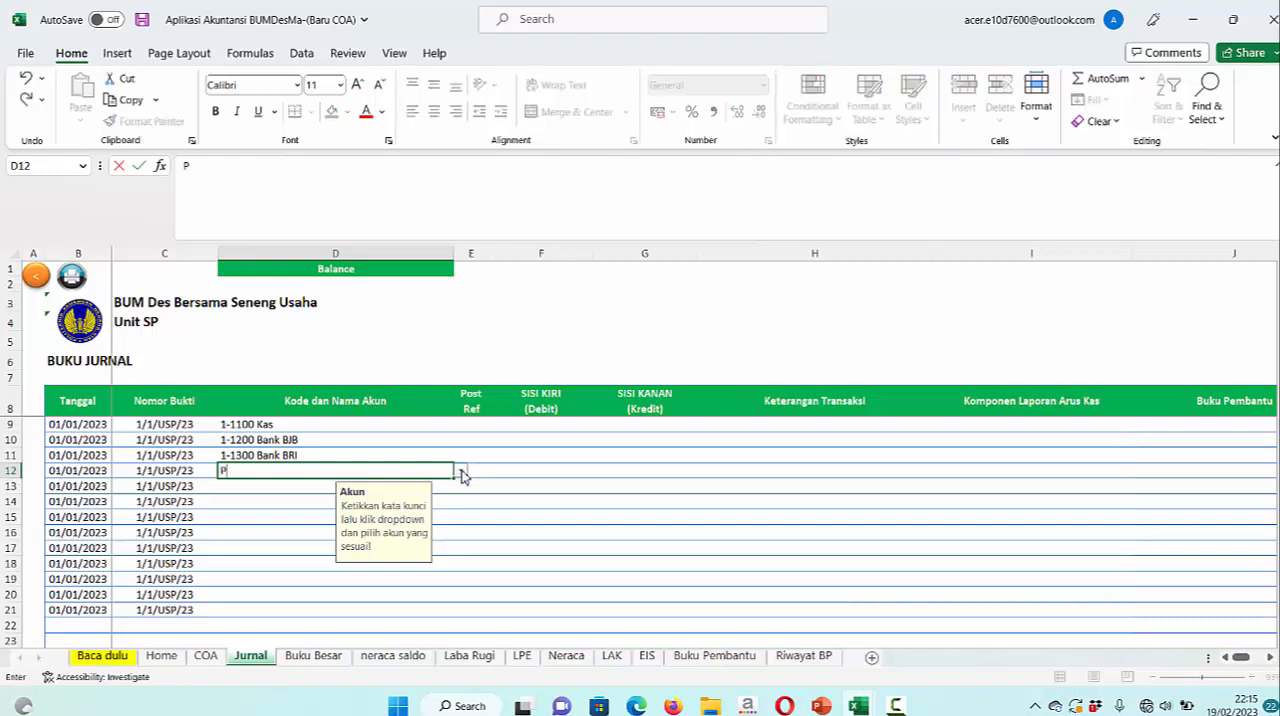
pyautogui.click(462, 476)
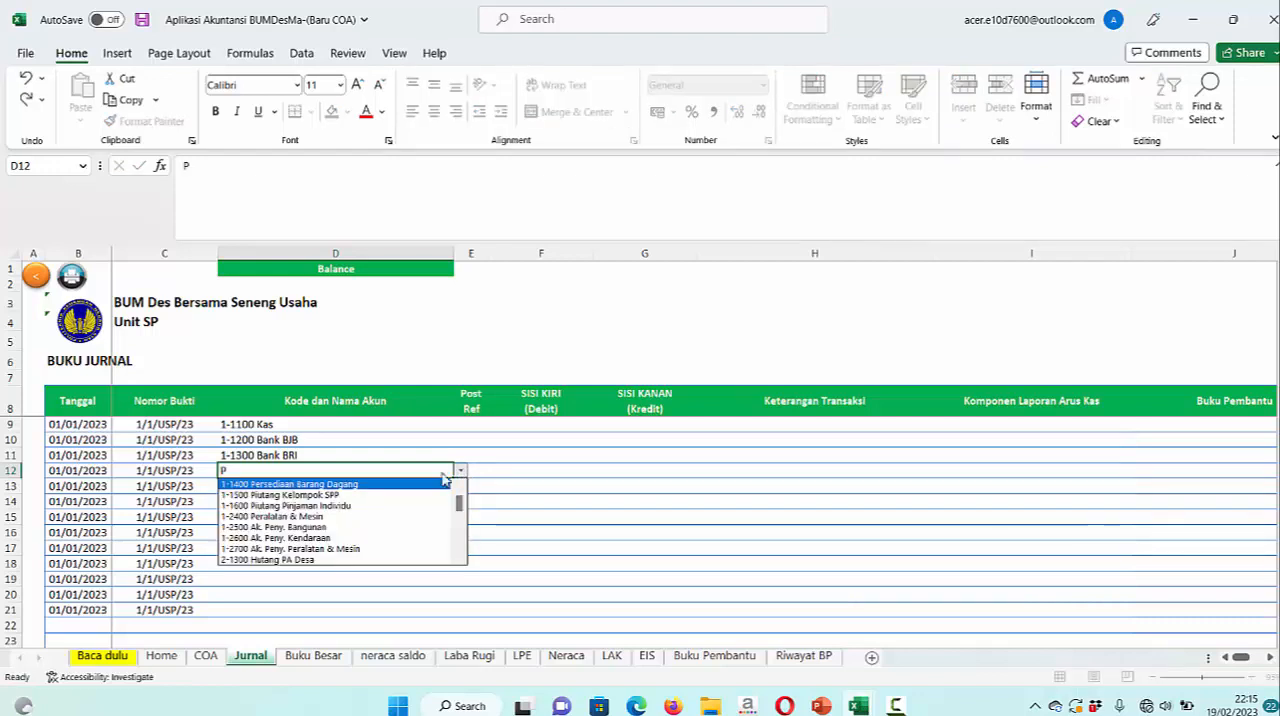
pyautogui.click(333, 497)
pyautogui.click(343, 485)
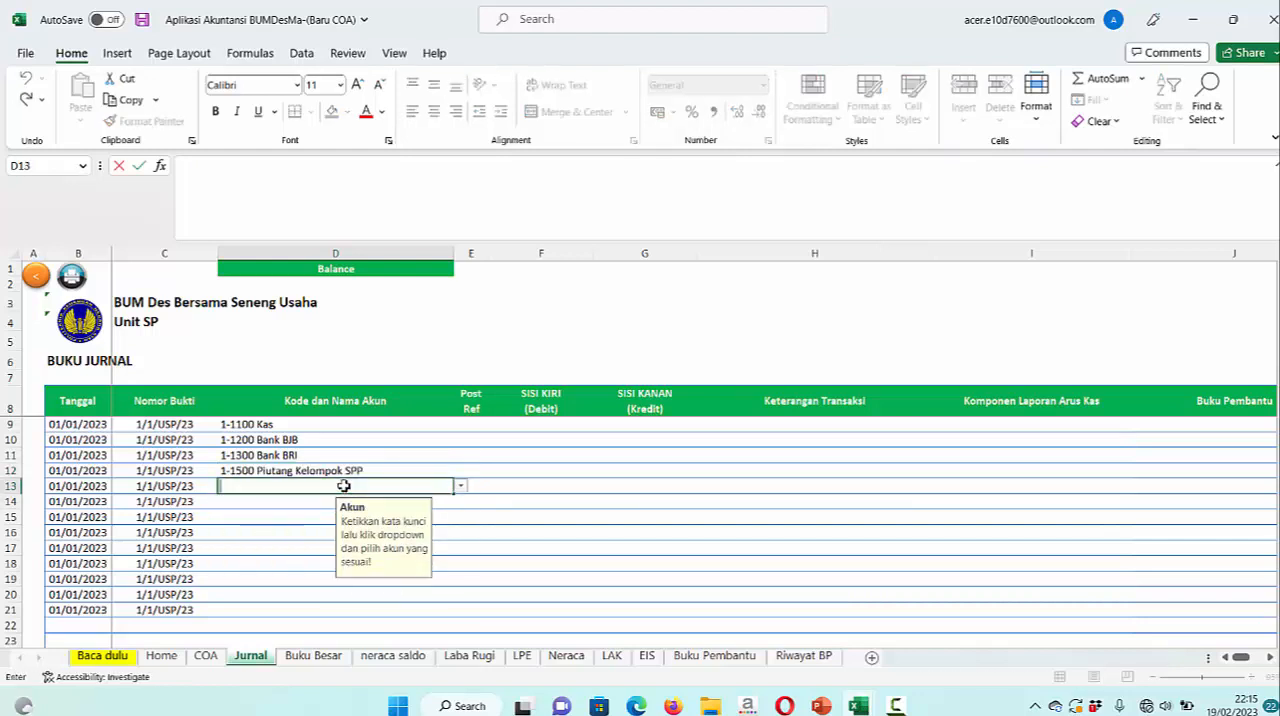
pyautogui.write('P')
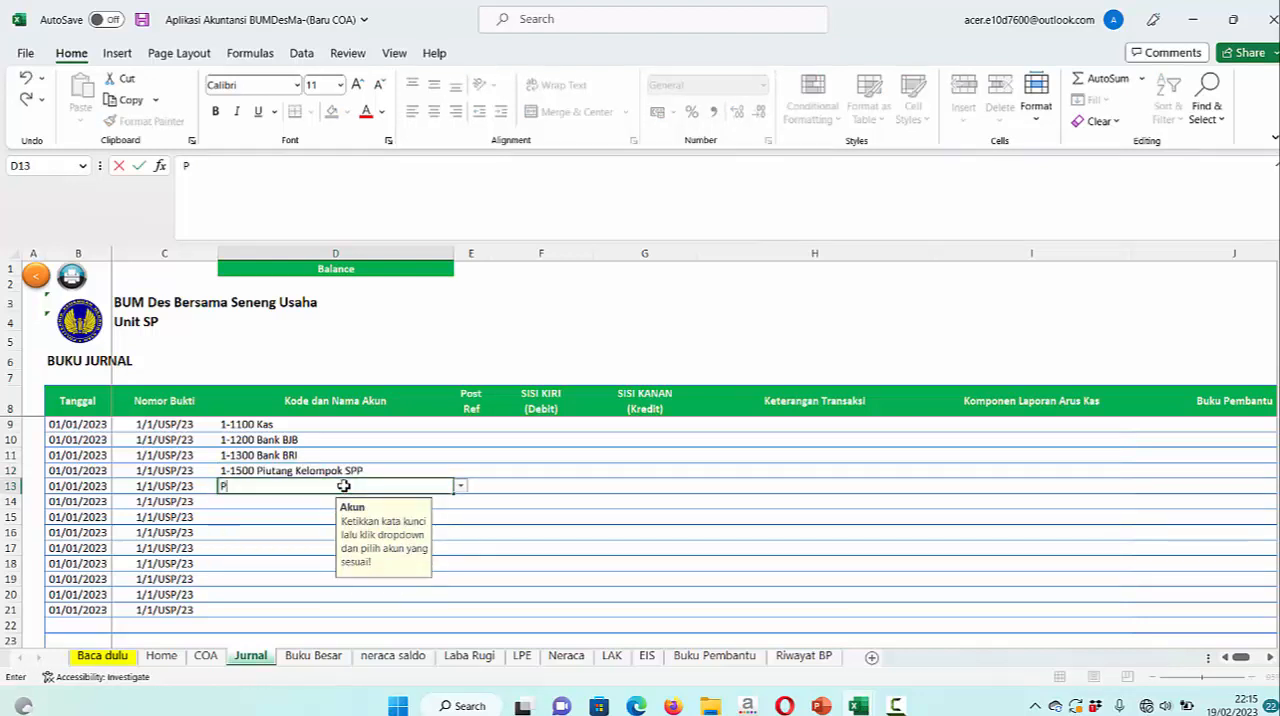
pyautogui.click(462, 488)
pyautogui.click(375, 518)
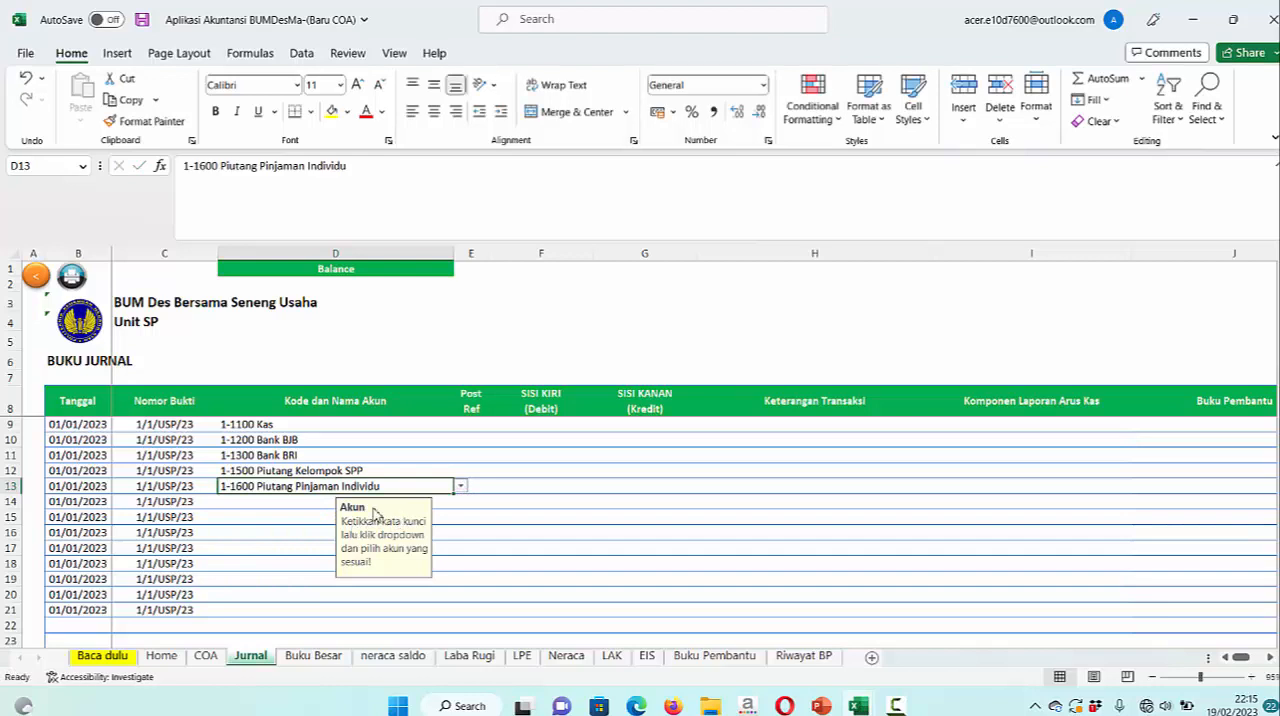
# Choose 1-2100 Tanah as the account in row 14 and 1-2200 Bangunan in row 15
pyautogui.click(323, 505)
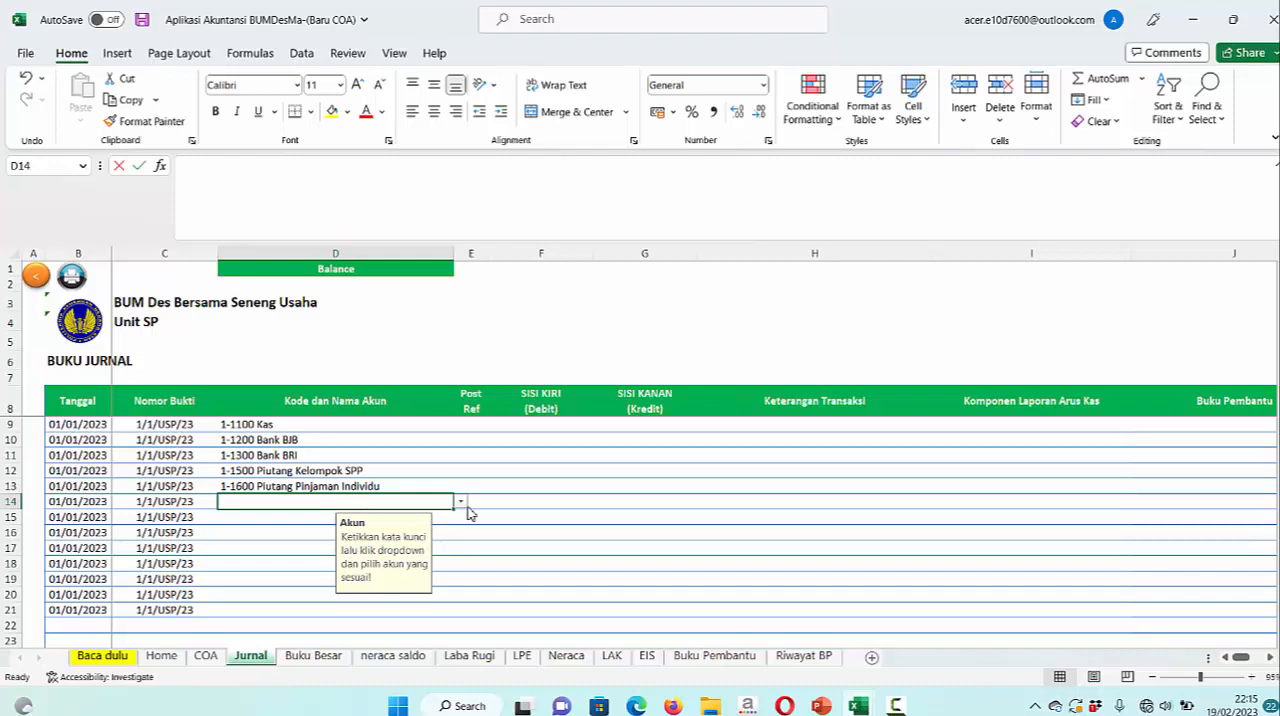
pyautogui.write('T')
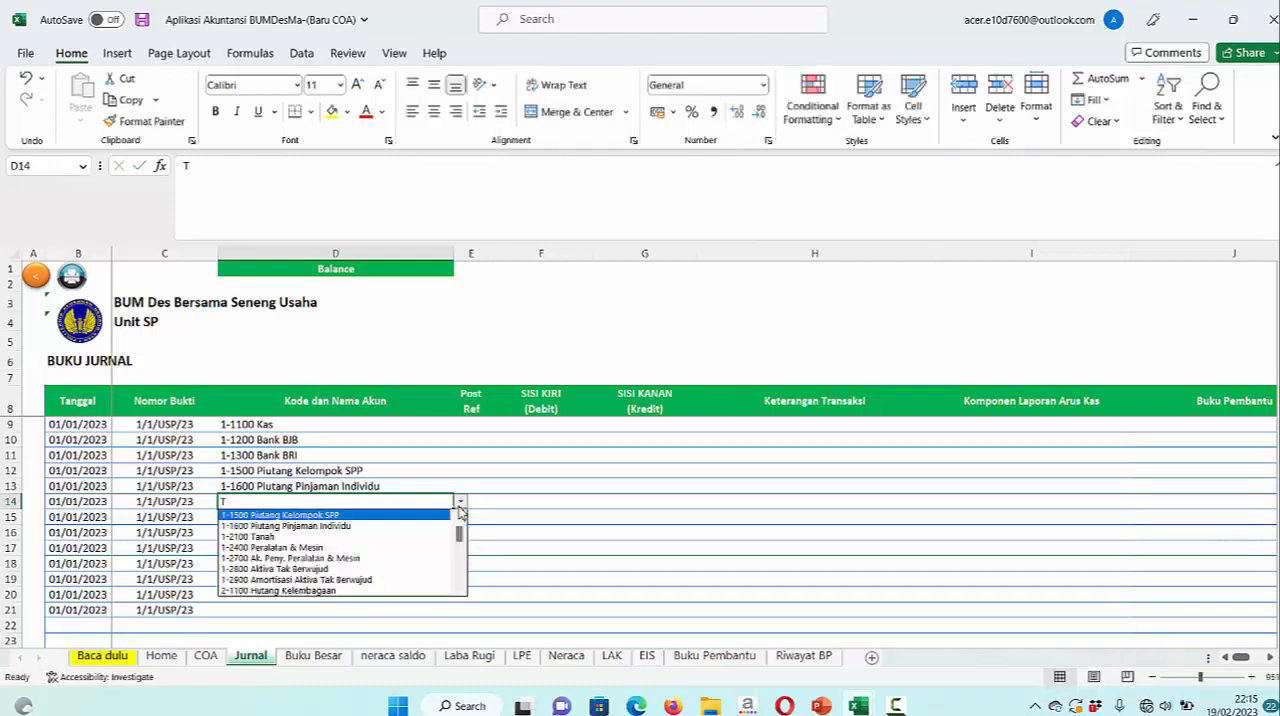
pyautogui.click(283, 536)
pyautogui.doubleClick(280, 518)
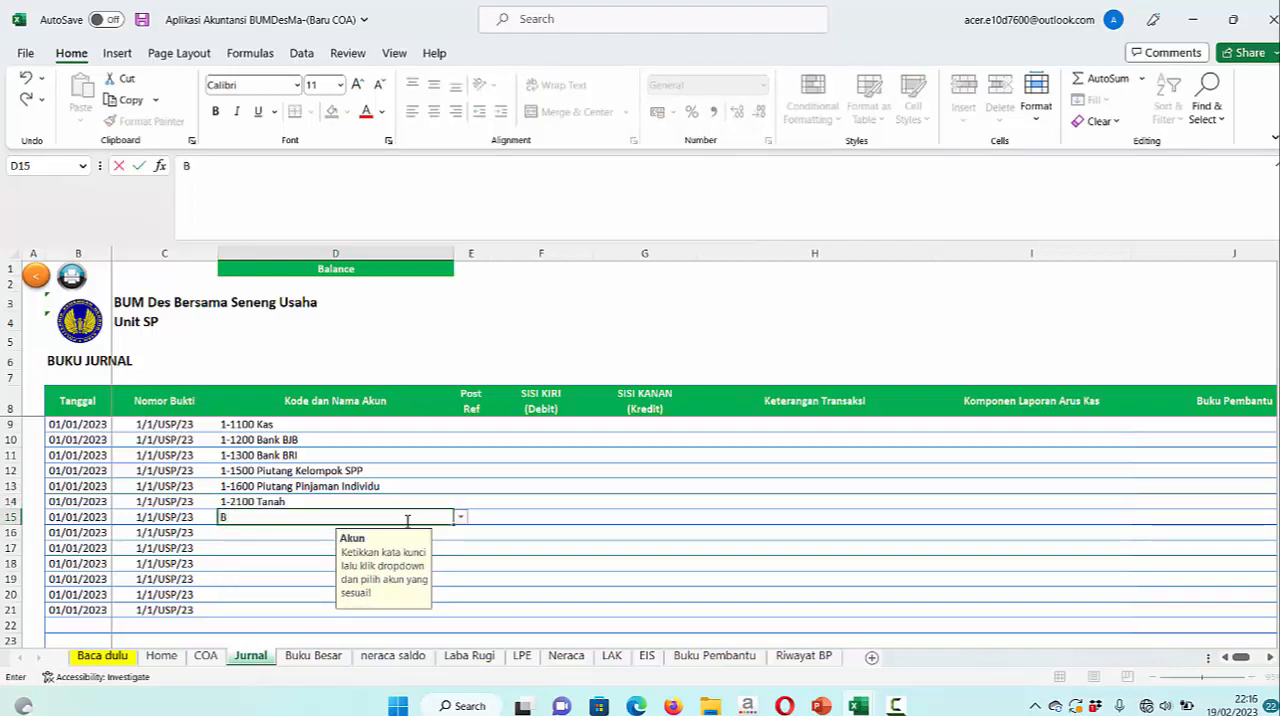
pyautogui.click(460, 518)
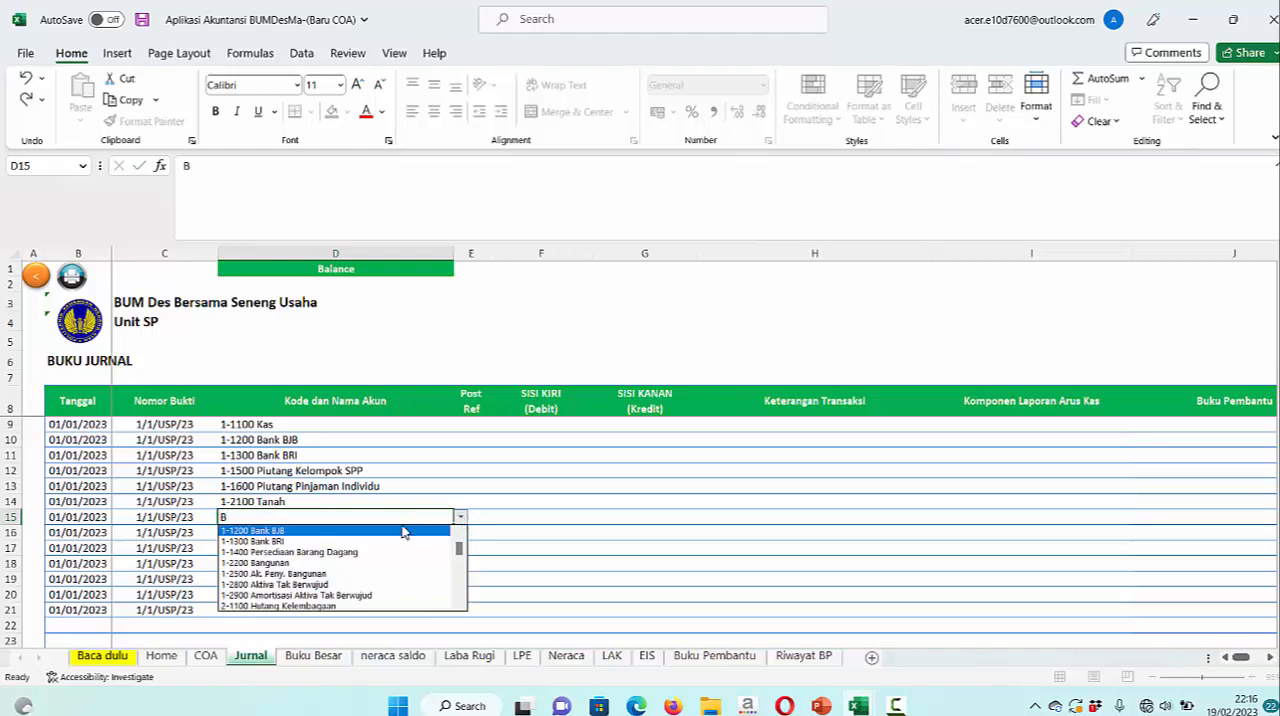
pyautogui.click(333, 564)
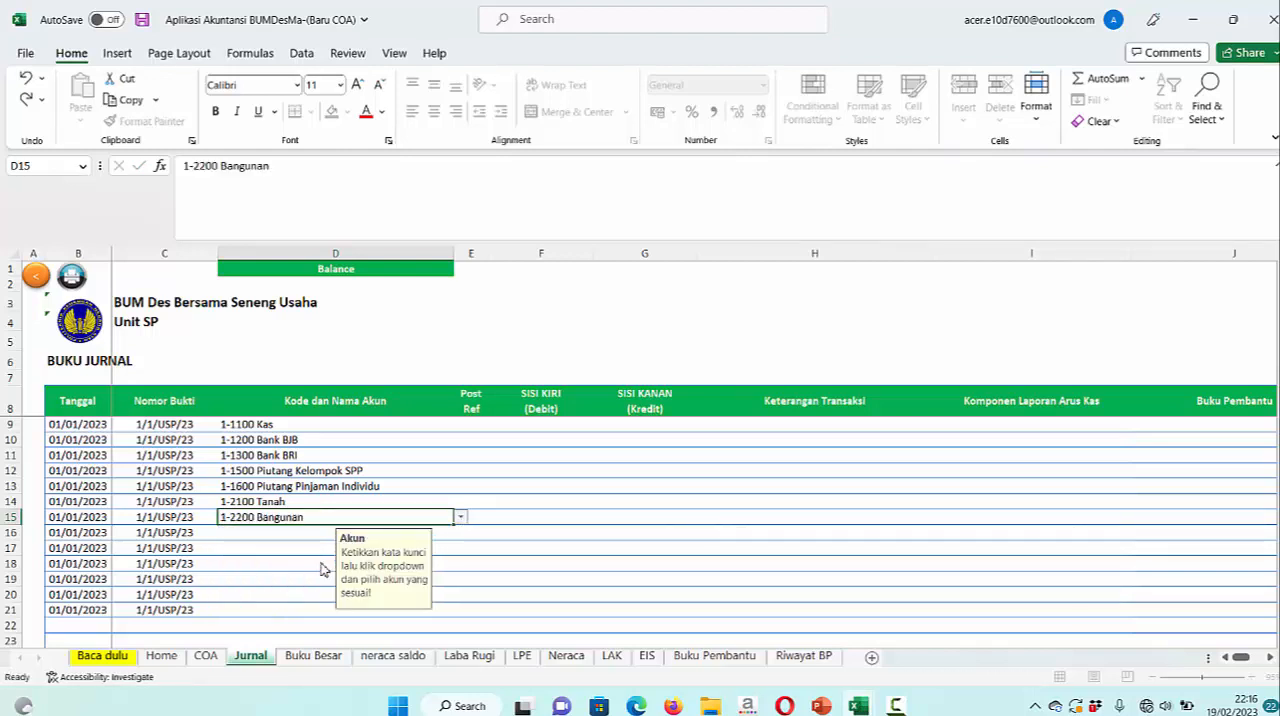
# Choose 1-2300 Kendaraan as the account in row 16 and 1-2400 Peralatan & Mesin in row 17
pyautogui.click(296, 537)
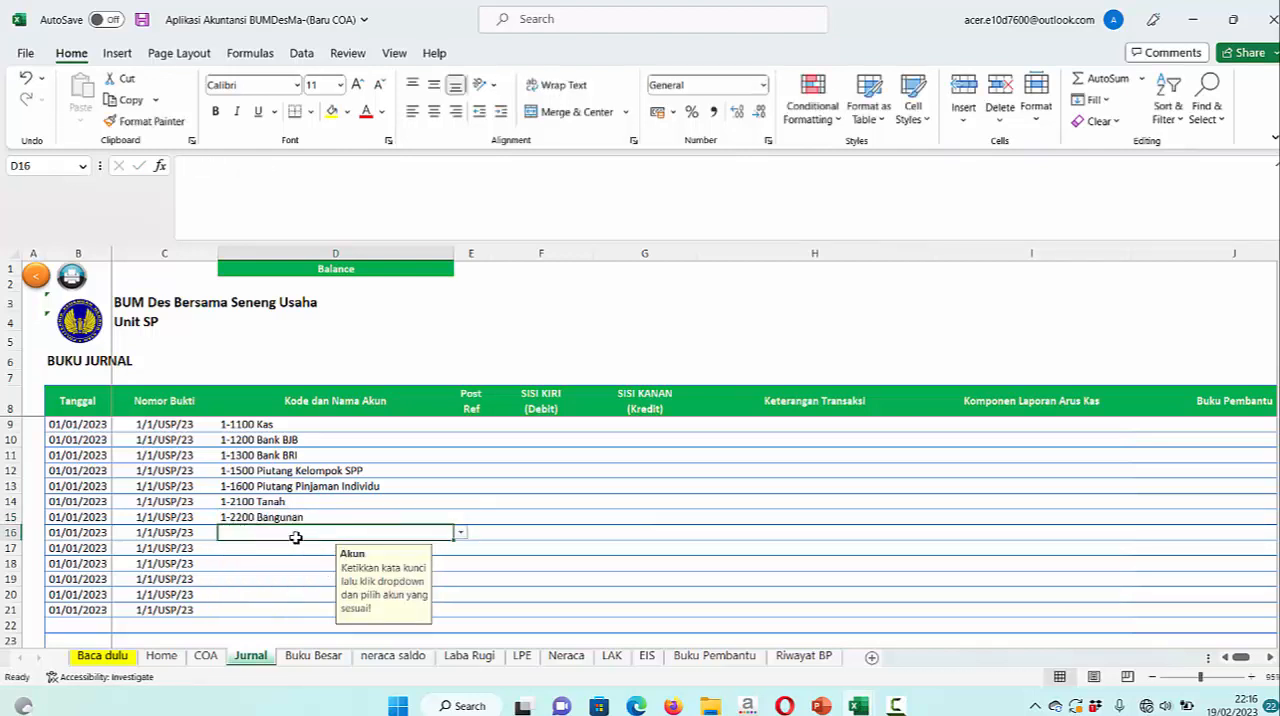
pyautogui.write('K')
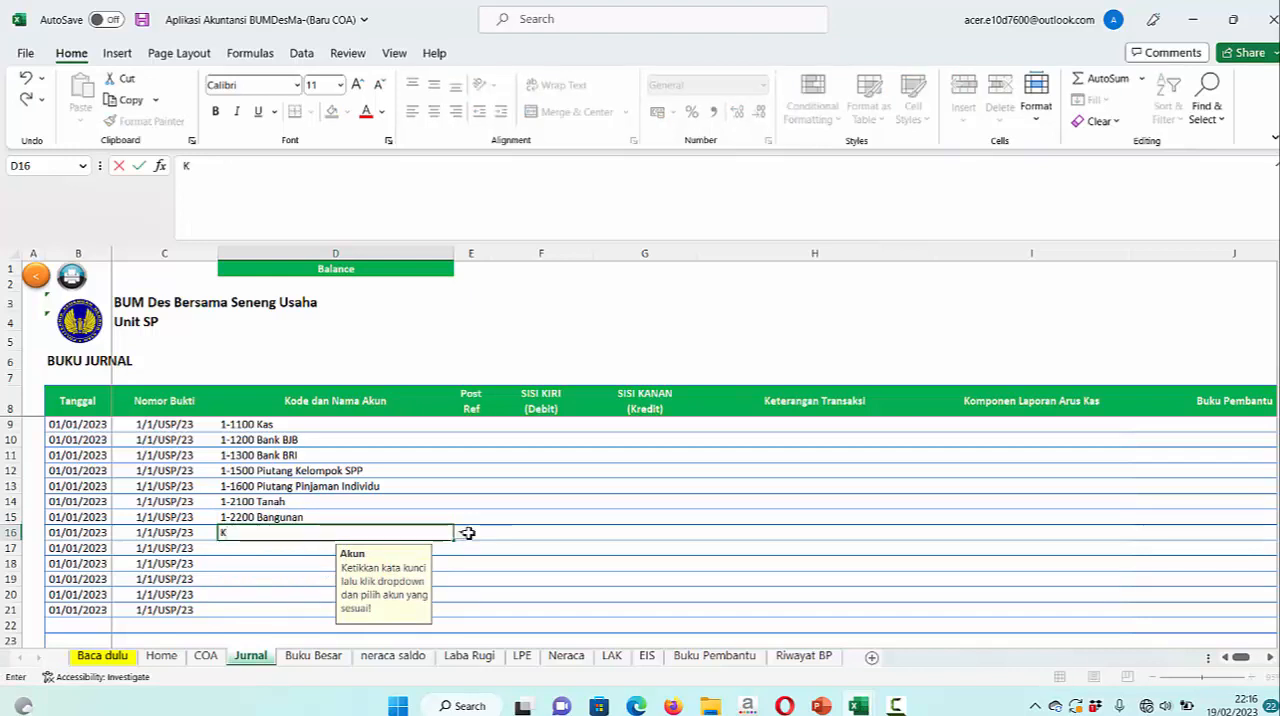
pyautogui.click(463, 535)
pyautogui.click(463, 535)
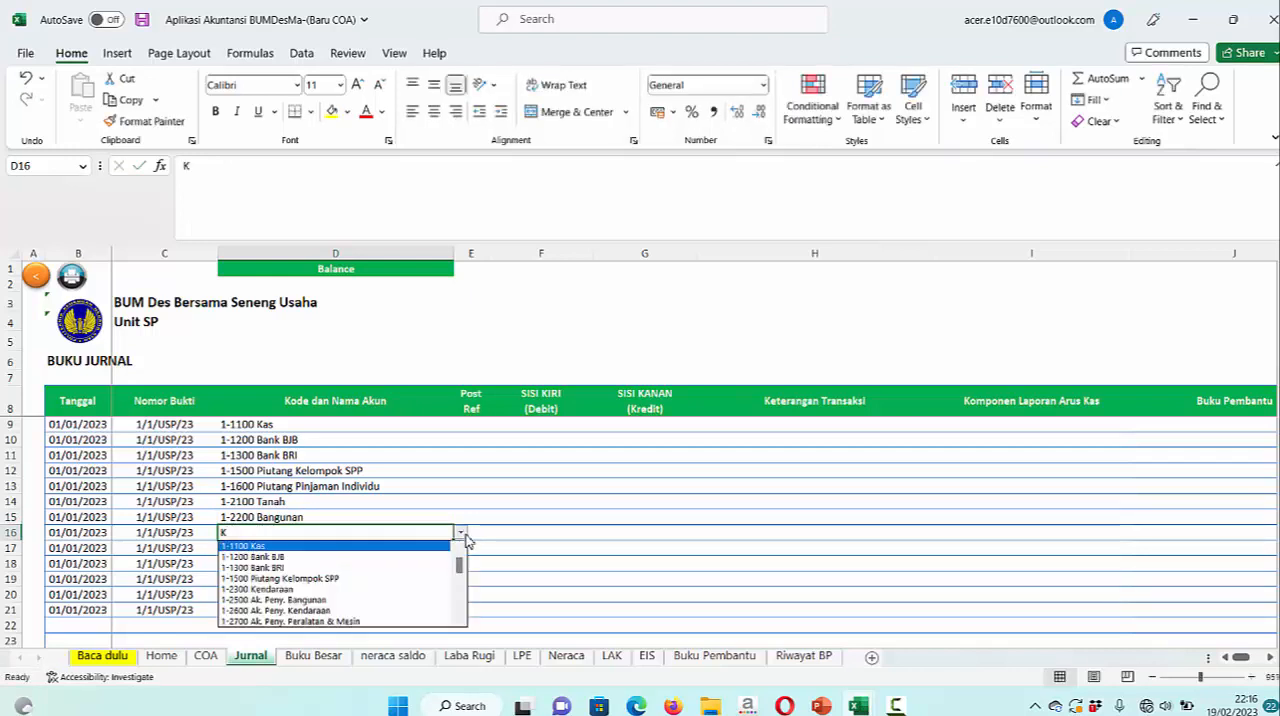
pyautogui.click(365, 591)
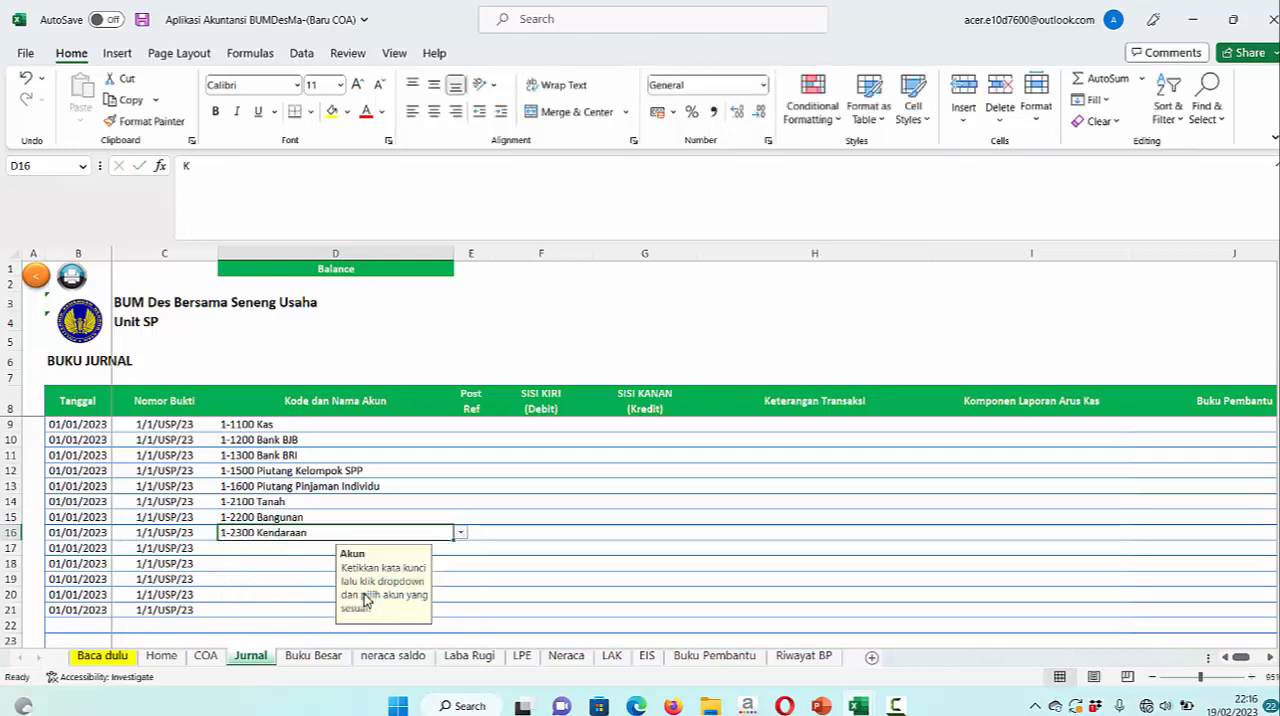
pyautogui.click(305, 554)
pyautogui.write('P')
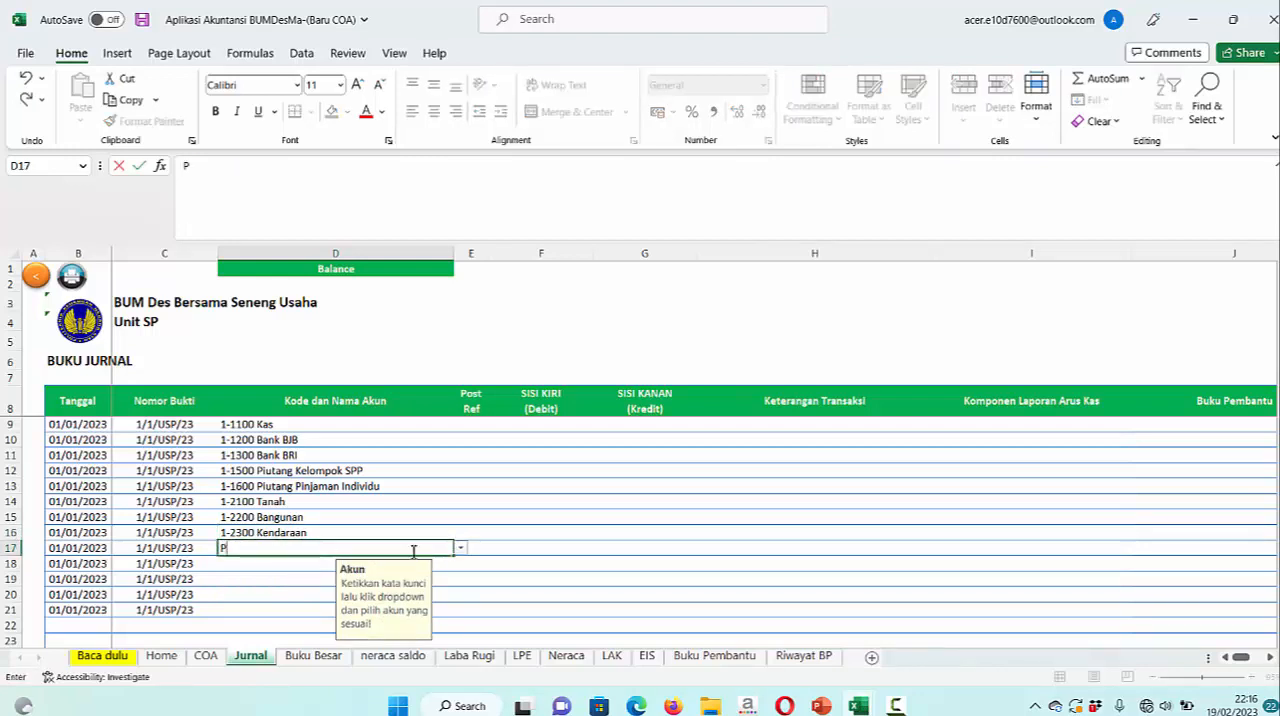
pyautogui.click(461, 548)
pyautogui.click(461, 548)
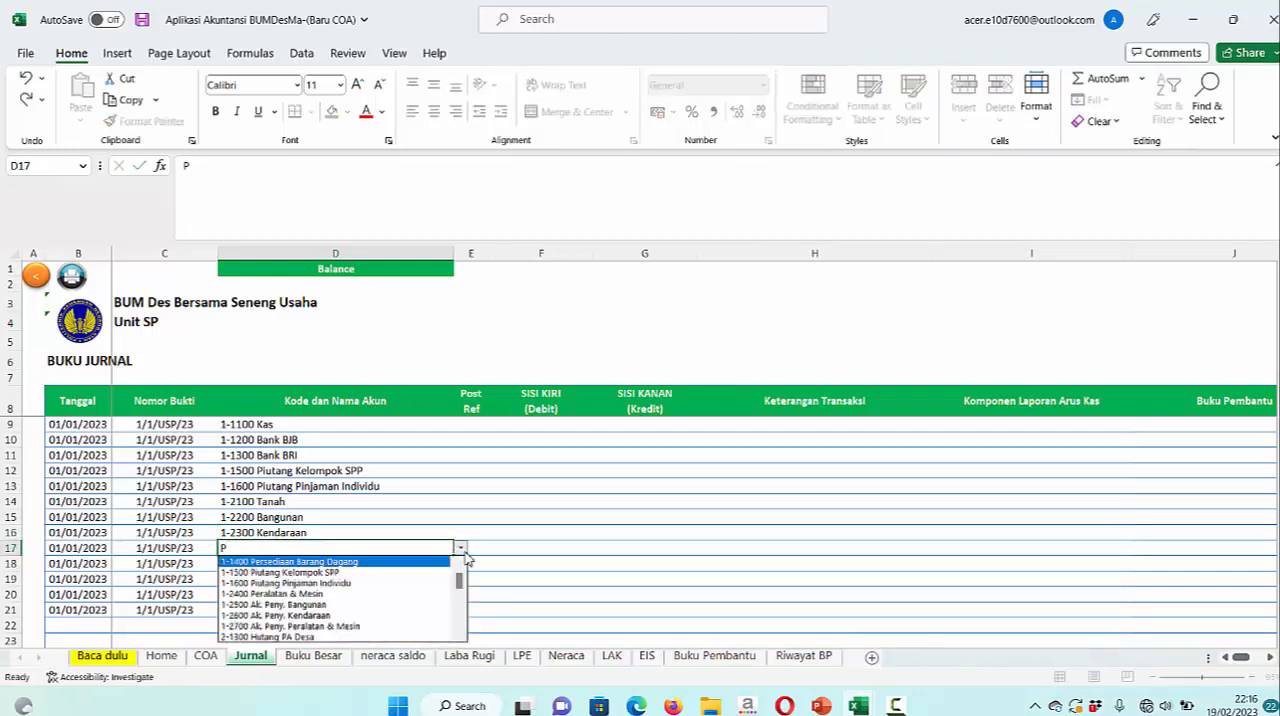
pyautogui.click(420, 580)
pyautogui.scroll(-2, 524, 525)
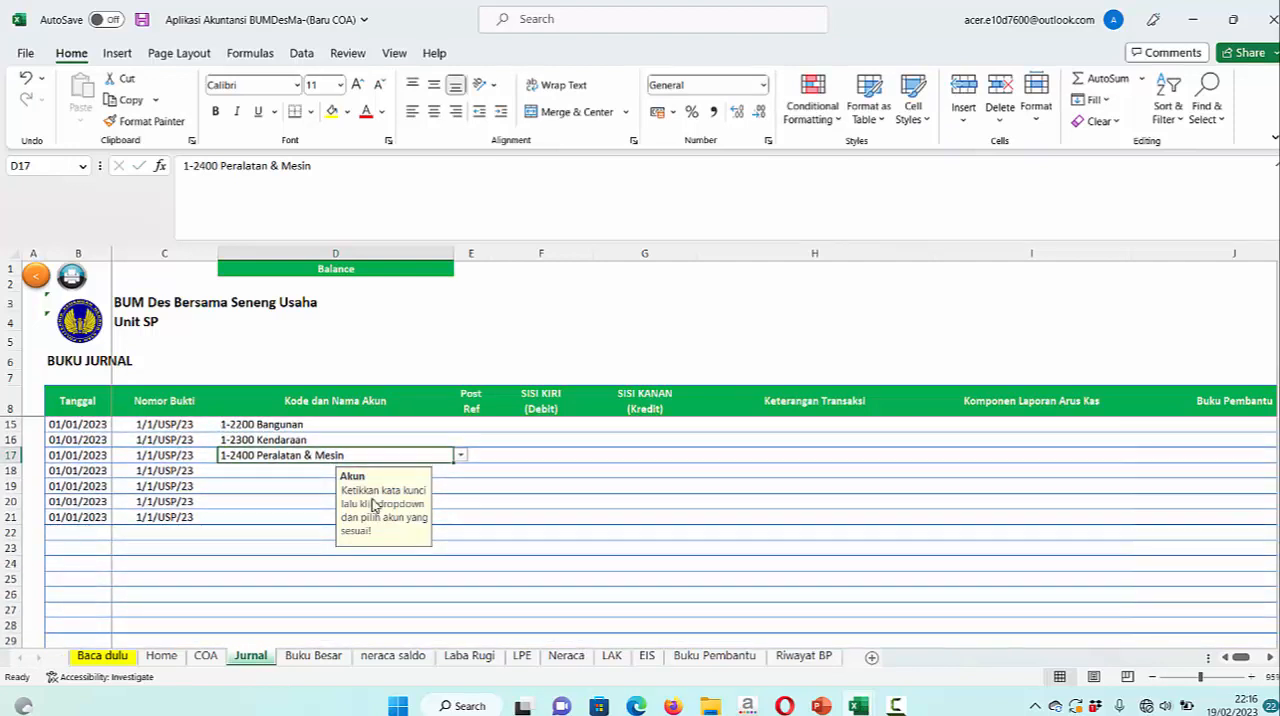
# Choose 2-1100 Hutang Kelembagaan as the account in row 18
pyautogui.click(320, 470)
pyautogui.write('M')
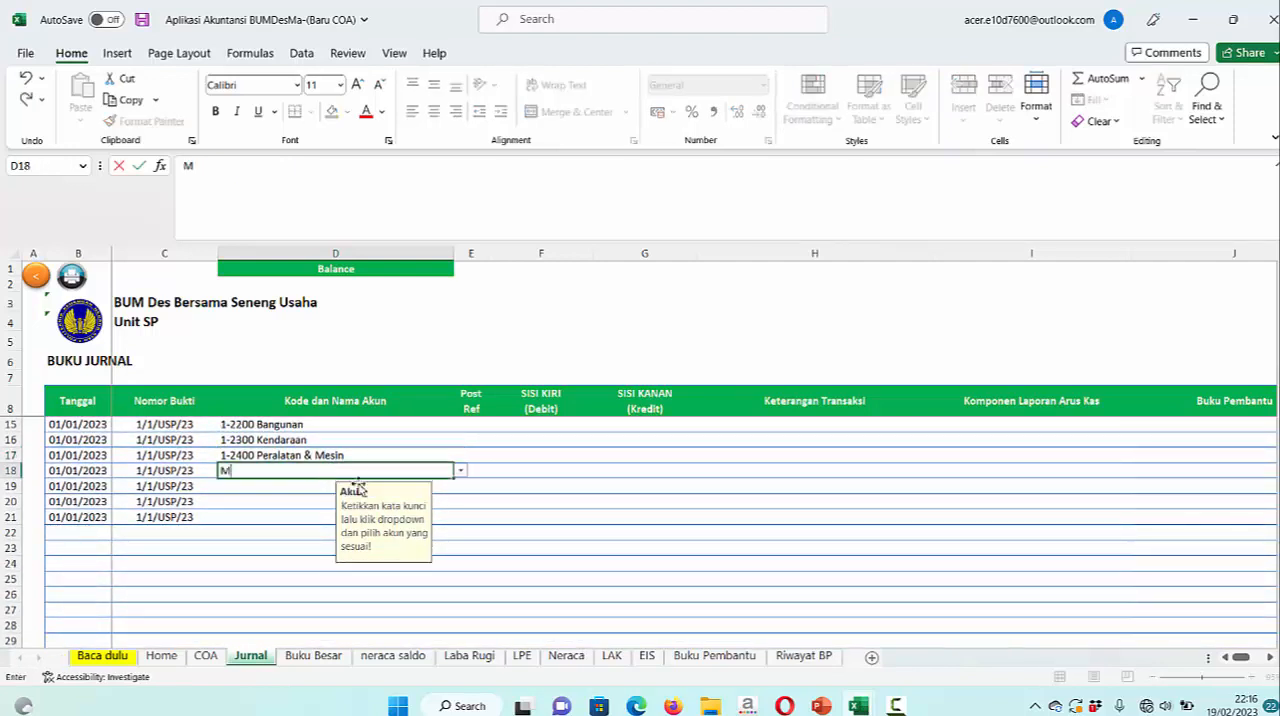
pyautogui.click(461, 472)
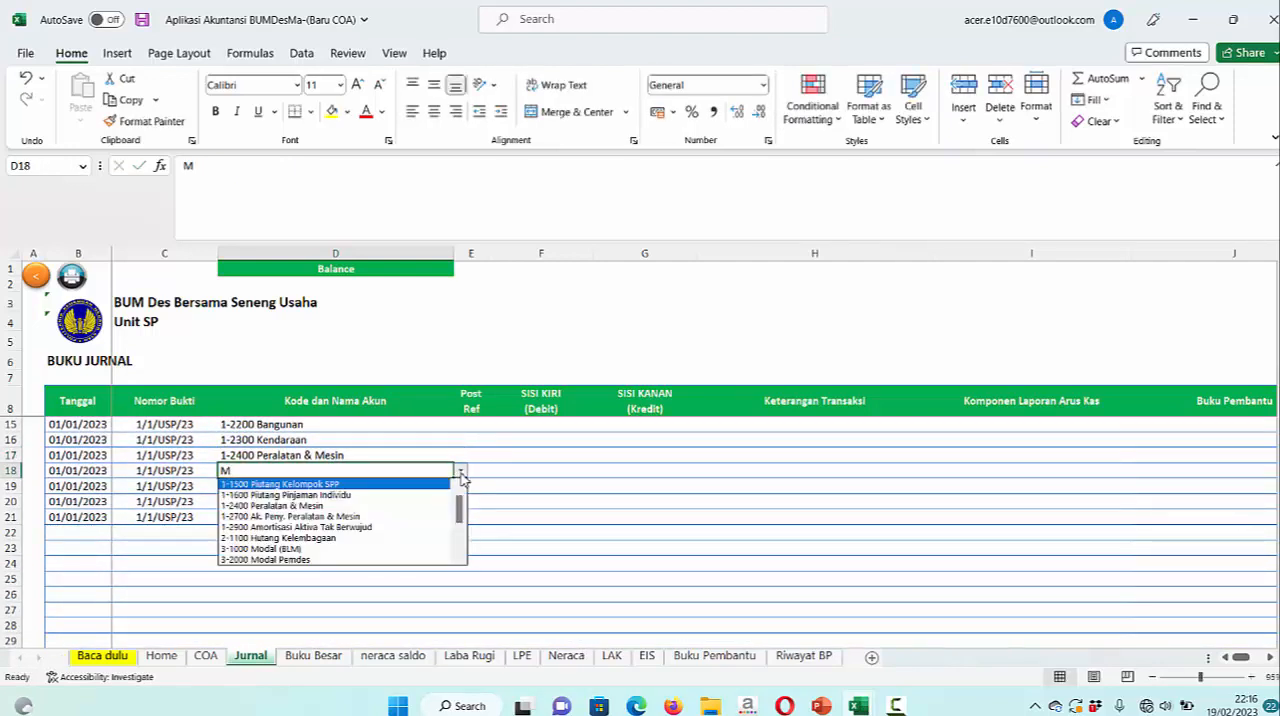
pyautogui.click(355, 538)
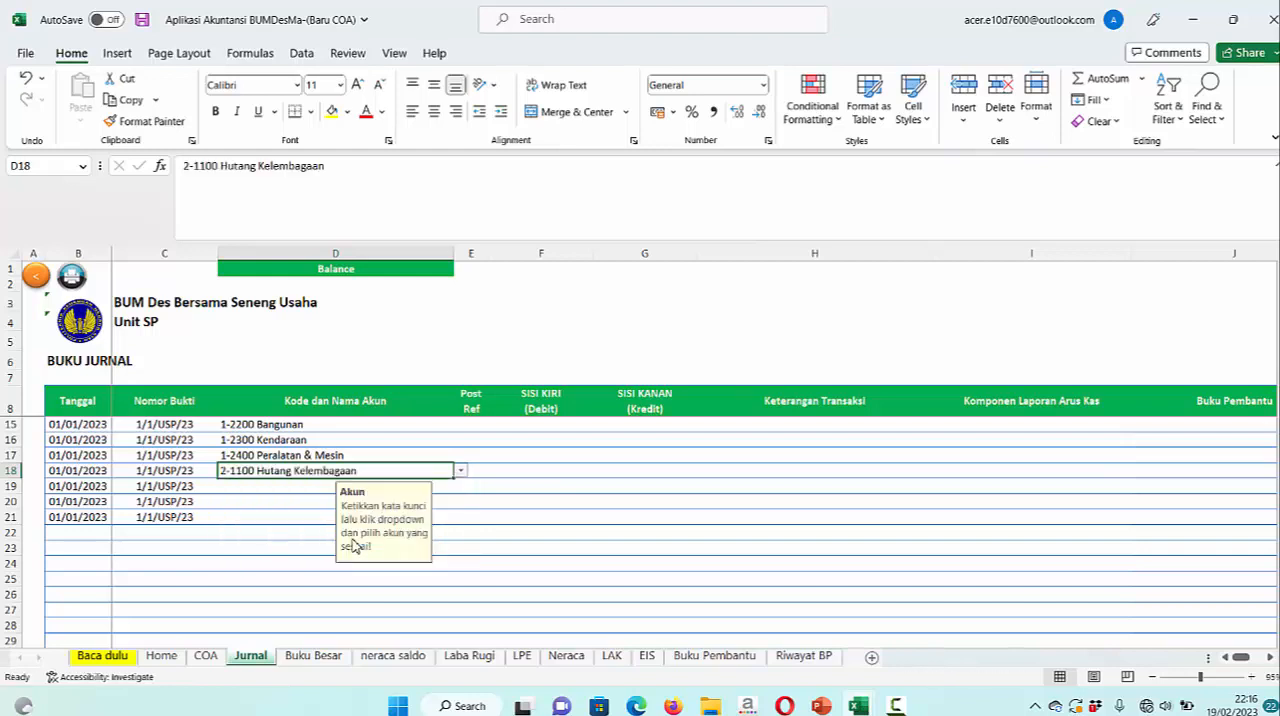
pyautogui.click(461, 472)
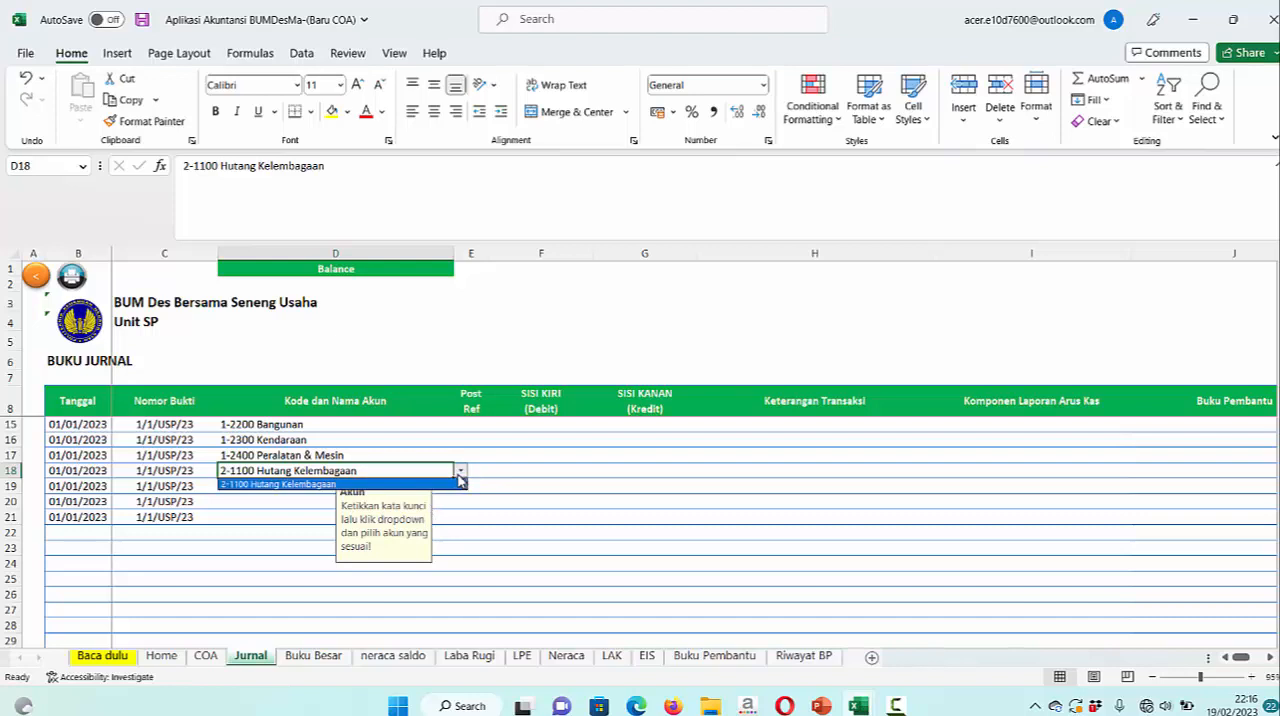
pyautogui.click(475, 527)
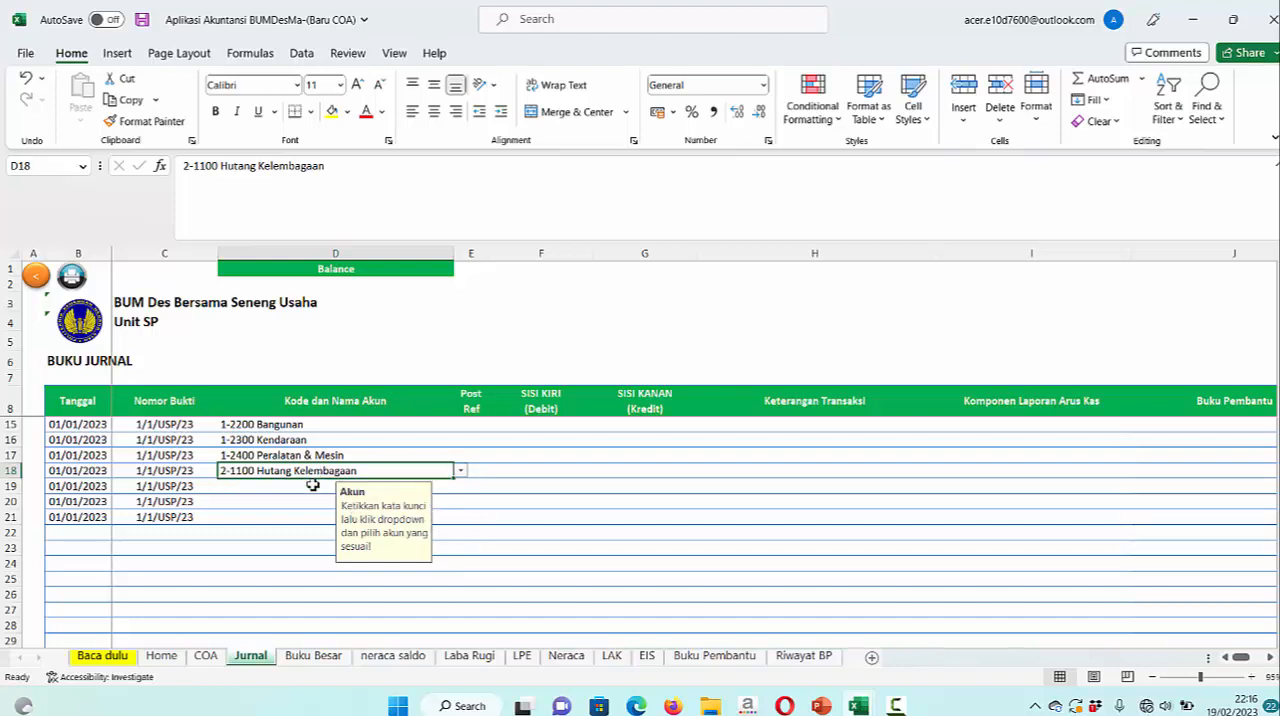
# Choose 1-2500 Ak. Peny. Bangunan as the account in row 18 and 1-2600 Ak. Peny. Kendaraan in row 19
pyautogui.write('AK')
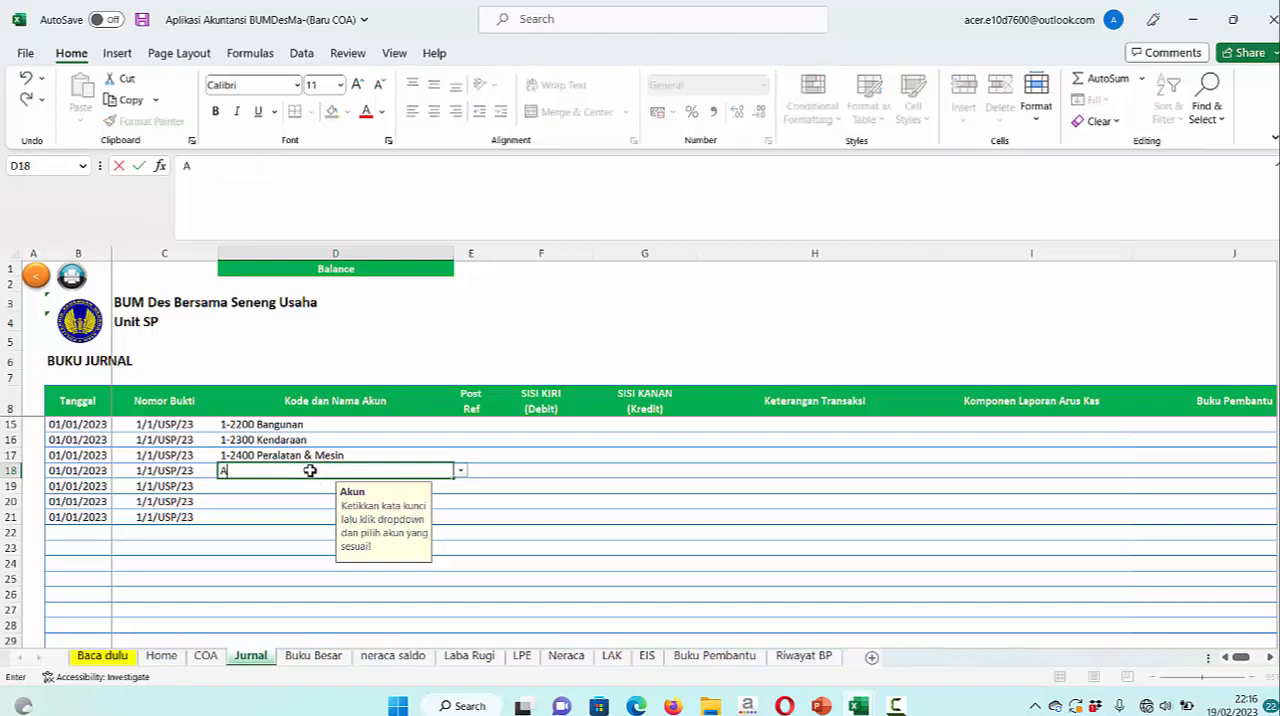
pyautogui.click(460, 476)
pyautogui.click(367, 489)
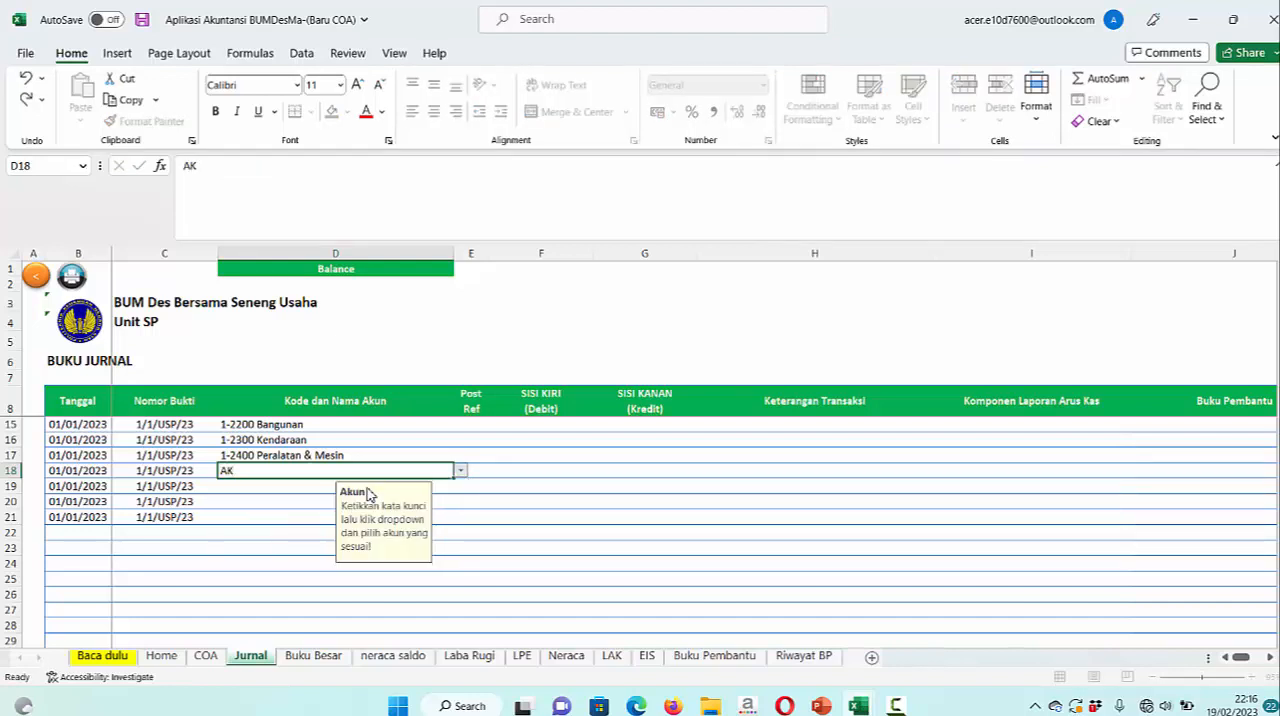
pyautogui.click(268, 488)
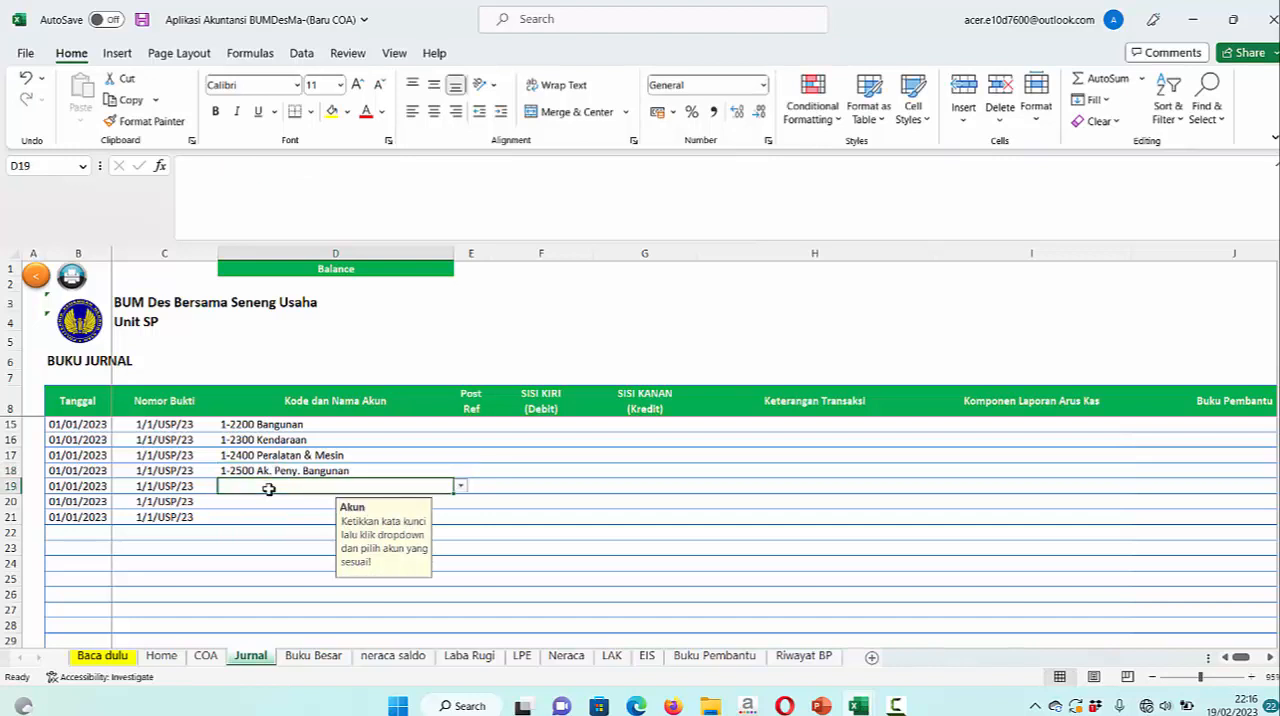
pyautogui.write('AK')
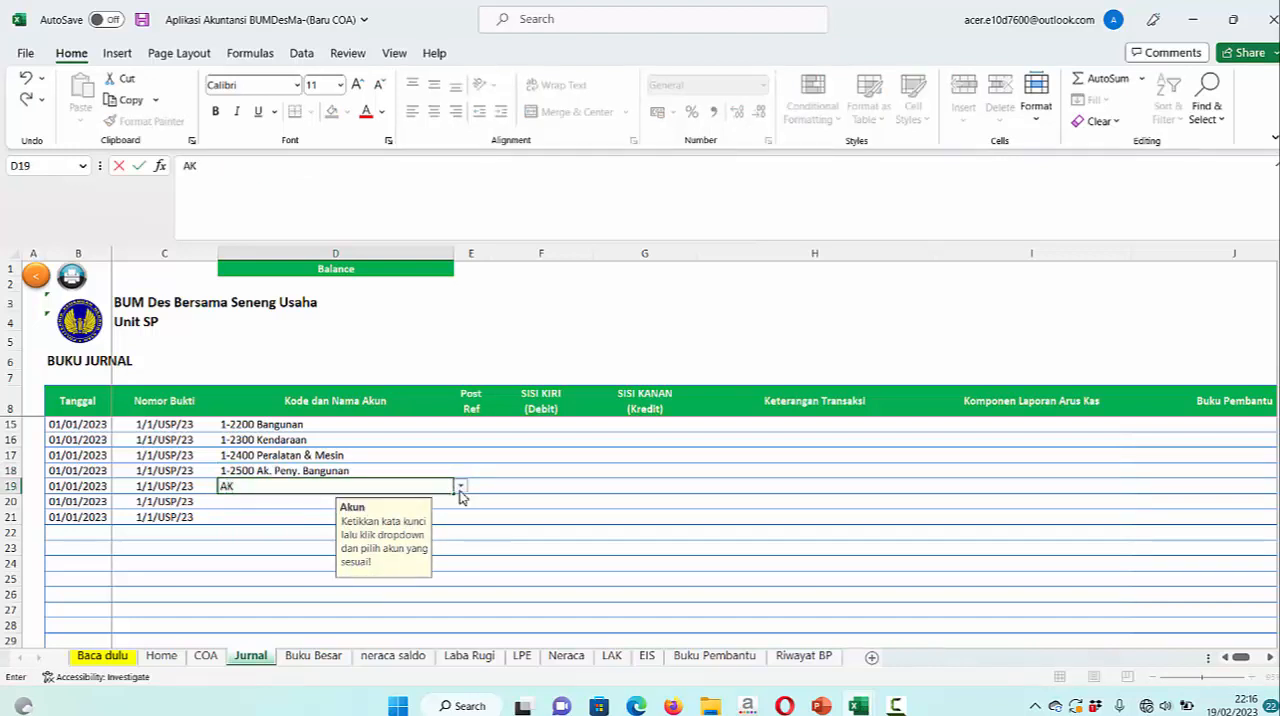
pyautogui.click(461, 494)
pyautogui.click(350, 511)
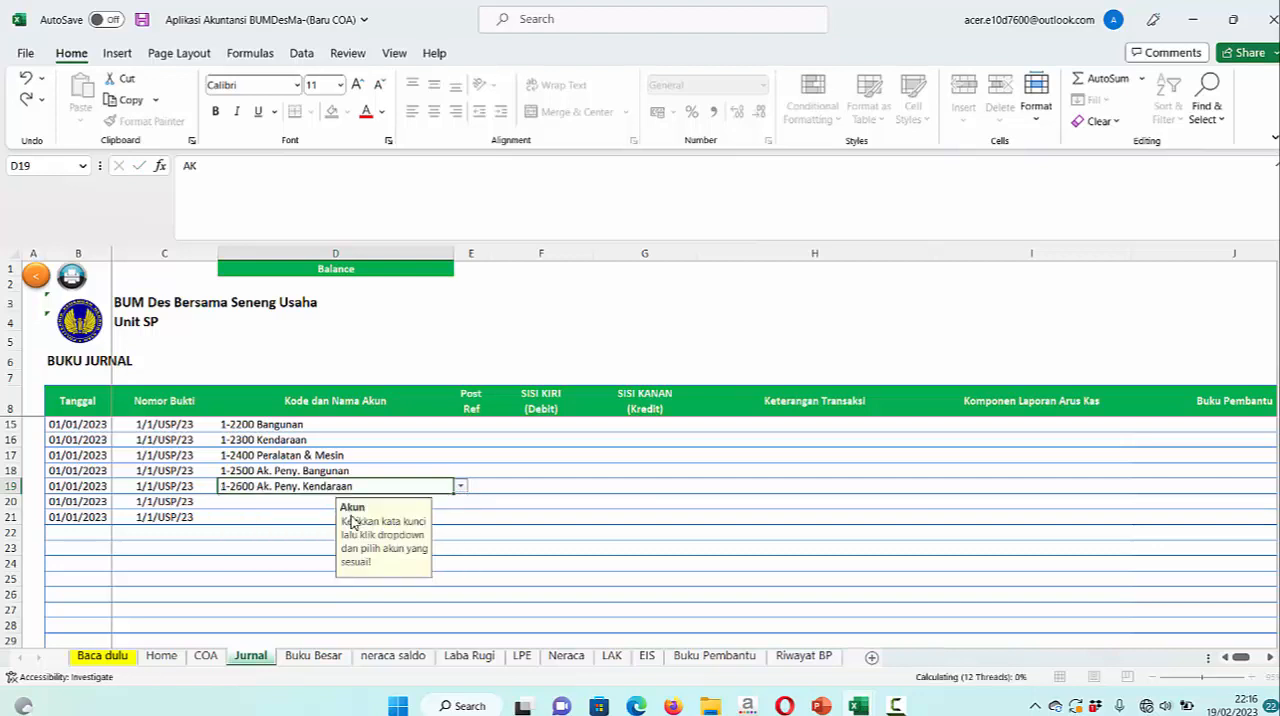
# Choose 1-2700 Ak. Peny. Peralatan & Mesin as the account in row 20 of the journal
pyautogui.click(268, 503)
pyautogui.write('A')
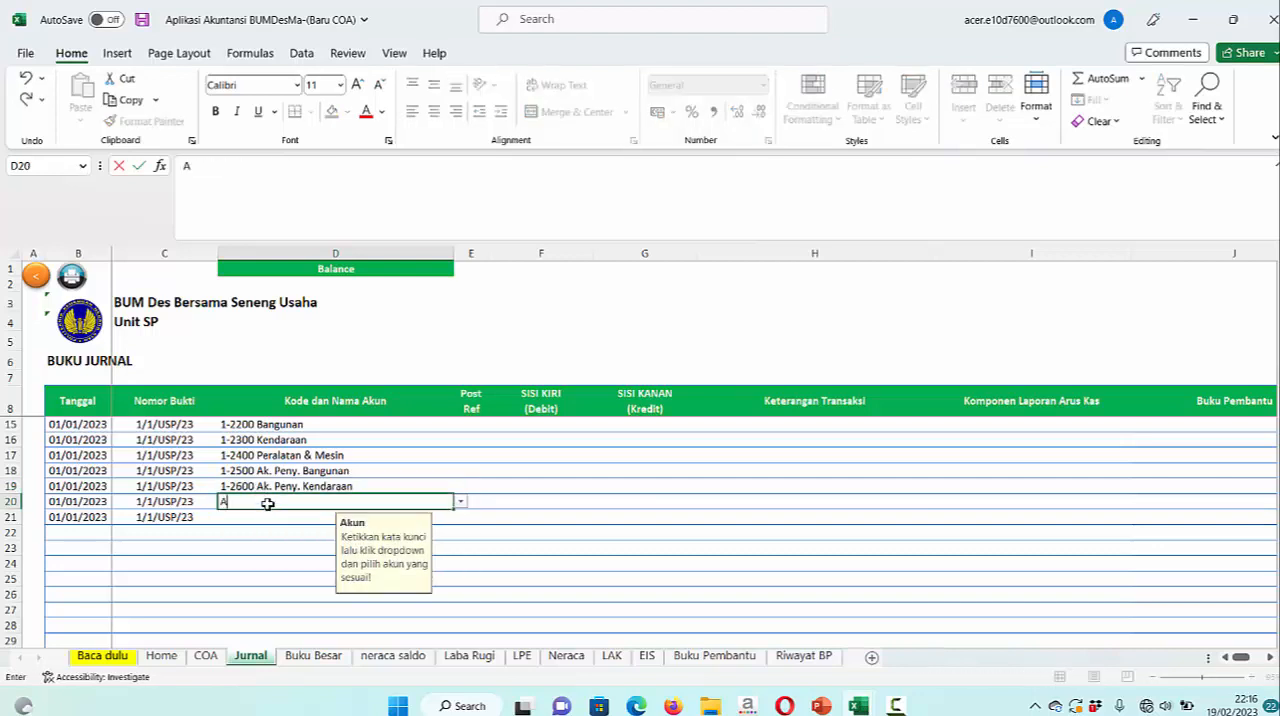
pyautogui.write('K')
pyautogui.click(461, 501)
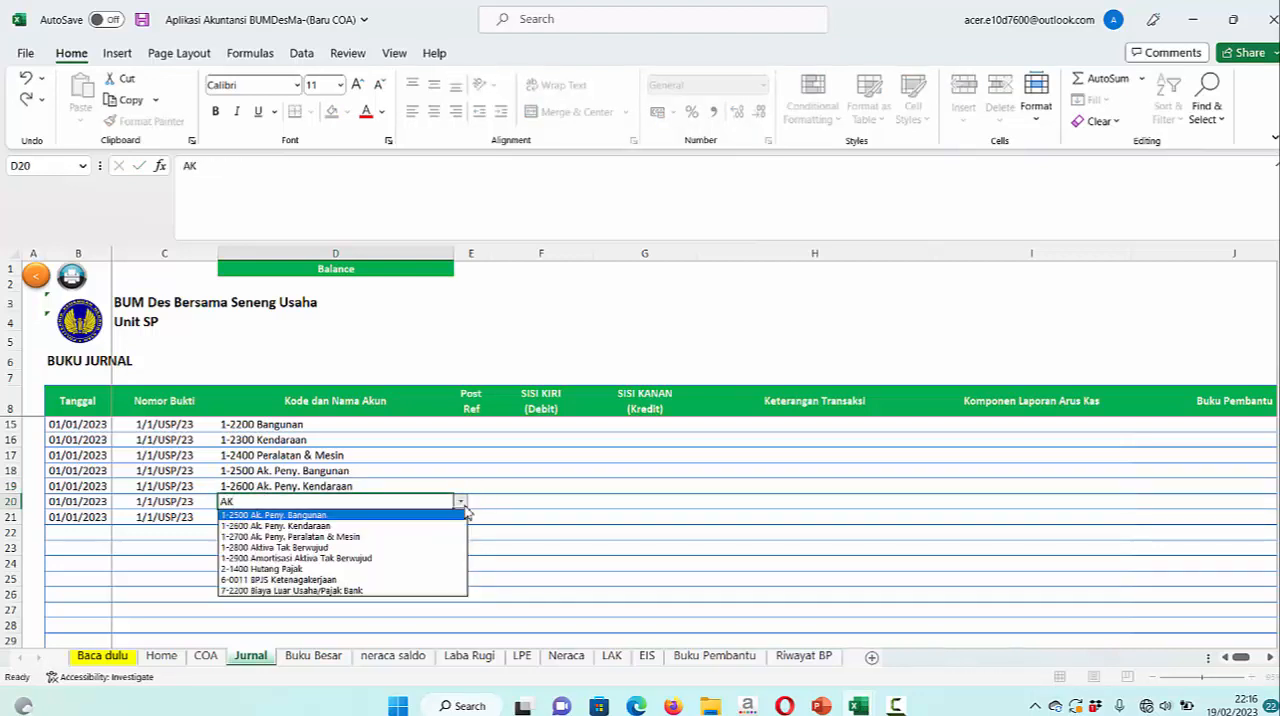
pyautogui.click(380, 537)
# Choose 2-1100 Hutang Kelembagaan as the account in row 21 of the journal
pyautogui.scroll(-2, 470, 514)
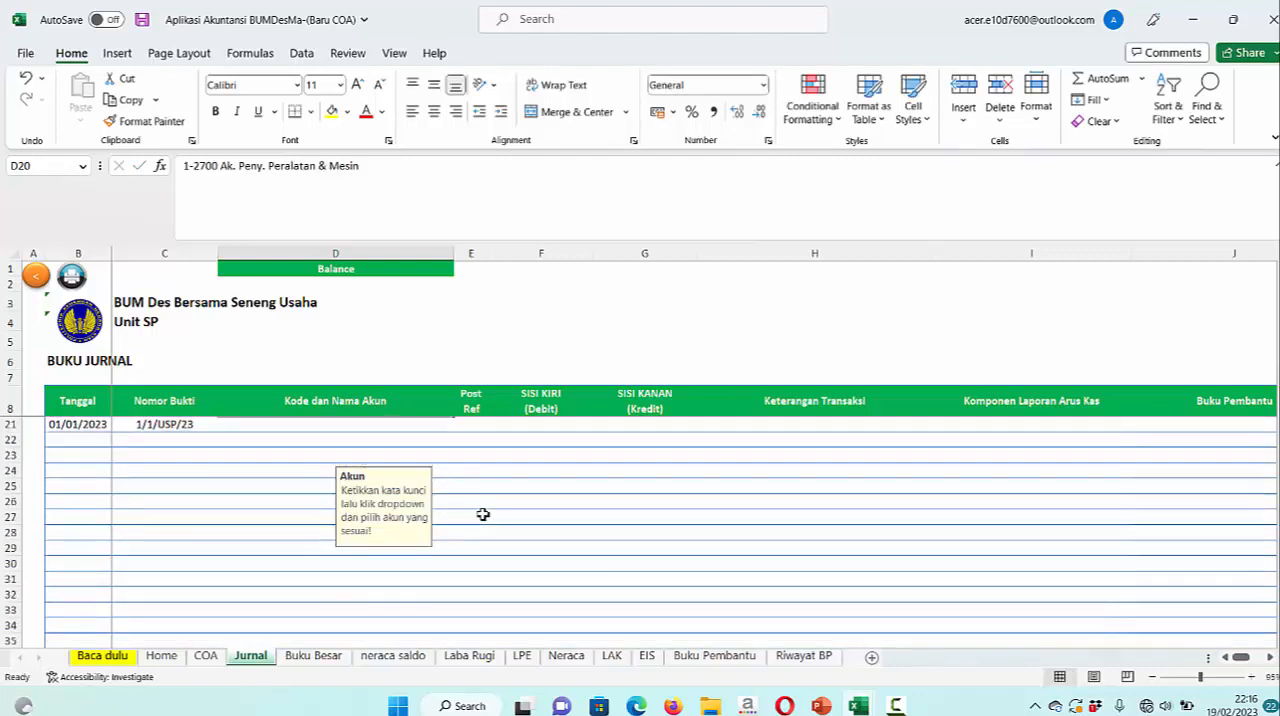
pyautogui.scroll(1, 360, 480)
pyautogui.click(289, 470)
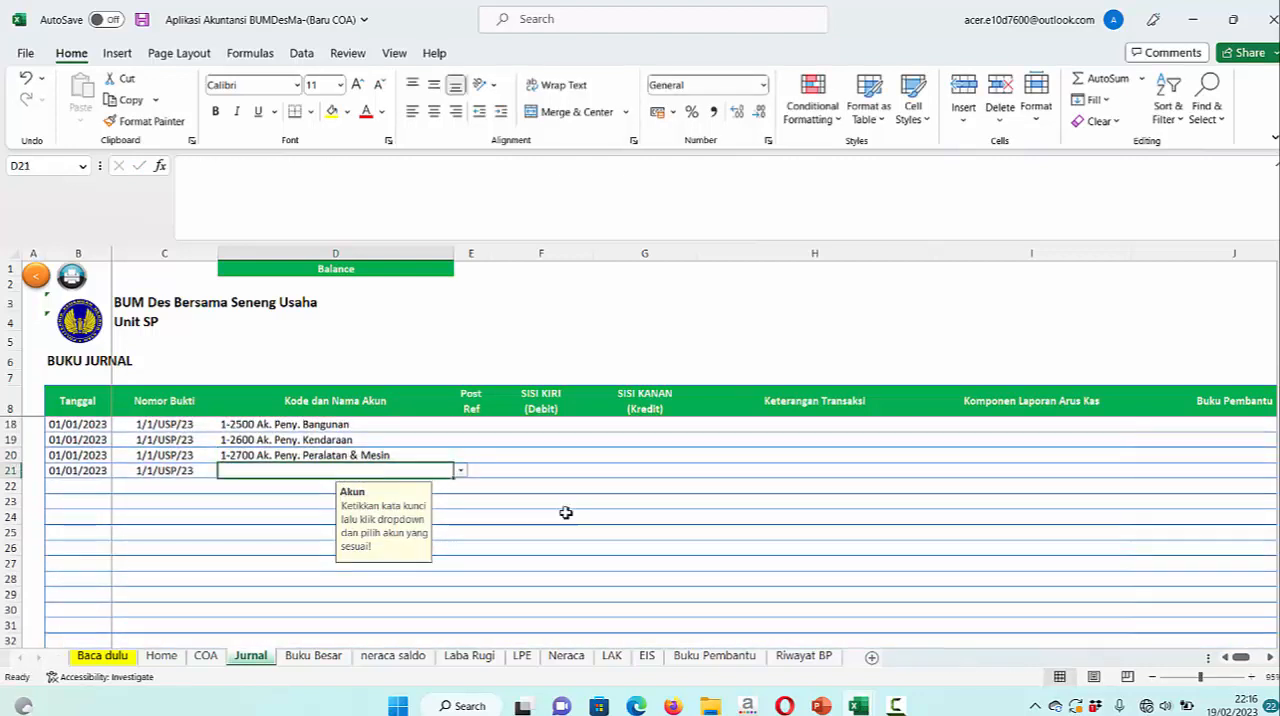
pyautogui.write('H')
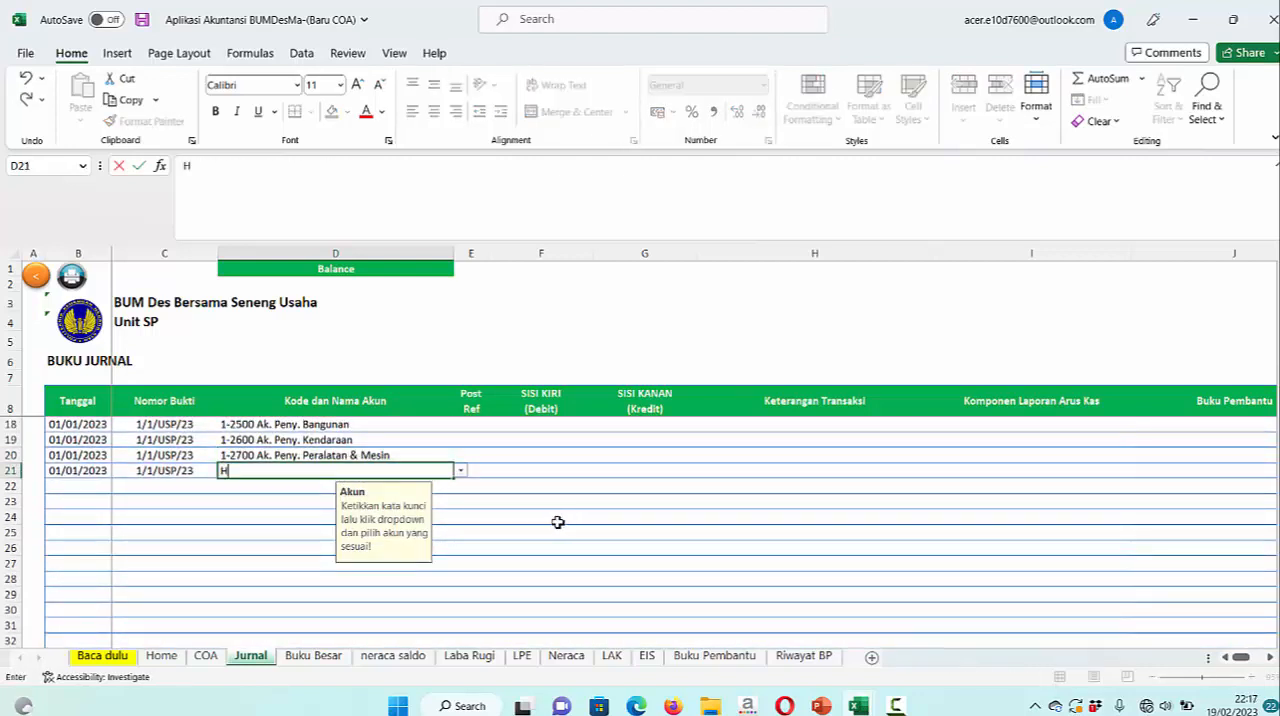
pyautogui.click(461, 473)
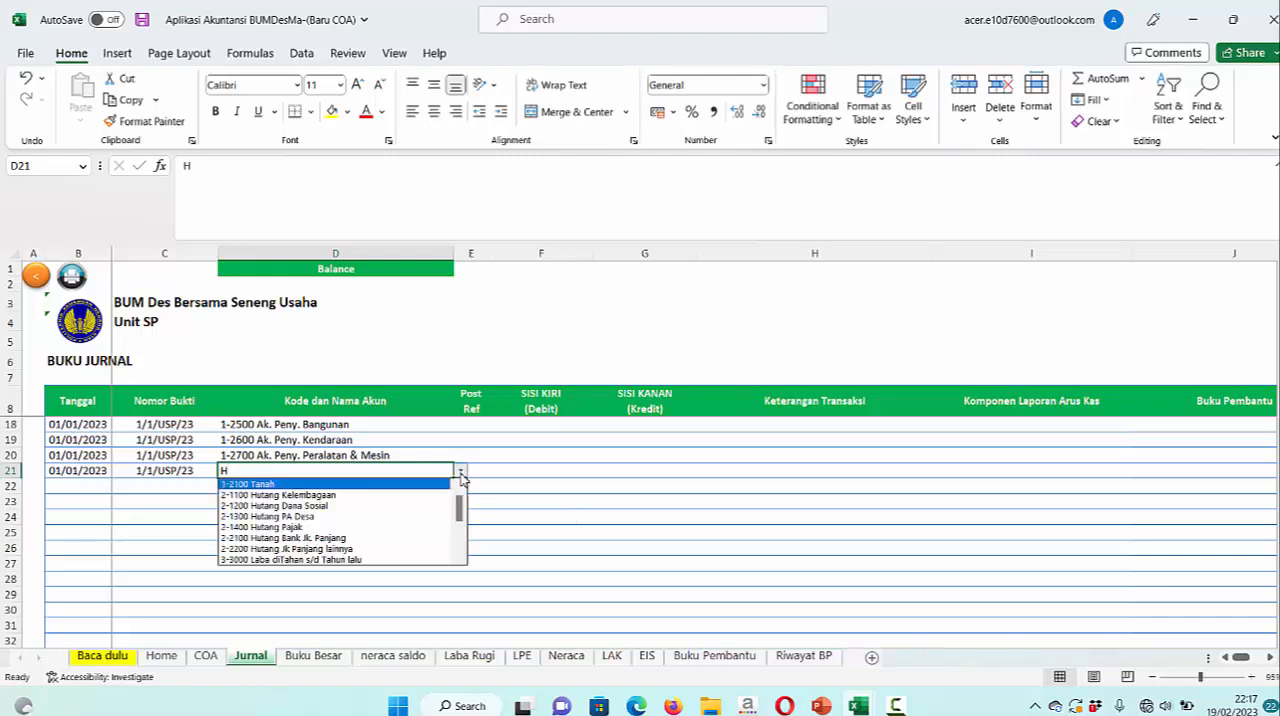
pyautogui.click(398, 495)
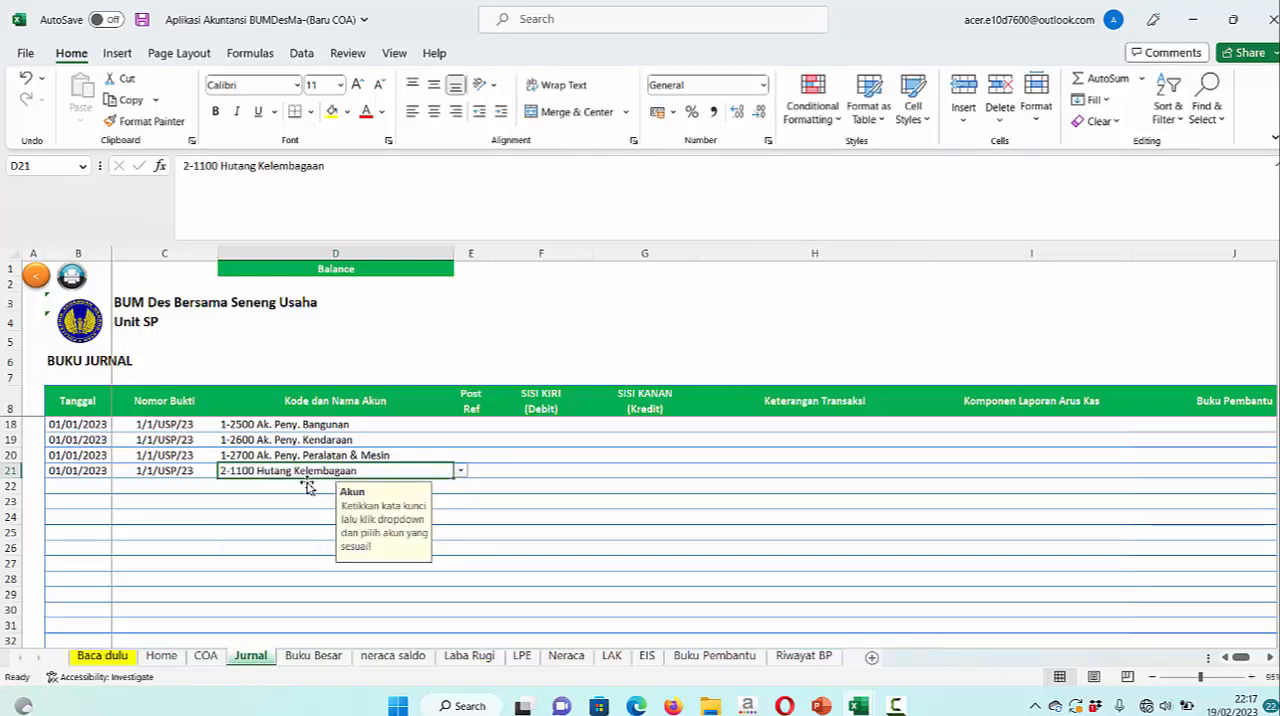
# Check the liabilities on the December 2022 balance sheet slide in PowerPoint and choose 2-1200 Hutang Dana Sosial as the row 22 account in Excel
pyautogui.click(821, 706)
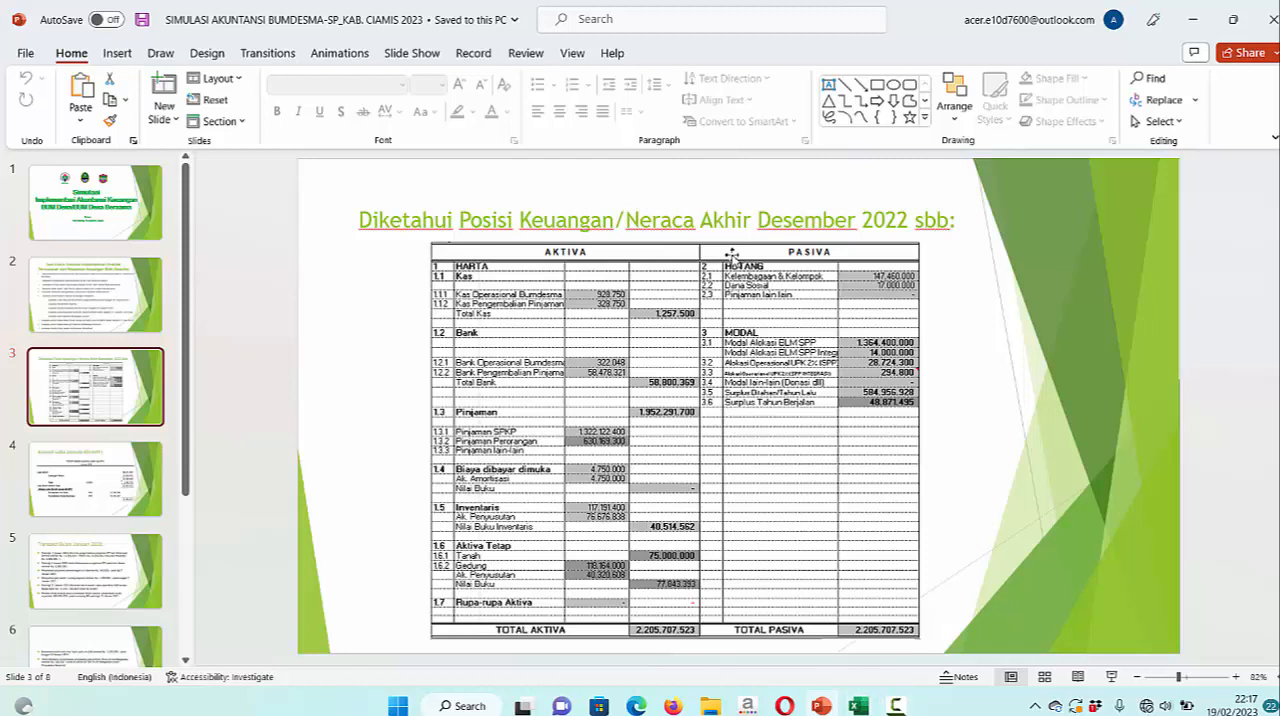
pyautogui.moveTo(858, 704)
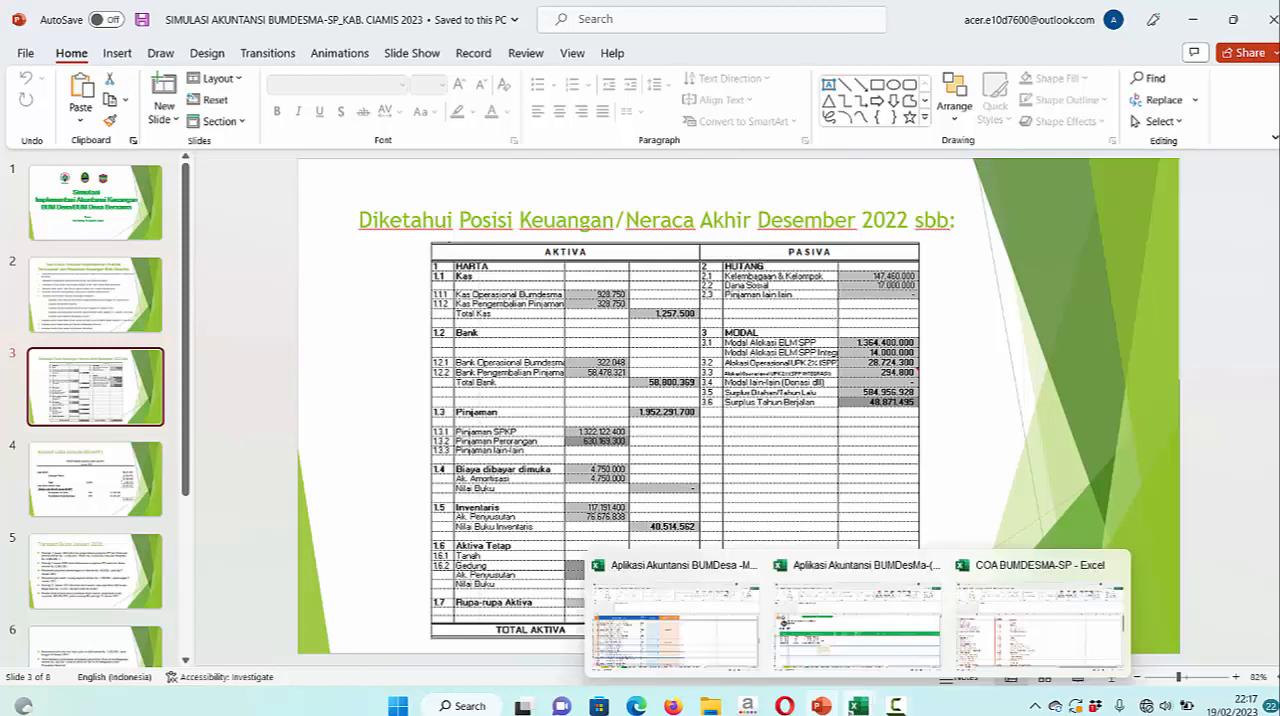
pyautogui.click(830, 630)
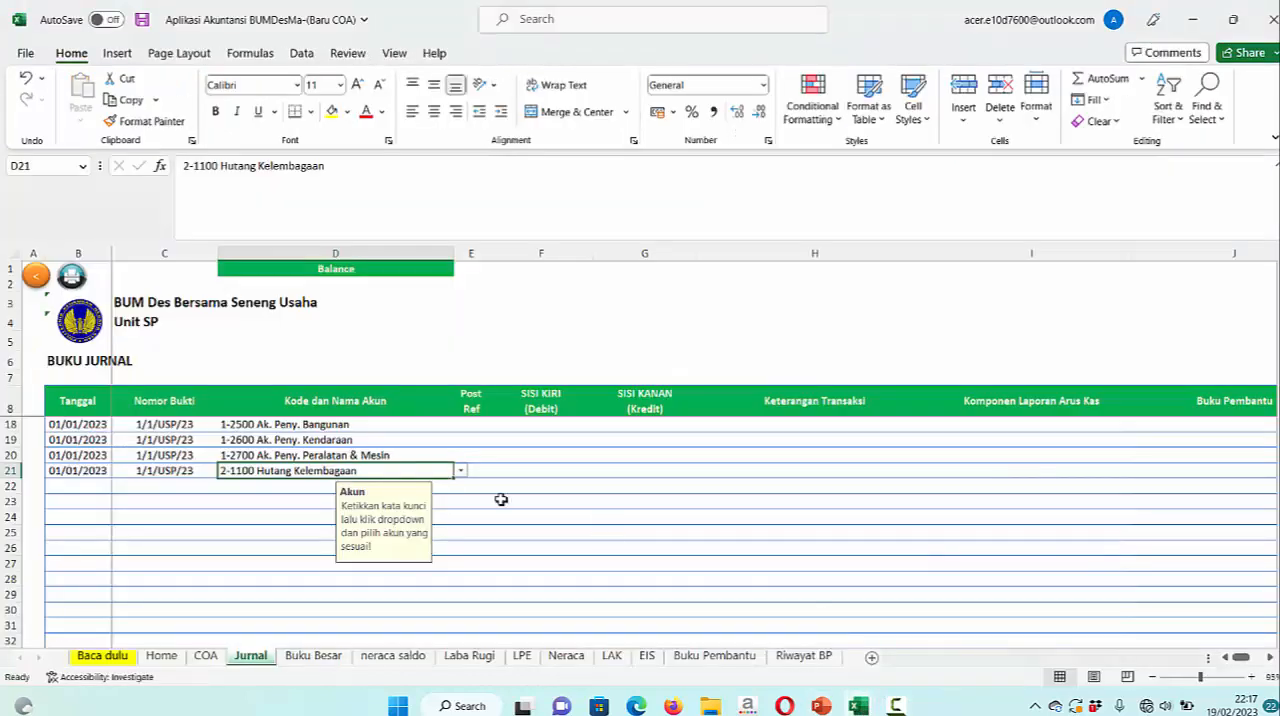
pyautogui.click(272, 484)
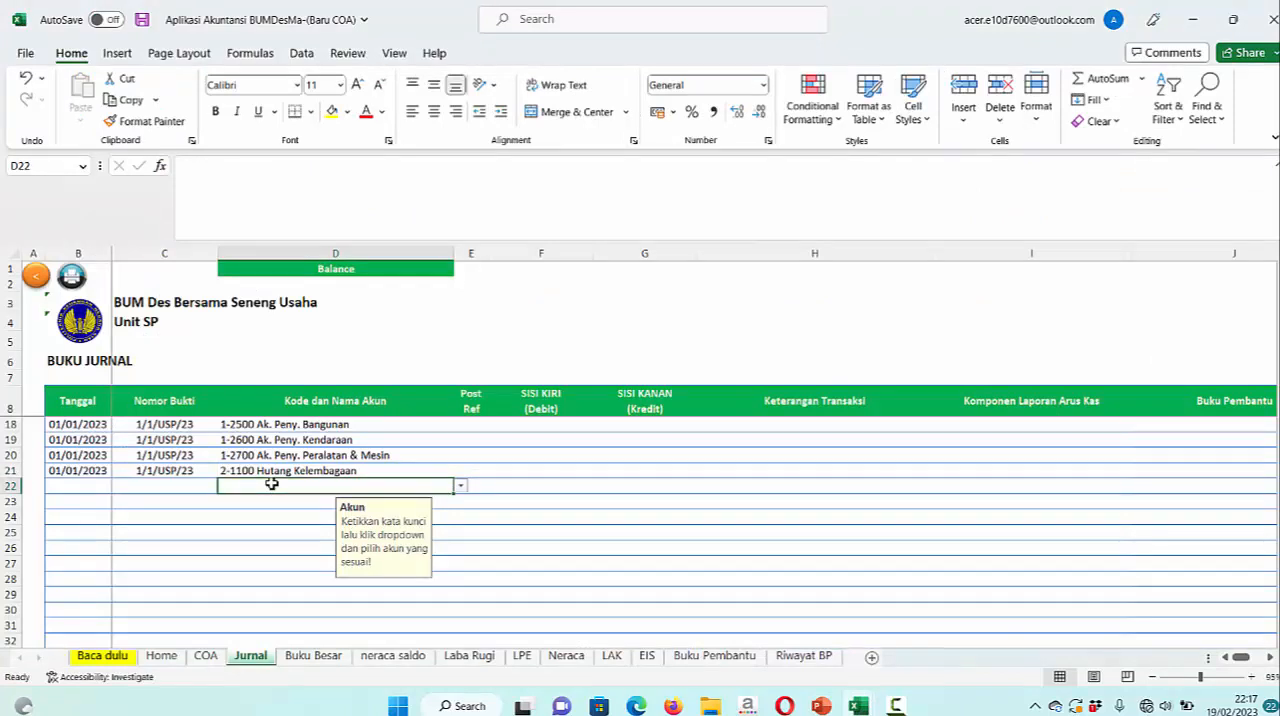
pyautogui.write('H')
pyautogui.click(460, 486)
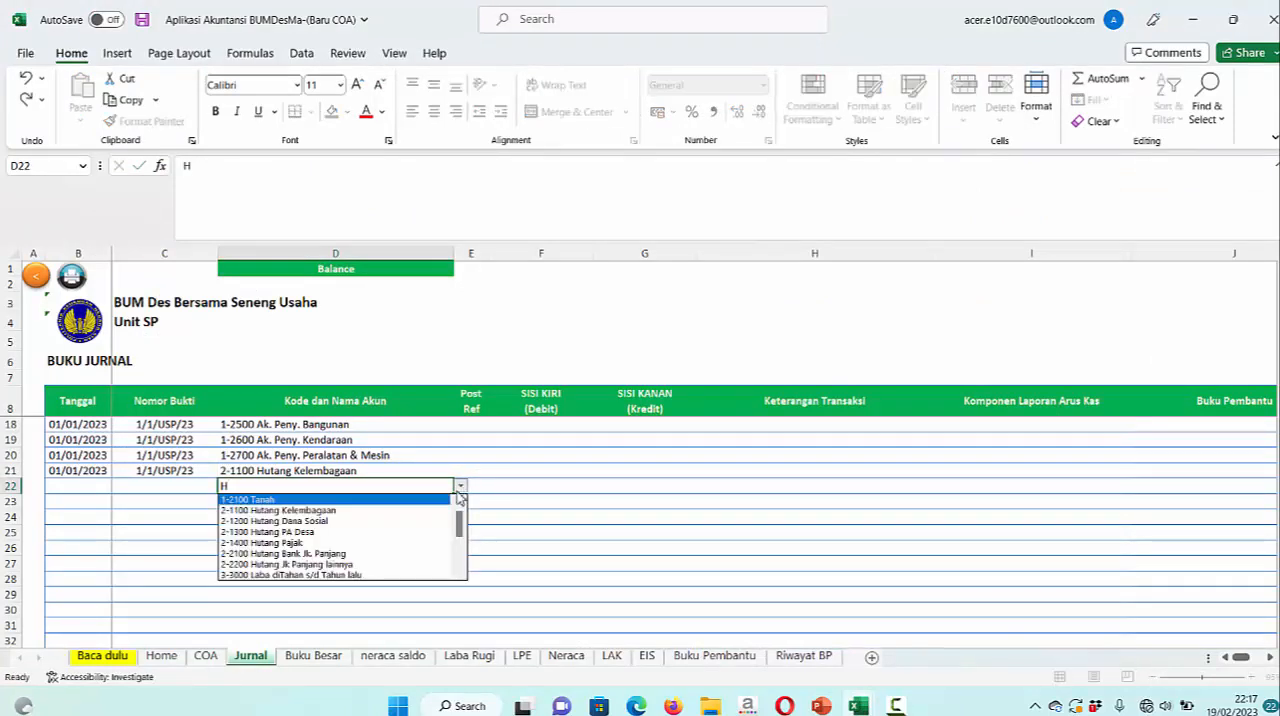
pyautogui.click(382, 525)
# Choose 2-1300 Hutang PA Desa as the account in row 23 and 2-1400 Hutang Pajak in row 24
pyautogui.click(318, 503)
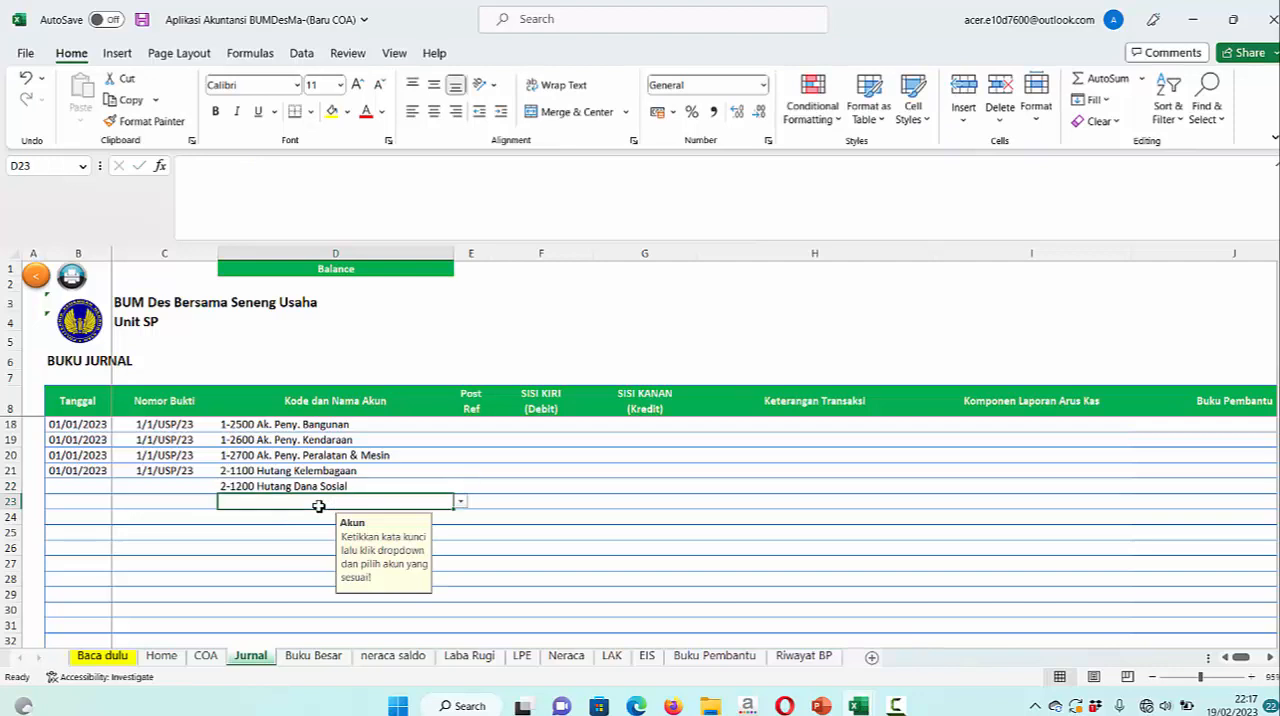
pyautogui.write('H')
pyautogui.click(460, 501)
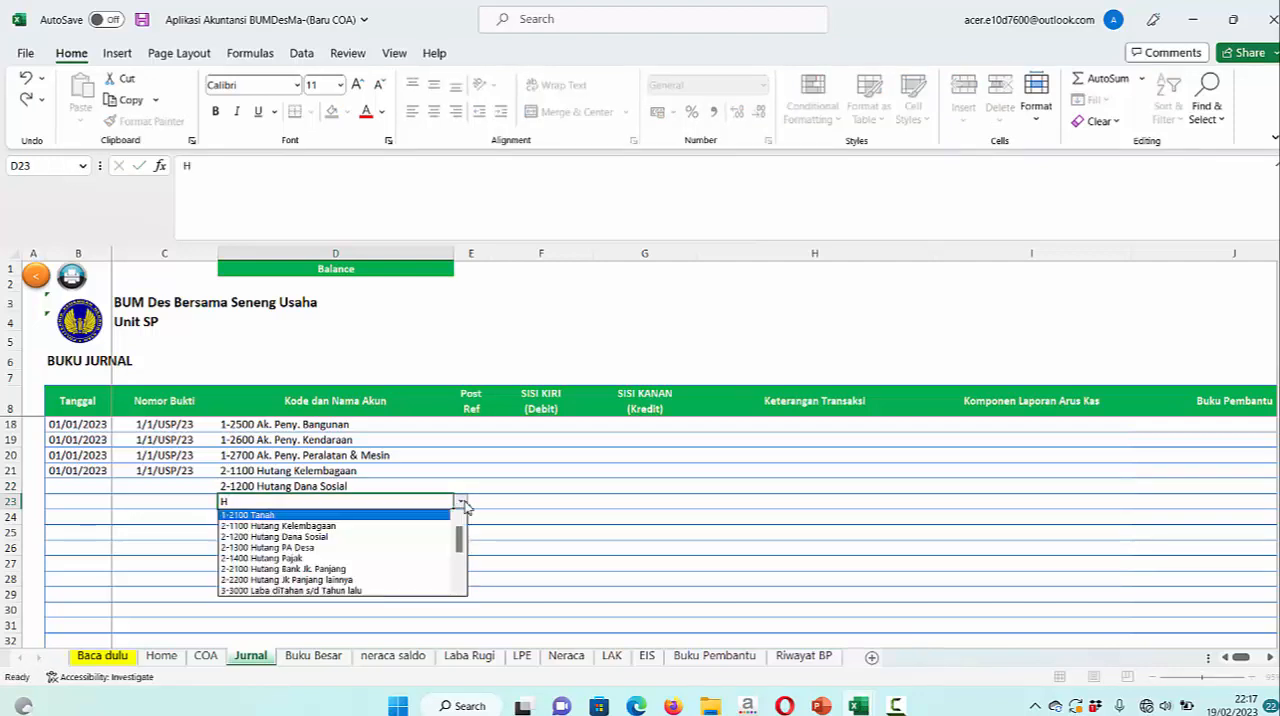
pyautogui.click(343, 547)
pyautogui.click(320, 517)
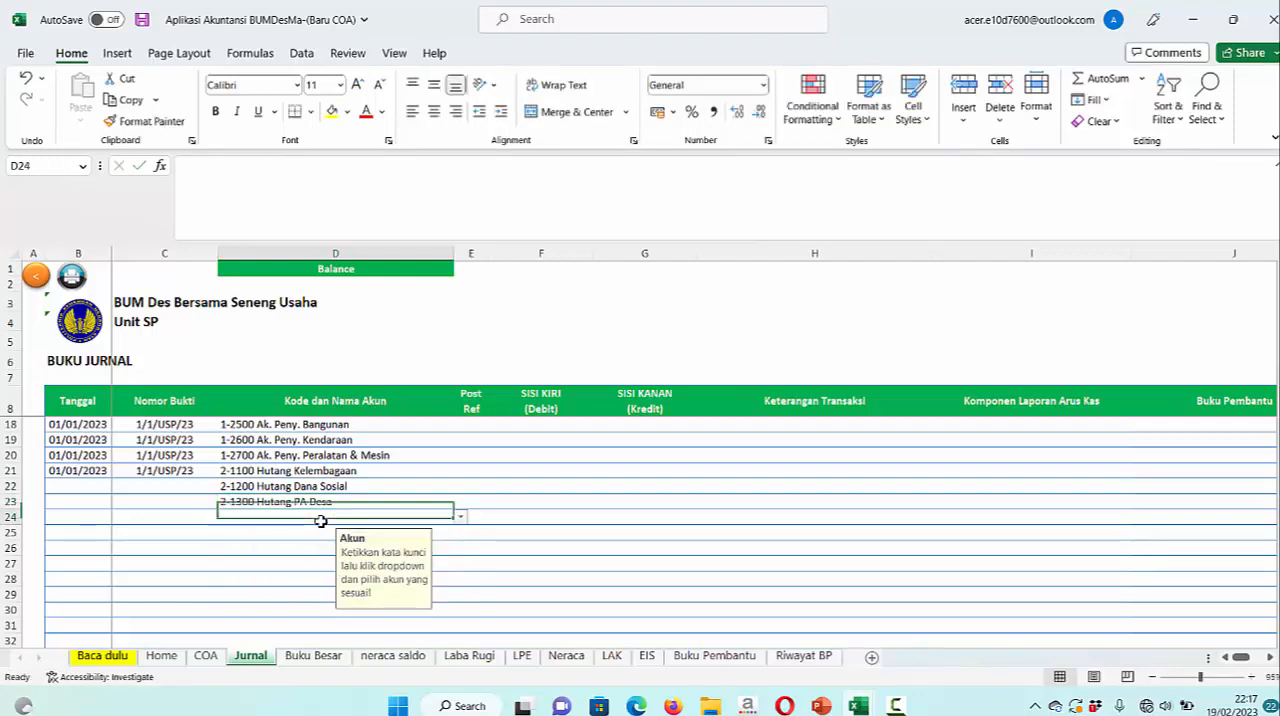
pyautogui.write('H')
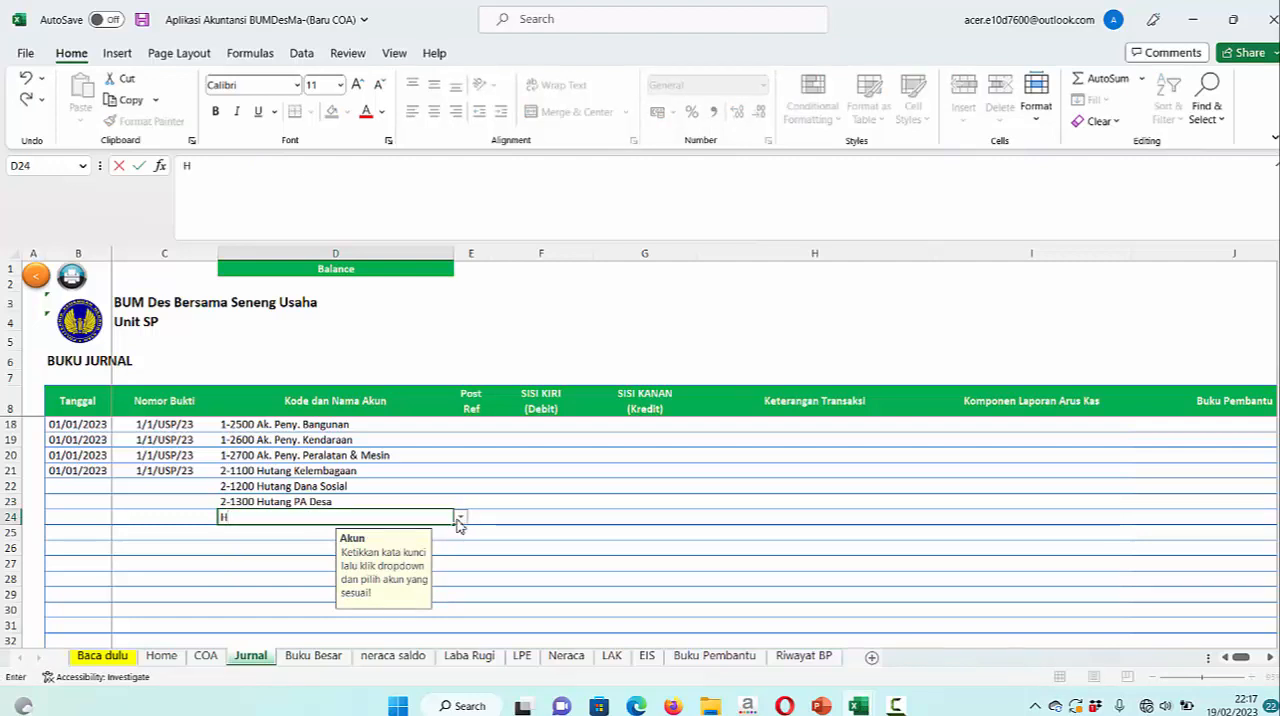
pyautogui.click(459, 517)
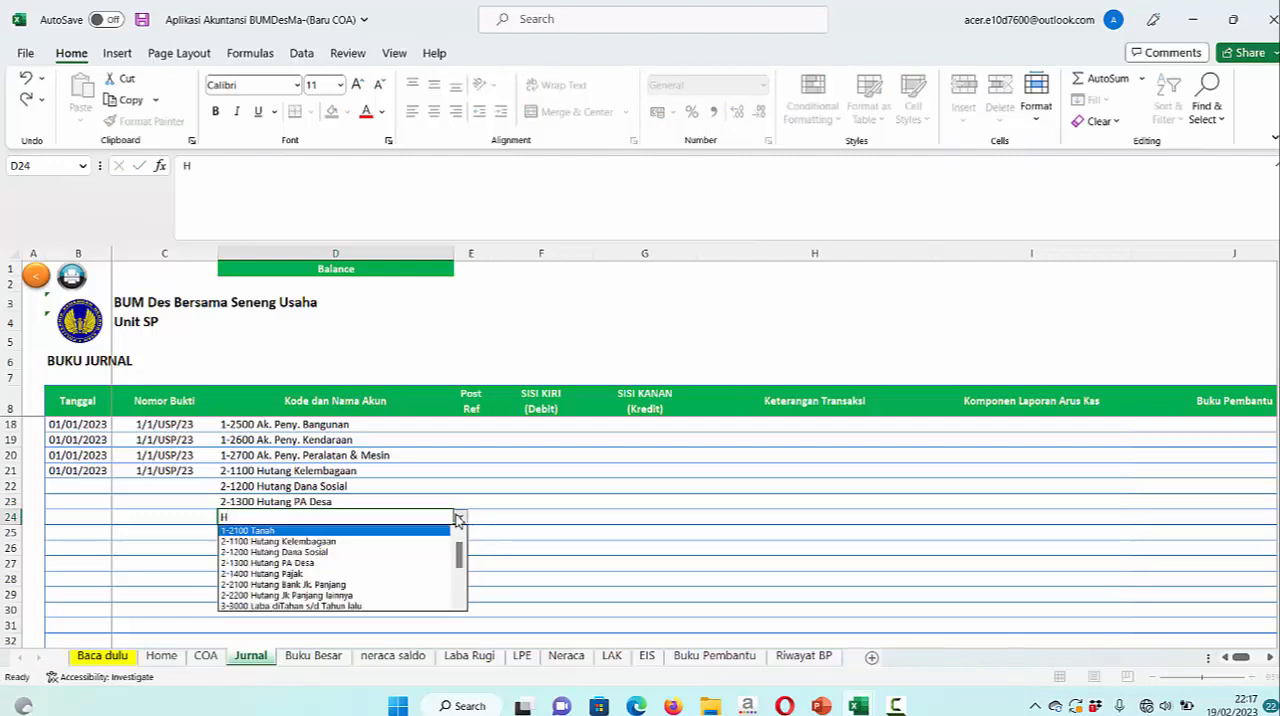
pyautogui.click(354, 575)
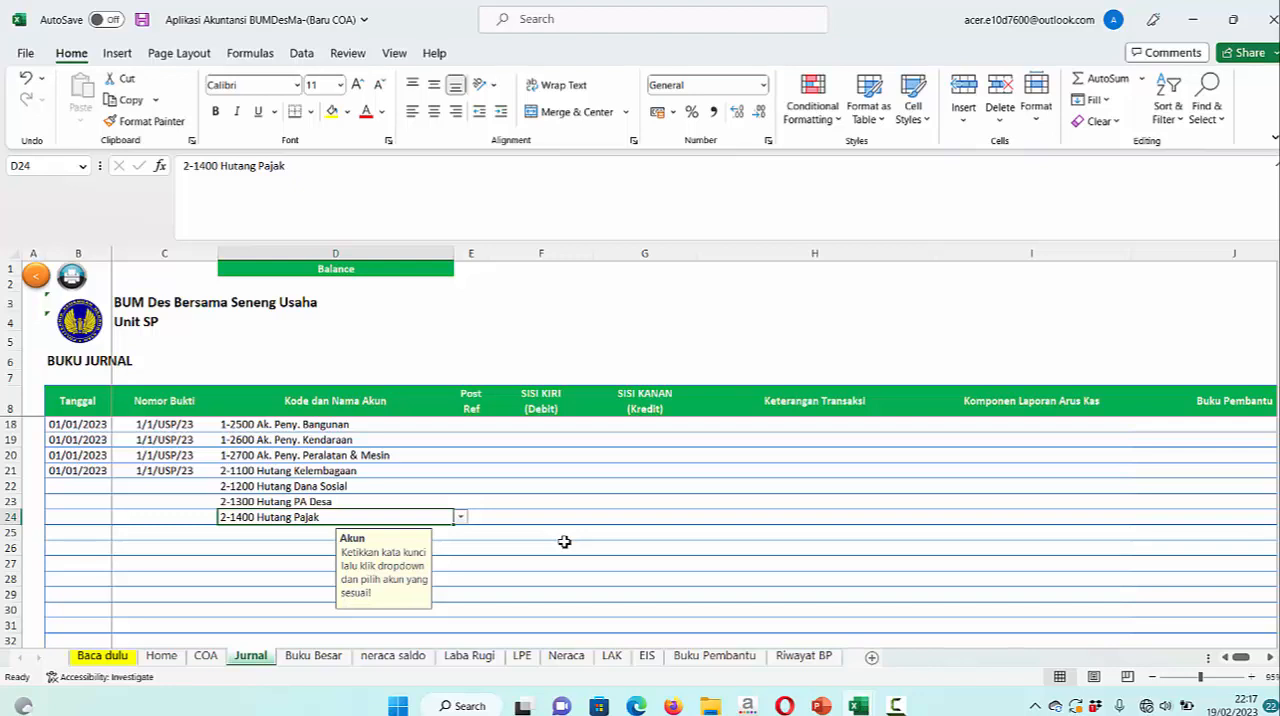
# Choose 3-1000 Modal (BLM) as the account in row 25 of the journal
pyautogui.scroll(-1, 564, 542)
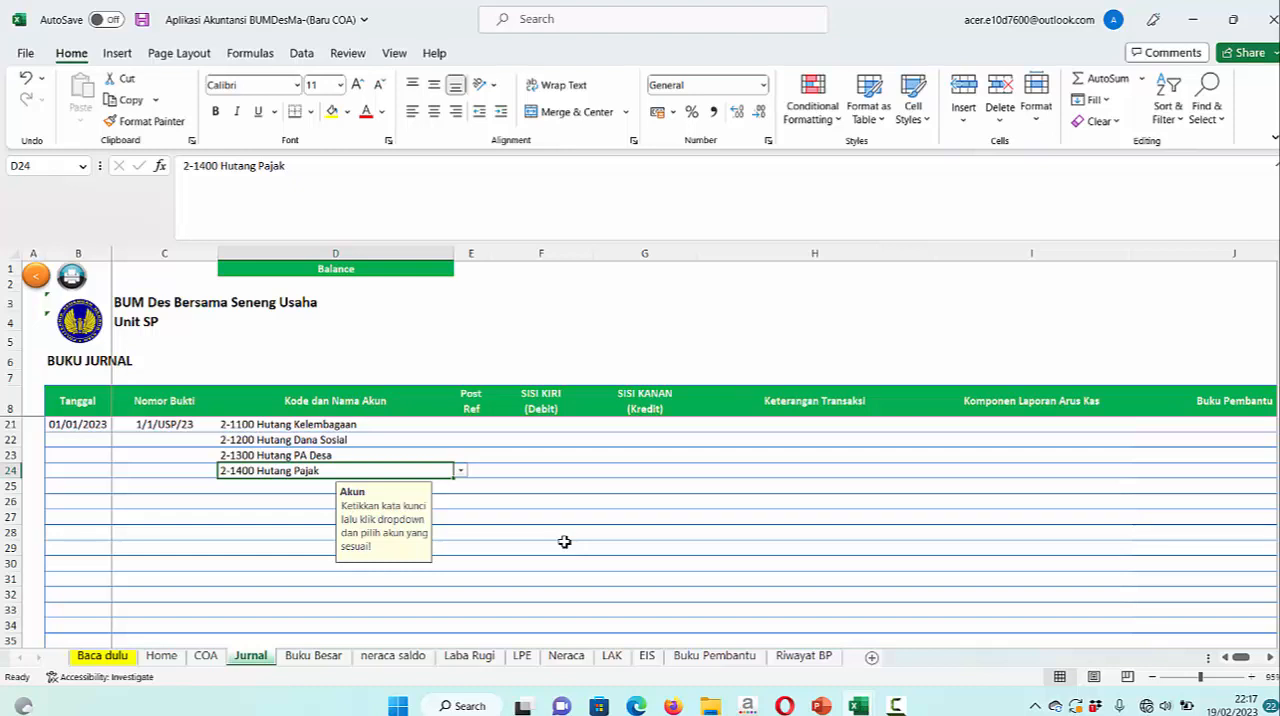
pyautogui.click(319, 485)
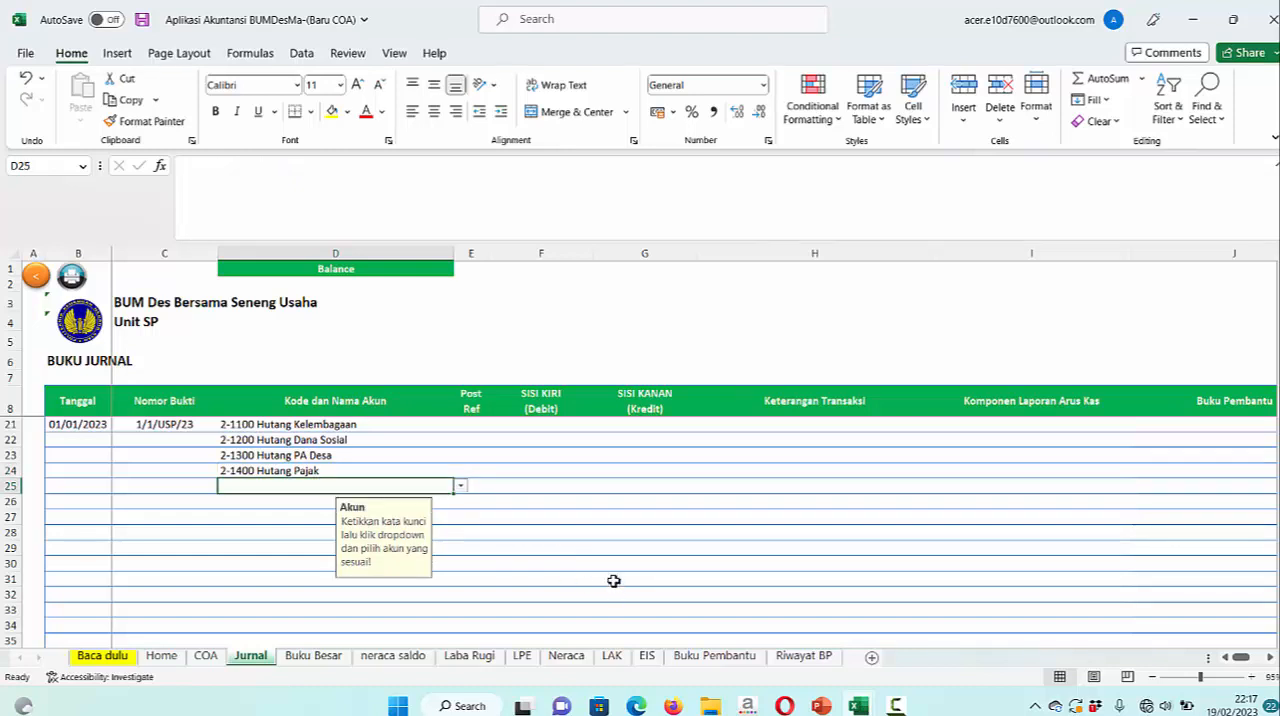
pyautogui.write('M')
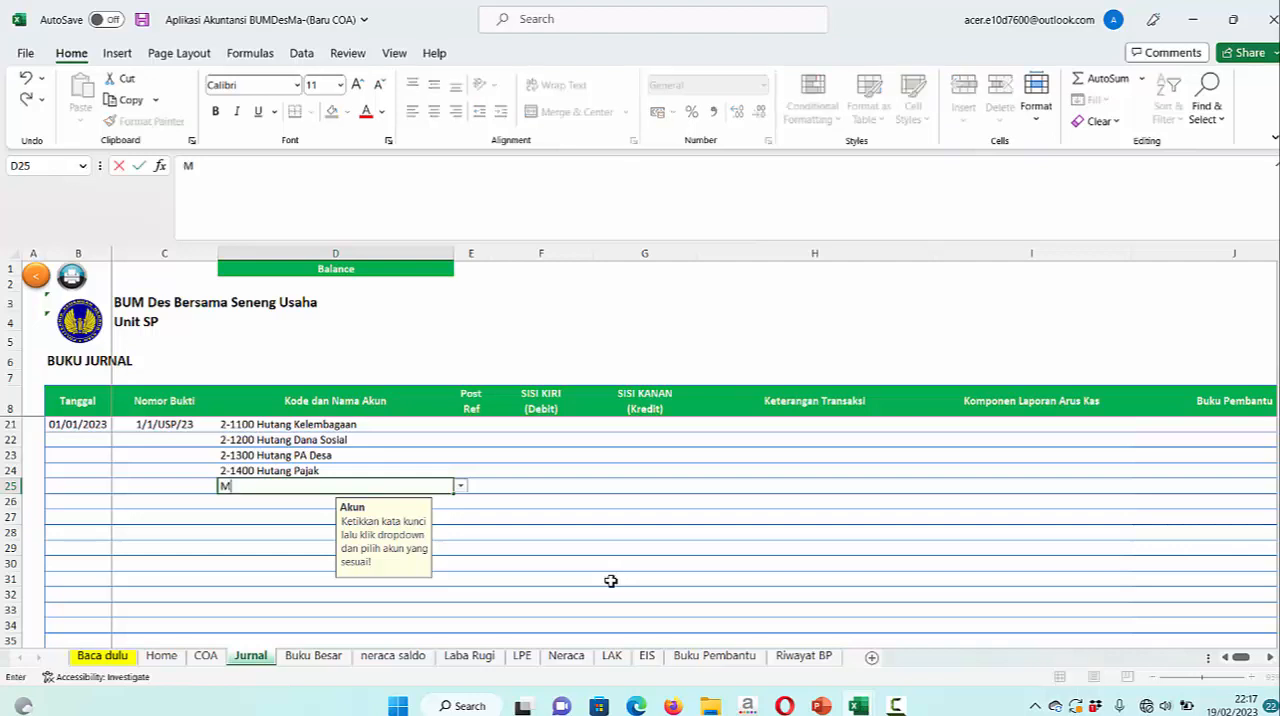
pyautogui.click(464, 489)
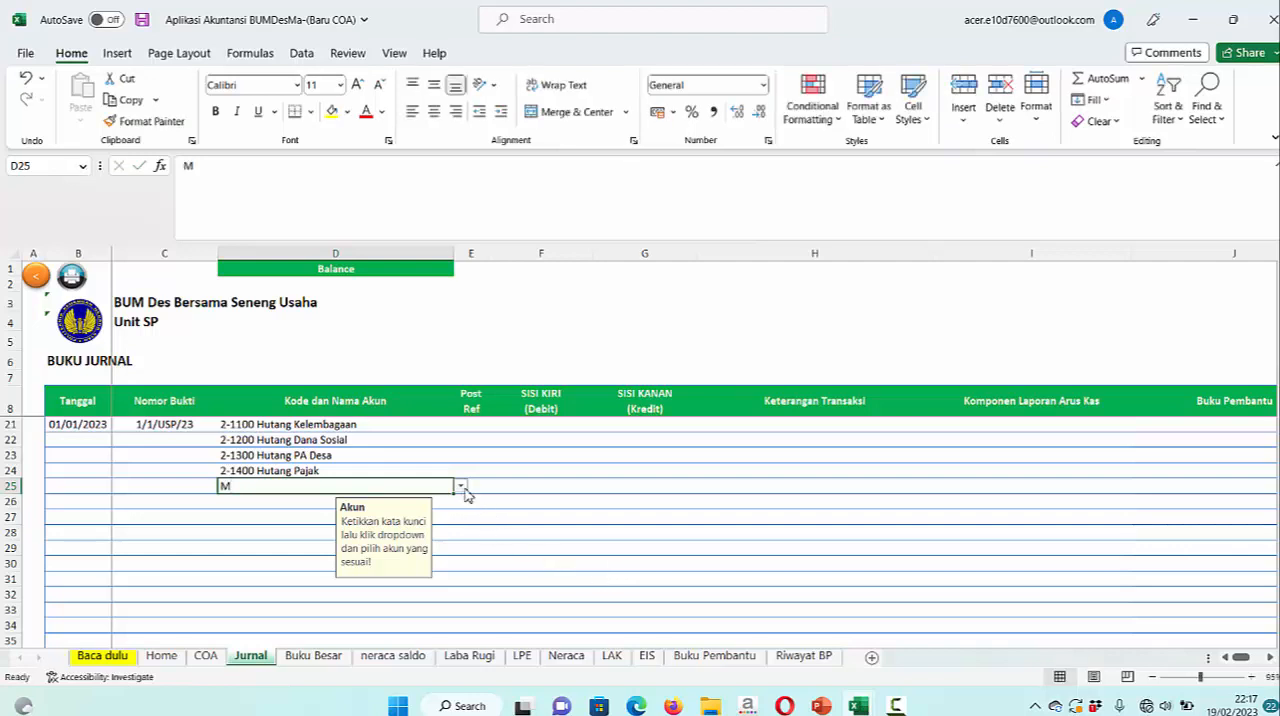
pyautogui.scroll(-1, 487, 487)
pyautogui.click(460, 441)
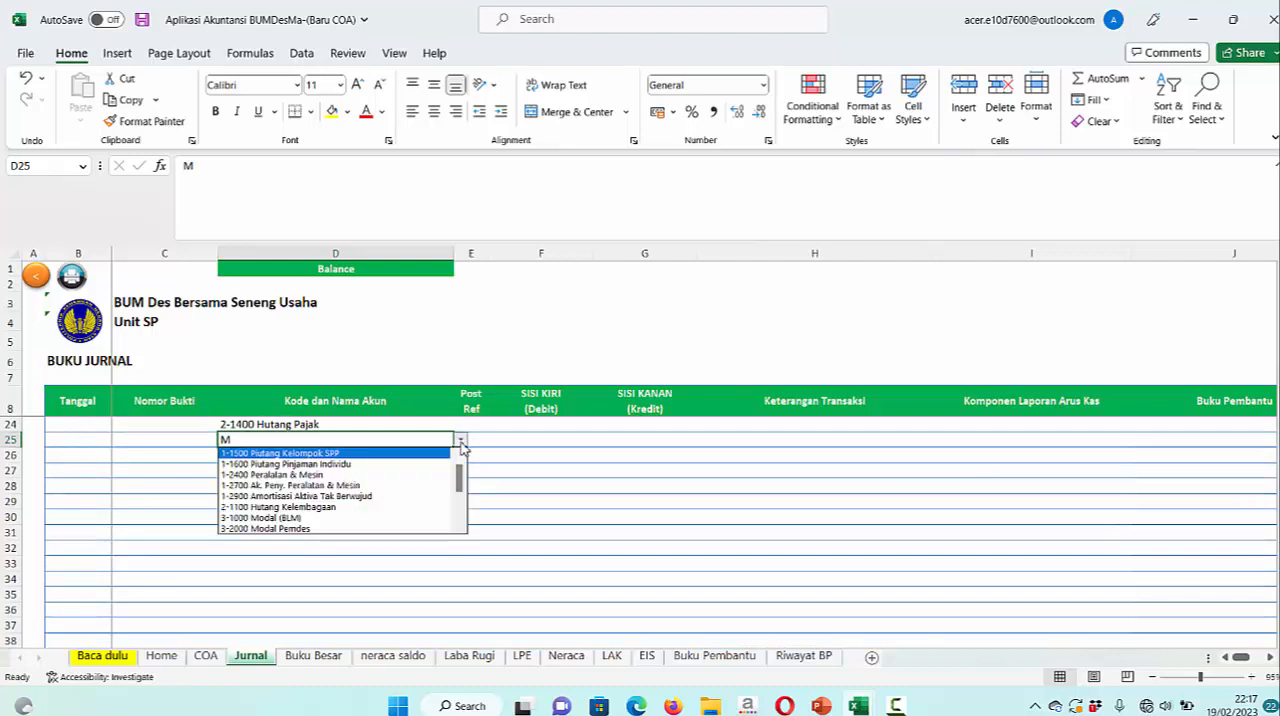
pyautogui.click(356, 519)
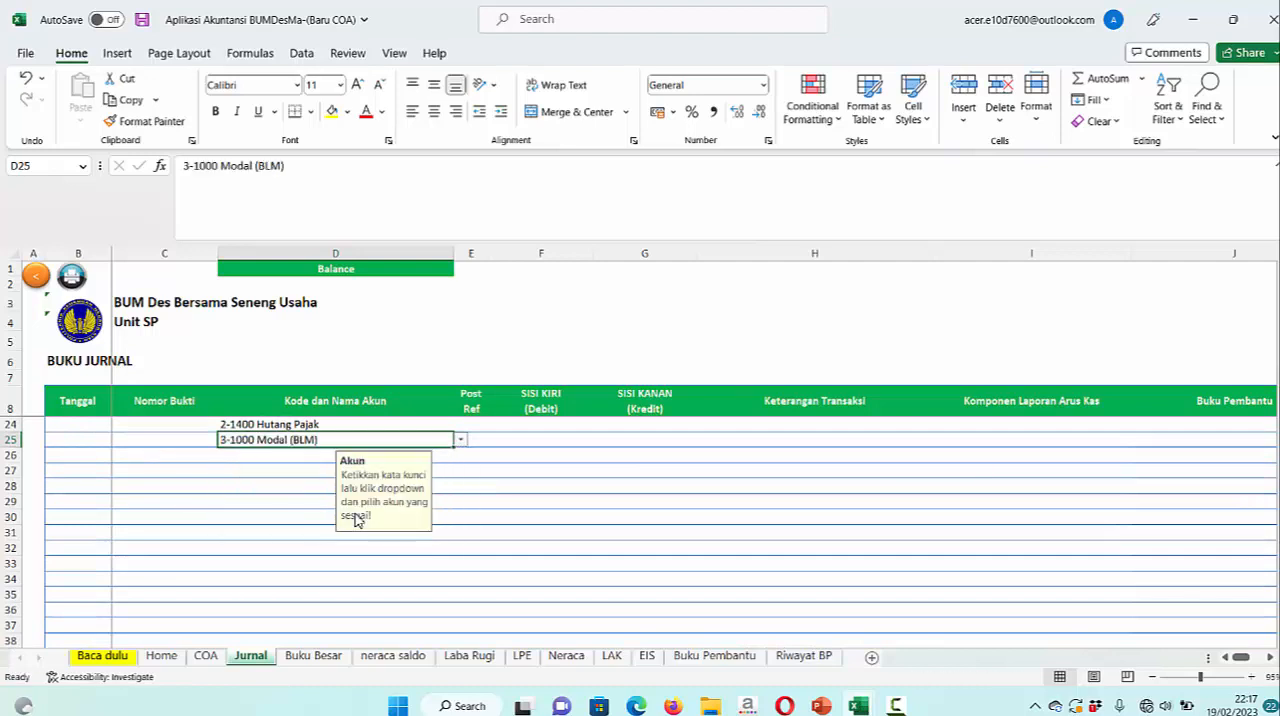
pyautogui.scroll(2, 524, 501)
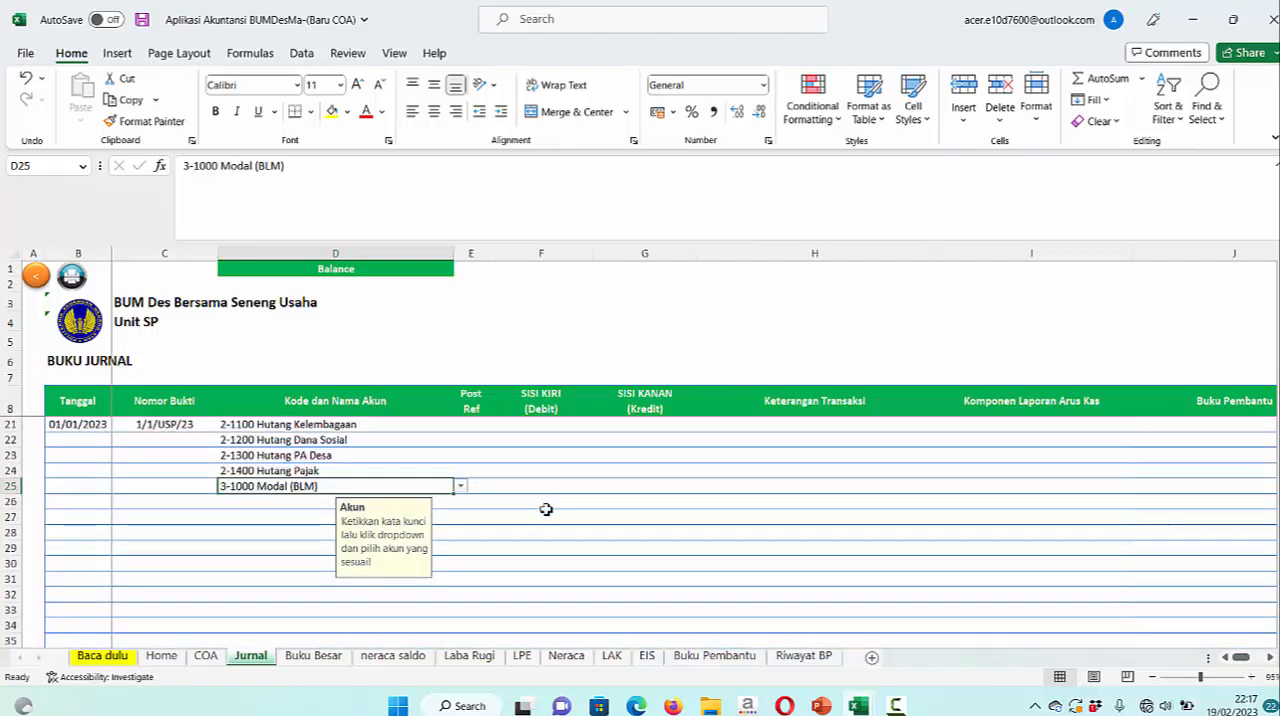
# Choose 3-2000 Modal Pemdes as the account in row 26 of the journal
pyautogui.click(303, 506)
pyautogui.write('M')
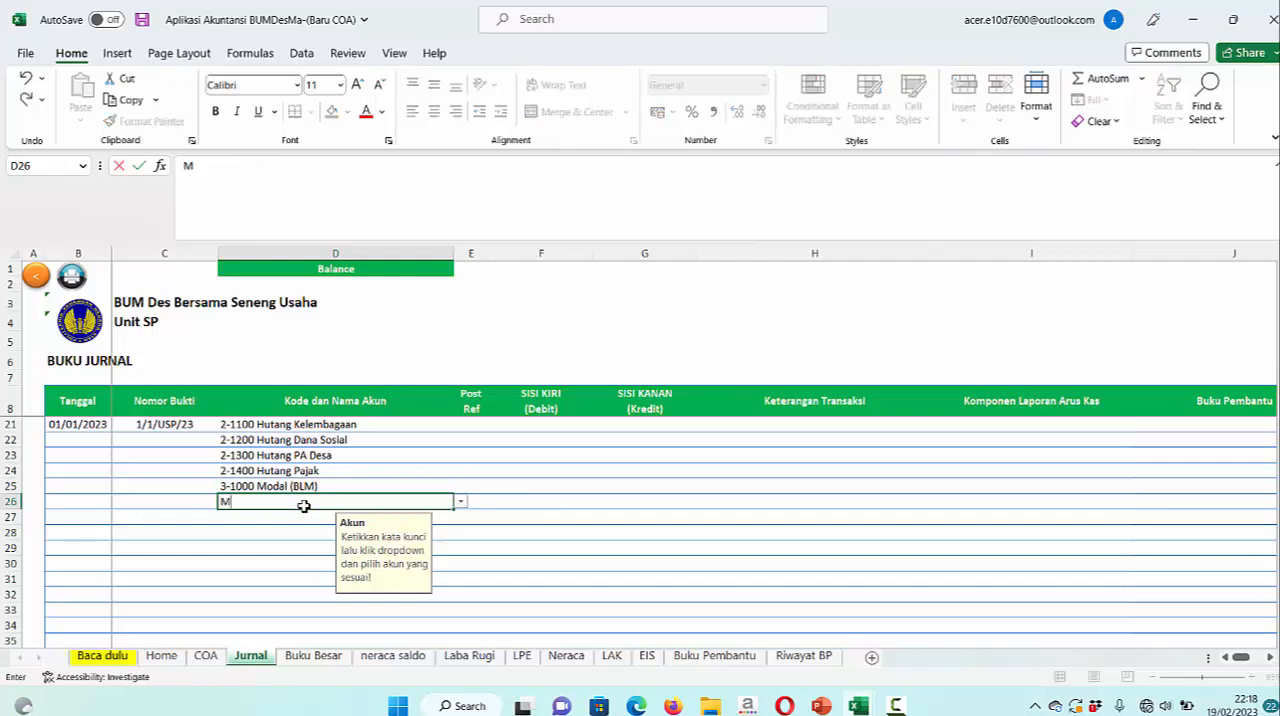
pyautogui.click(460, 502)
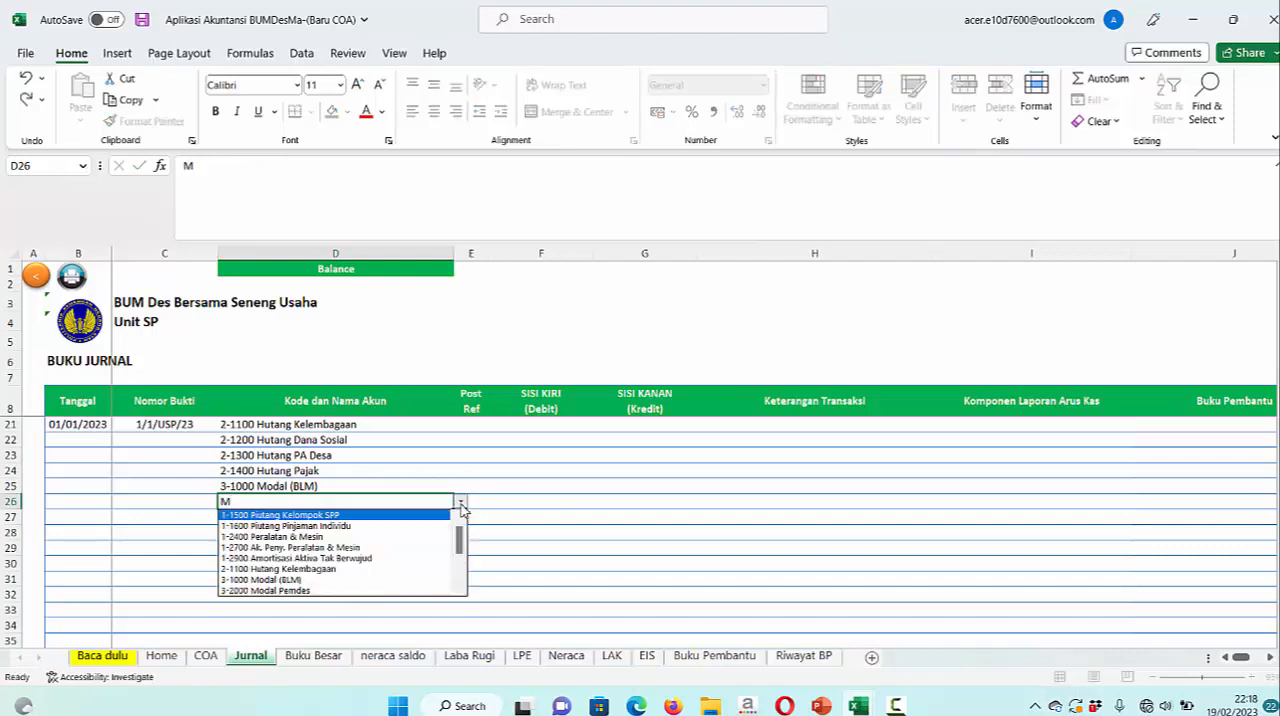
pyautogui.click(335, 591)
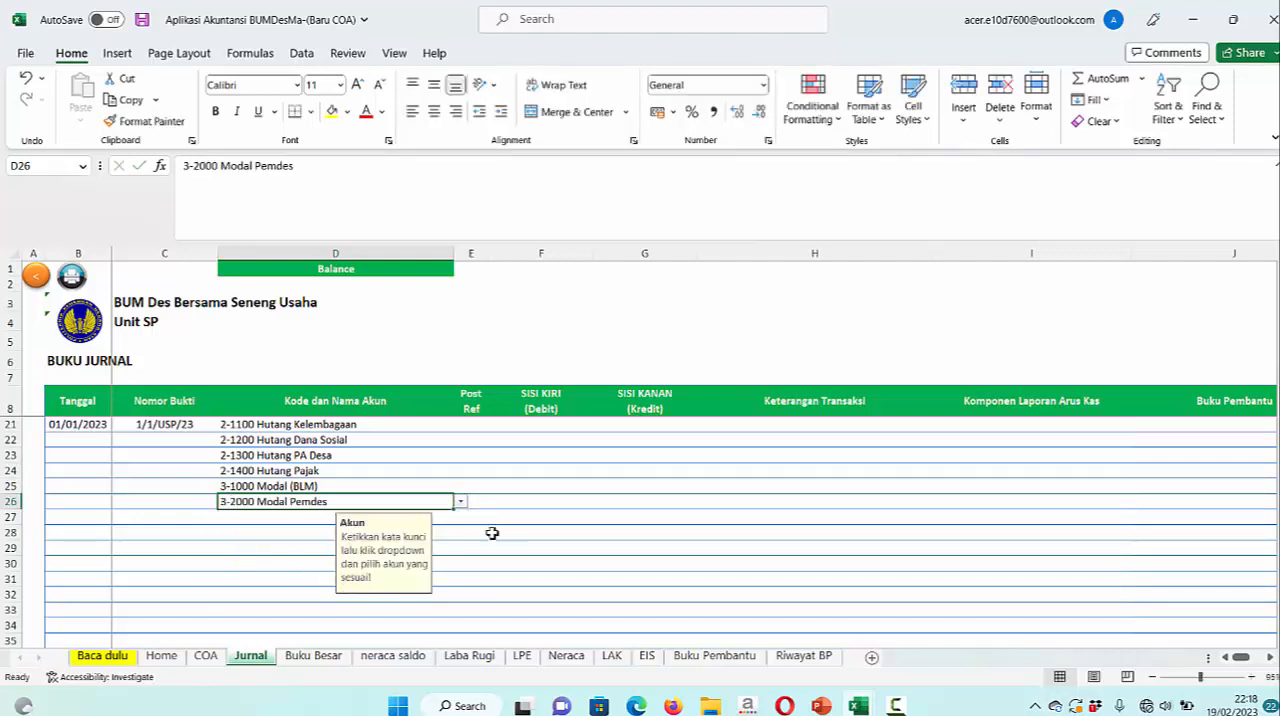
# Choose 3-3000 Laba diTahan s/d Tahun lalu as the account in row 27 of the journal
pyautogui.scroll(-1, 494, 532)
pyautogui.click(287, 470)
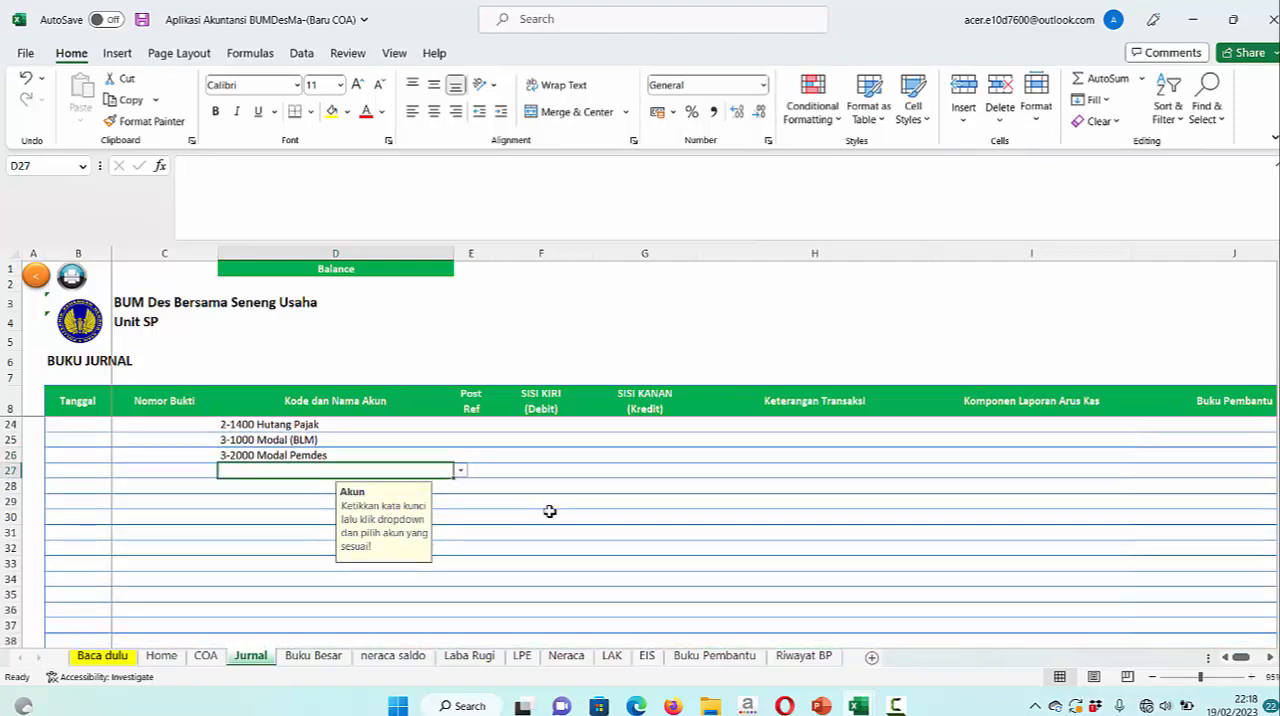
pyautogui.write('L')
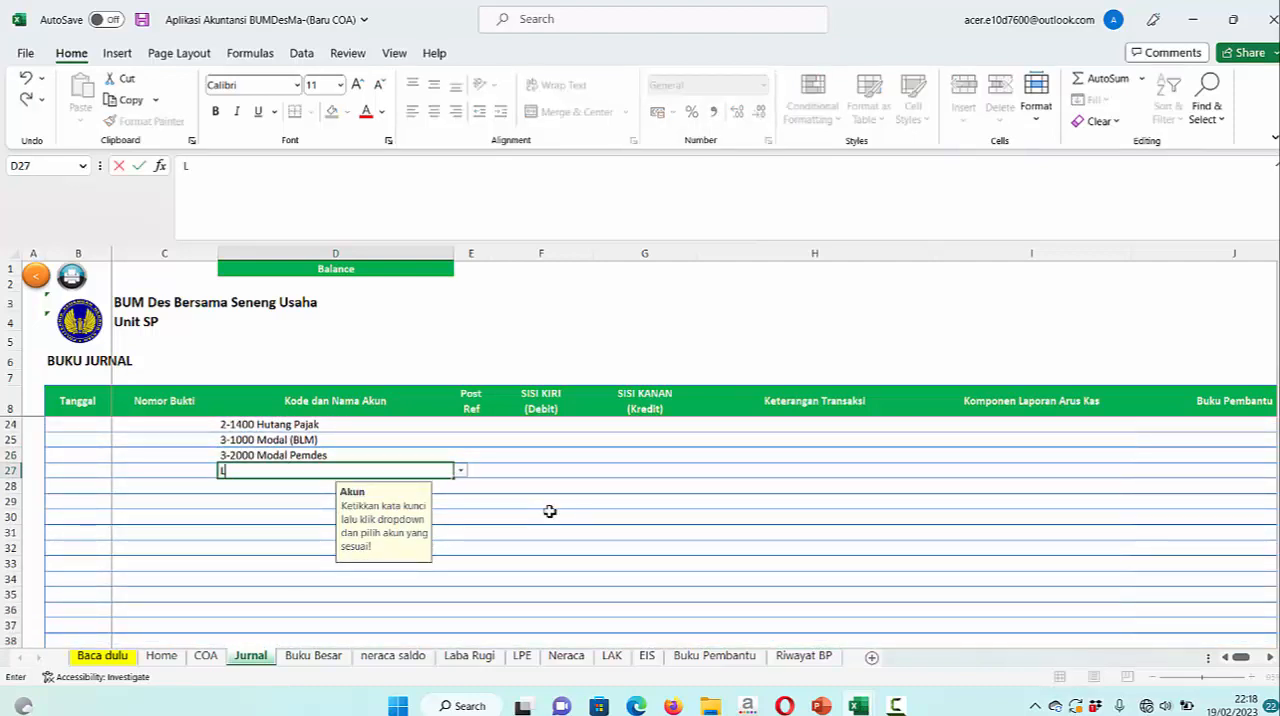
pyautogui.click(460, 471)
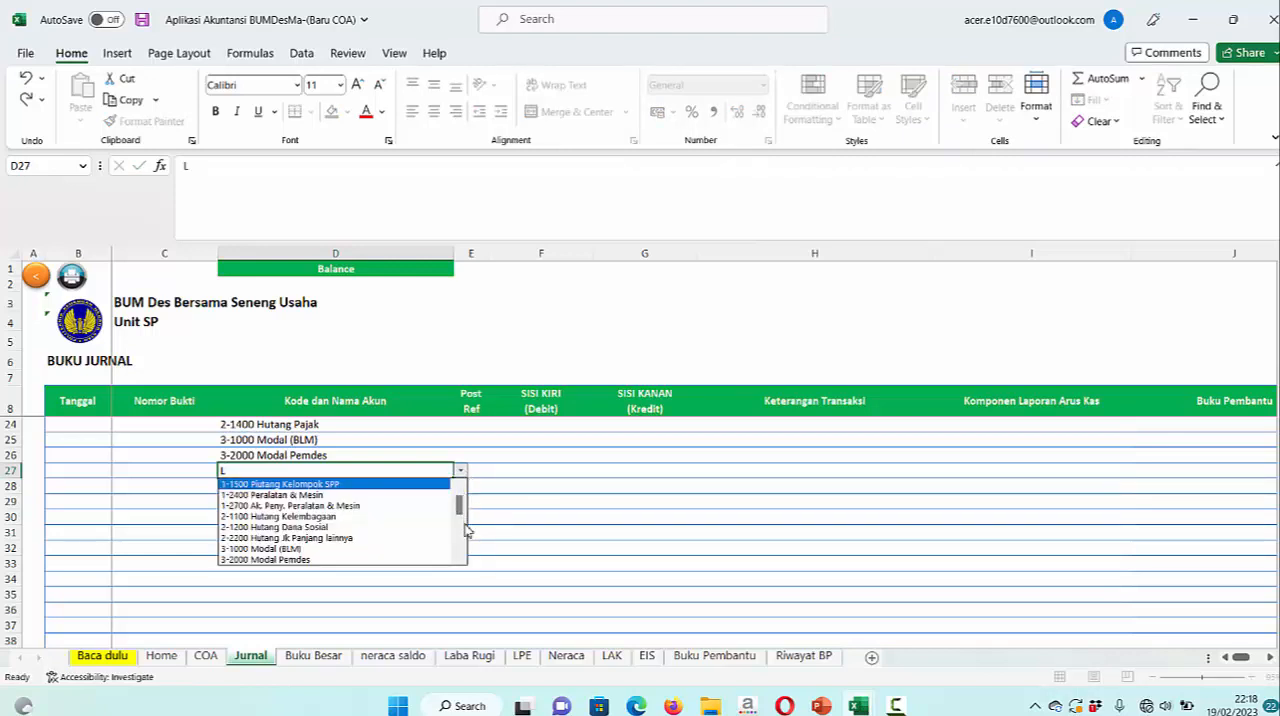
pyautogui.press('Down')
pyautogui.press('Down')
pyautogui.press('Down')
pyautogui.press('Down')
pyautogui.press('Down')
pyautogui.press('Down')
pyautogui.press('Down')
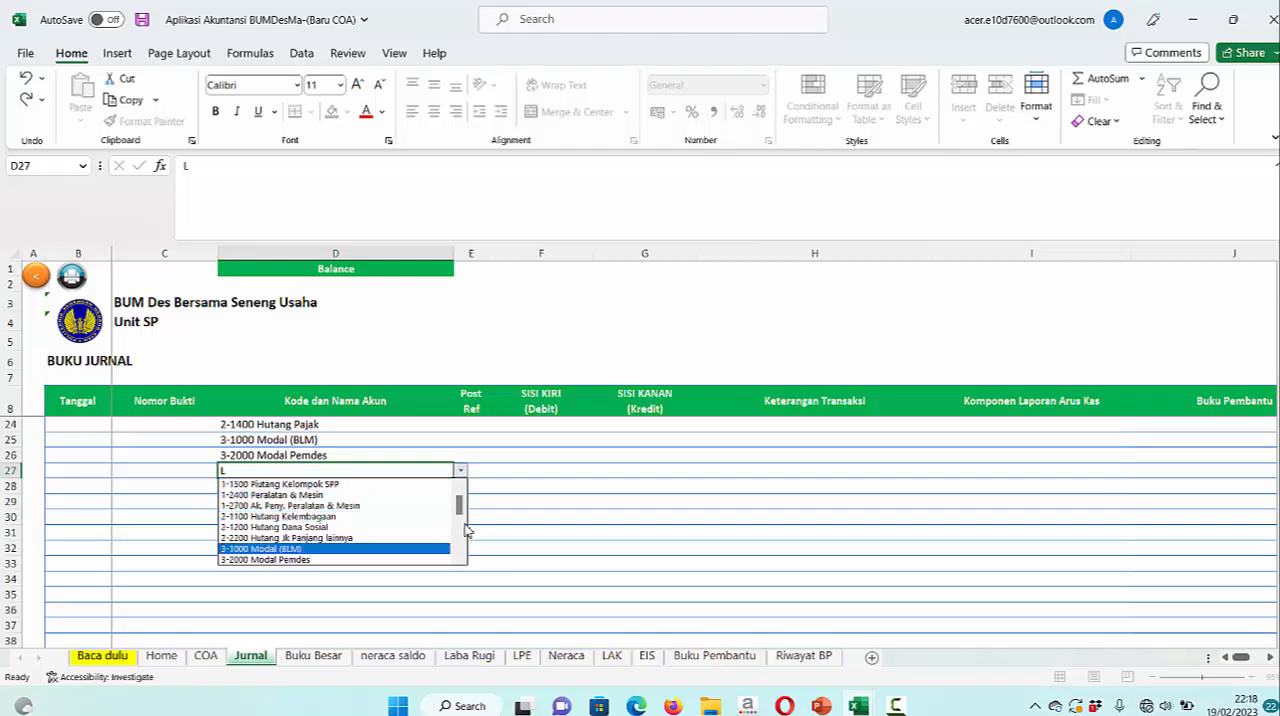
pyautogui.press('Down')
pyautogui.press('Down')
pyautogui.press('Down')
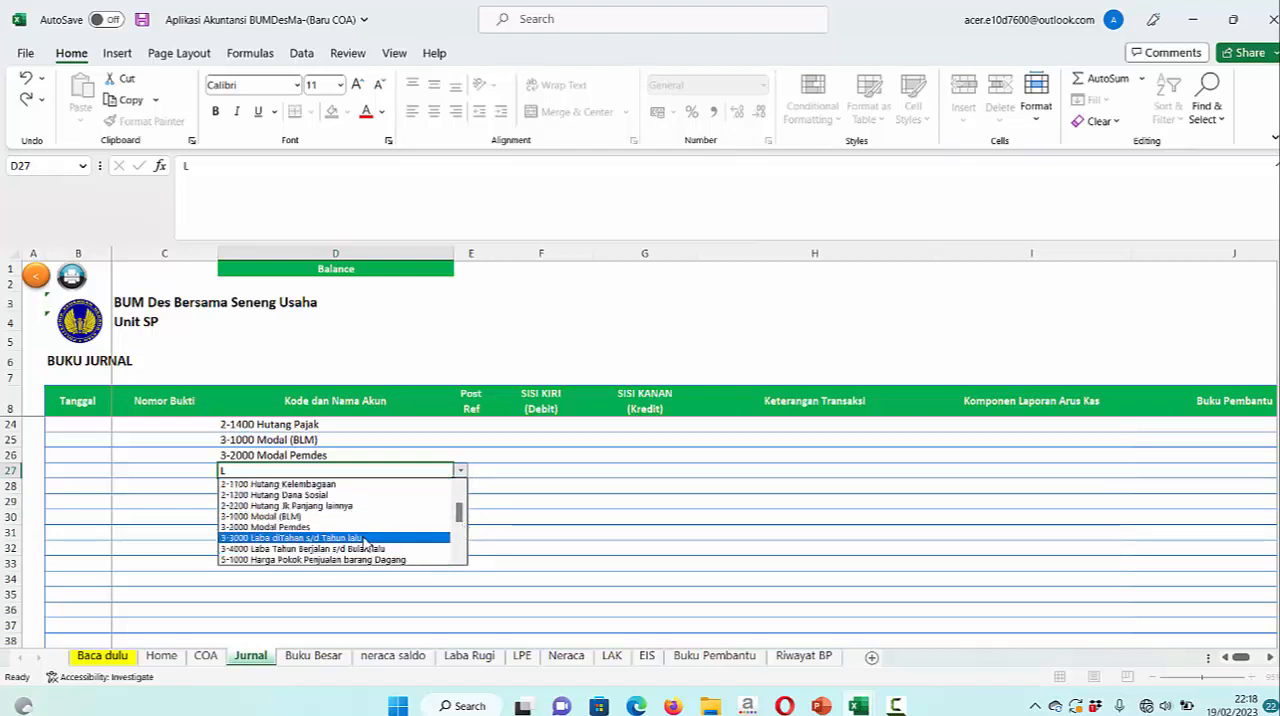
pyautogui.click(365, 539)
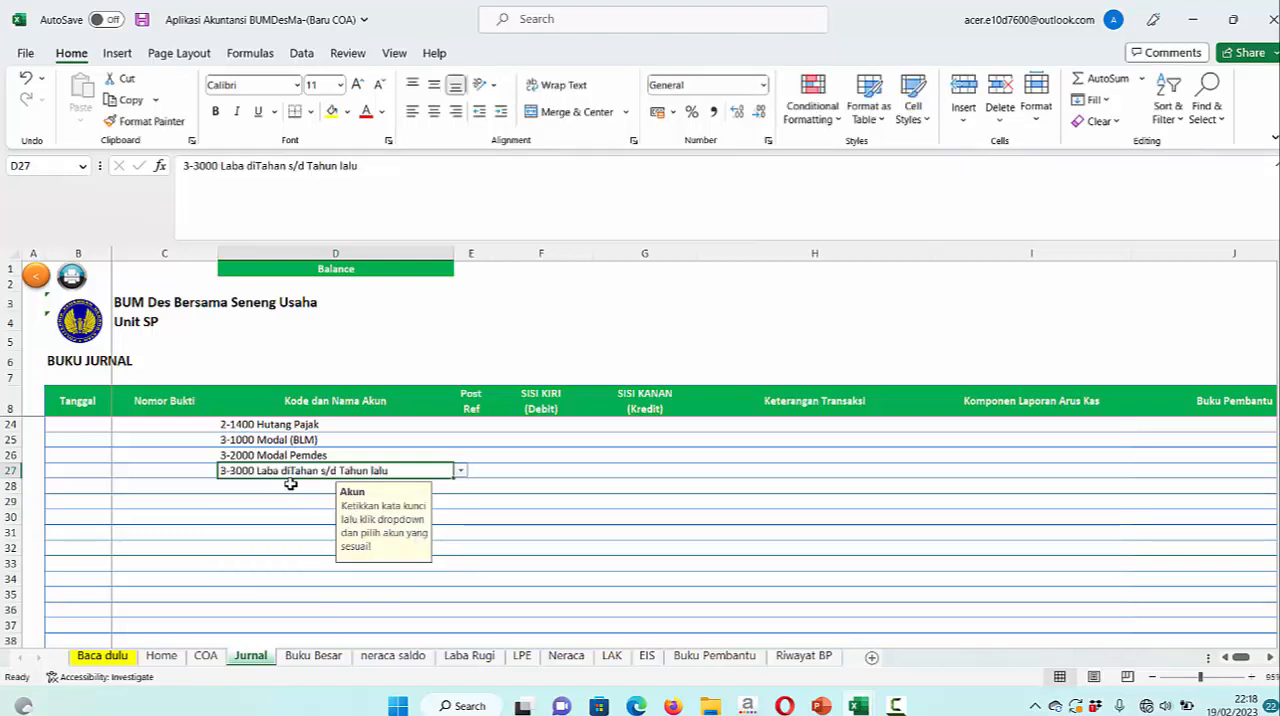
pyautogui.click(290, 484)
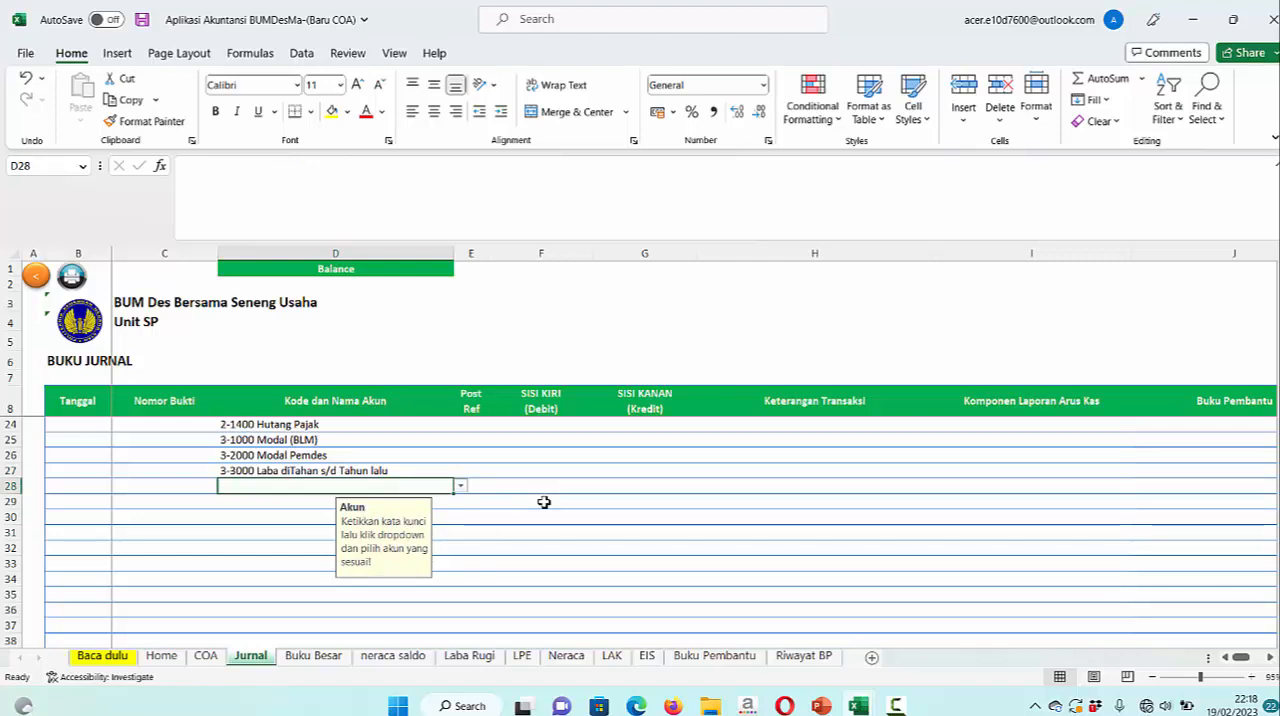
pyautogui.write('L')
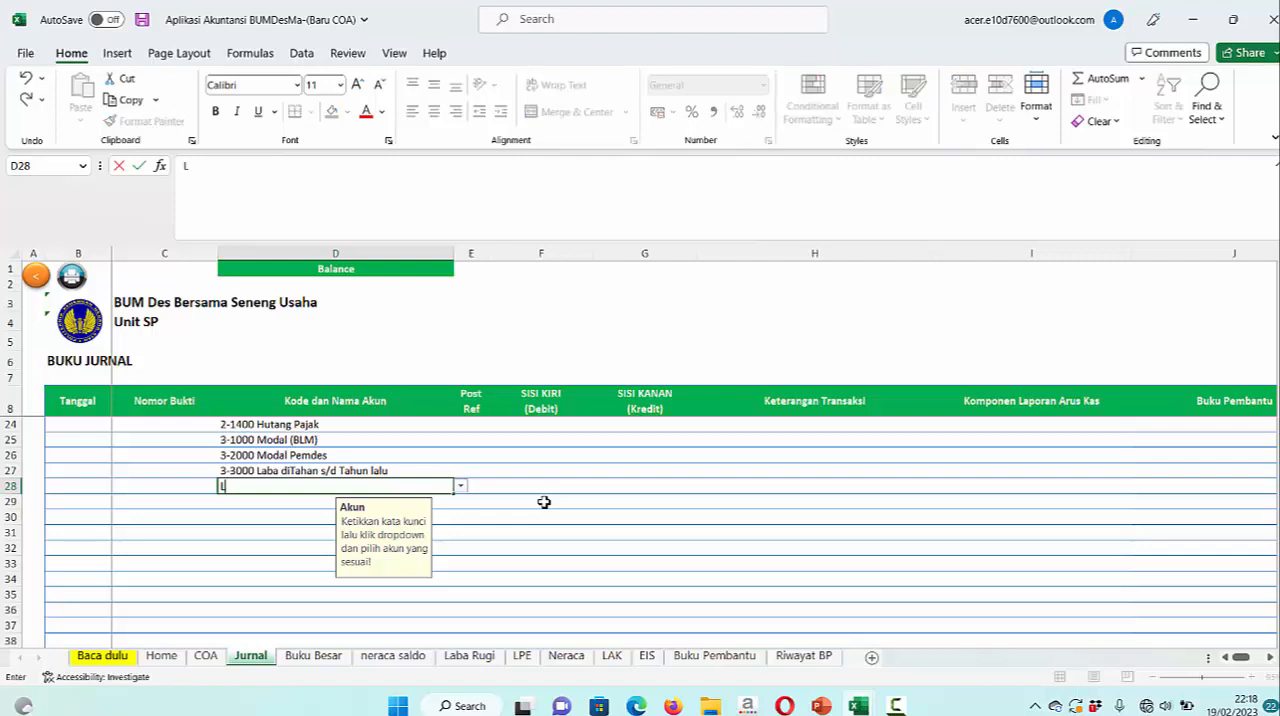
pyautogui.click(462, 489)
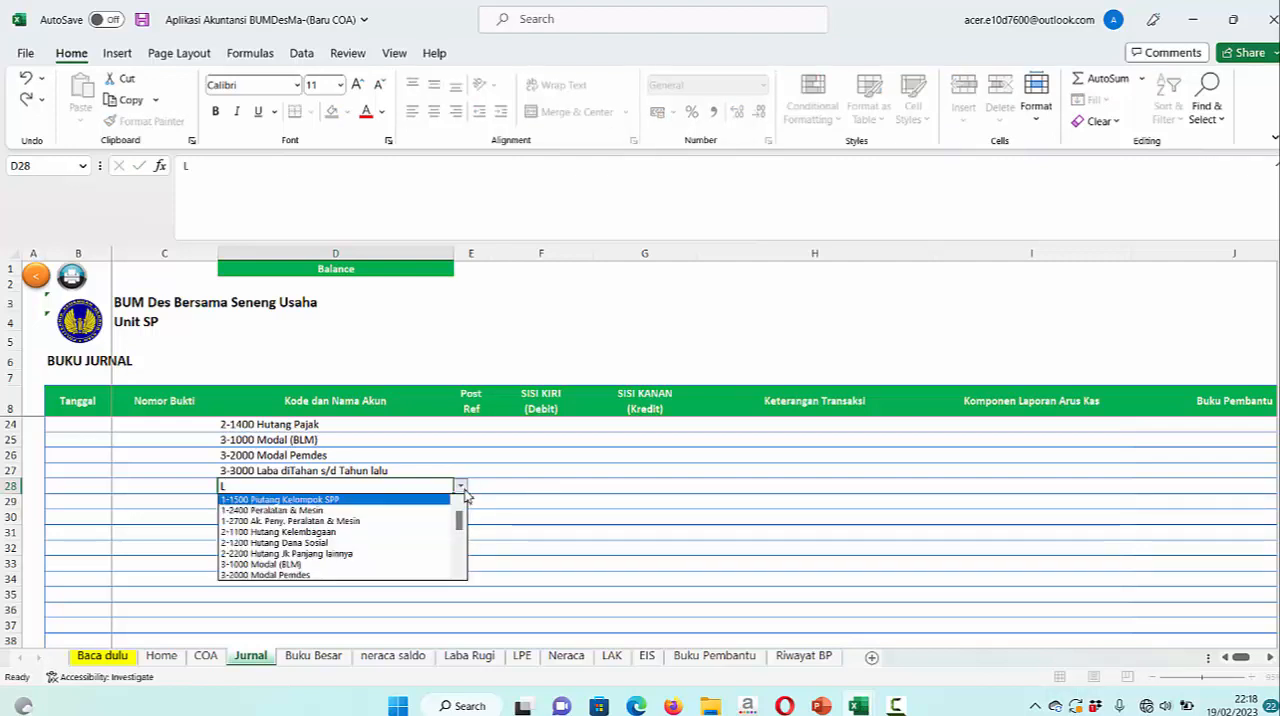
pyautogui.press('Down')
pyautogui.press('Down')
pyautogui.press('Down')
pyautogui.press('Down')
pyautogui.press('Down')
pyautogui.press('Down')
pyautogui.press('Down')
pyautogui.press('Down')
pyautogui.press('Down')
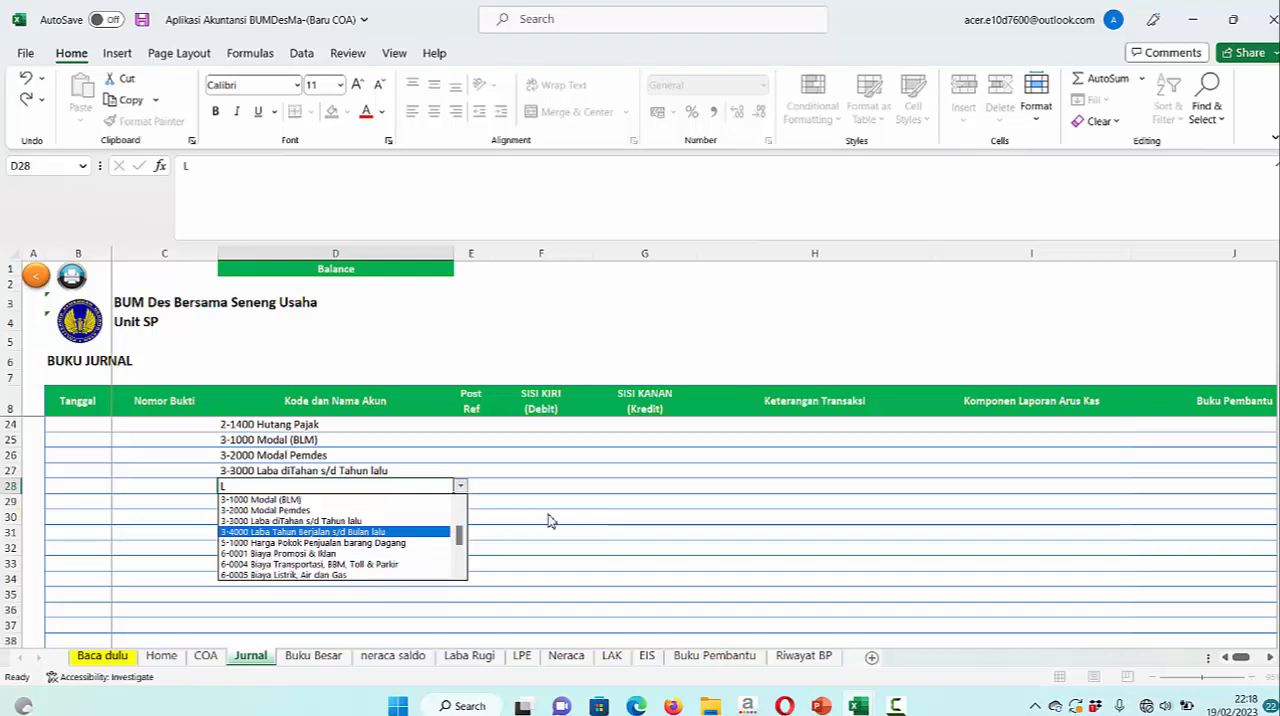
pyautogui.click(268, 487)
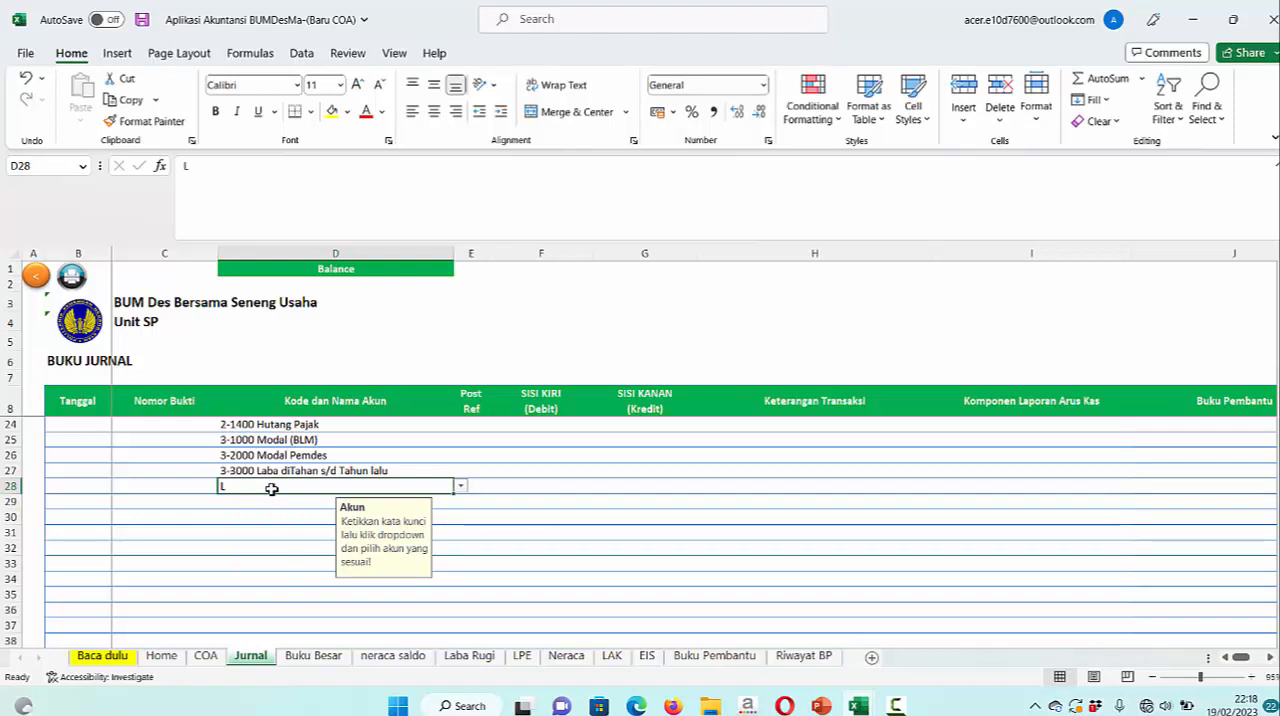
pyautogui.press('BackSpace')
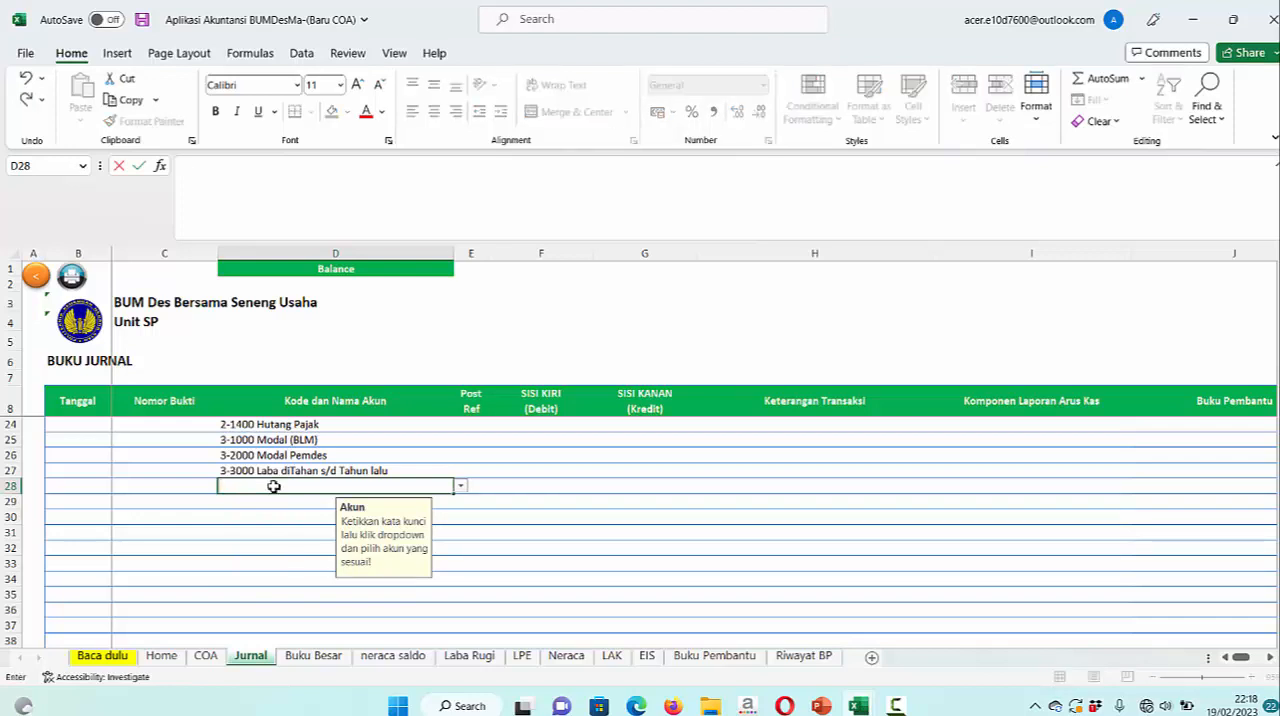
# Choose 3-5000 Cadangan Resiko as the account in row 28 of the journal
pyautogui.write('C')
pyautogui.click(461, 487)
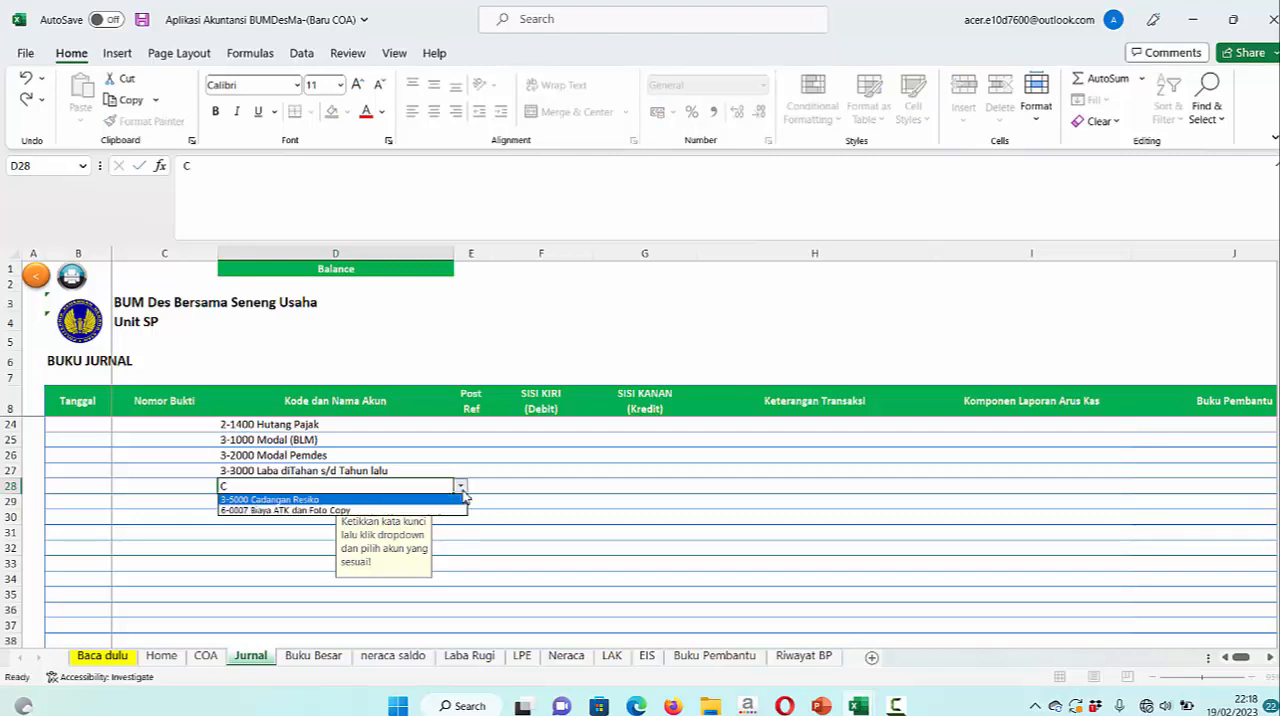
pyautogui.click(305, 503)
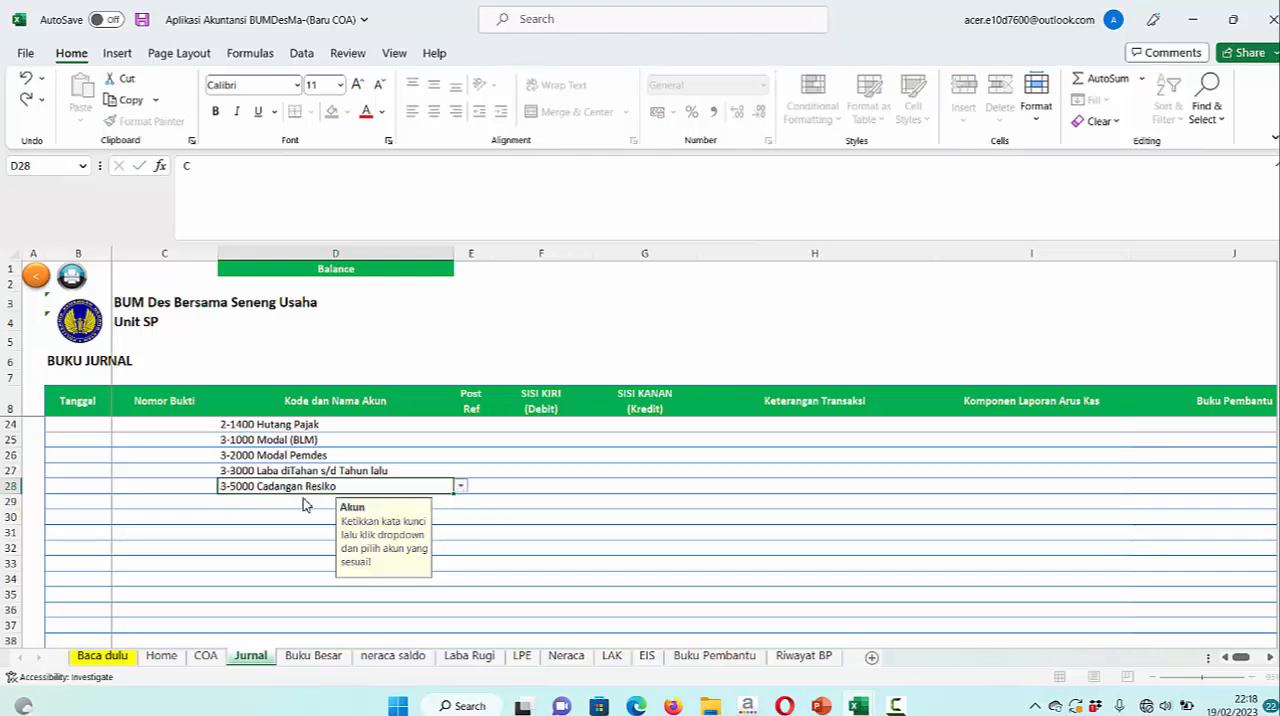
pyautogui.click(554, 503)
# Fill the date 01/01/2023 and voucher number 1/1/USP/23 from row 21 down through row 28
pyautogui.scroll(2, 560, 510)
pyautogui.scroll(1, 548, 546)
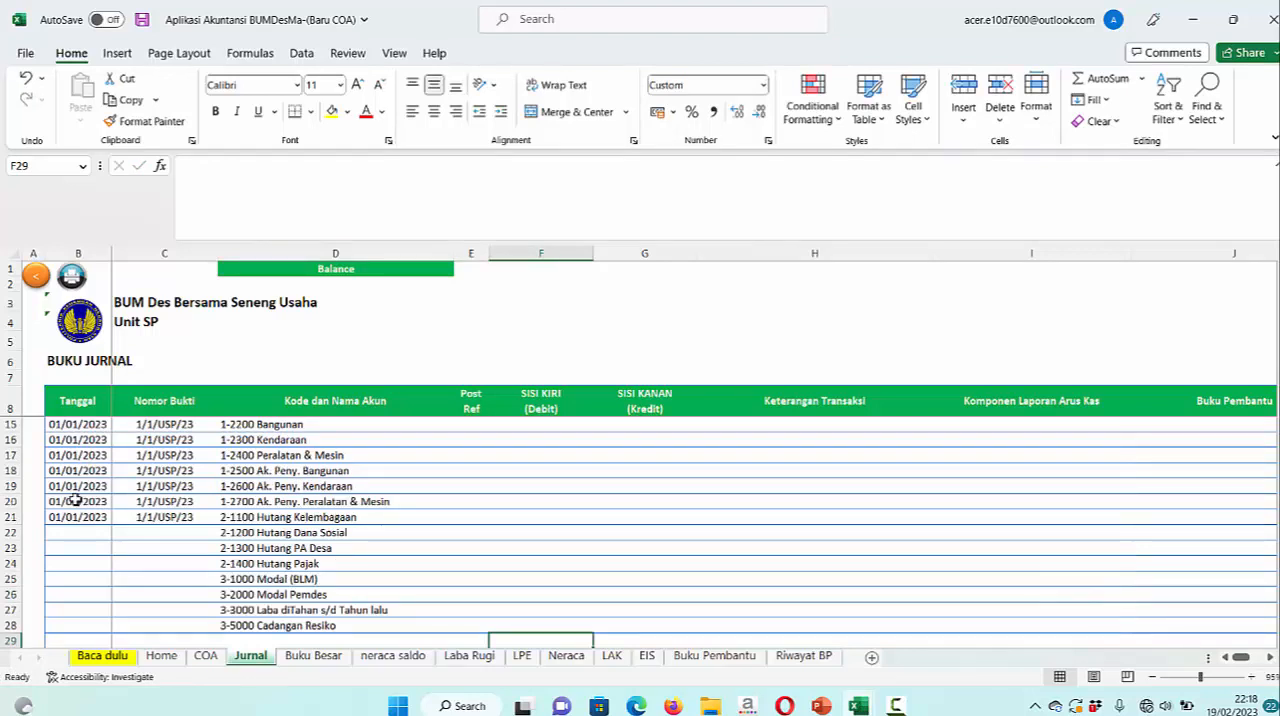
pyautogui.moveTo(80, 517); pyautogui.dragTo(143, 622)
pyautogui.click(145, 625)
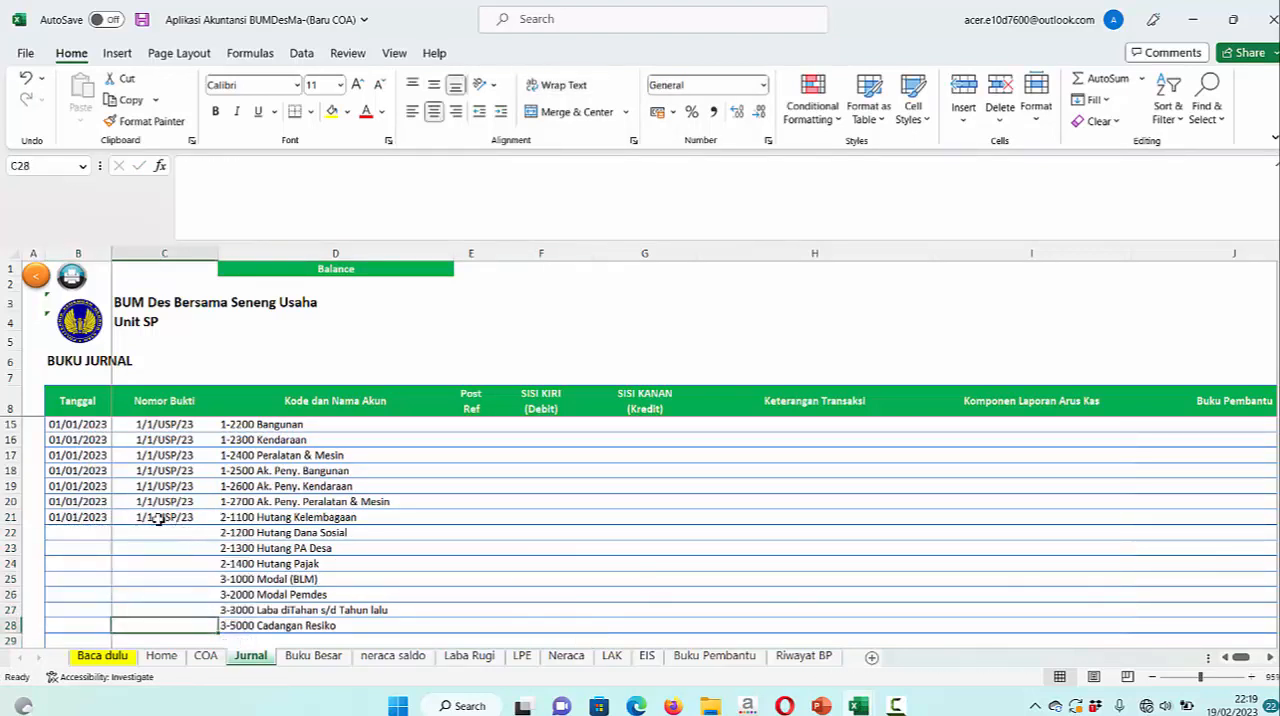
pyautogui.click(87, 519)
pyautogui.keyDown('shift'); pyautogui.click(191, 625); pyautogui.keyUp('shift')
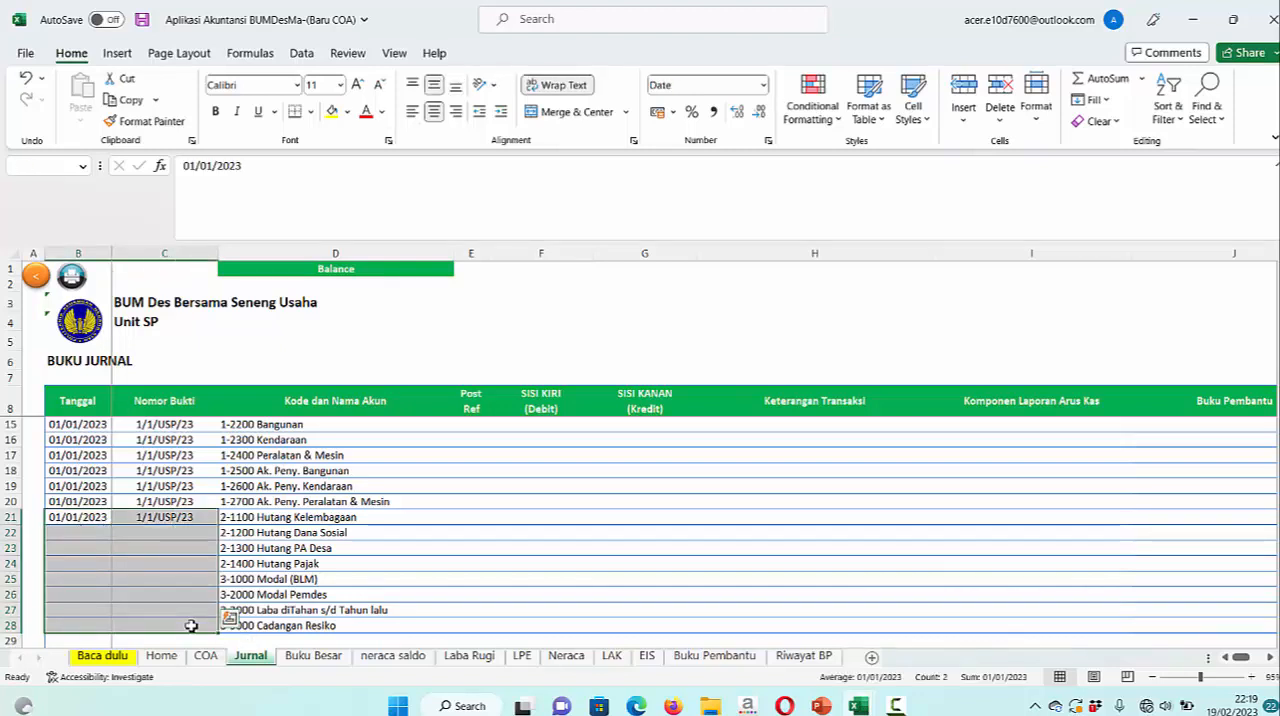
pyautogui.hotkey('ctrl', 'd')
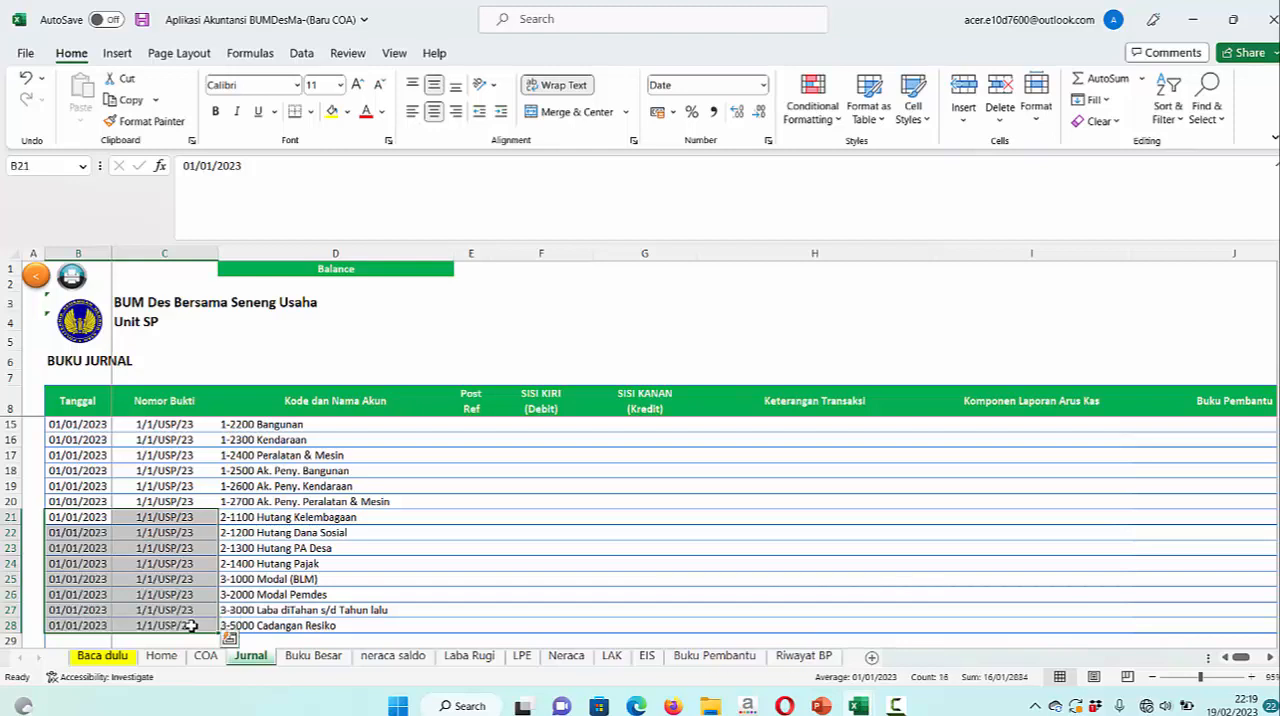
pyautogui.click(468, 565)
# Check the cash total on the balance sheet slide in PowerPoint and enter 1.257.500 as the debit for 1-1100 Kas in Excel
pyautogui.scroll(2, 468, 565)
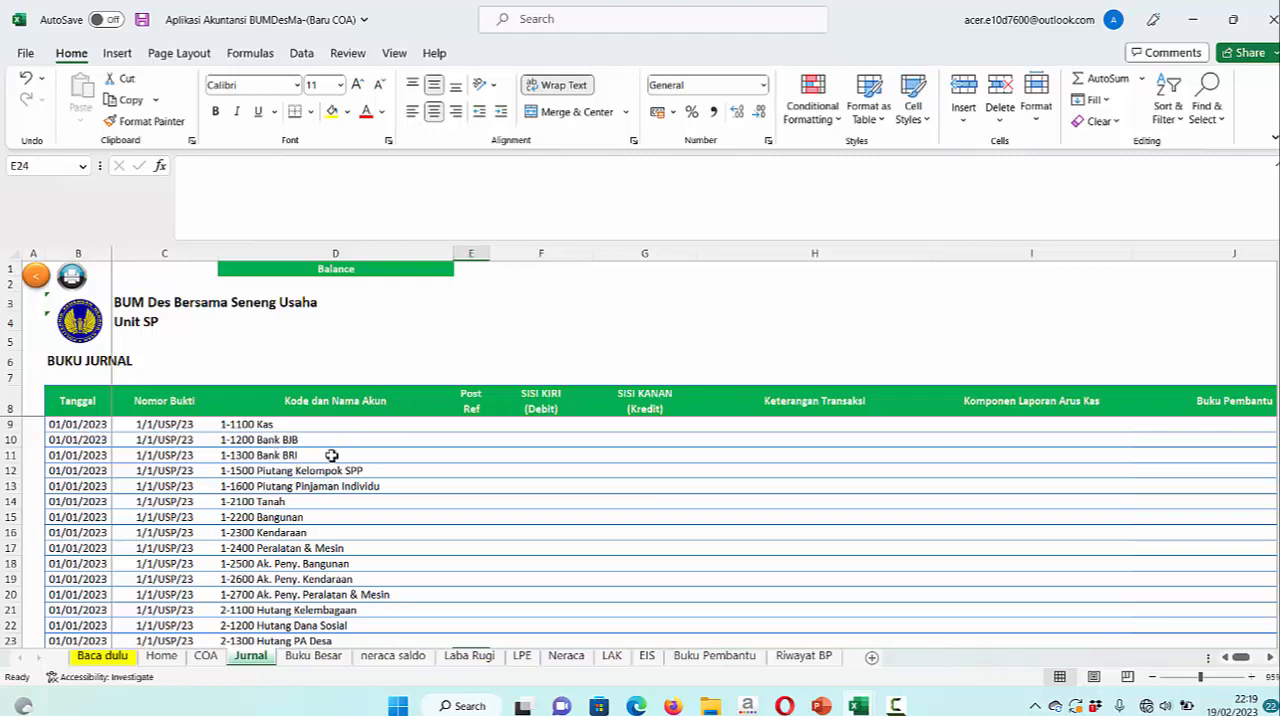
pyautogui.scroll(-1, 343, 531)
pyautogui.scroll(1, 343, 531)
pyautogui.scroll(-1, 603, 552)
pyautogui.scroll(1, 603, 552)
pyautogui.click(836, 701)
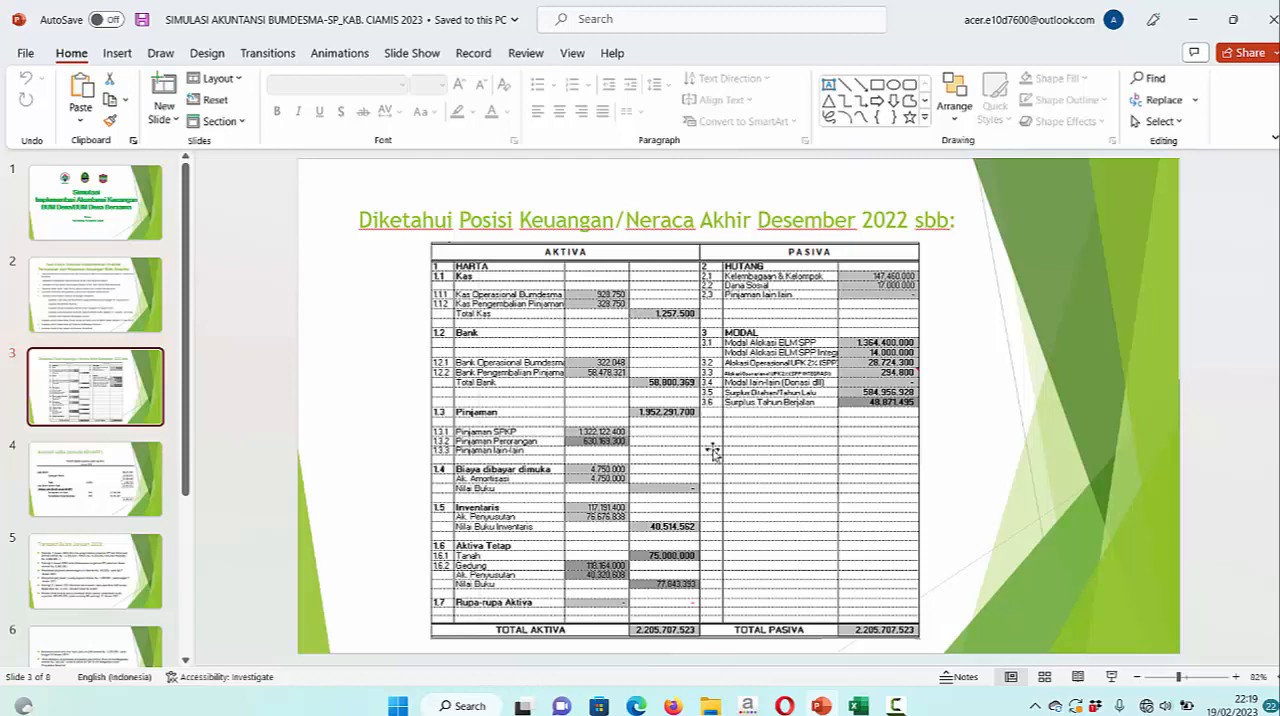
pyautogui.click(858, 705)
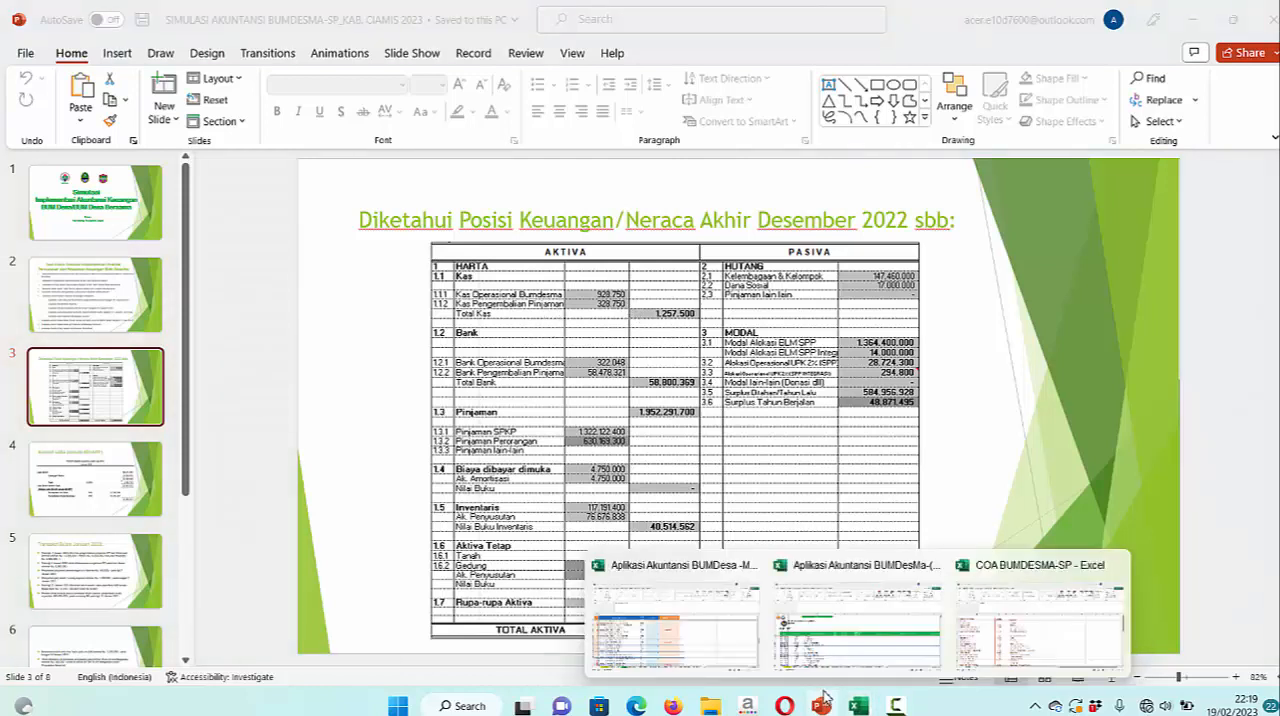
pyautogui.click(858, 612)
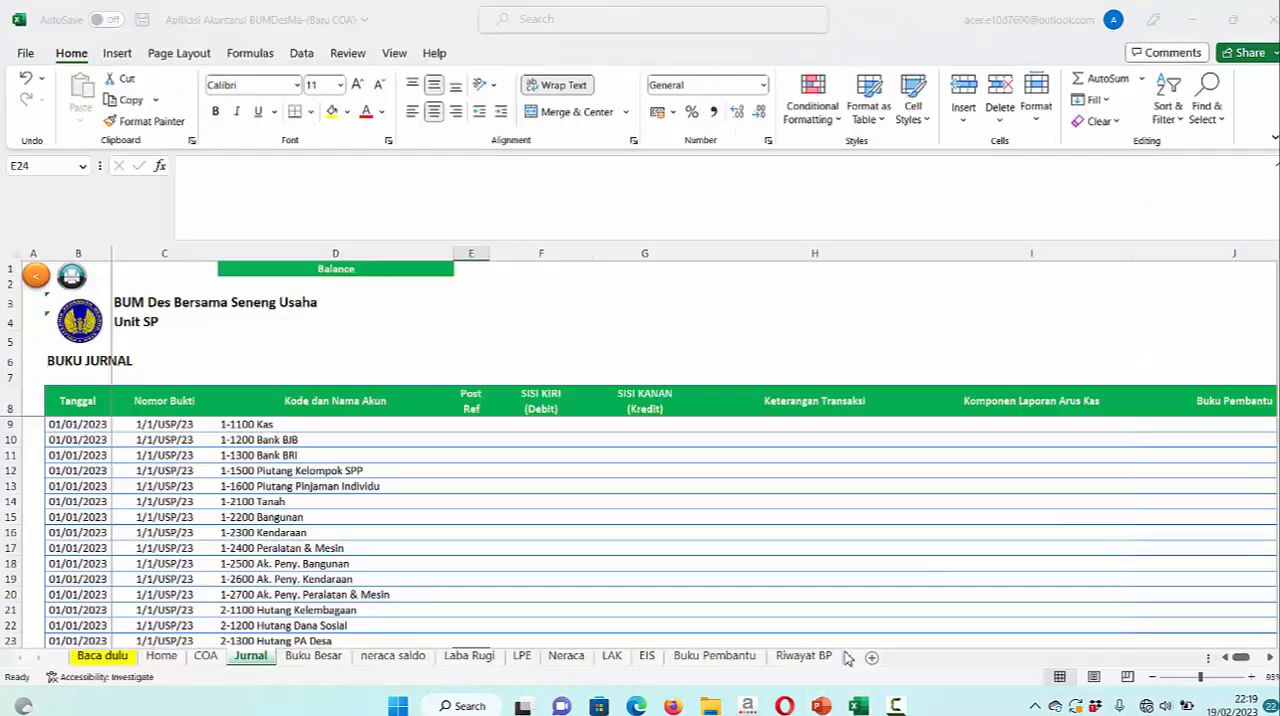
pyautogui.click(546, 426)
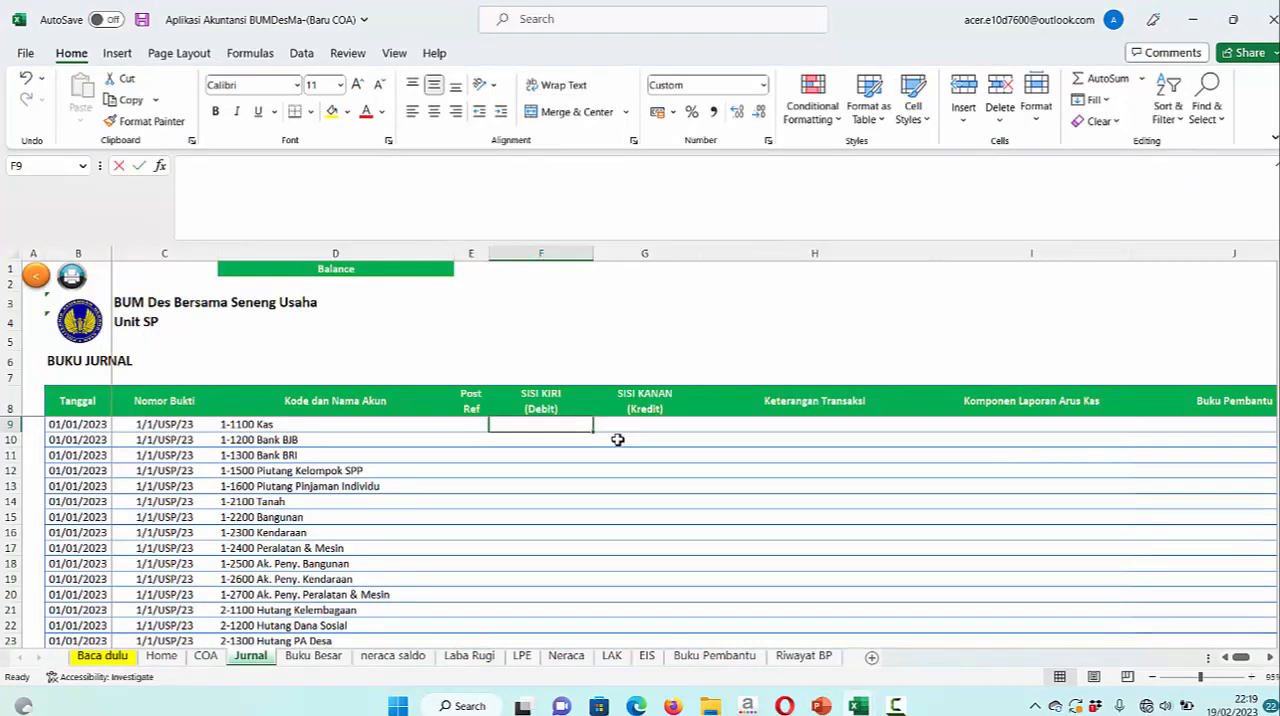
pyautogui.write('1257500')
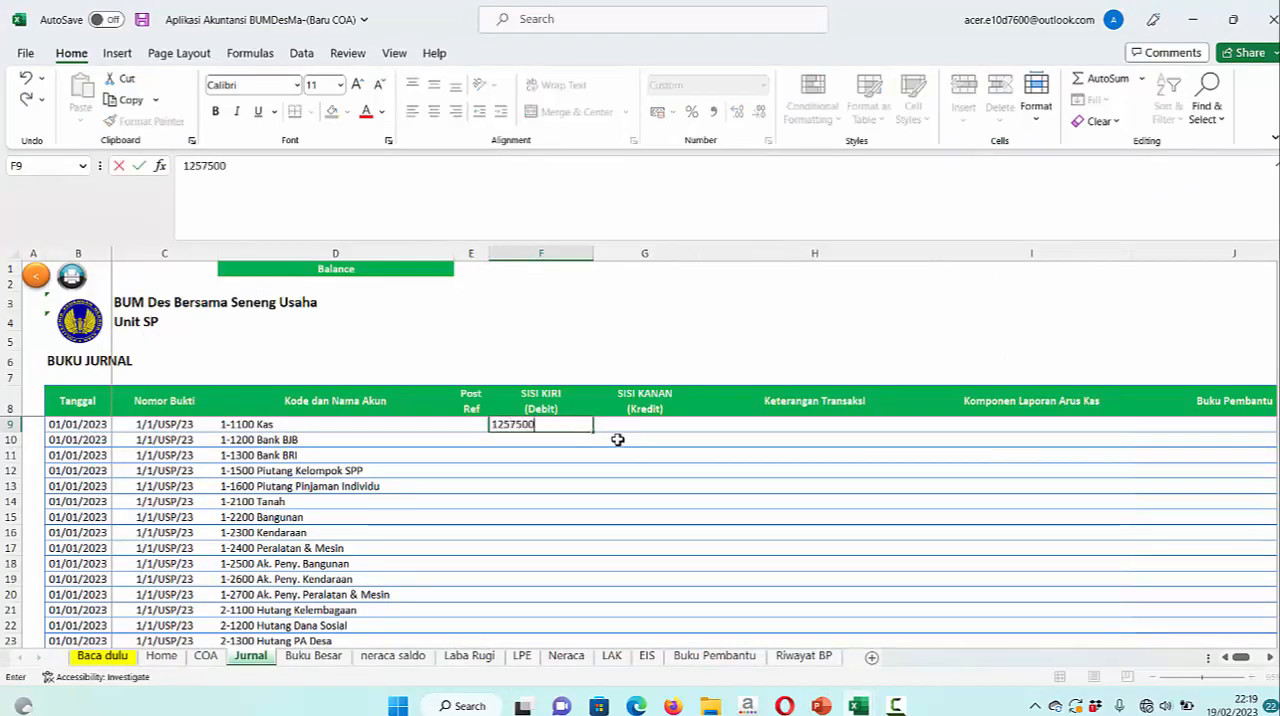
pyautogui.press('Return')
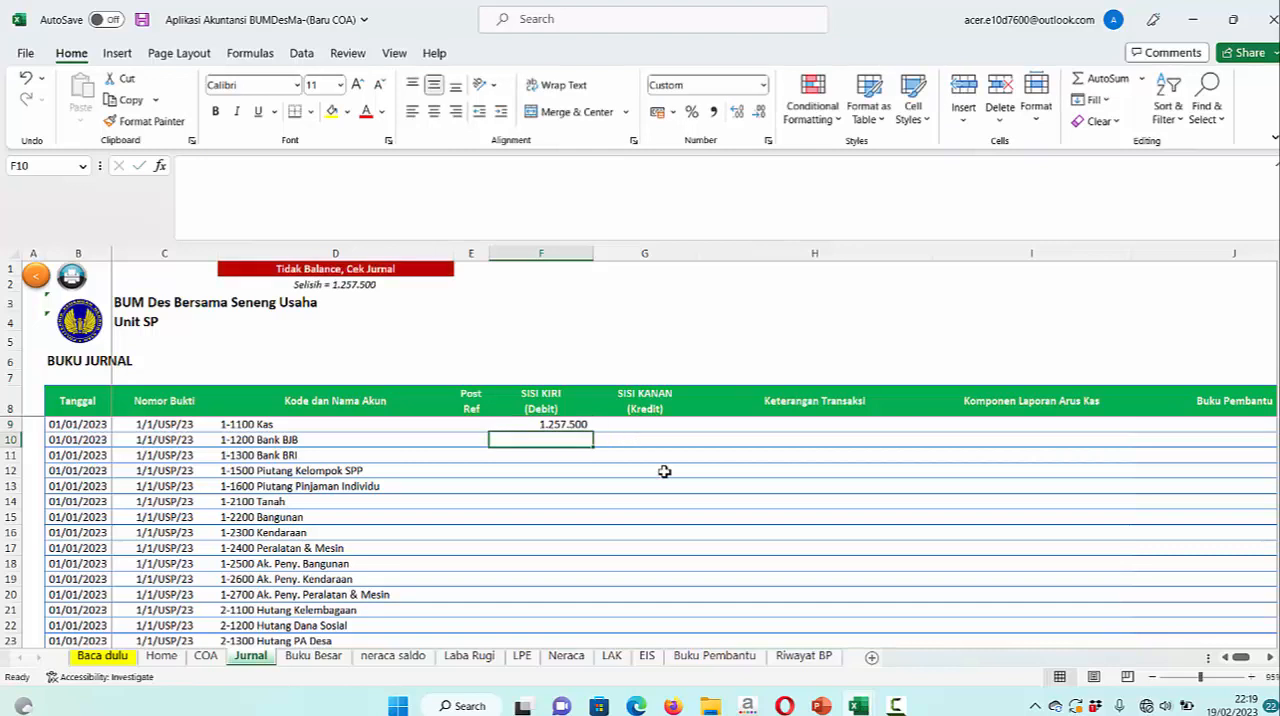
# Check the bank balances on the balance sheet slide in PowerPoint and enter 322.048 as the debit for 1-1200 Bank BJB in Excel
pyautogui.moveTo(858, 706)
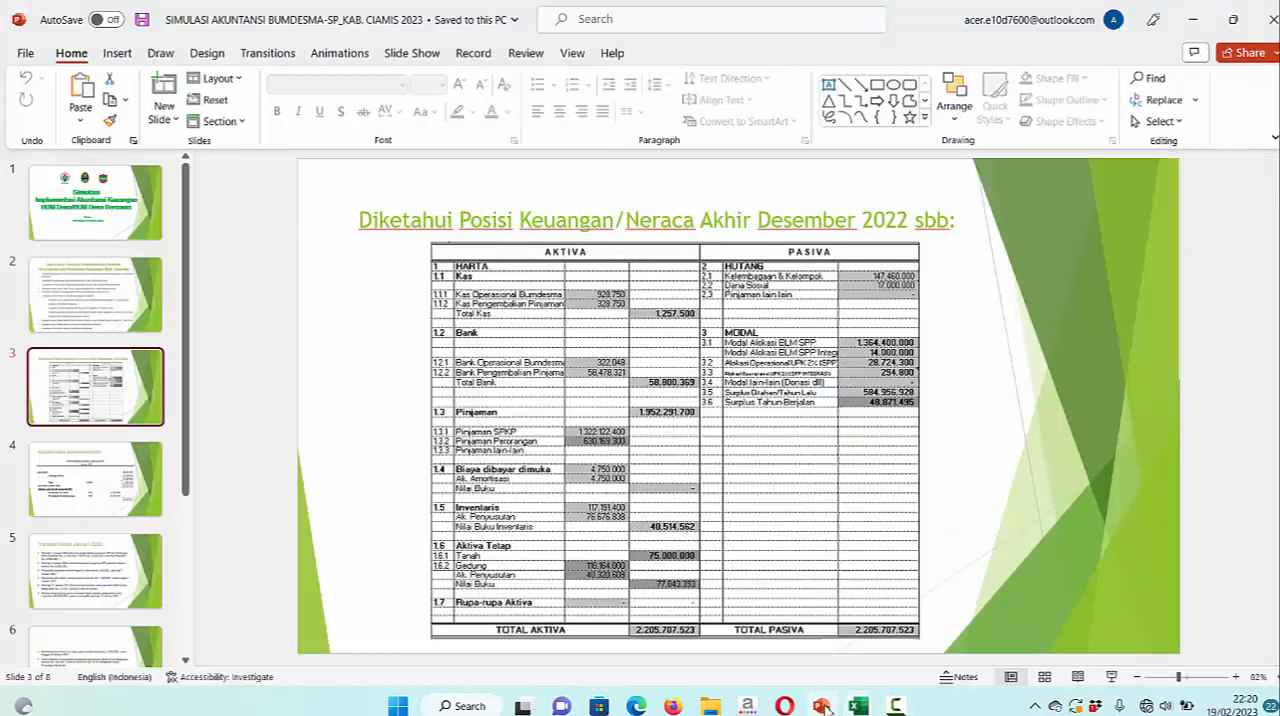
pyautogui.click(821, 706)
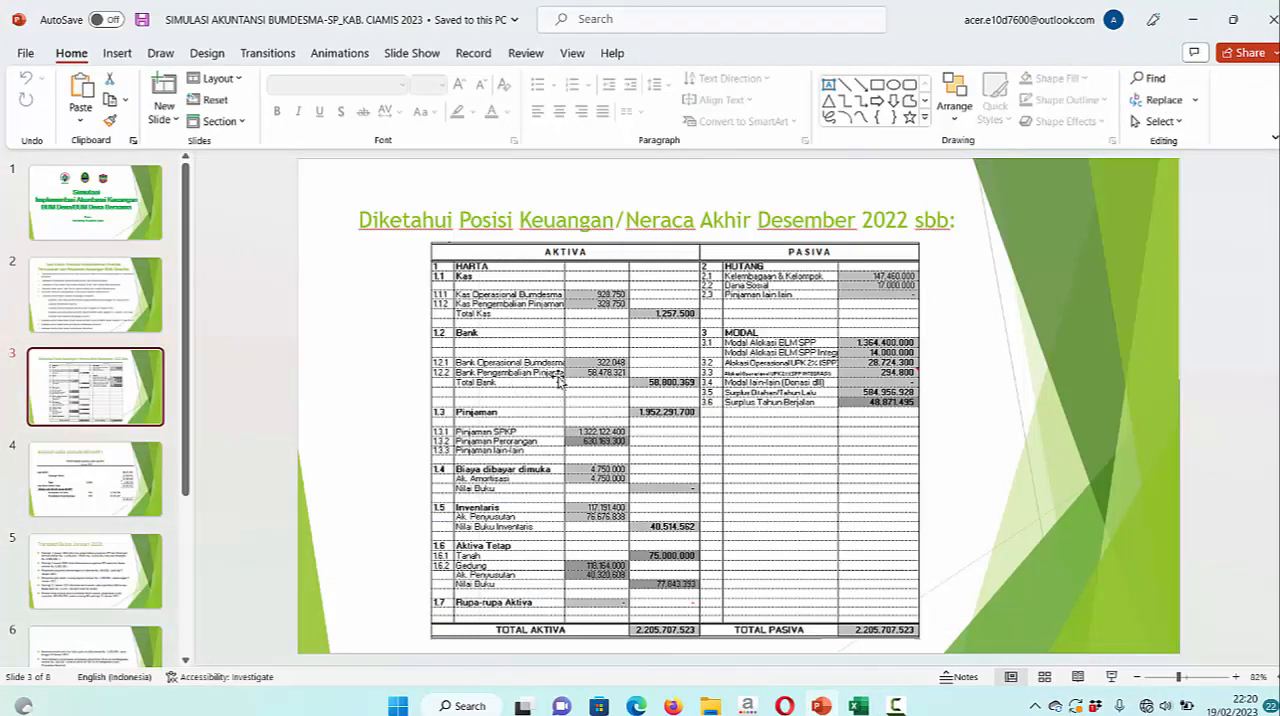
pyautogui.moveTo(877, 709)
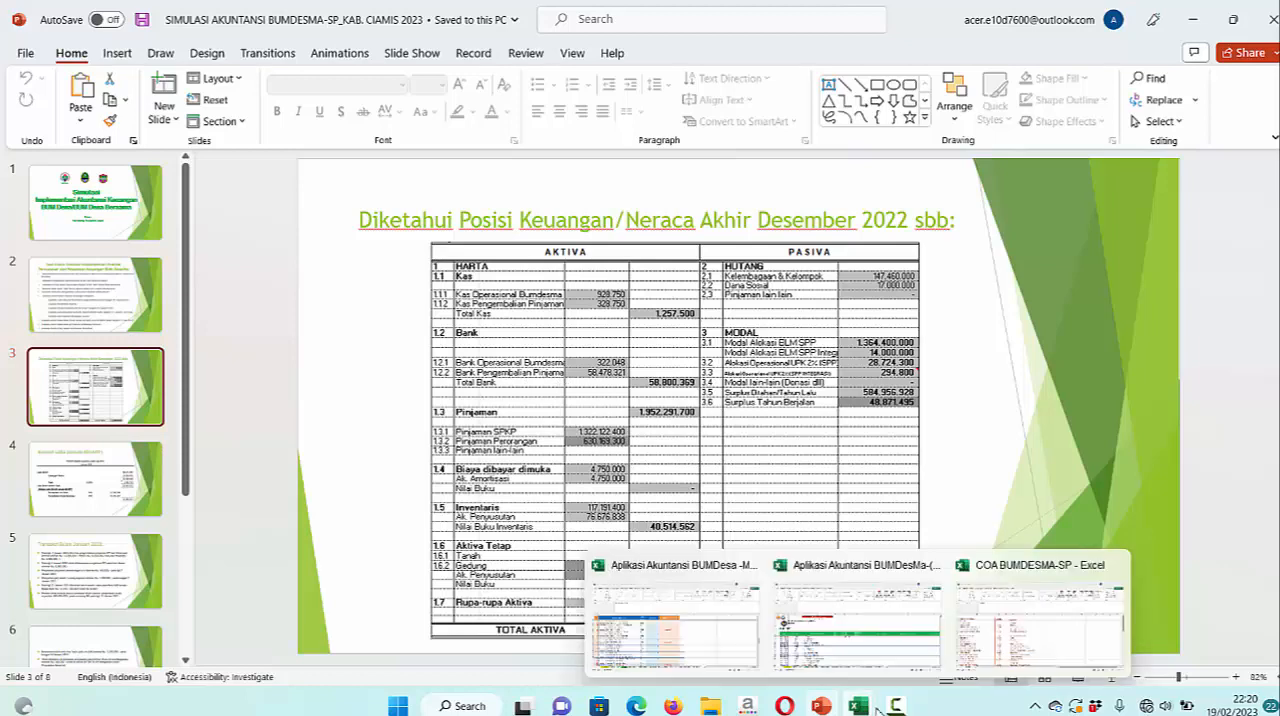
pyautogui.click(868, 665)
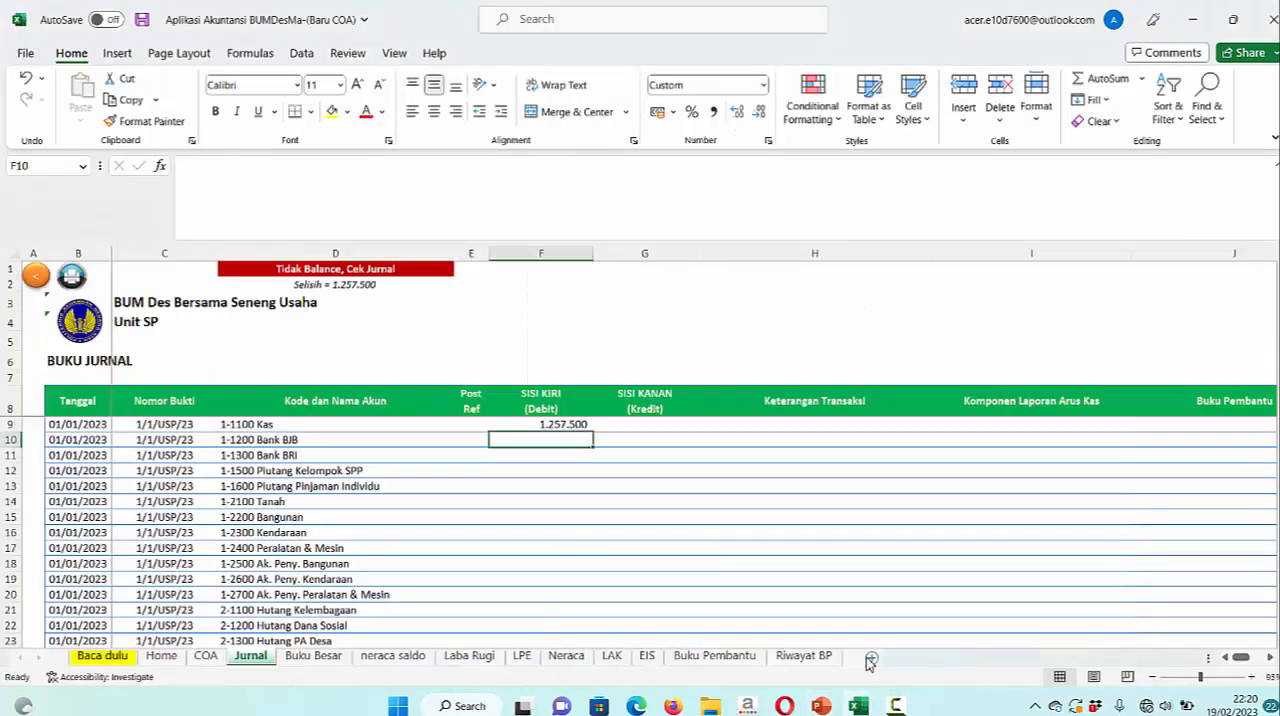
pyautogui.click(816, 708)
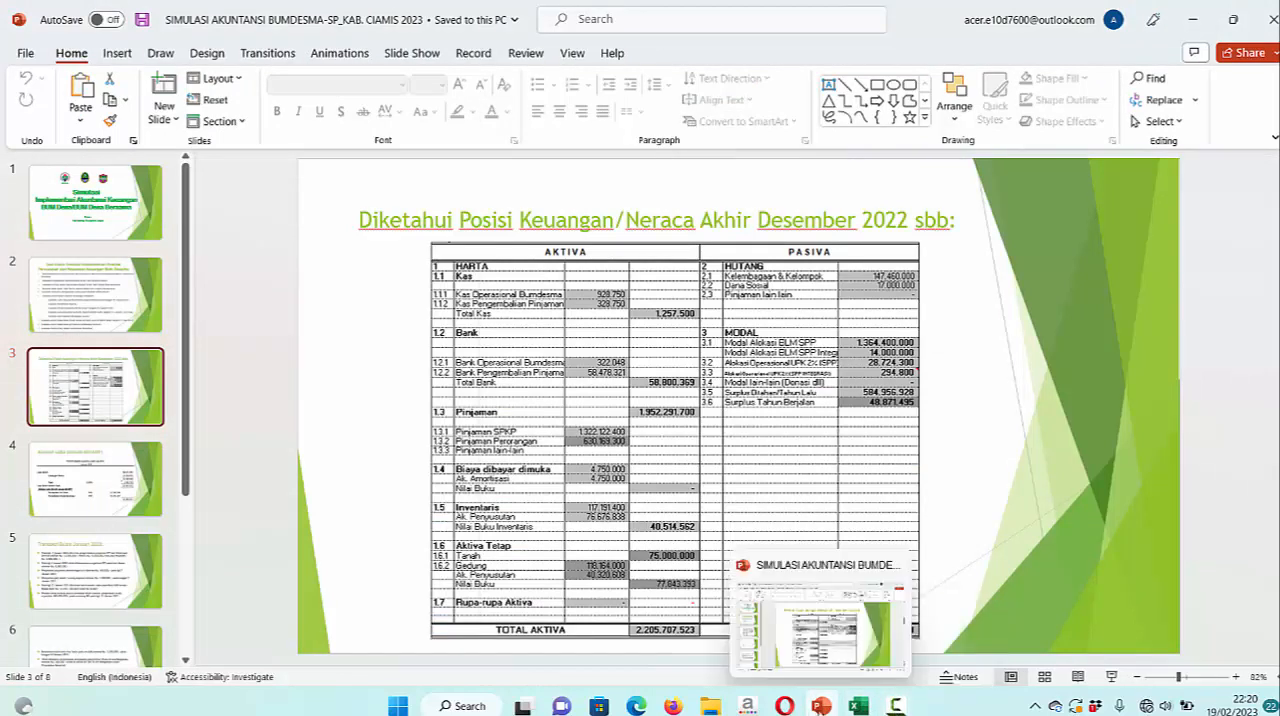
pyautogui.moveTo(857, 705)
pyautogui.click(829, 676)
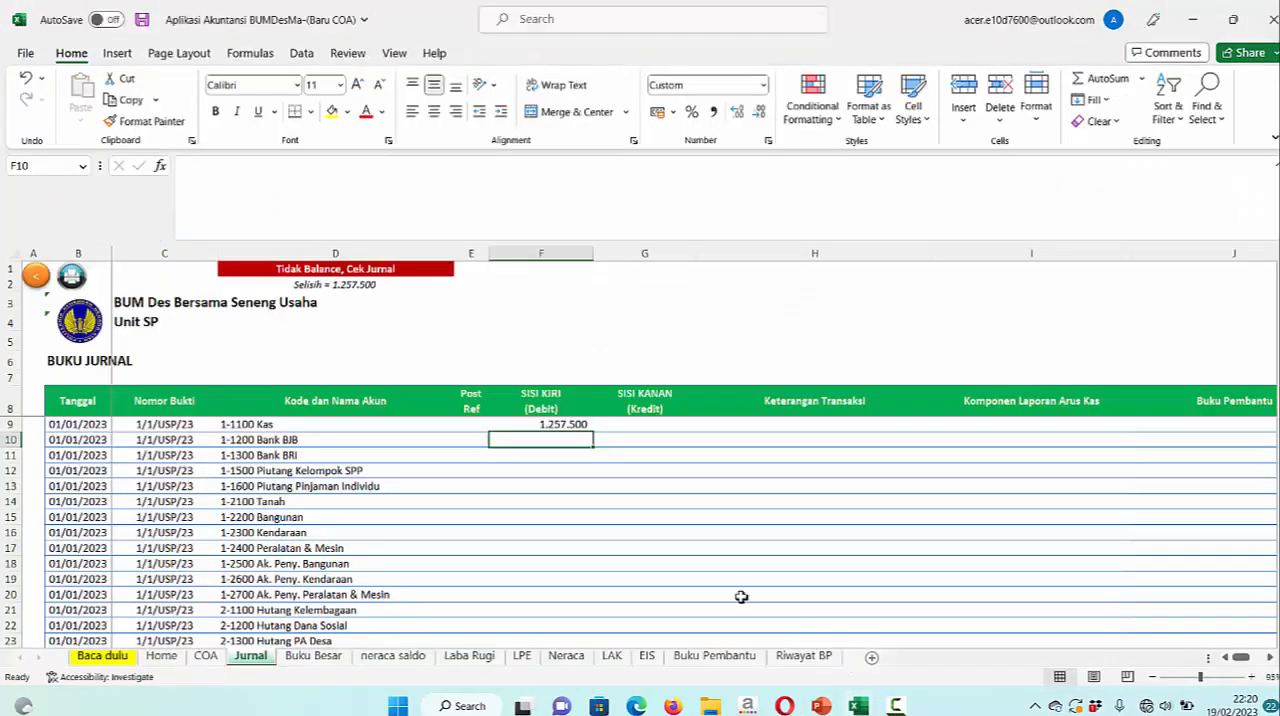
pyautogui.write('322048')
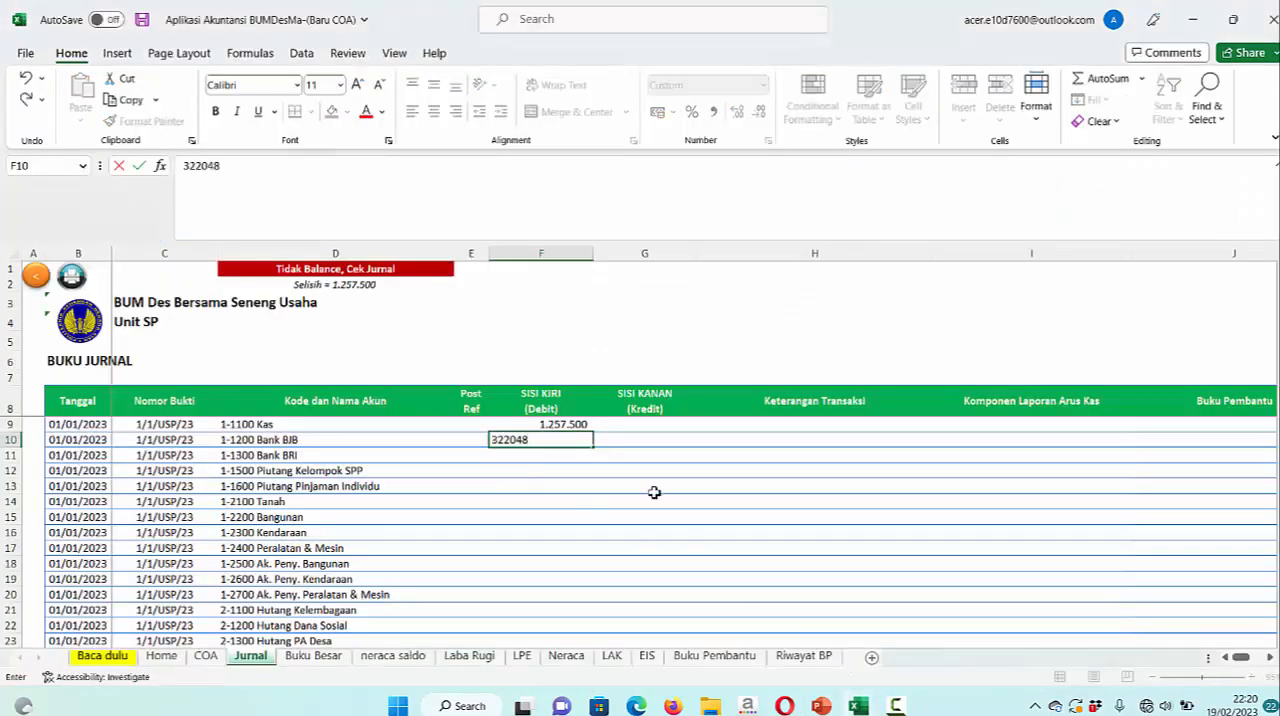
pyautogui.press('Return')
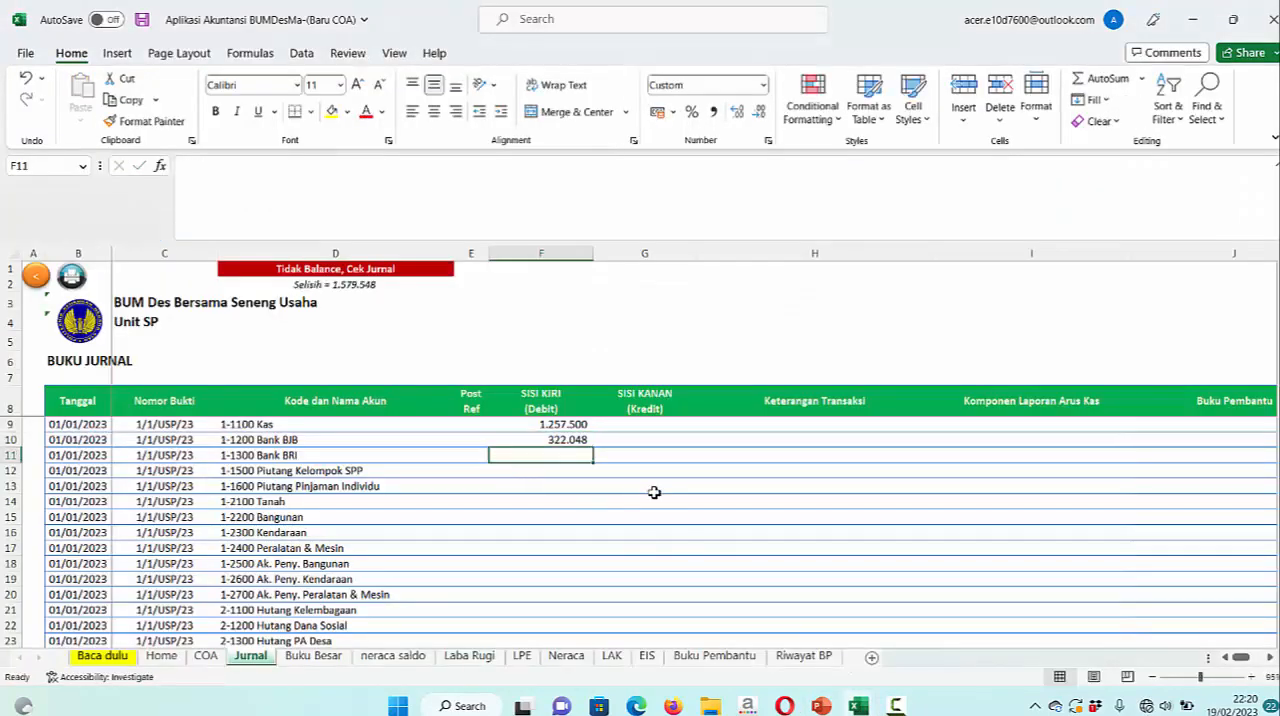
# Consult the balance sheet slide in PowerPoint for the second bank balance and enter 584.785.271 as the debit for 1-1300 Bank BRI in Excel
pyautogui.moveTo(858, 706)
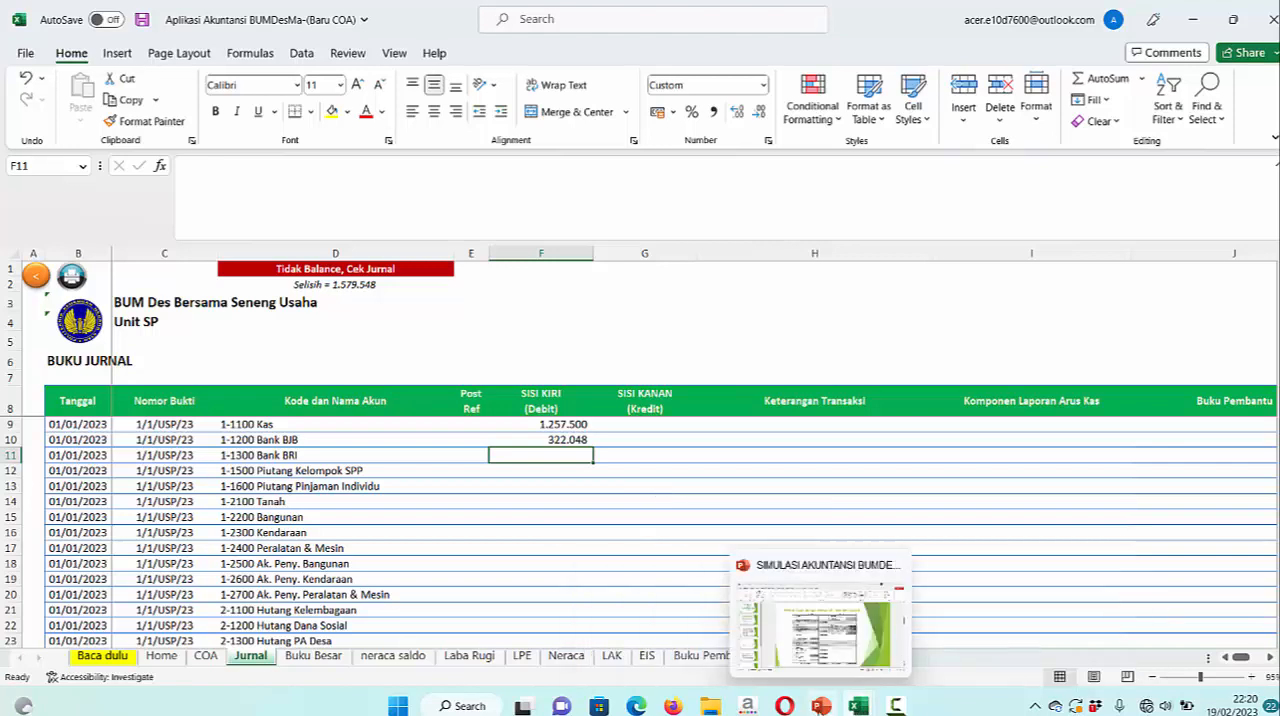
pyautogui.click(820, 706)
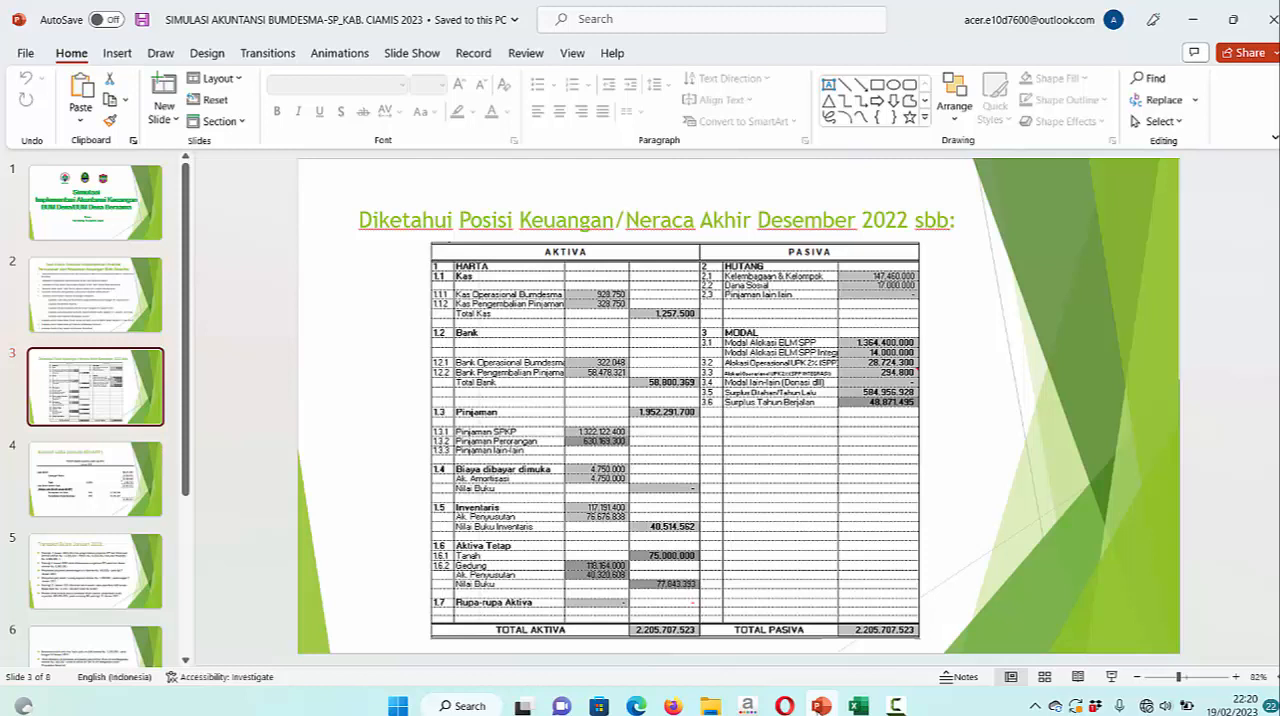
pyautogui.moveTo(897, 706)
pyautogui.moveTo(858, 706)
pyautogui.moveTo(840, 652)
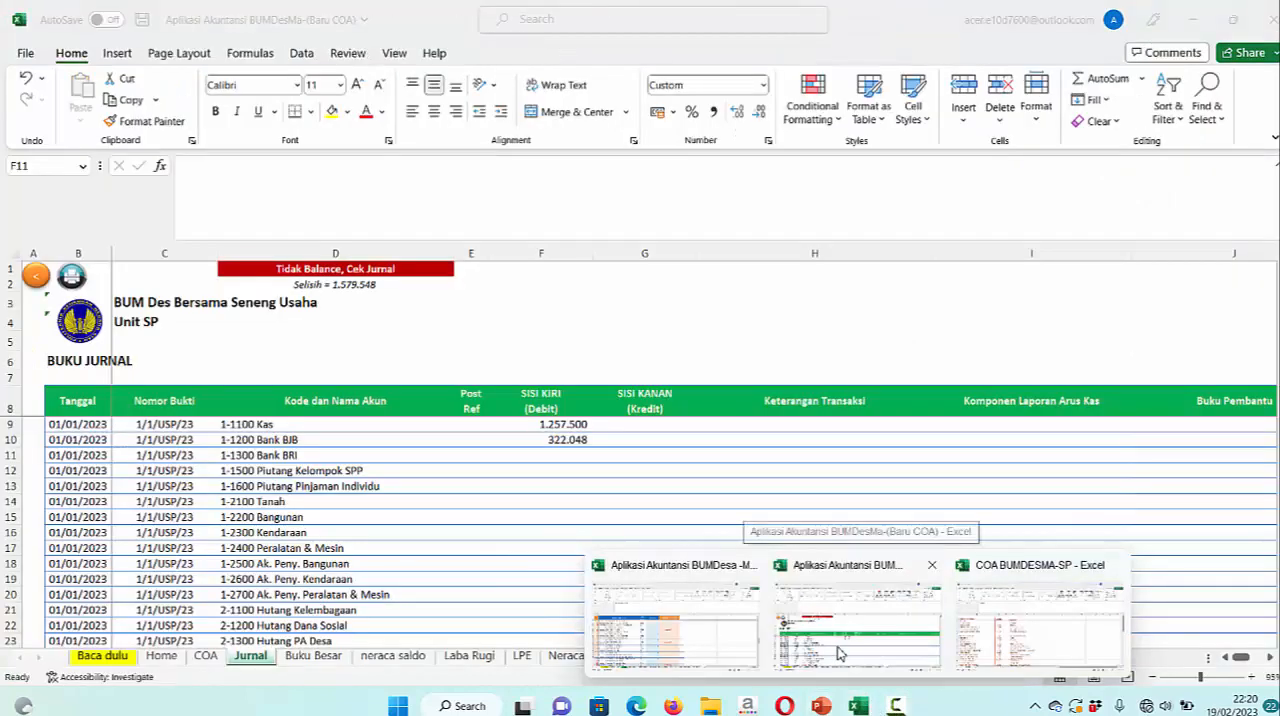
pyautogui.click(840, 652)
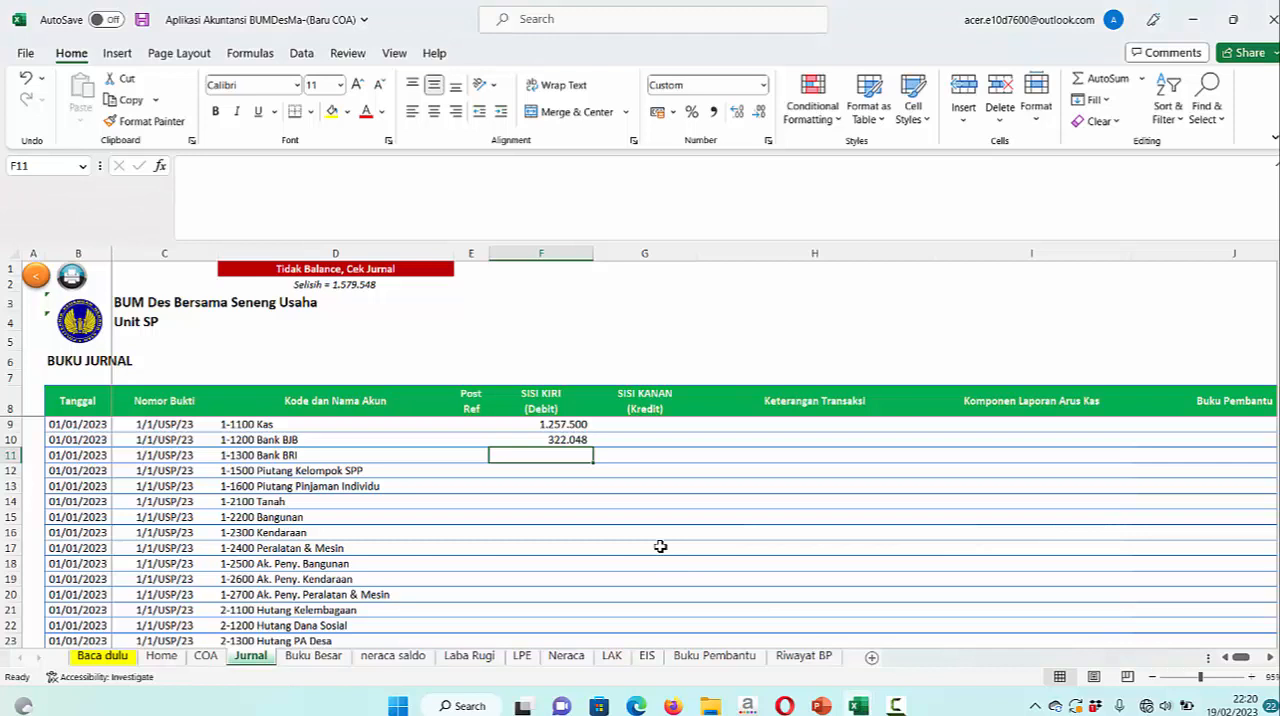
pyautogui.write('58')
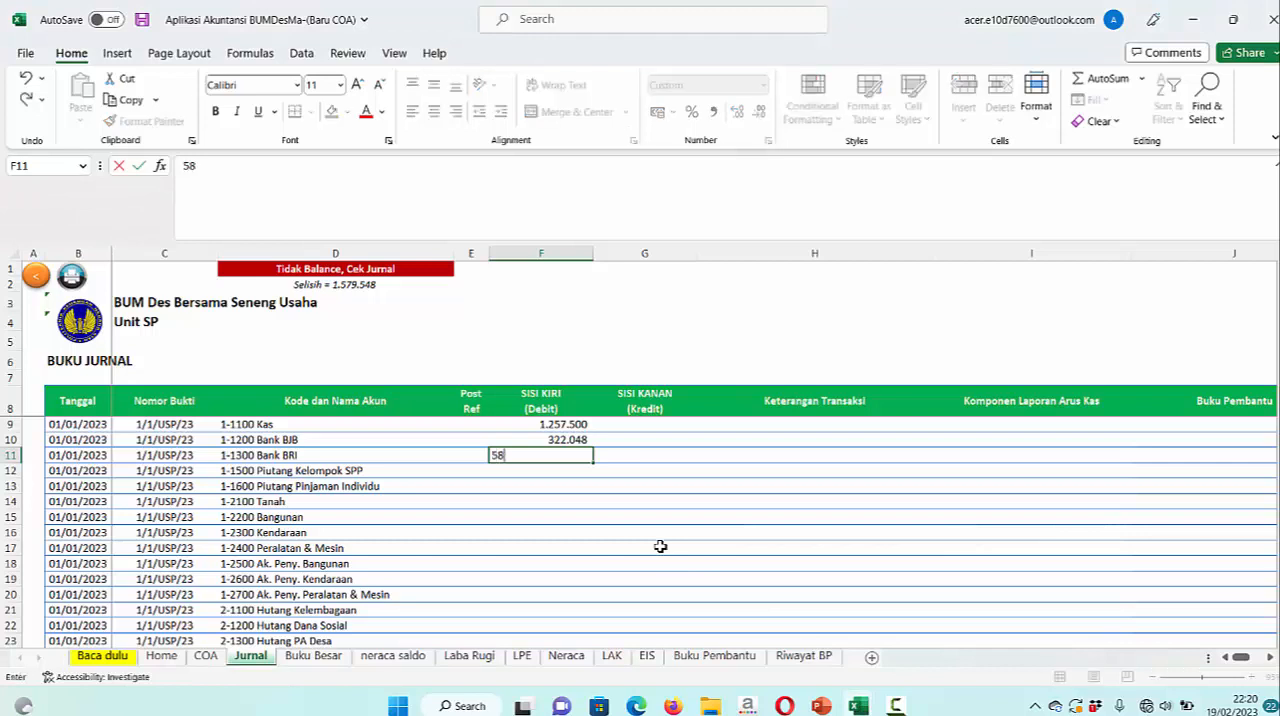
pyautogui.write('4.')
pyautogui.write('785.271')
pyautogui.press('Return')
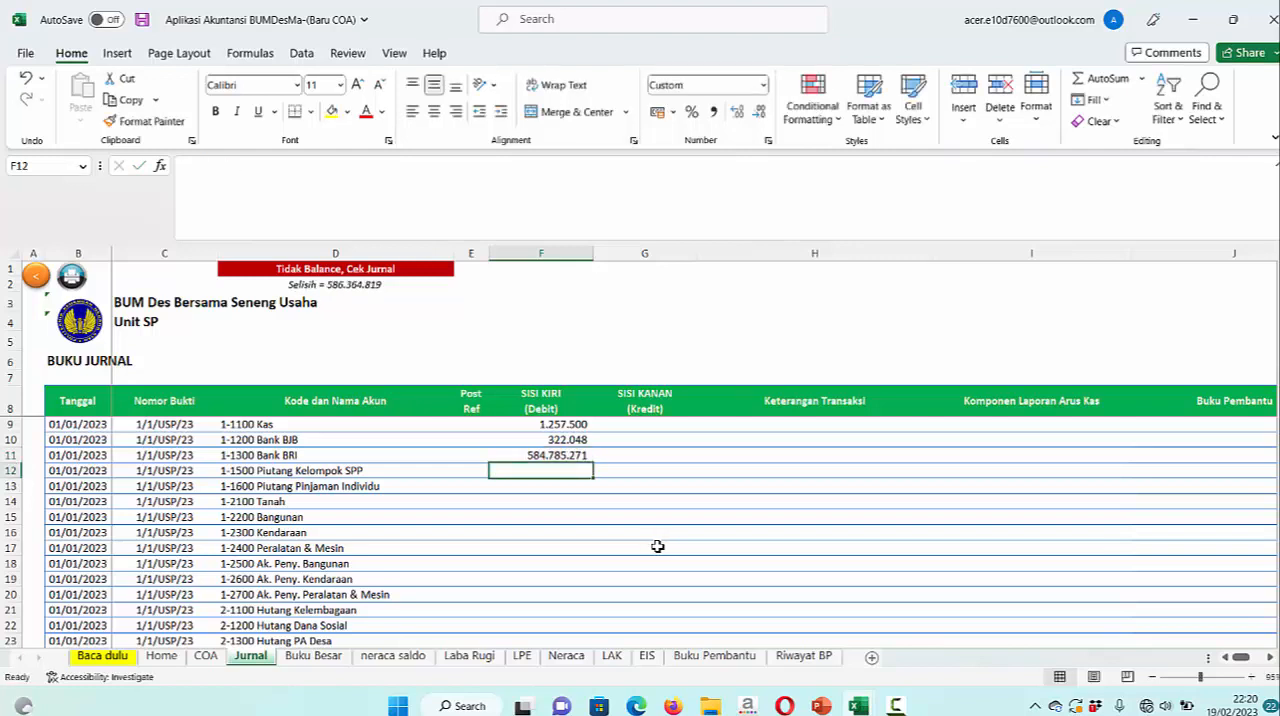
# Recheck the second bank balance in PowerPoint, clear the 1-1300 Bank BRI debit in Excel and start its replacement with 58
pyautogui.doubleClick(570, 455)
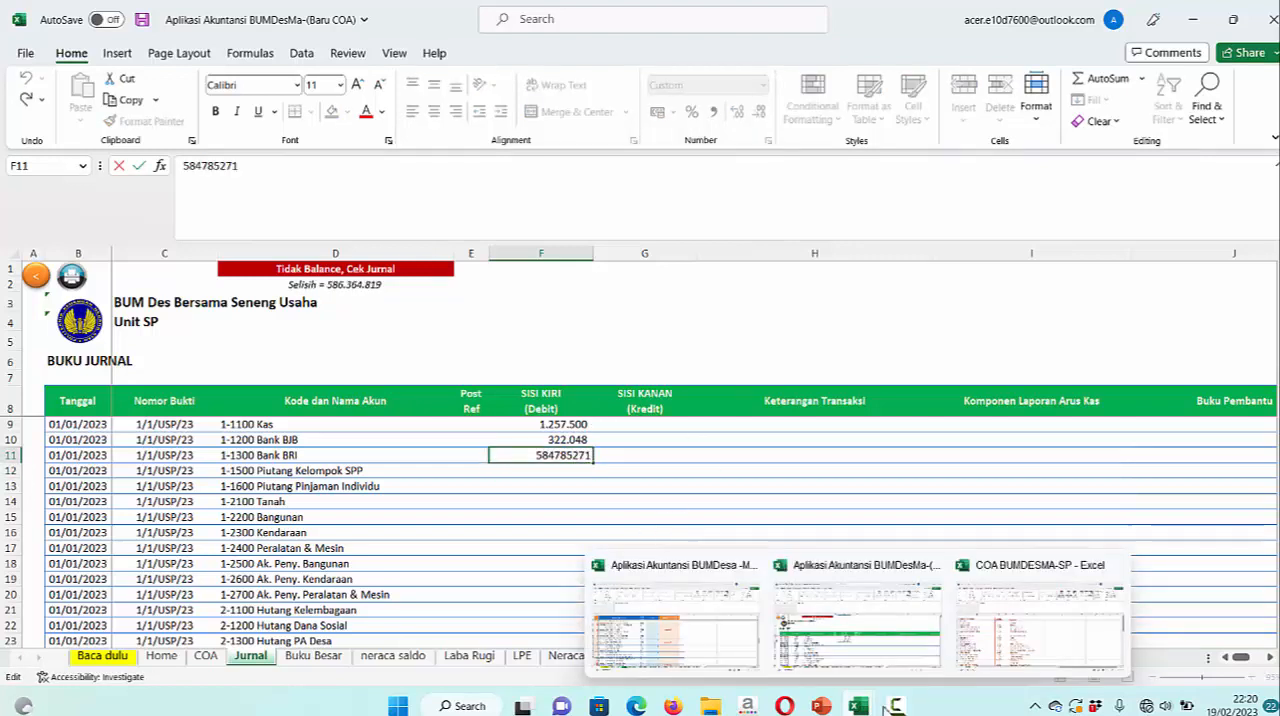
pyautogui.moveTo(895, 706)
pyautogui.click(821, 706)
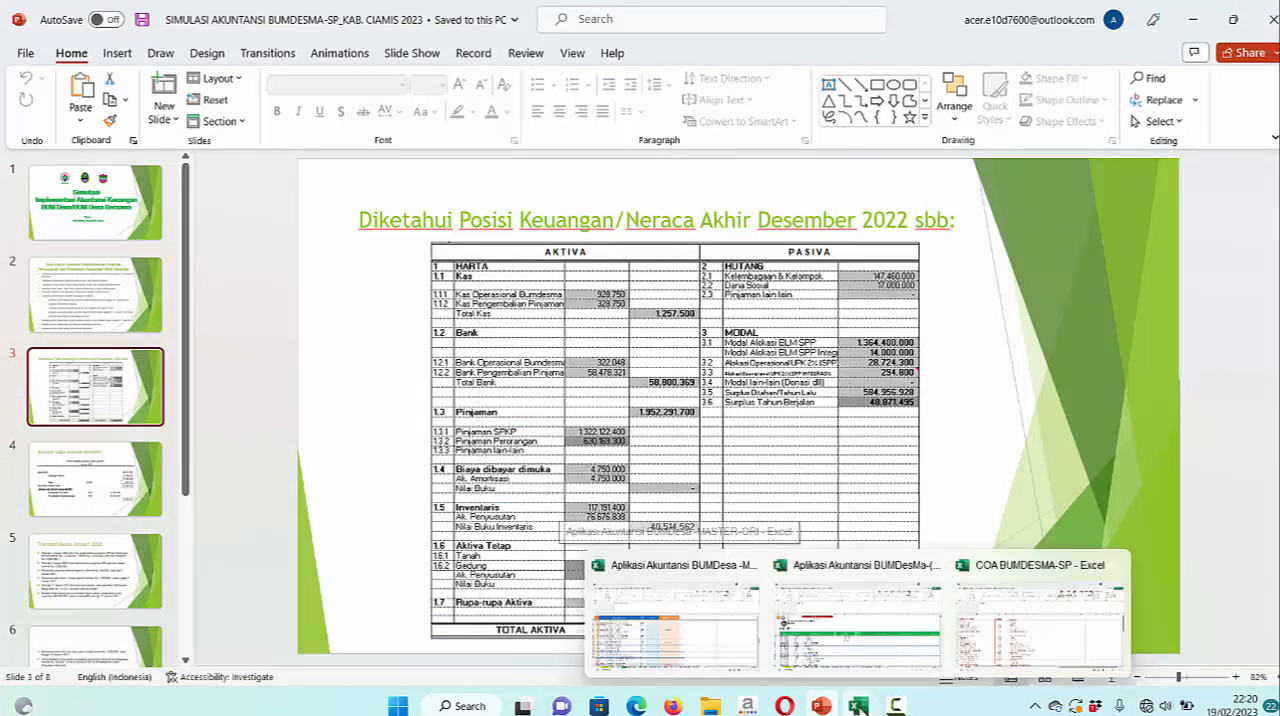
pyautogui.click(859, 708)
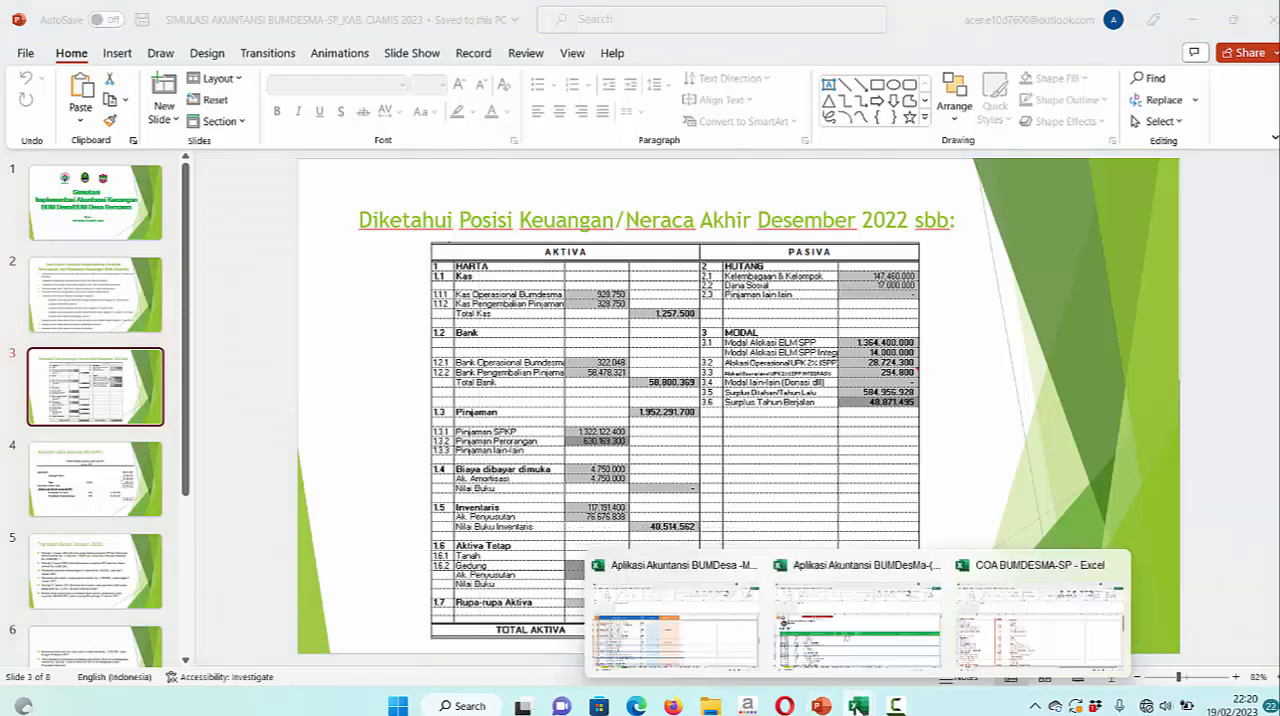
pyautogui.click(808, 656)
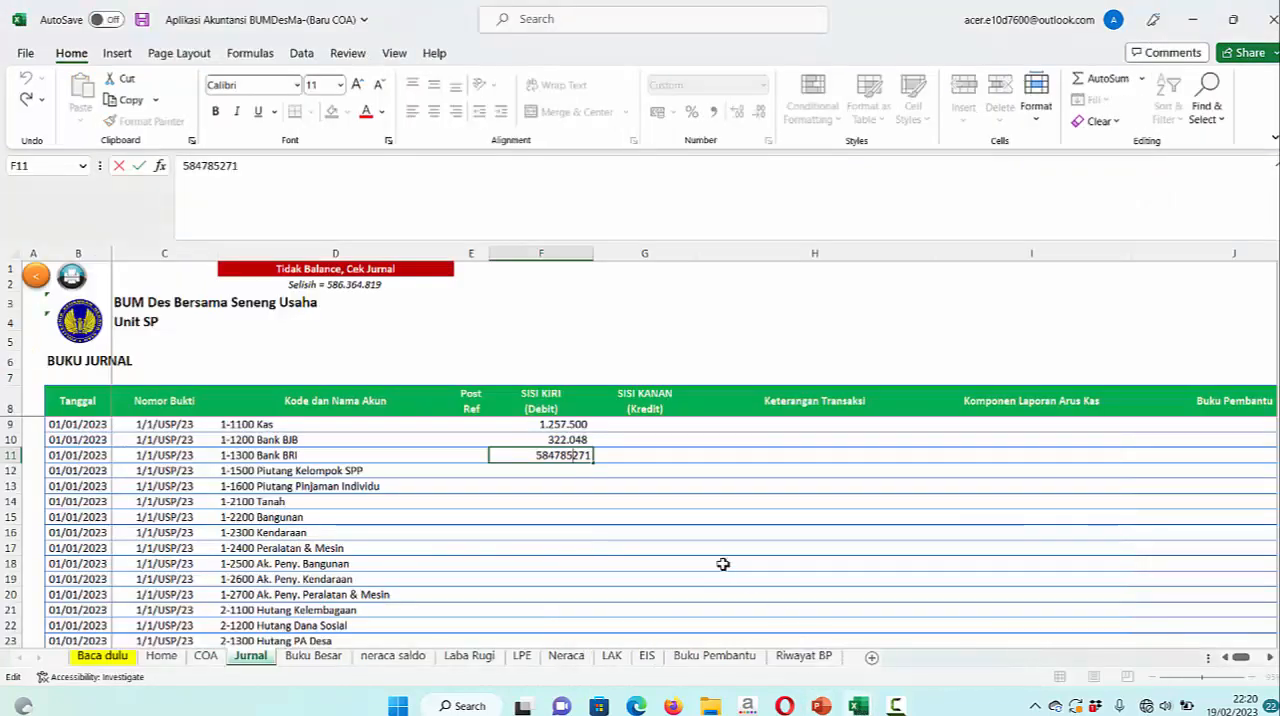
pyautogui.doubleClick(557, 454)
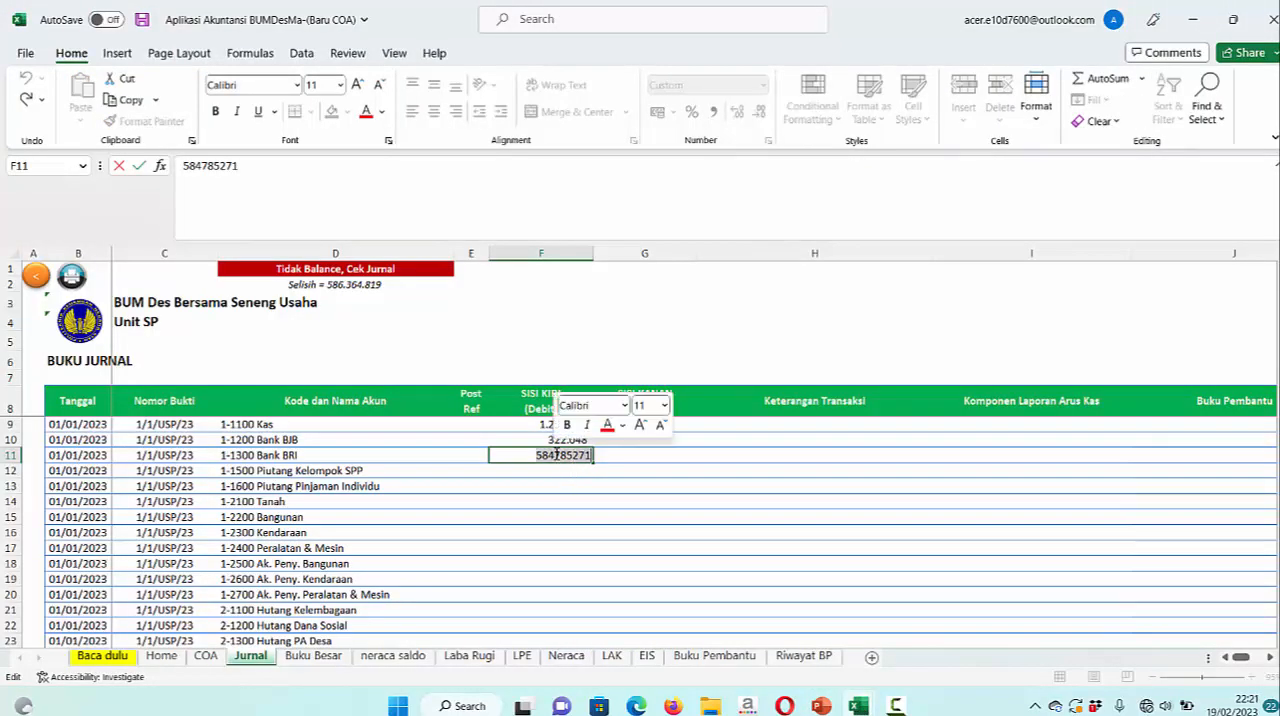
pyautogui.press('BackSpace')
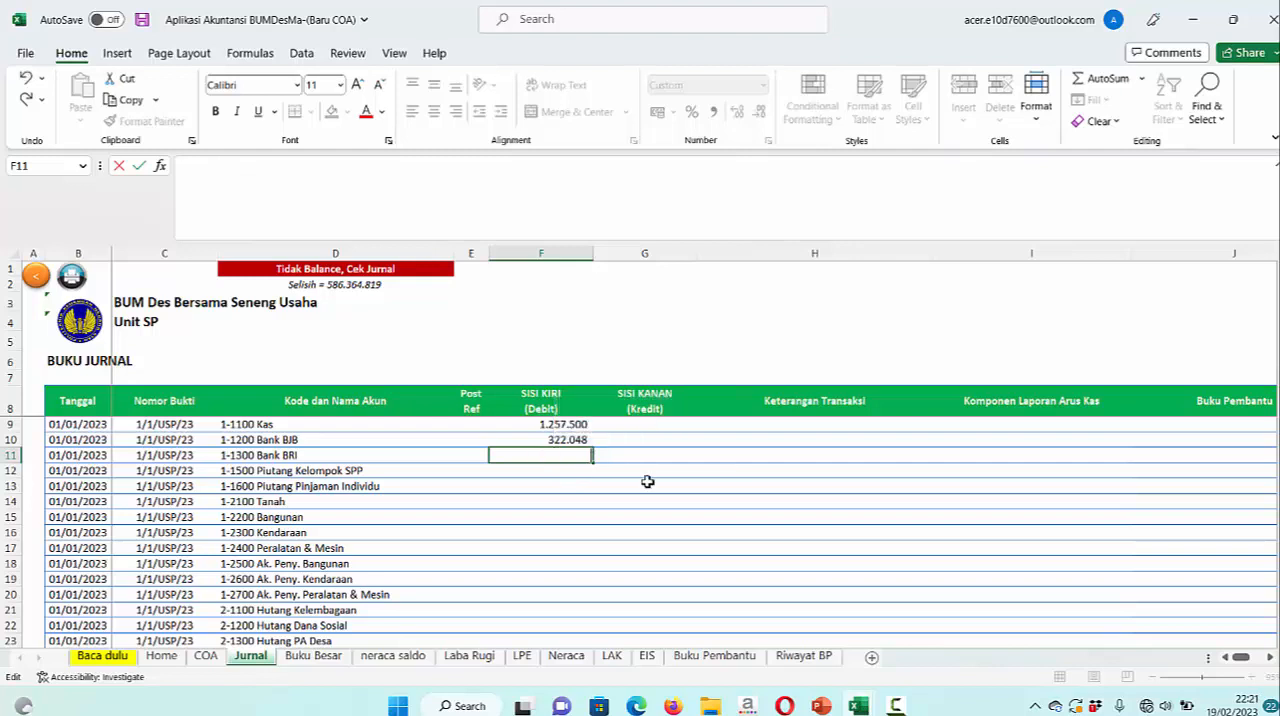
pyautogui.write('58')
pyautogui.click(896, 706)
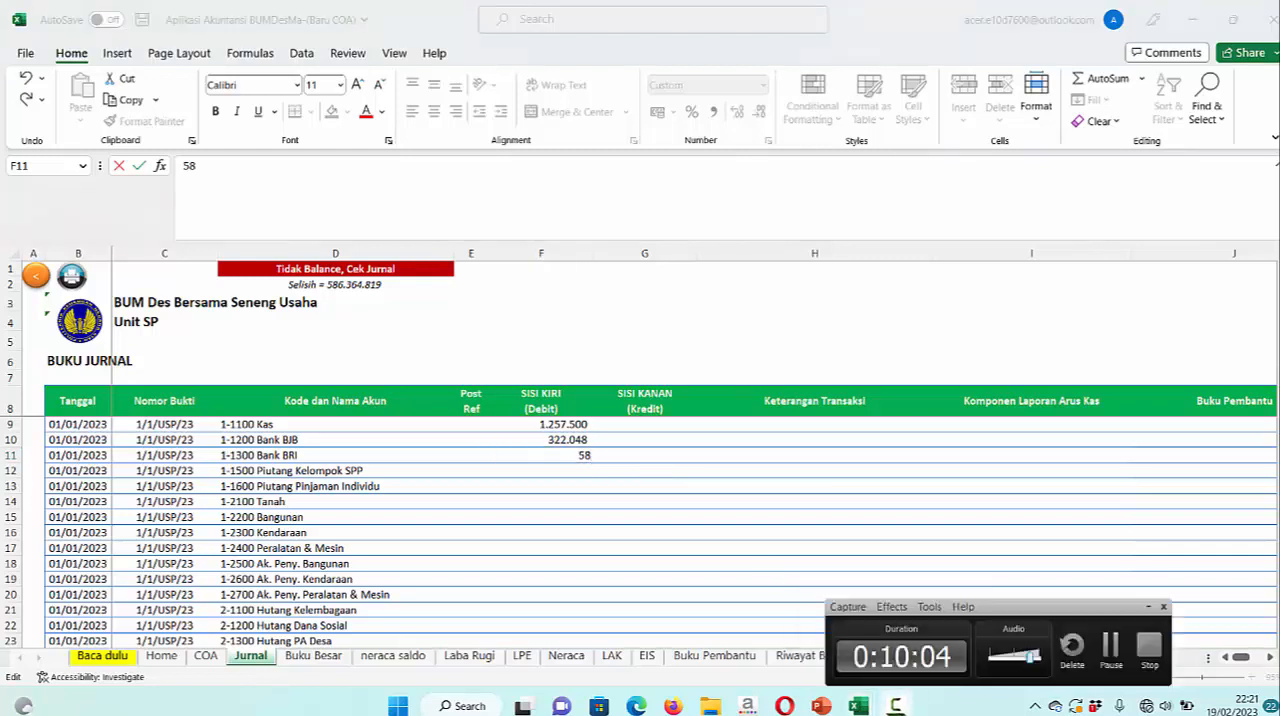
pyautogui.click(1108, 648)
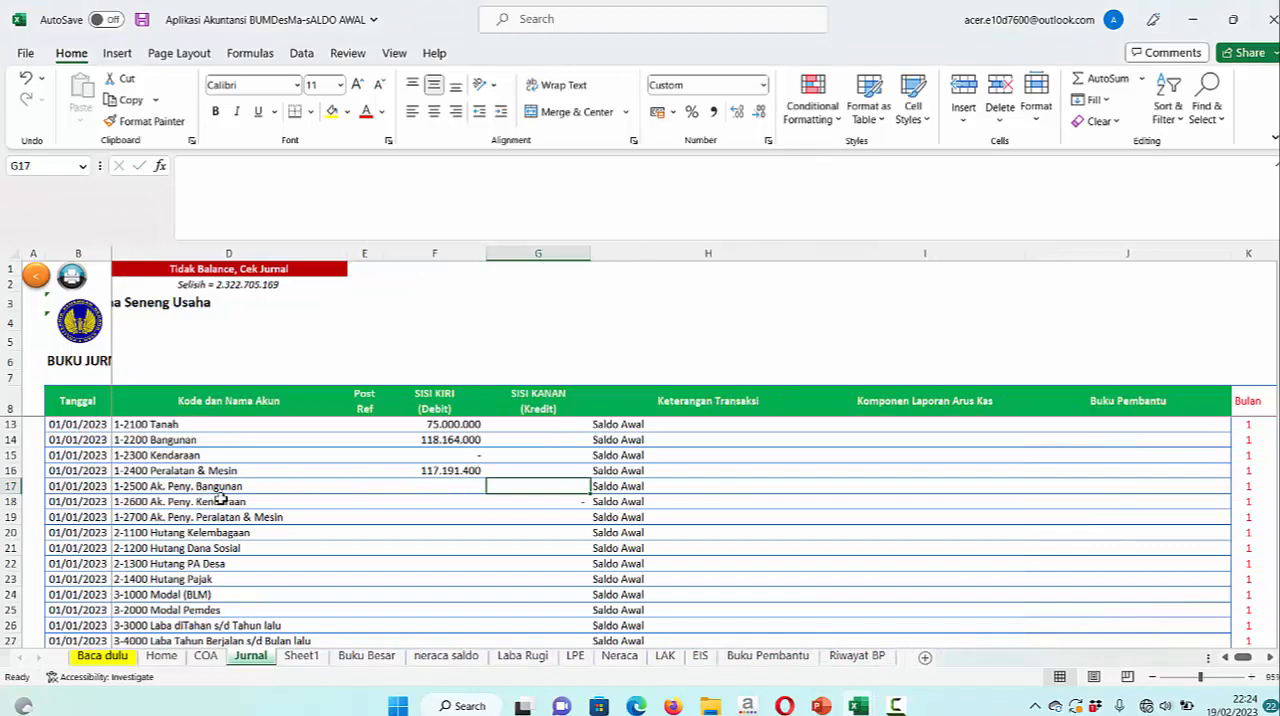
# Check the building depreciation in PowerPoint, then paste 40.320.608 from Sheet1 in Excel as a value into the credit of 1-2500 Ak. Peny. Bangunan
pyautogui.click(821, 705)
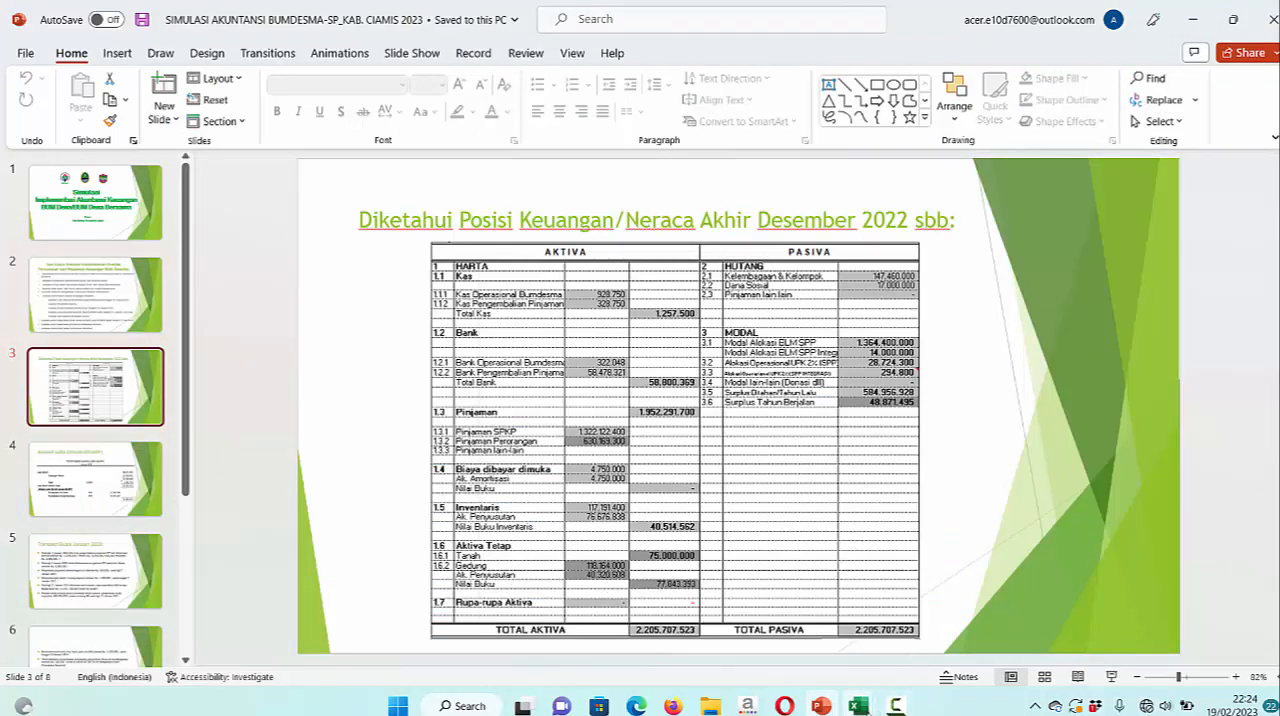
pyautogui.click(864, 709)
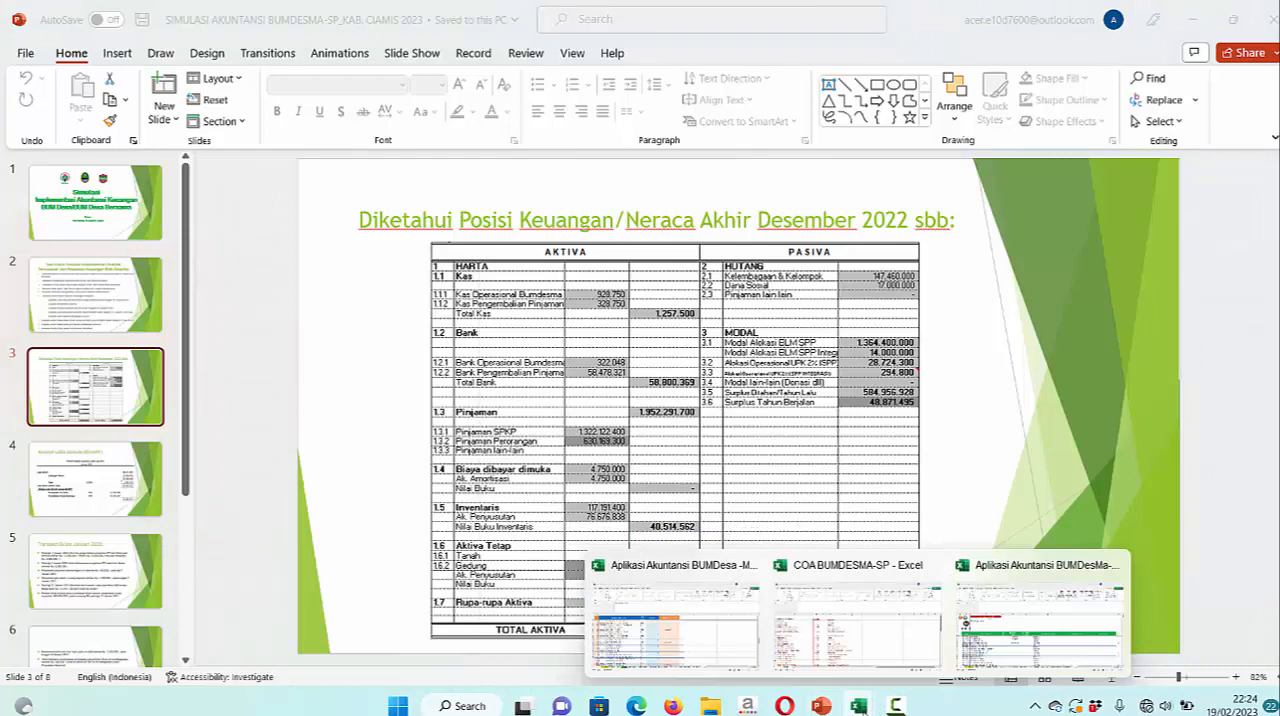
pyautogui.click(1080, 665)
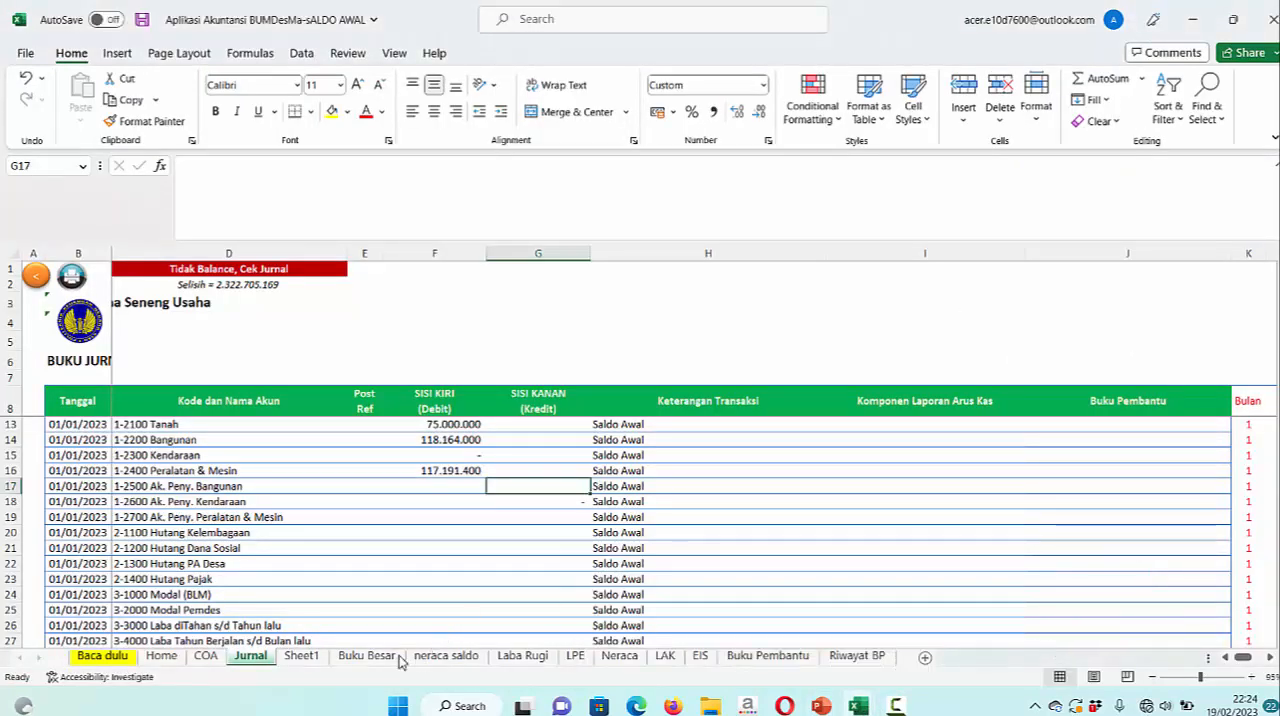
pyautogui.click(301, 656)
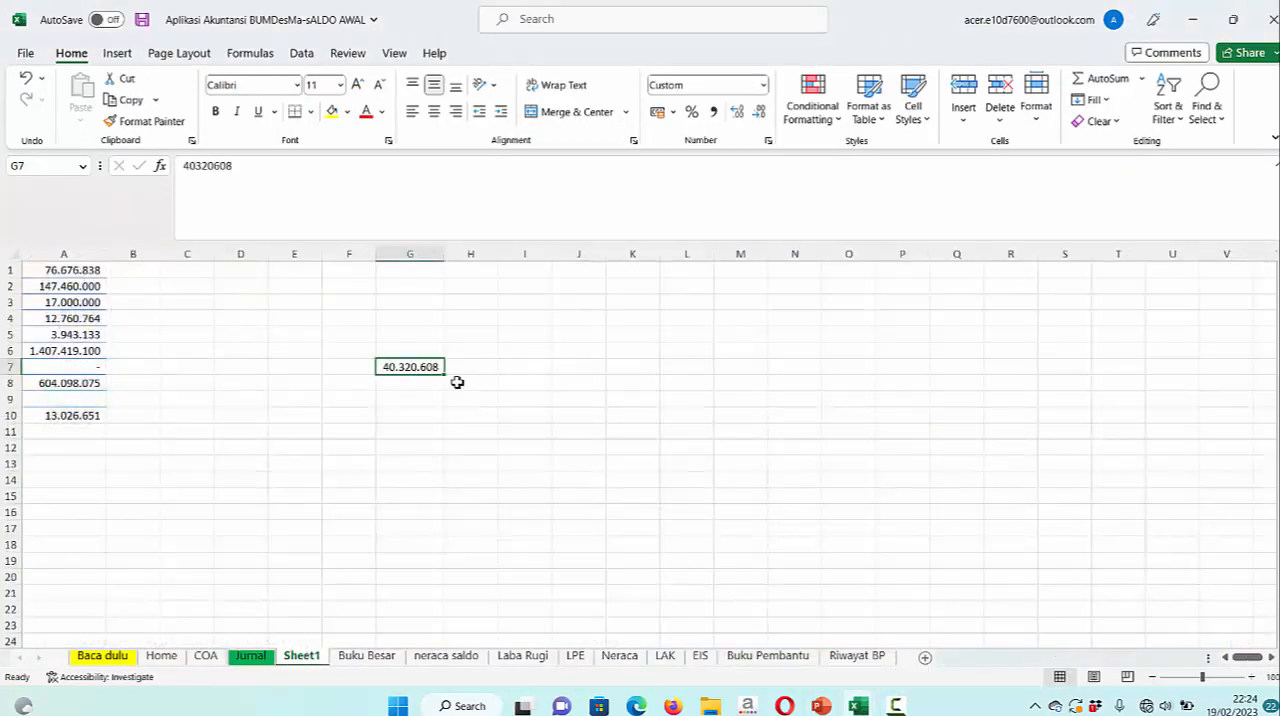
pyautogui.hotkey('ctrl', 'c')
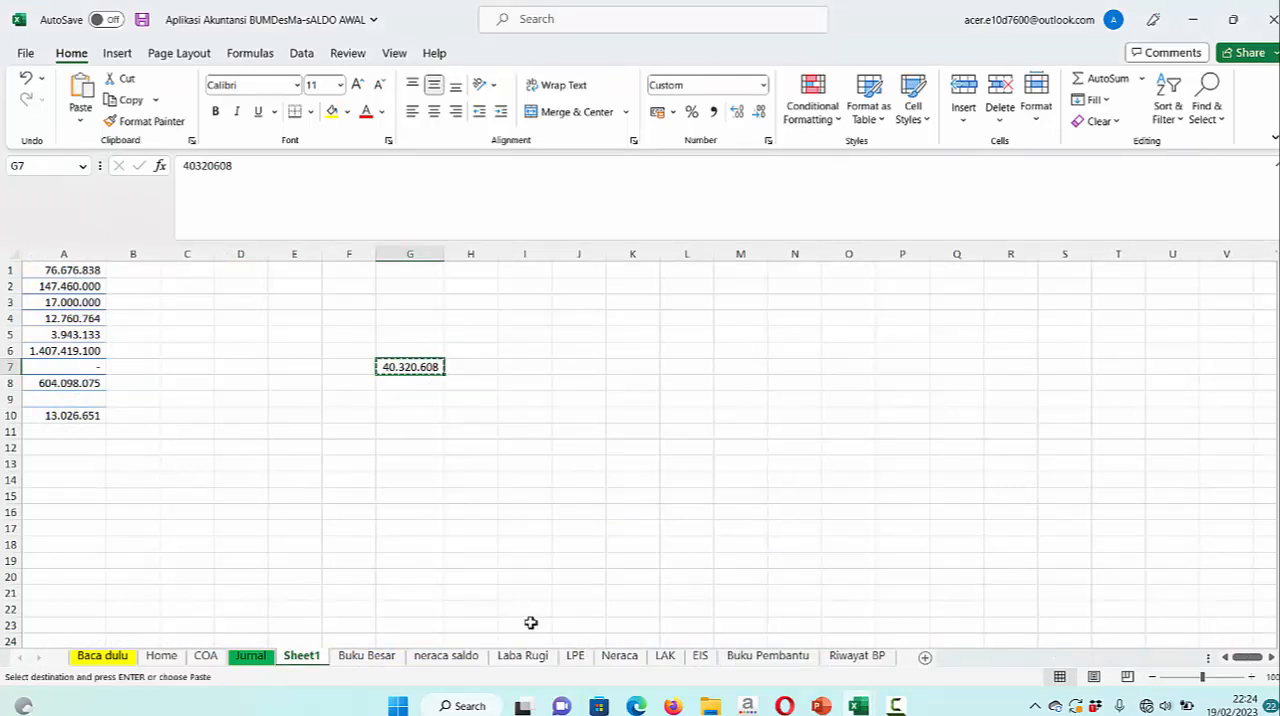
pyautogui.click(249, 656)
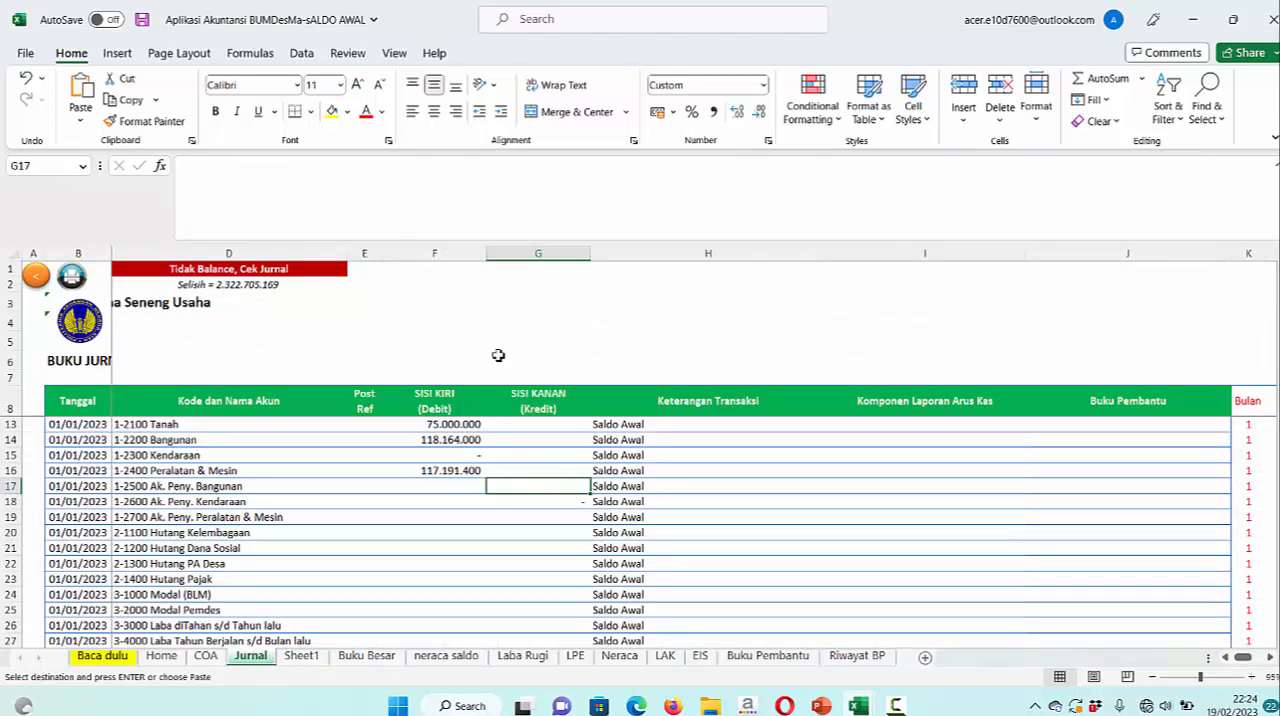
pyautogui.rightClick(540, 488)
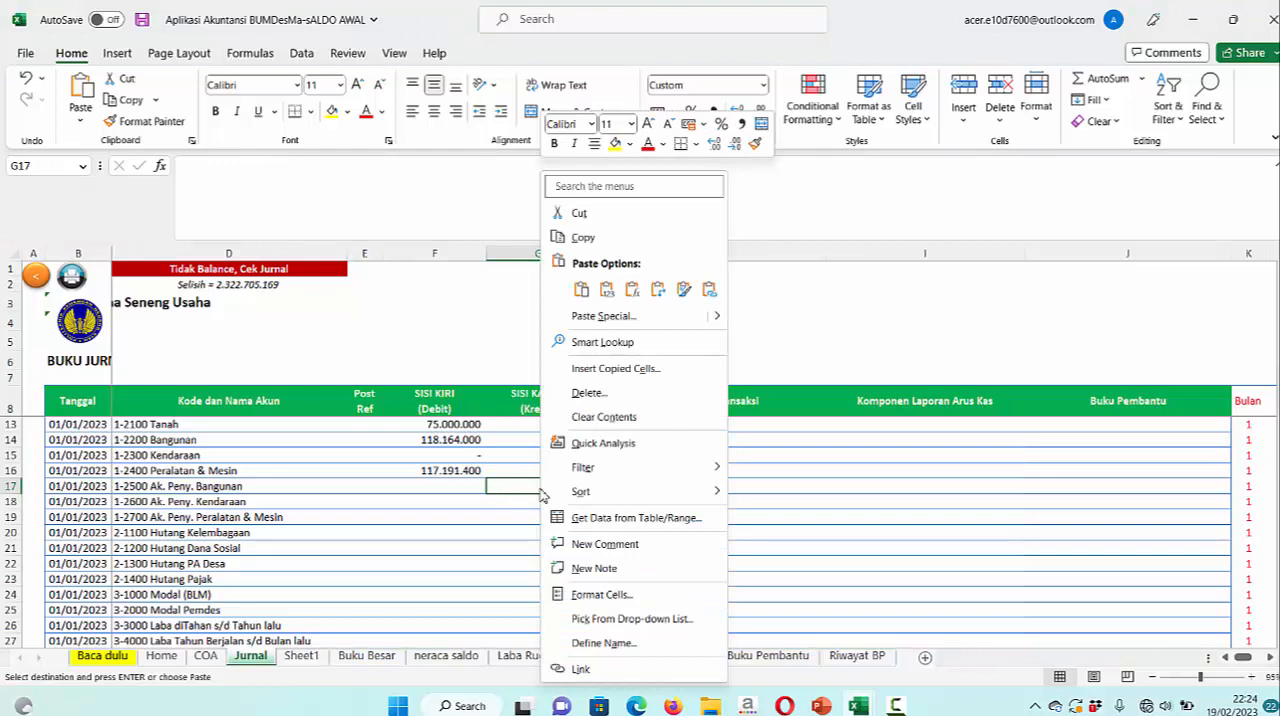
pyautogui.click(614, 299)
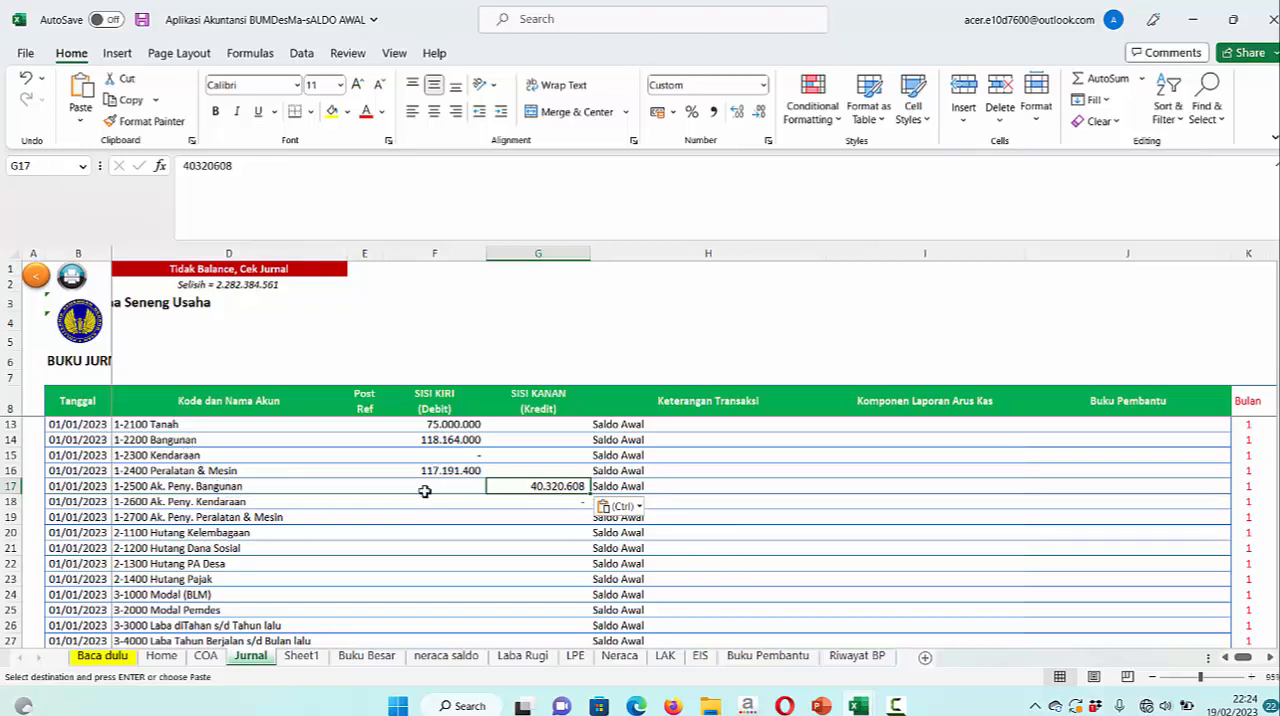
# Review how accumulated building depreciation appears among the fixed assets on the Neraca sheet and return to the Jurnal sheet
pyautogui.click(620, 656)
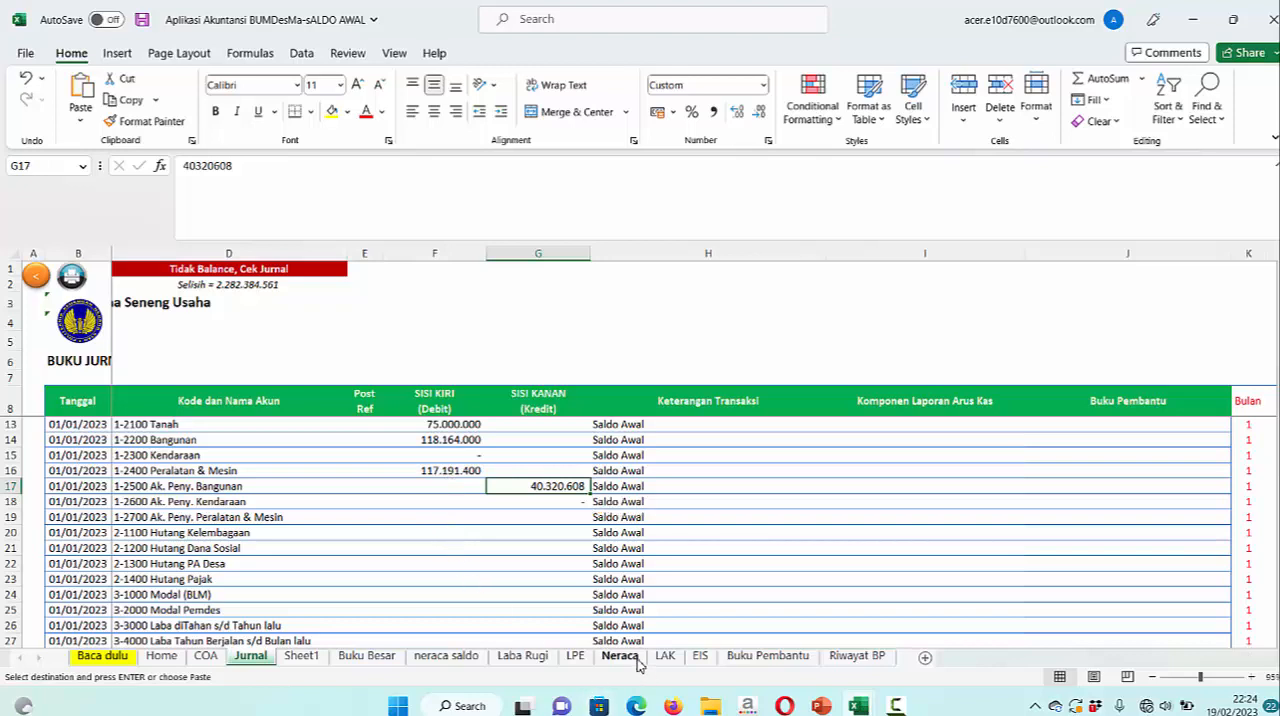
pyautogui.scroll(5, 390, 556)
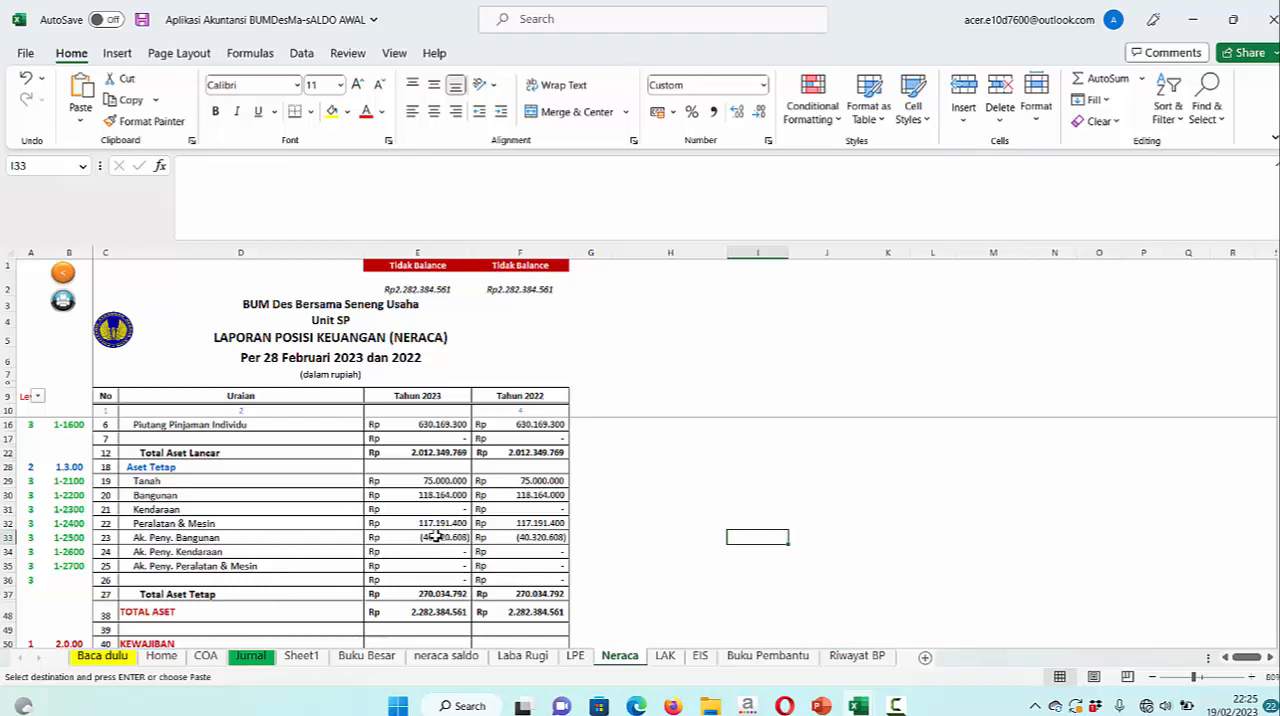
pyautogui.click(250, 656)
pyautogui.hotkey('ctrl', 'v')
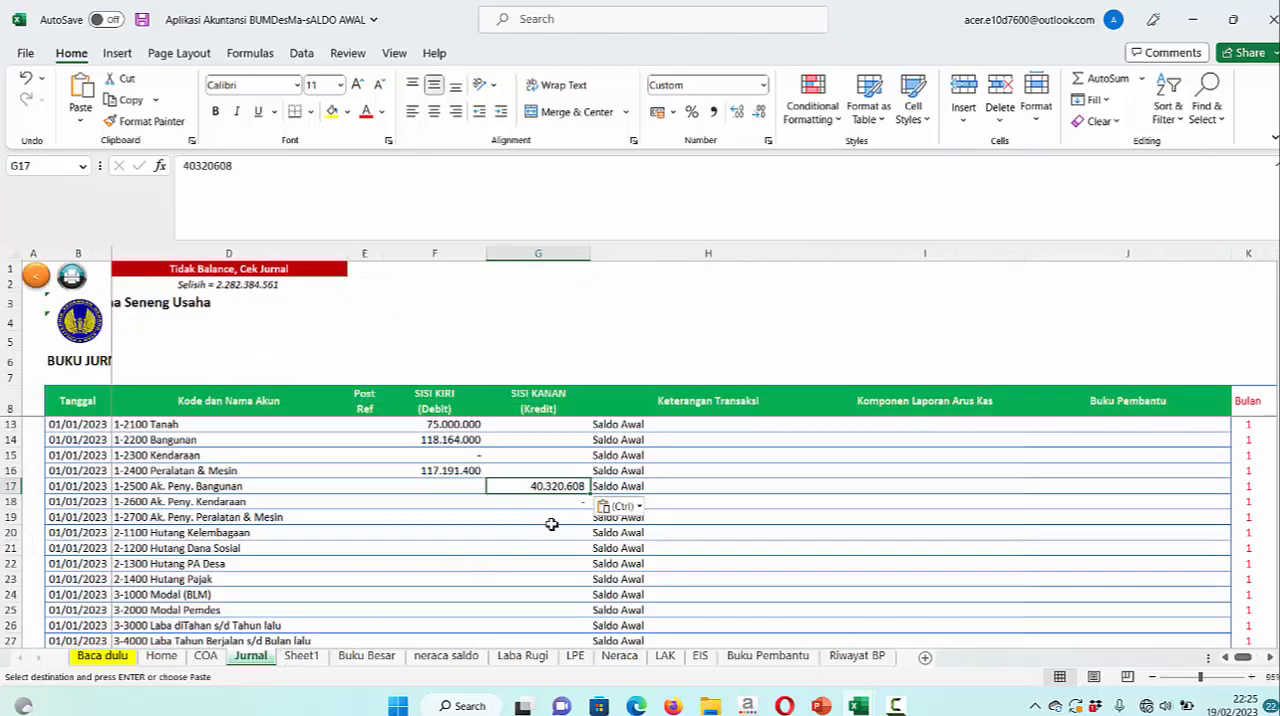
# Copy the prepared credit amounts in cells A1 to A10 of Sheet1
pyautogui.click(301, 656)
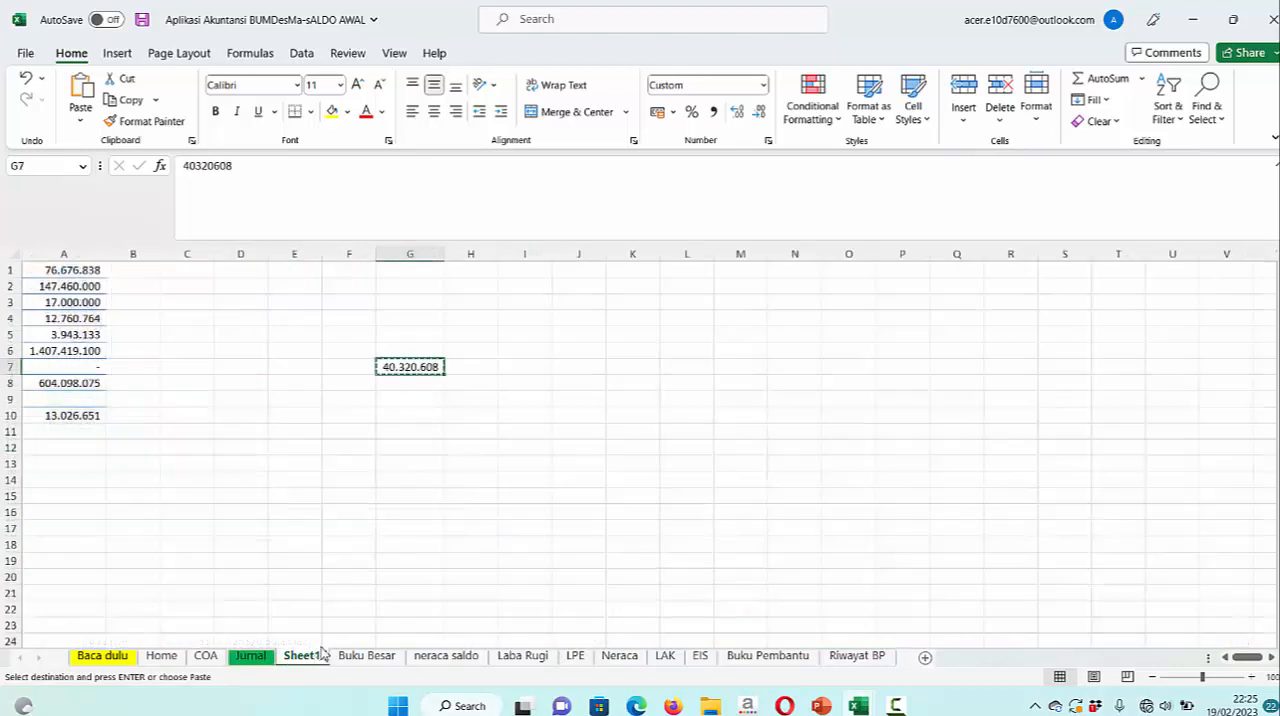
pyautogui.click(92, 270)
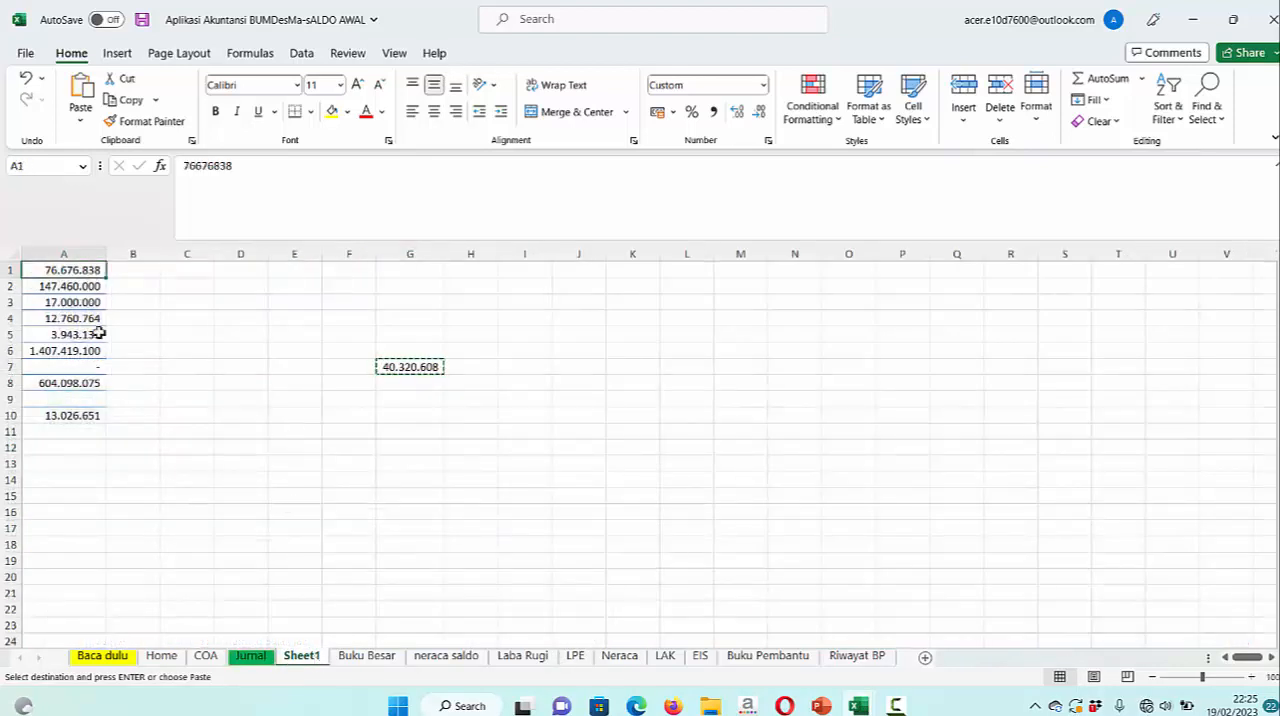
pyautogui.keyDown('shift'); pyautogui.click(78, 416); pyautogui.keyUp('shift')
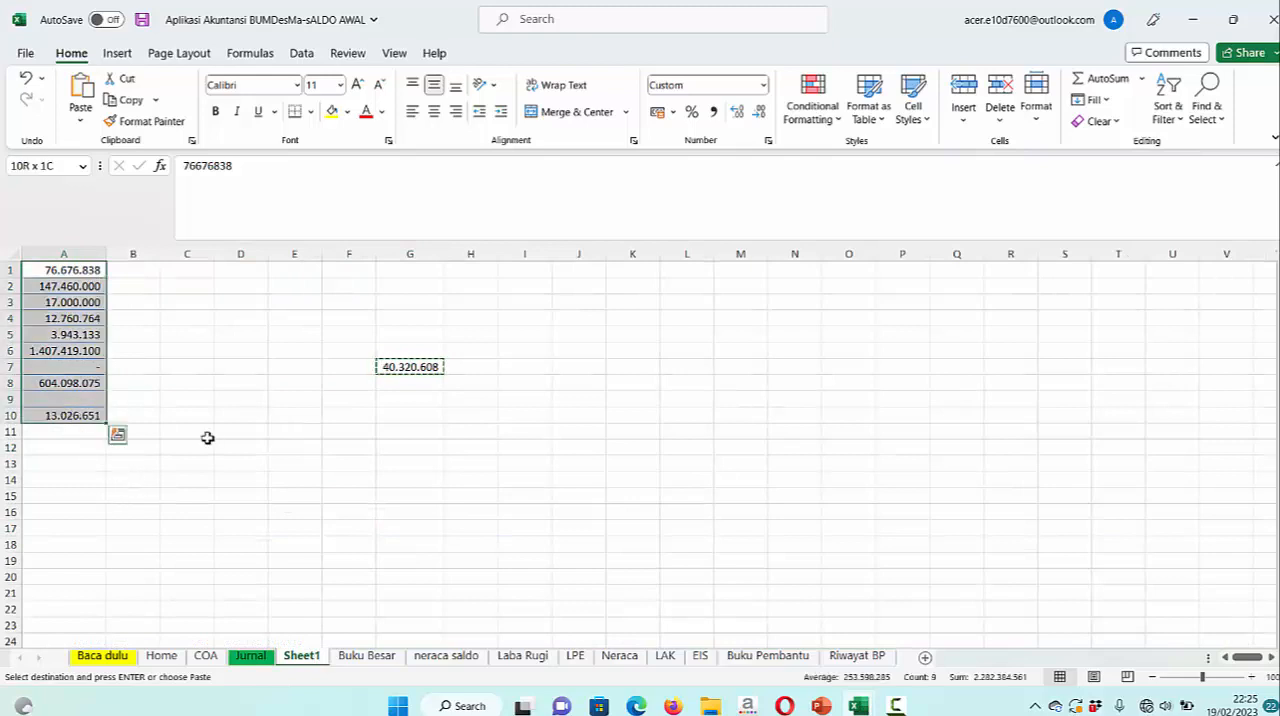
pyautogui.hotkey('ctrl', 'c')
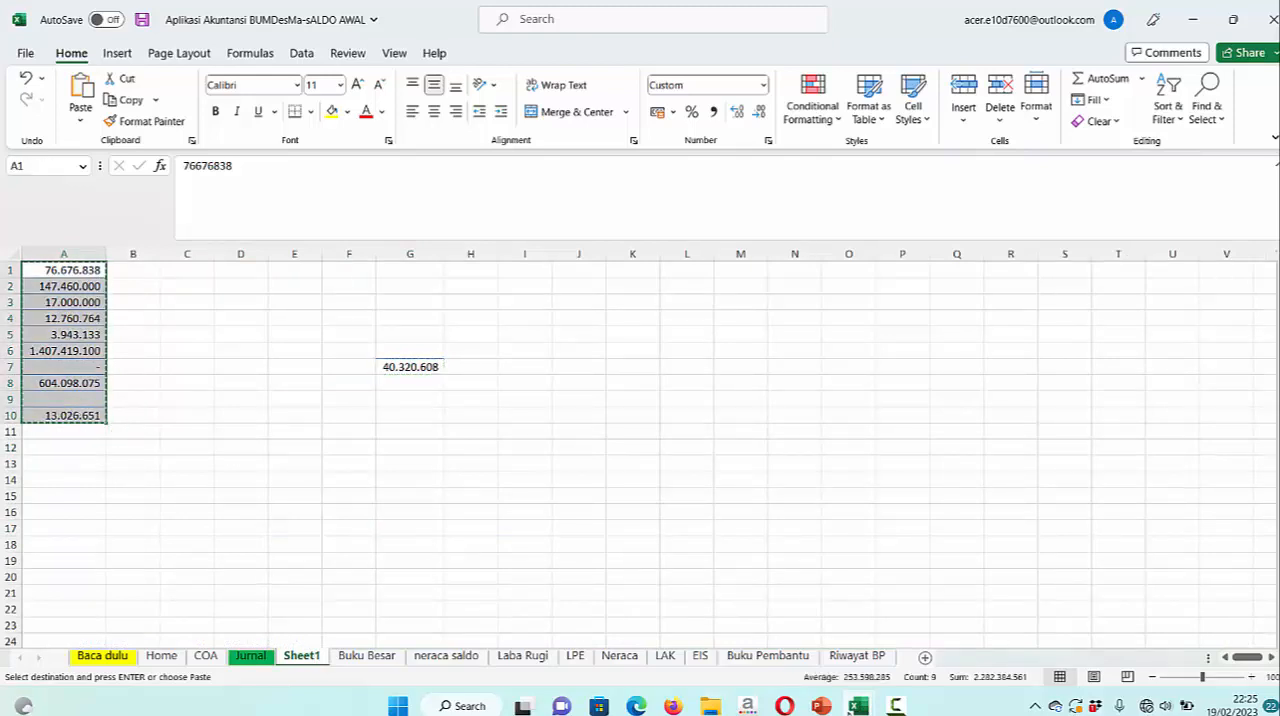
# Switch to PowerPoint and examine the profit allocation calculation on the Alokasi Laba slide
pyautogui.hotkey('alt', 'Tab')
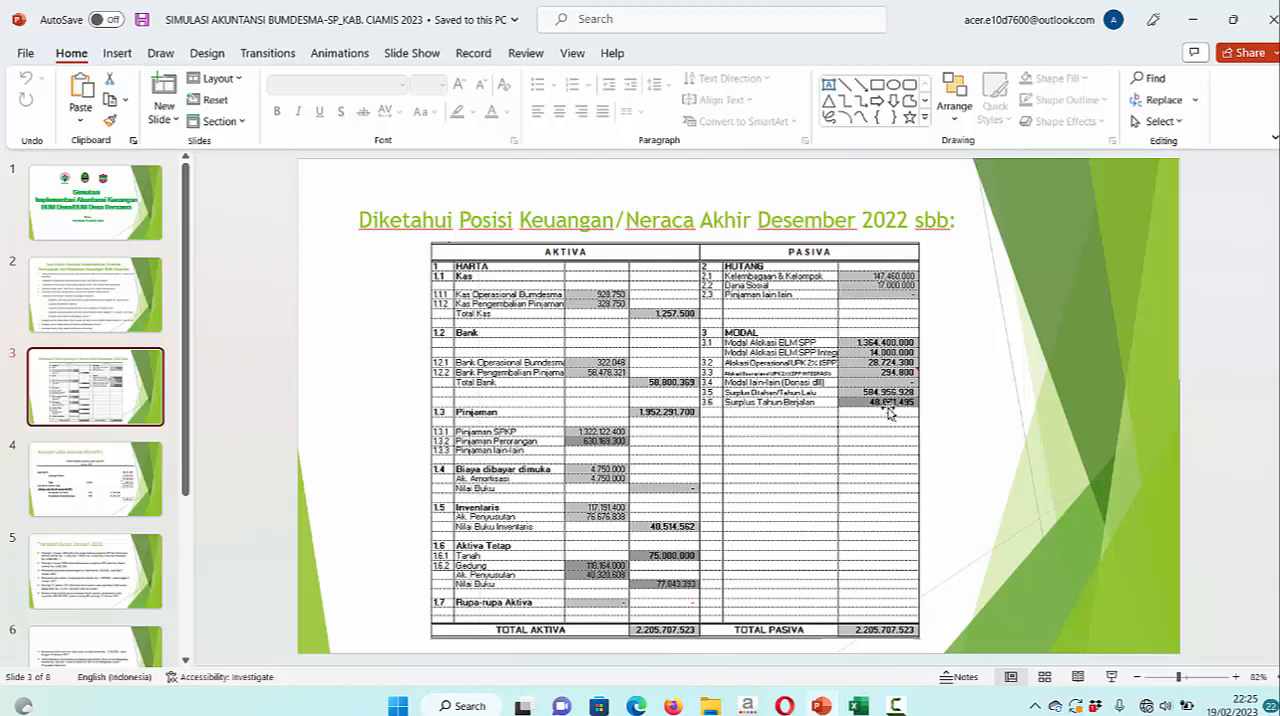
pyautogui.click(102, 478)
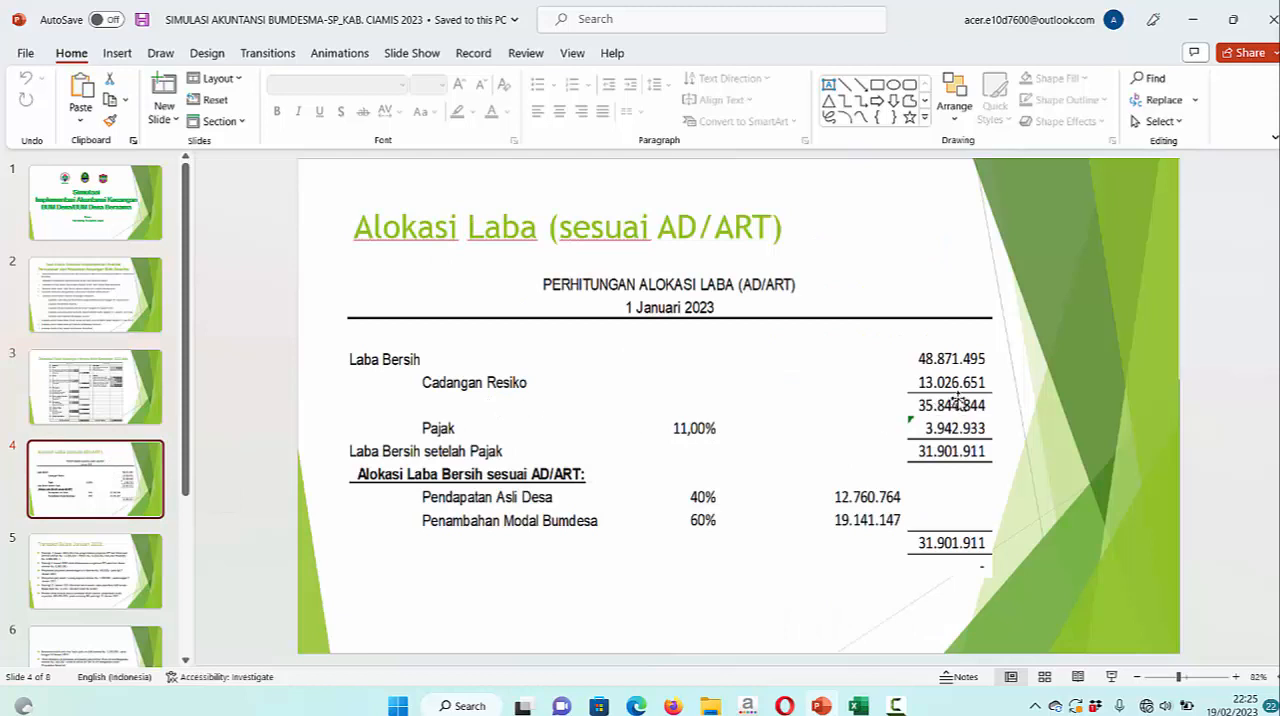
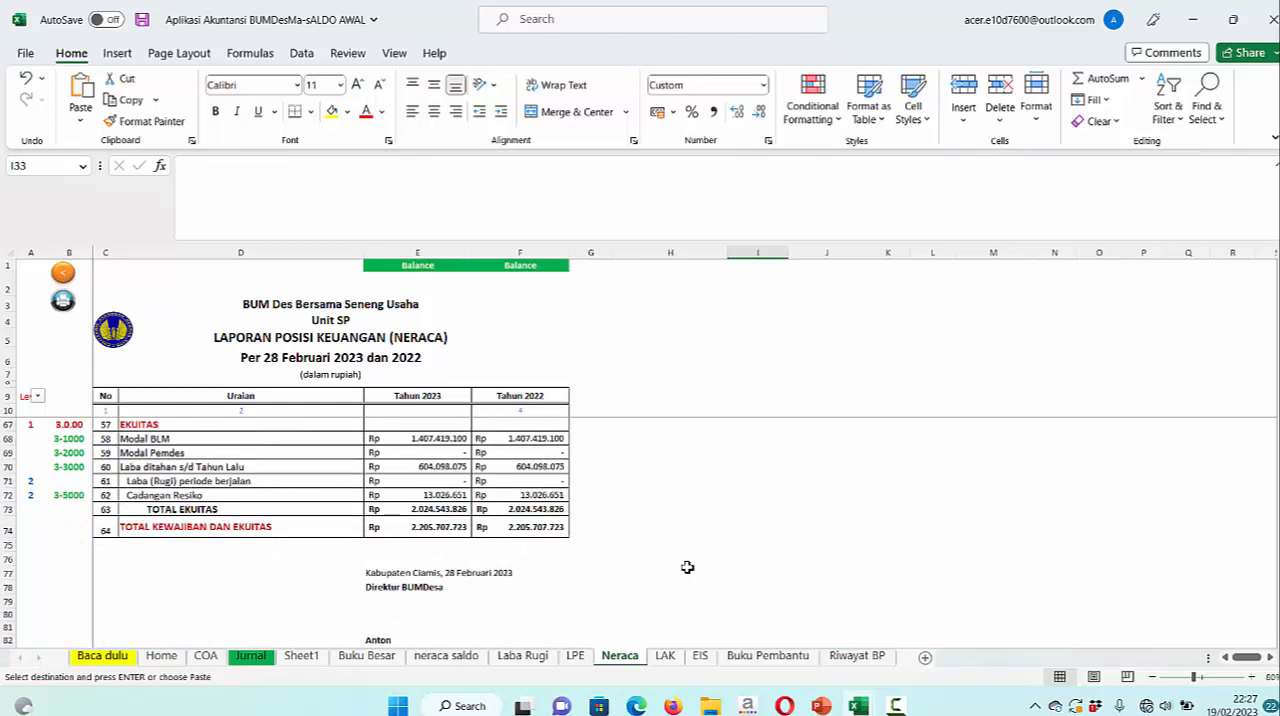
# Review the assets, liabilities and equity on the Neraca sheet alongside the equity changes on the LPE sheet
pyautogui.scroll(15, 687, 567)
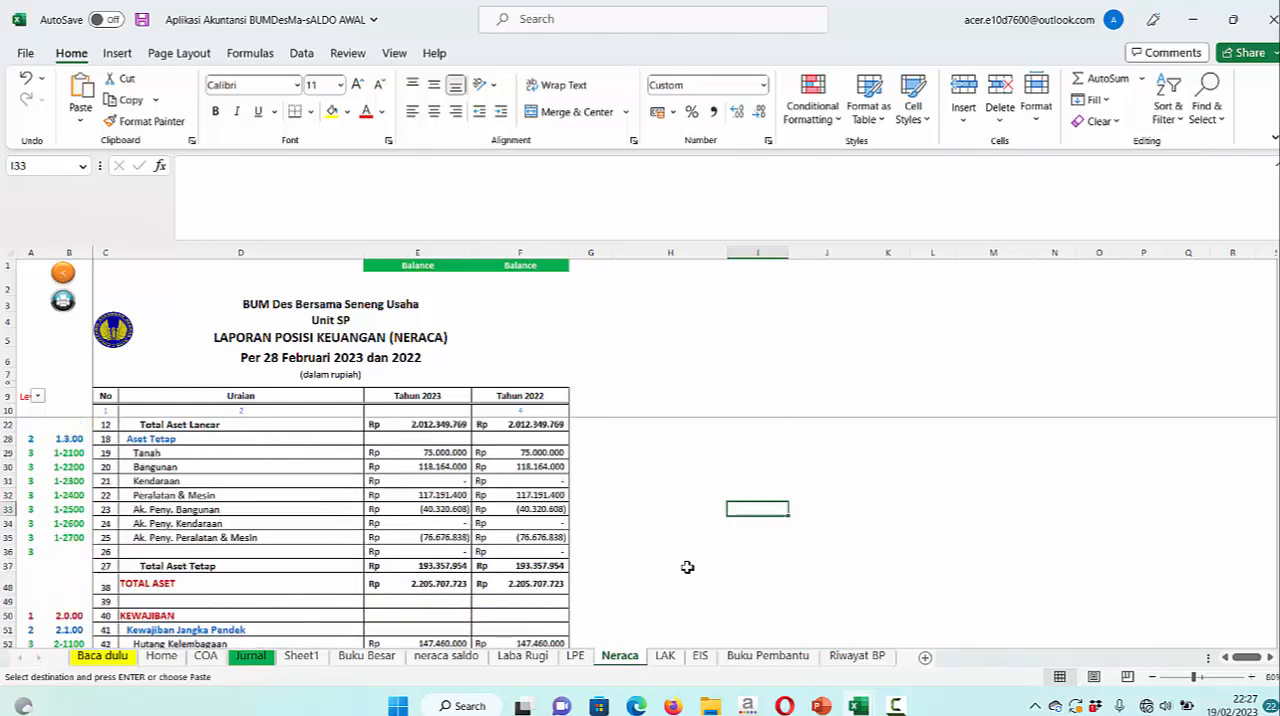
pyautogui.click(576, 658)
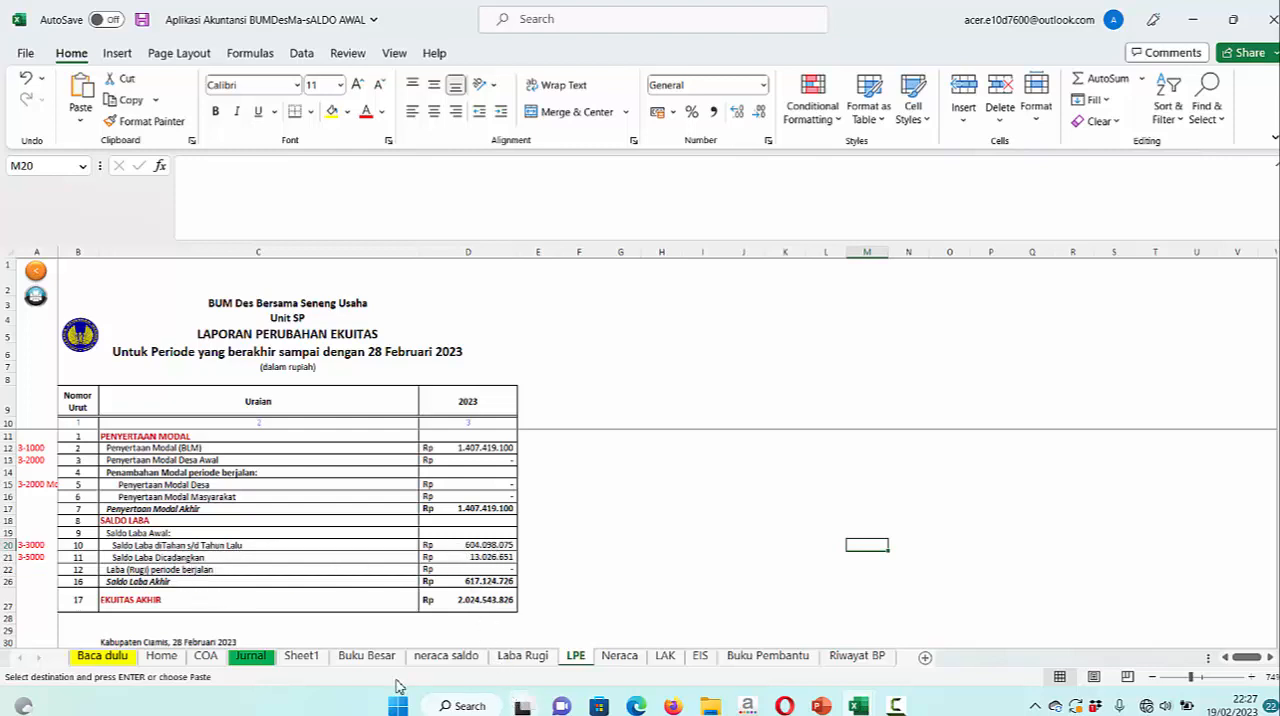
pyautogui.click(619, 656)
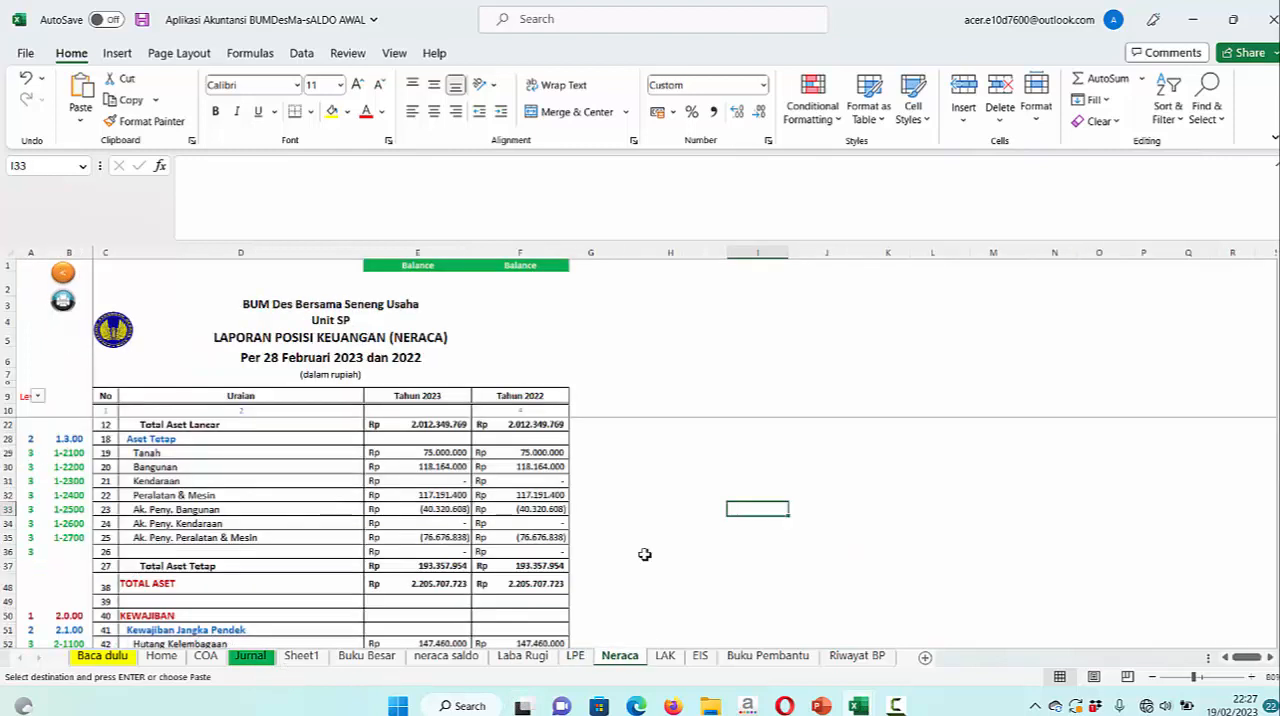
pyautogui.scroll(-12, 644, 554)
pyautogui.scroll(-5, 640, 560)
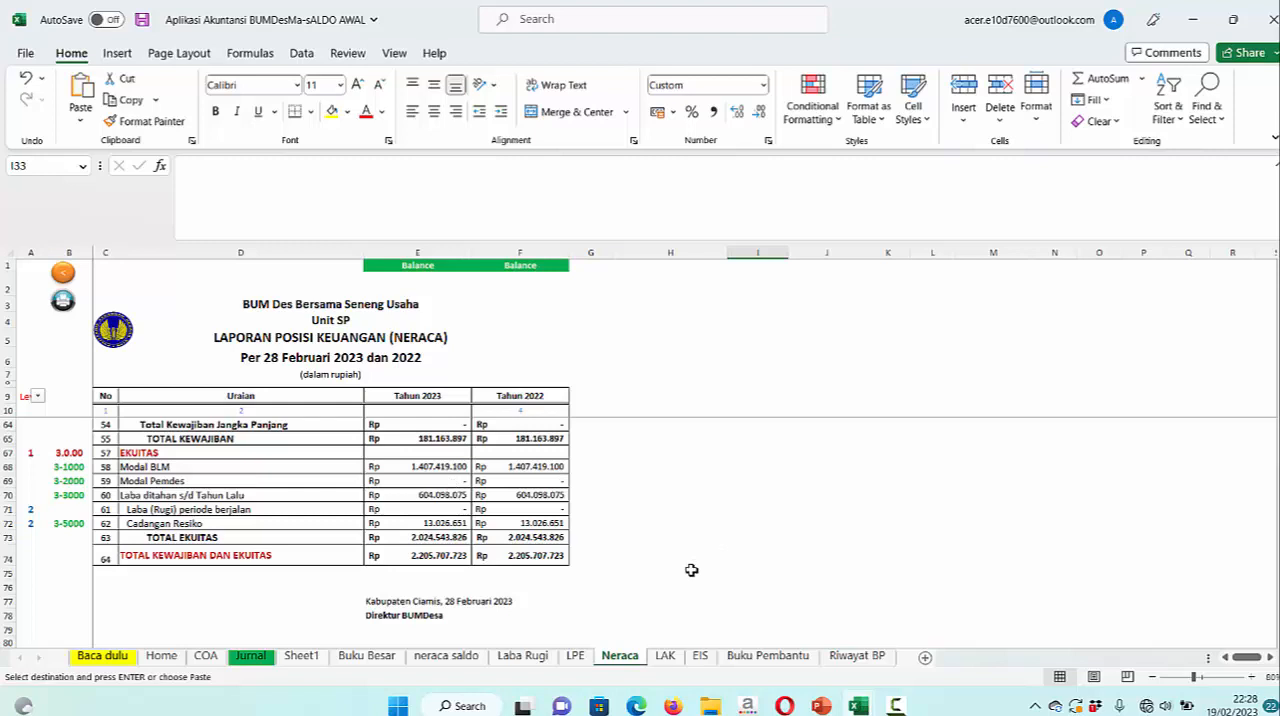
pyautogui.scroll(6, 691, 570)
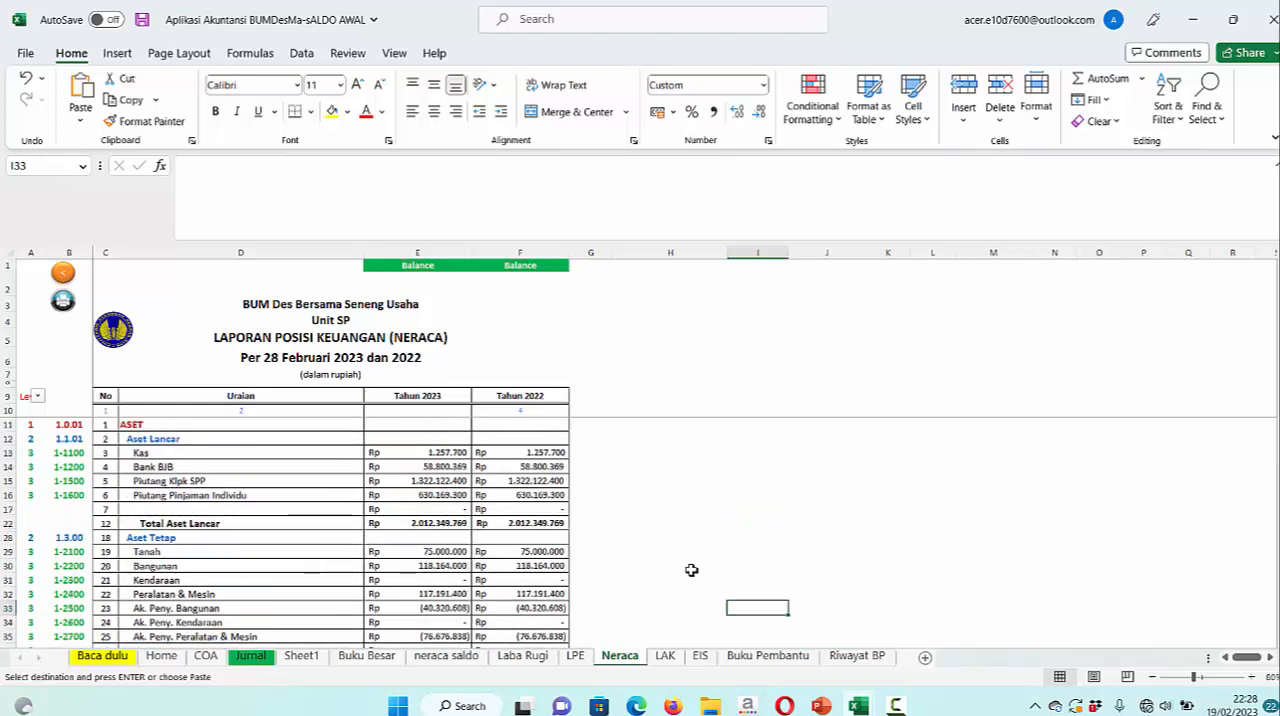
pyautogui.scroll(-2, 691, 517)
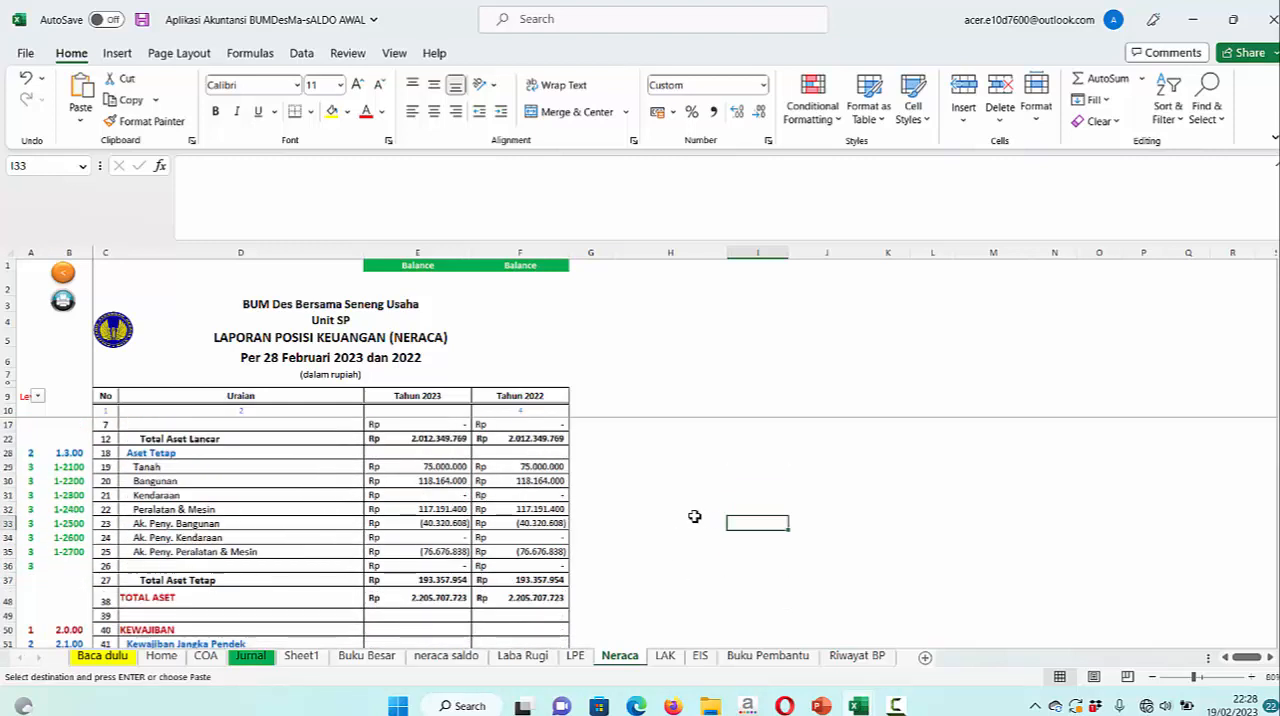
pyautogui.scroll(-2, 694, 516)
pyautogui.scroll(2, 694, 516)
pyautogui.scroll(-3, 694, 516)
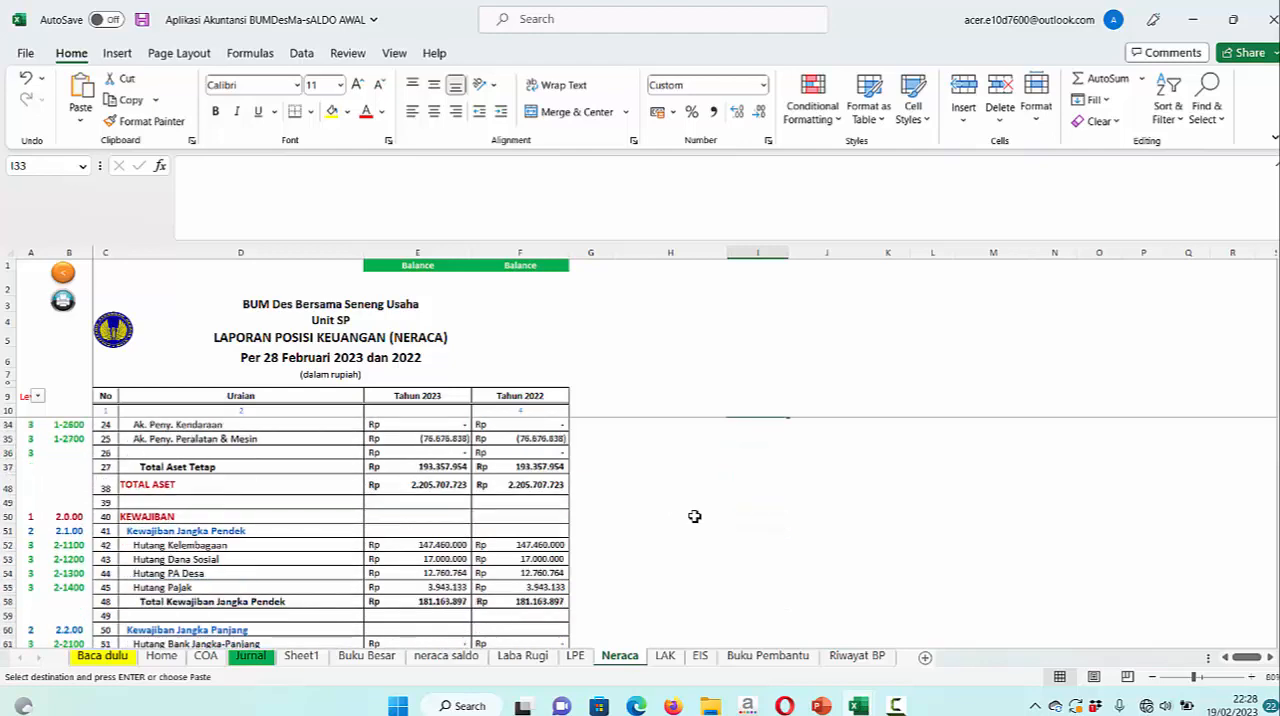
# Preview the Neraca sheet for printing, compare it with the December 2022 balance sheet slide in PowerPoint, and close the preview in Excel
pyautogui.hotkey('ctrl', 'p')
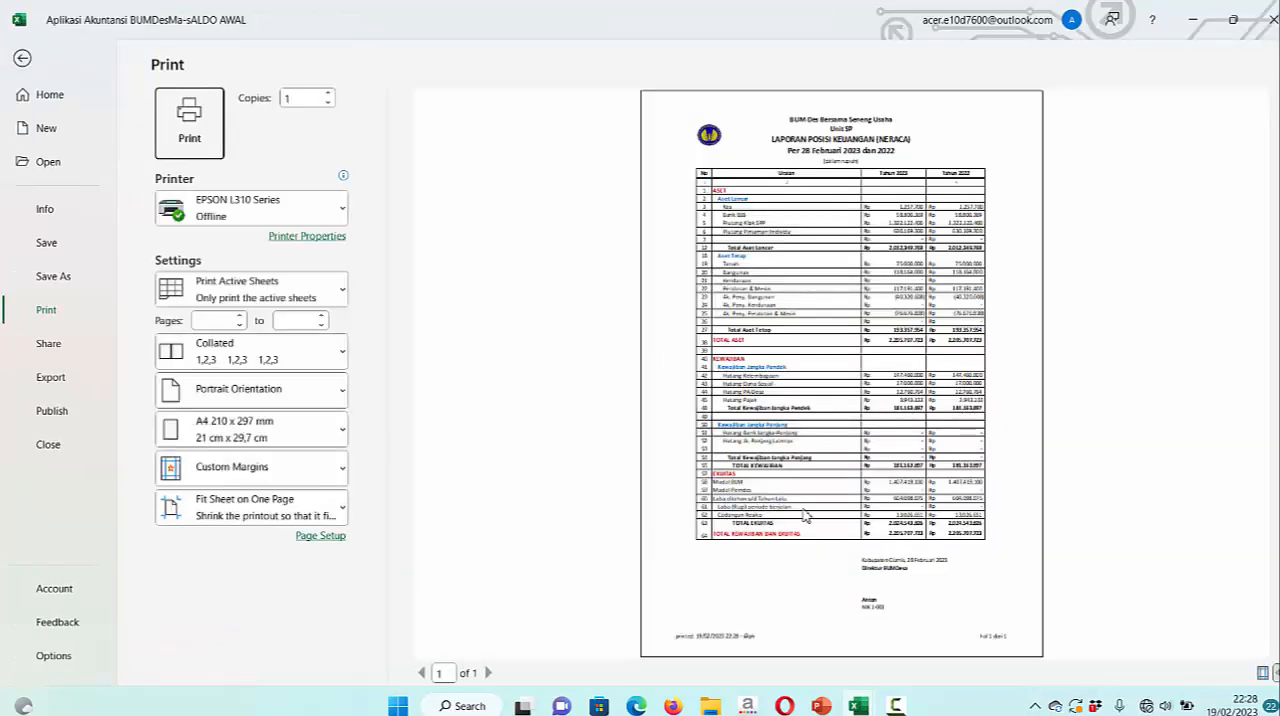
pyautogui.hotkey('alt', 'Tab')
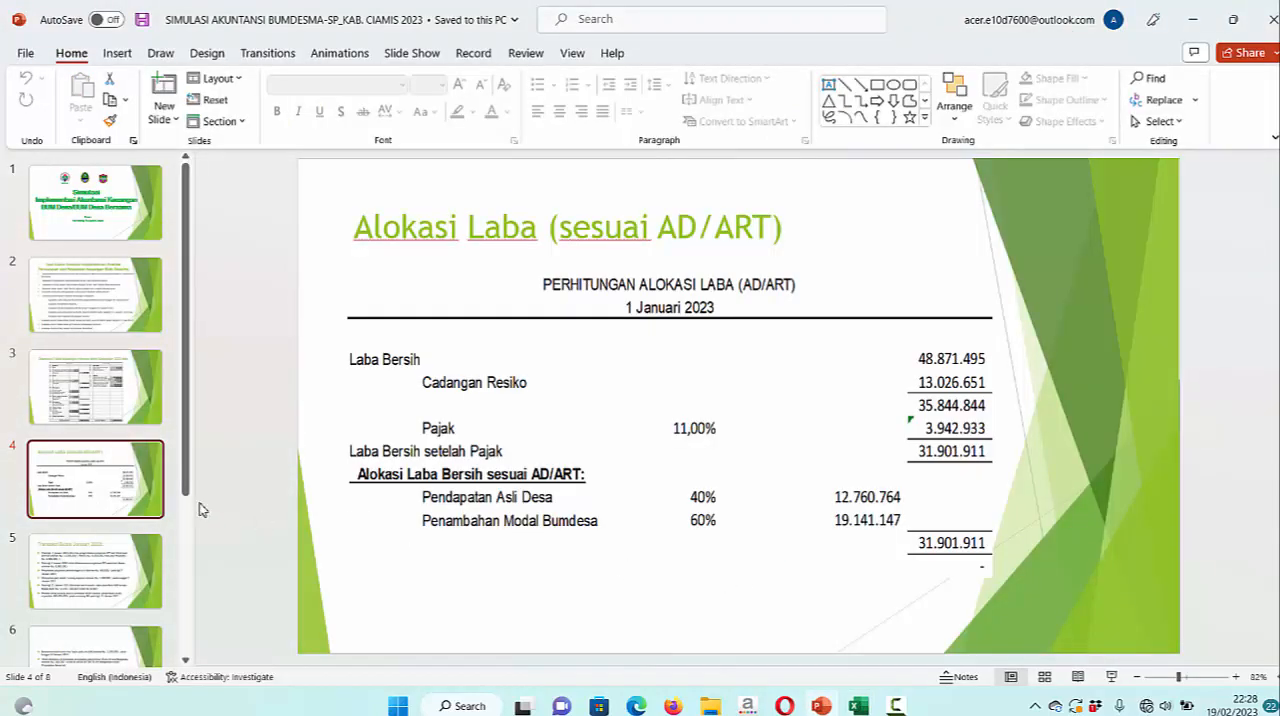
pyautogui.click(129, 391)
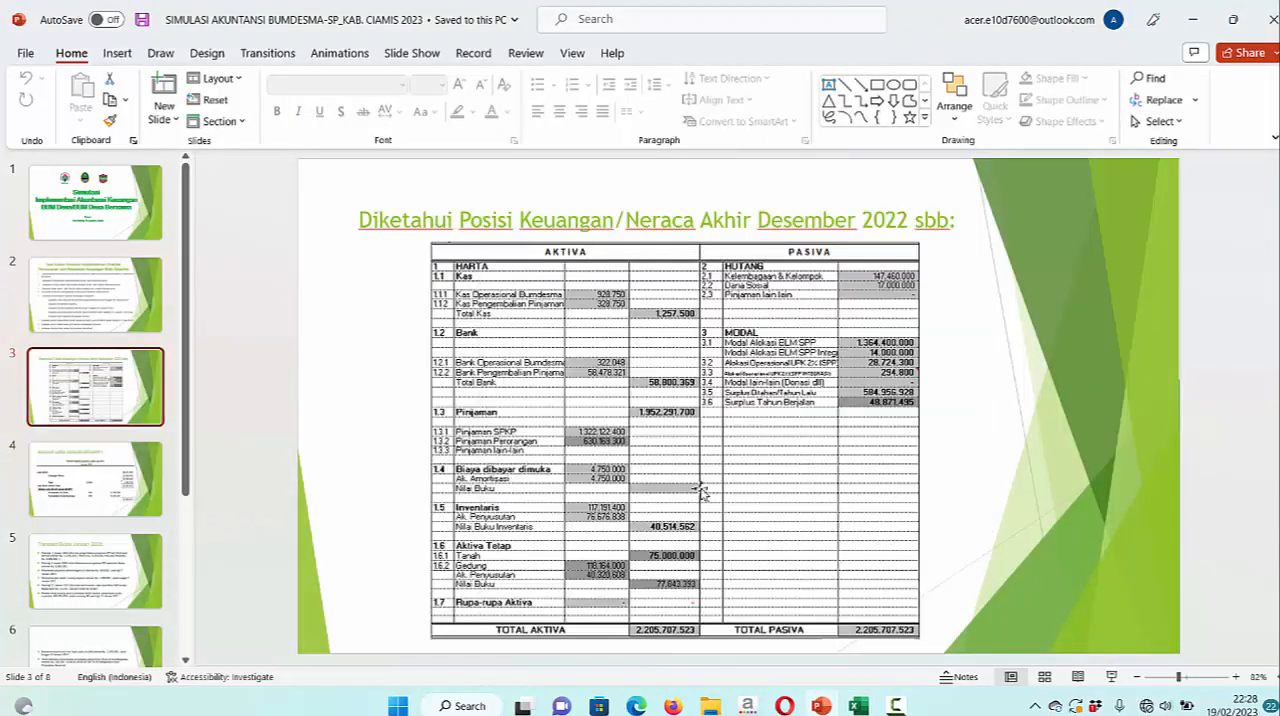
pyautogui.moveTo(858, 705)
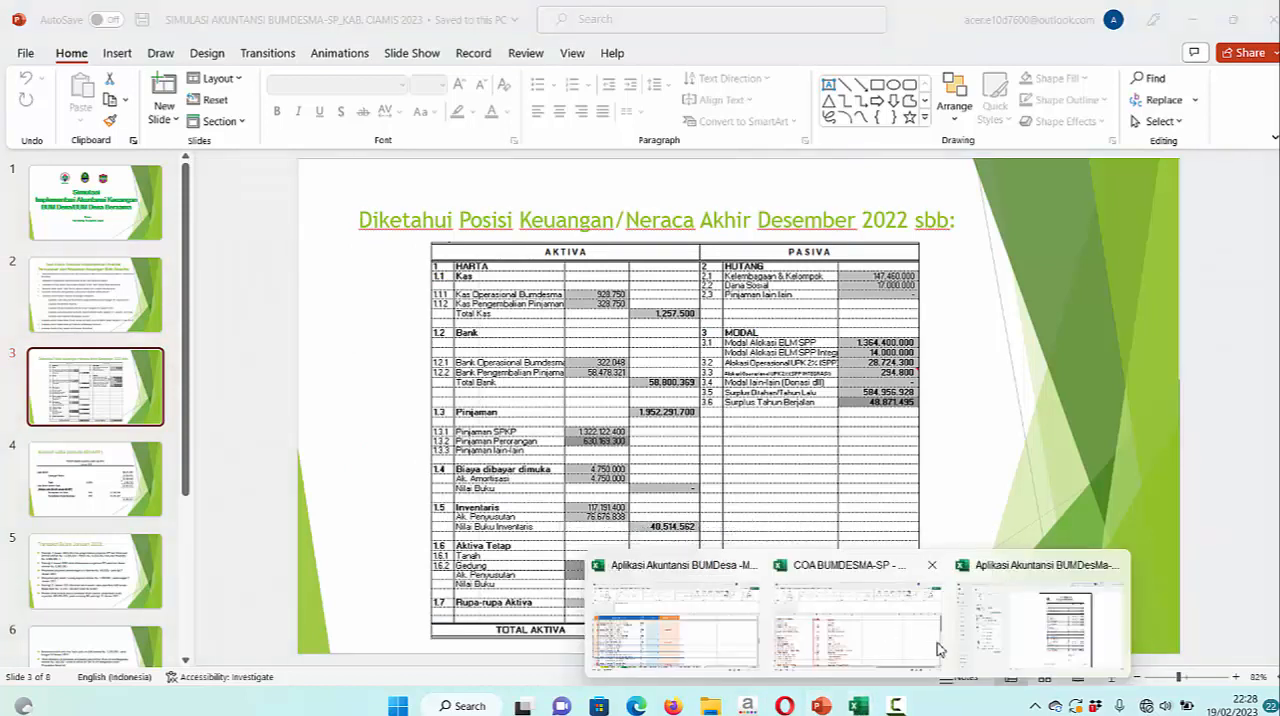
pyautogui.click(1052, 630)
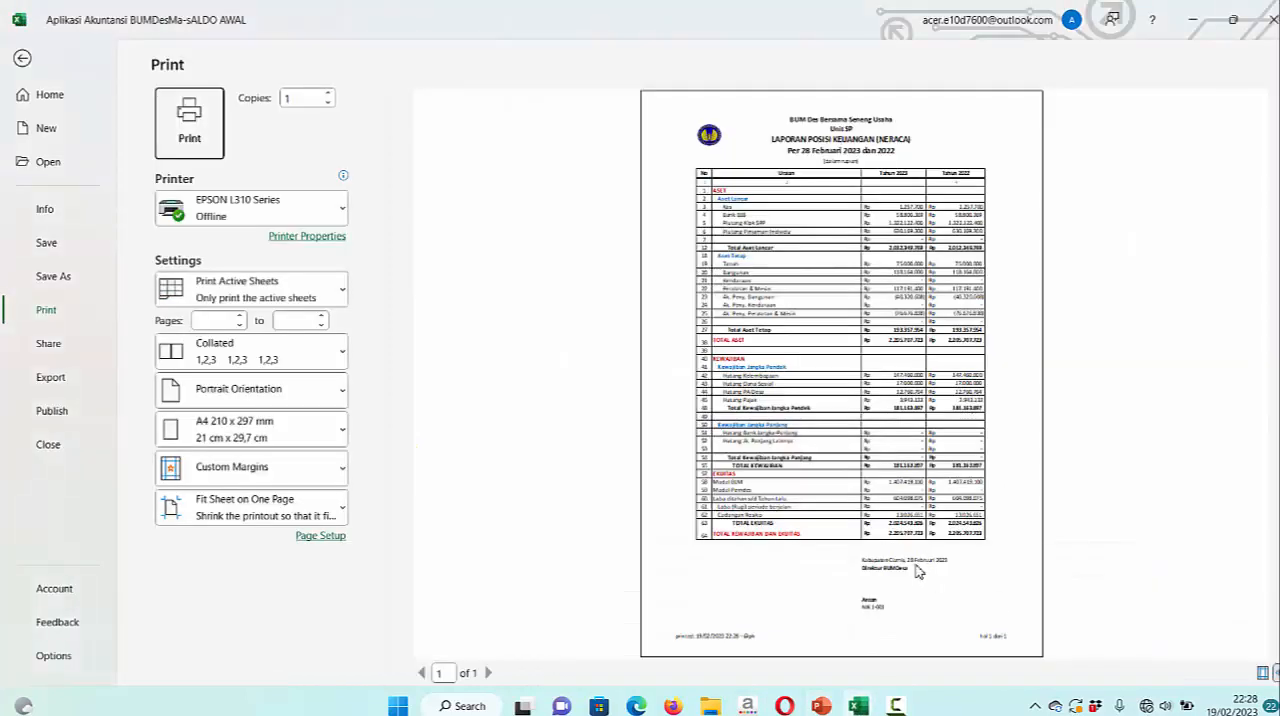
pyautogui.press('Escape')
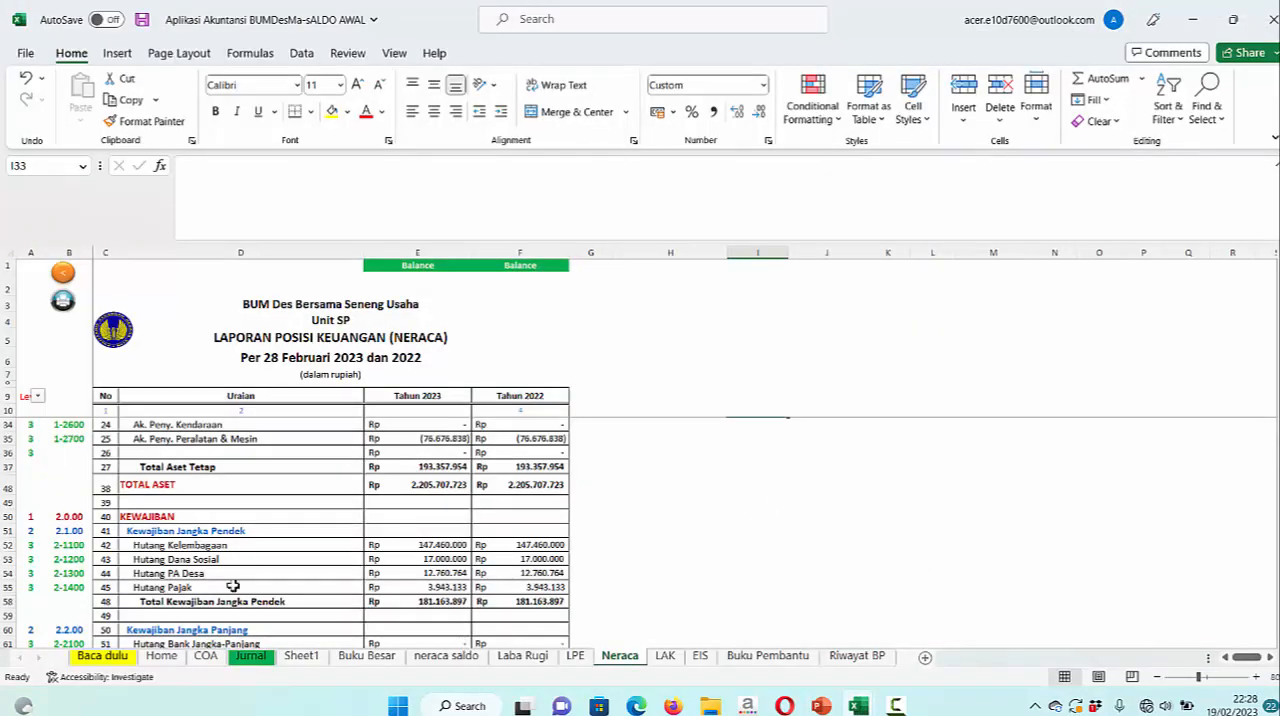
# Review the opening balance entries on the Jurnal sheet down to the empty rows below 3-5000 Cadangan Resiko
pyautogui.click(254, 663)
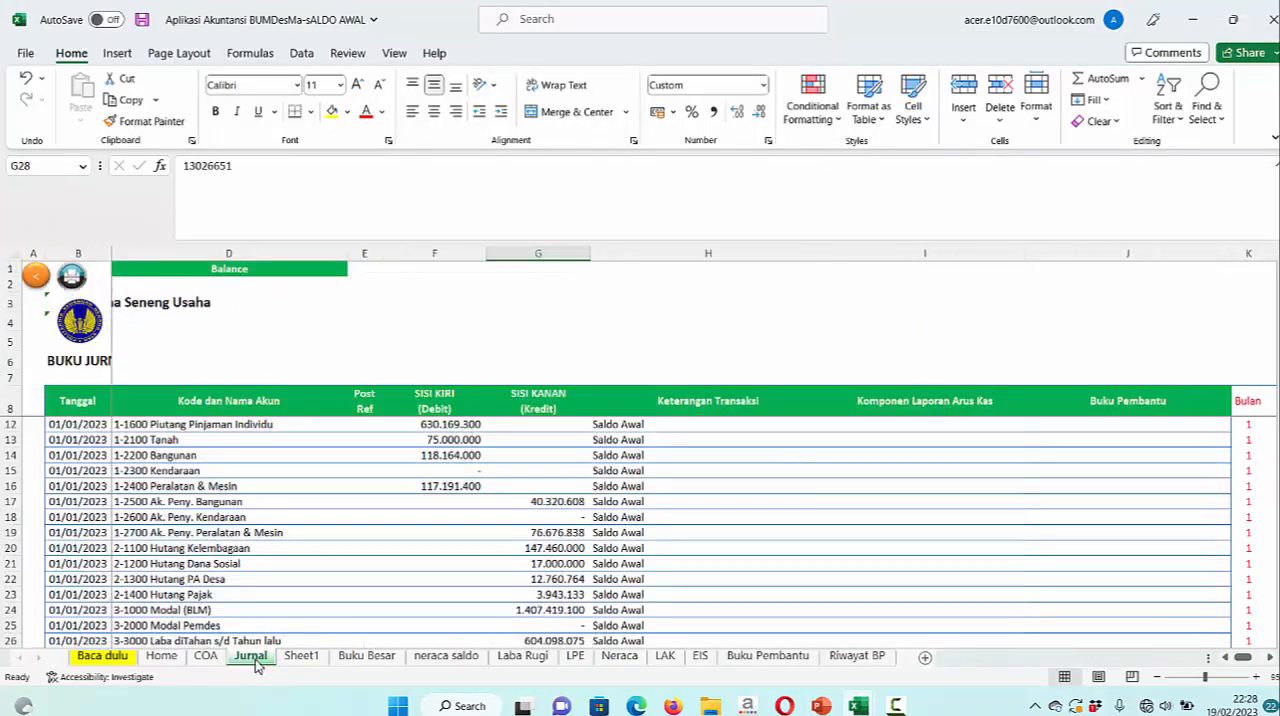
pyautogui.scroll(-2, 480, 541)
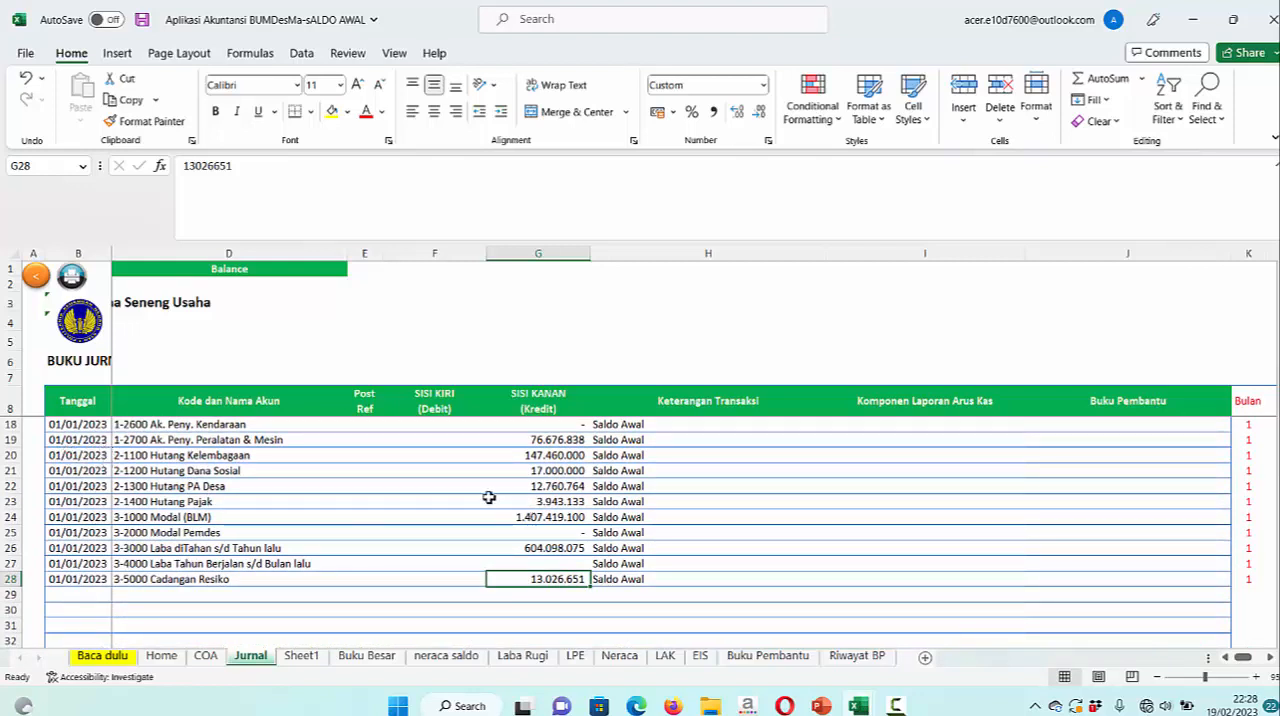
pyautogui.scroll(2, 486, 498)
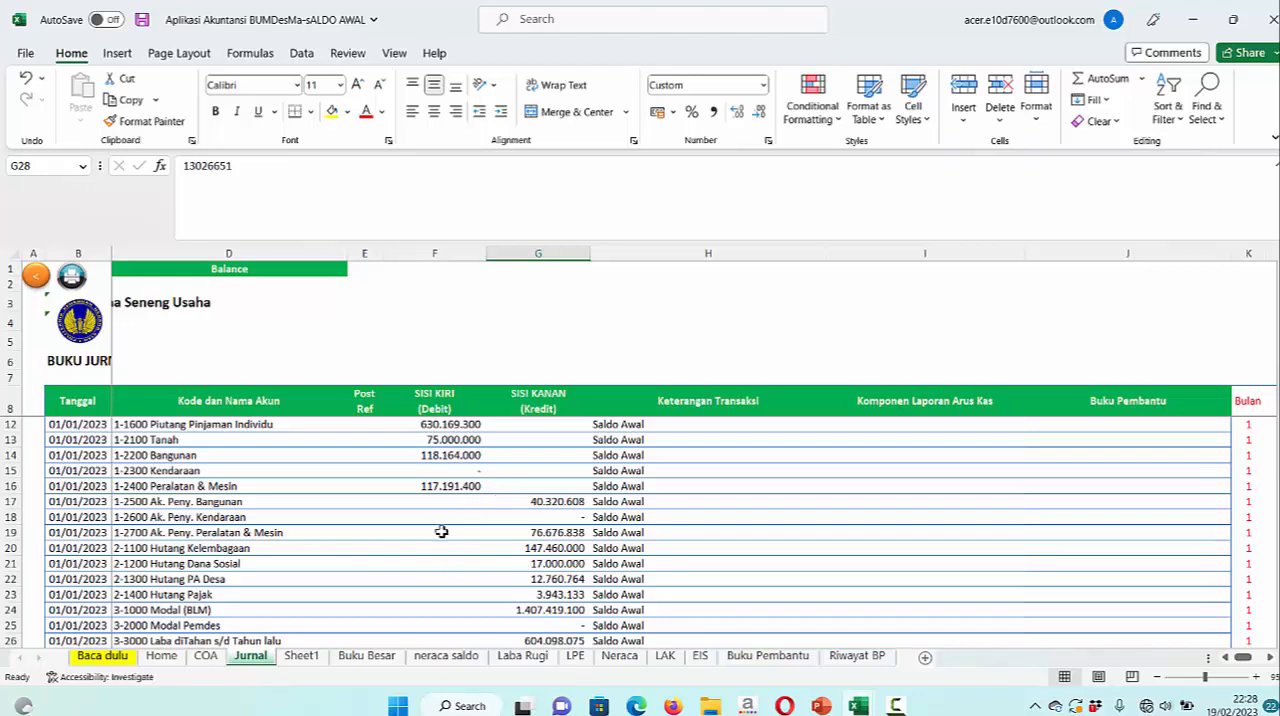
pyautogui.scroll(-2, 439, 532)
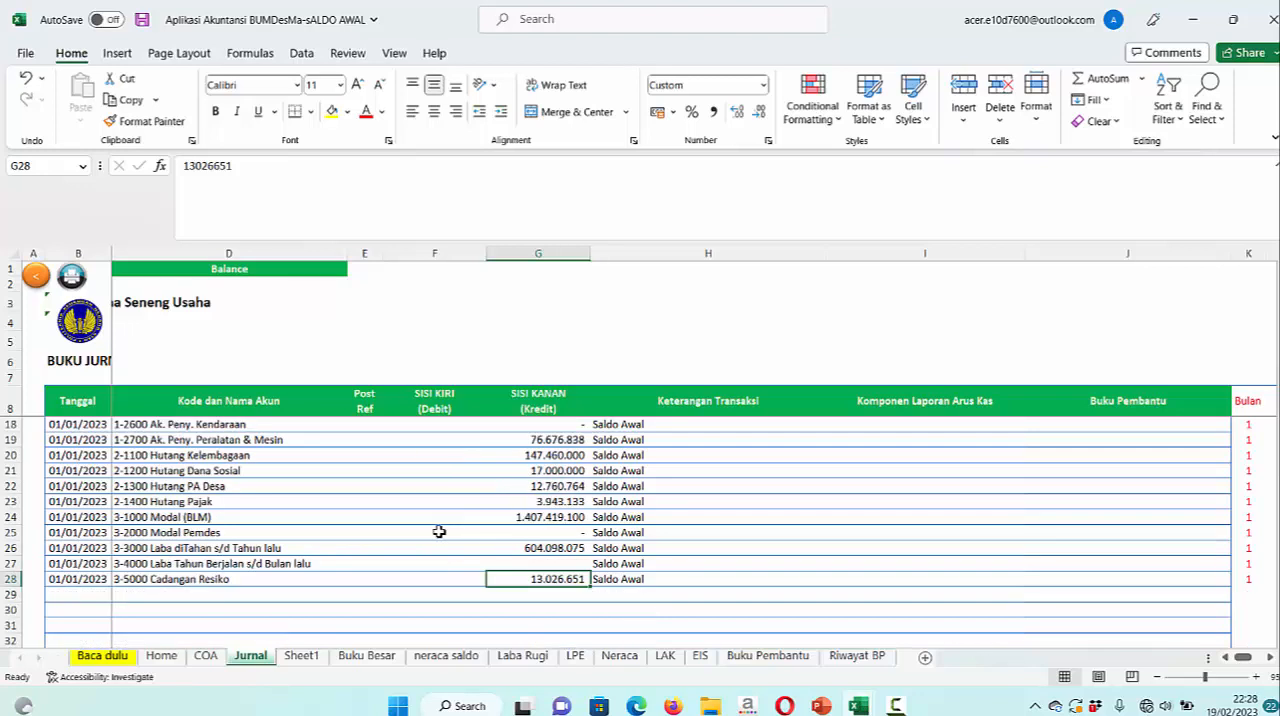
pyautogui.click(100, 611)
pyautogui.scroll(-1, 274, 612)
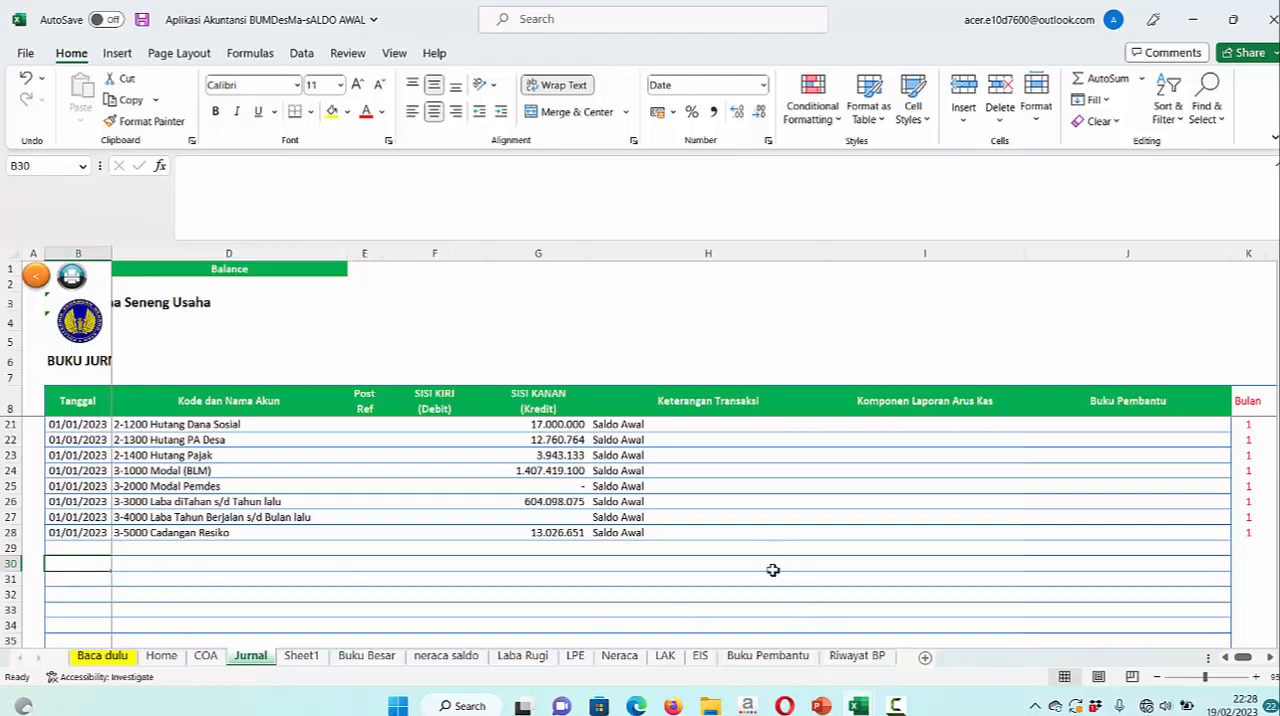
# Read the Transaksi Bulan Januari 2023 slide in PowerPoint, highlight the group name Delima, and return to the accounting workbook in Excel
pyautogui.doubleClick(821, 707)
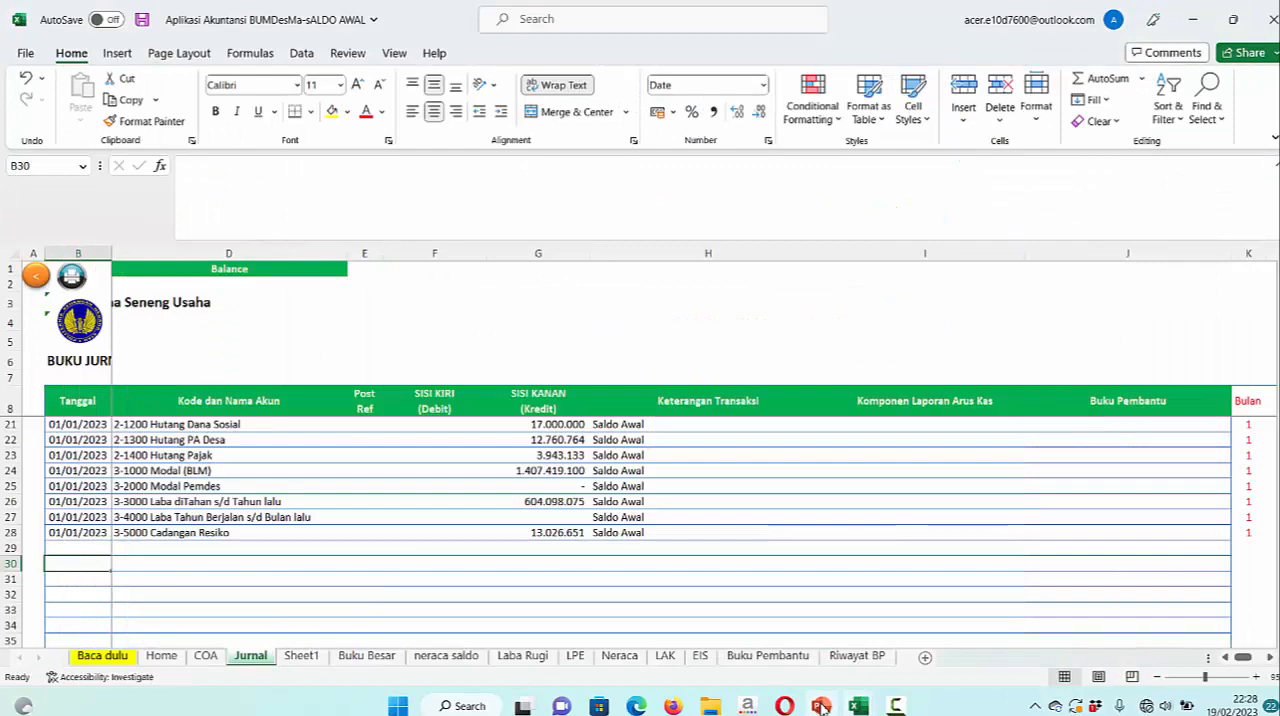
pyautogui.click(821, 707)
pyautogui.click(104, 573)
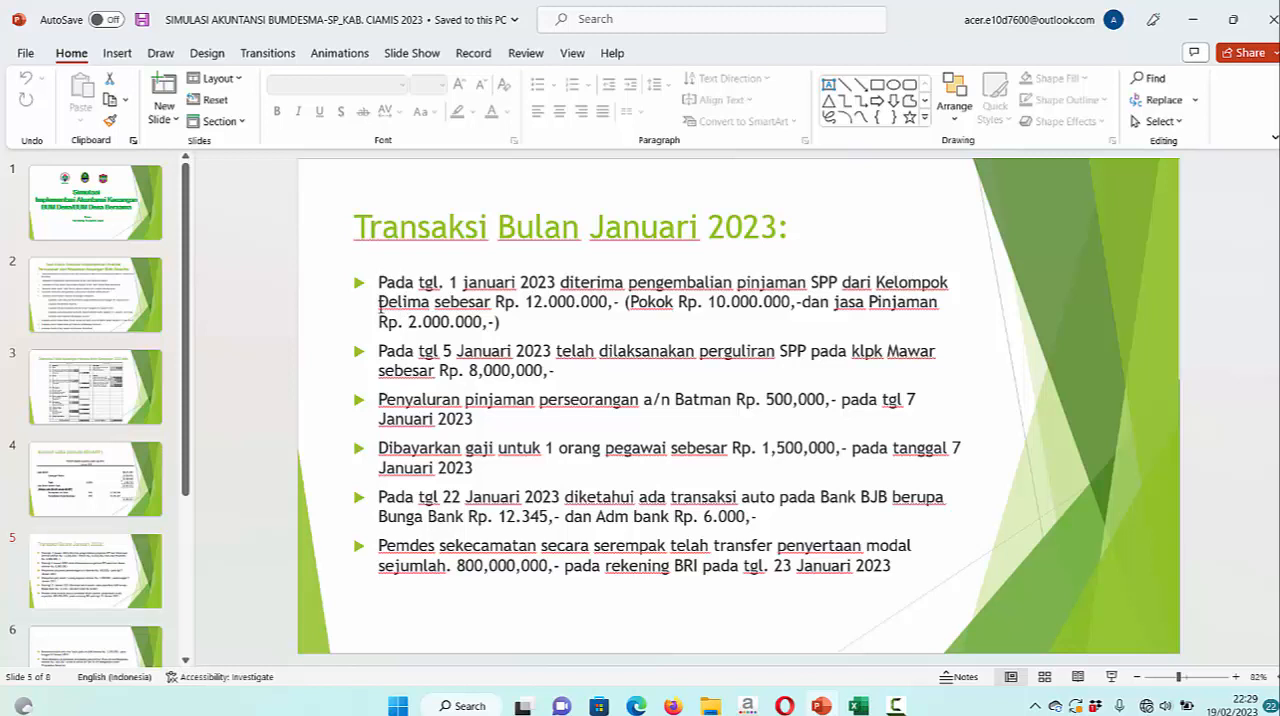
pyautogui.moveTo(381, 306); pyautogui.dragTo(430, 306)
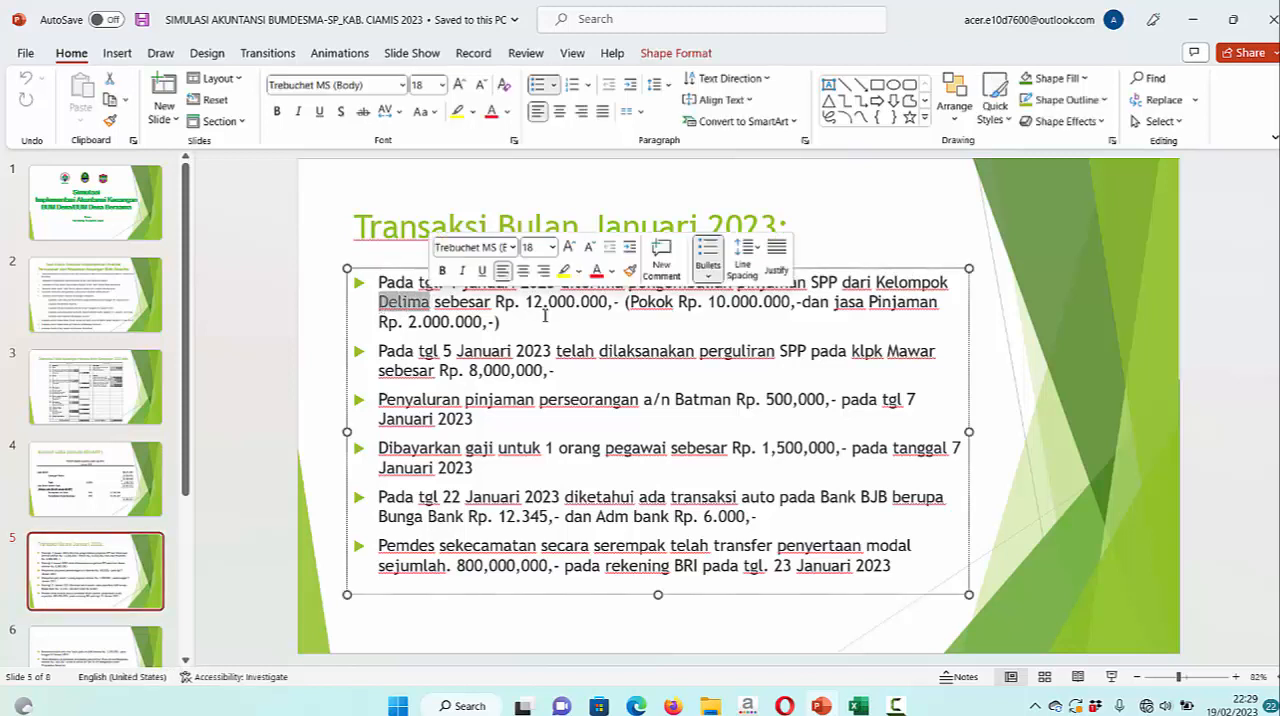
pyautogui.click(858, 706)
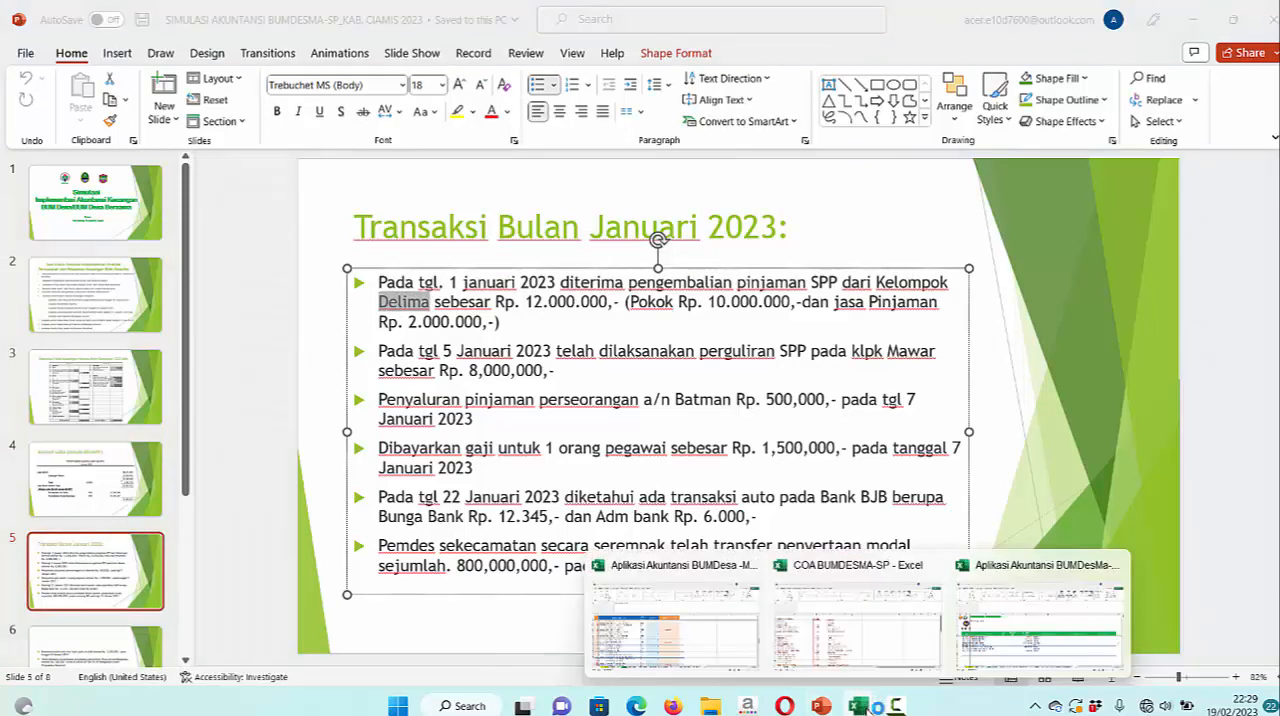
pyautogui.click(985, 662)
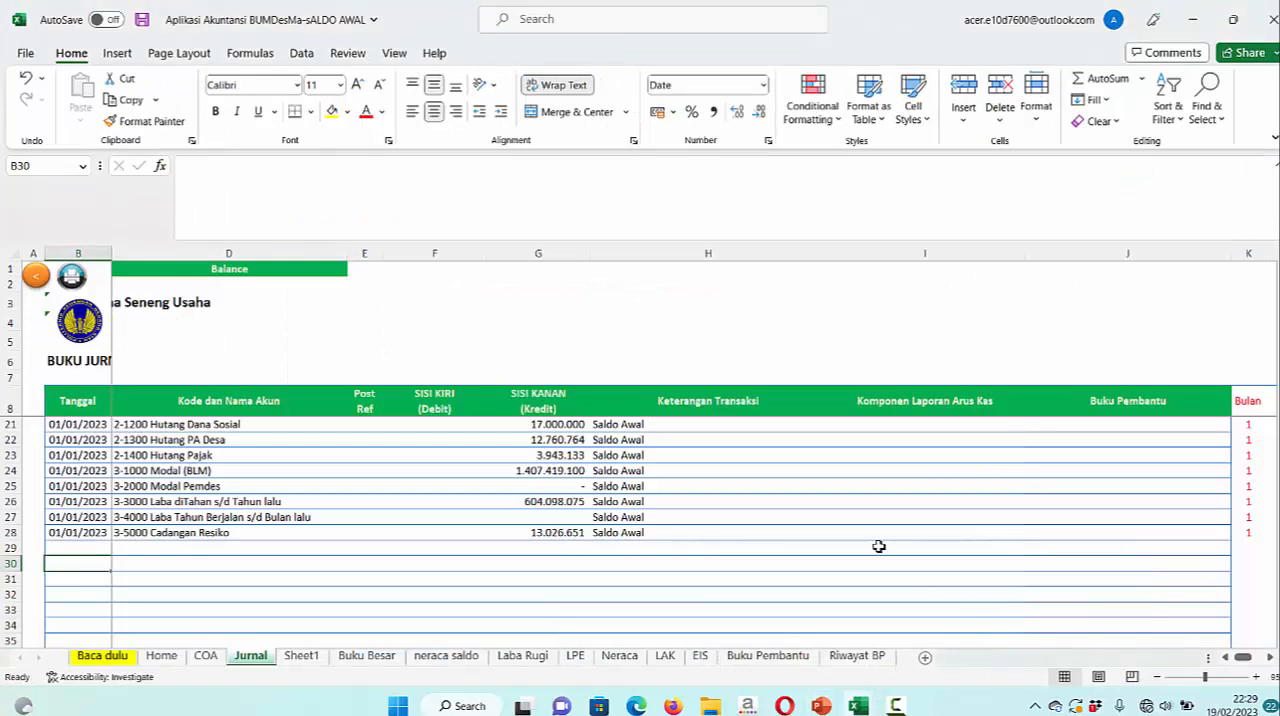
# Examine the Buku Pembantu sheet: the Kelompok Delima balance formula, the receivable groups, the individual borrowers and the summary balances
pyautogui.click(767, 656)
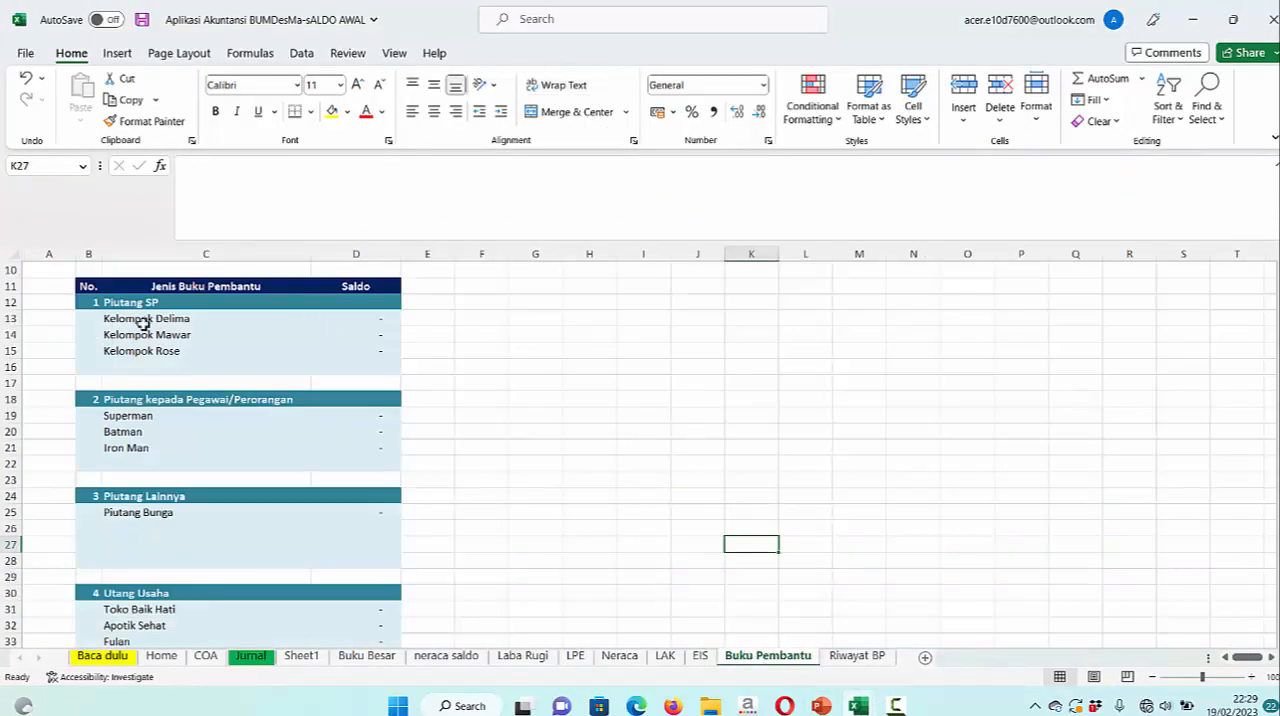
pyautogui.click(383, 319)
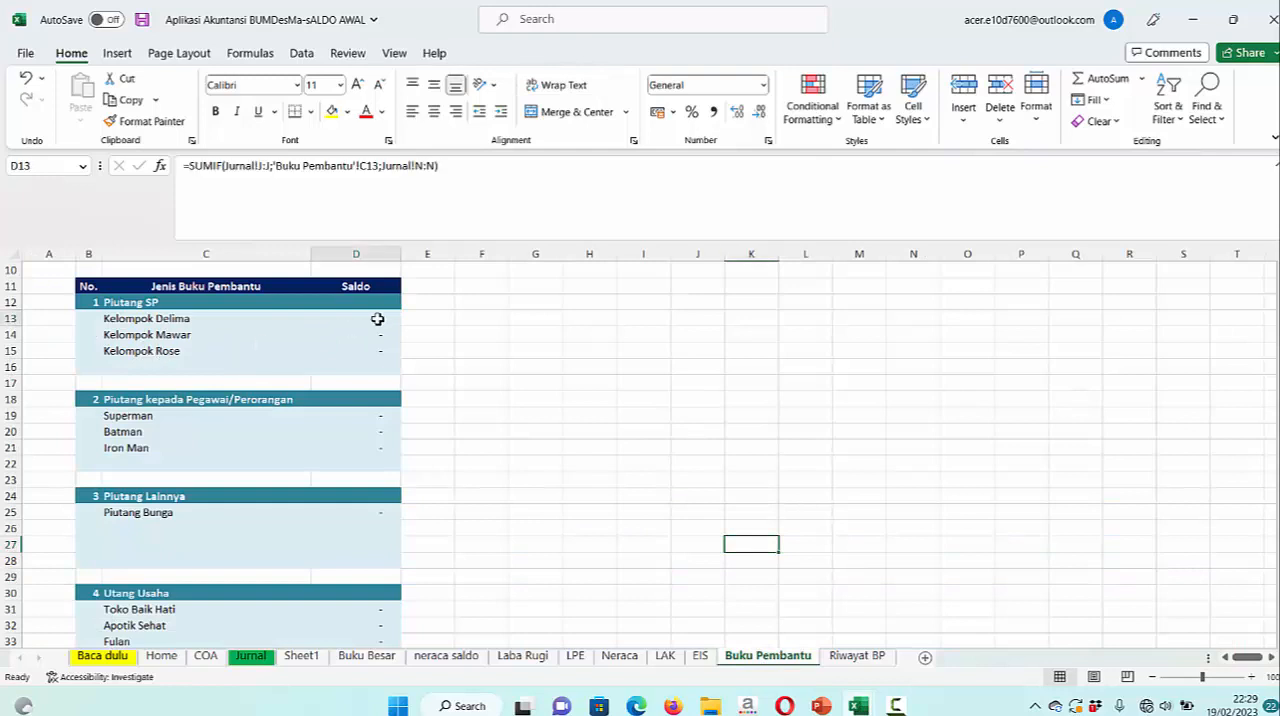
pyautogui.click(536, 365)
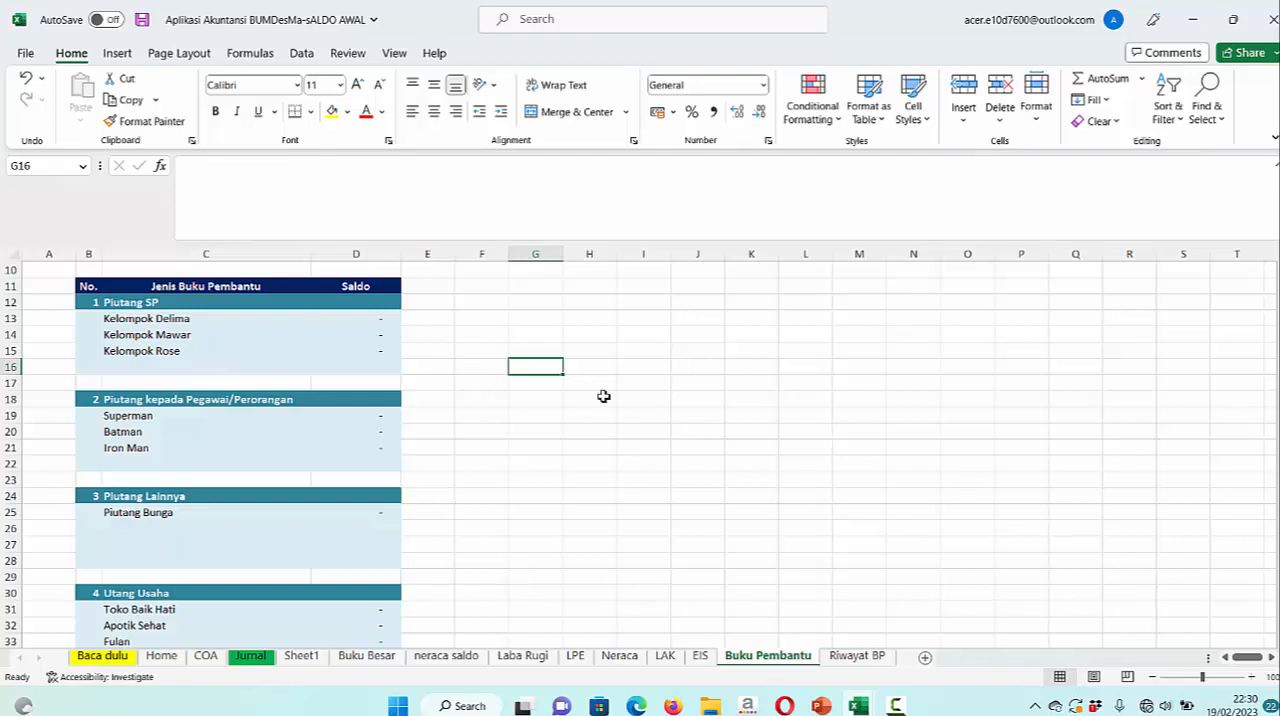
pyautogui.scroll(-1, 585, 400)
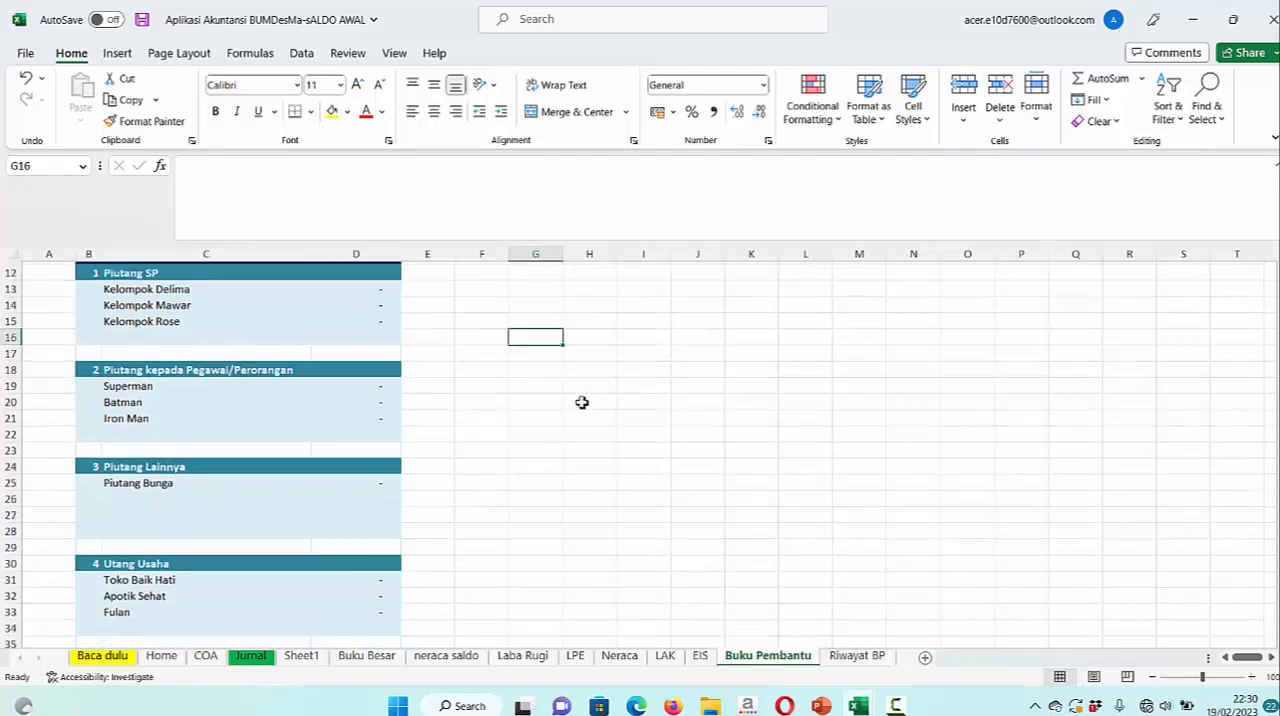
pyautogui.scroll(3, 562, 490)
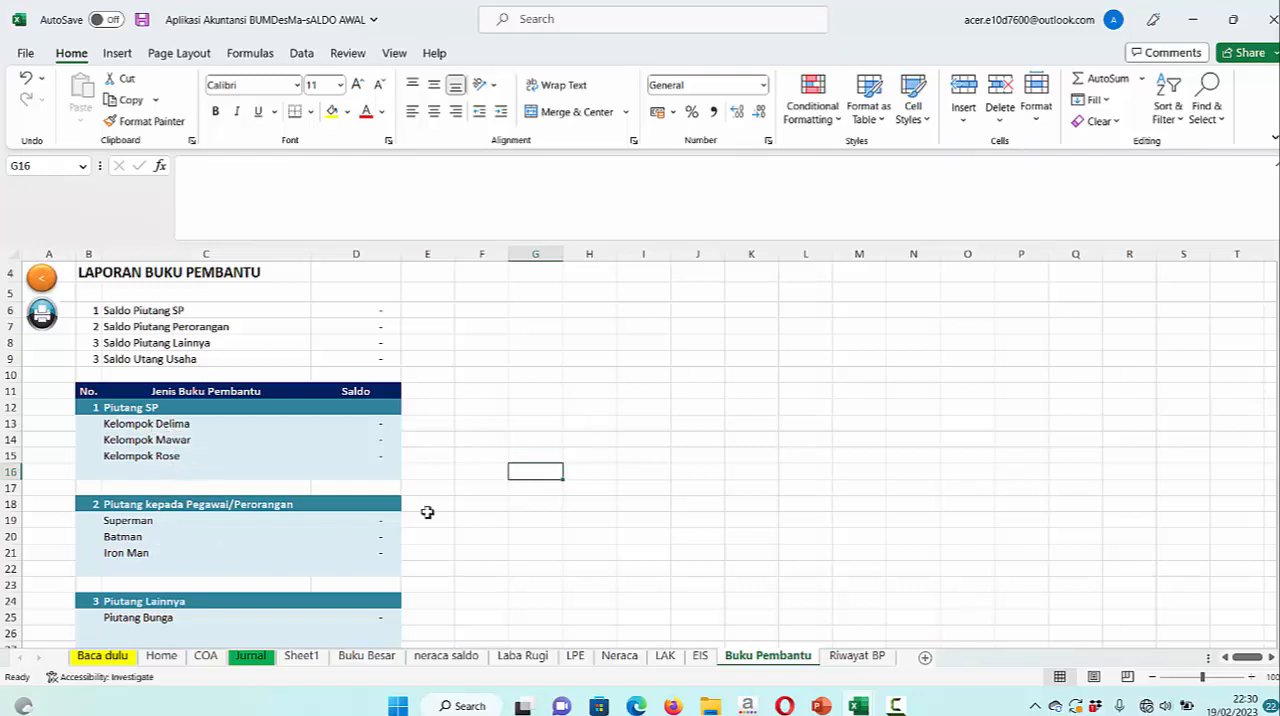
pyautogui.click(146, 522)
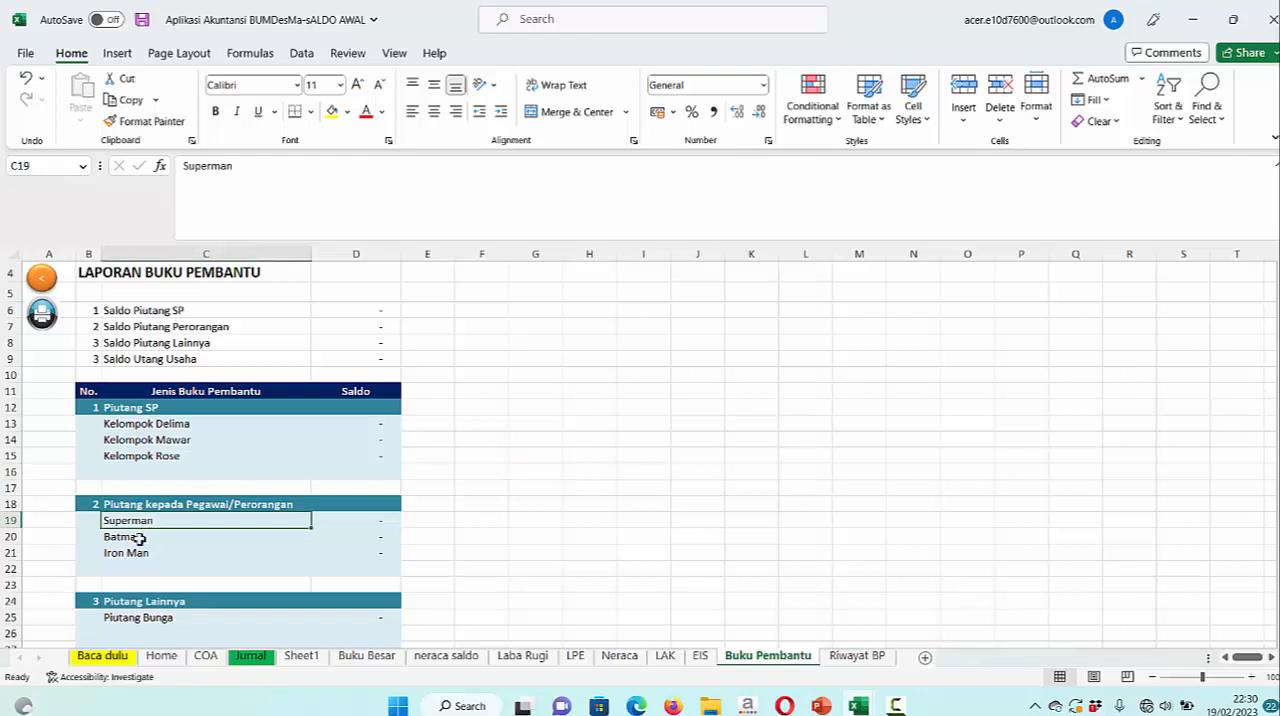
pyautogui.click(138, 537)
pyautogui.click(136, 555)
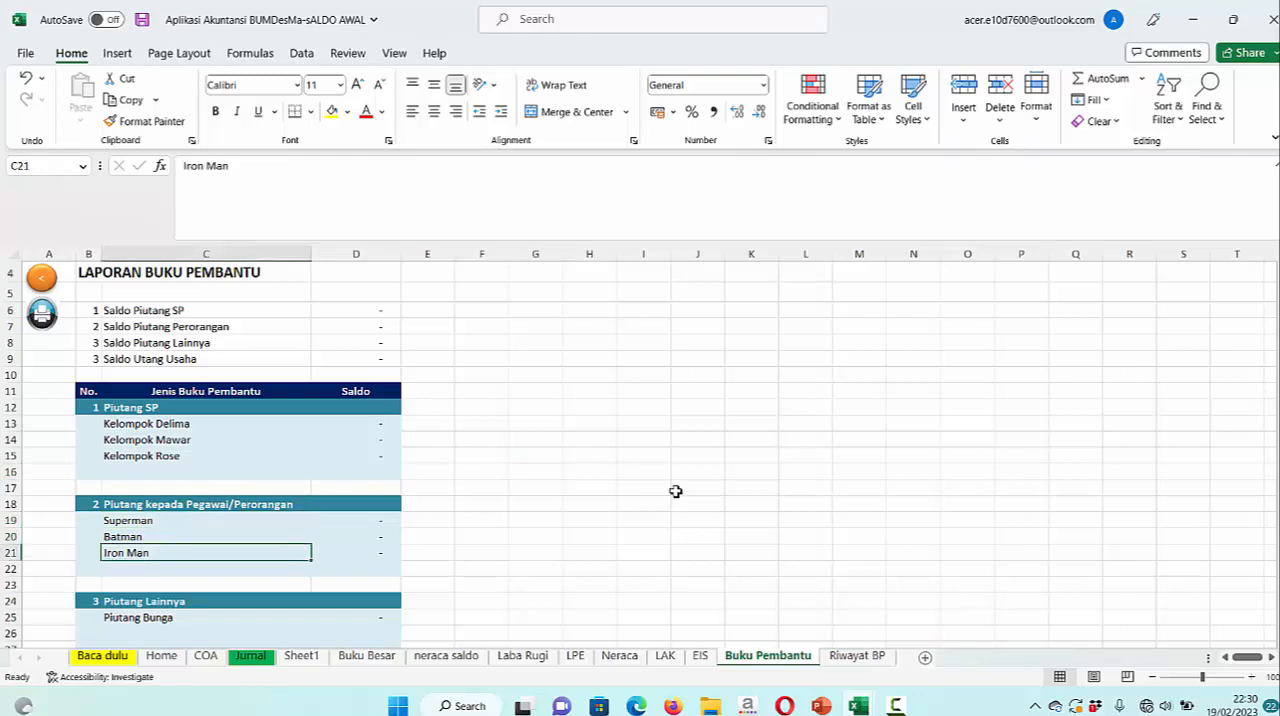
pyautogui.scroll(-2, 675, 493)
pyautogui.scroll(3, 675, 493)
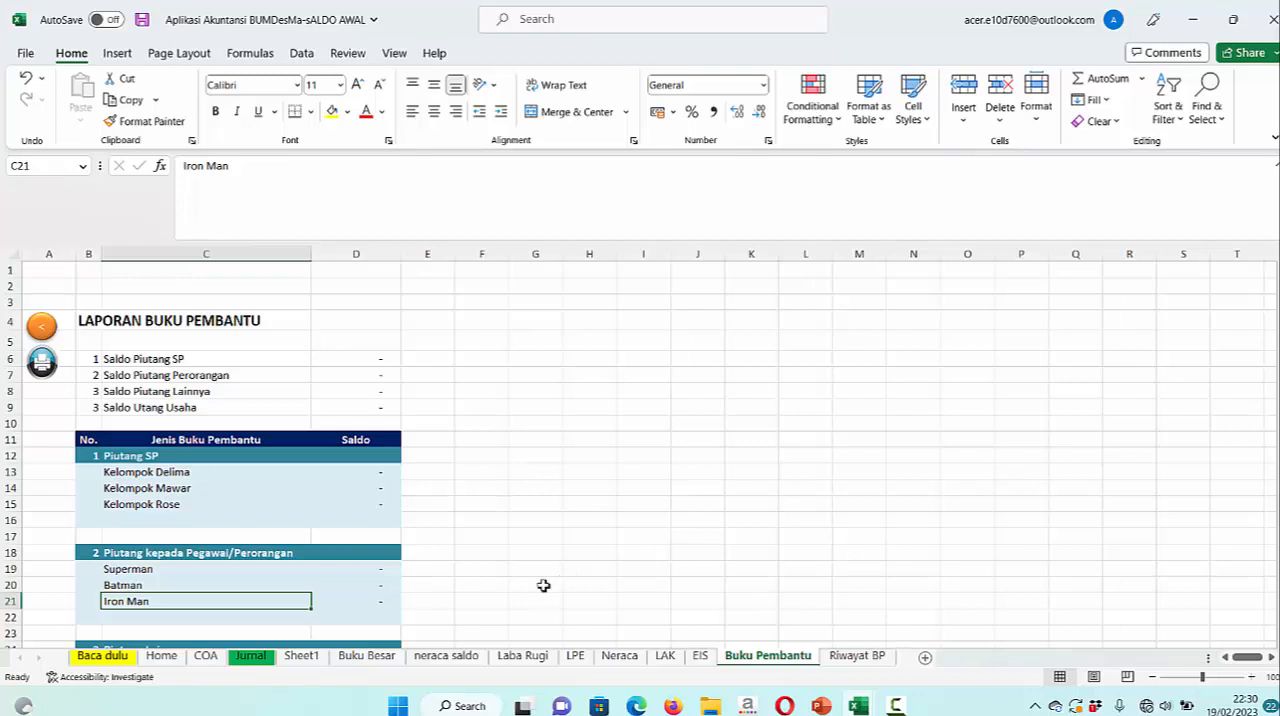
# Check the 1-1100 Kas ledger on Buku Besar, reread the Transaksi Bulan Januari 2023 slide in PowerPoint, and return to the Jurnal sheet in Excel
pyautogui.click(373, 662)
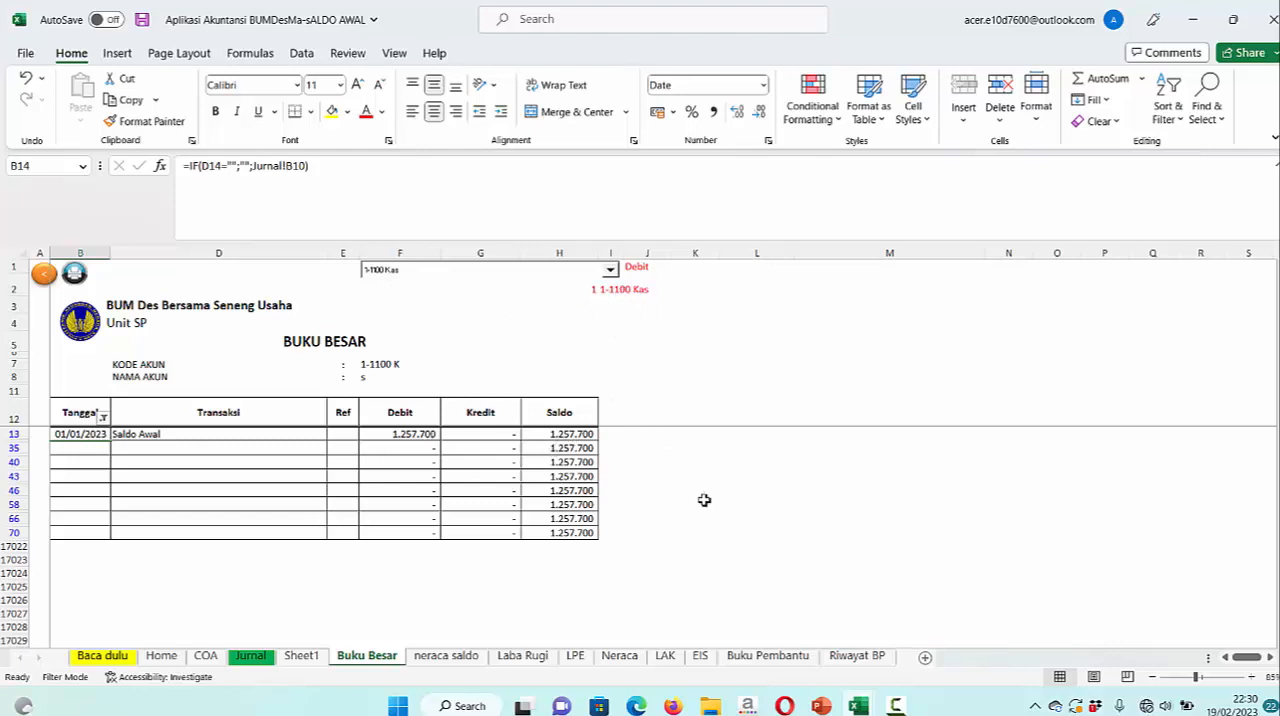
pyautogui.click(256, 657)
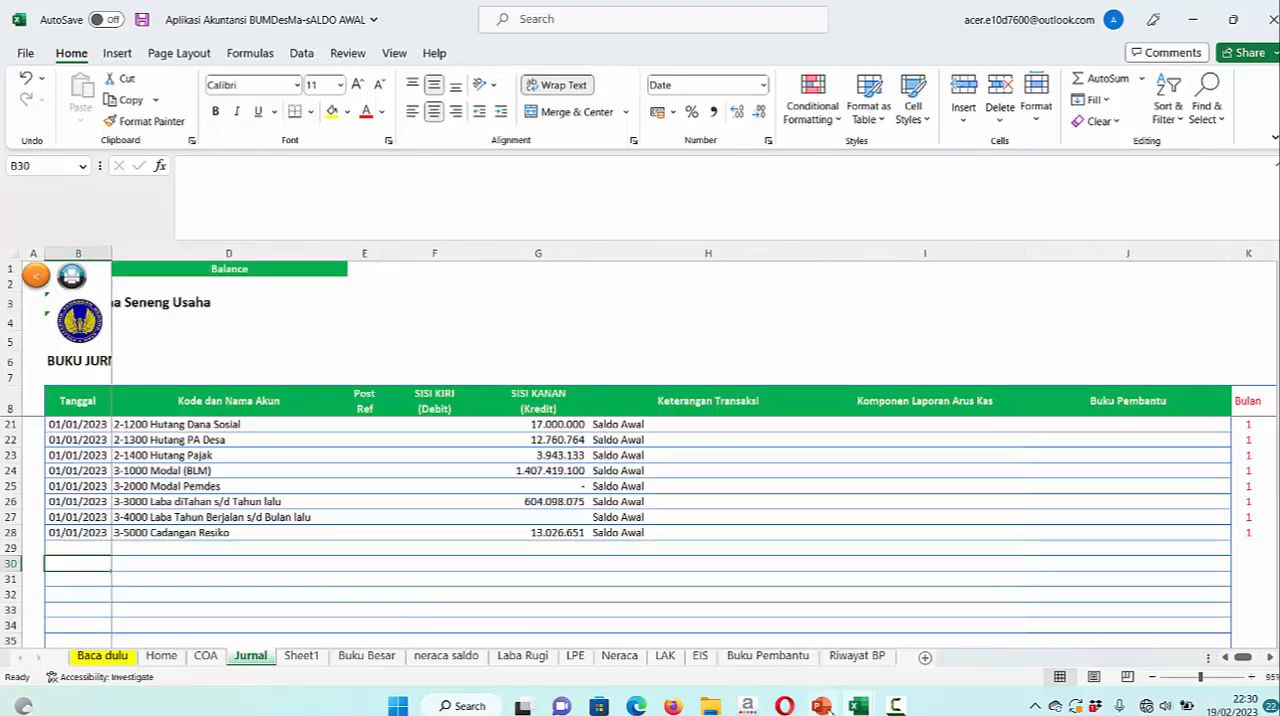
pyautogui.click(821, 706)
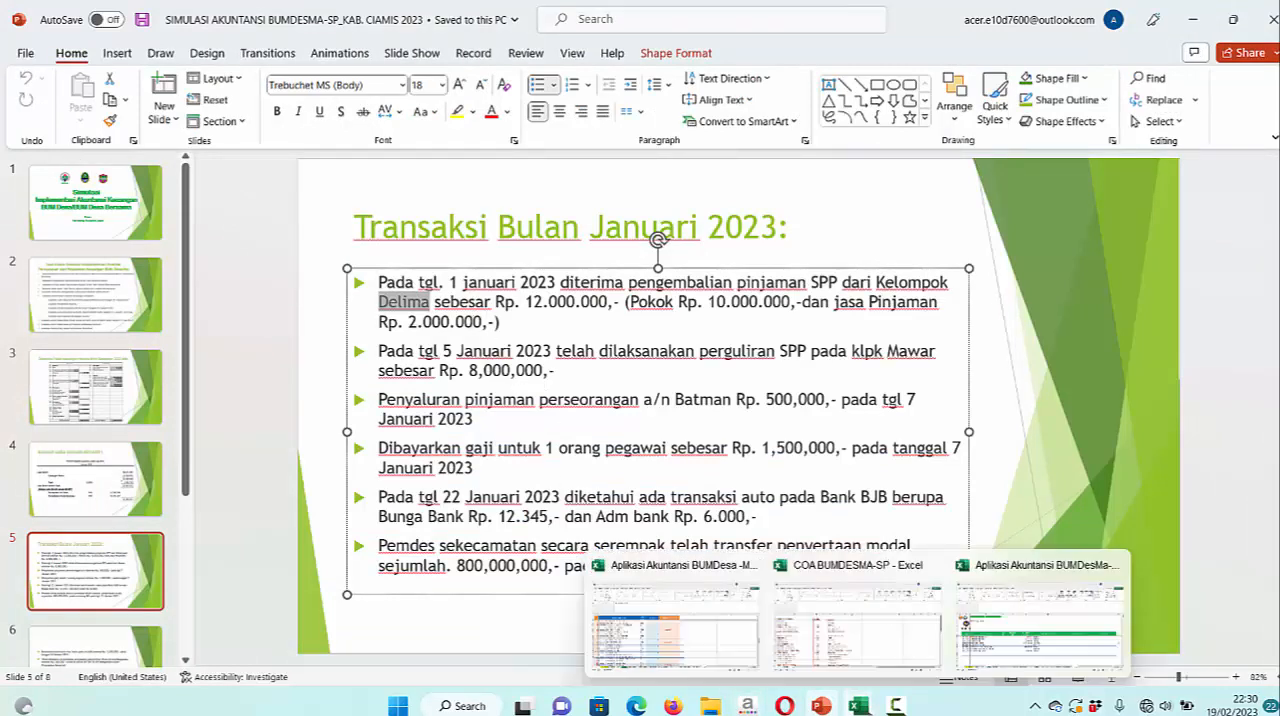
pyautogui.click(857, 705)
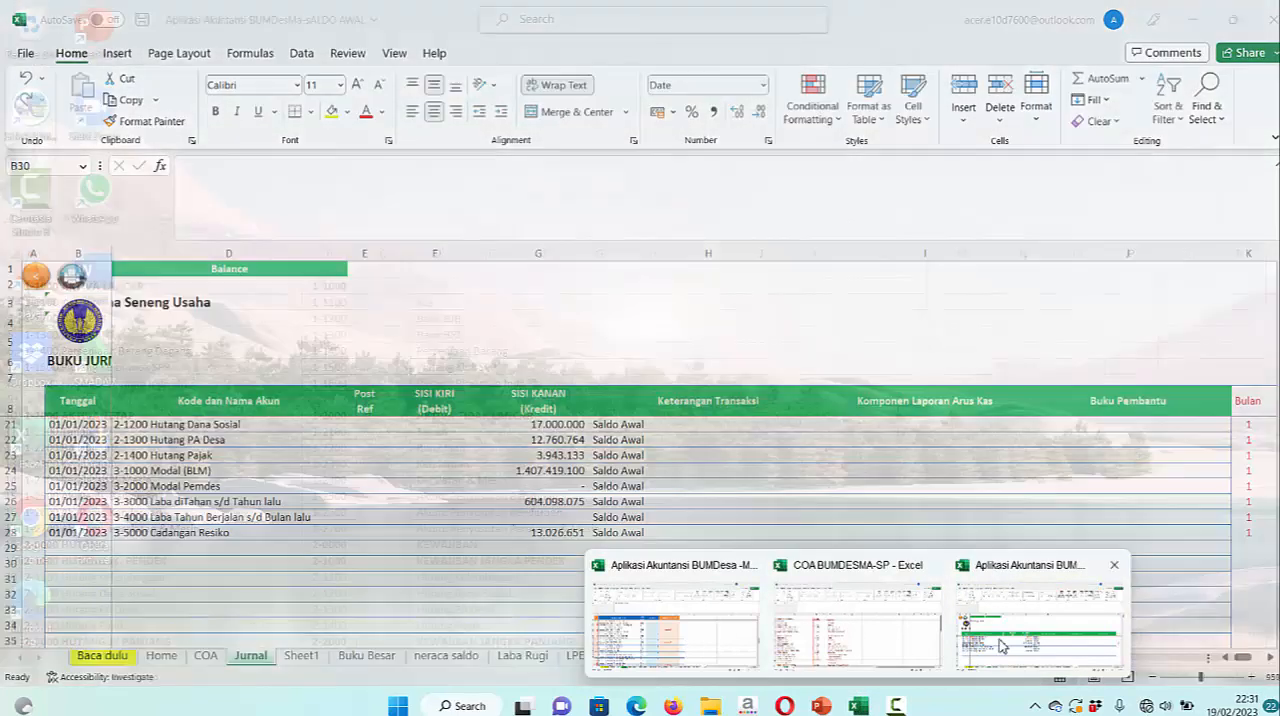
pyautogui.click(1040, 620)
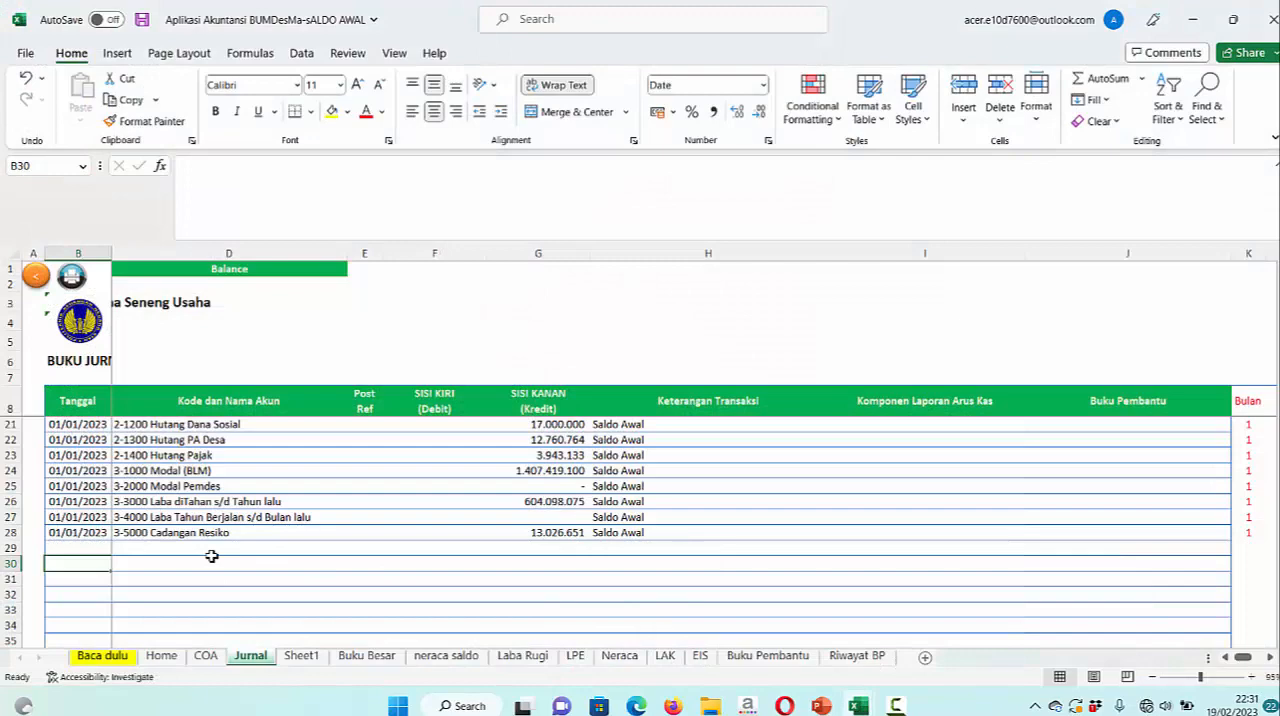
pyautogui.click(820, 706)
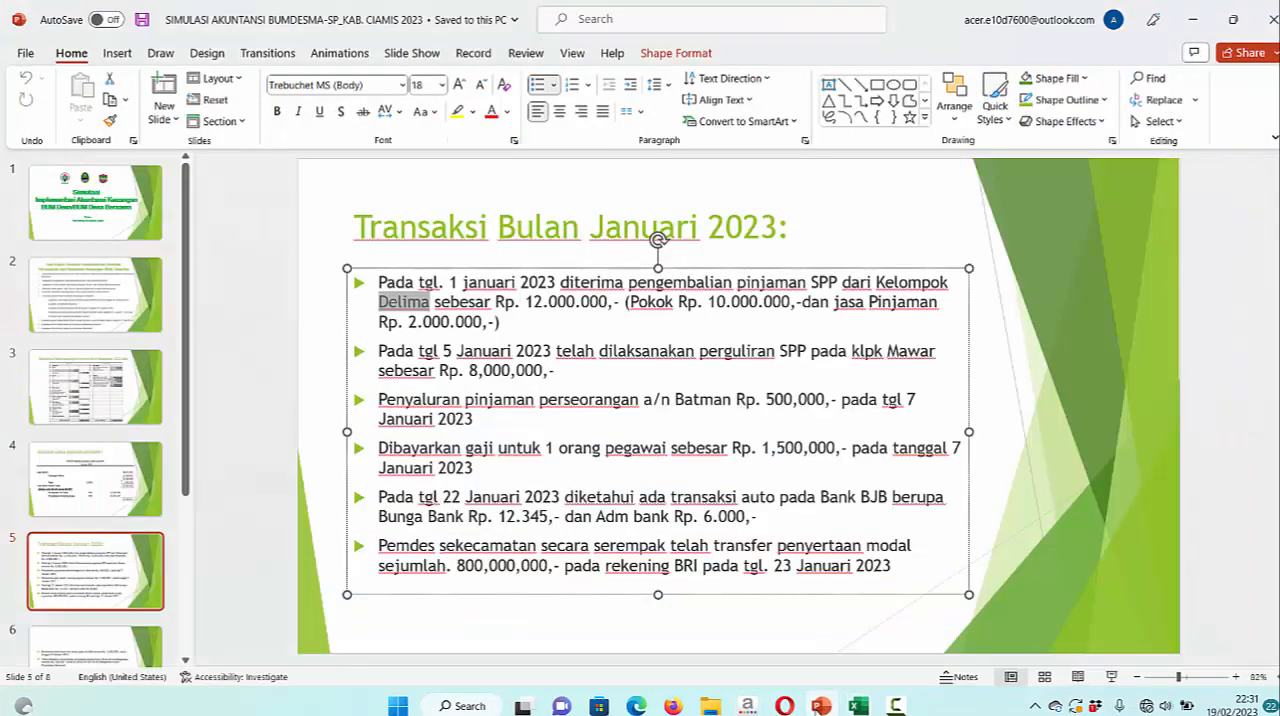
pyautogui.moveTo(890, 708)
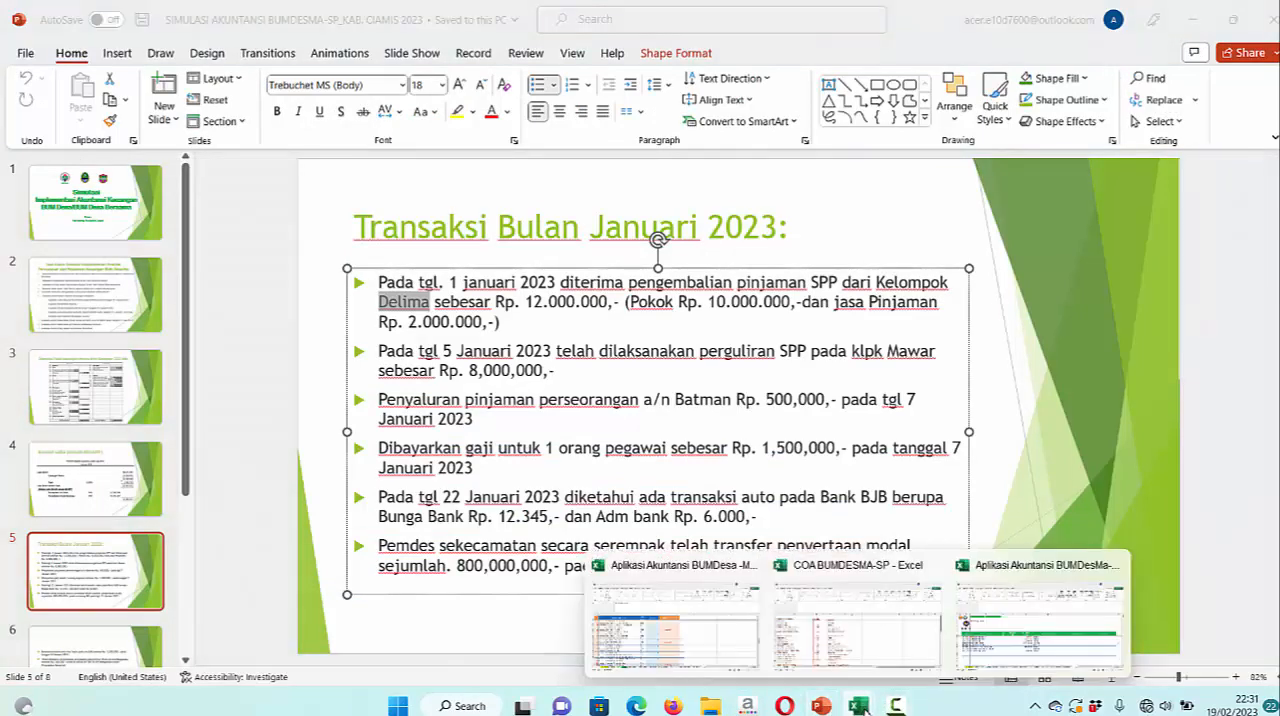
pyautogui.click(1017, 645)
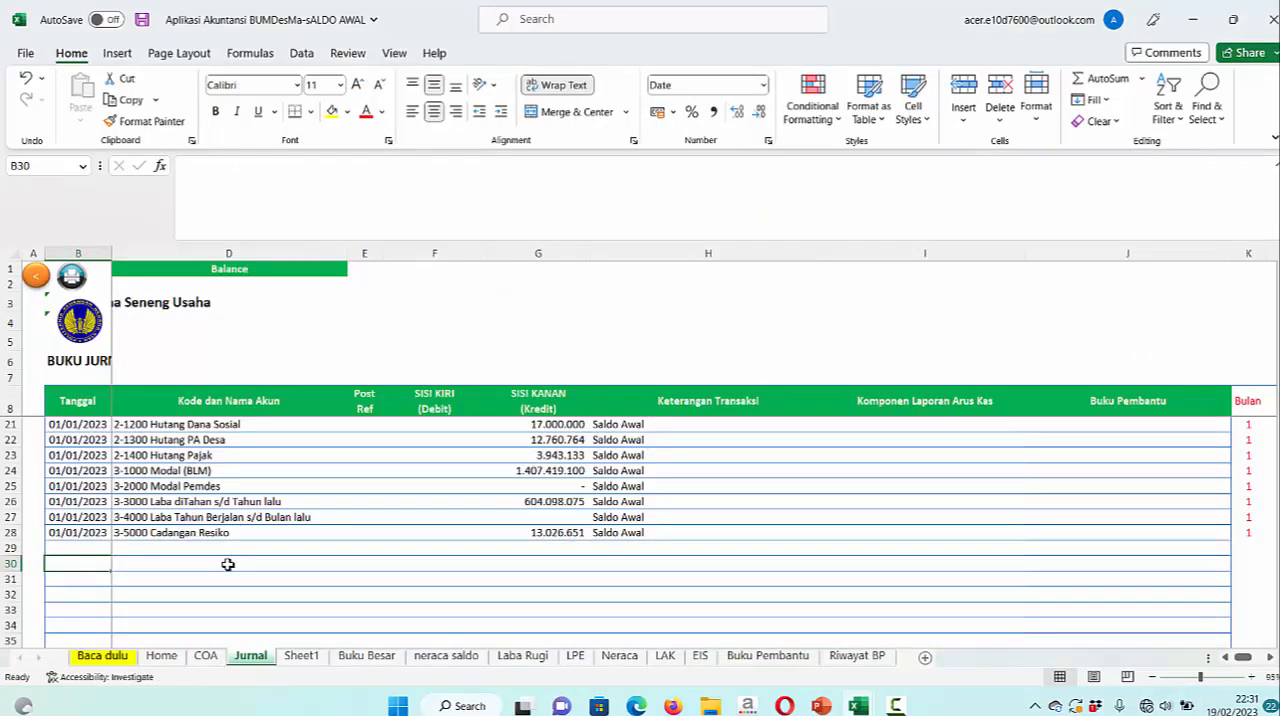
# In row 30 of the Jurnal sheet, enter the date 1/1/23 and the Nomor Bukti KM01/PSP/DLM/23
pyautogui.write('1/')
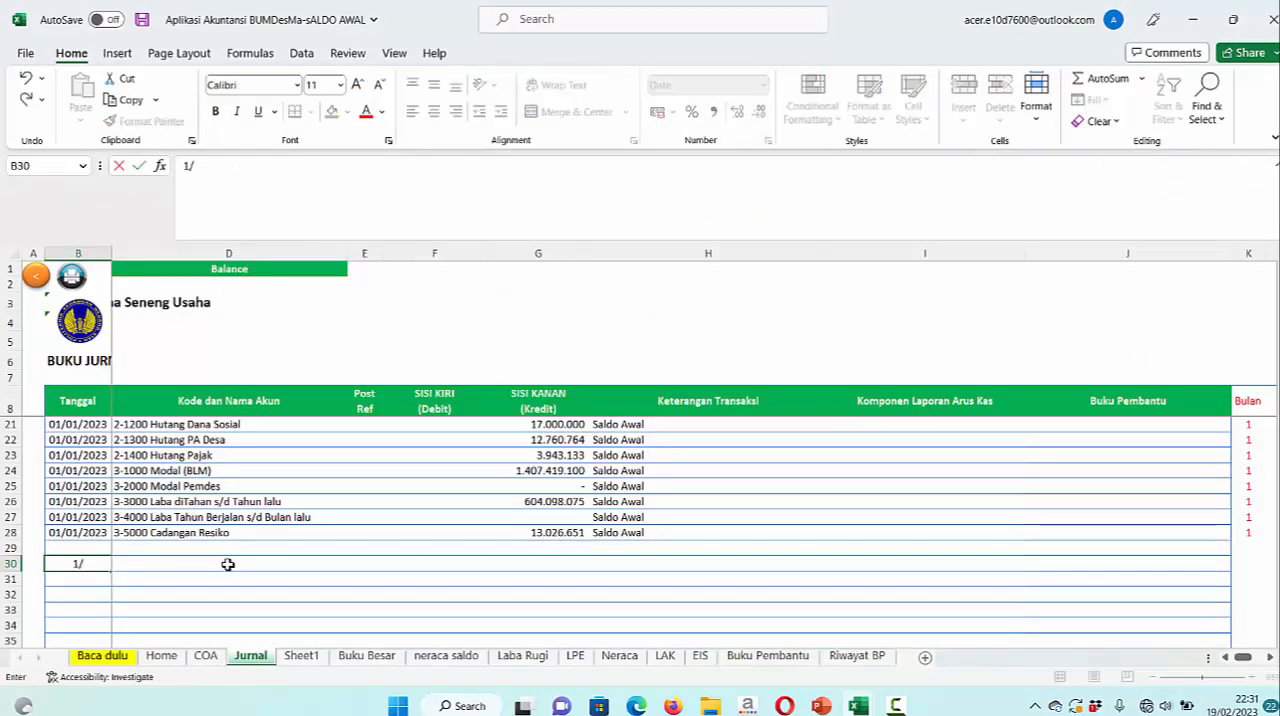
pyautogui.write('1/23')
pyautogui.press('Tab')
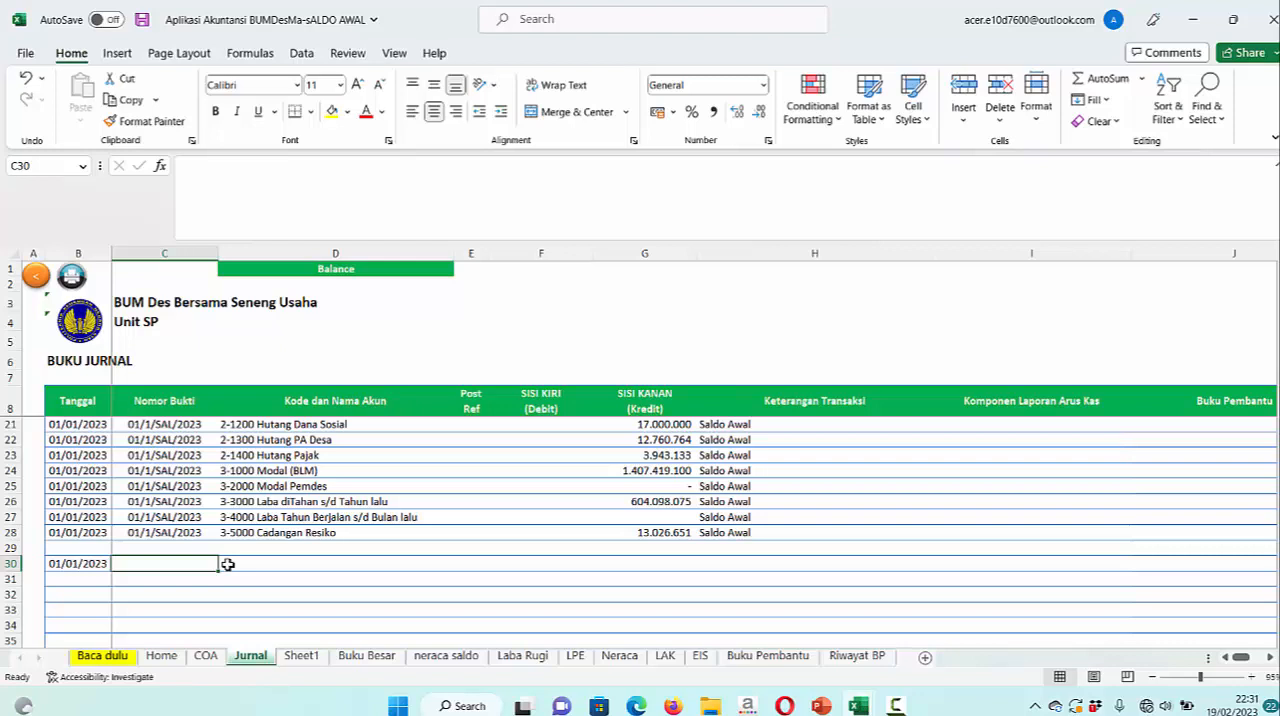
pyautogui.write('KM')
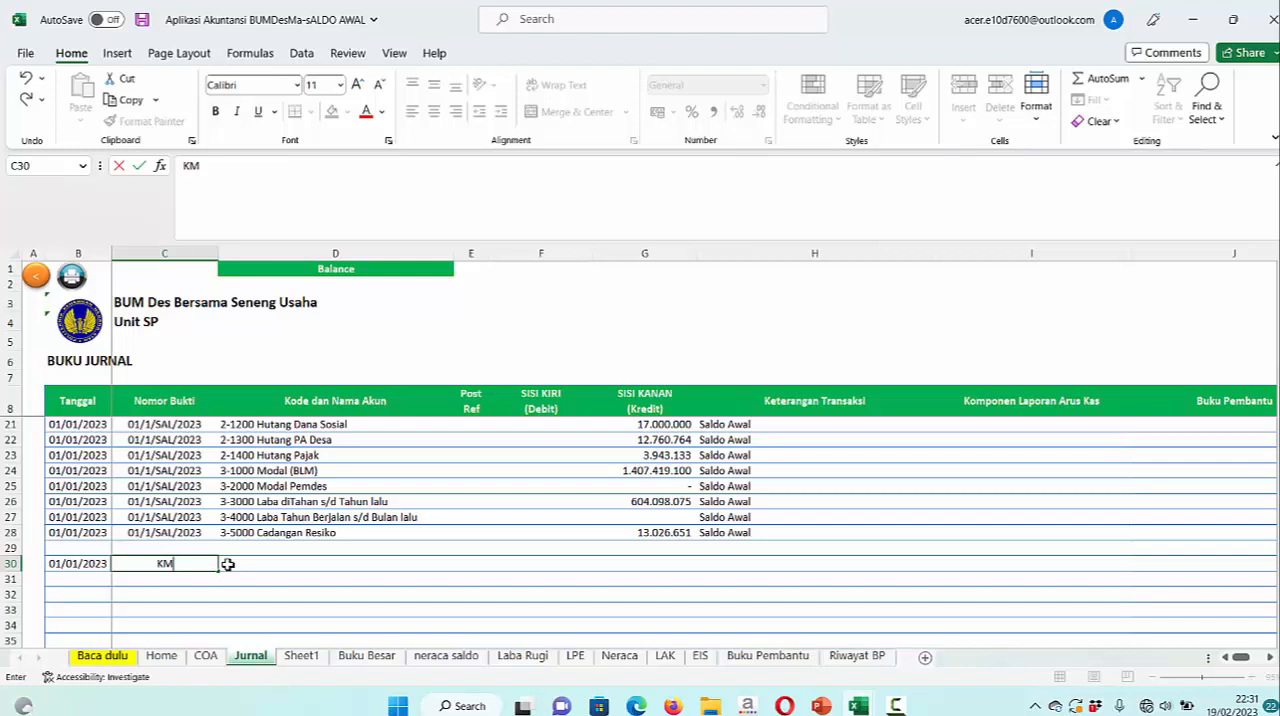
pyautogui.write('01/PSP/DLM')
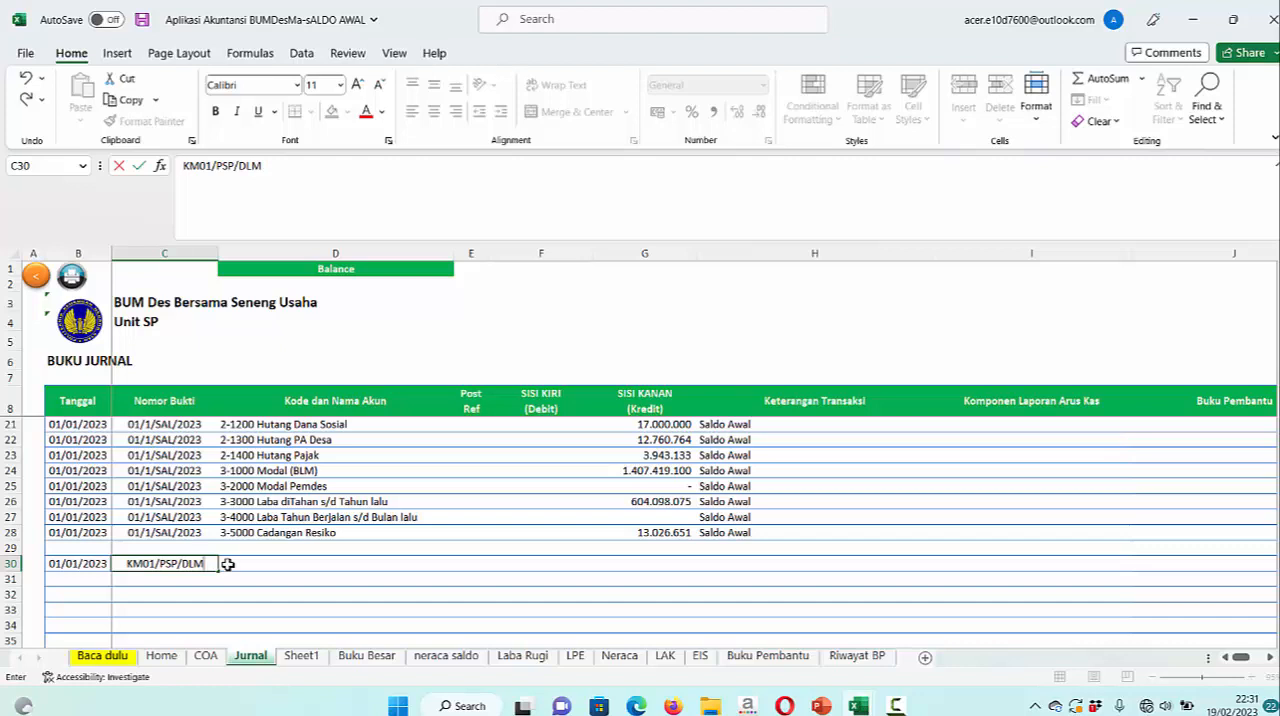
pyautogui.write('/23')
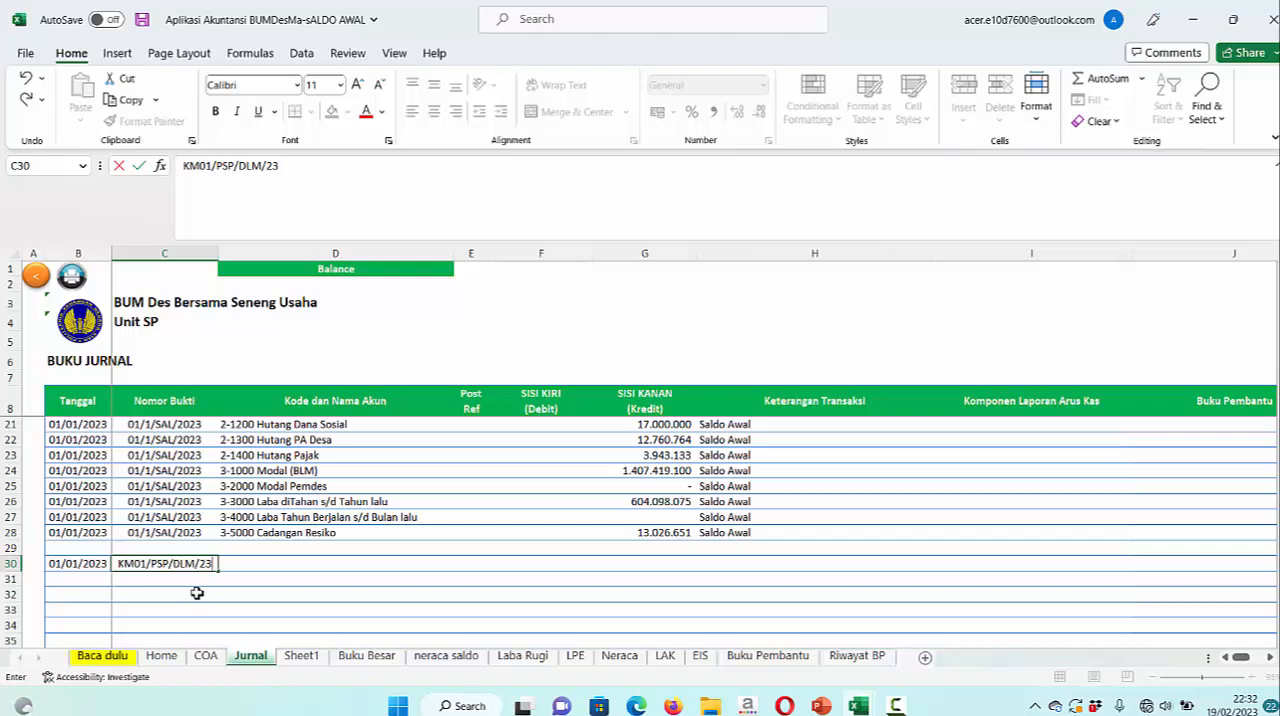
pyautogui.press('Return')
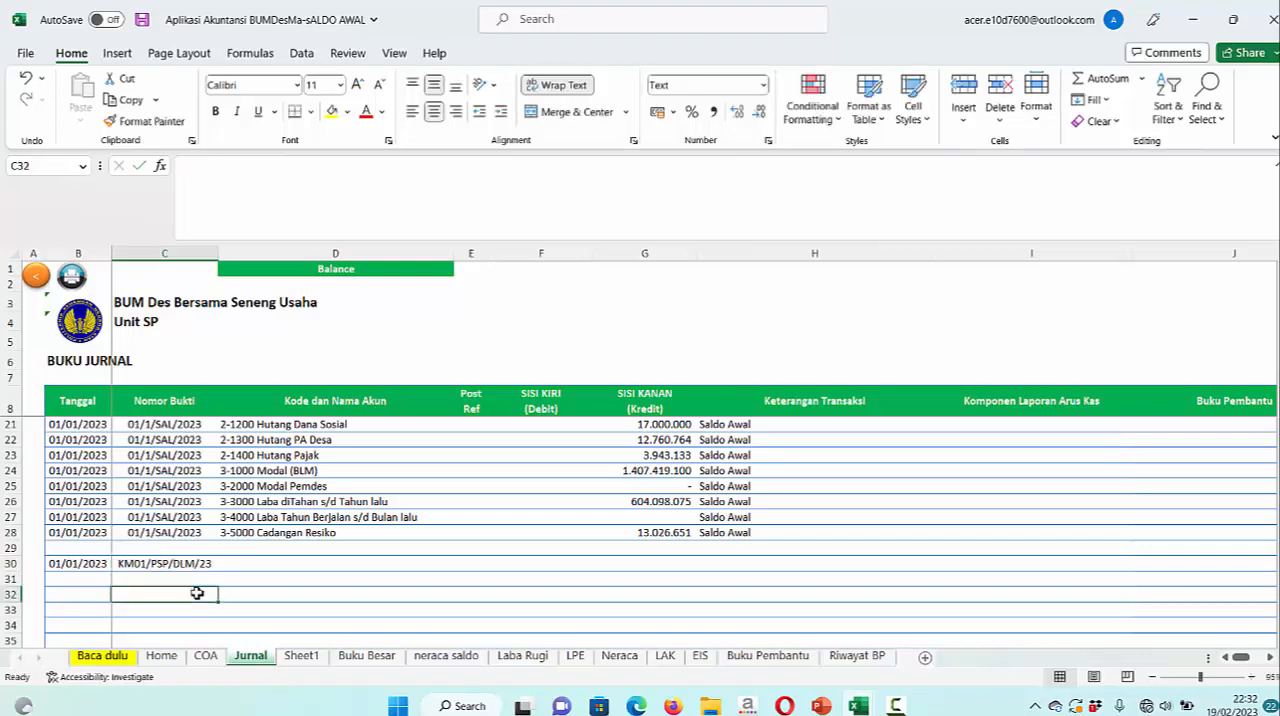
# Set the account in row 30 to 1-1100 Kas with a debit of 12000000
pyautogui.click(279, 565)
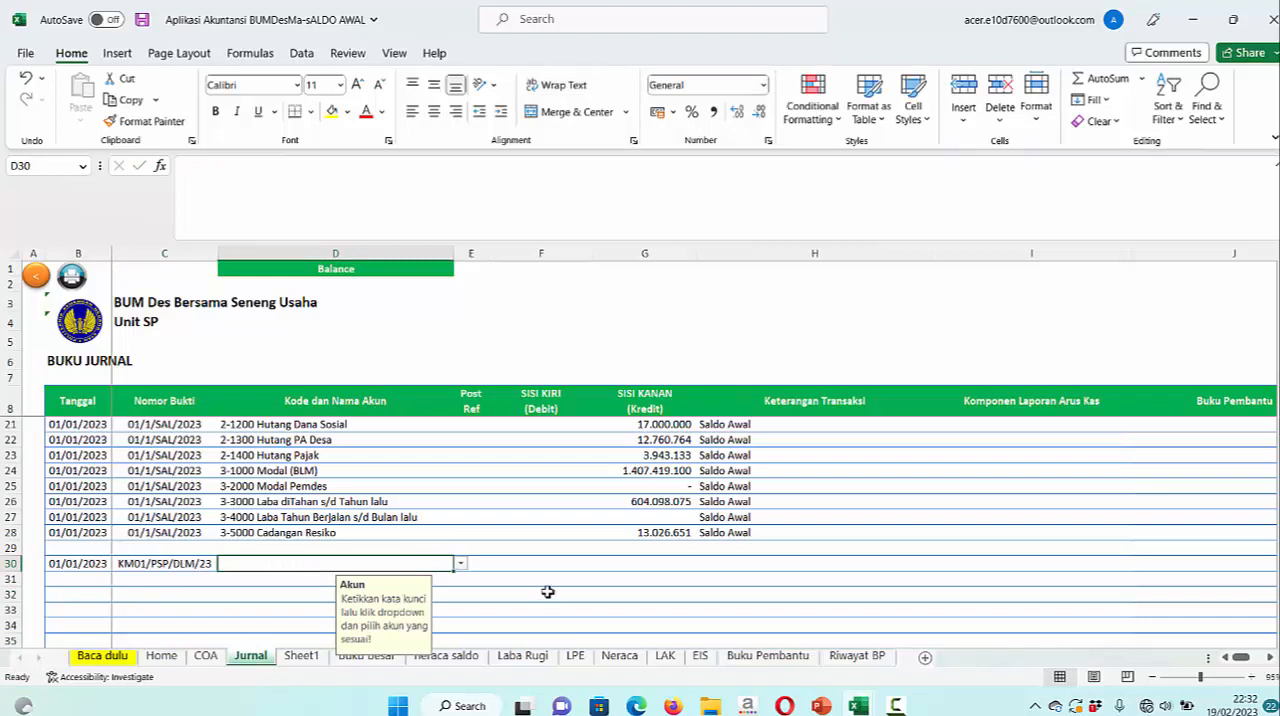
pyautogui.write('K')
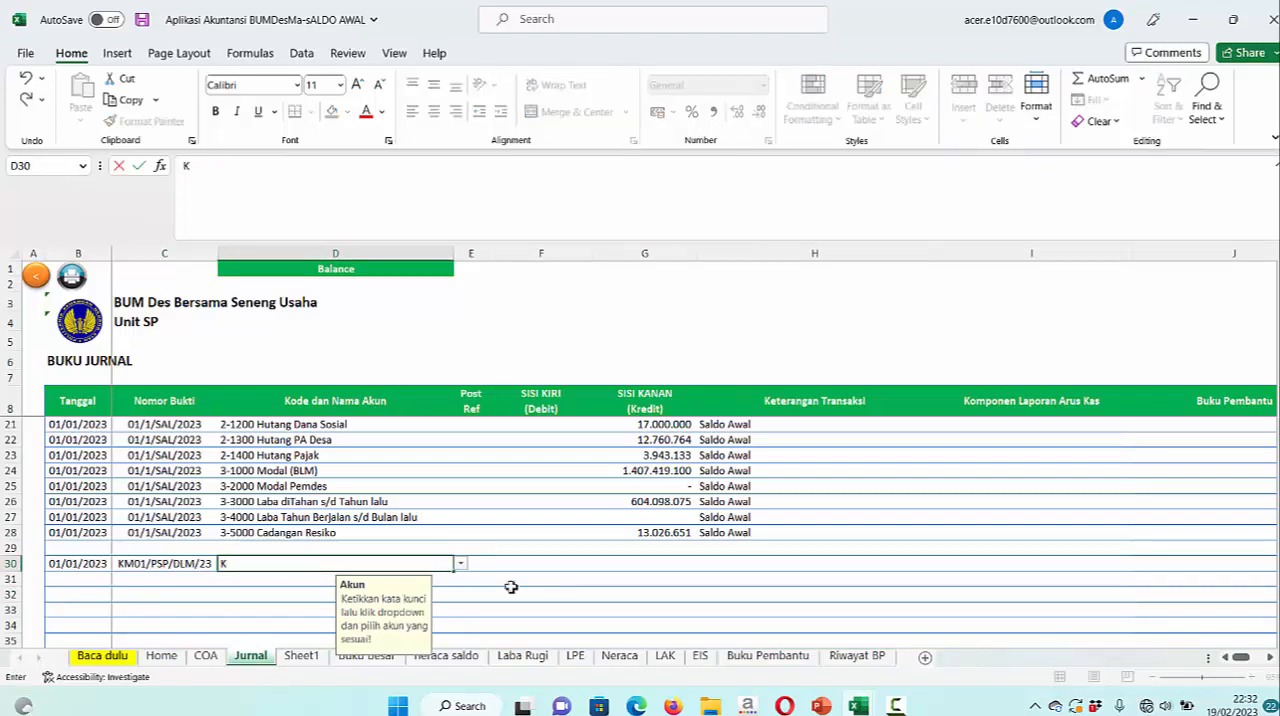
pyautogui.click(461, 566)
pyautogui.click(378, 577)
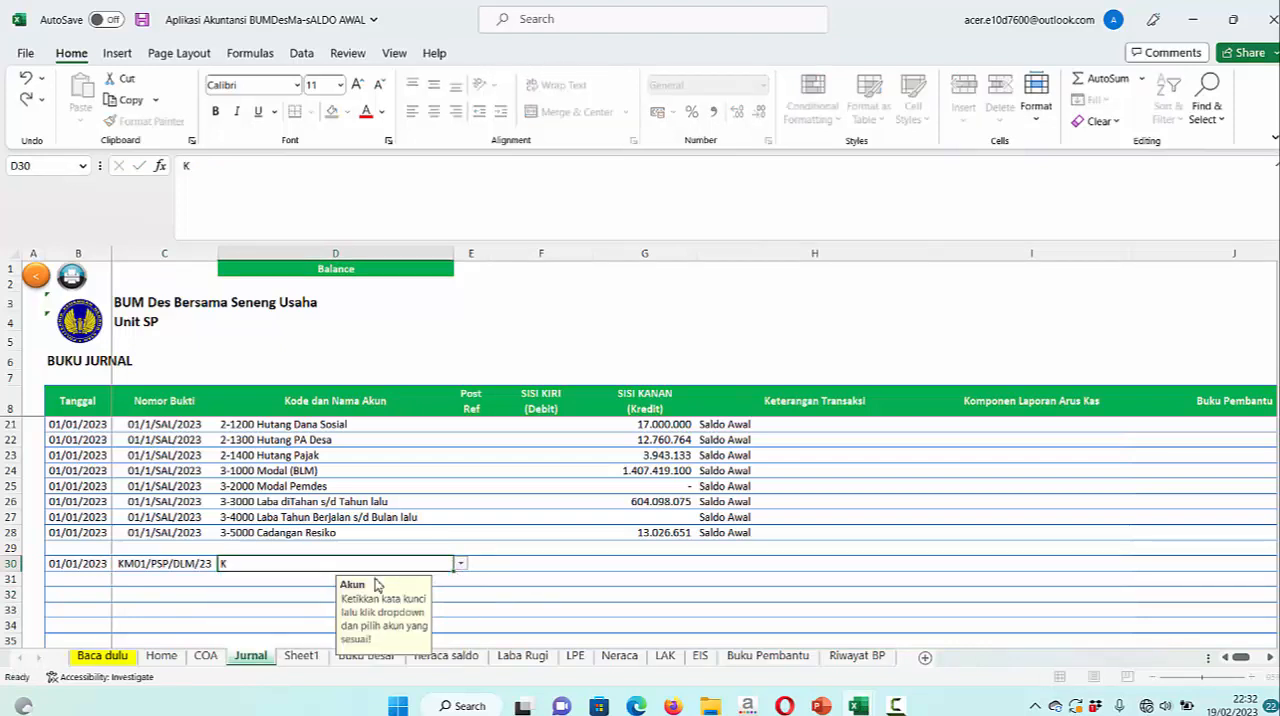
pyautogui.click(560, 566)
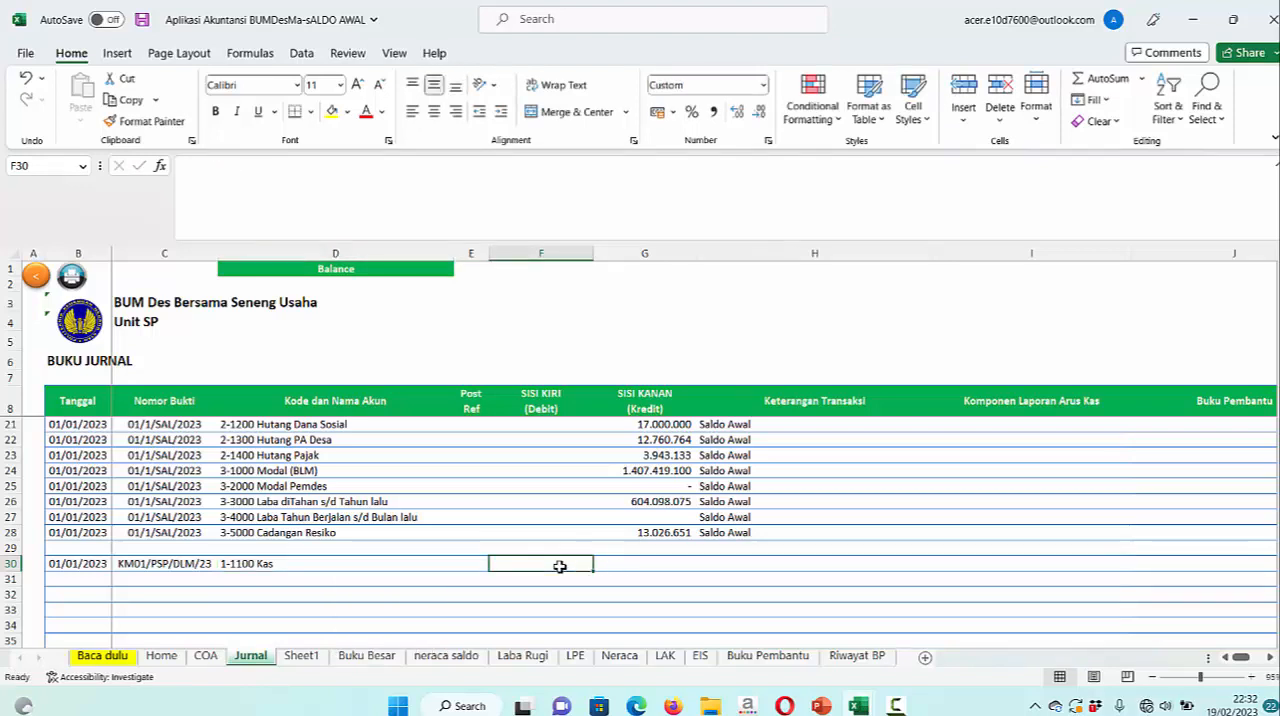
pyautogui.write('12000000')
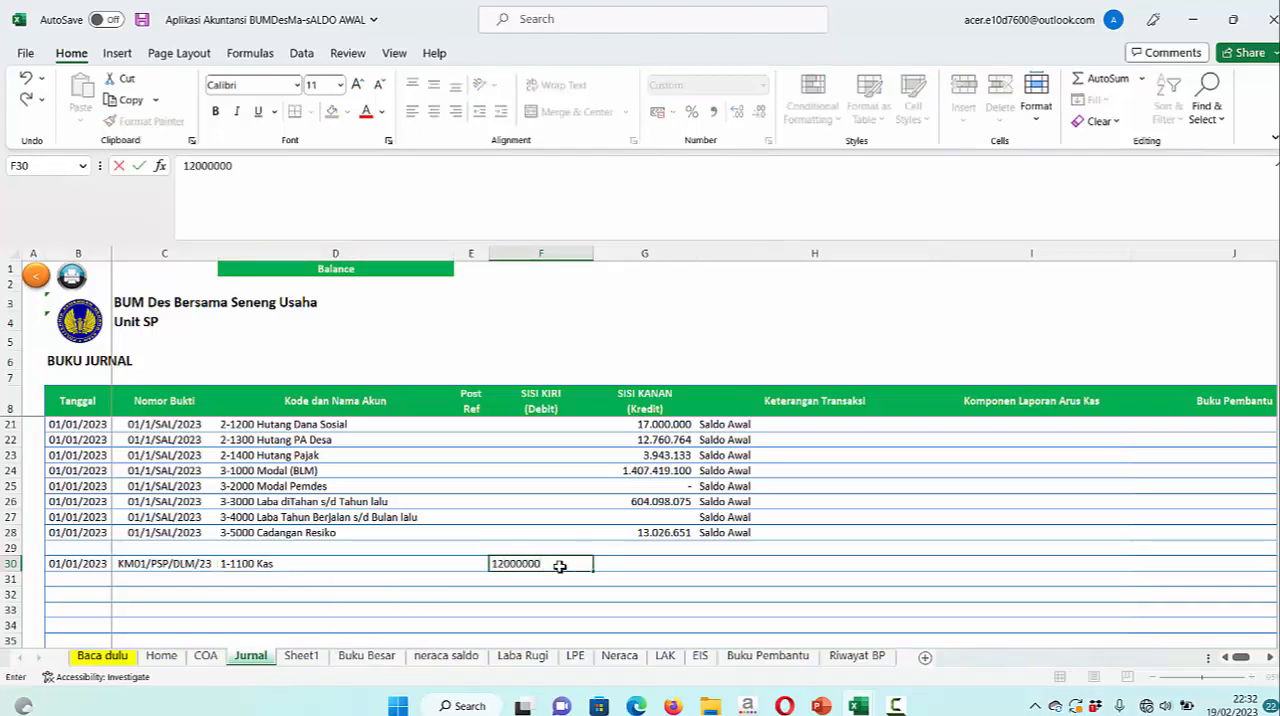
pyautogui.press('Return')
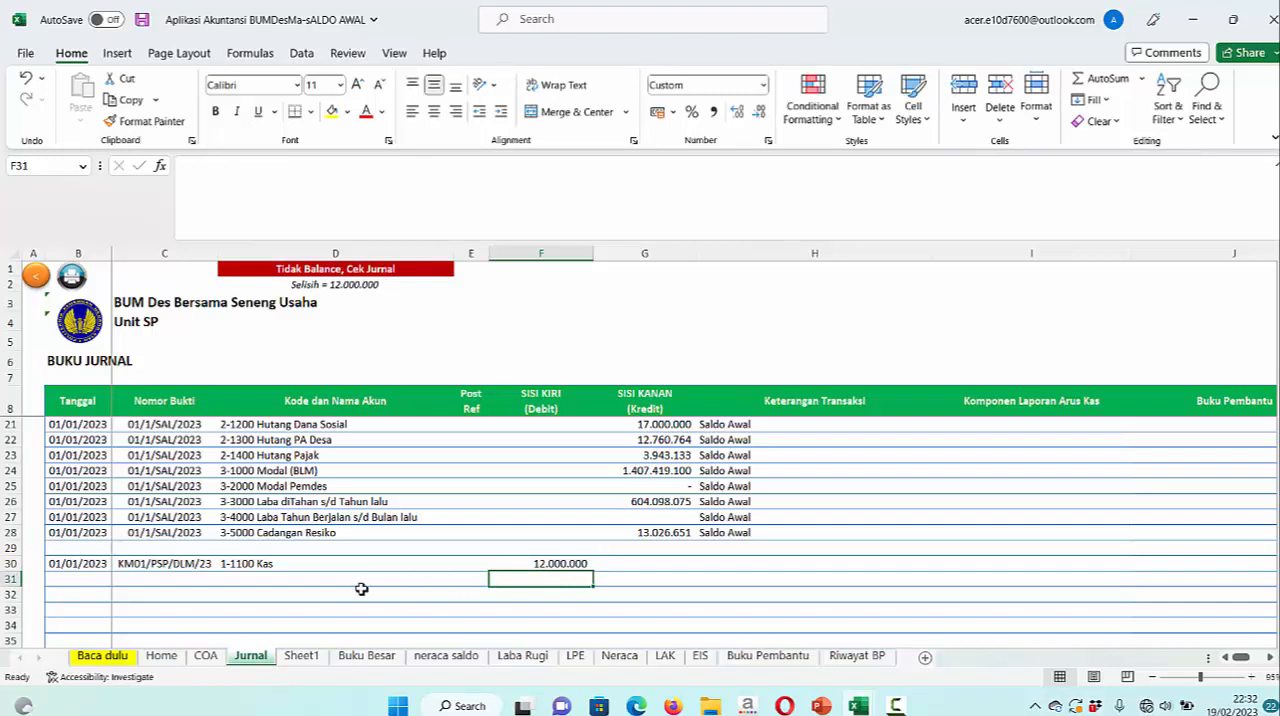
# Look up accounts containing P for row 31 and choose 1-1500 Piutang Kelompok SPP
pyautogui.click(247, 587)
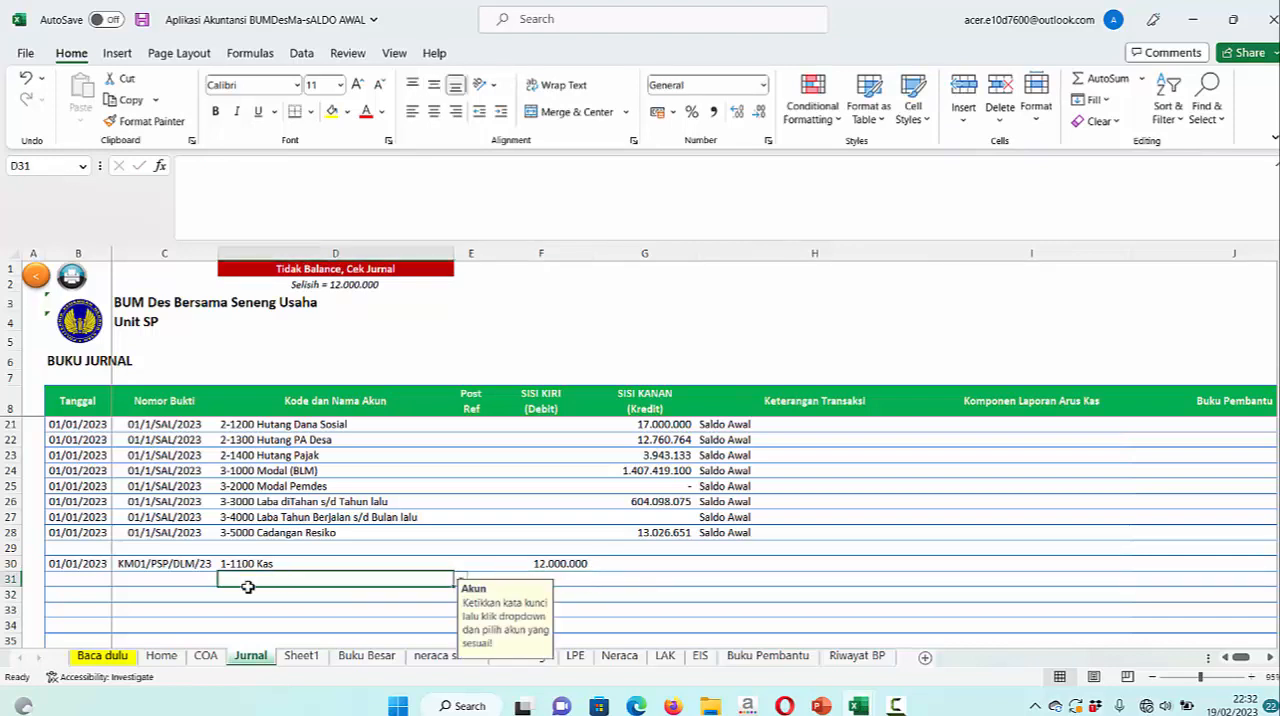
pyautogui.write('P')
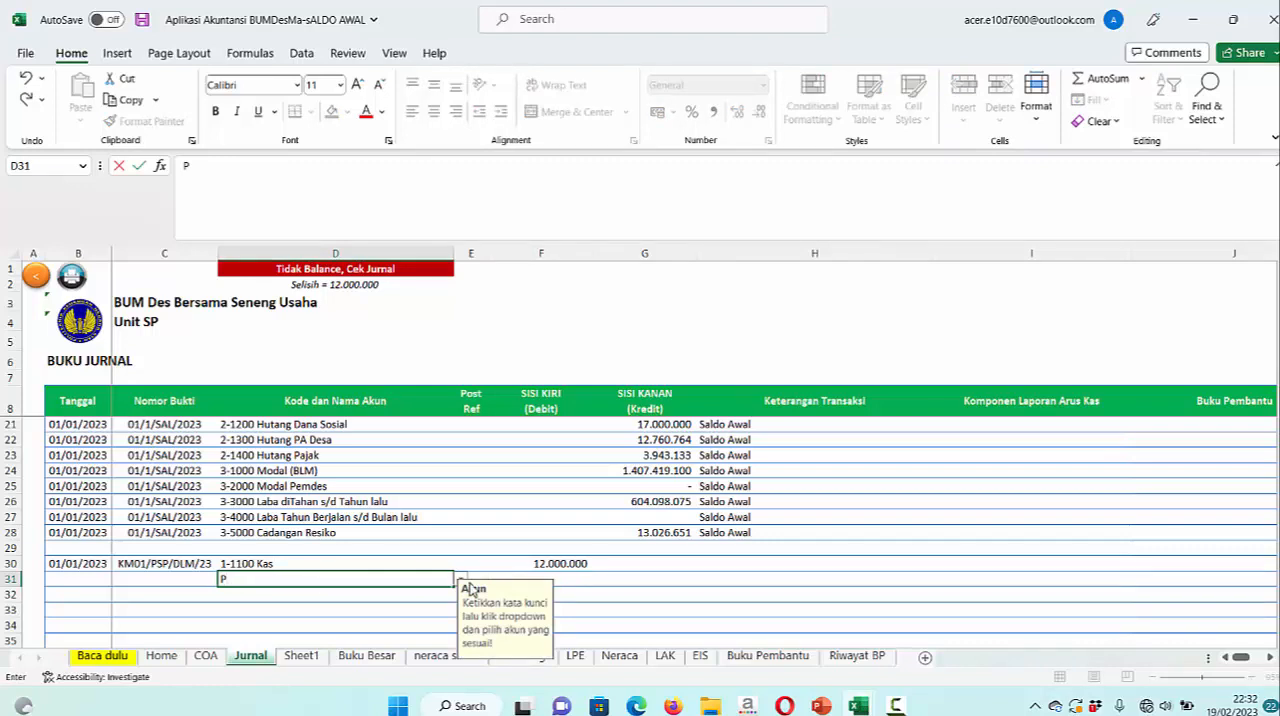
pyautogui.scroll(-1, 466, 572)
pyautogui.click(461, 537)
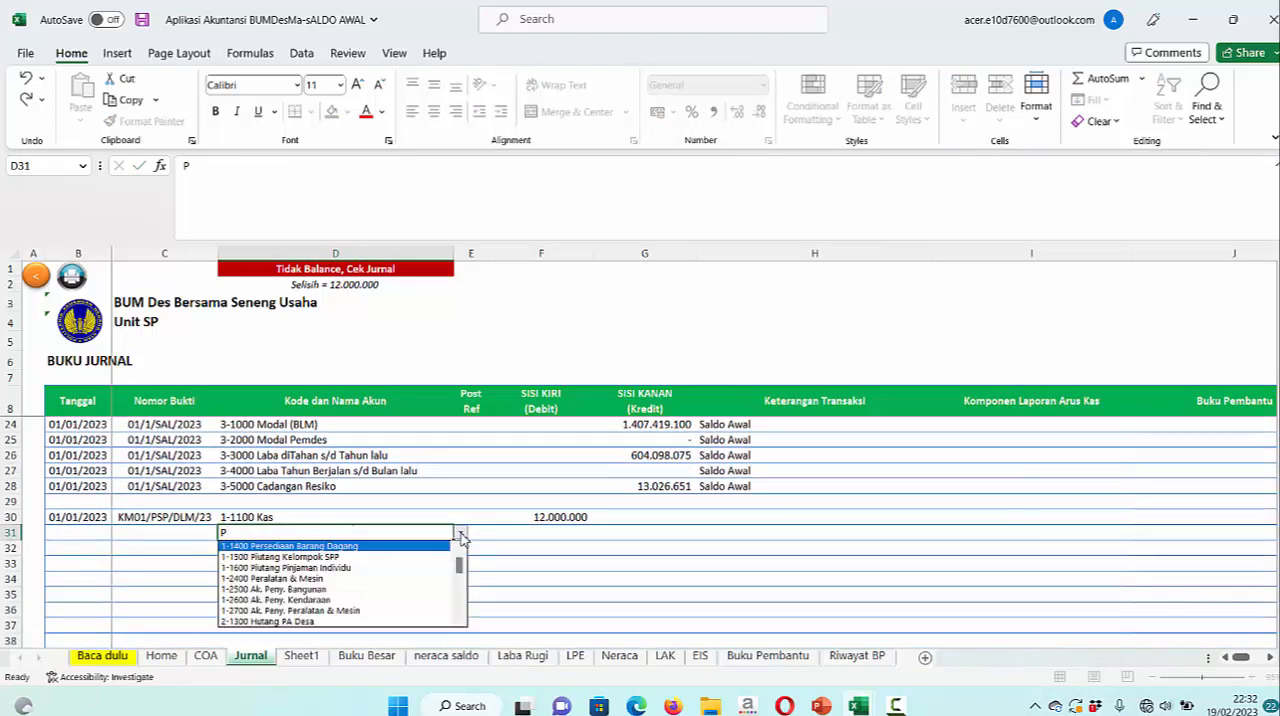
pyautogui.click(337, 557)
# Look up accounts containing PEN for row 32 and choose 4-2000 Pendapatan Jasa Pinjaman Individu
pyautogui.click(447, 548)
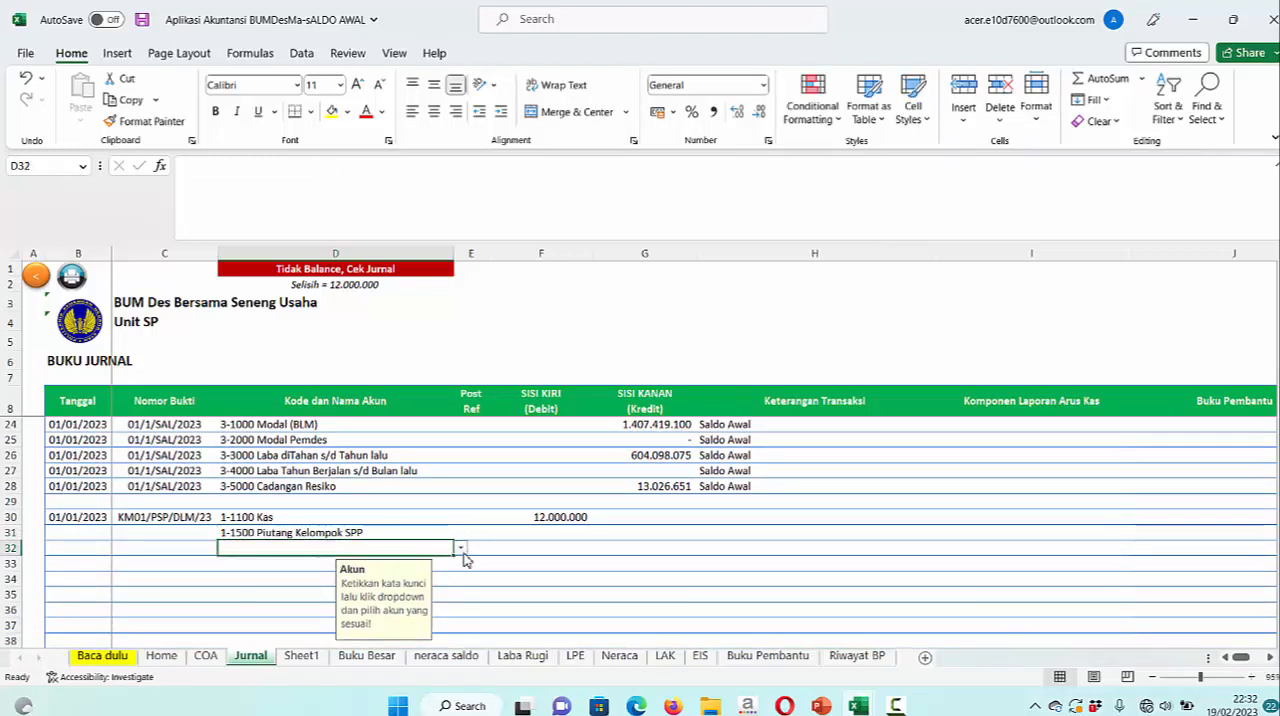
pyautogui.click(464, 552)
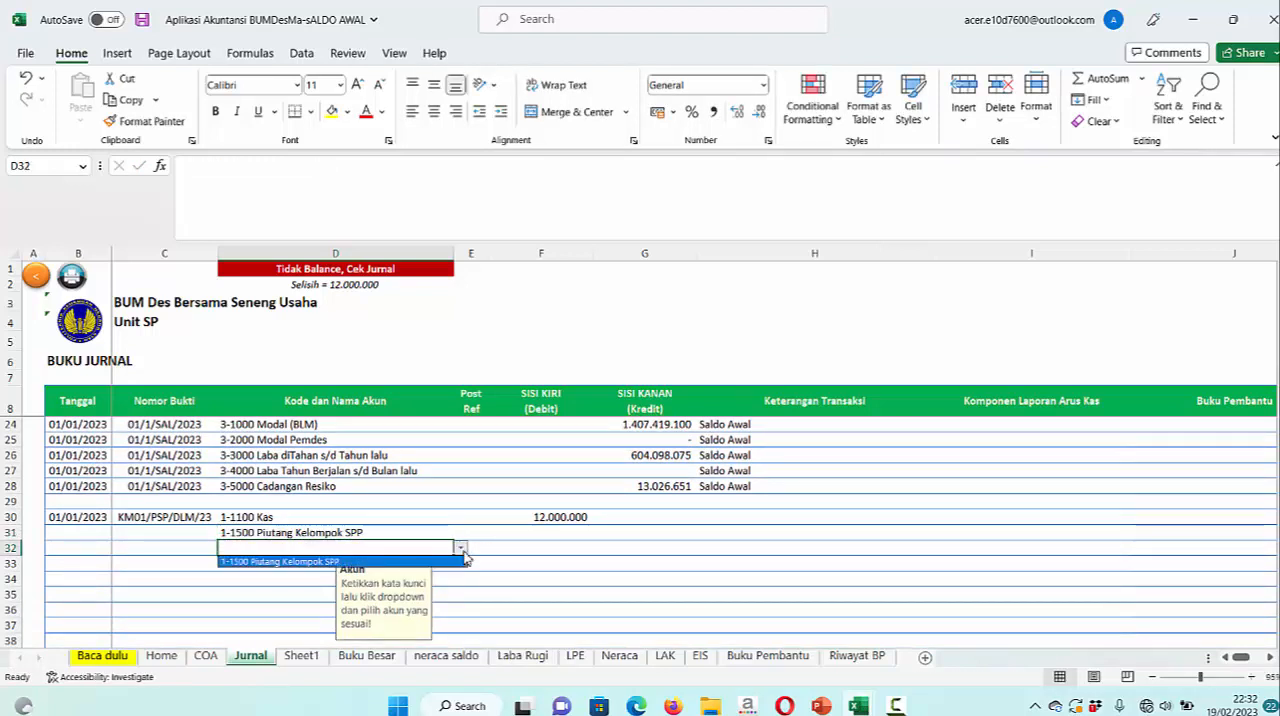
pyautogui.click(372, 549)
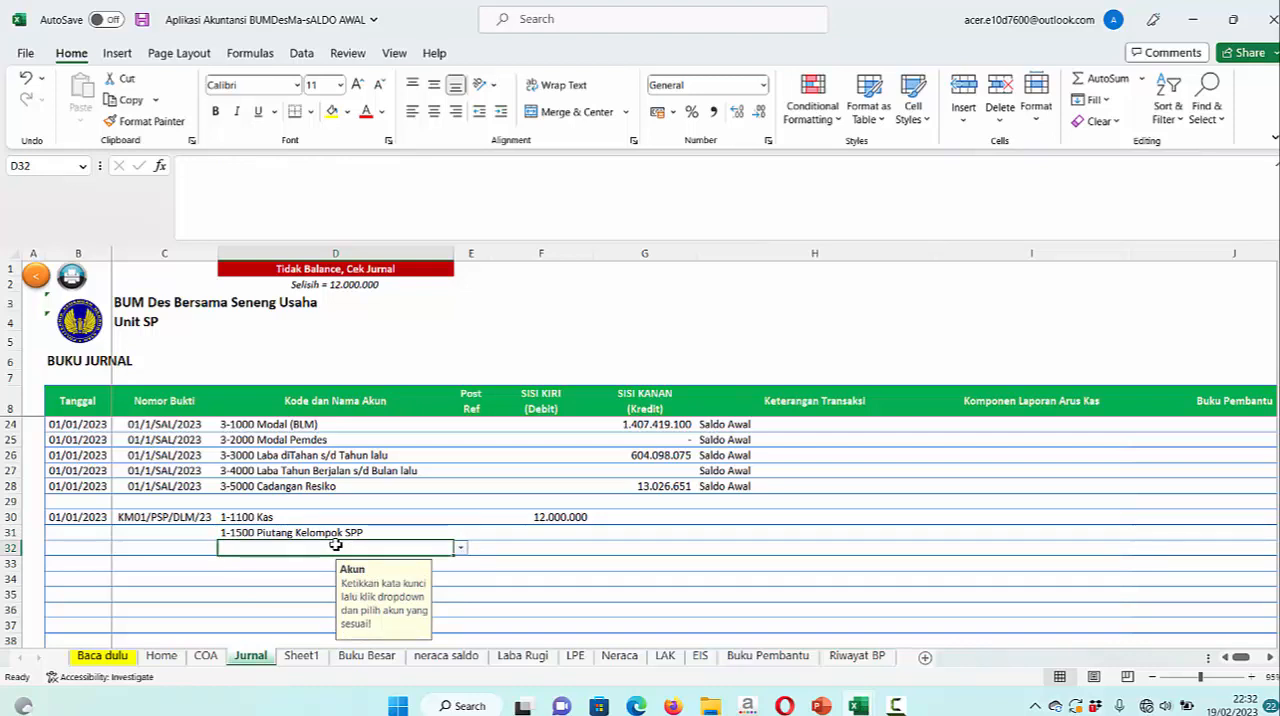
pyautogui.write('P')
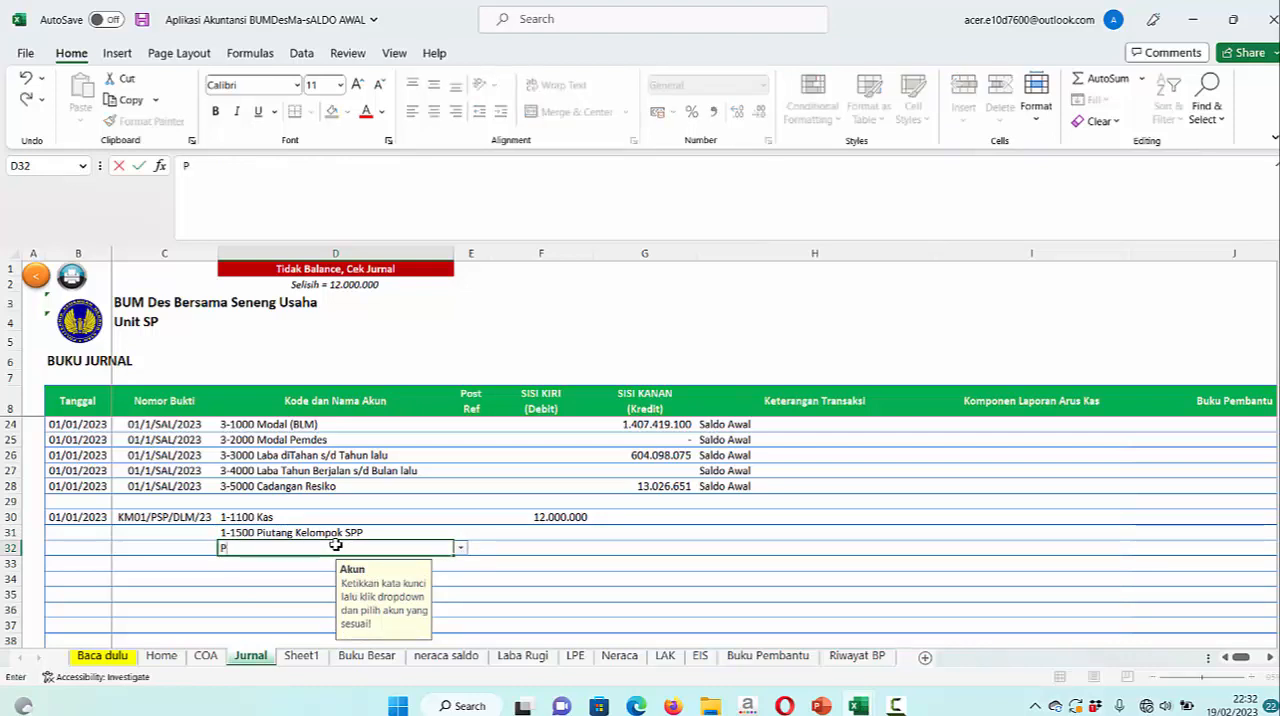
pyautogui.write('EN')
pyautogui.click(464, 552)
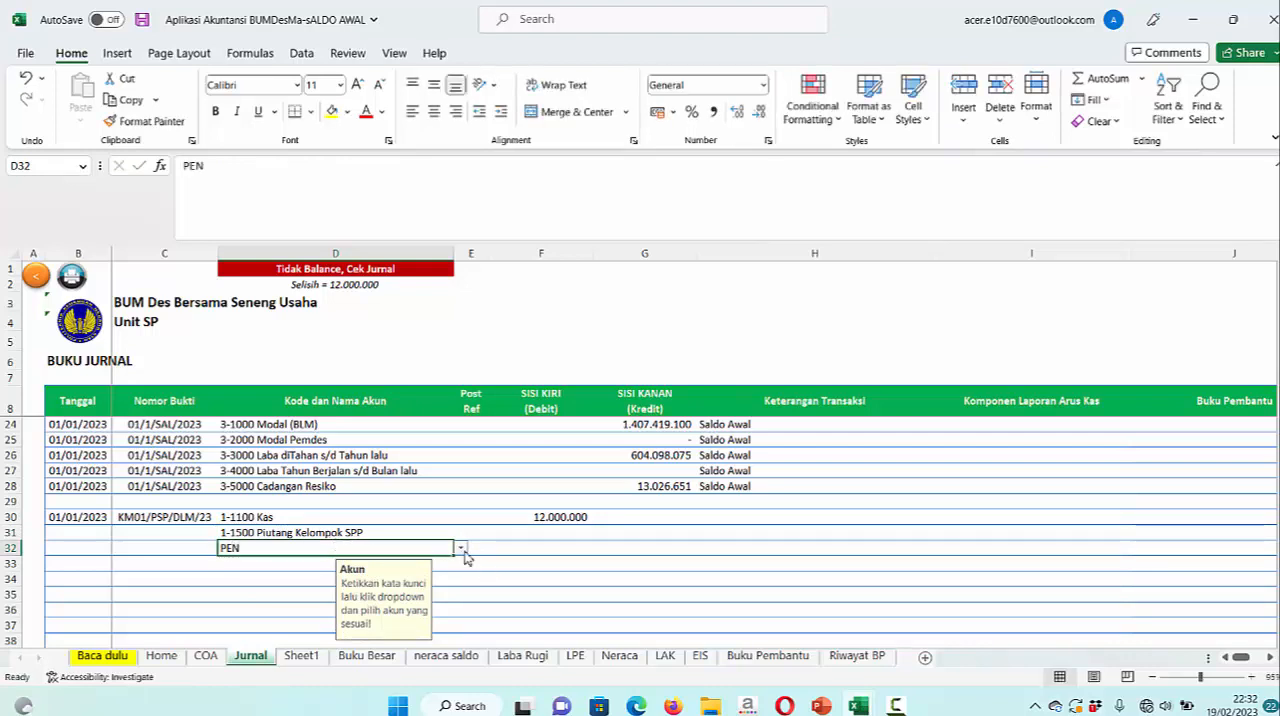
pyautogui.click(462, 550)
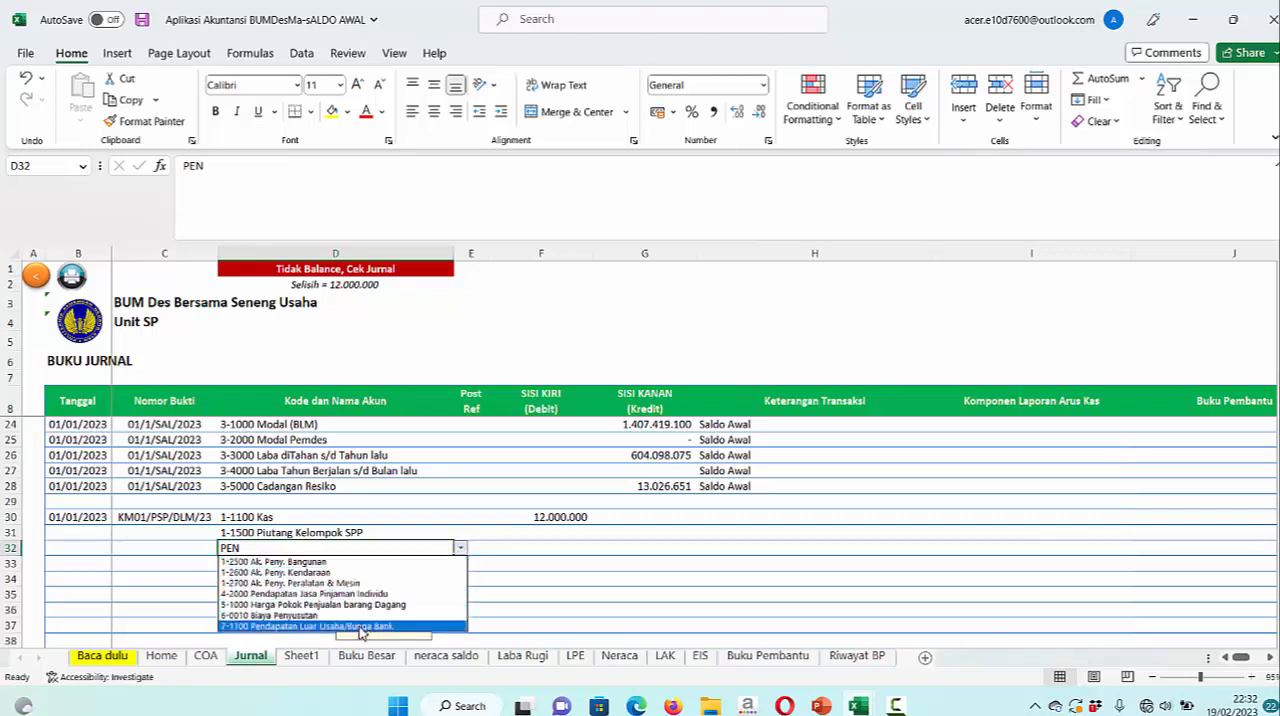
pyautogui.click(381, 596)
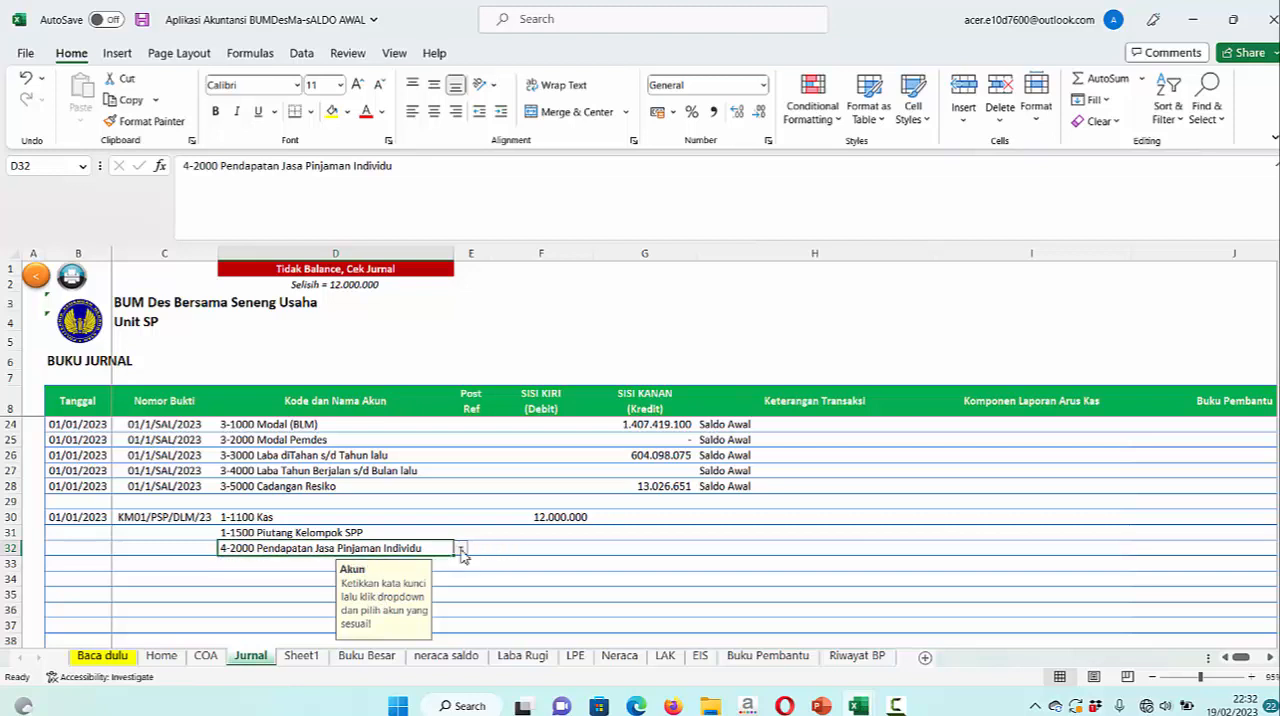
# Clear the 4-2000 Pendapatan Jasa Pinjaman Individu account entry from cell D32
pyautogui.doubleClick(422, 548)
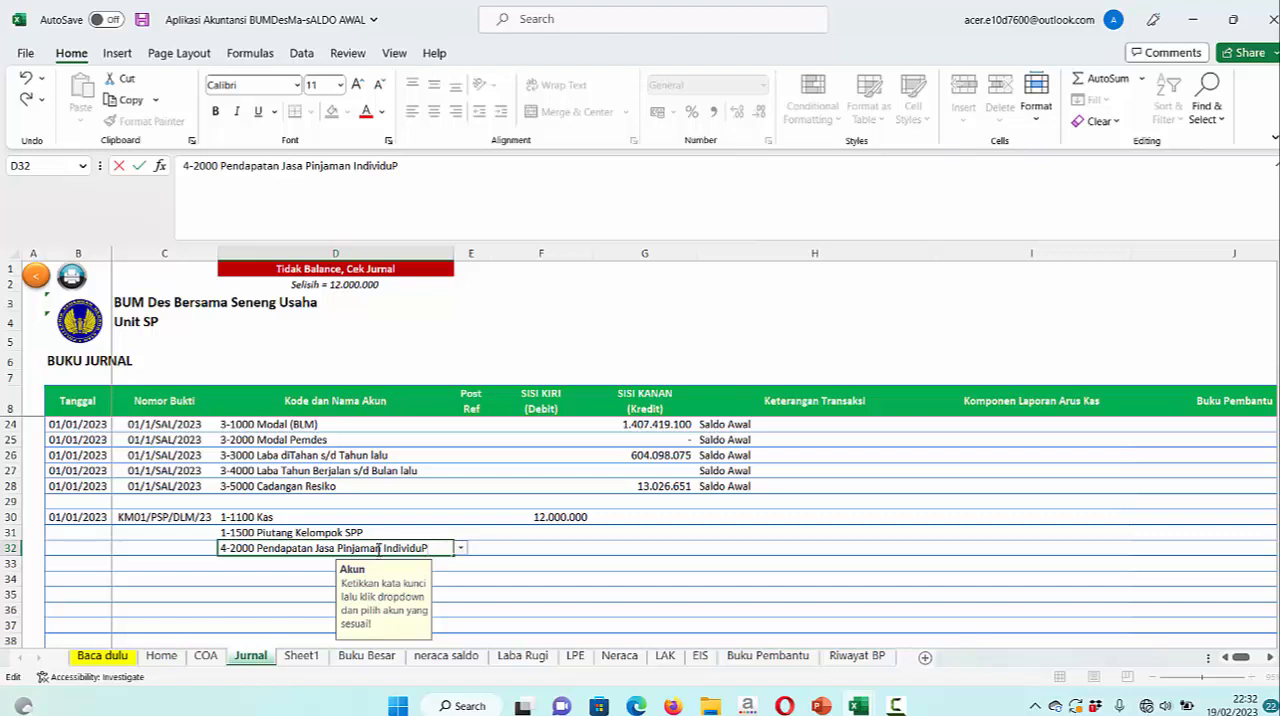
pyautogui.write('P')
pyautogui.press('BackSpace')
pyautogui.press('BackSpace')
pyautogui.press('BackSpace')
pyautogui.press('BackSpace')
pyautogui.press('BackSpace')
pyautogui.press('BackSpace')
pyautogui.press('BackSpace')
pyautogui.press('BackSpace')
pyautogui.press('BackSpace')
pyautogui.press('BackSpace')
pyautogui.press('BackSpace')
pyautogui.press('BackSpace')
pyautogui.press('BackSpace')
pyautogui.press('BackSpace')
pyautogui.press('BackSpace')
pyautogui.press('BackSpace')
pyautogui.press('BackSpace')
pyautogui.press('BackSpace')
pyautogui.press('BackSpace')
pyautogui.press('BackSpace')
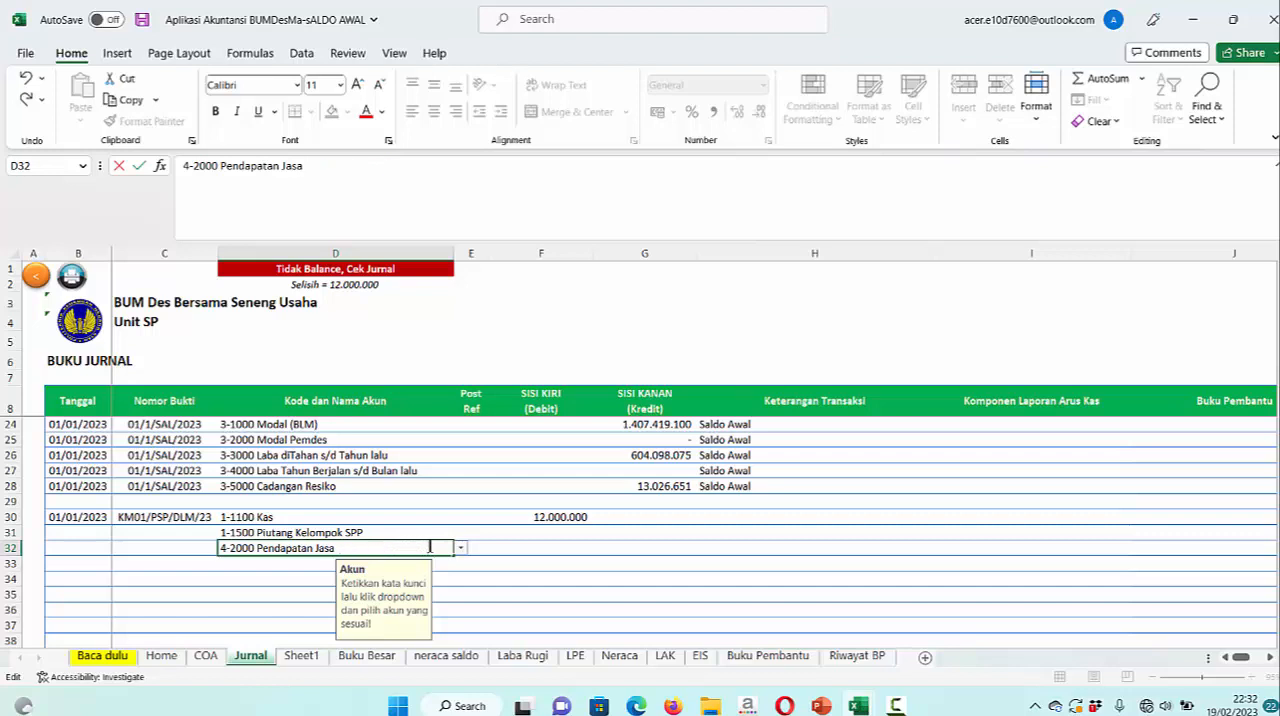
pyautogui.press('BackSpace')
pyautogui.press('BackSpace')
pyautogui.press('BackSpace')
pyautogui.press('BackSpace')
pyautogui.press('BackSpace')
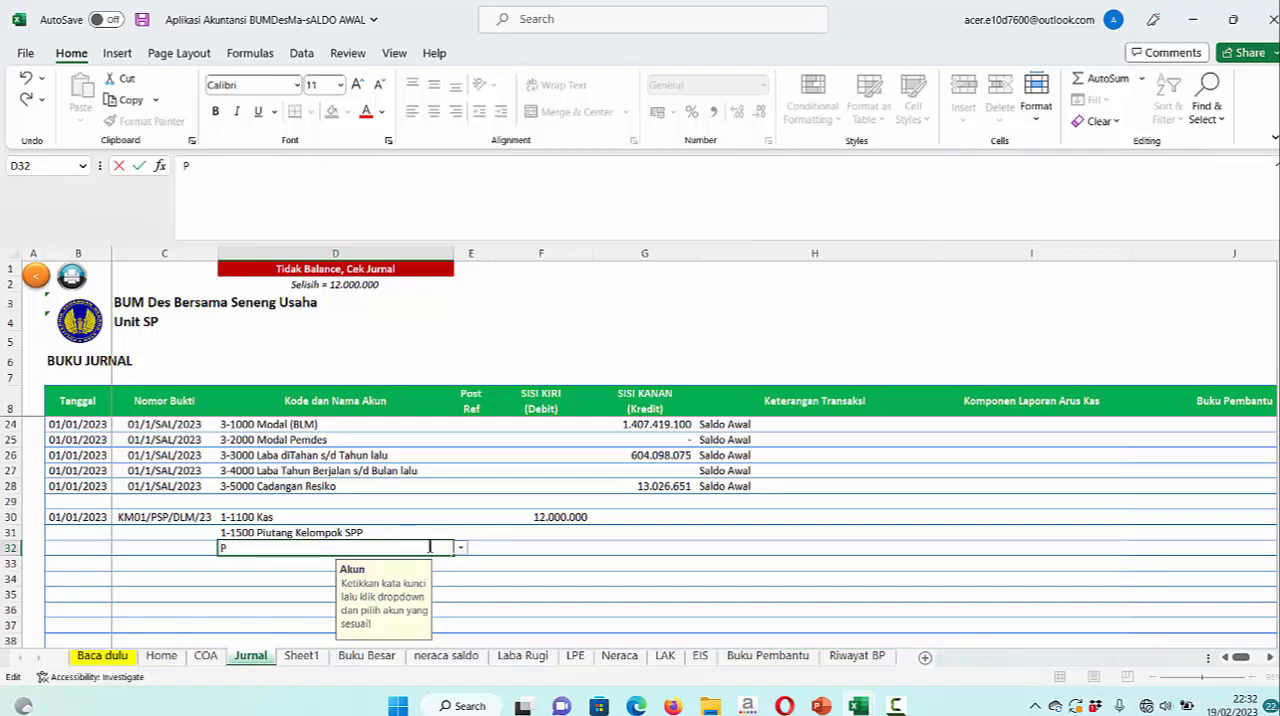
# Look up accounts containing P for row 32 of the journal and choose 4-1000 Jasa SPP
pyautogui.write('P')
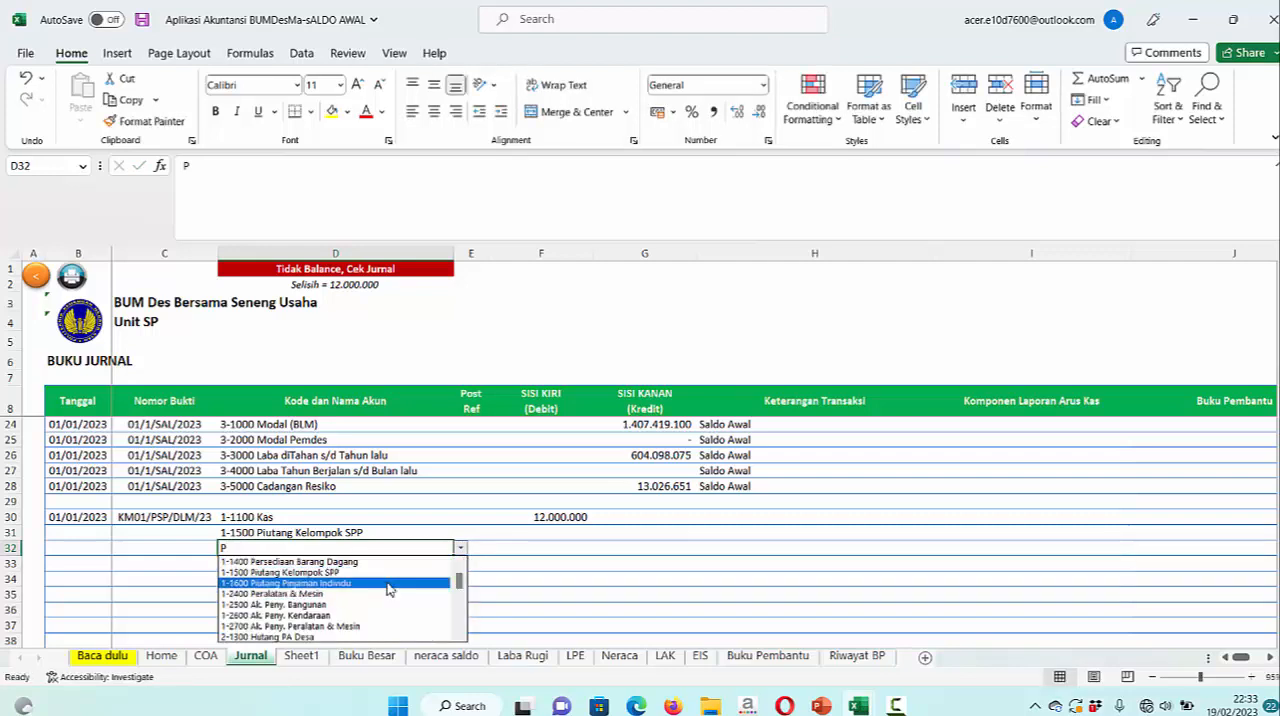
pyautogui.press('Down')
pyautogui.press('Down')
pyautogui.press('Down')
pyautogui.press('Down')
pyautogui.press('Down')
pyautogui.press('Down')
pyautogui.press('Down')
pyautogui.press('Down')
pyautogui.press('Down')
pyautogui.press('Down')
pyautogui.press('Down')
pyautogui.press('Down')
pyautogui.press('Down')
pyautogui.press('Down')
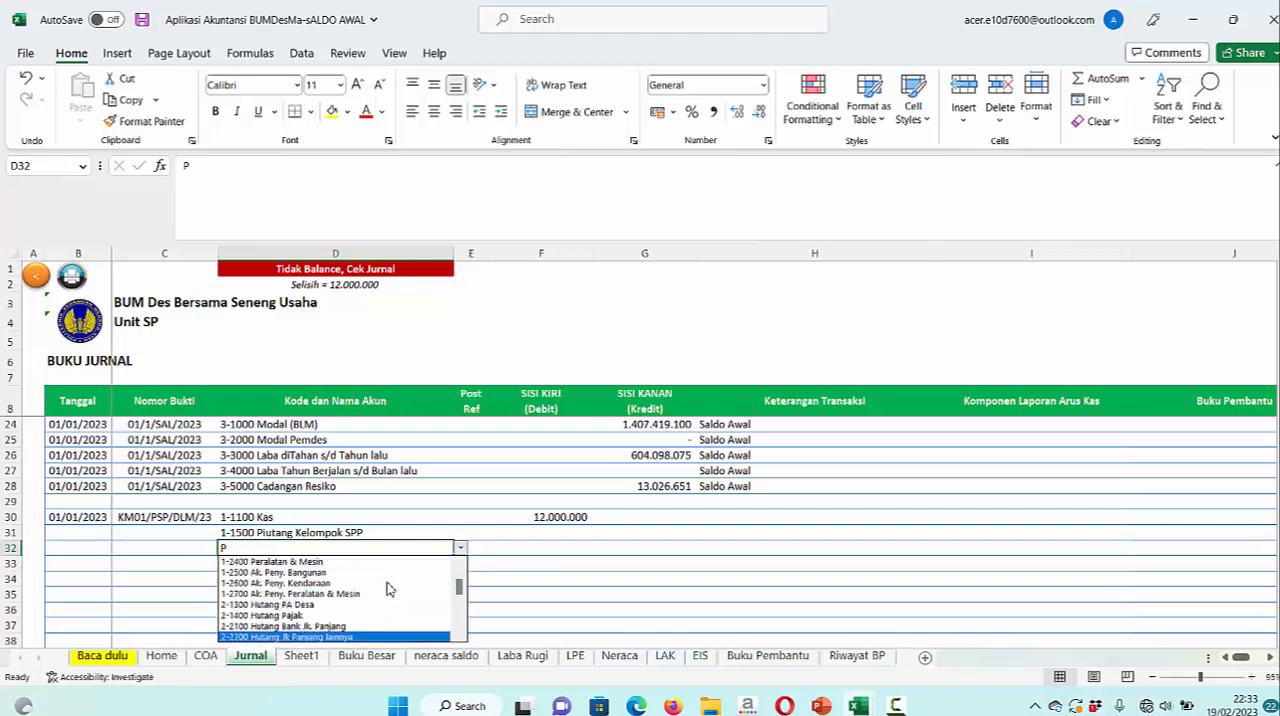
pyautogui.press('Up')
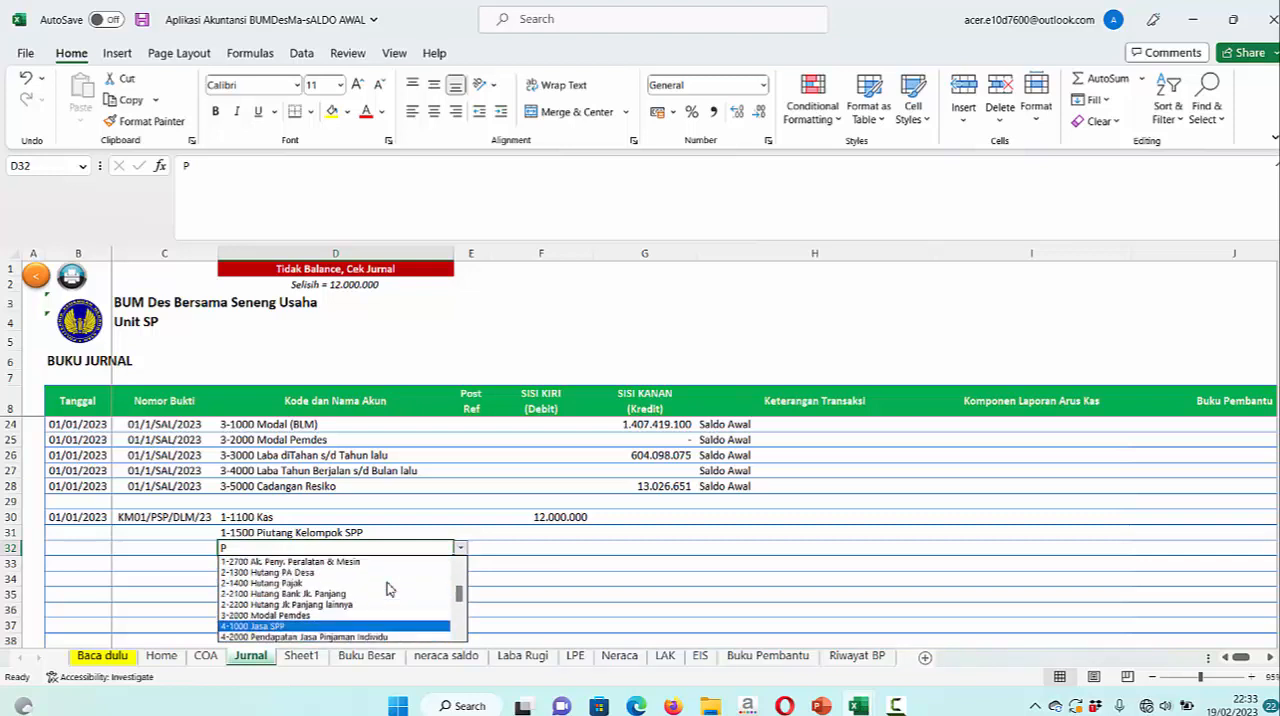
pyautogui.press('Return')
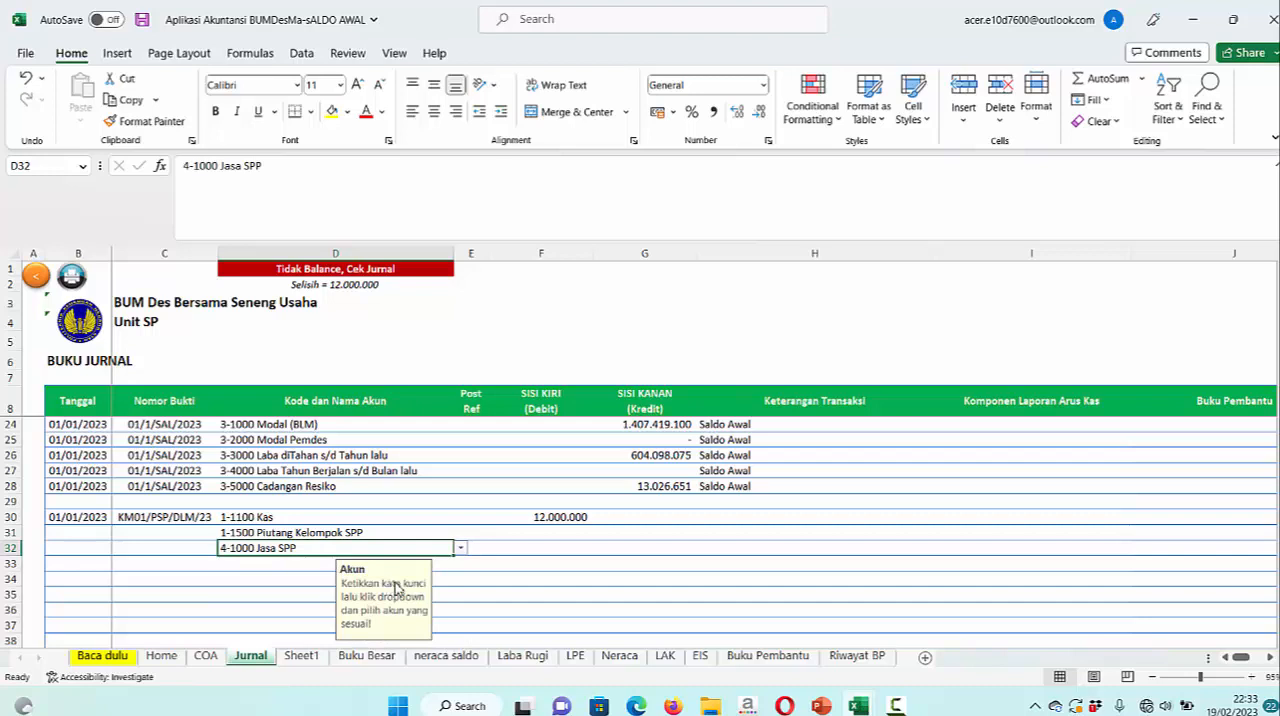
# Enter a credit of 10000000 for the 4-1000 Jasa SPP account in row 32
pyautogui.click(662, 549)
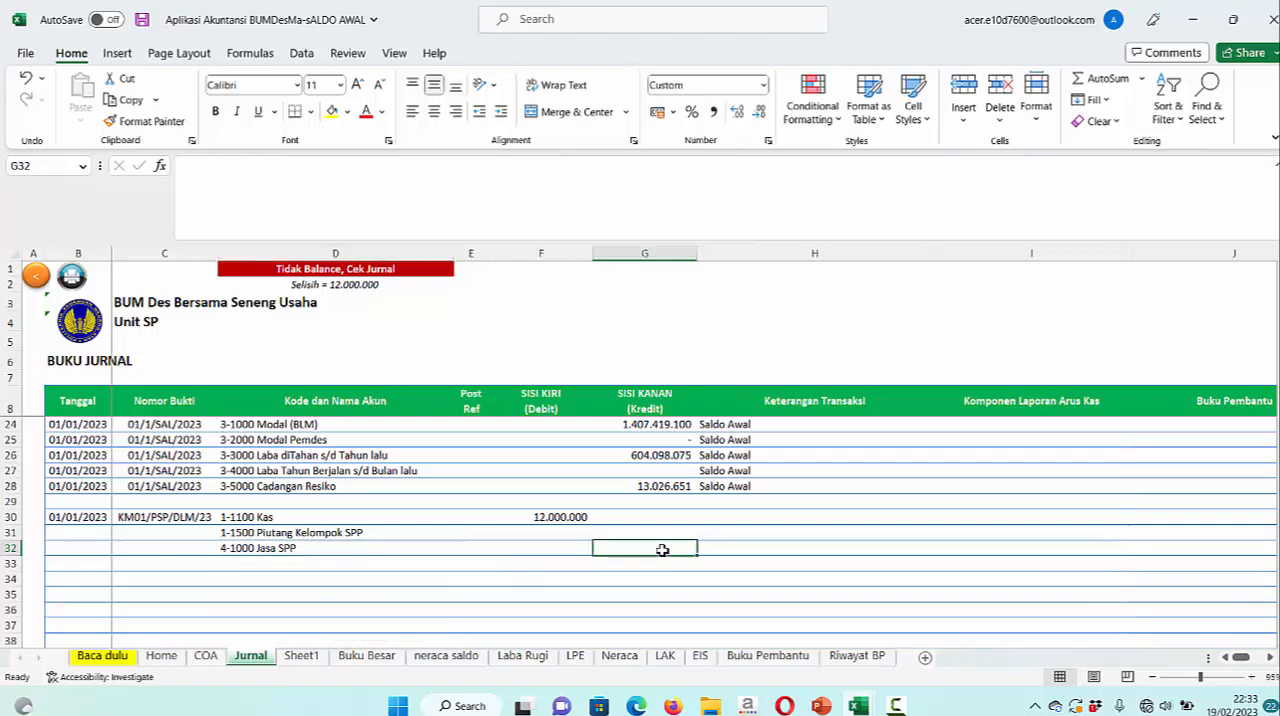
pyautogui.write('10')
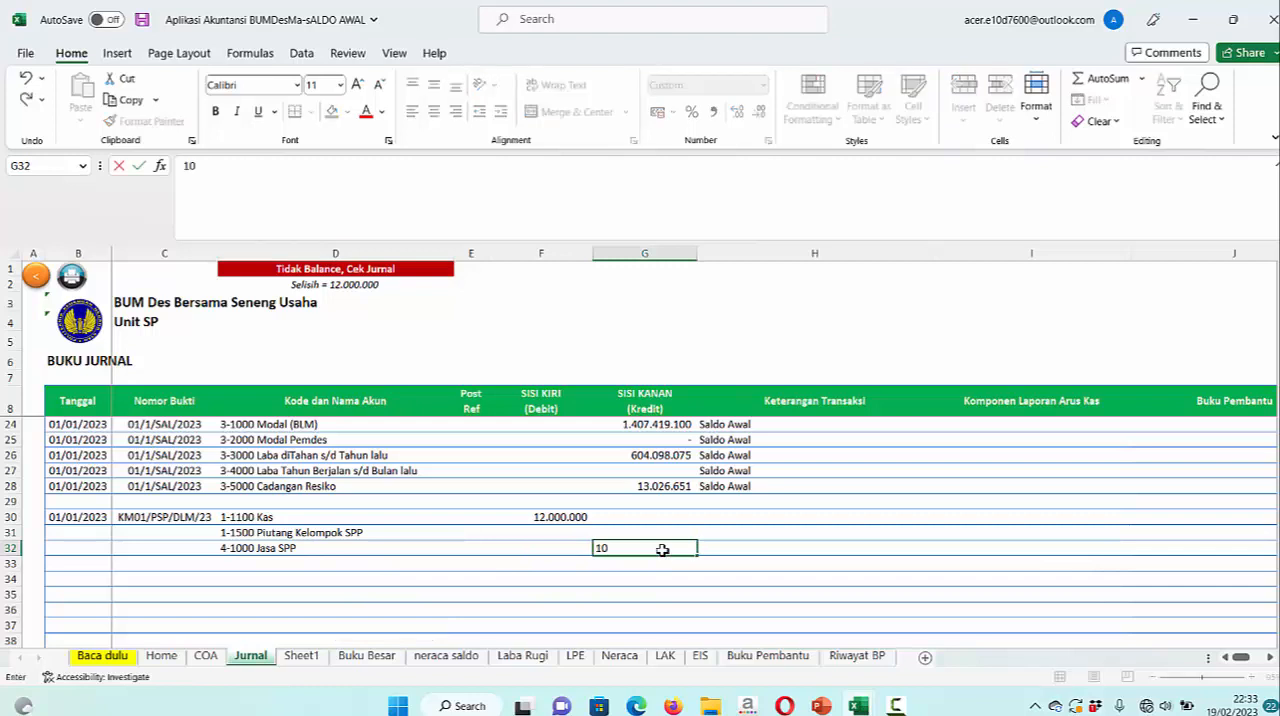
pyautogui.write('.000.000')
pyautogui.press('Return')
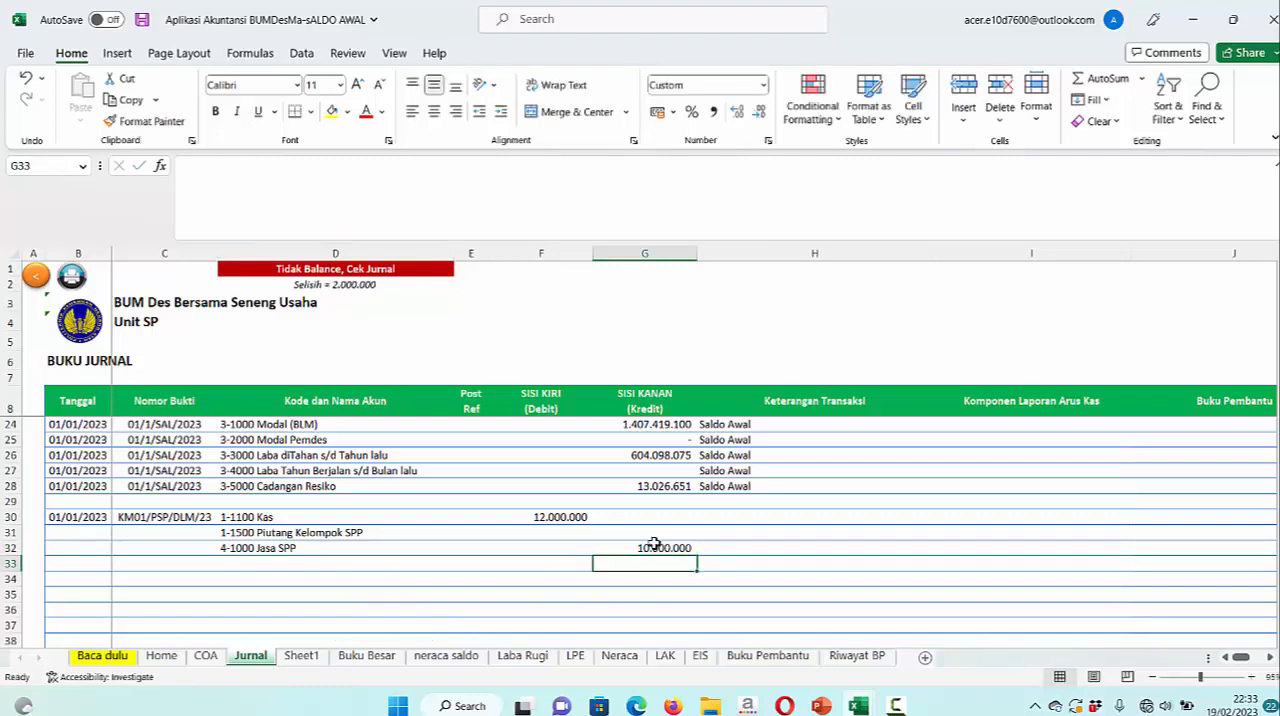
# Set the credits to 10000000 for Piutang Kelompok SPP in row 31 and 2000000 for Jasa SPP in row 32
pyautogui.click(668, 537)
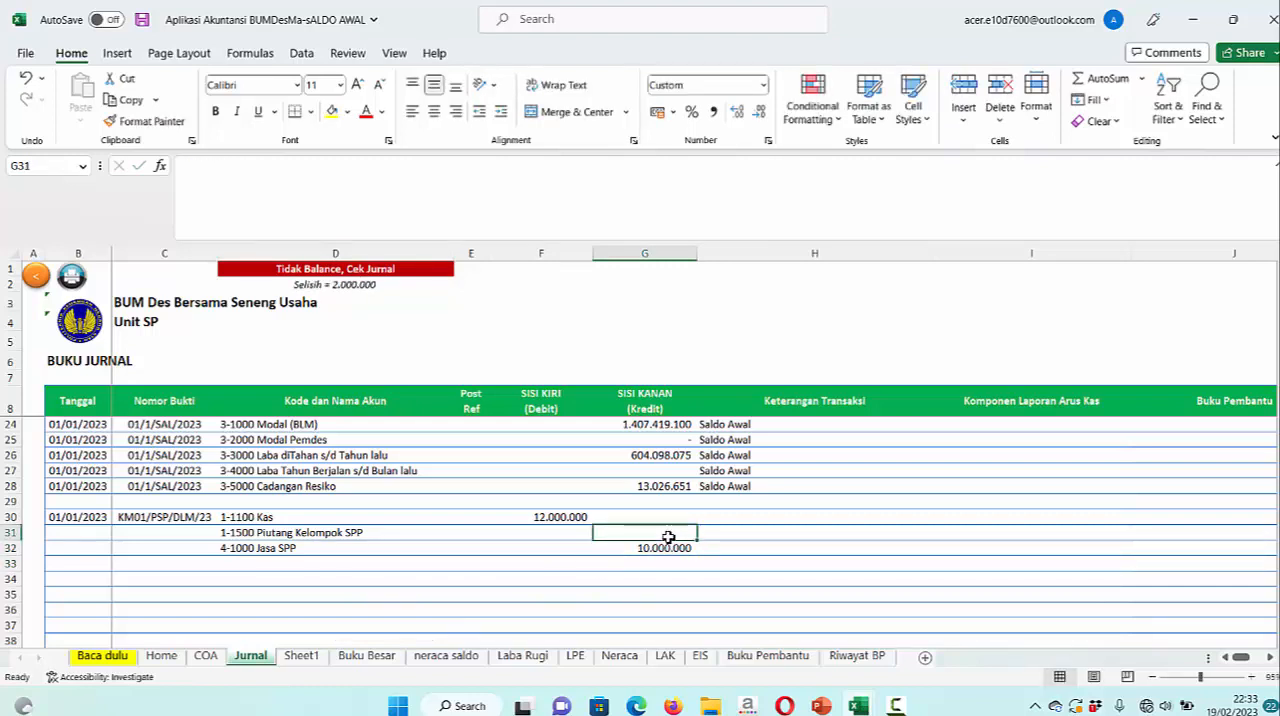
pyautogui.write('10000000')
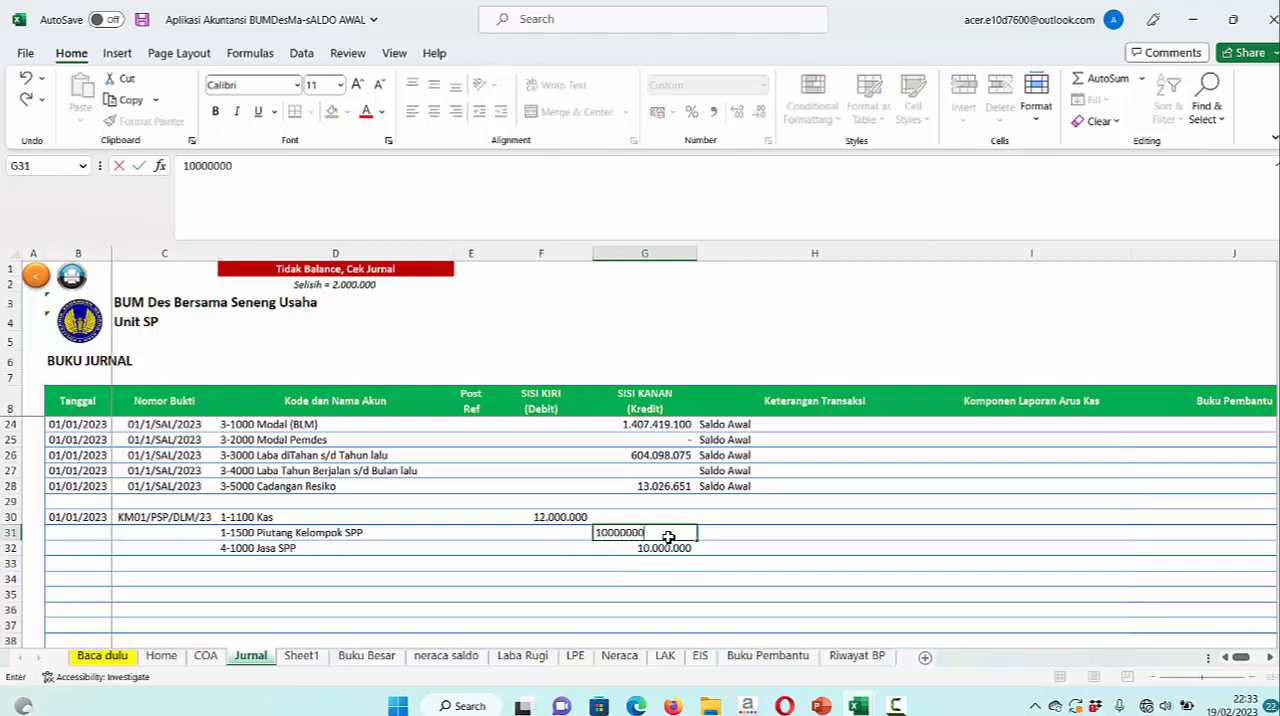
pyautogui.press('Return')
pyautogui.write('1')
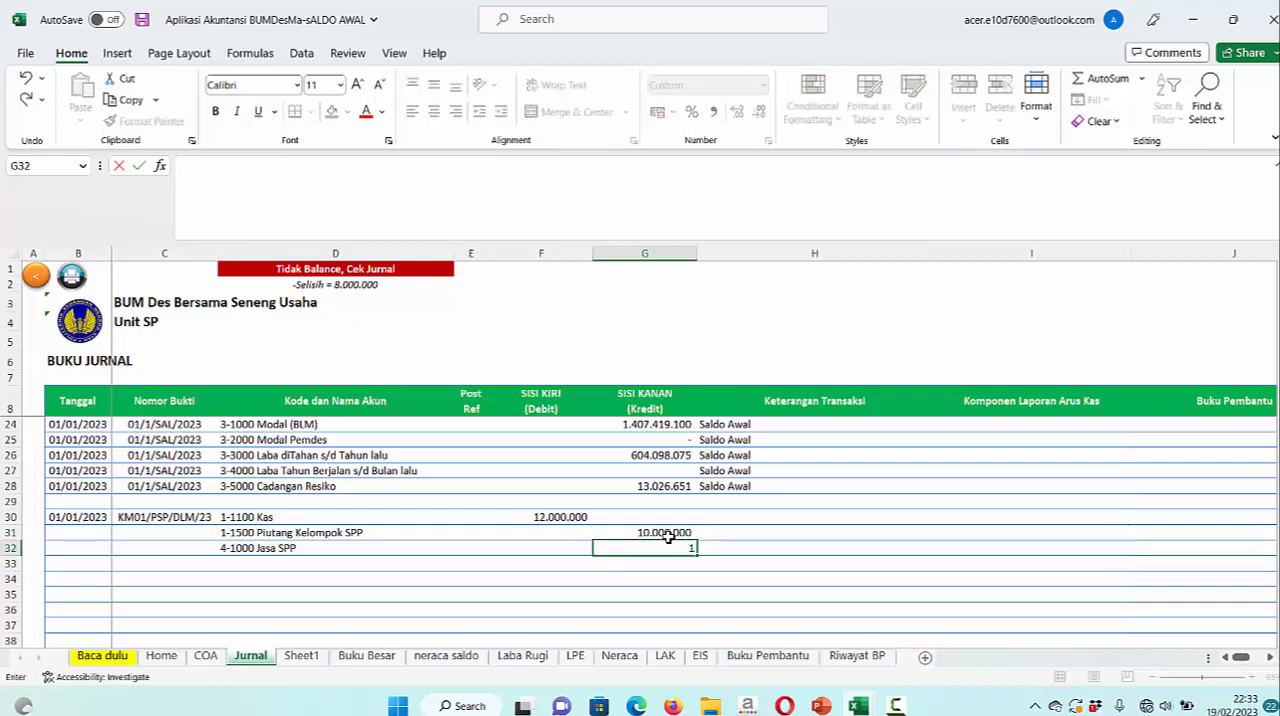
pyautogui.write('0.000.00')
pyautogui.press('Return')
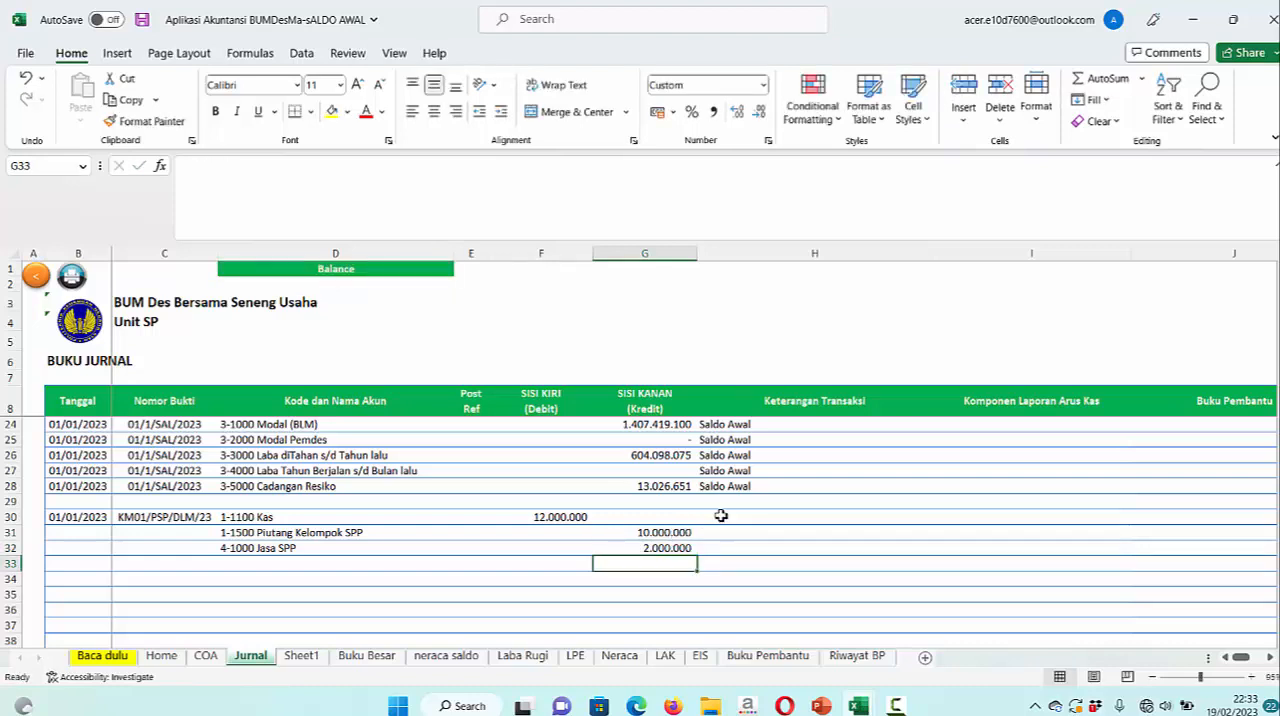
# Enter the transaction description "Diterima tunai pengembalian pinjaman SP a/n Klpk Delima" in row 30
pyautogui.click(720, 515)
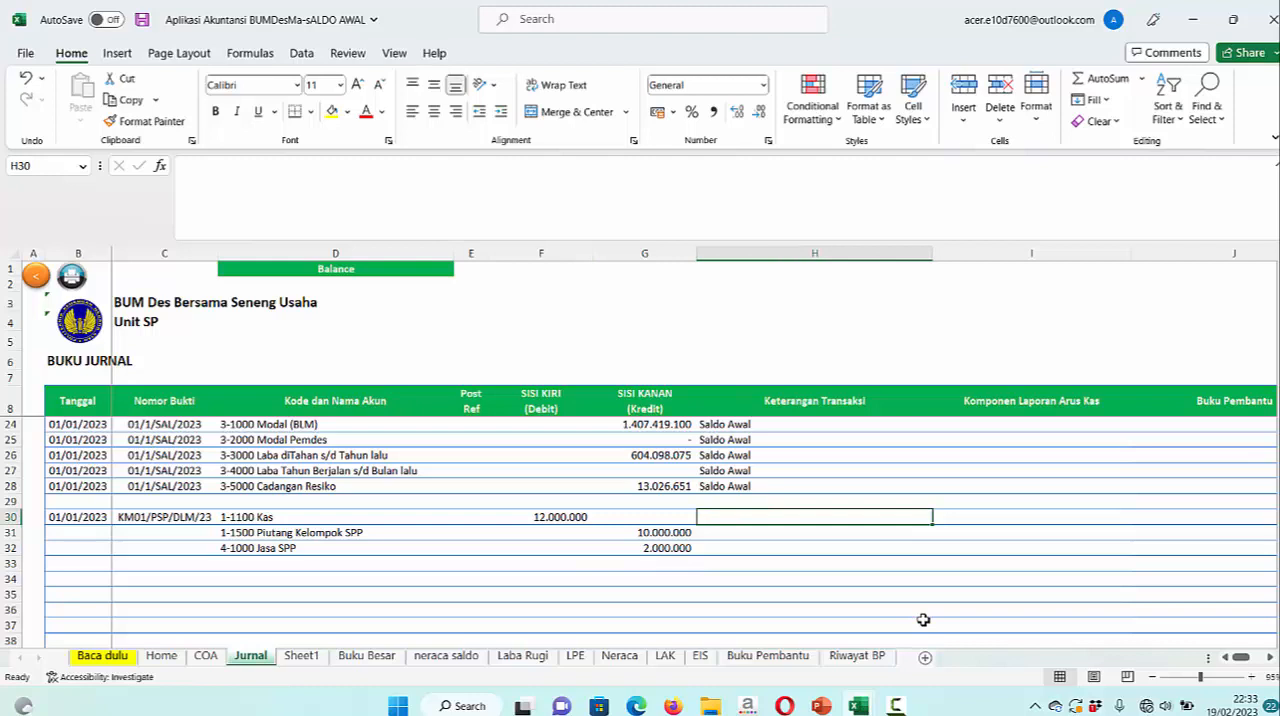
pyautogui.write('dITERI')
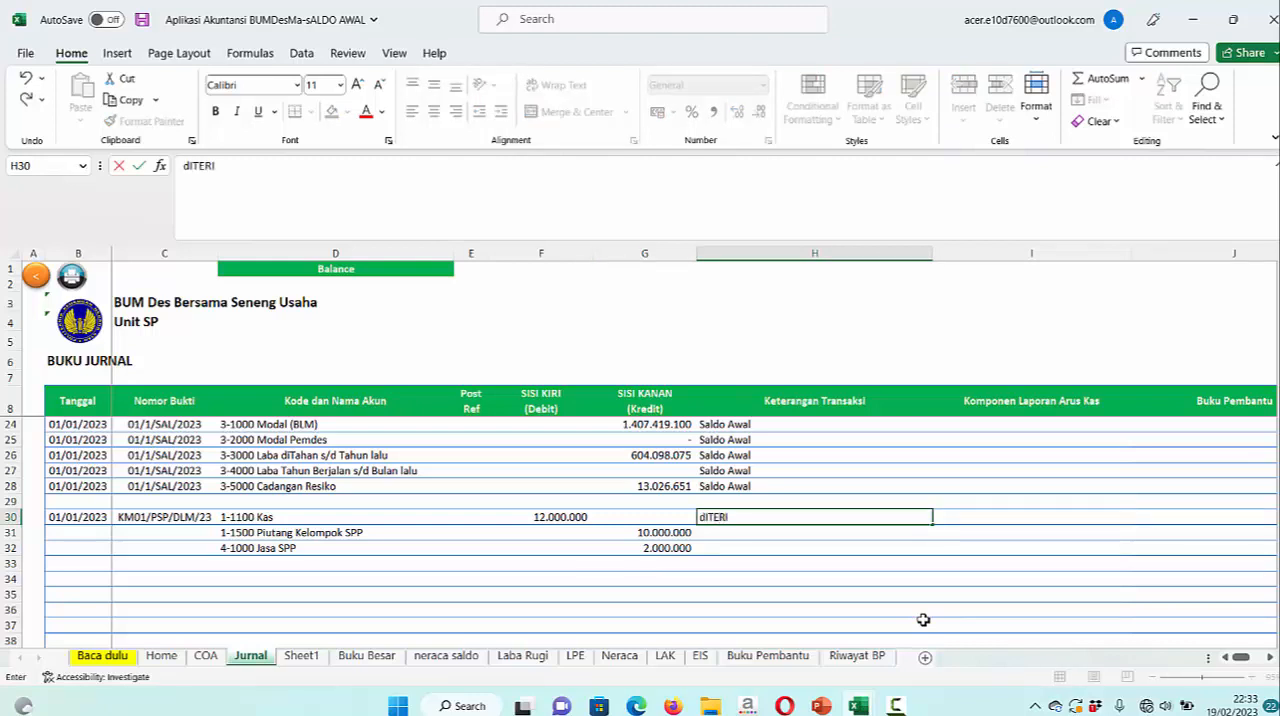
pyautogui.write('MA tuna')
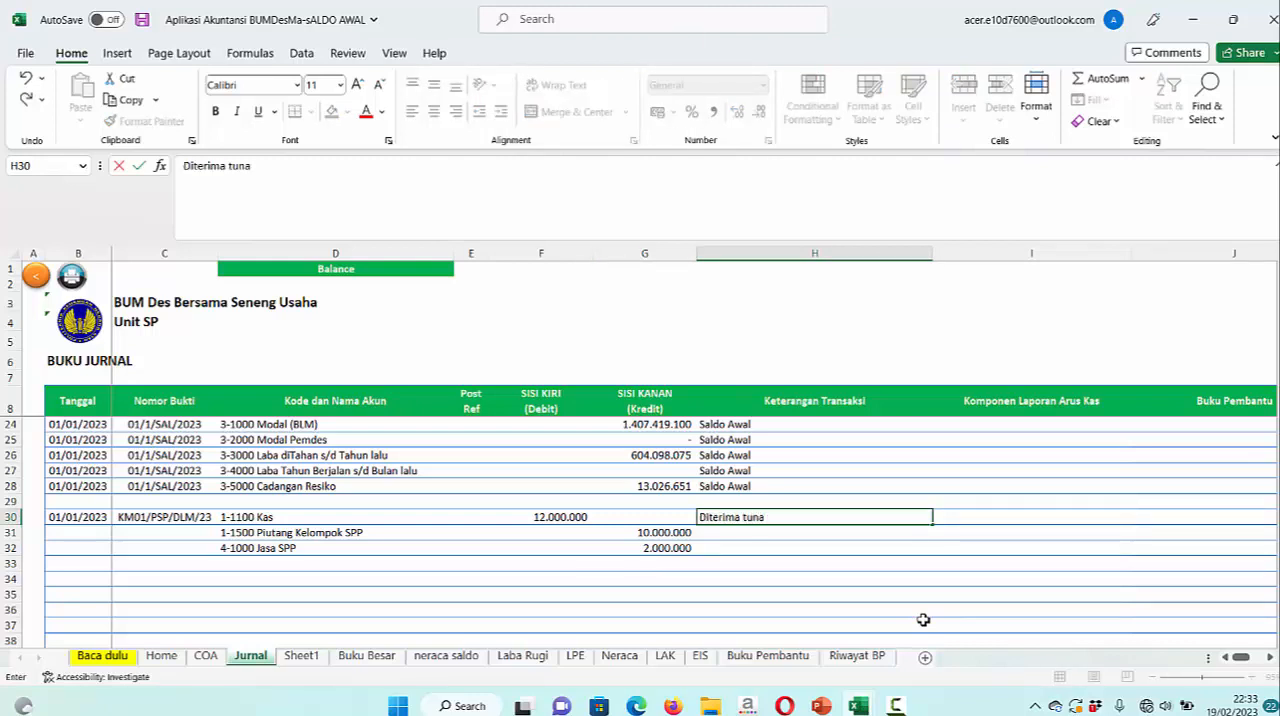
pyautogui.write('i pengembal')
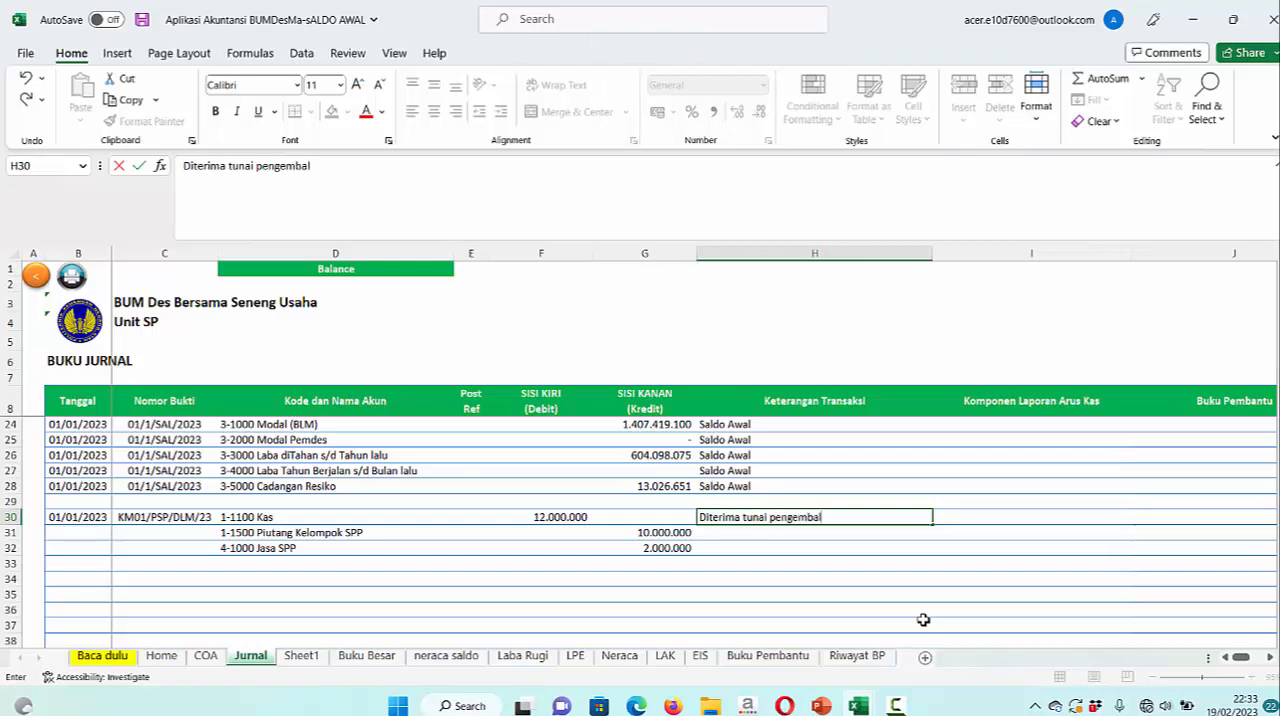
pyautogui.write('ian pinjaman ')
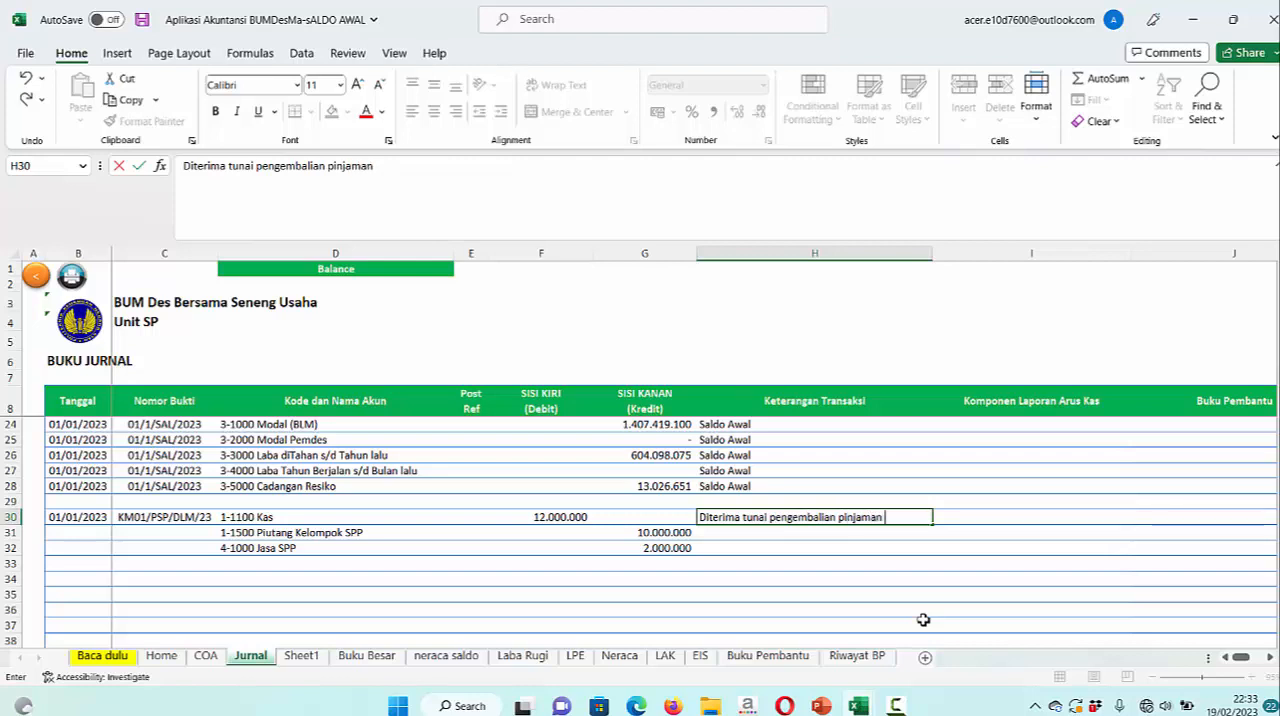
pyautogui.write('SP a/n Klpk')
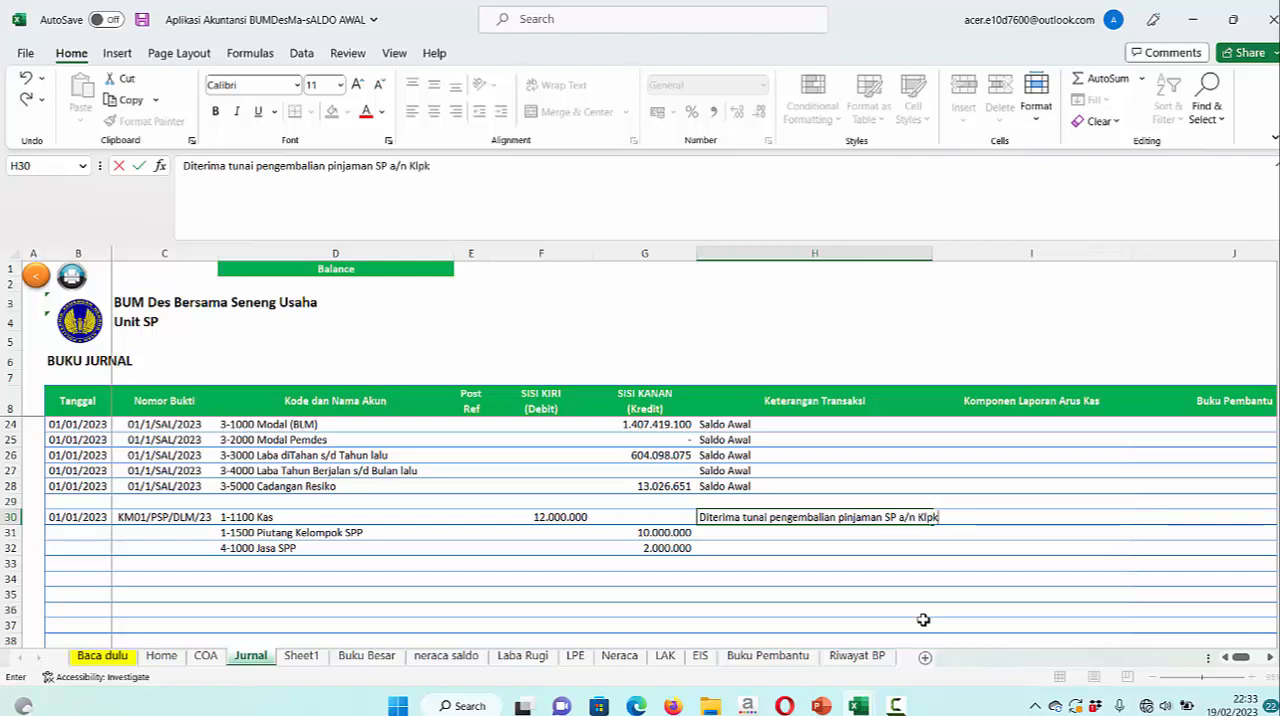
pyautogui.write(' Delima')
pyautogui.click(913, 573)
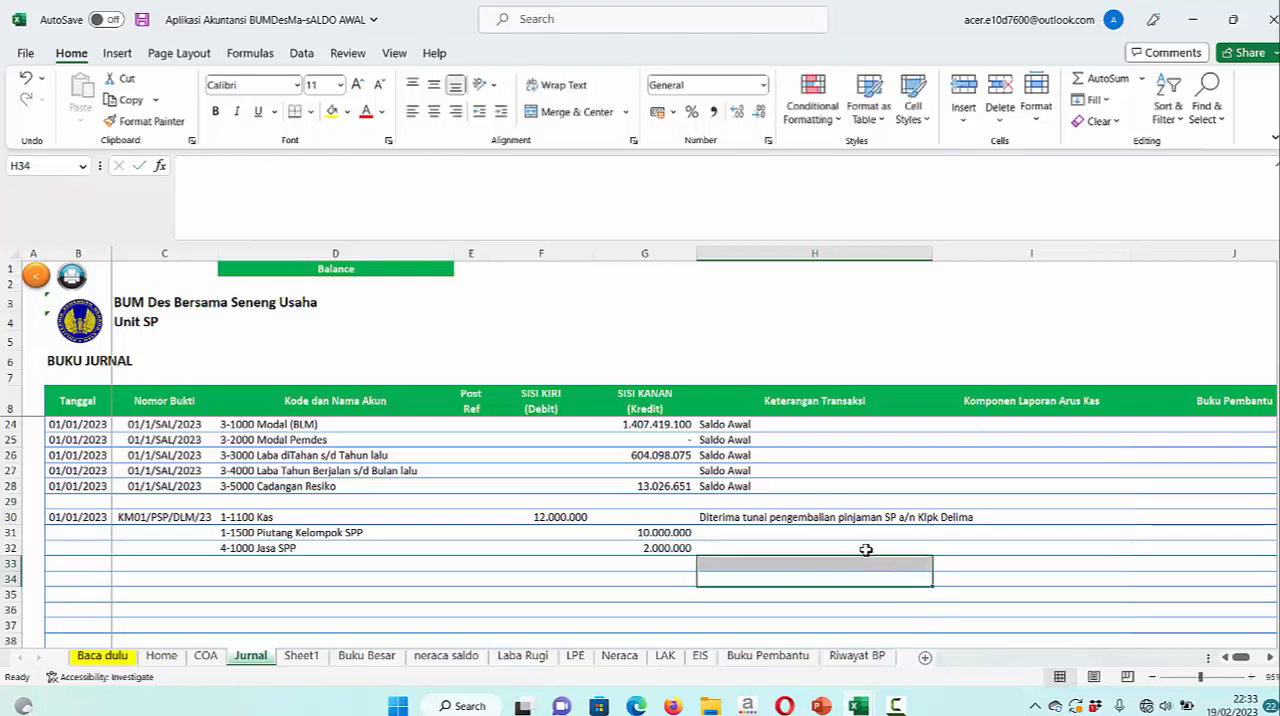
# Copy the transaction description from row 30 to the credit lines in rows 31 and 32
pyautogui.click(828, 522)
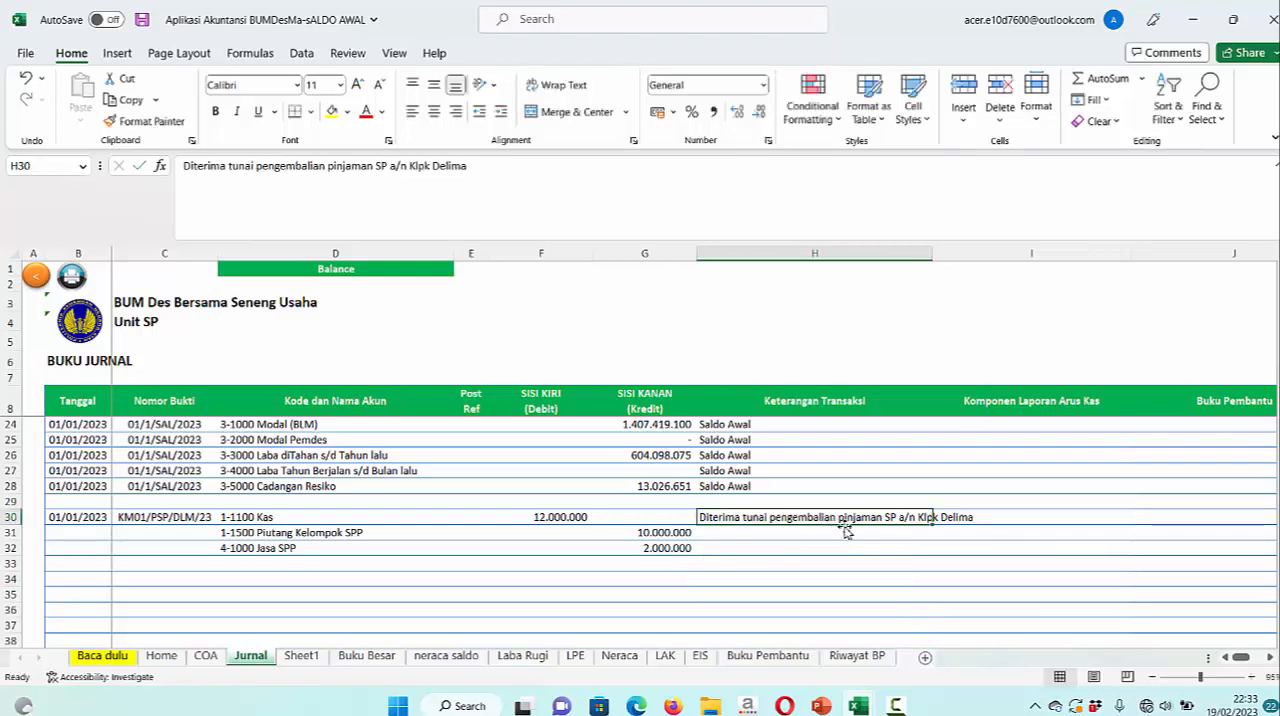
pyautogui.hotkey('ctrl', 'c')
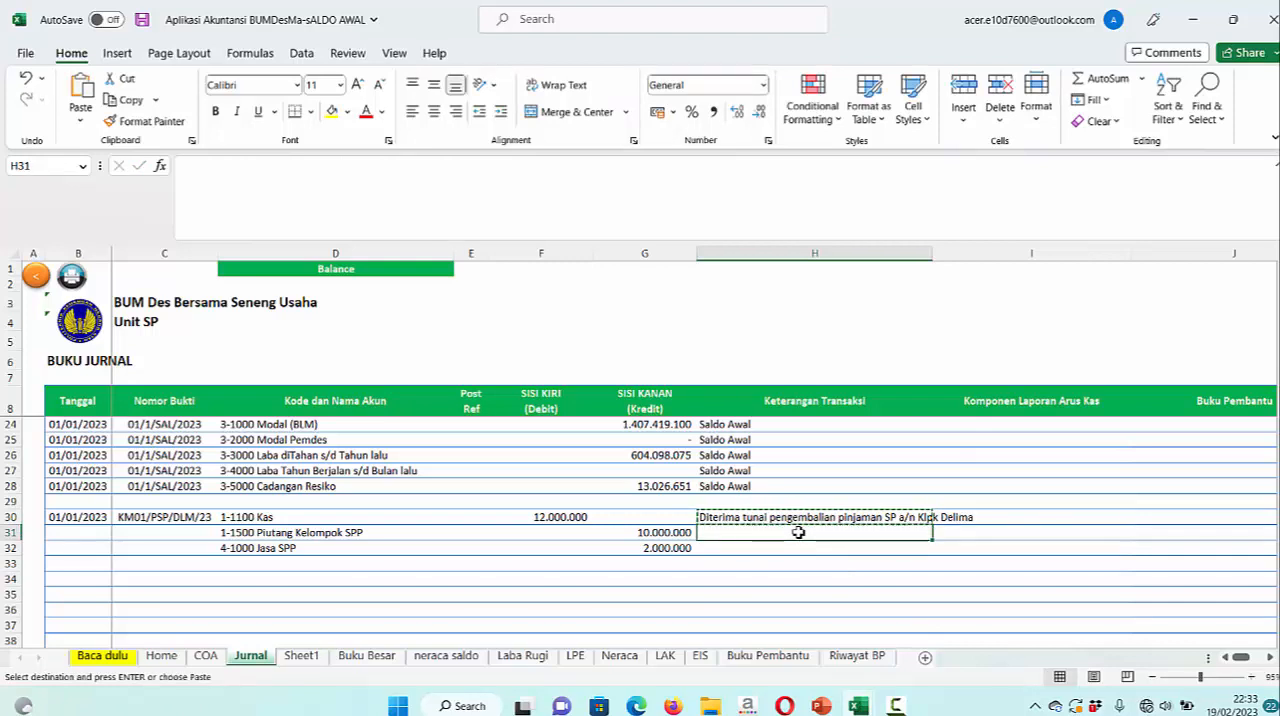
pyautogui.hotkey('ctrl', 'v')
pyautogui.click(793, 547)
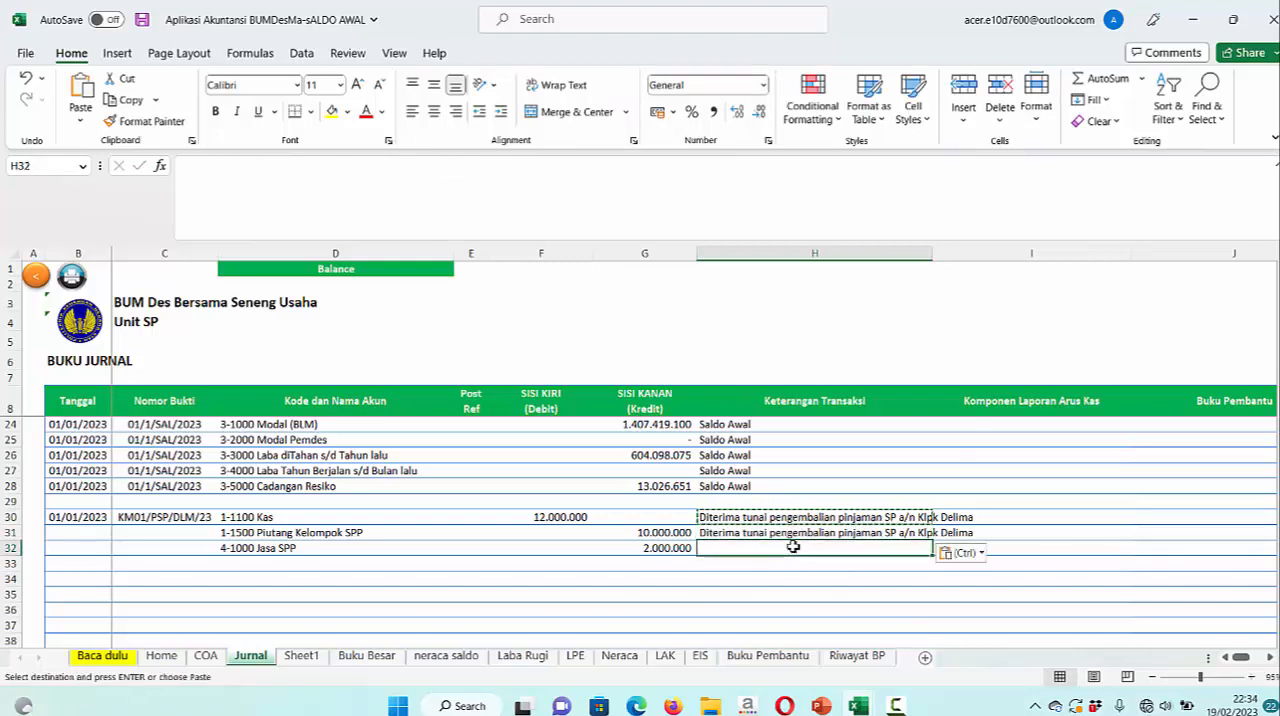
pyautogui.hotkey('ctrl', 'v')
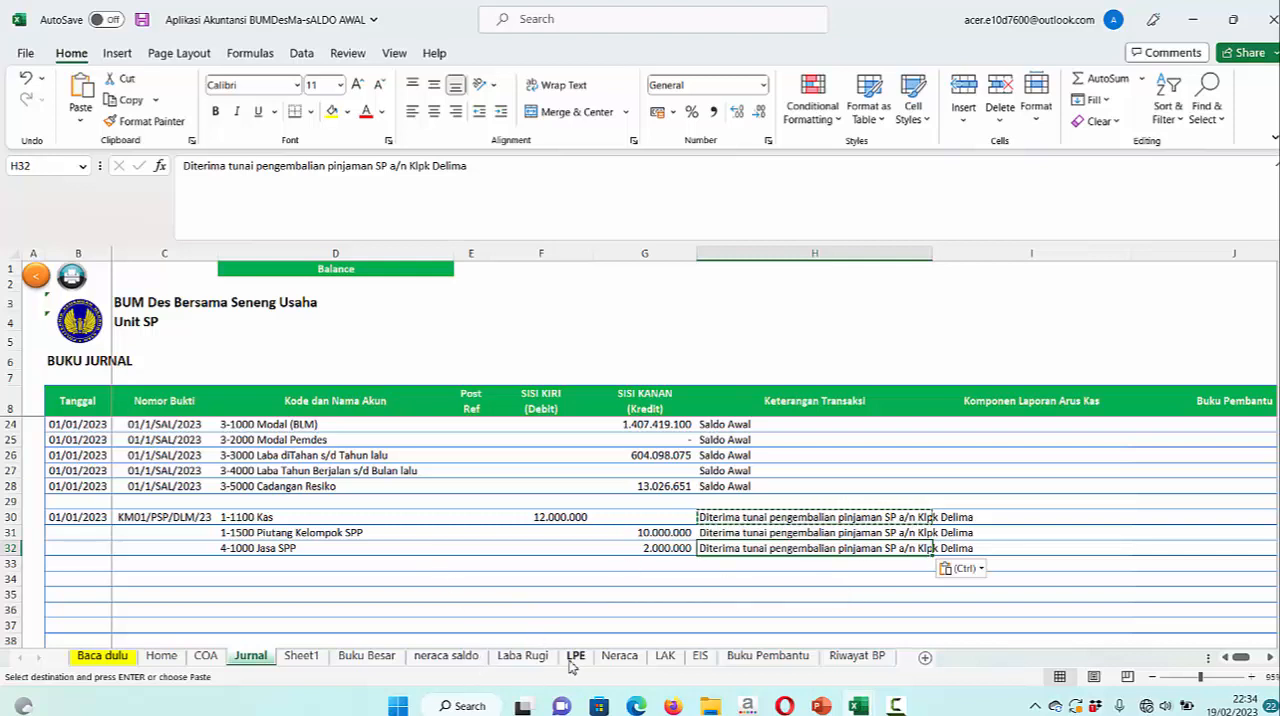
# Examine the balance status and the asset, liability and equity figures in Neraca, and the income figures in Laba Rugi
pyautogui.click(620, 656)
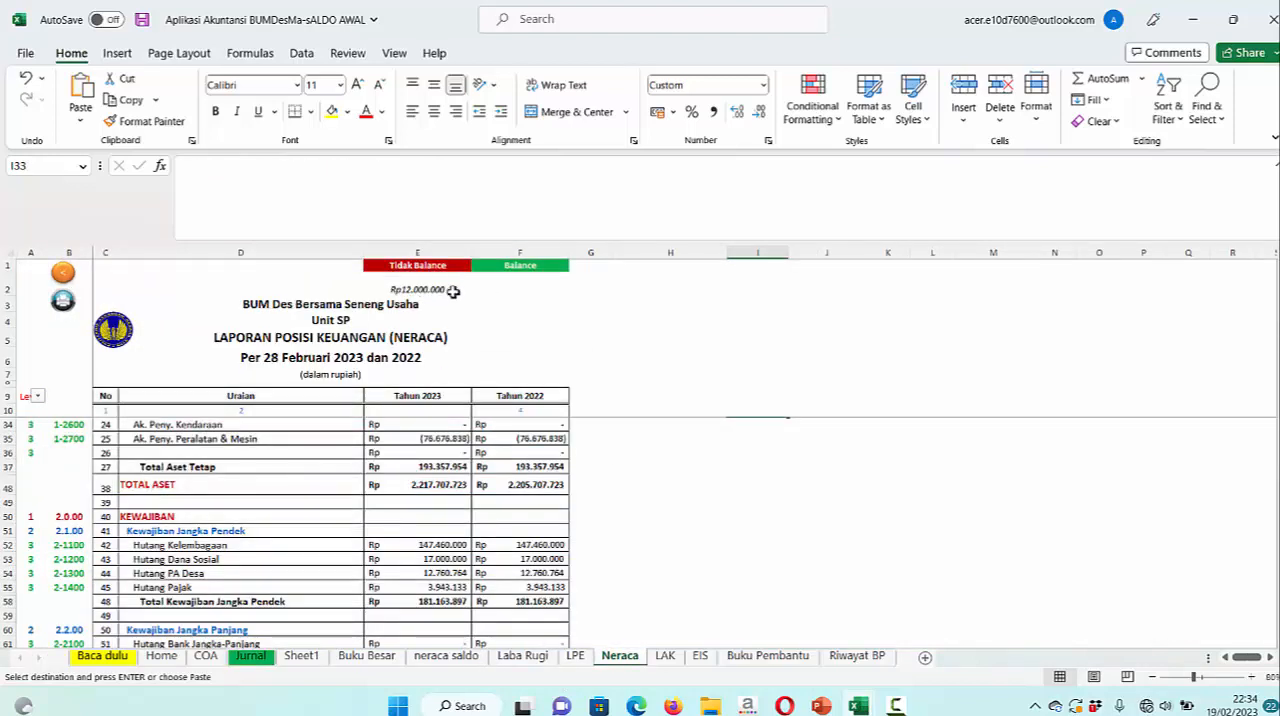
pyautogui.scroll(-6, 438, 320)
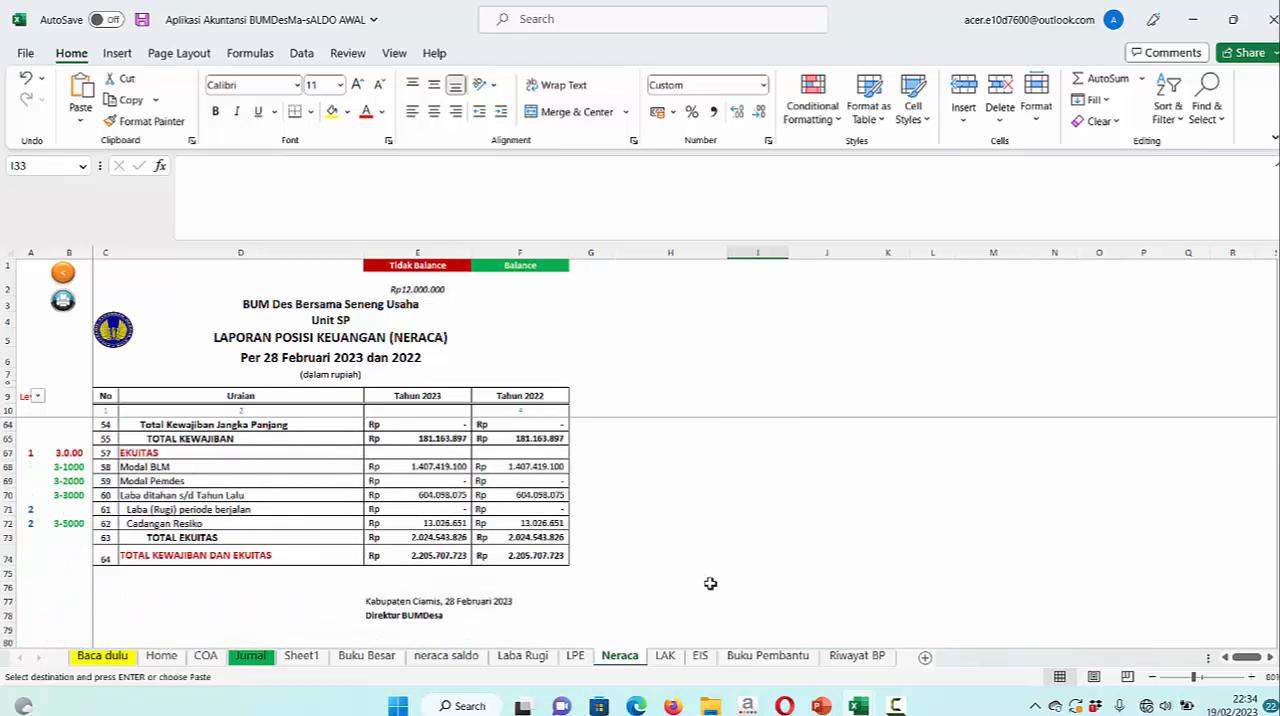
pyautogui.scroll(9, 710, 583)
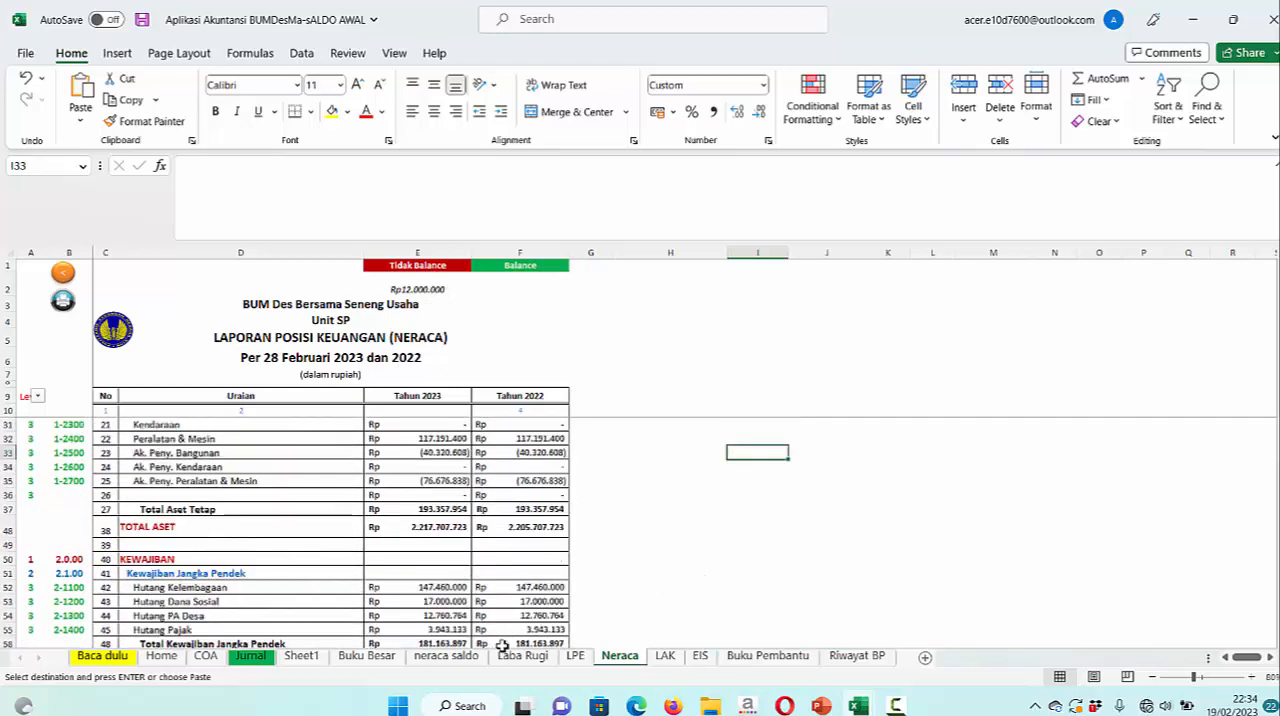
pyautogui.scroll(2, 593, 512)
pyautogui.scroll(2, 593, 512)
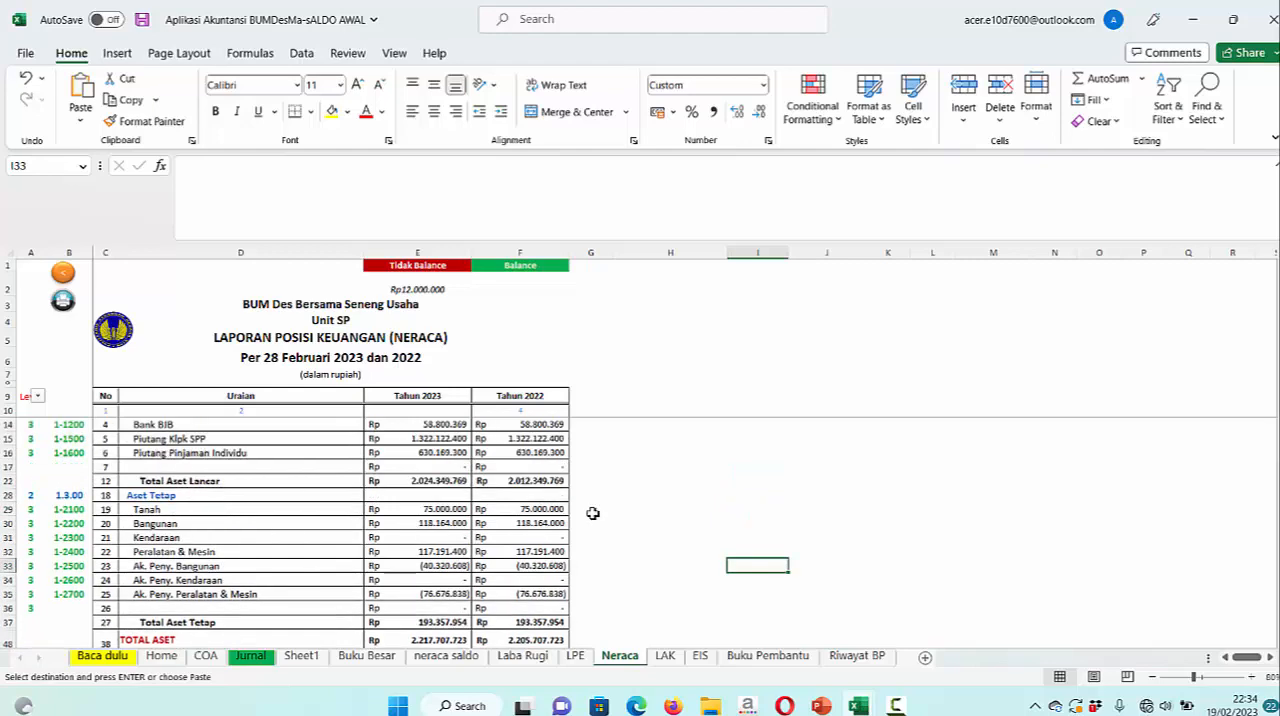
pyautogui.click(250, 656)
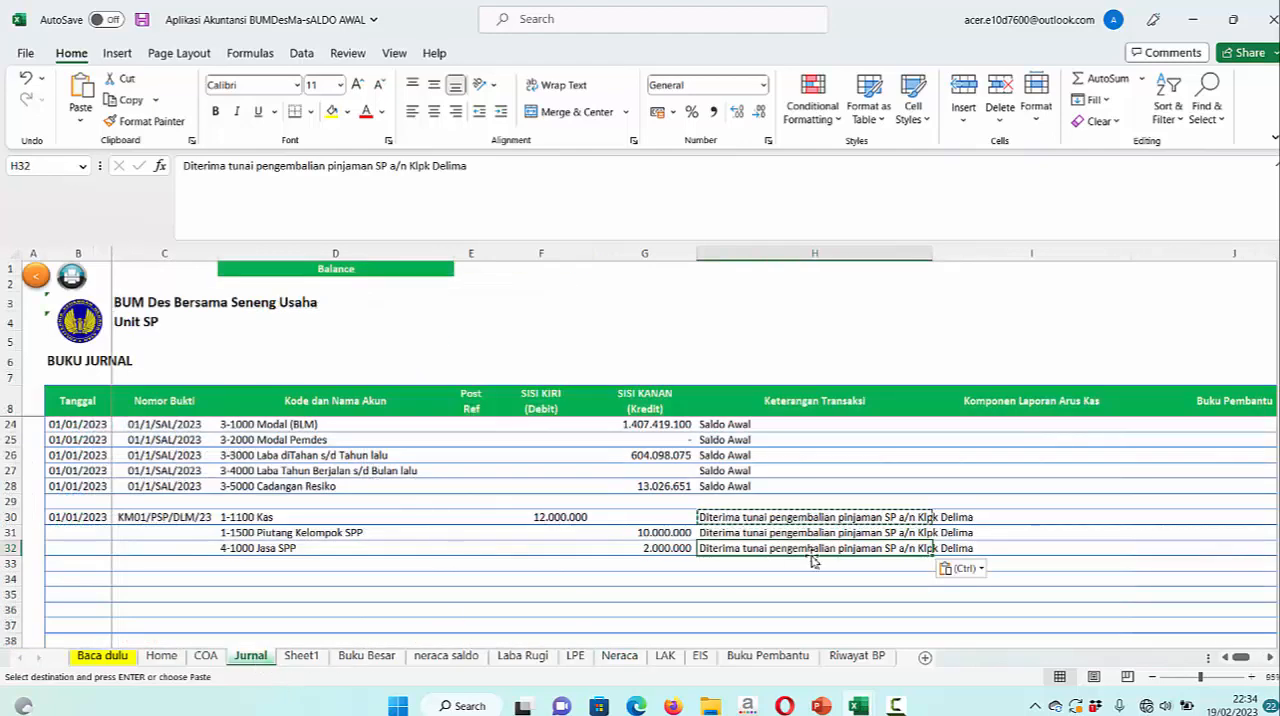
pyautogui.click(619, 656)
pyautogui.scroll(1, 634, 551)
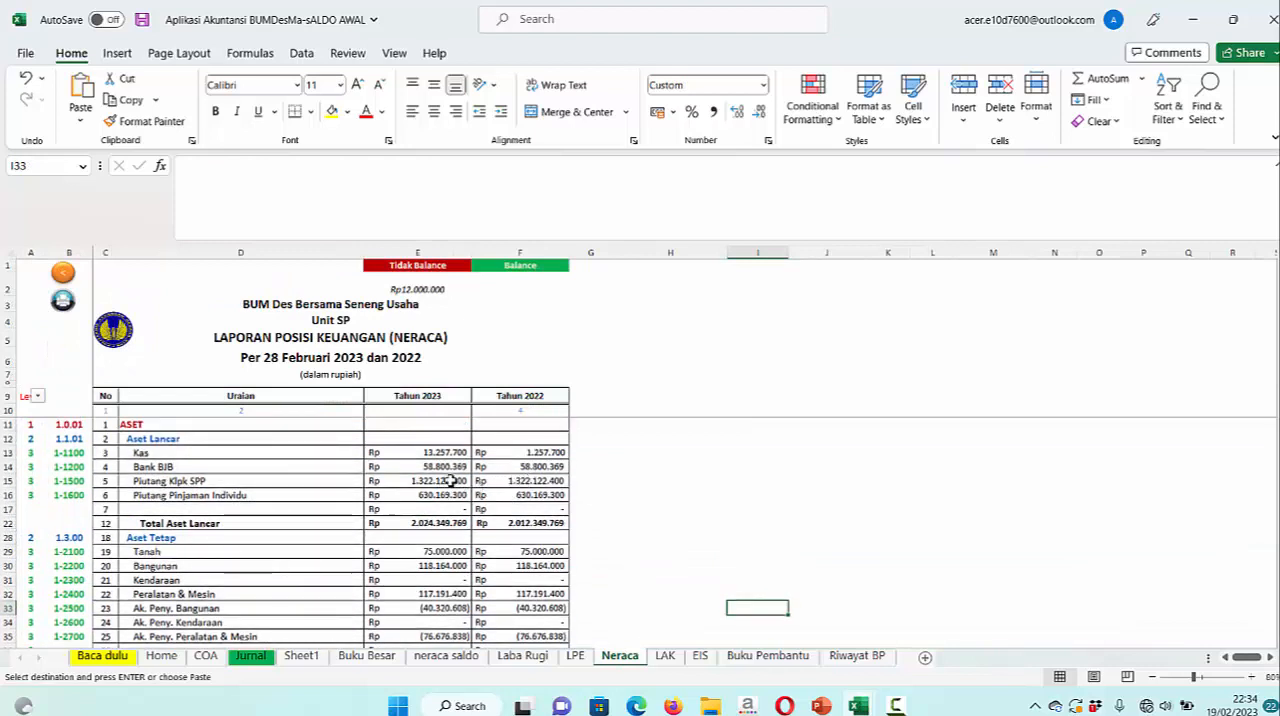
pyautogui.click(540, 665)
pyautogui.scroll(4, 722, 580)
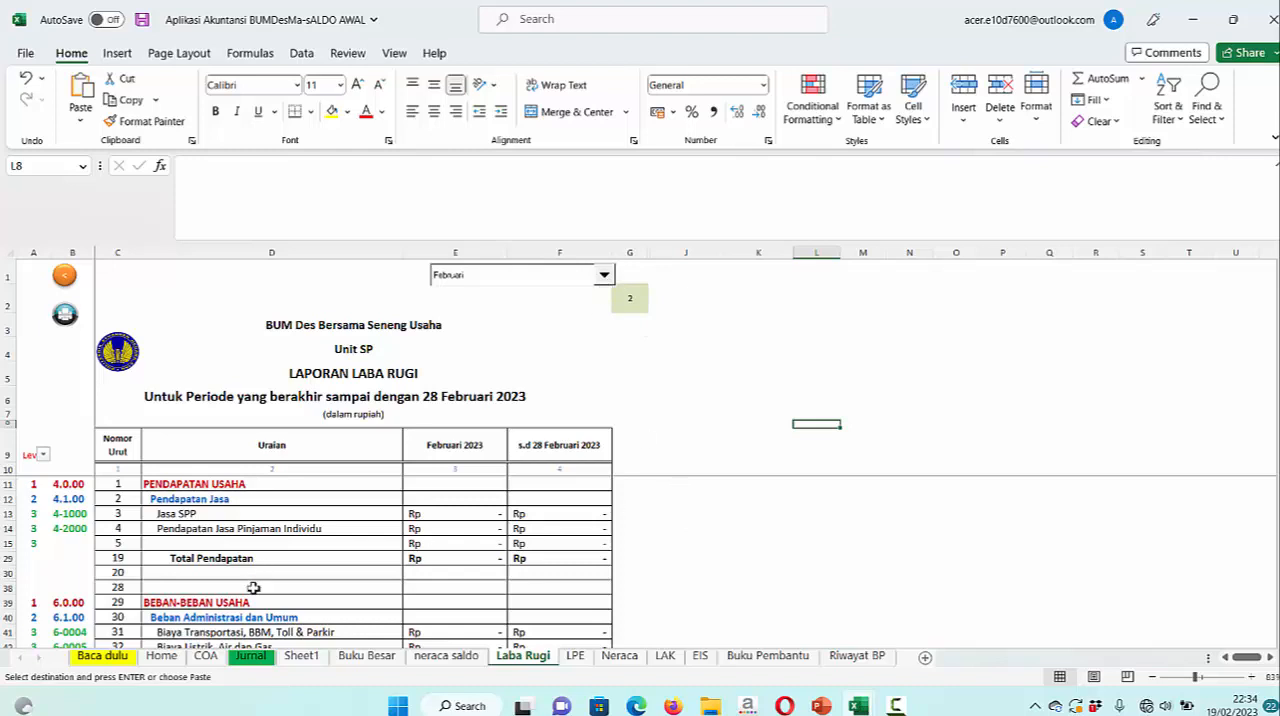
# Fill the date 01/01/2023 from row 30 of the Jurnal sheet down to rows 31 and 32
pyautogui.click(250, 655)
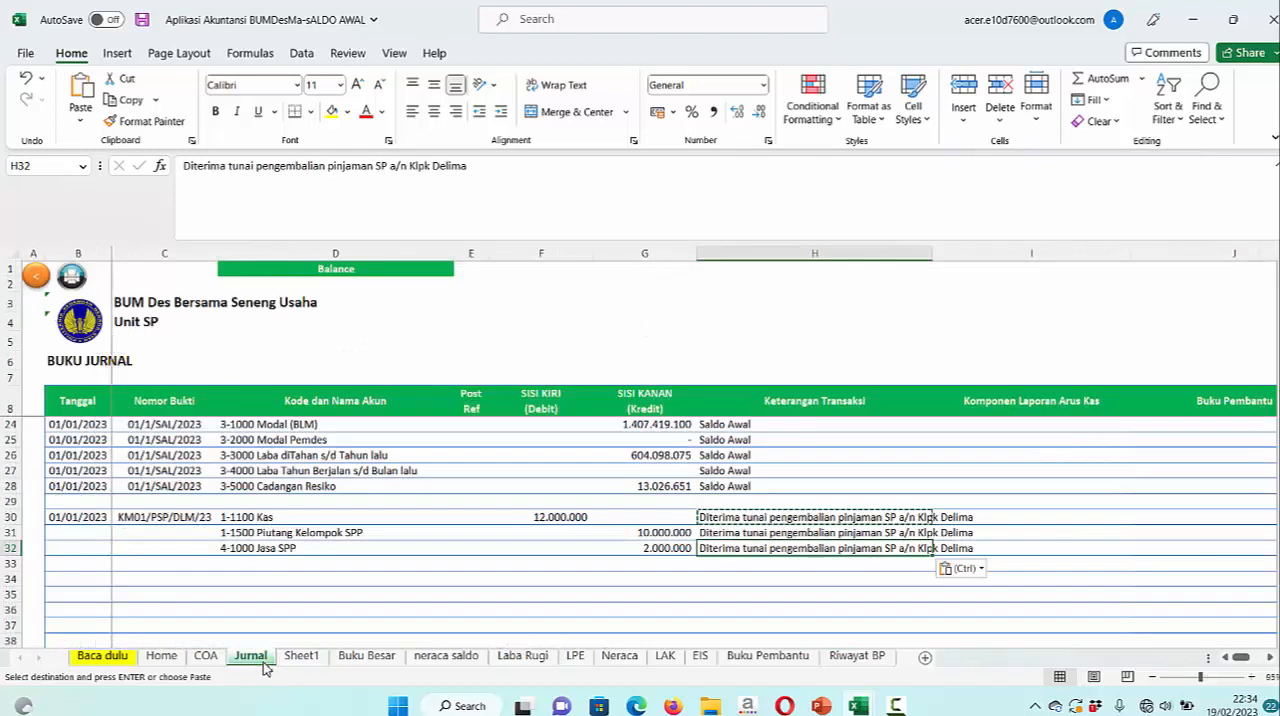
pyautogui.click(92, 517)
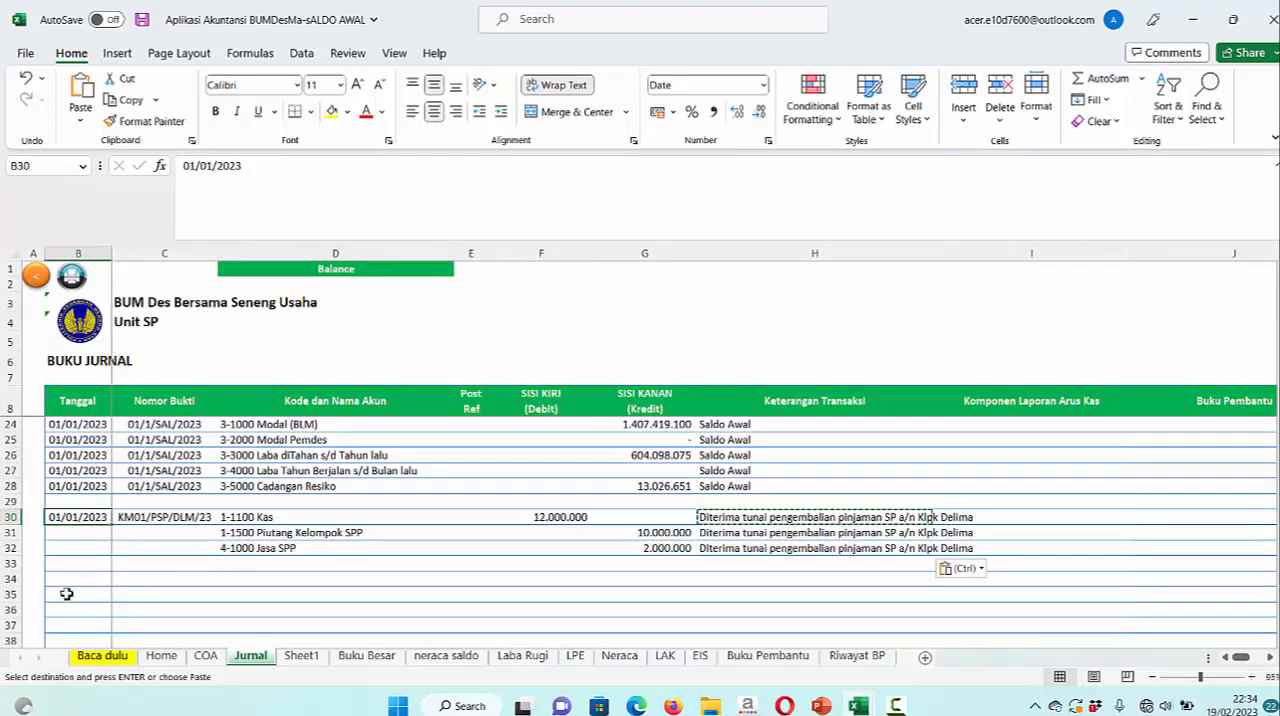
pyautogui.keyDown('shift'); pyautogui.click(87, 550); pyautogui.keyUp('shift')
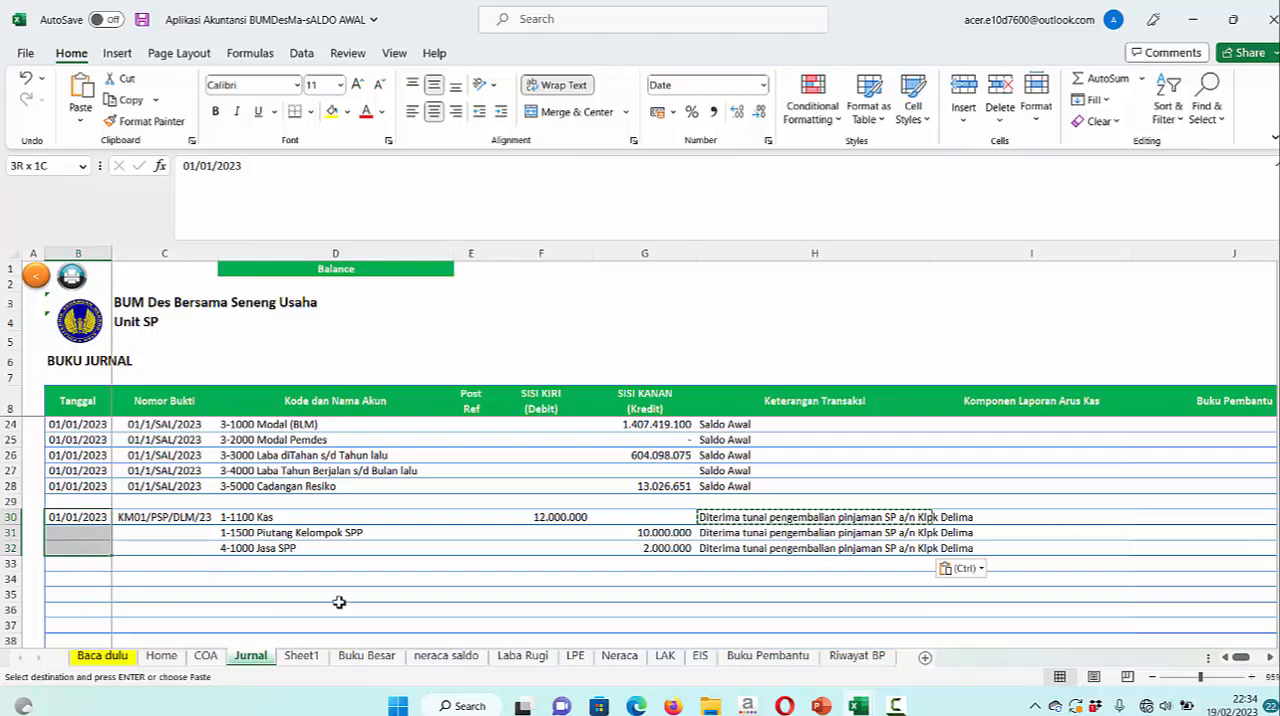
pyautogui.hotkey('ctrl', 'q')
pyautogui.click(339, 602)
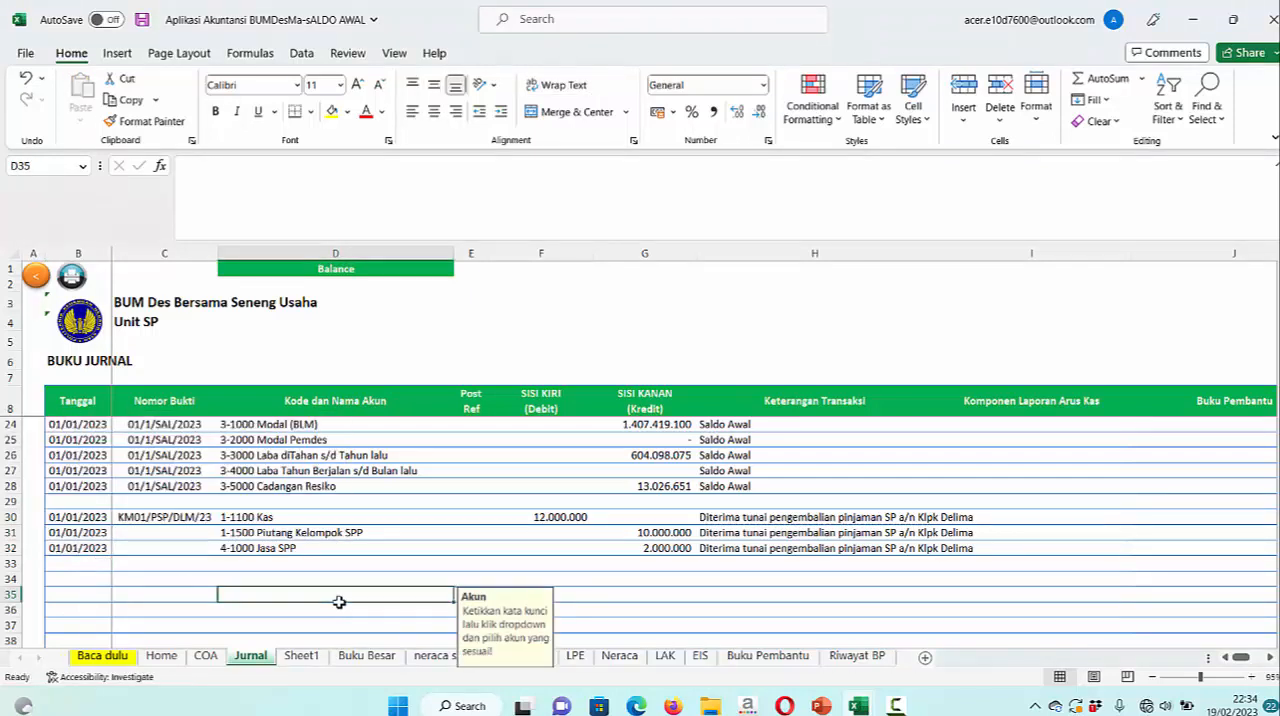
# Recheck the Neraca balance status and the Jasa SPP income in Laba Rugi with the journal dates filled in
pyautogui.click(619, 655)
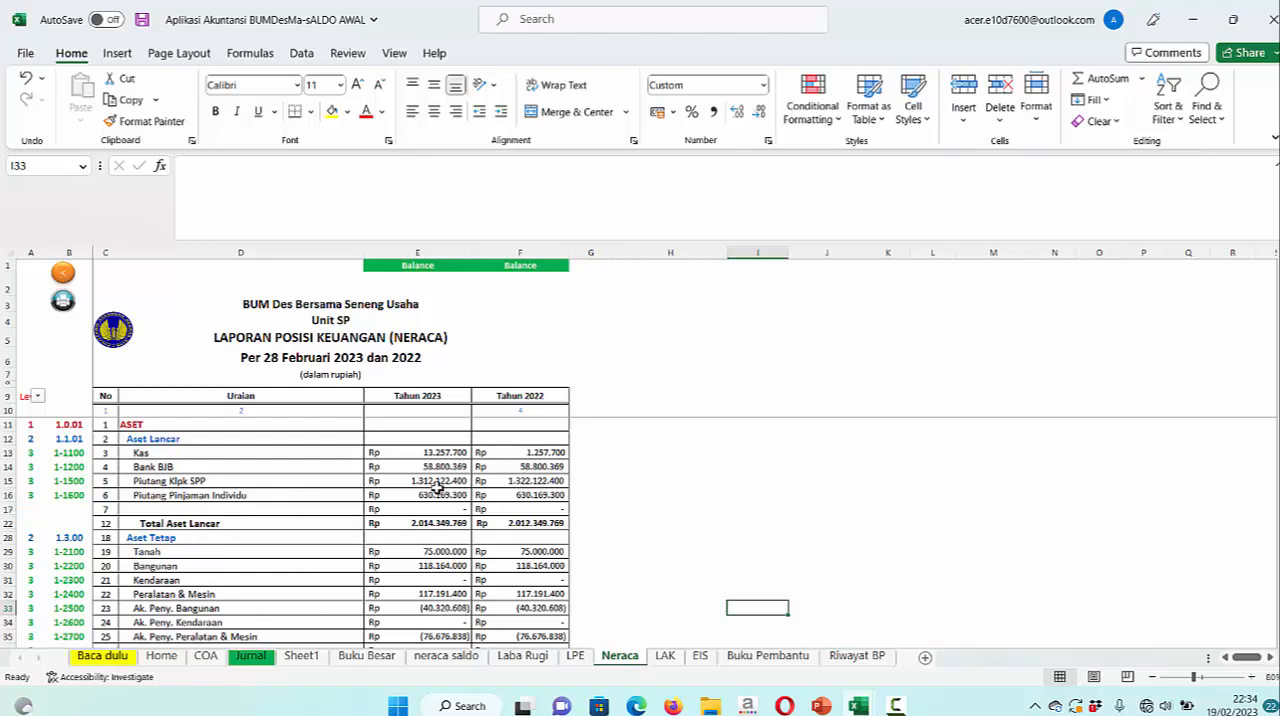
pyautogui.click(523, 656)
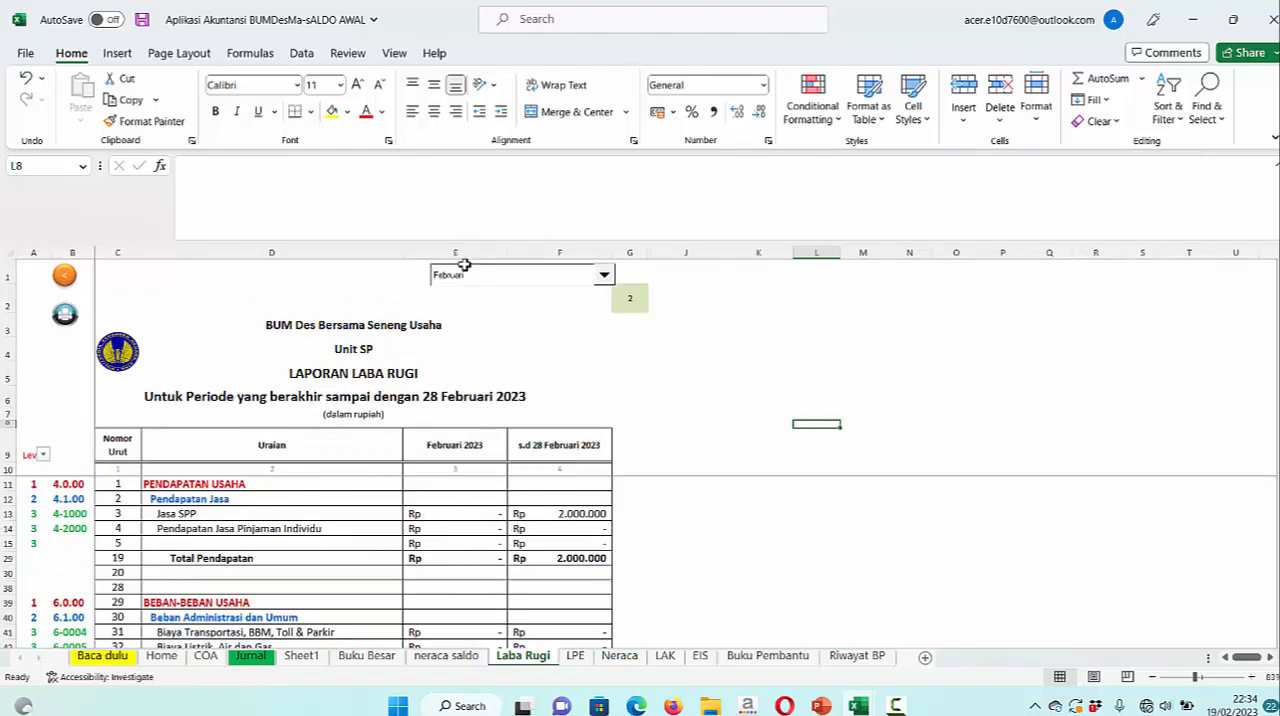
# Switch the Laba Rugi report period to Januari and view its income and expense lines
pyautogui.click(604, 276)
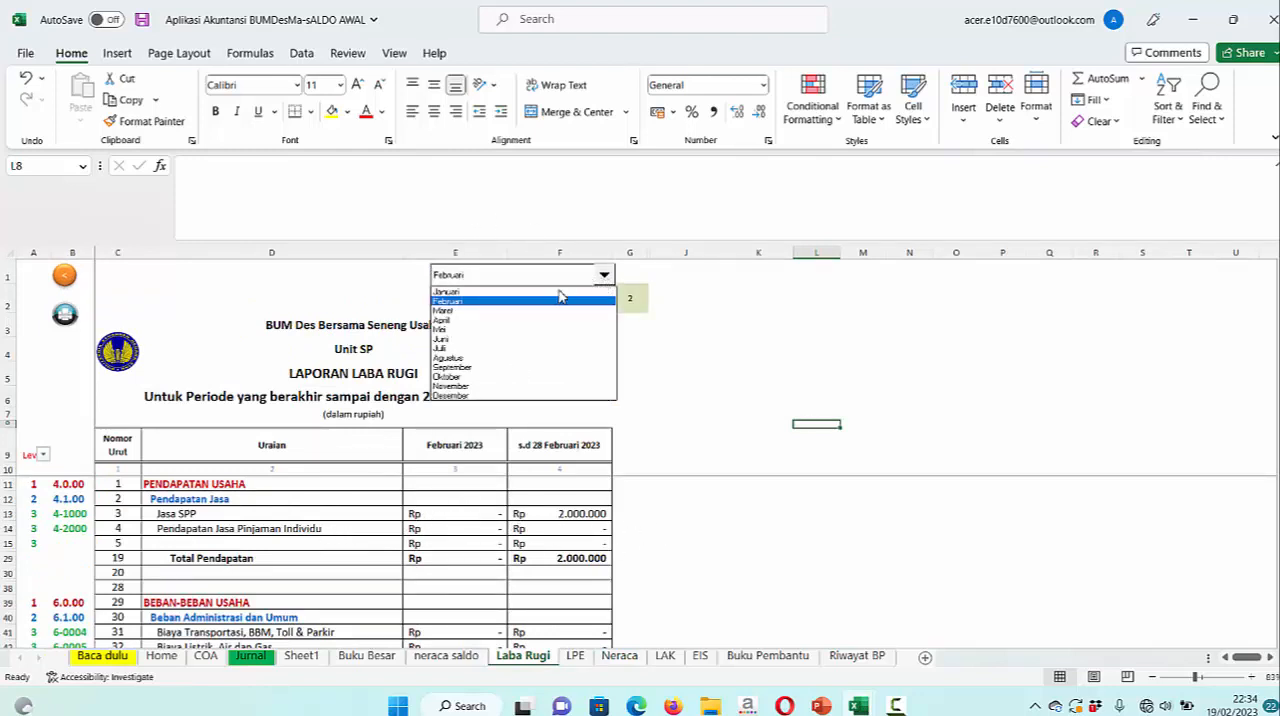
pyautogui.click(514, 292)
pyautogui.click(512, 300)
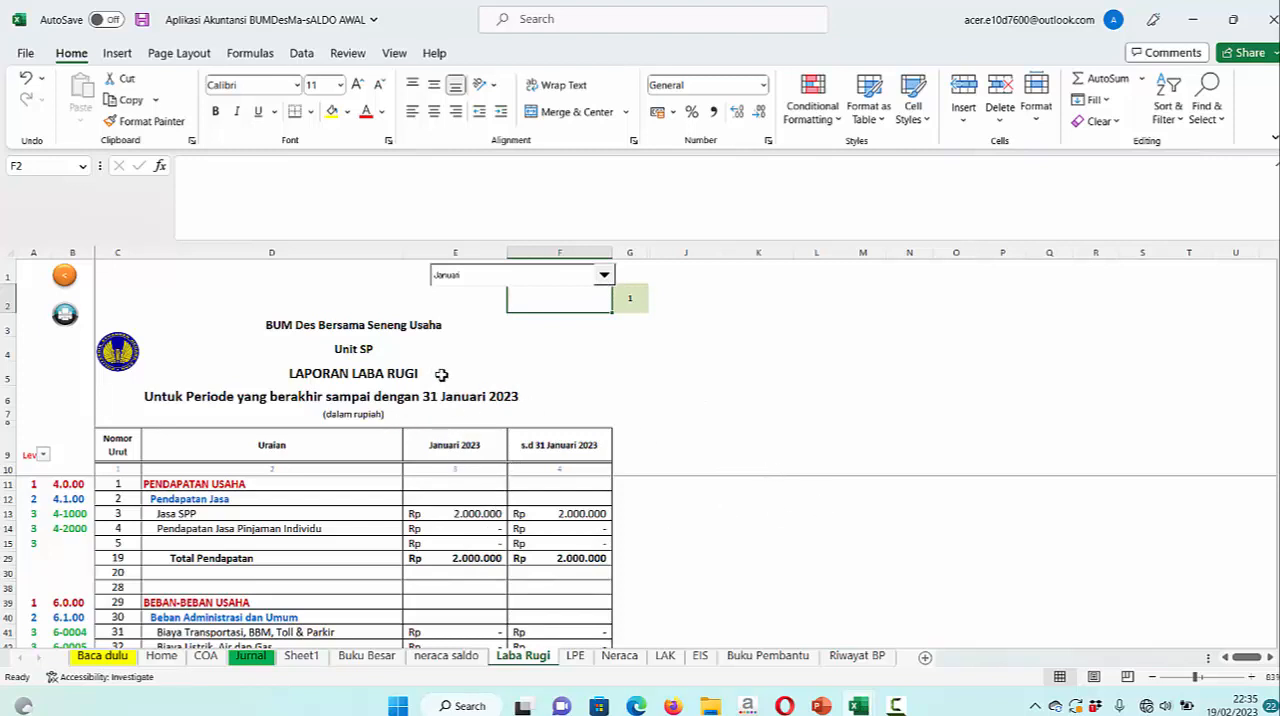
pyautogui.scroll(-1, 582, 532)
pyautogui.scroll(1, 582, 532)
# Examine the asset, liability and equity figures in Neraca, and the current-period profit in LPE
pyautogui.click(620, 656)
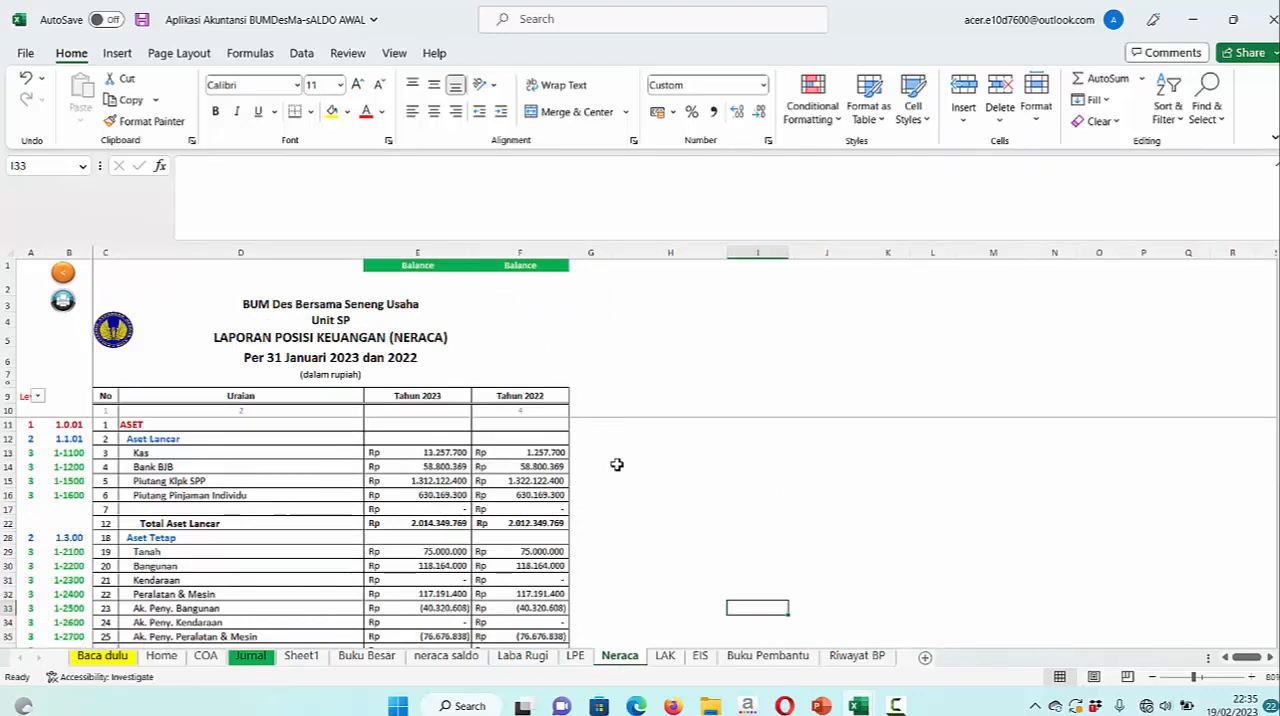
pyautogui.scroll(-5, 580, 490)
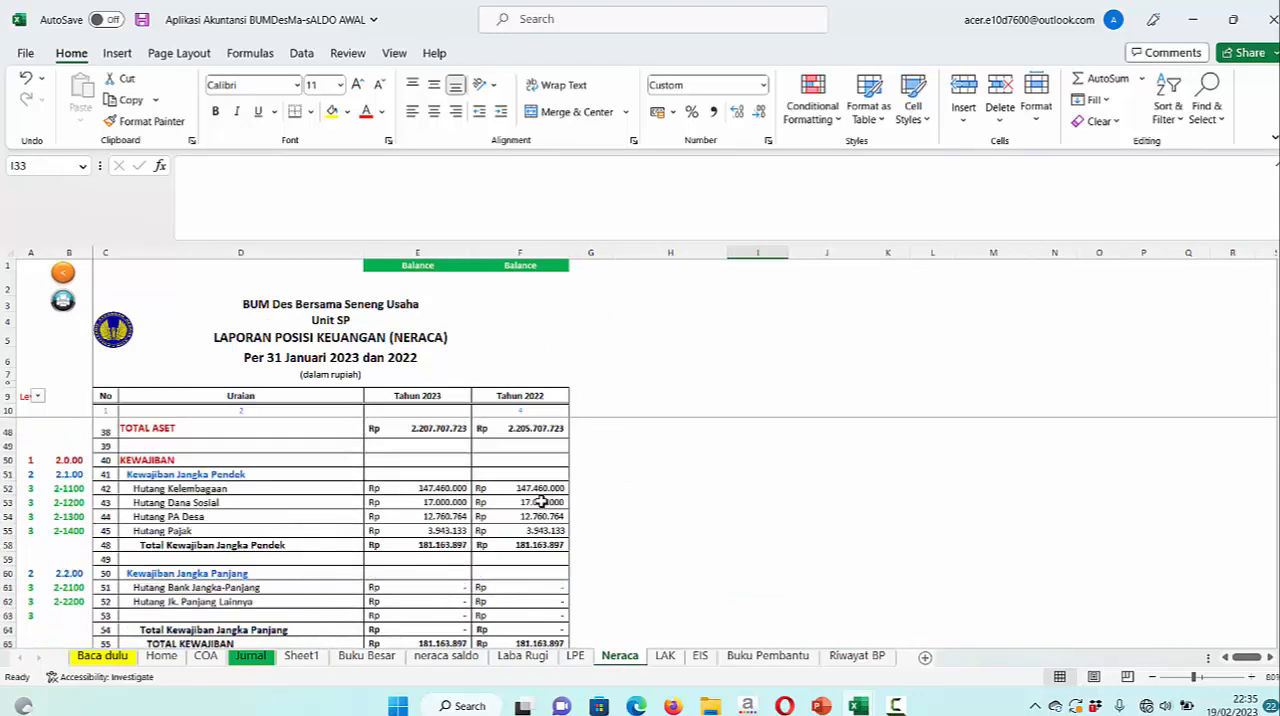
pyautogui.scroll(-4, 540, 502)
pyautogui.scroll(5, 540, 502)
pyautogui.scroll(-1, 540, 500)
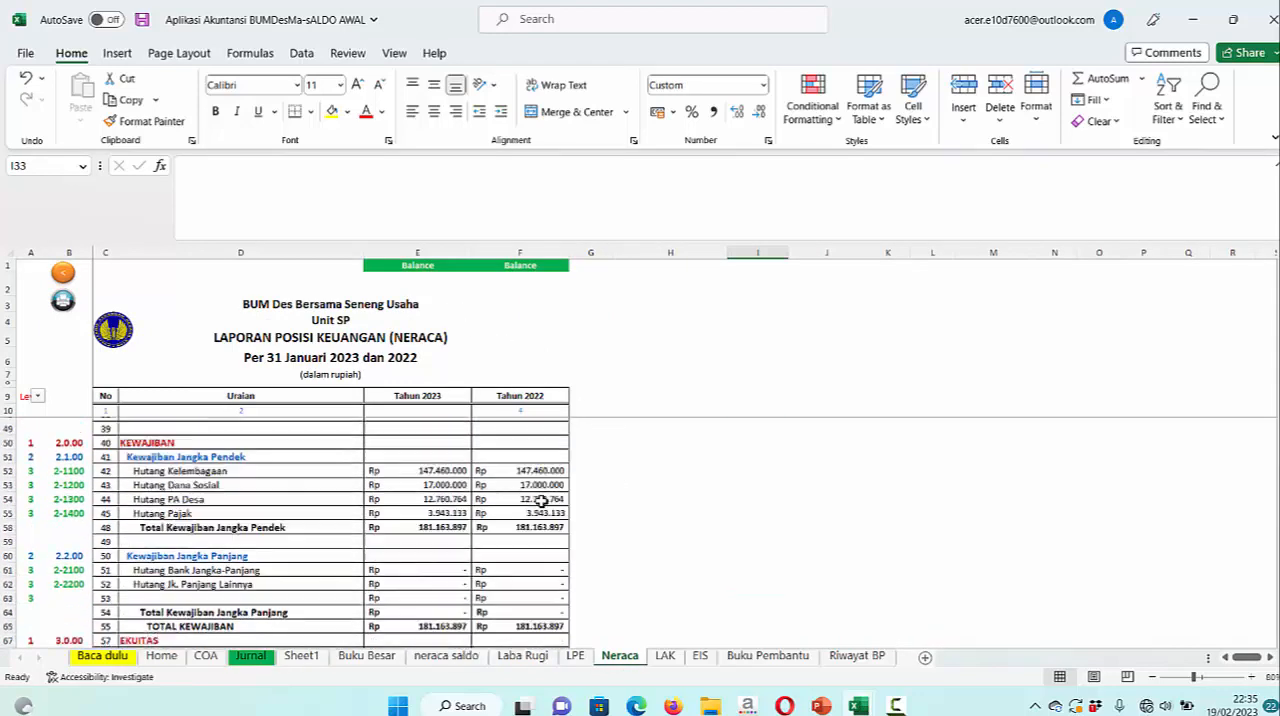
pyautogui.scroll(-3, 540, 500)
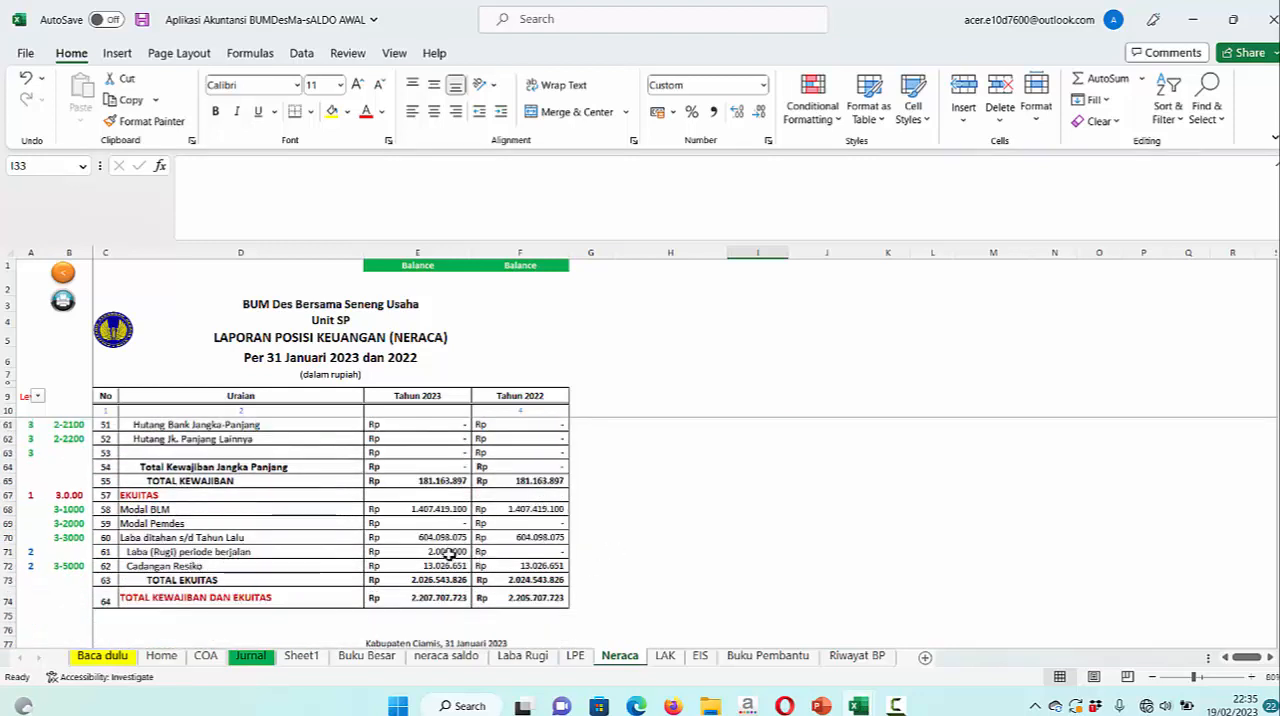
pyautogui.click(575, 656)
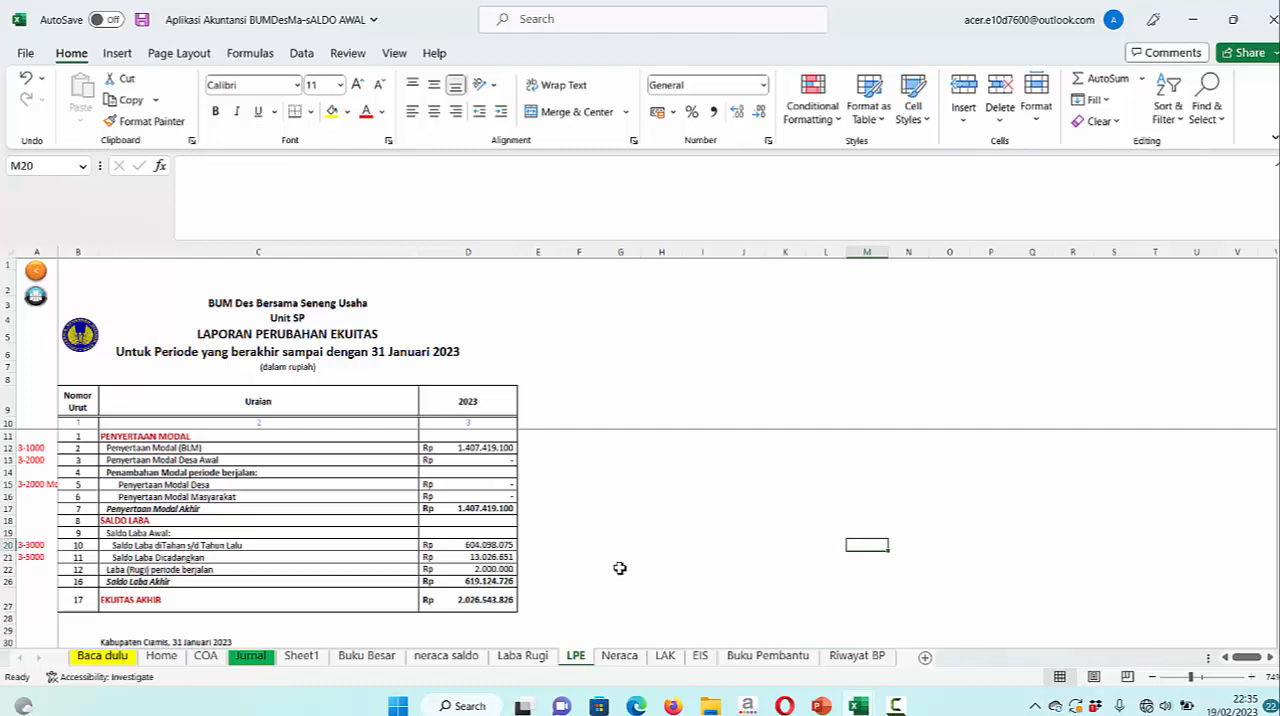
# Review the journal entry in Jurnal against the basic accounting equation and the Contoh kejadian table in Baca dulu
pyautogui.click(250, 656)
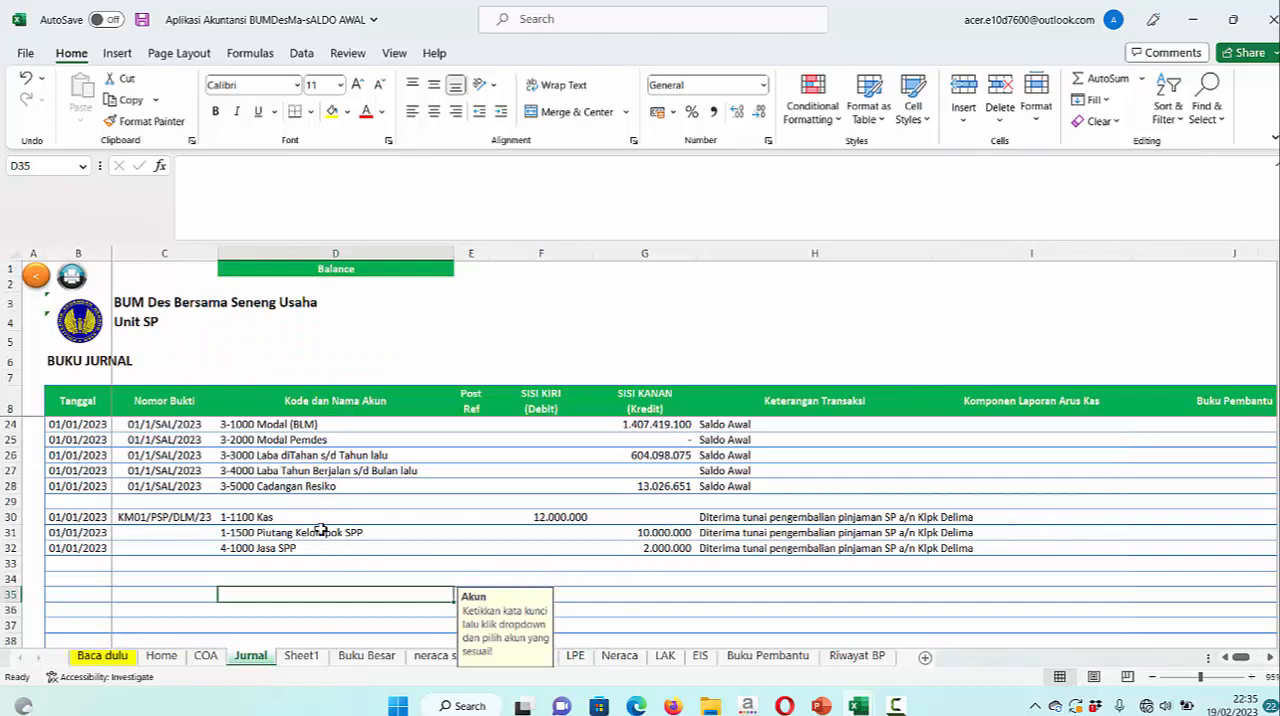
pyautogui.click(283, 578)
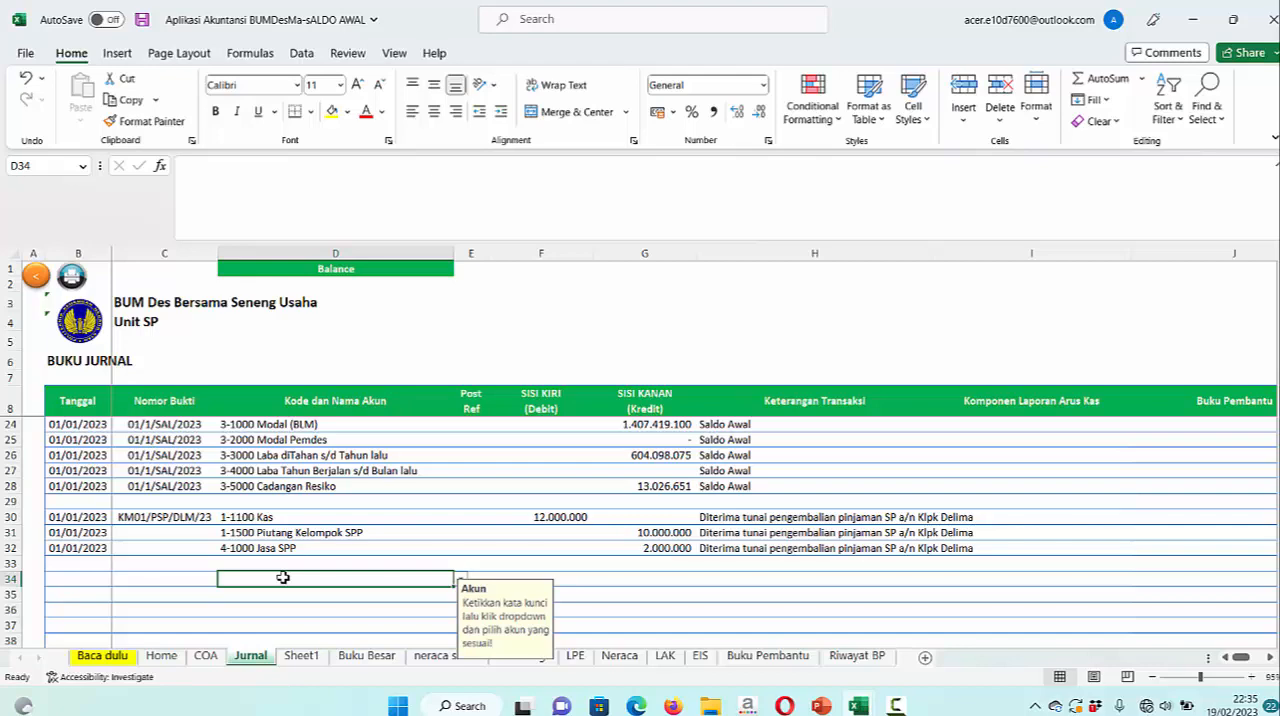
pyautogui.click(102, 656)
pyautogui.scroll(-5, 391, 520)
pyautogui.scroll(-10, 391, 520)
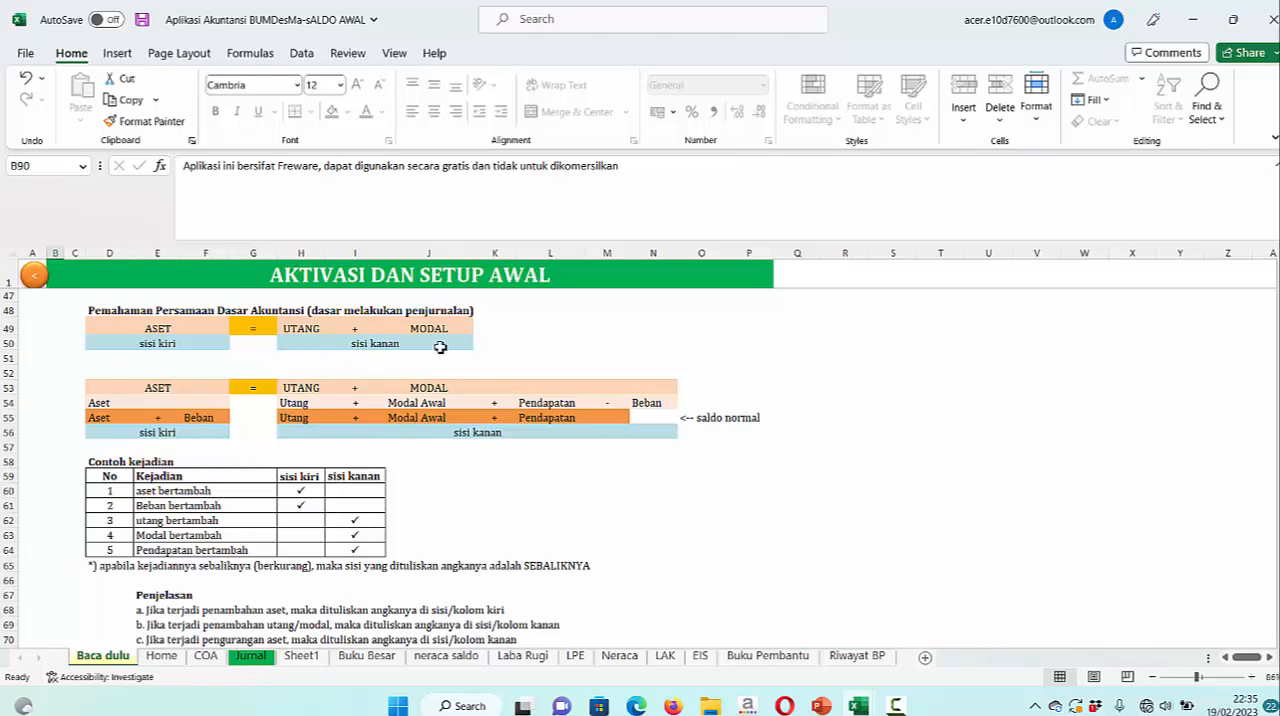
pyautogui.moveTo(120, 300)
pyautogui.mouseDown()
pyautogui.moveTo(257, 303)
pyautogui.moveTo(690, 405)
pyautogui.moveTo(788, 579)
pyautogui.moveTo(743, 553)
pyautogui.moveTo(740, 577)
pyautogui.moveTo(734, 562)
pyautogui.mouseUp()
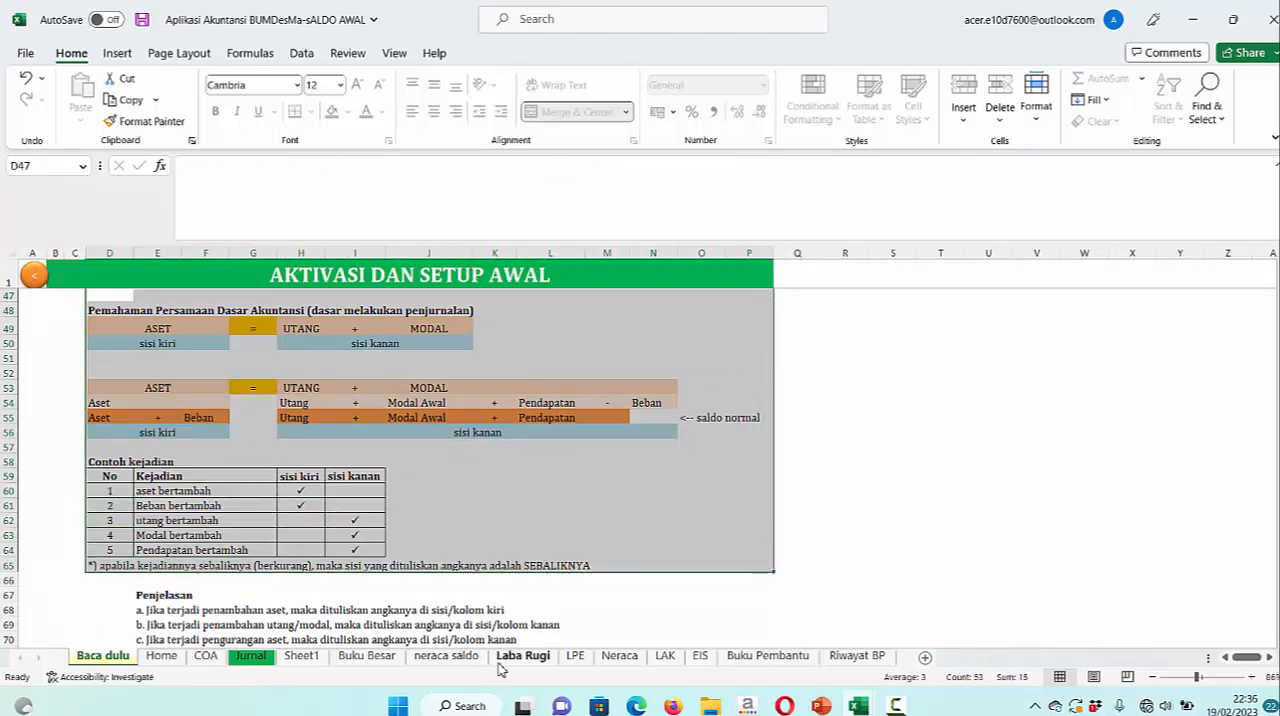
# Copy voucher number KM01/PSP/DLM/23 from row 30 of the Jurnal sheet to rows 31 and 32, and save the workbook
pyautogui.click(250, 658)
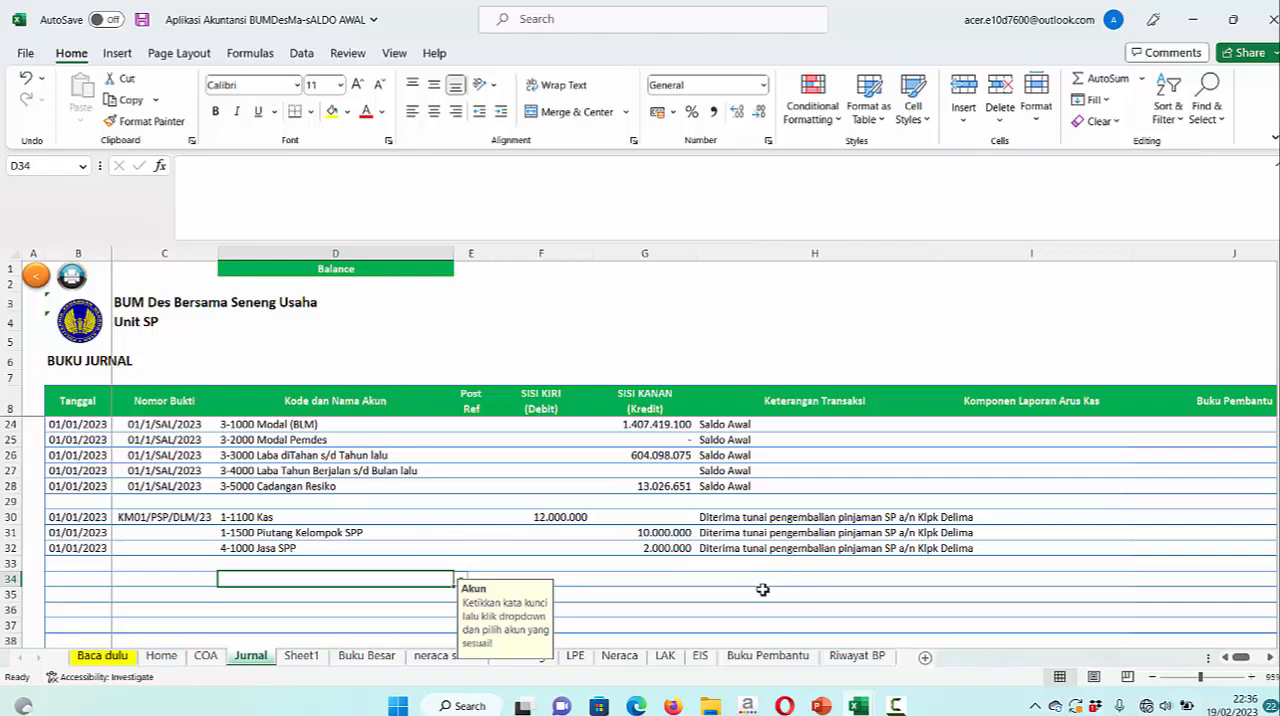
pyautogui.click(176, 519)
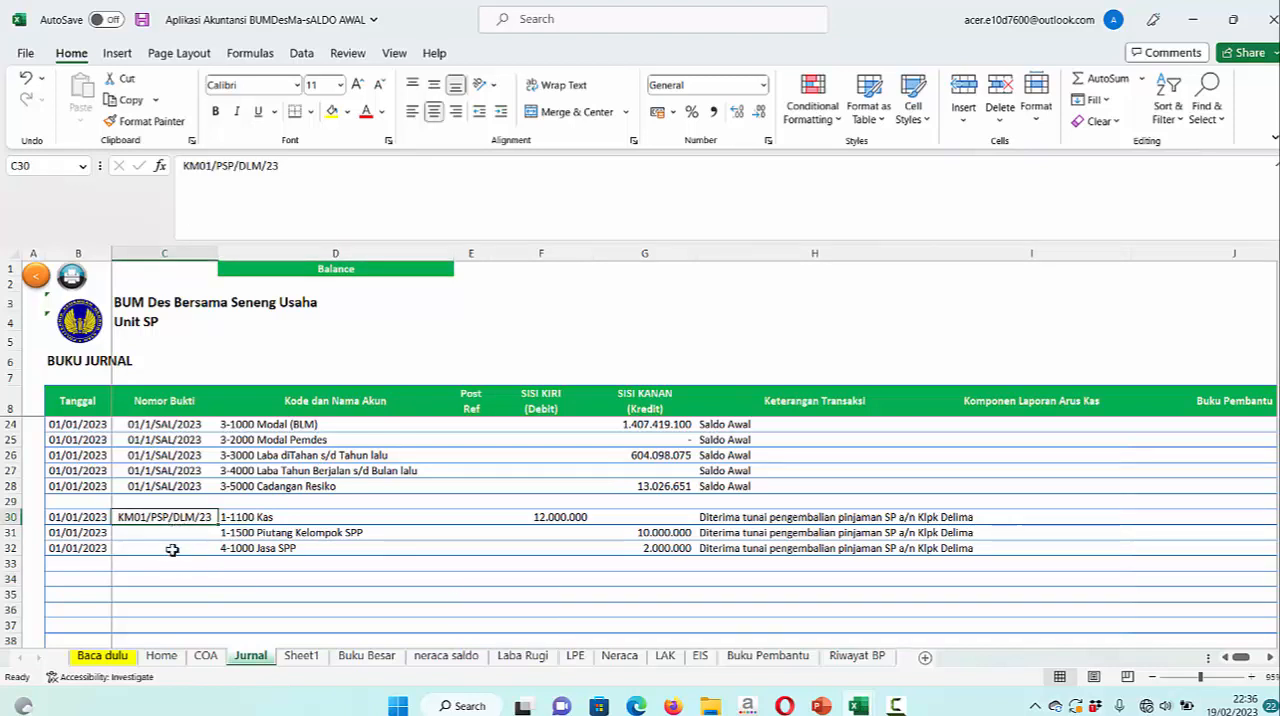
pyautogui.keyDown('shift'); pyautogui.click(171, 547); pyautogui.keyUp('shift')
pyautogui.write('KM01/PSP/DLM/23 KM01/PSP/DLM/23')
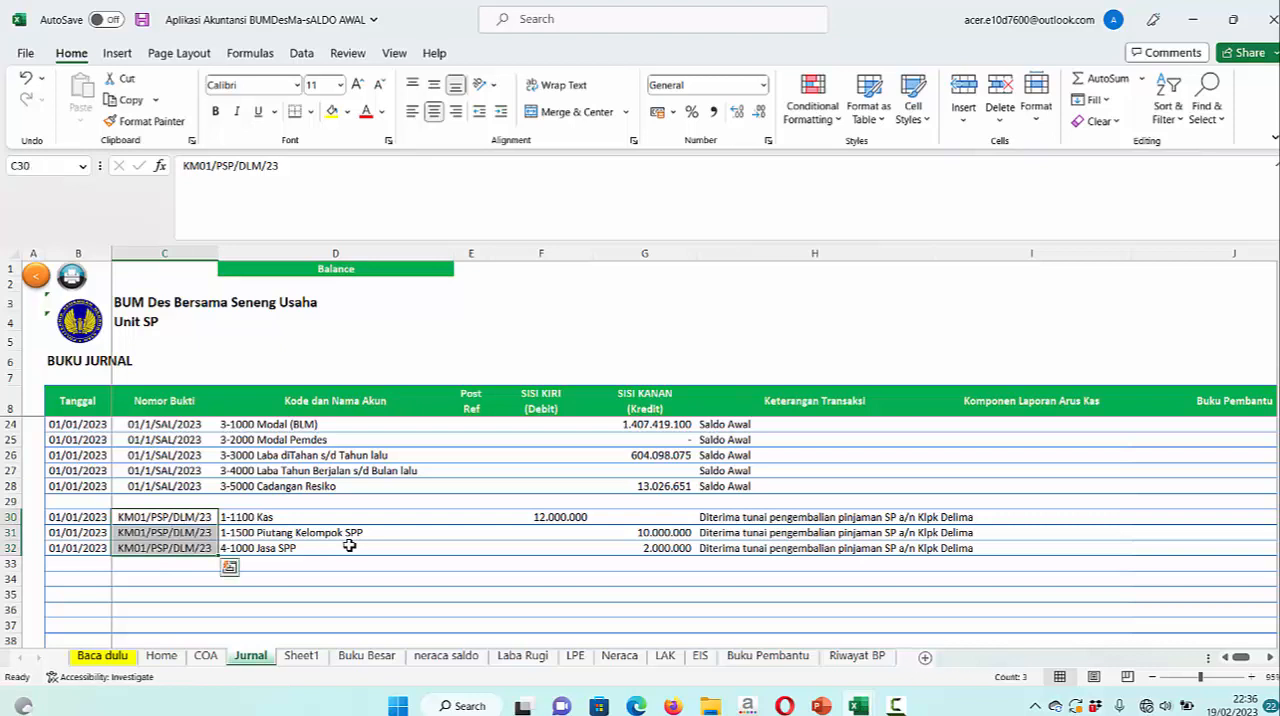
pyautogui.hotkey('ctrl', 's')
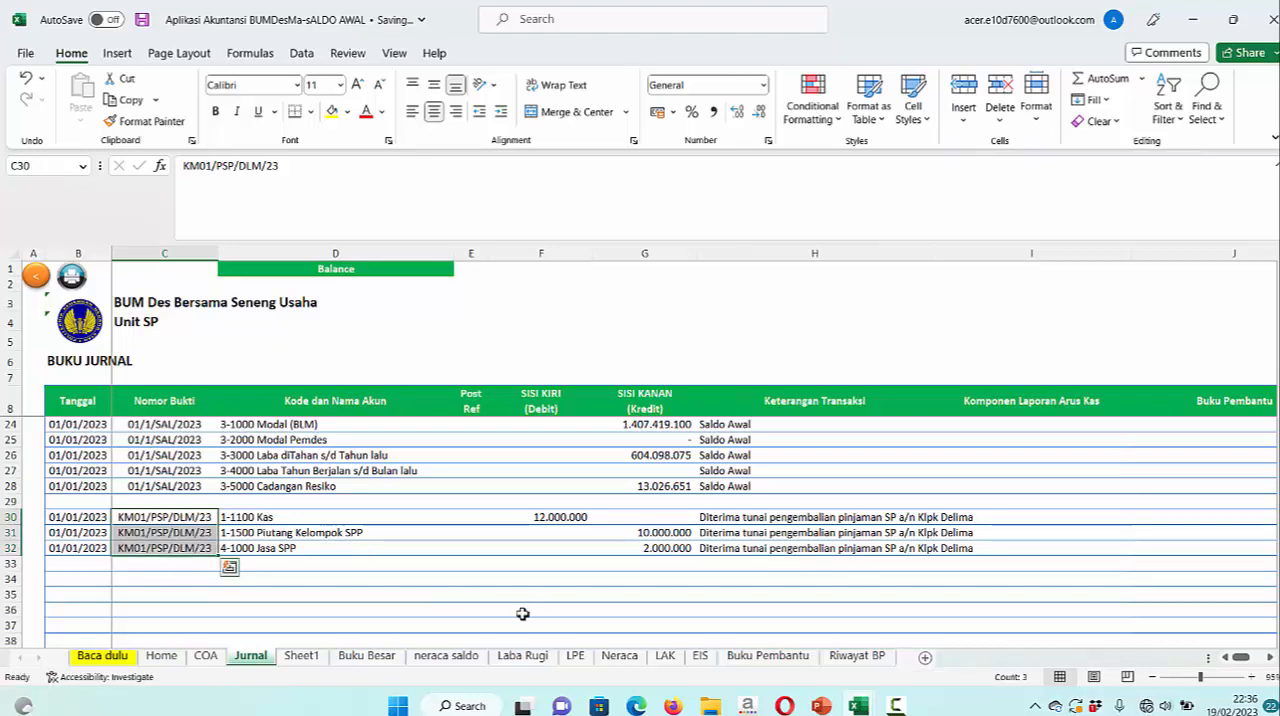
# Review the January 2023 transaction list in the PowerPoint slides, and return to the Komponen Laporan Arus Kas column of Jurnal in Excel
pyautogui.click(711, 706)
pyautogui.click(821, 706)
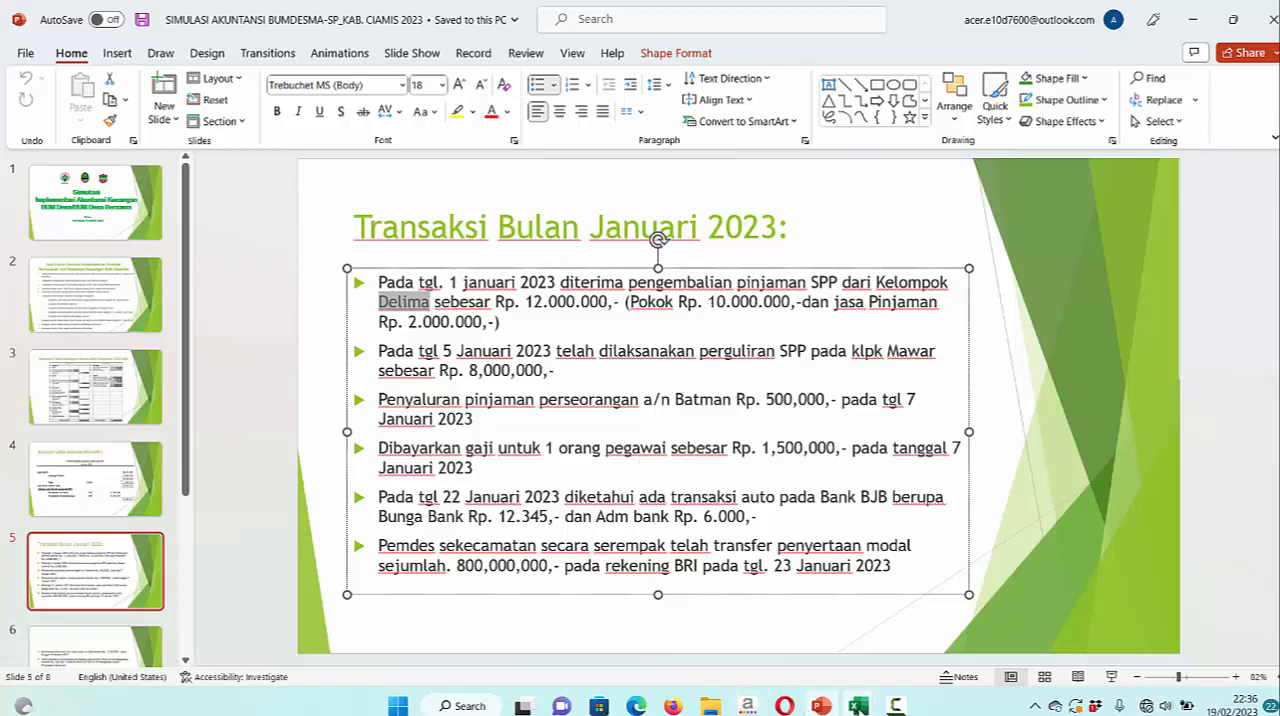
pyautogui.moveTo(858, 706)
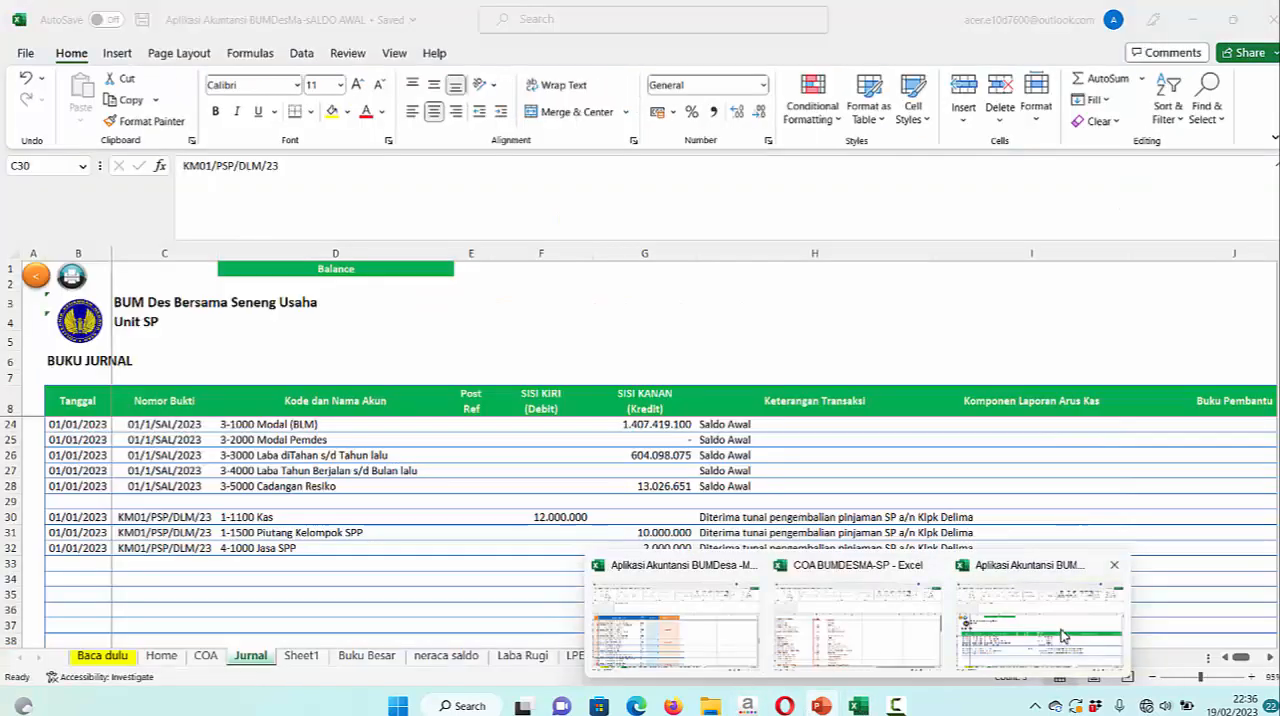
pyautogui.click(1063, 635)
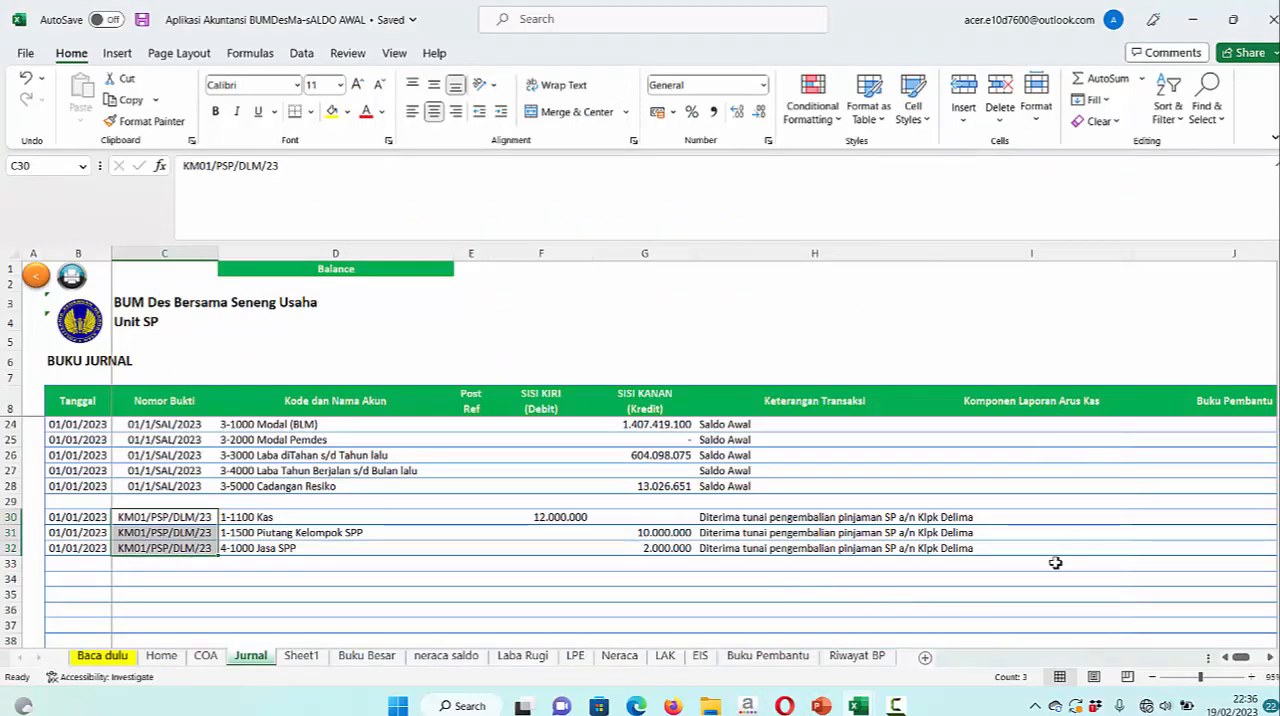
pyautogui.click(1010, 408)
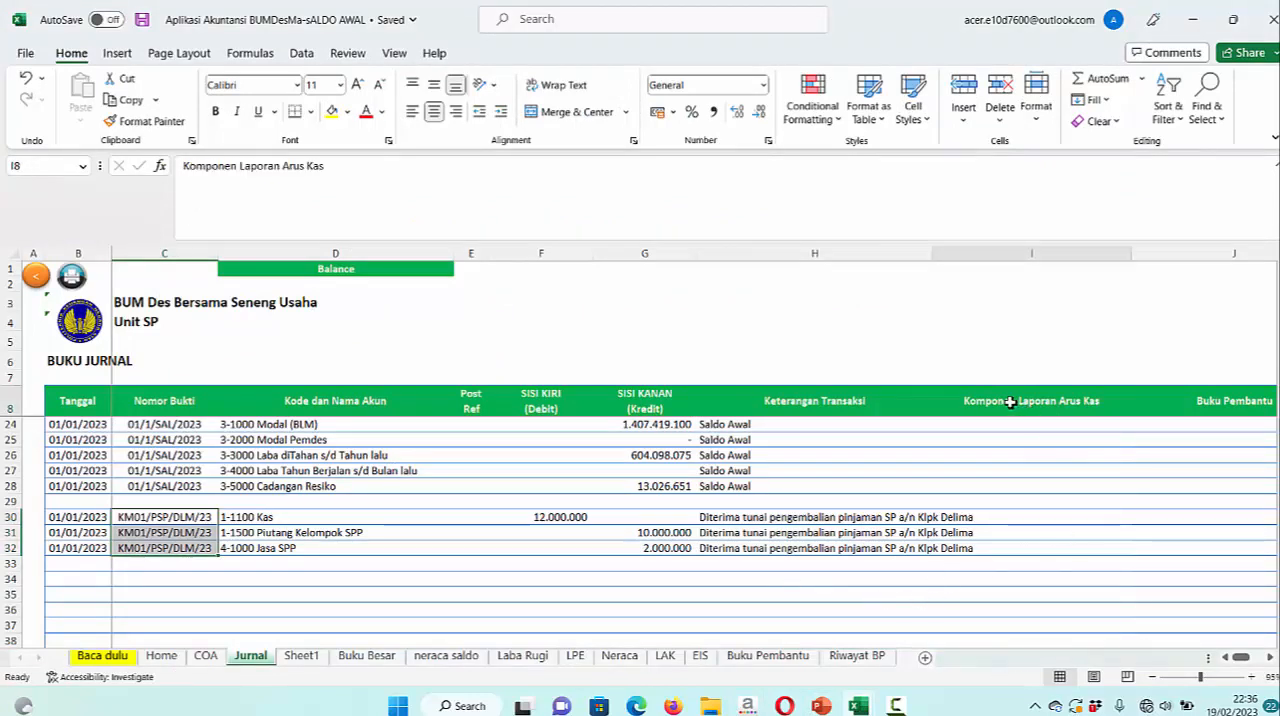
pyautogui.click(828, 596)
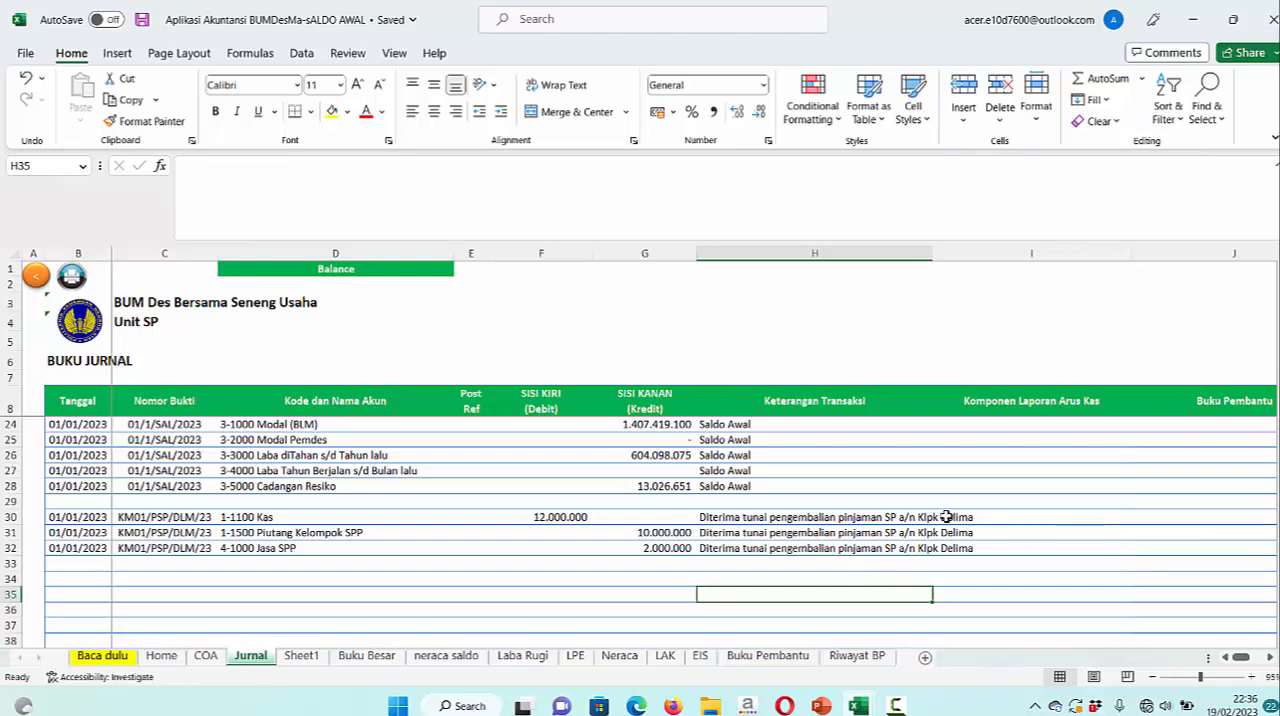
# Copy "Penerimaan kas dari pengembalian pinjaman SPP" from LAK and paste it as values into row 30's Komponen Laporan Arus Kas cell in Jurnal
pyautogui.click(666, 656)
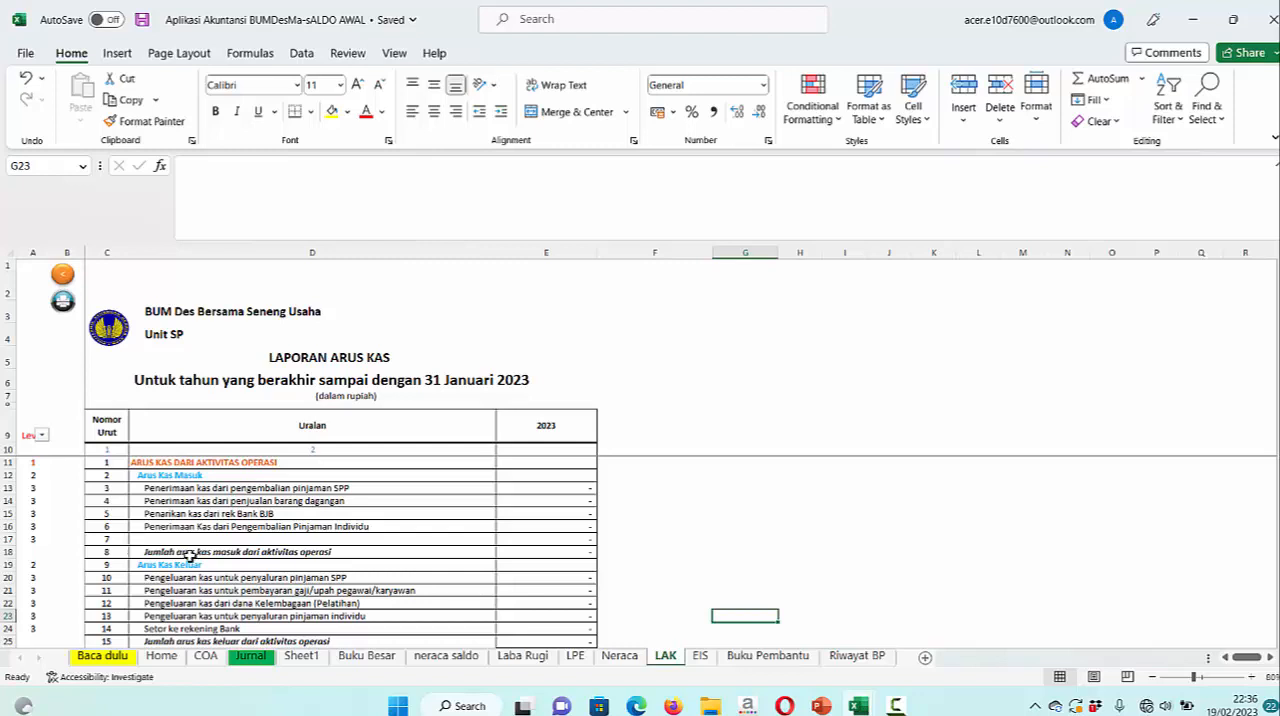
pyautogui.click(201, 491)
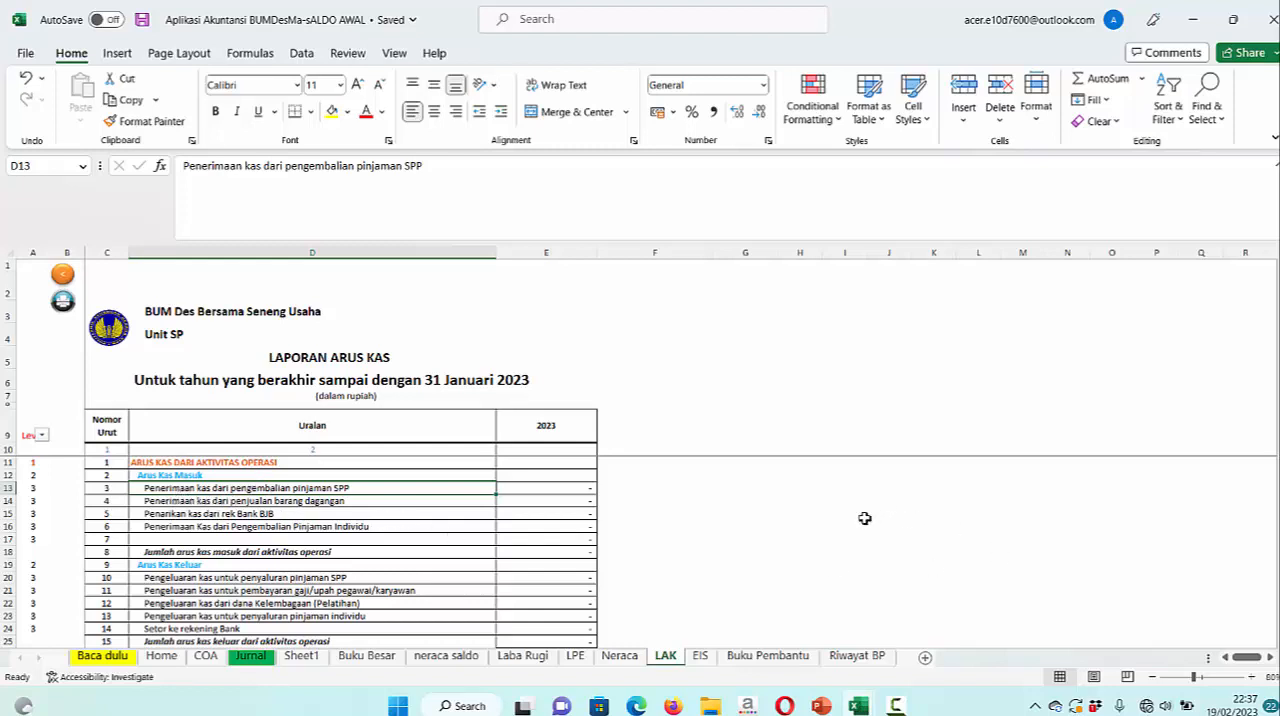
pyautogui.hotkey('ctrl', 'c')
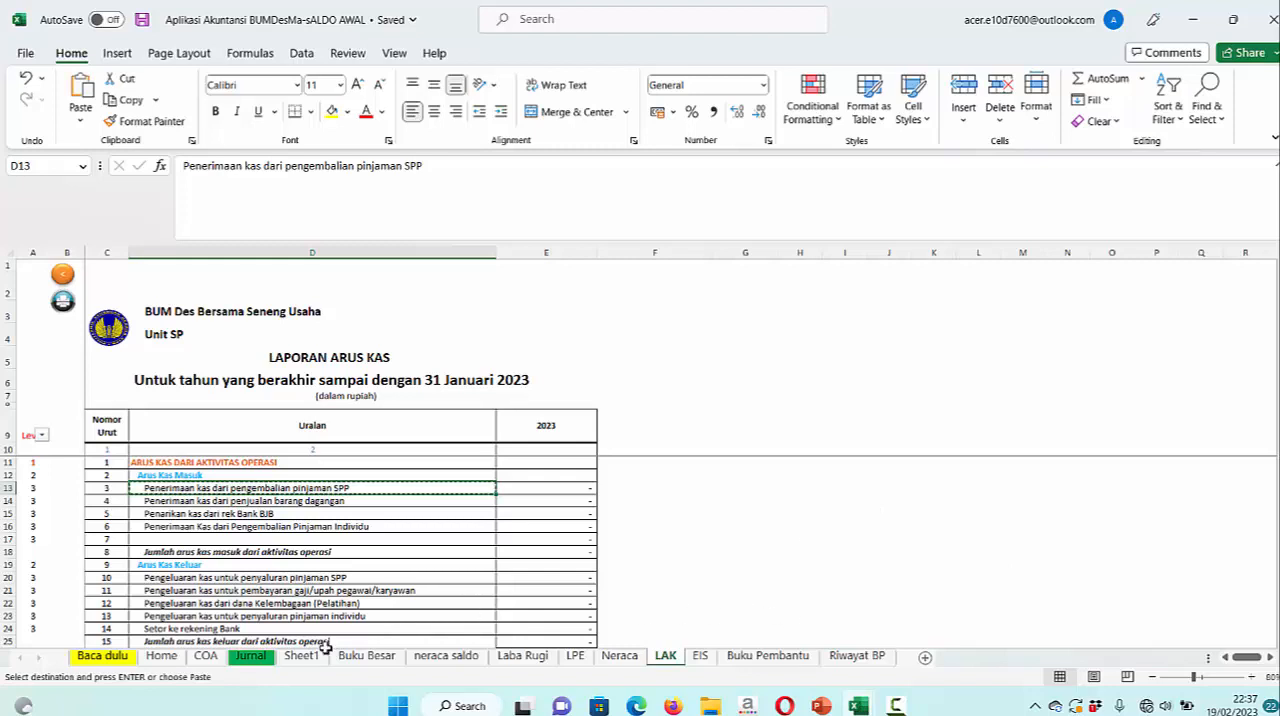
pyautogui.click(250, 655)
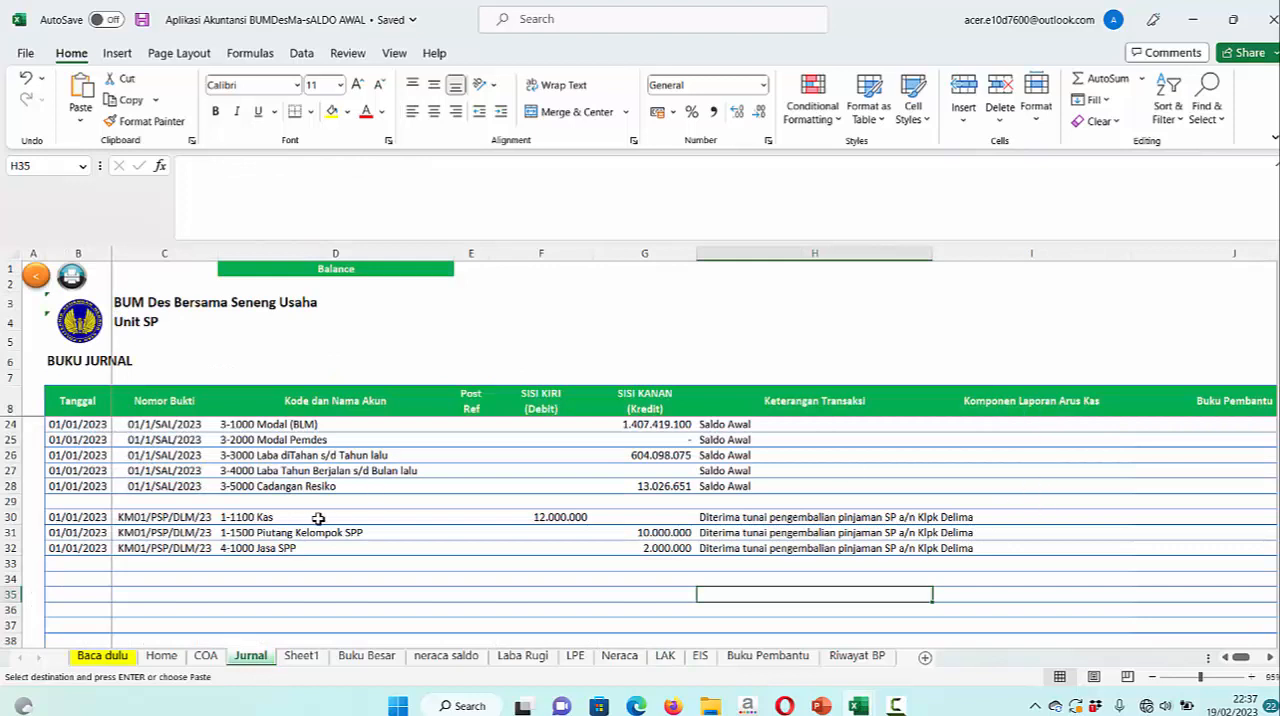
pyautogui.click(1028, 521)
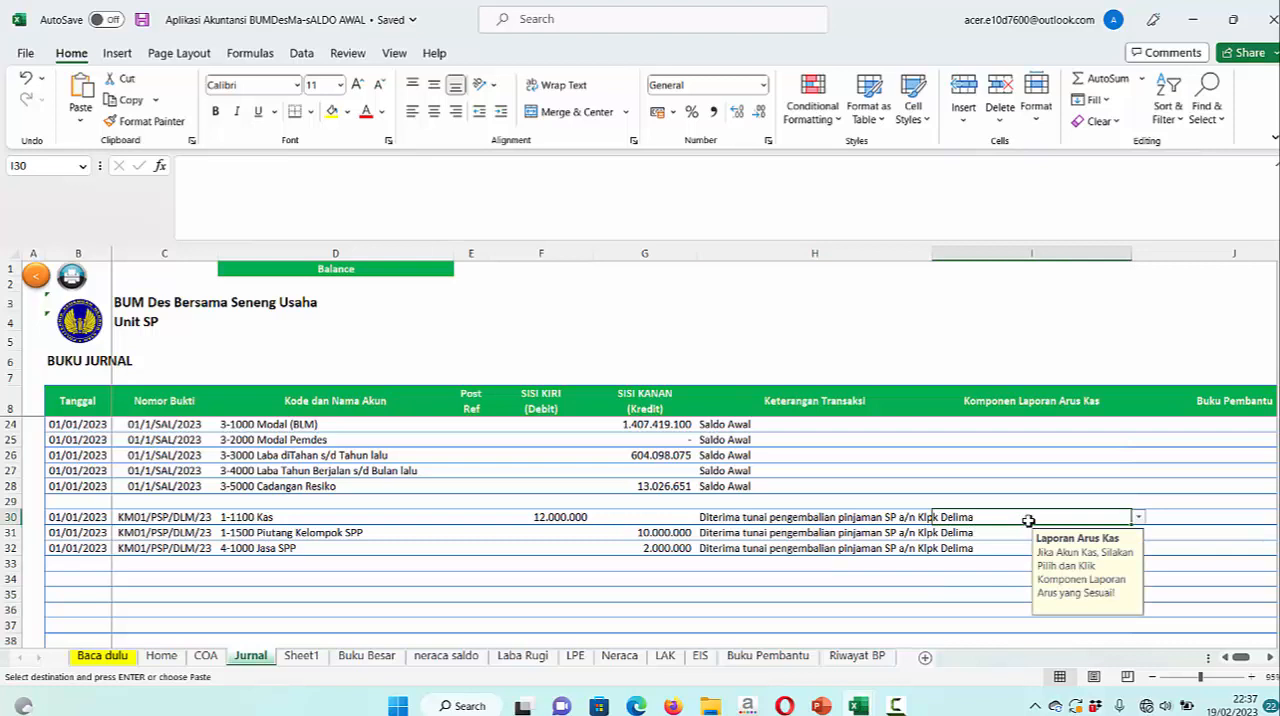
pyautogui.rightClick(1028, 519)
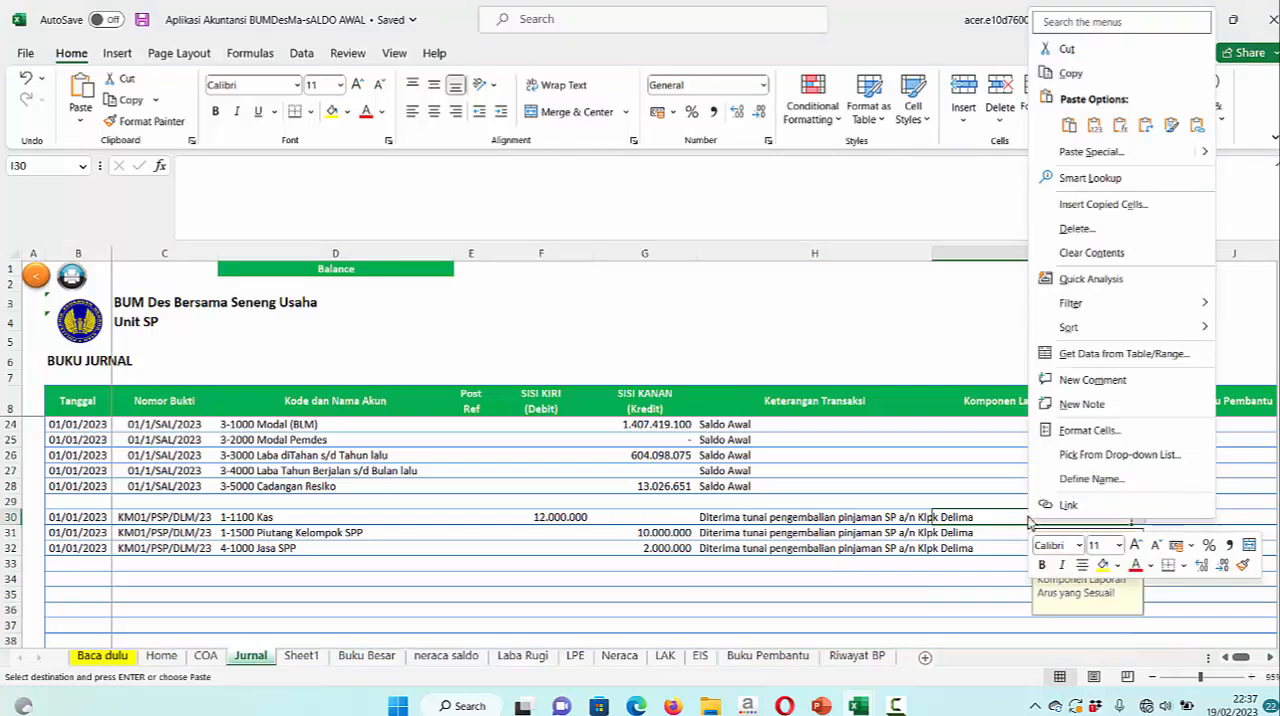
pyautogui.click(1099, 128)
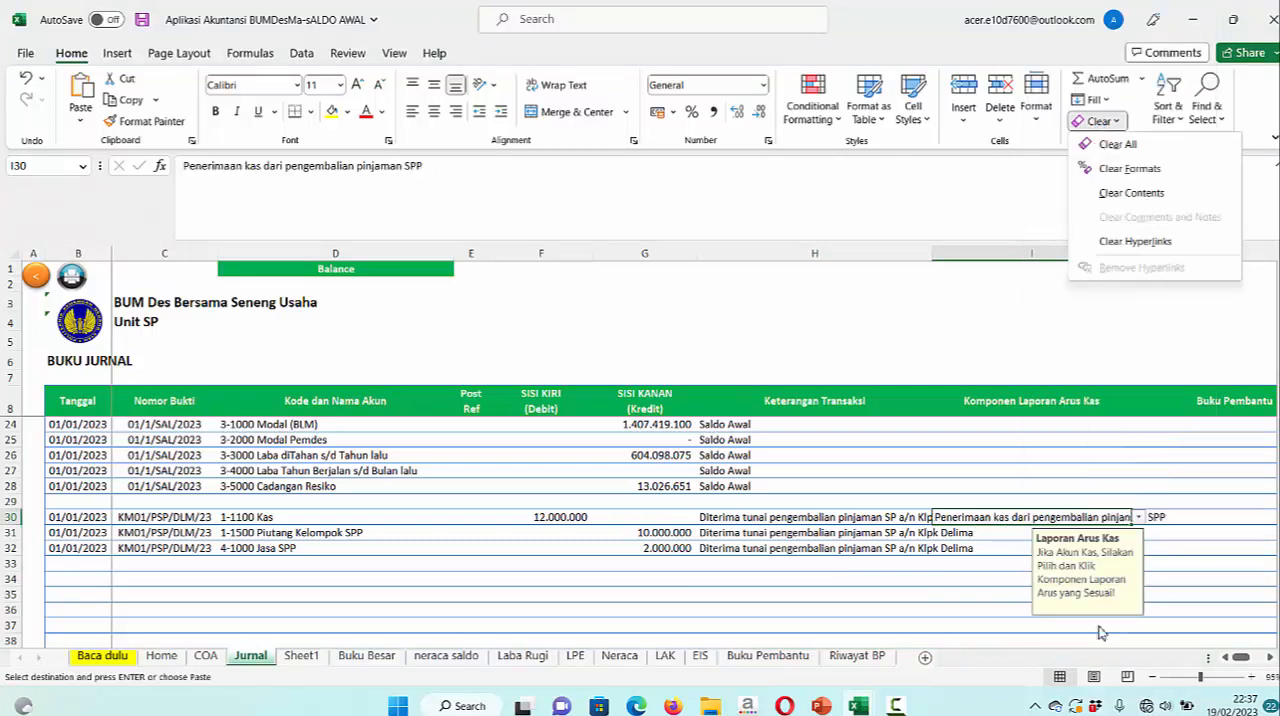
# Examine the SPP loan repayment inflow, the net cash change and the closing cash balance in the LAK report
pyautogui.click(671, 659)
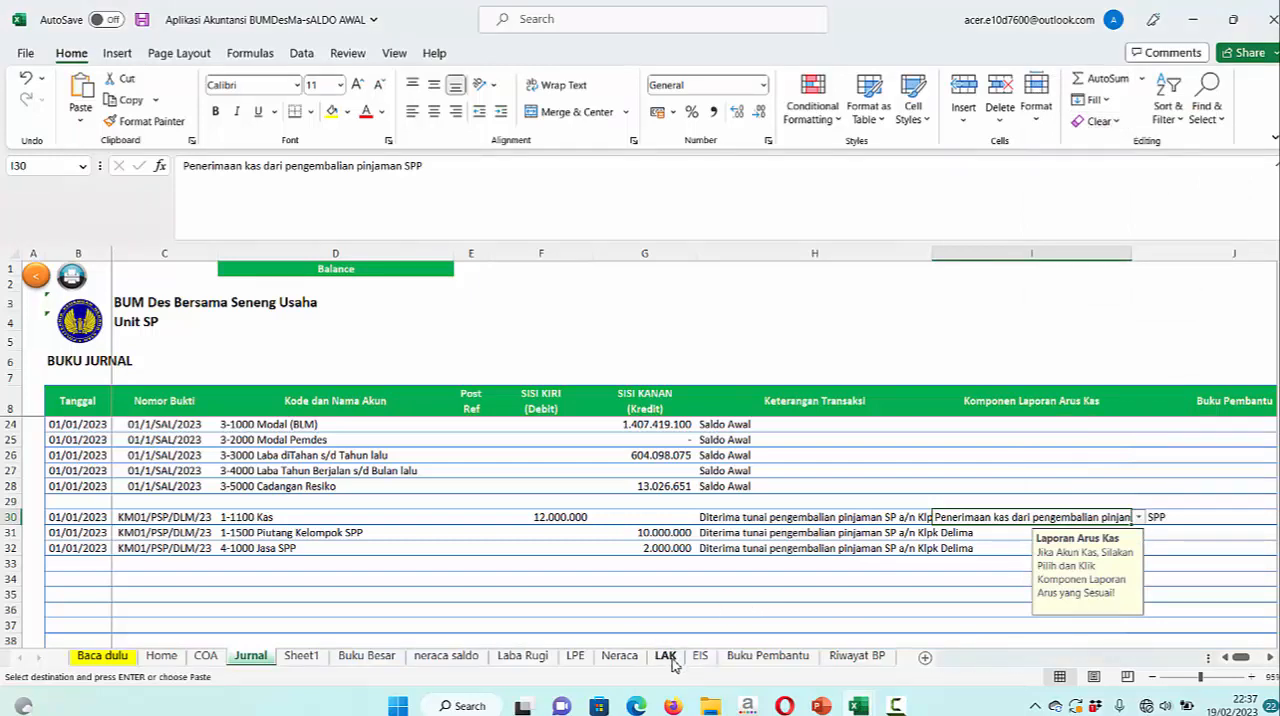
pyautogui.click(673, 659)
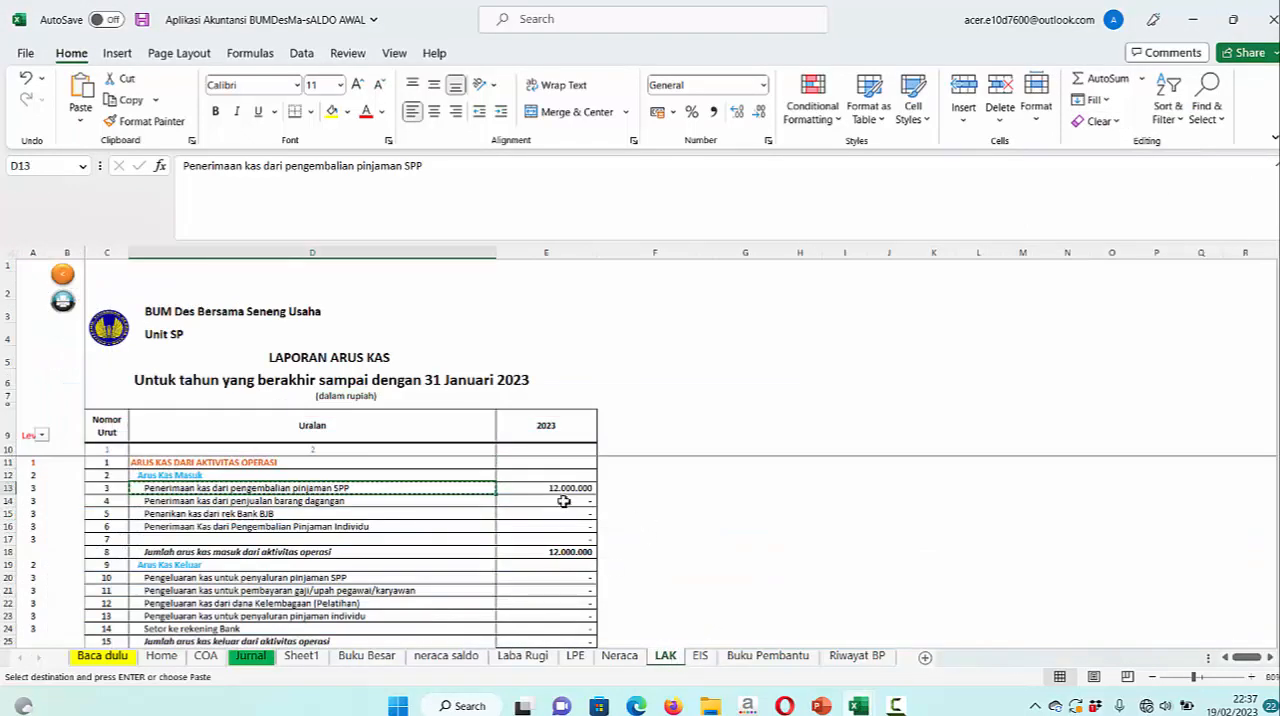
pyautogui.scroll(-7, 690, 521)
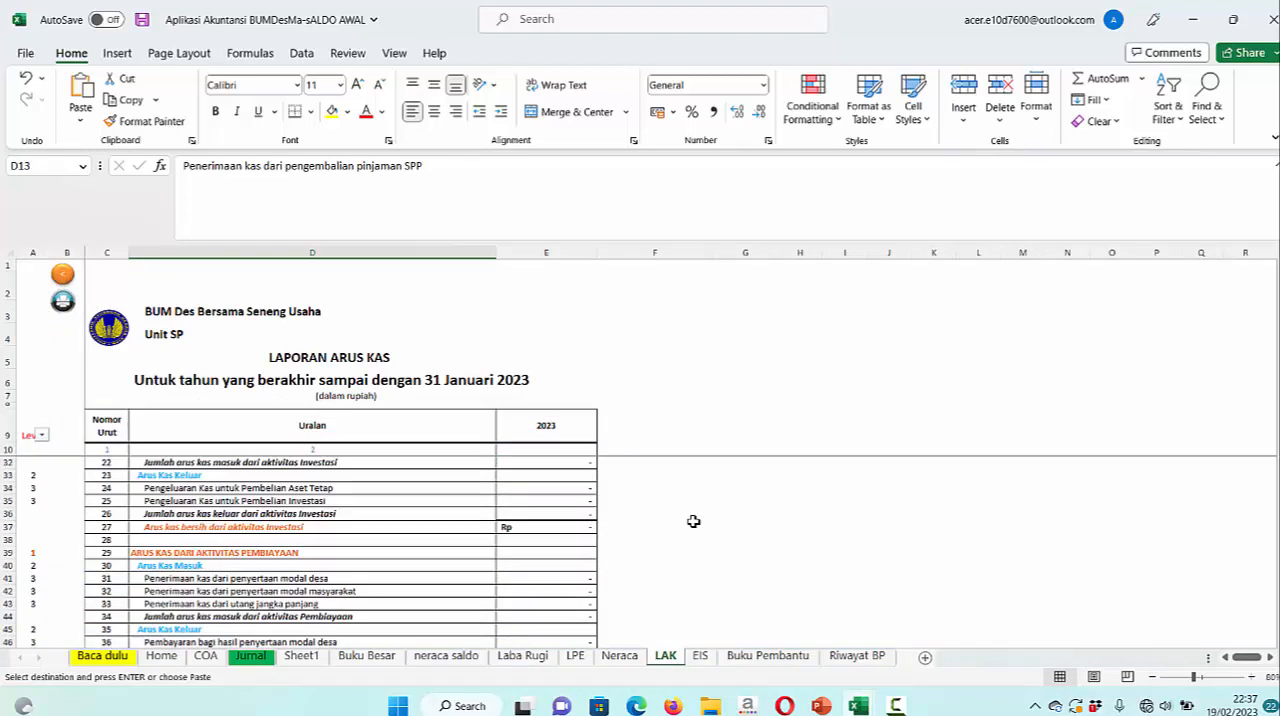
pyautogui.scroll(-5, 693, 521)
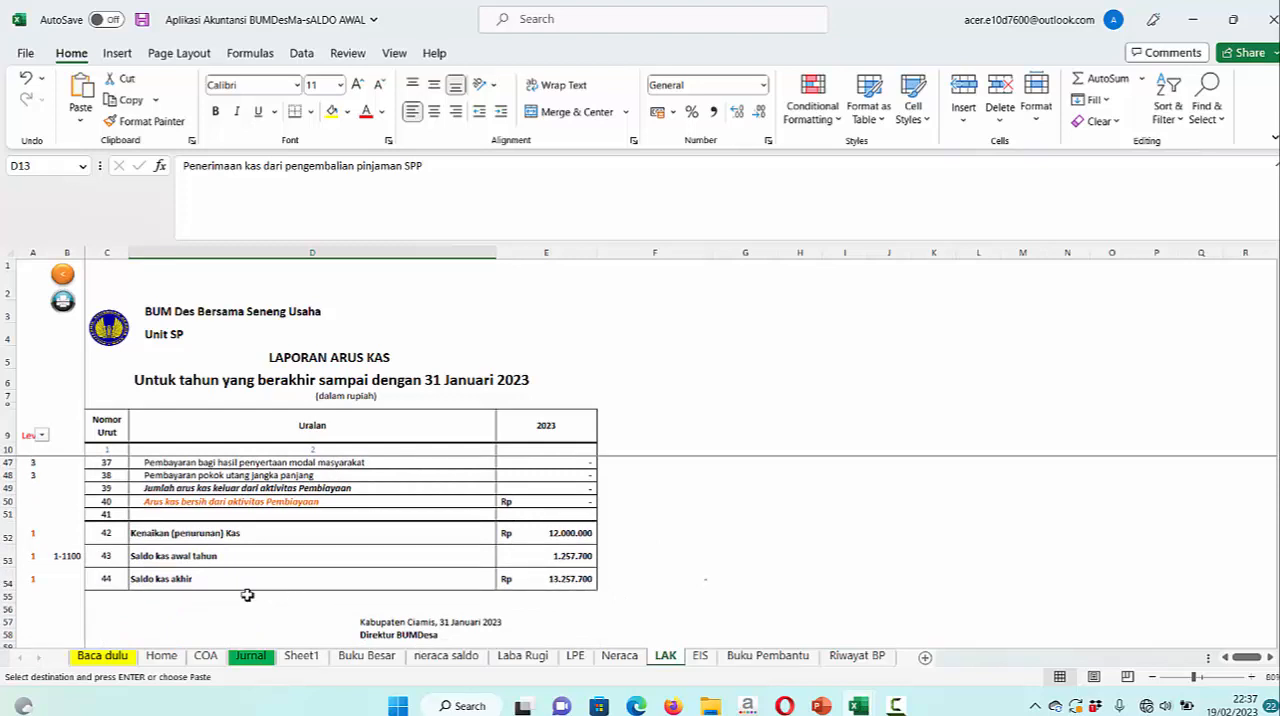
pyautogui.scroll(12, 247, 595)
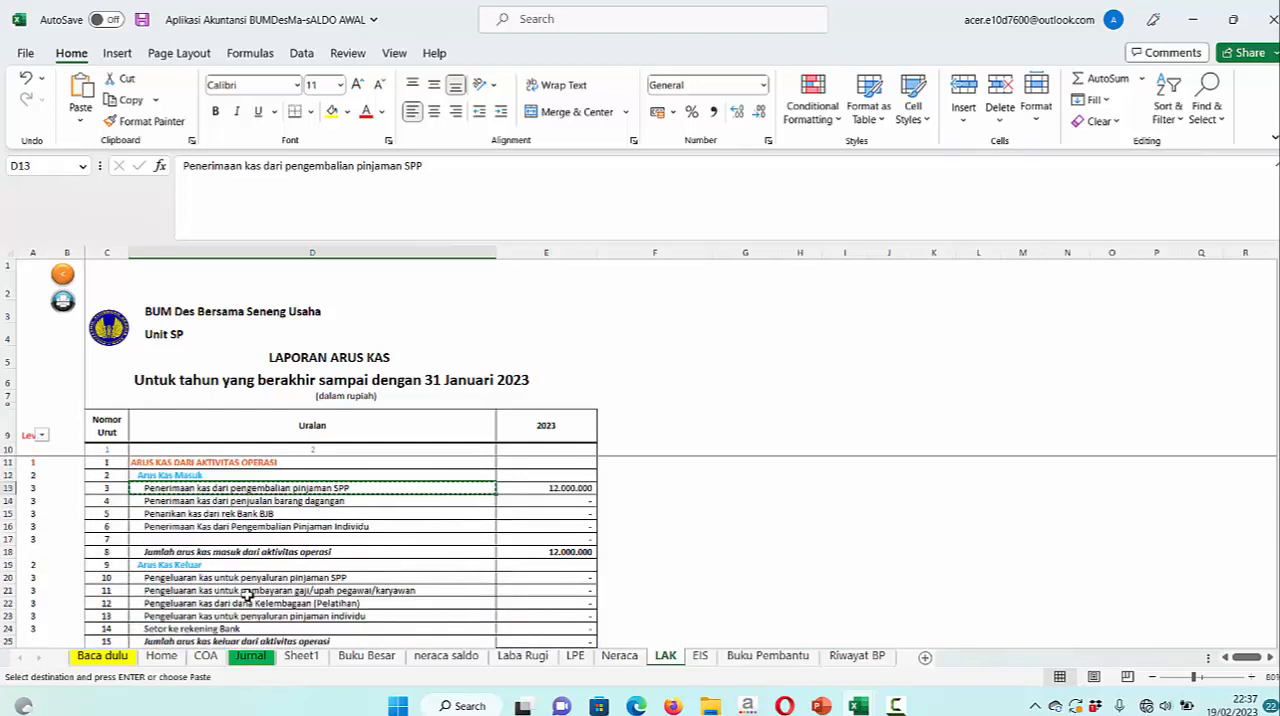
pyautogui.scroll(-3, 247, 595)
pyautogui.scroll(3, 247, 595)
pyautogui.scroll(-2, 378, 590)
pyautogui.scroll(2, 378, 590)
pyautogui.scroll(-2, 378, 590)
pyautogui.scroll(2, 378, 590)
# Compare the Kas balance in Neraca with the Saldo kas akhir line in LAK
pyautogui.click(620, 656)
pyautogui.scroll(10, 658, 545)
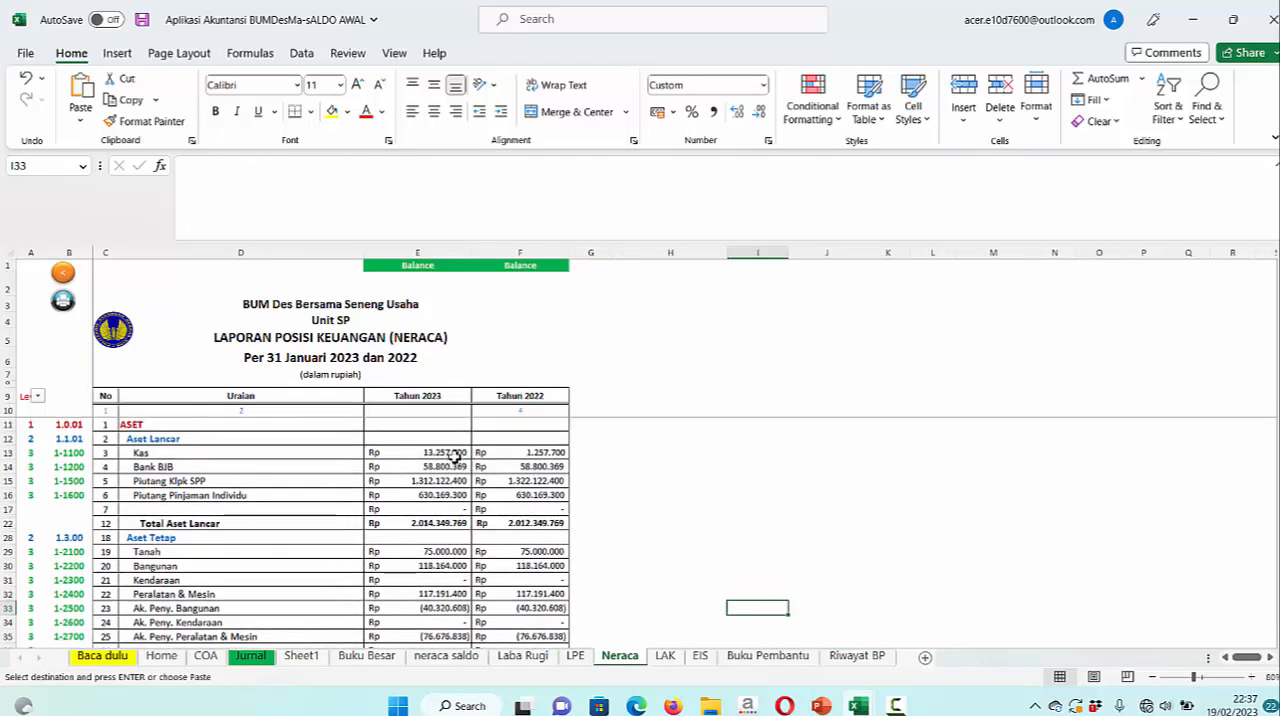
pyautogui.click(665, 656)
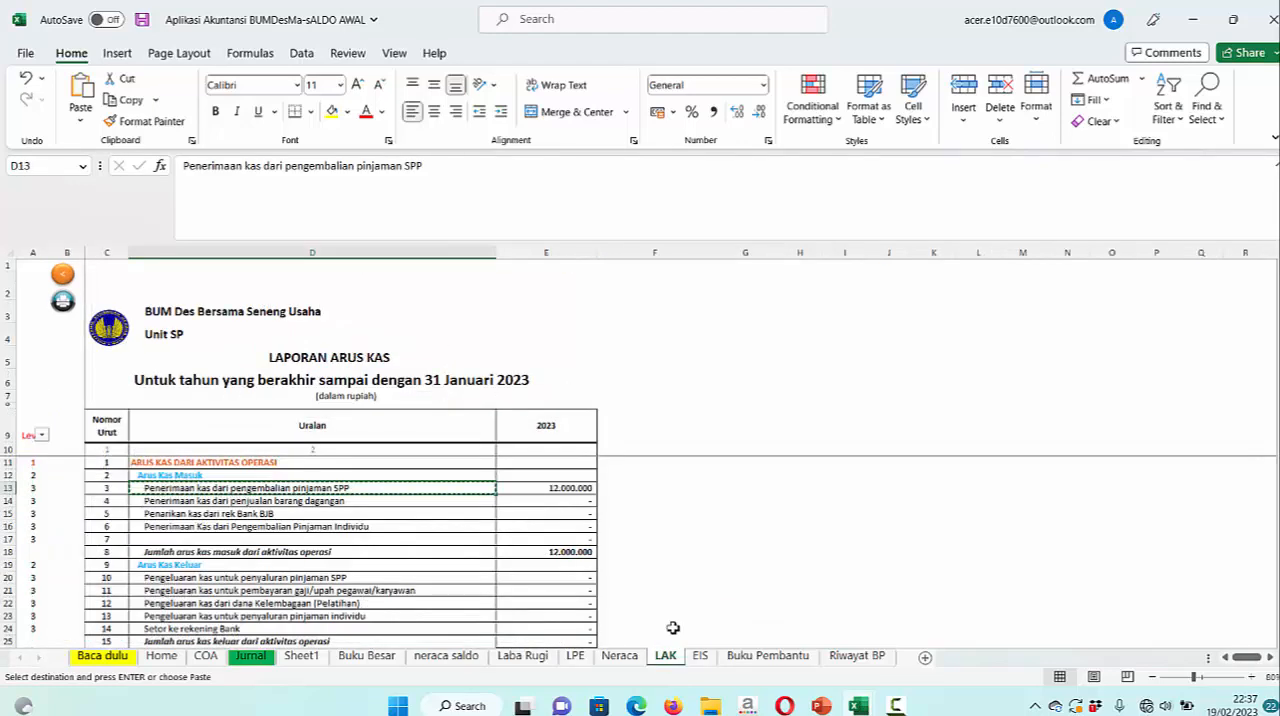
pyautogui.scroll(-6, 654, 565)
pyautogui.scroll(-7, 654, 565)
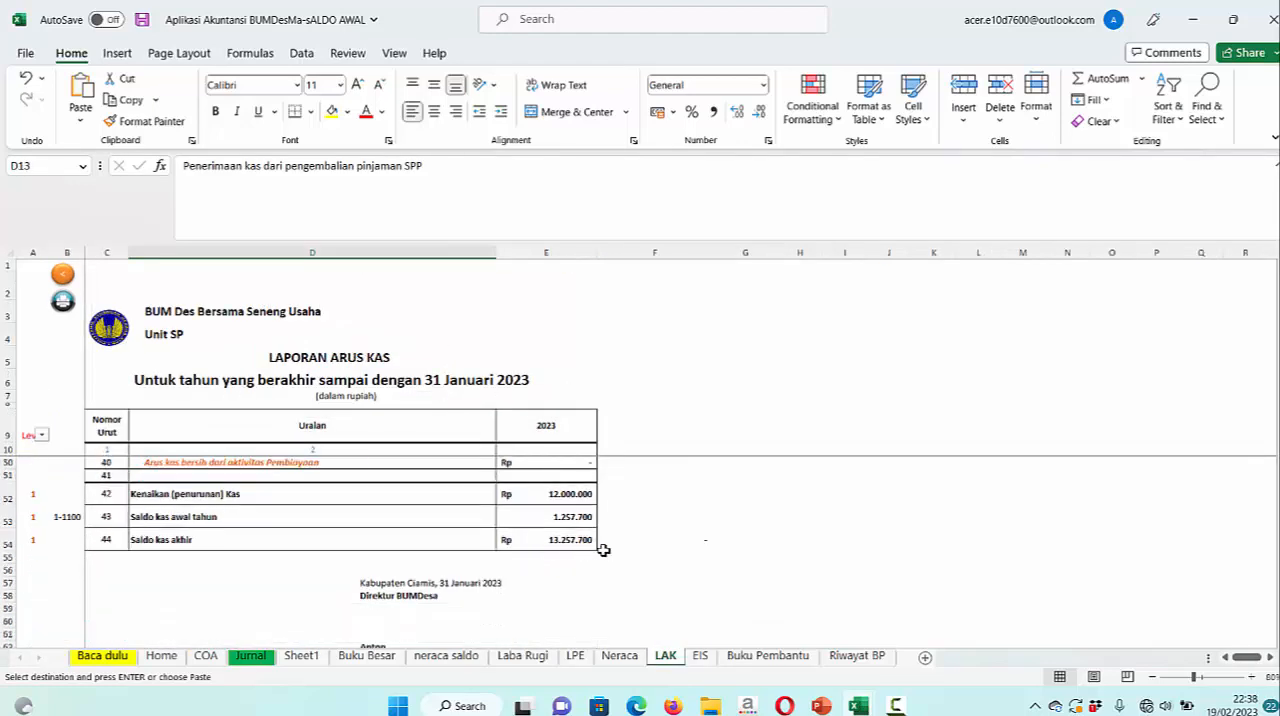
# Review the operating, investing and financing sections of LAK down to Saldo kas akhir, and recheck the Kas line in Neraca
pyautogui.scroll(13, 606, 549)
pyautogui.scroll(-5, 640, 540)
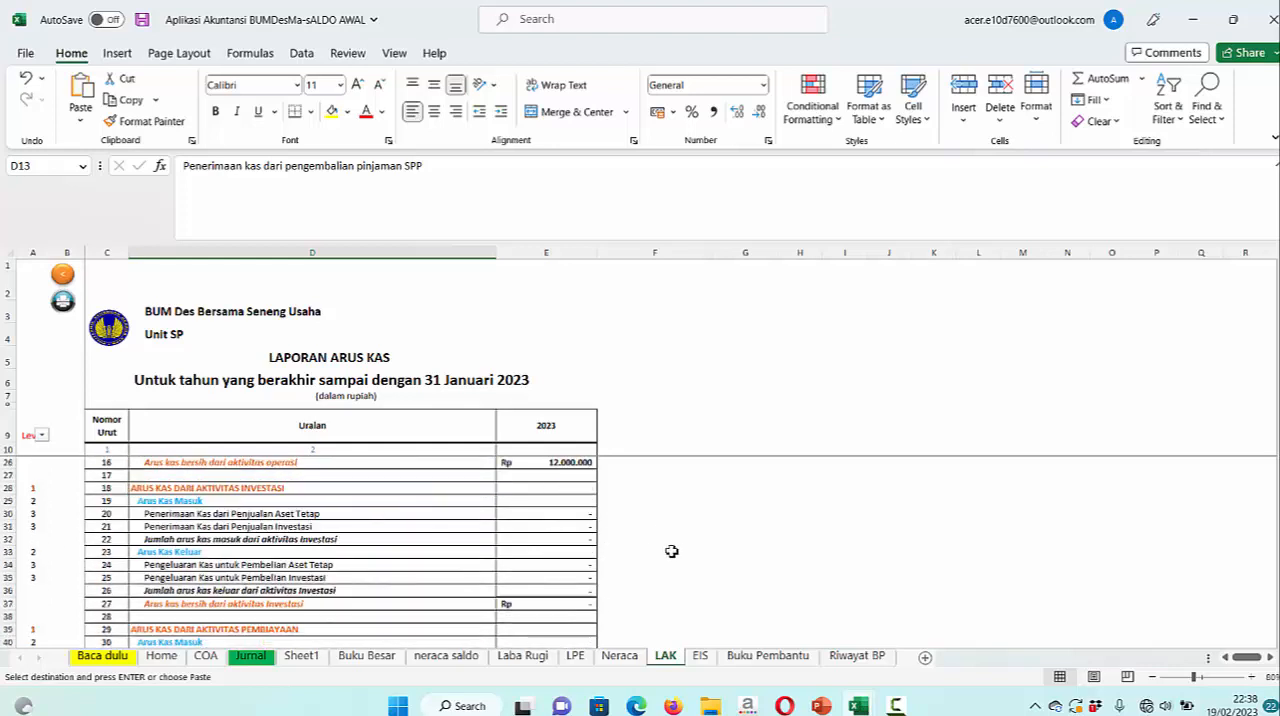
pyautogui.scroll(-8, 671, 551)
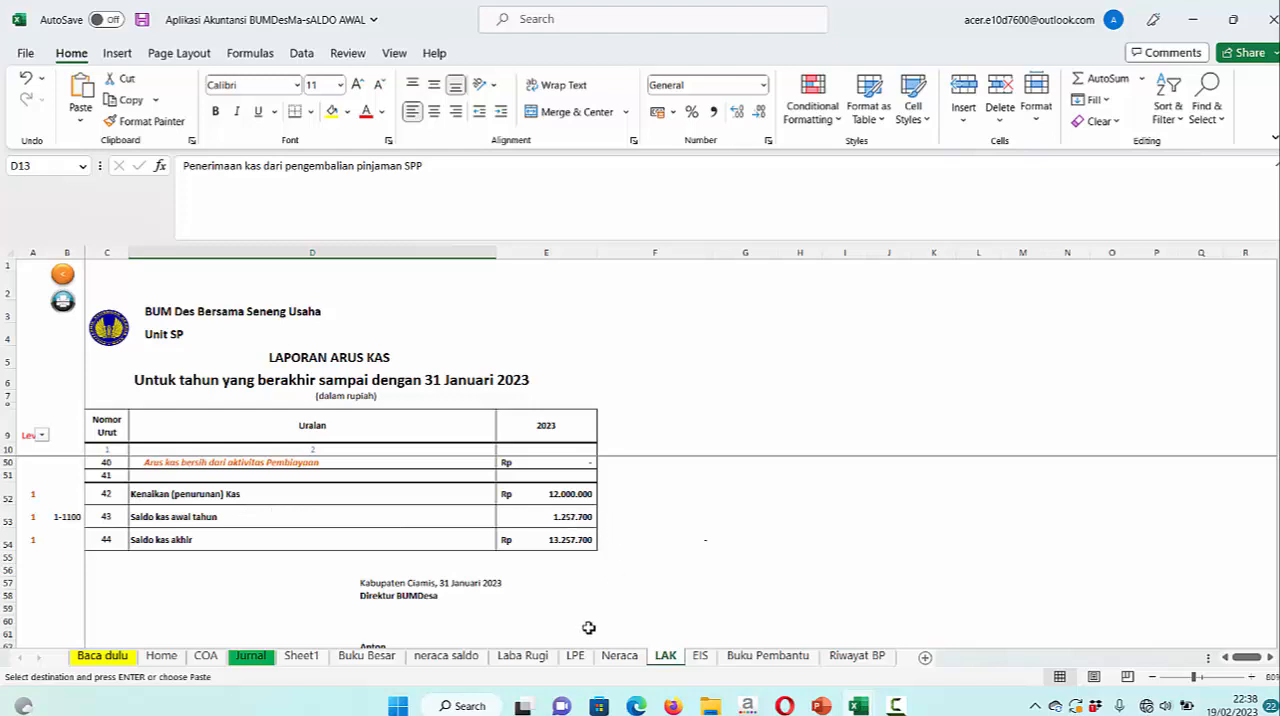
pyautogui.click(618, 657)
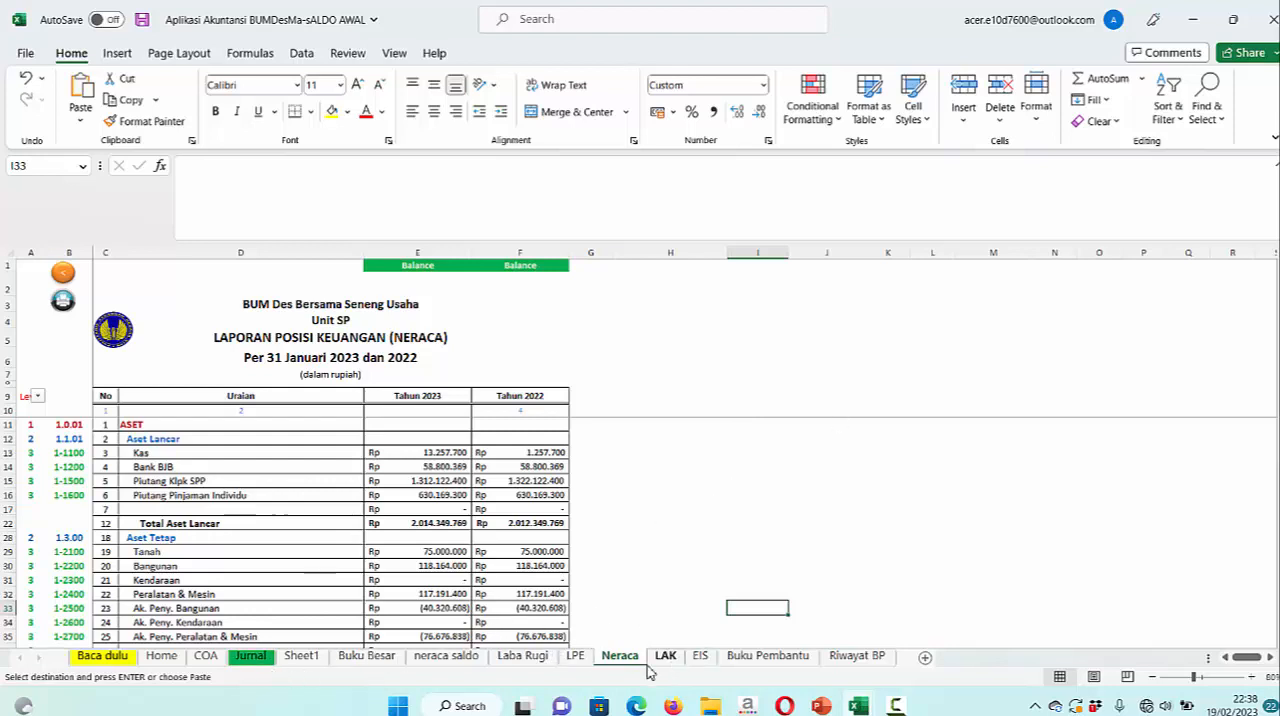
# Copy "Kelompok Delima" from the Piutang SP list in Buku Pembantu and return to row 30's Buku Pembantu cell in Jurnal
pyautogui.click(252, 658)
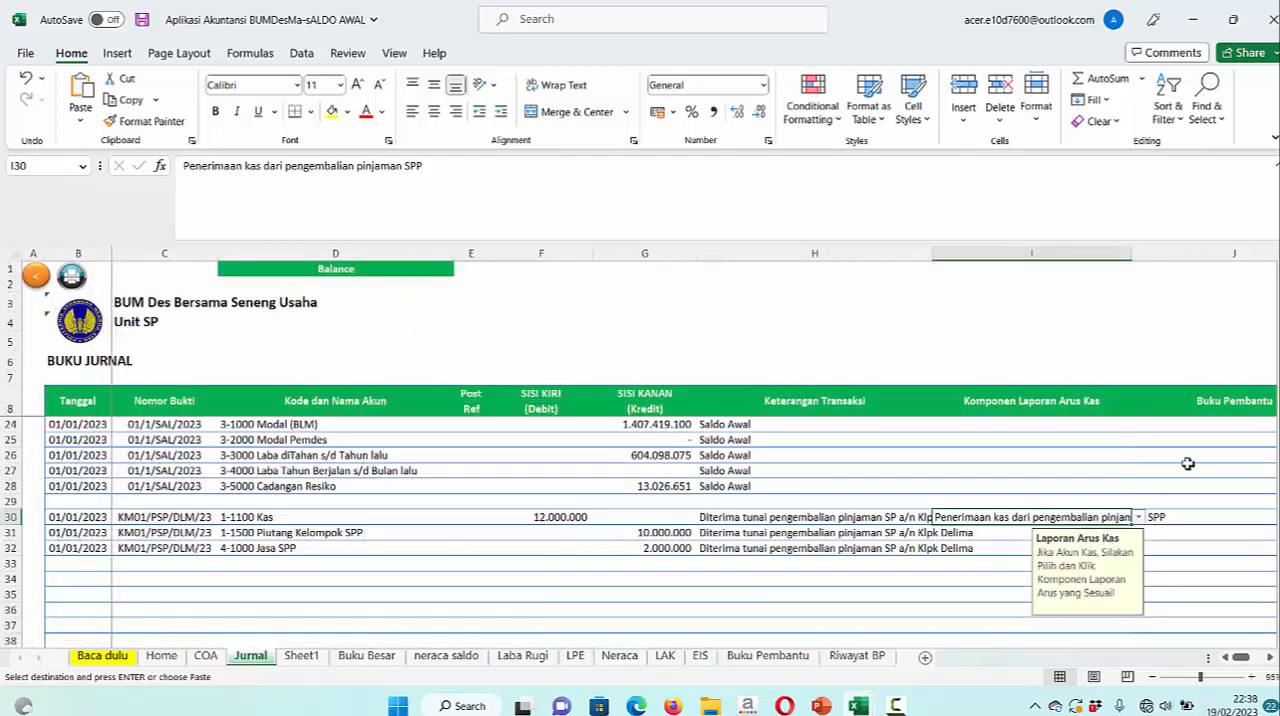
pyautogui.click(1207, 519)
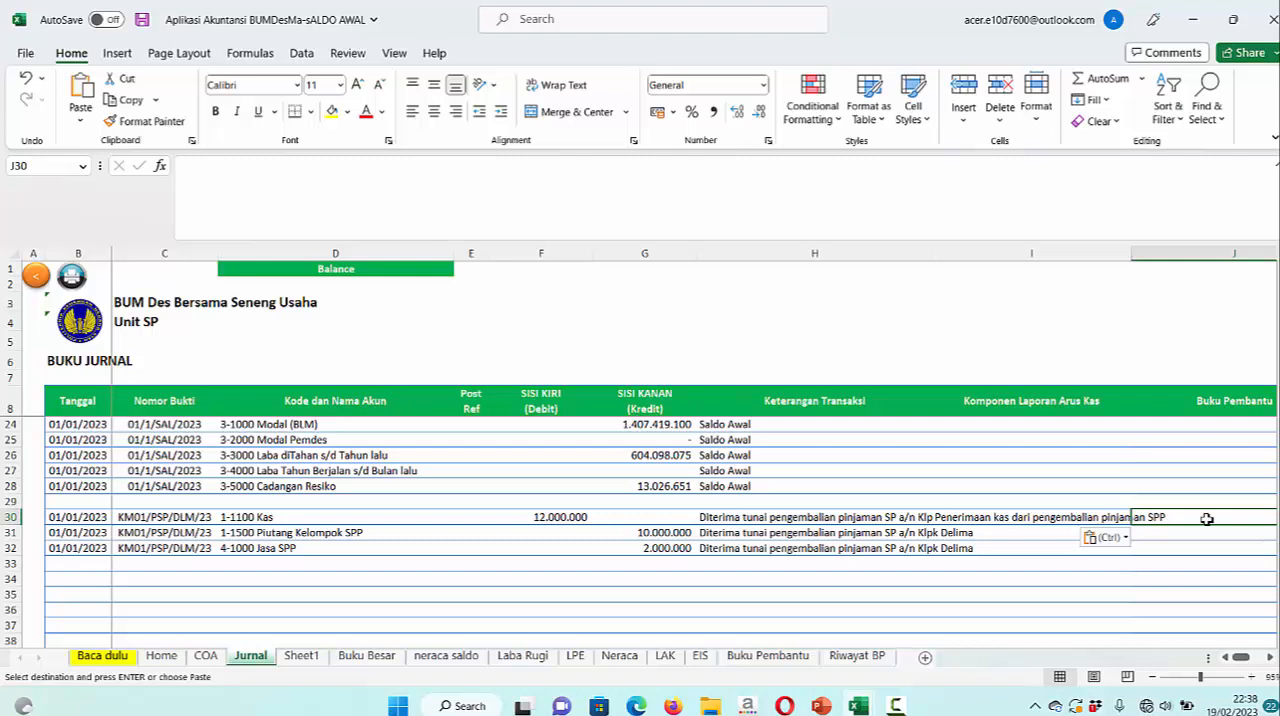
pyautogui.click(770, 658)
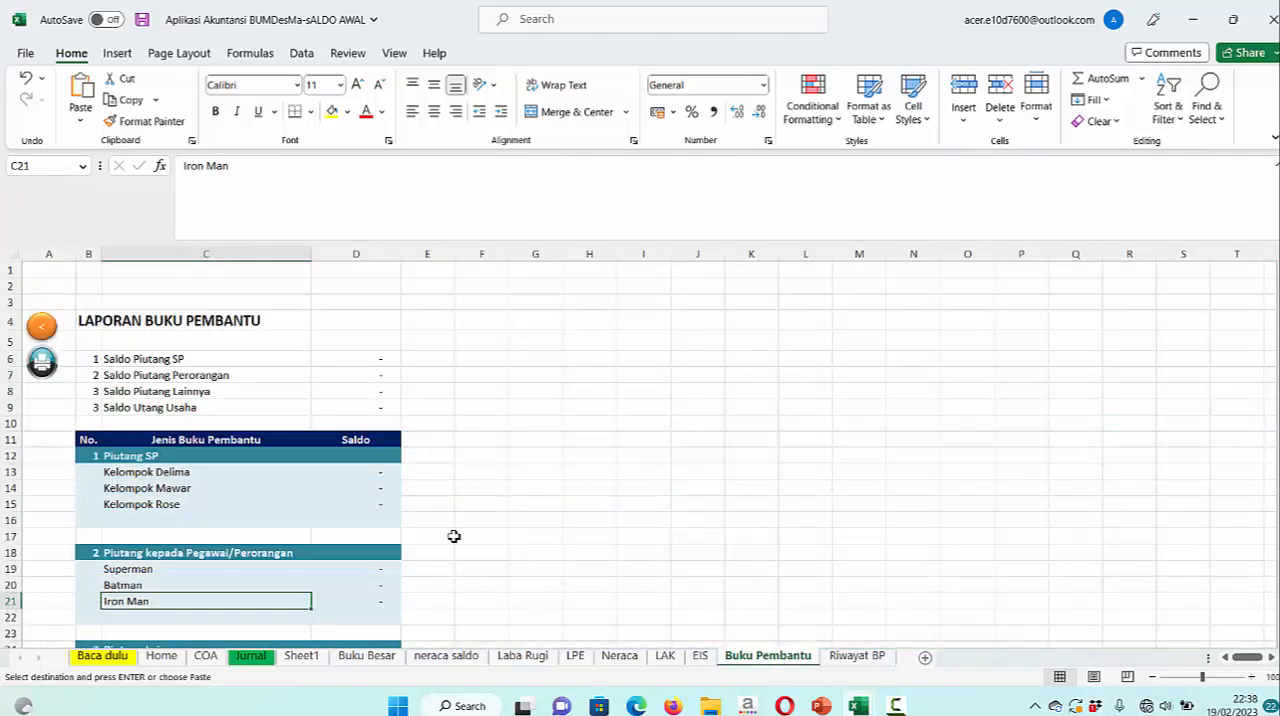
pyautogui.click(157, 477)
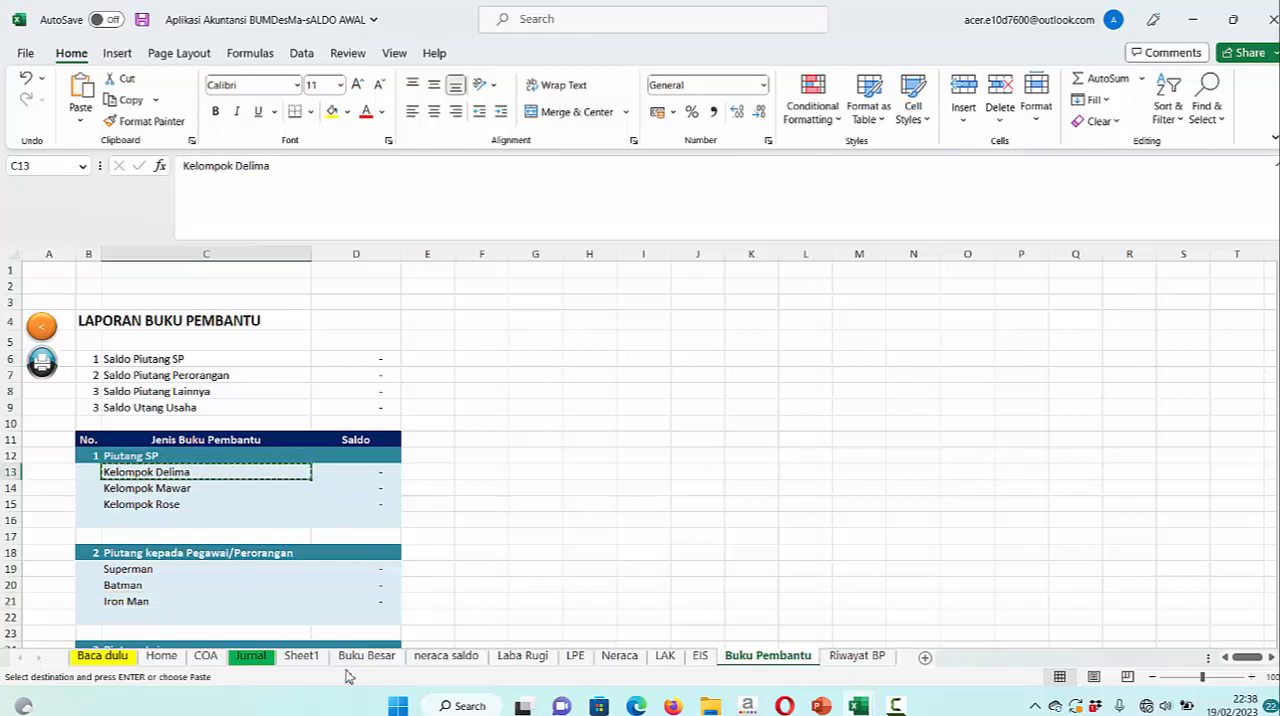
pyautogui.click(251, 658)
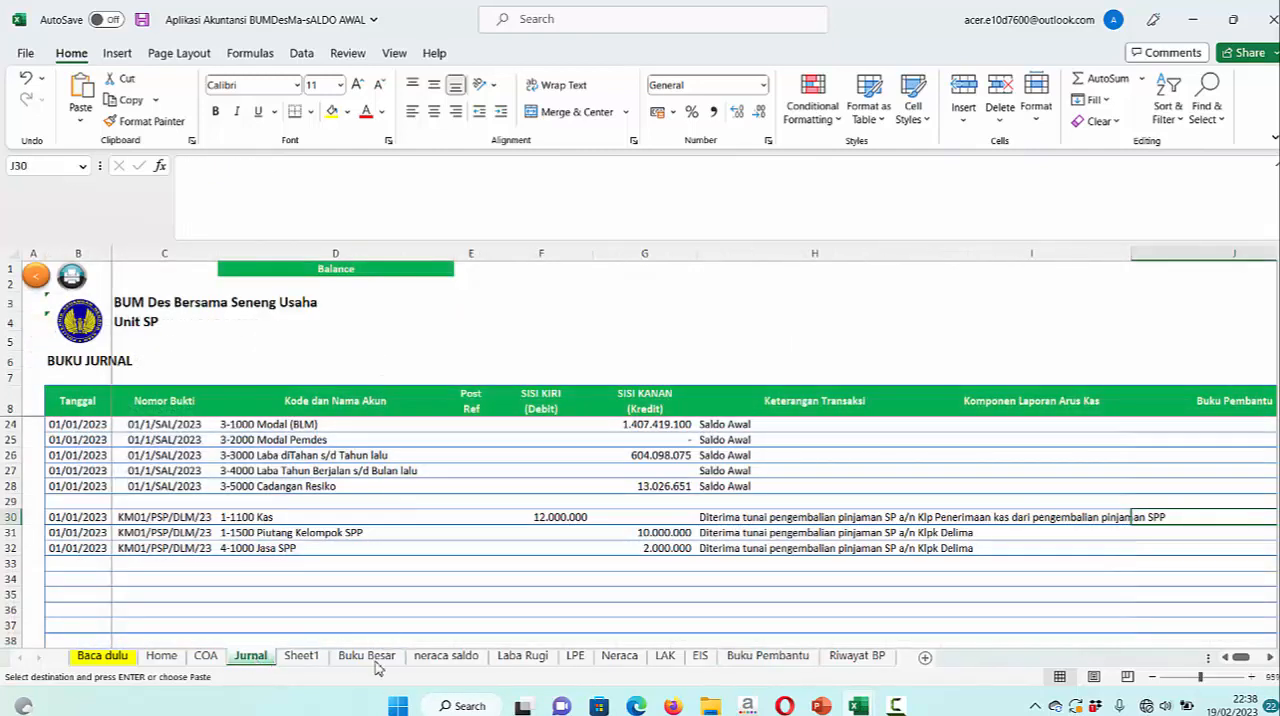
# Check LAK and the 1 January SPP repayment on the PowerPoint transaction slide, and return to Buku Pembantu in Excel
pyautogui.click(665, 656)
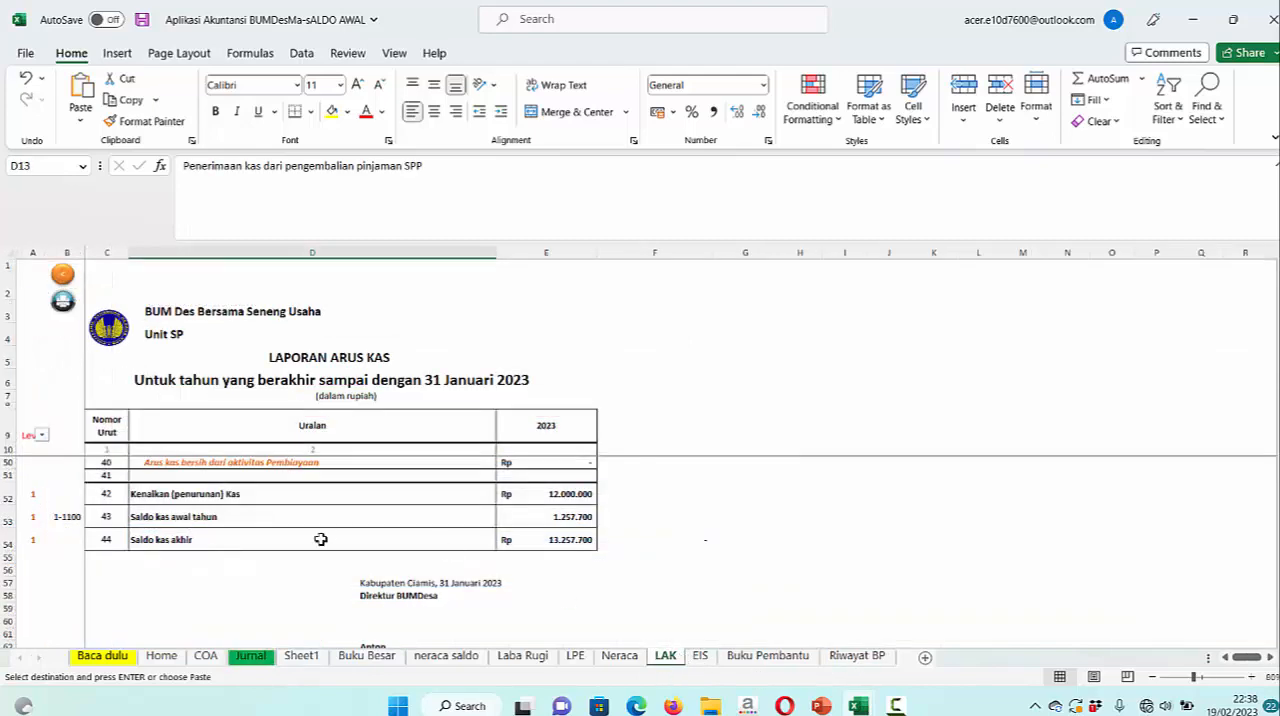
pyautogui.click(767, 656)
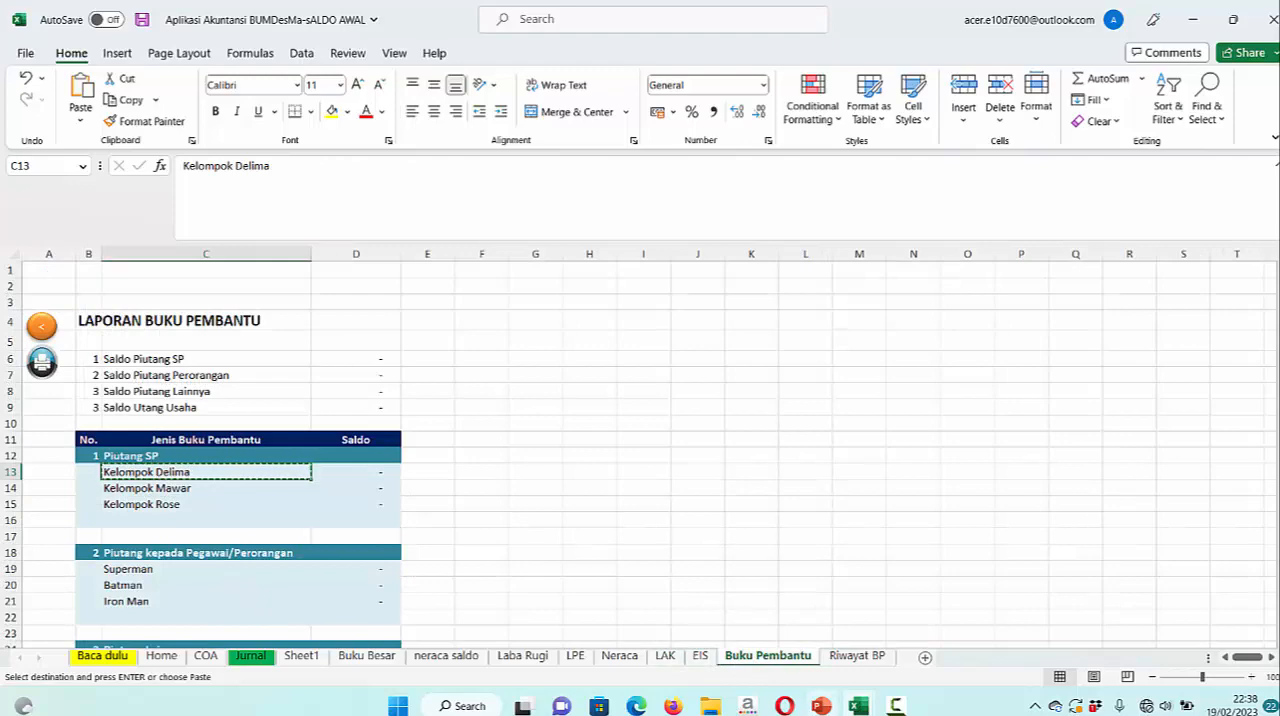
pyautogui.moveTo(821, 706)
pyautogui.click(821, 706)
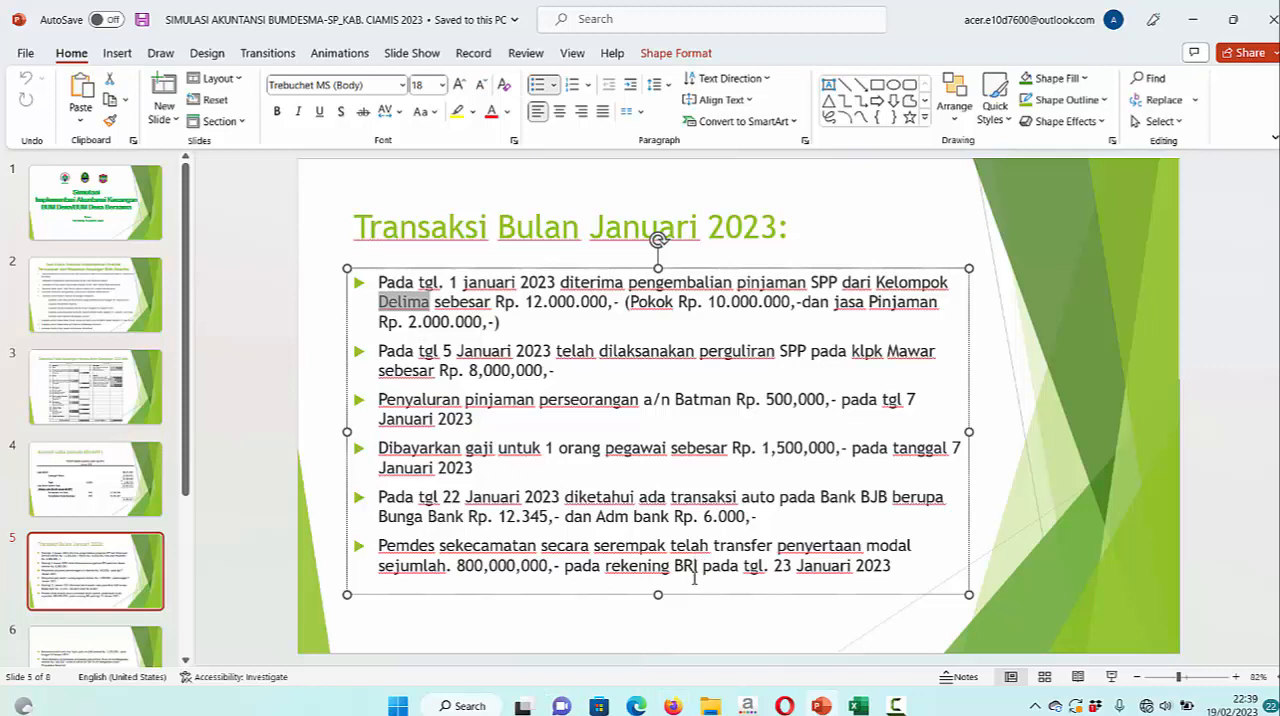
pyautogui.click(858, 706)
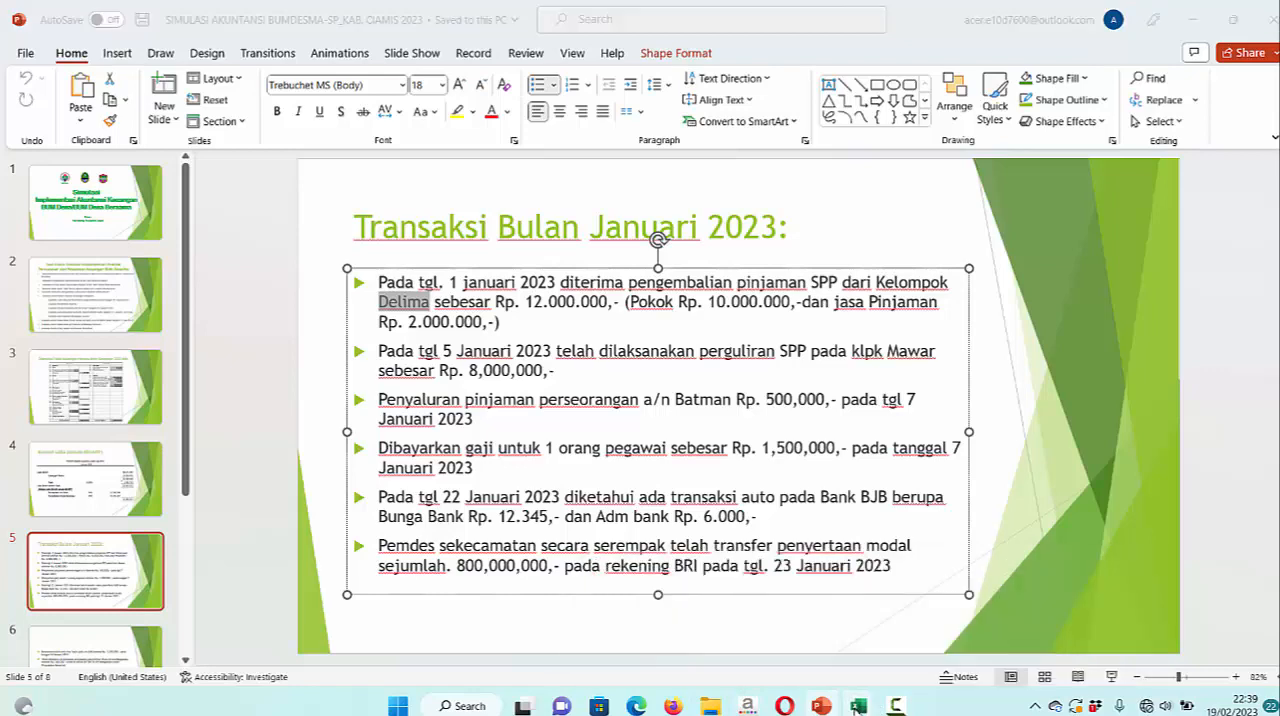
pyautogui.click(960, 632)
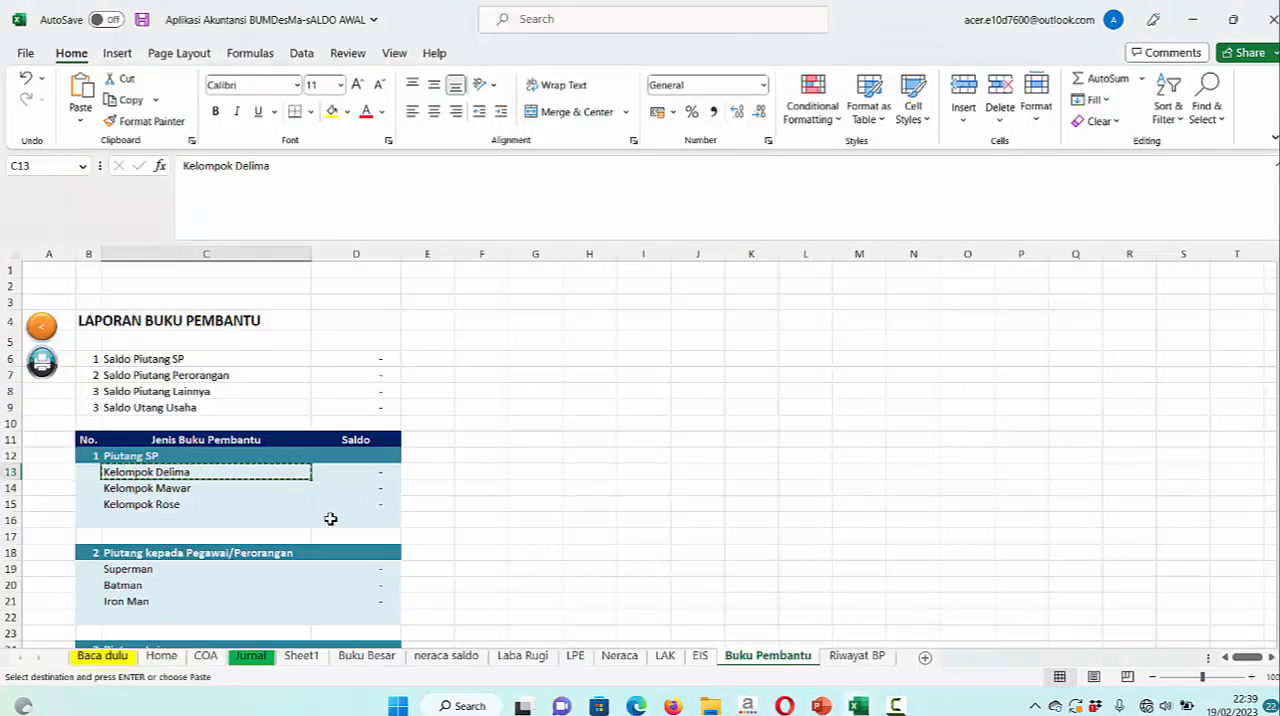
# Paste the copied "Kelompok Delima" as values into the Buku Pembantu cell of the Piutang Kelompok SPP entry, row 31 in Jurnal
pyautogui.click(271, 655)
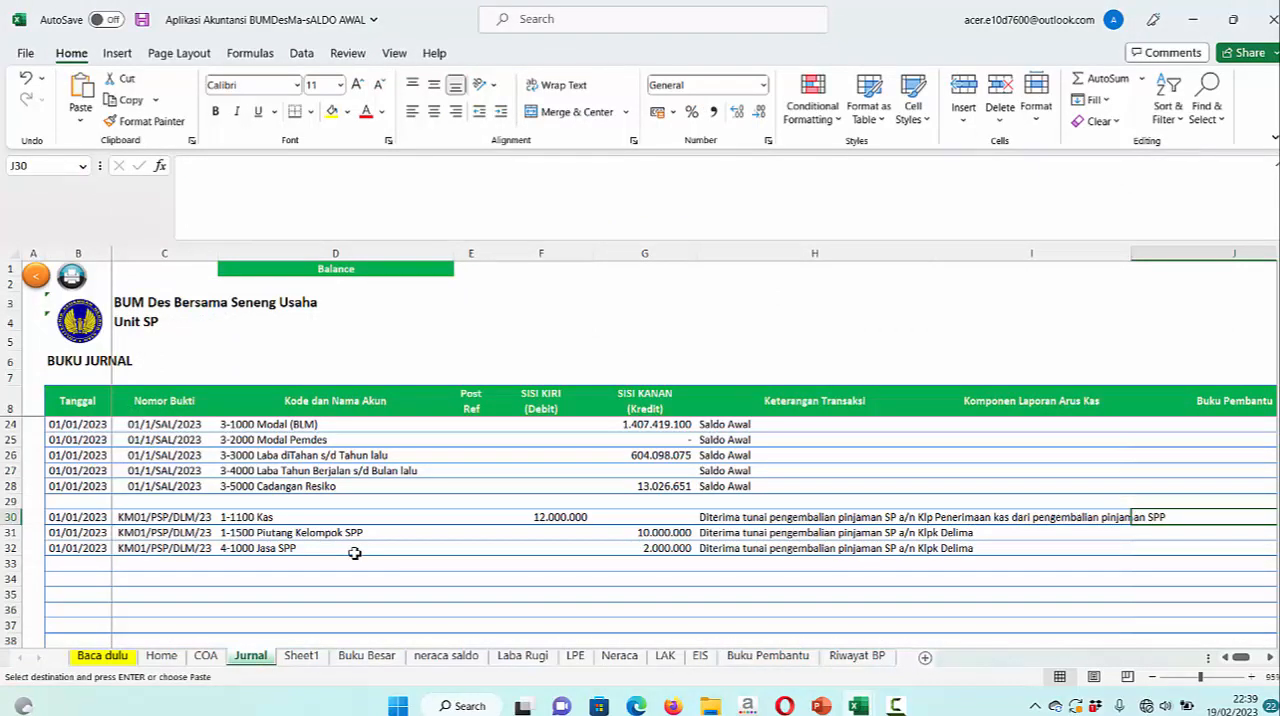
pyautogui.click(1182, 536)
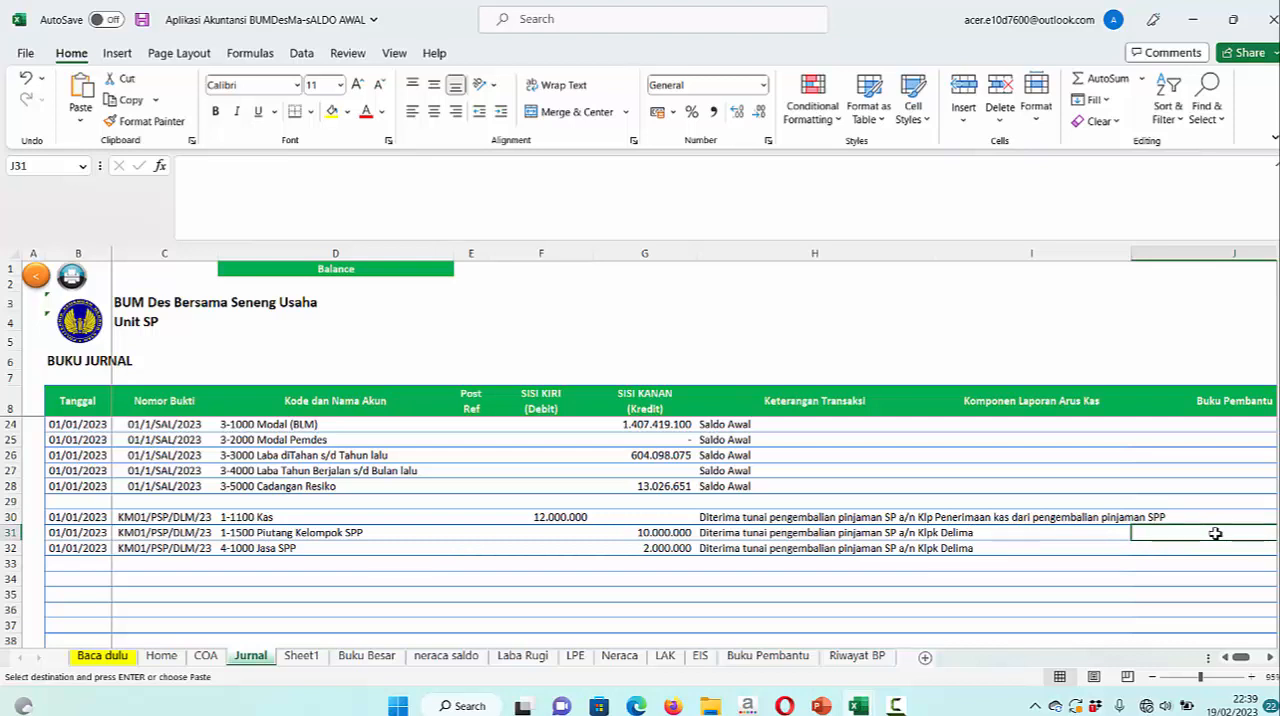
pyautogui.rightClick(1215, 533)
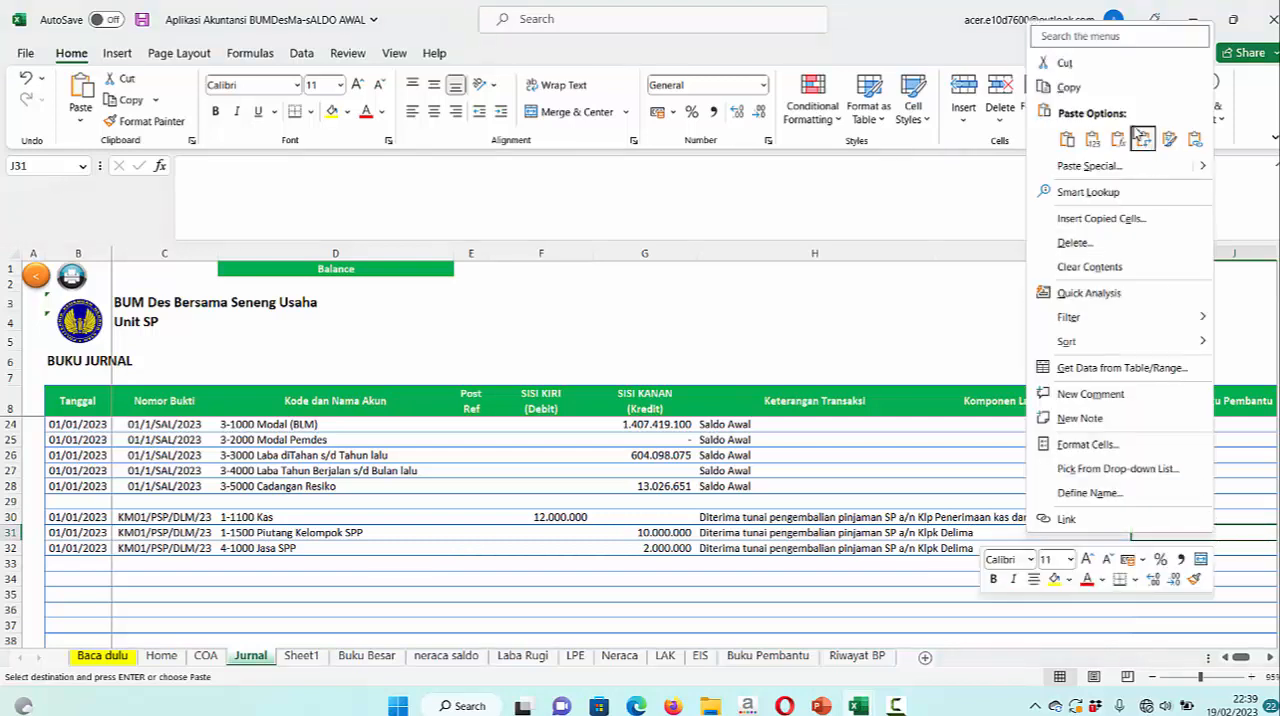
pyautogui.click(1097, 145)
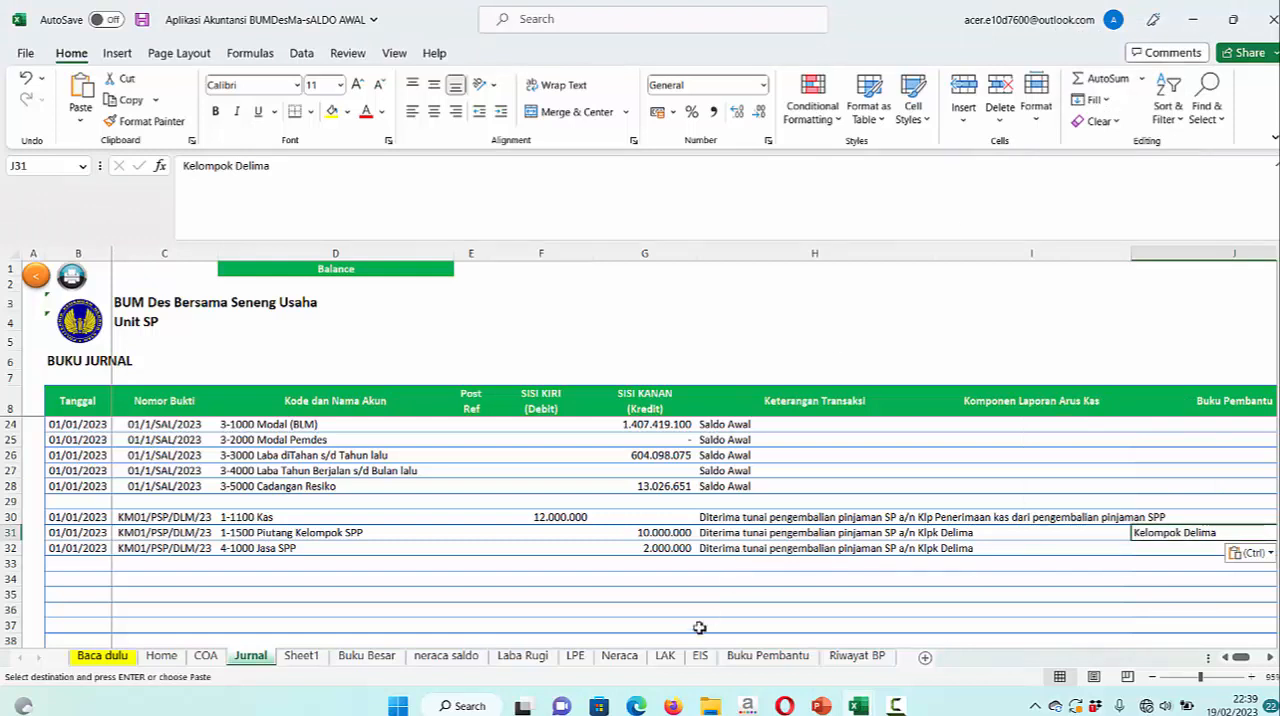
# Check Kelompok Delima's balance in Buku Pembantu and display the 1-1500 Piutang Kelompok SPP ledger in Buku Besar
pyautogui.click(756, 656)
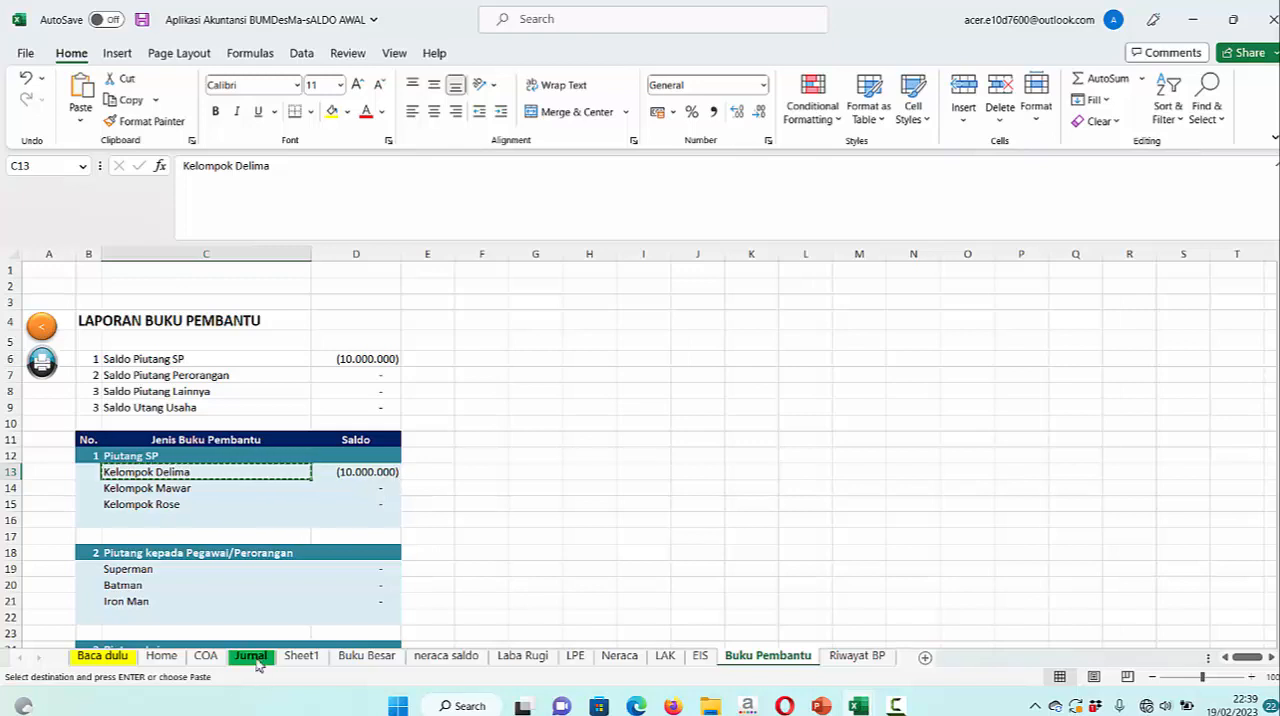
pyautogui.click(367, 656)
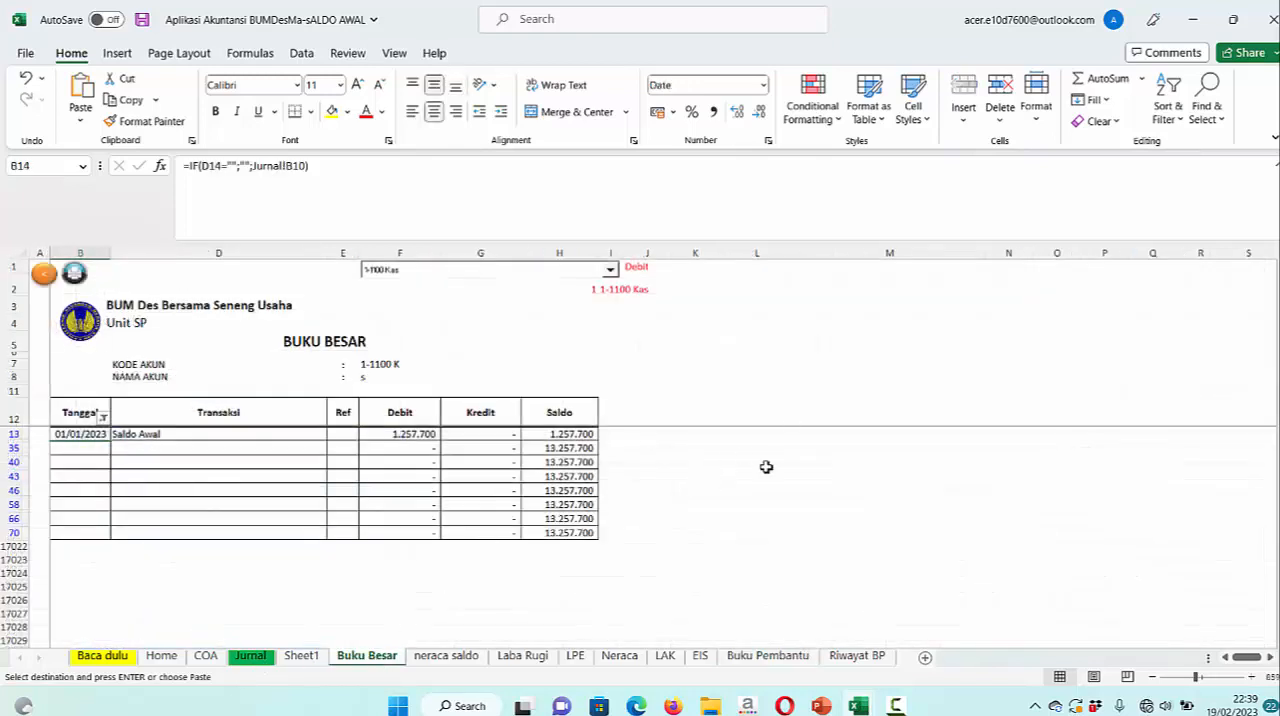
pyautogui.click(610, 271)
pyautogui.click(610, 271)
pyautogui.click(610, 271)
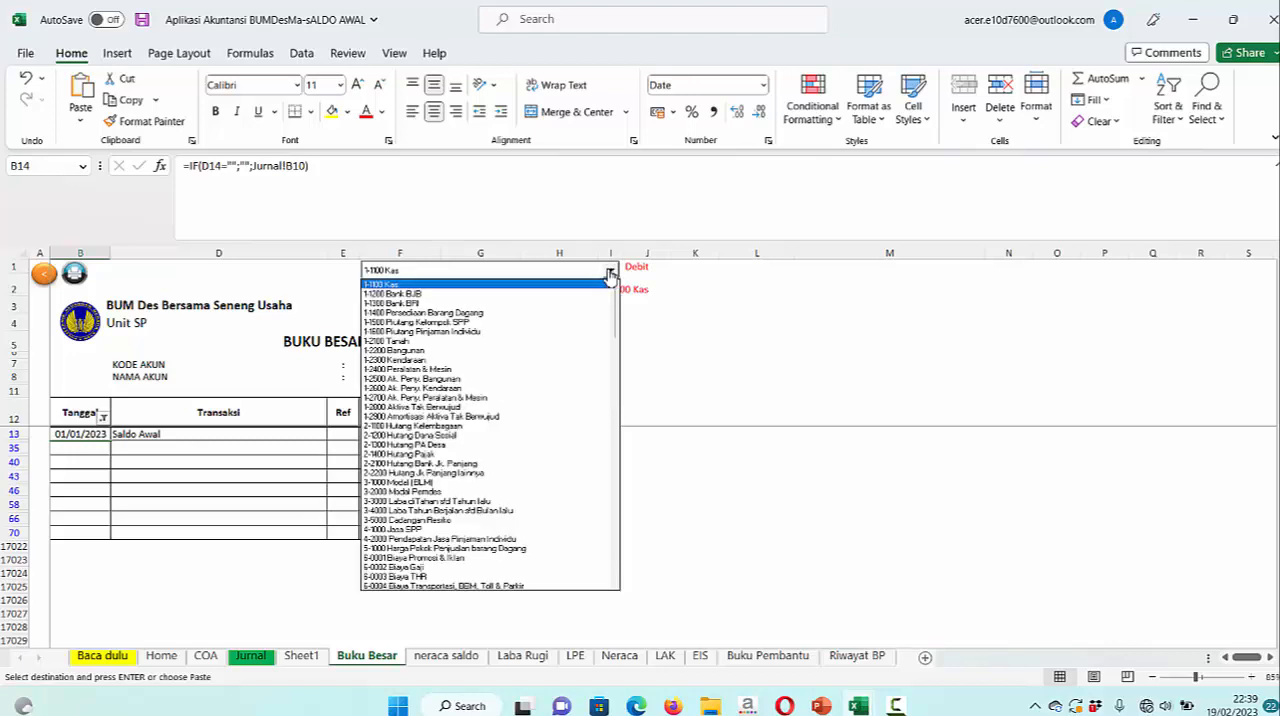
pyautogui.click(470, 323)
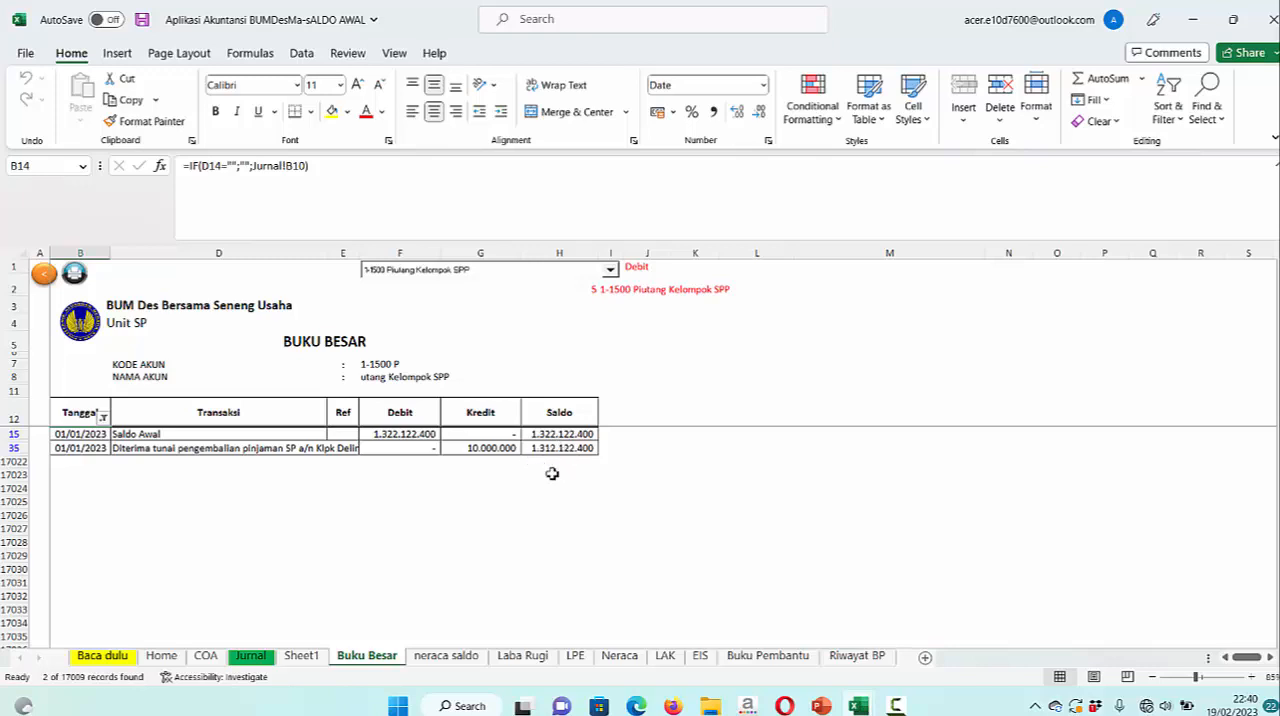
# Examine Kelompok Delima's Saldo formula in Buku Pembantu and the balance rows for Kelompok Mawar and Kelompok Rose
pyautogui.click(791, 665)
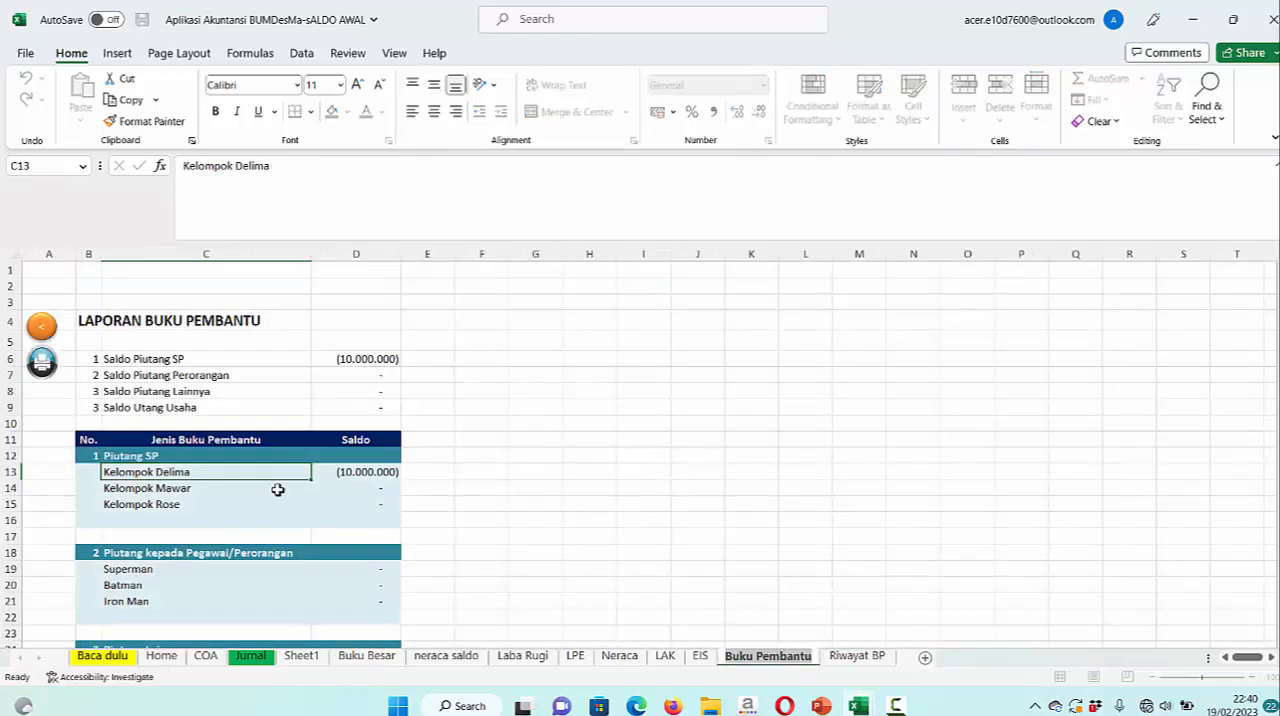
pyautogui.click(372, 478)
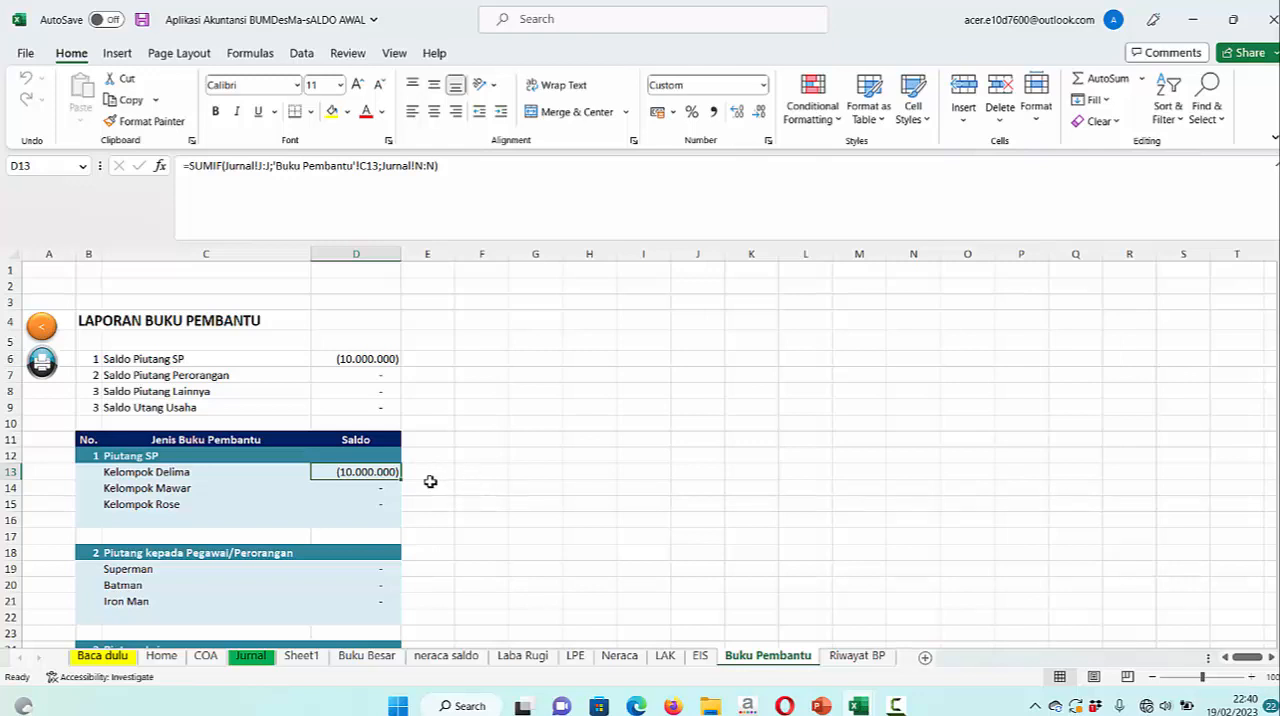
pyautogui.click(466, 476)
pyautogui.click(477, 506)
pyautogui.click(433, 507)
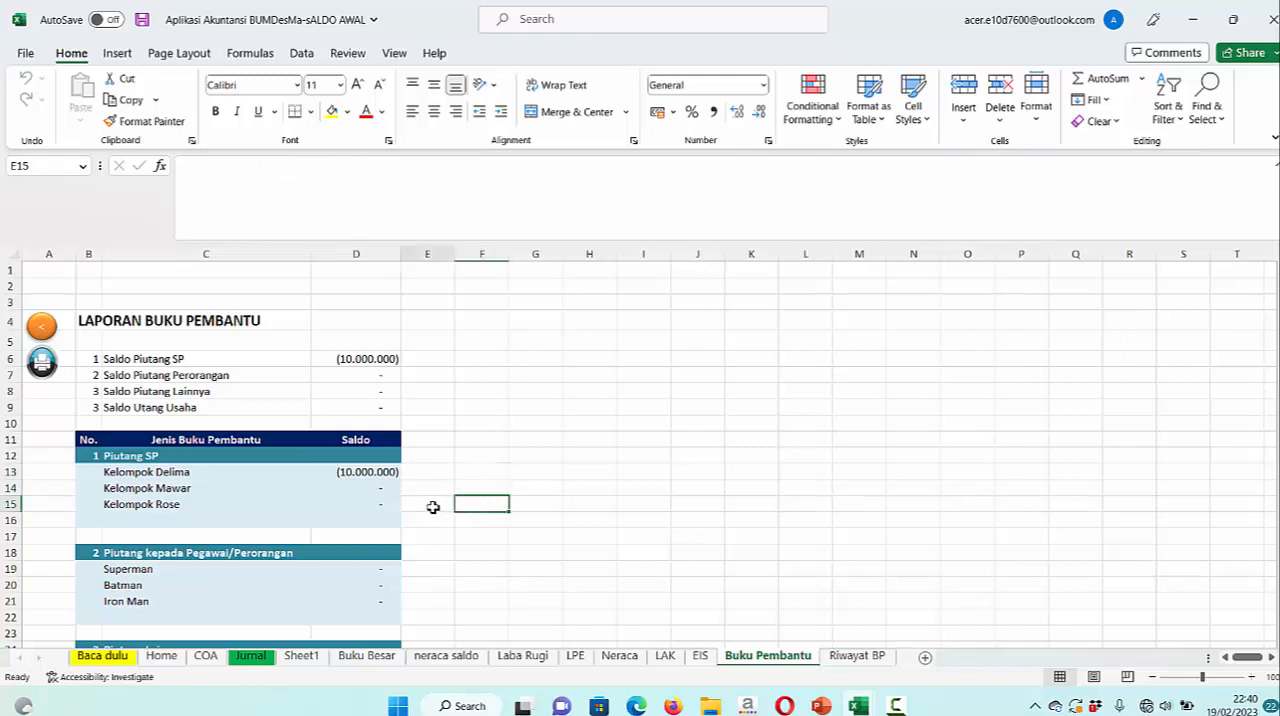
pyautogui.click(428, 491)
pyautogui.click(486, 490)
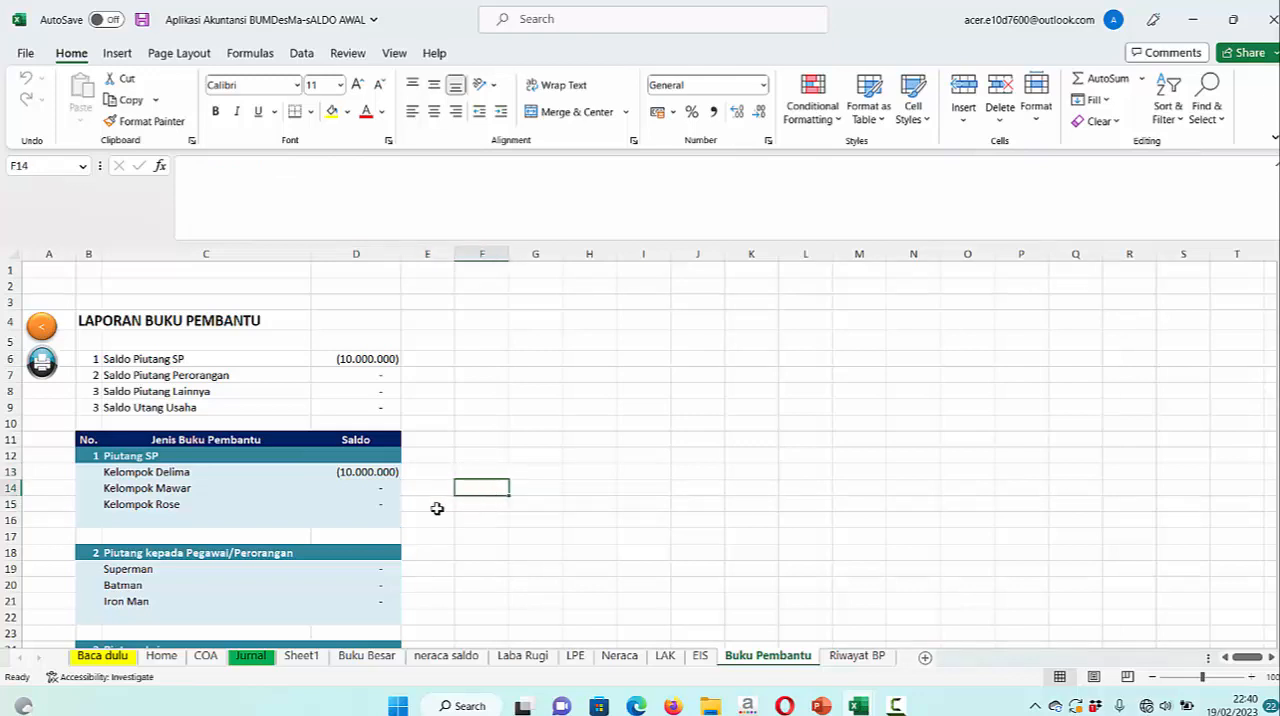
pyautogui.click(437, 509)
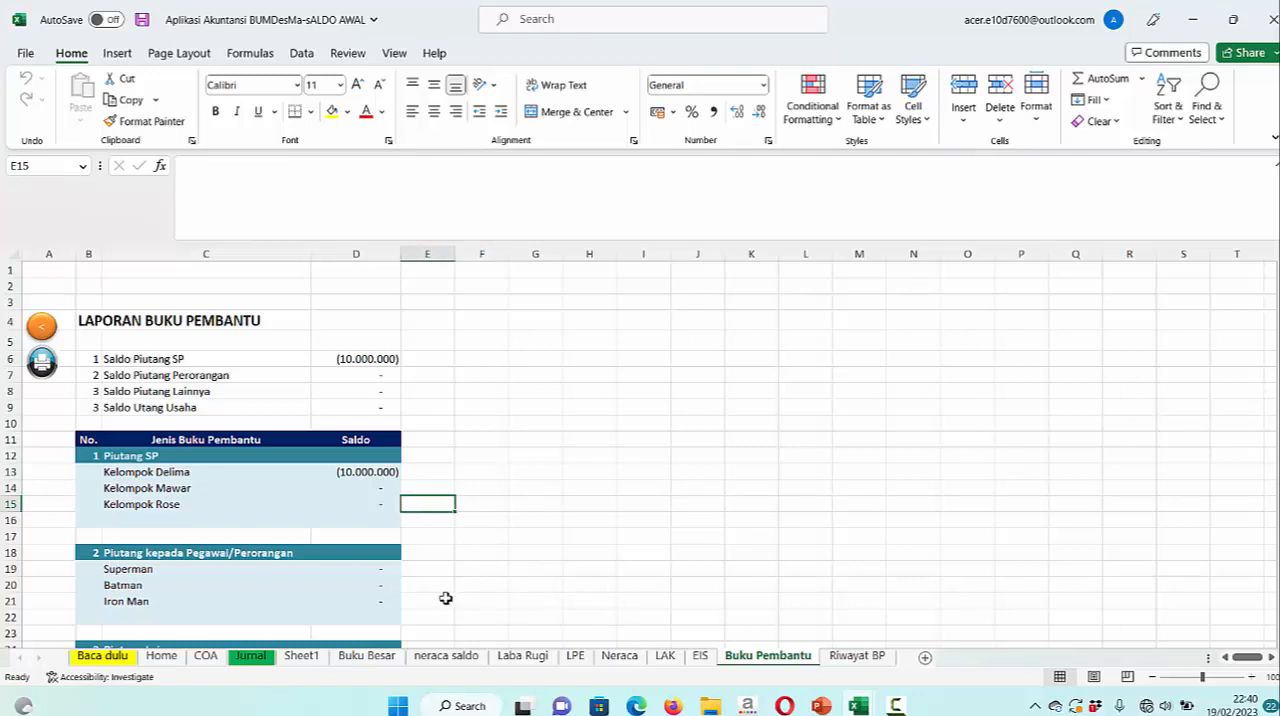
# Review Jurnal and Neraca against the December 2022 balance sheet slide in PowerPoint, and return to Neraca in the Excel workbook
pyautogui.click(258, 661)
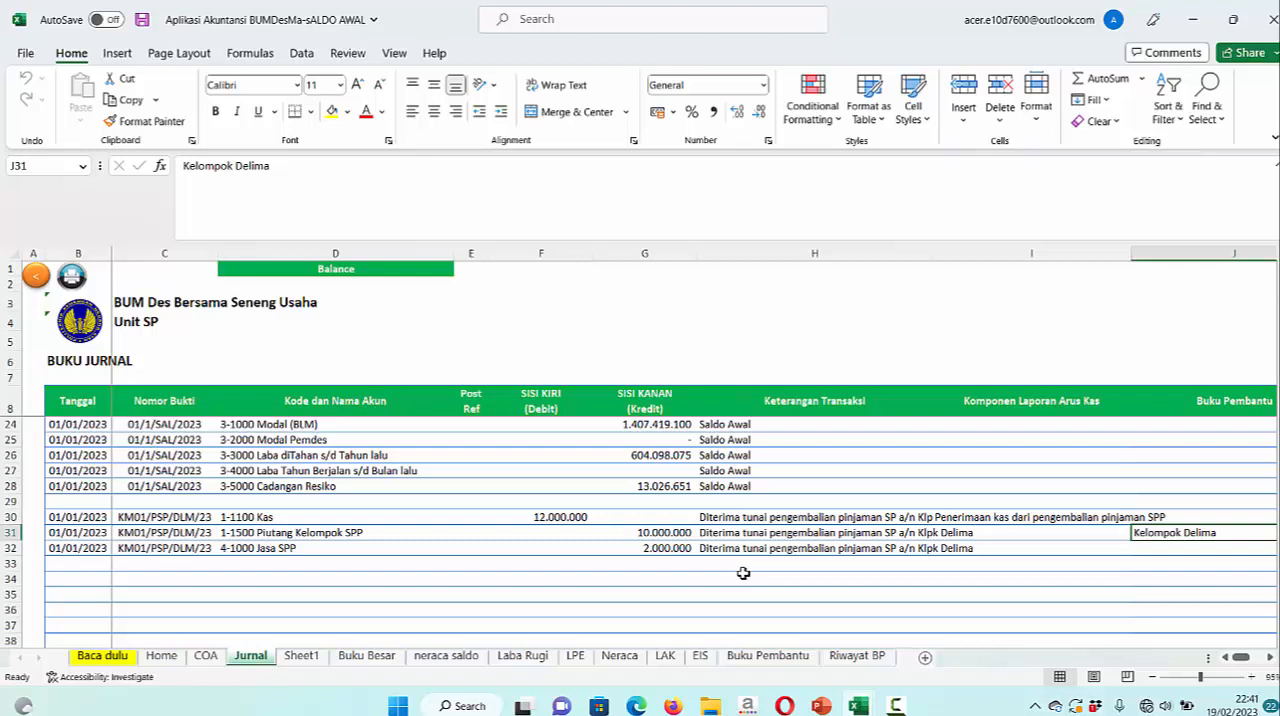
pyautogui.click(620, 657)
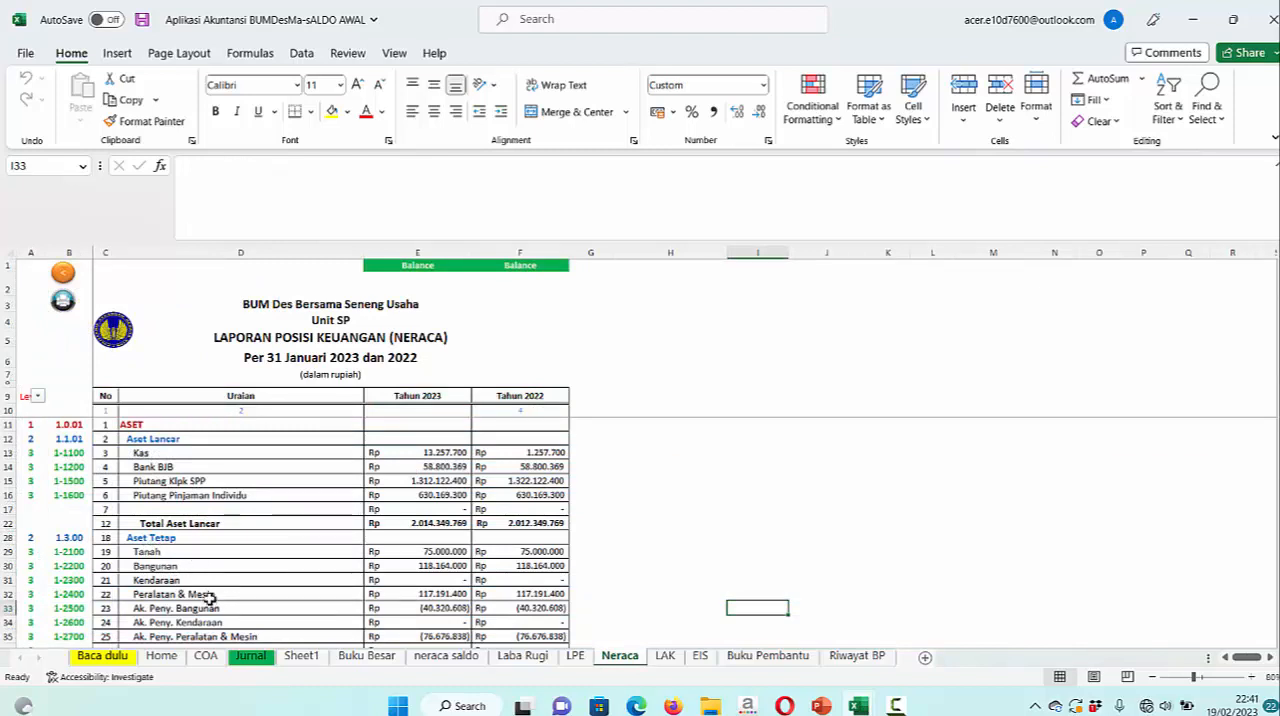
pyautogui.click(821, 706)
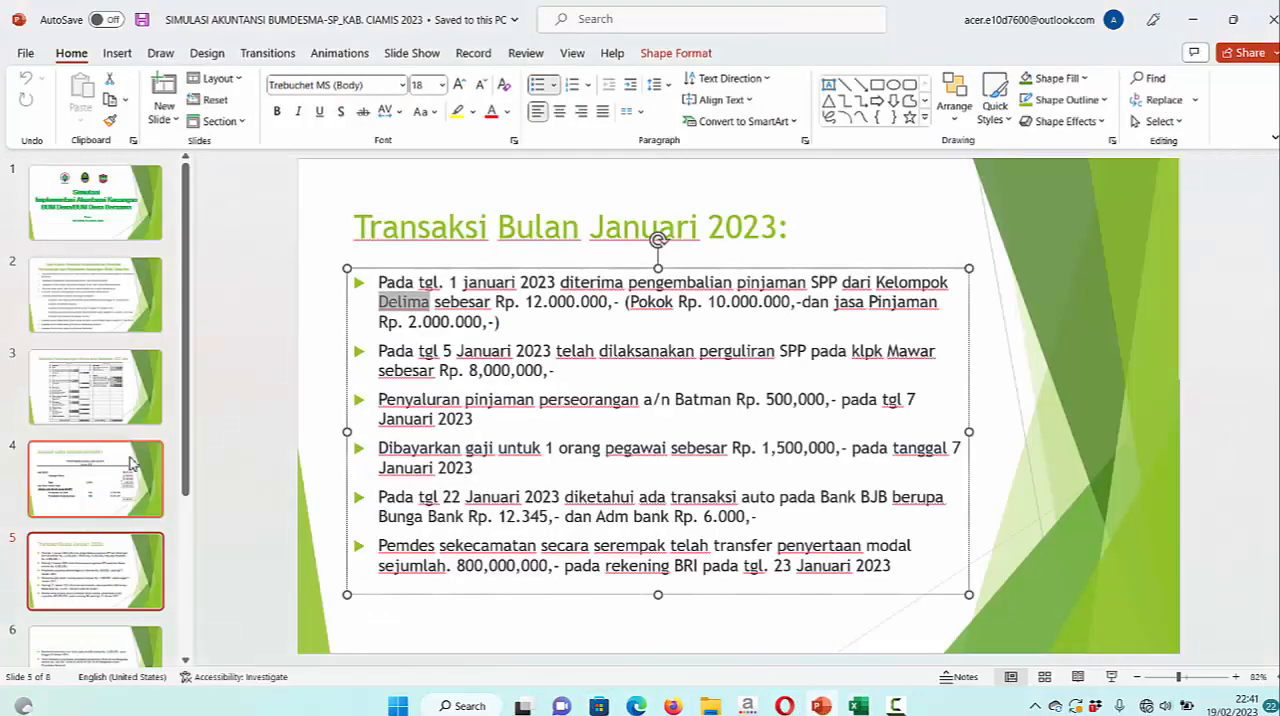
pyautogui.click(107, 405)
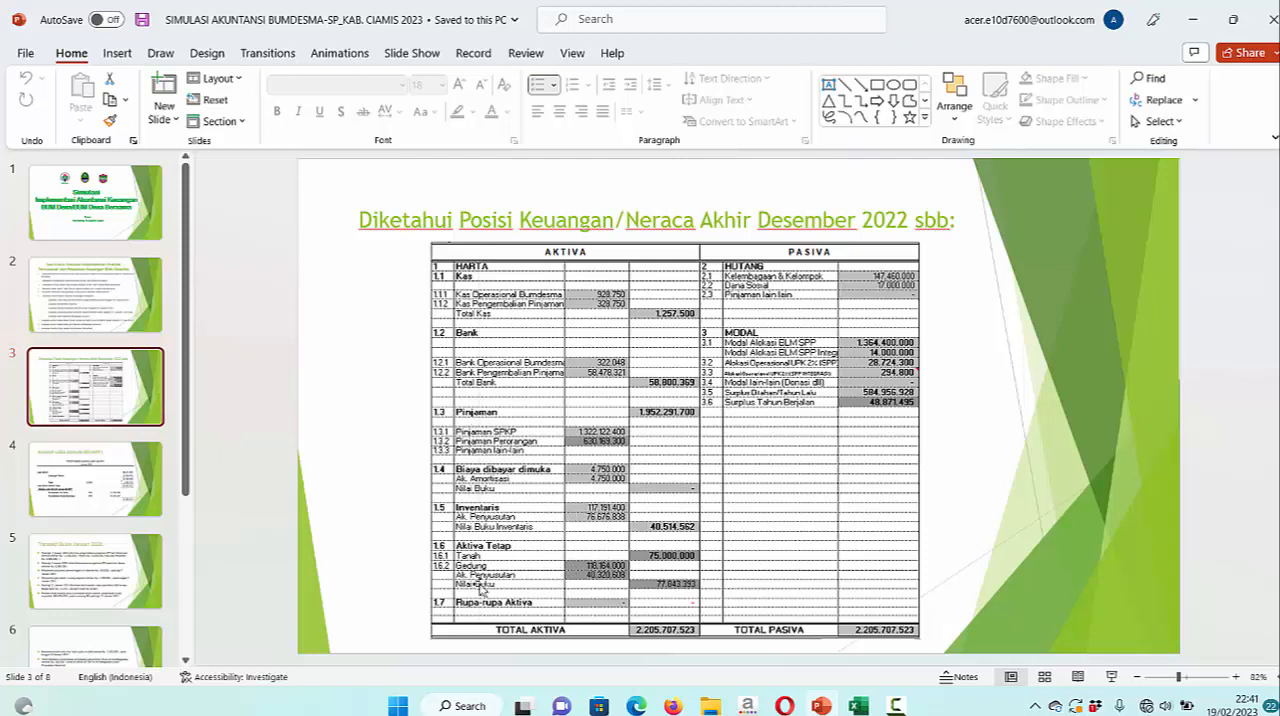
pyautogui.moveTo(859, 708)
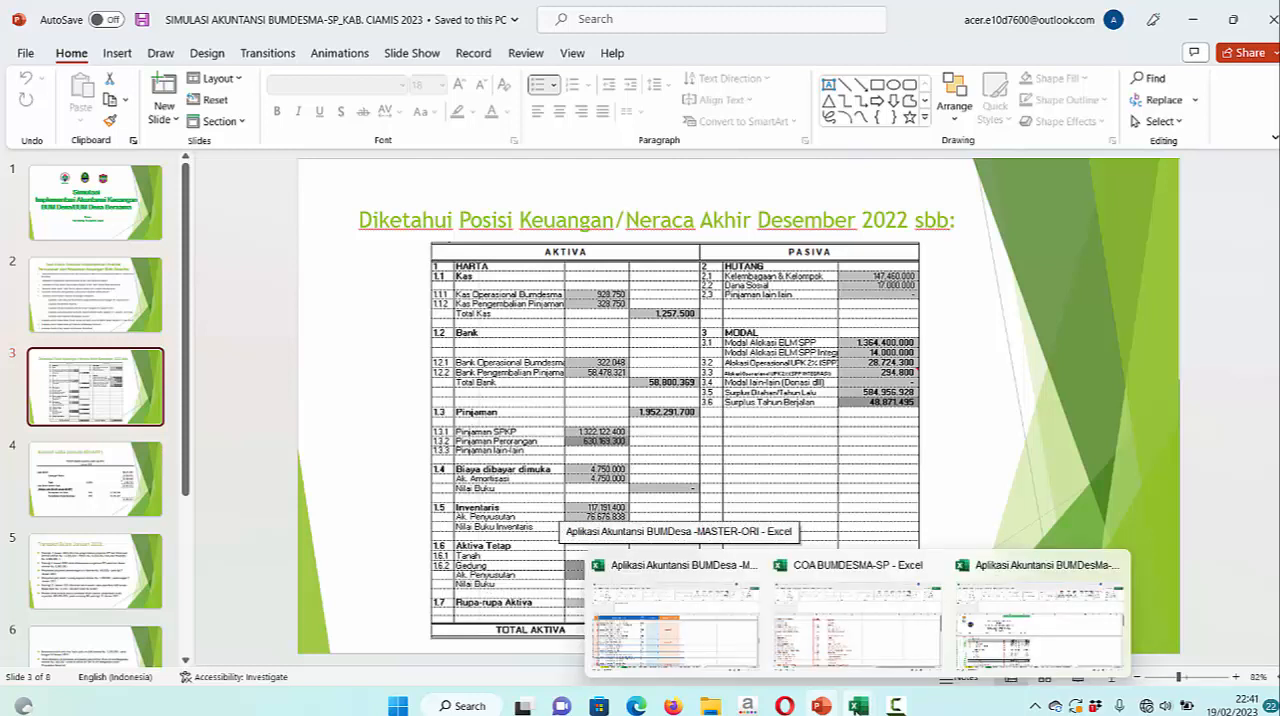
pyautogui.click(1032, 655)
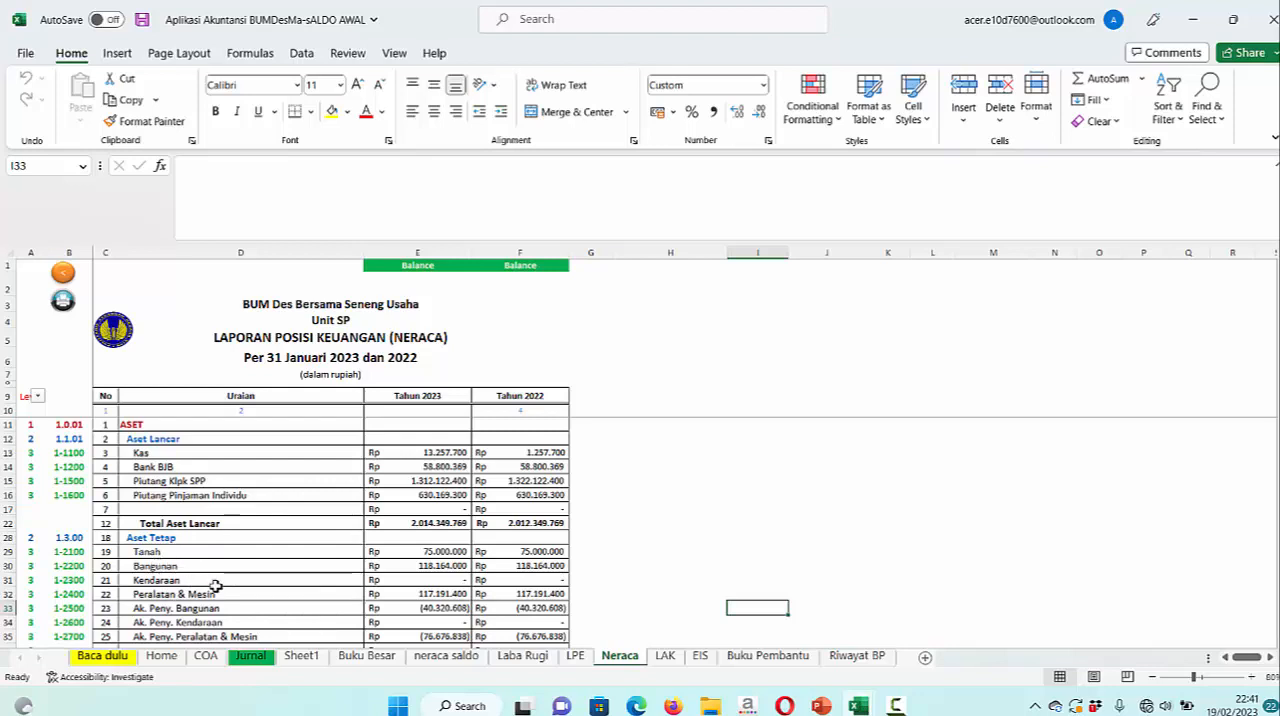
# Examine the Tanah, Bangunan and Peralatan & Mesin lines and their accumulated depreciation under Aset Tetap in Neraca
pyautogui.click(187, 553)
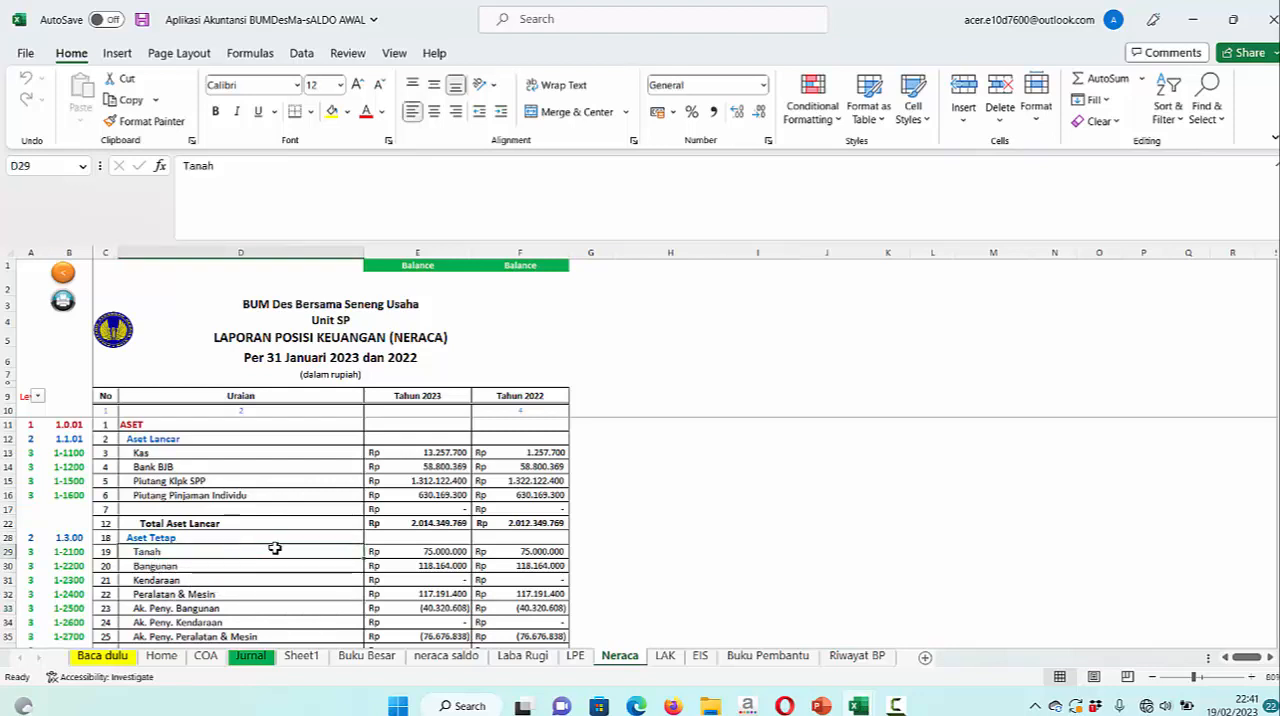
pyautogui.click(215, 566)
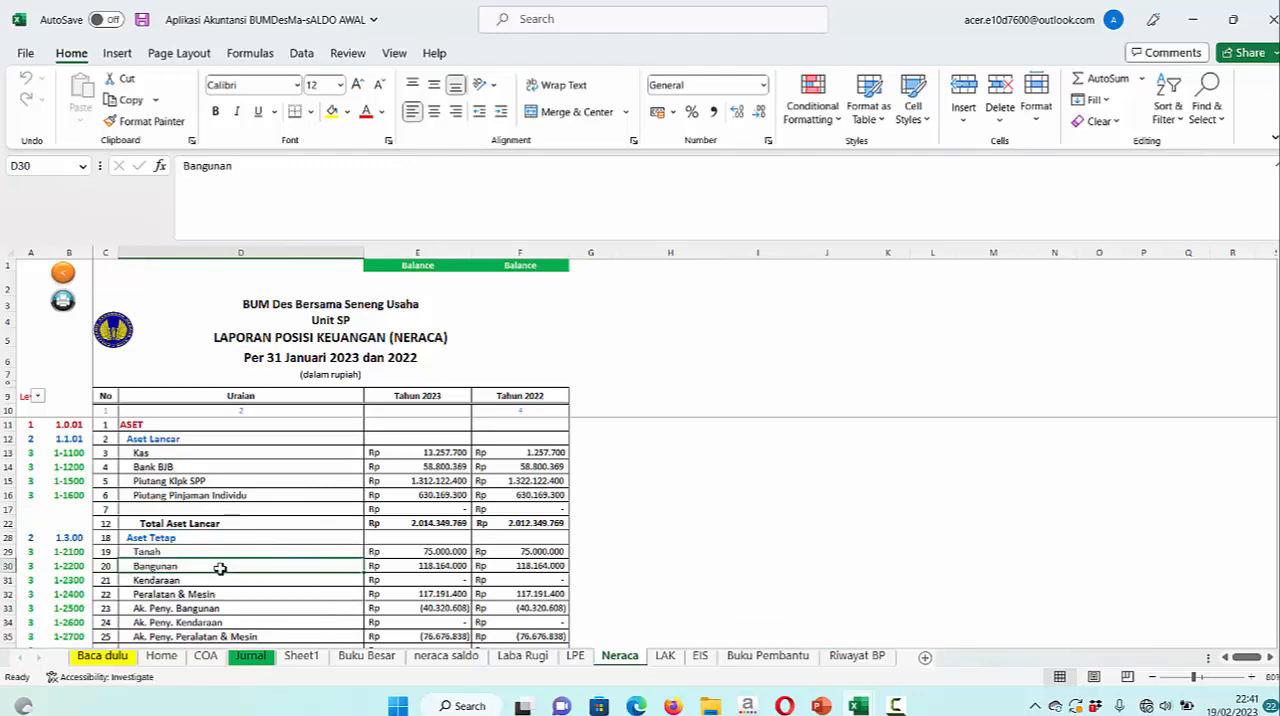
pyautogui.click(212, 594)
pyautogui.scroll(-1, 342, 578)
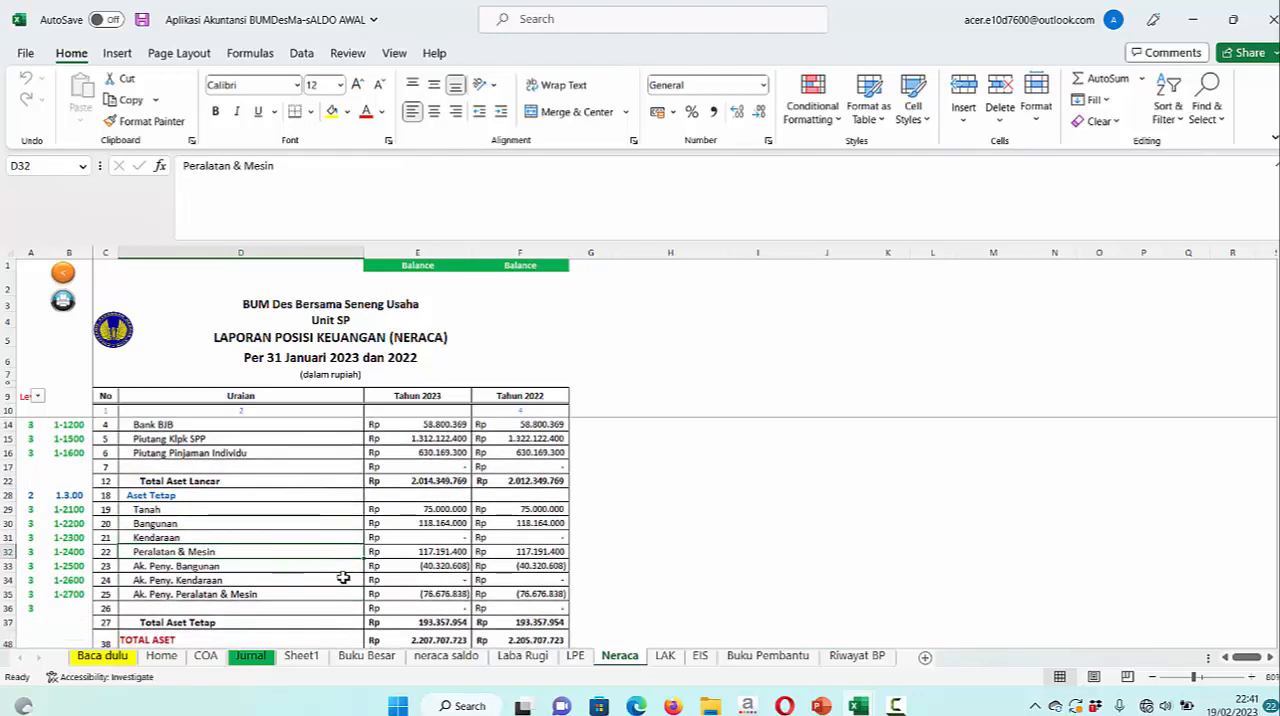
# Examine the Kewajiban and Ekuitas lines in Neraca against the December 2022 balance sheet slide in PowerPoint
pyautogui.scroll(-5, 342, 578)
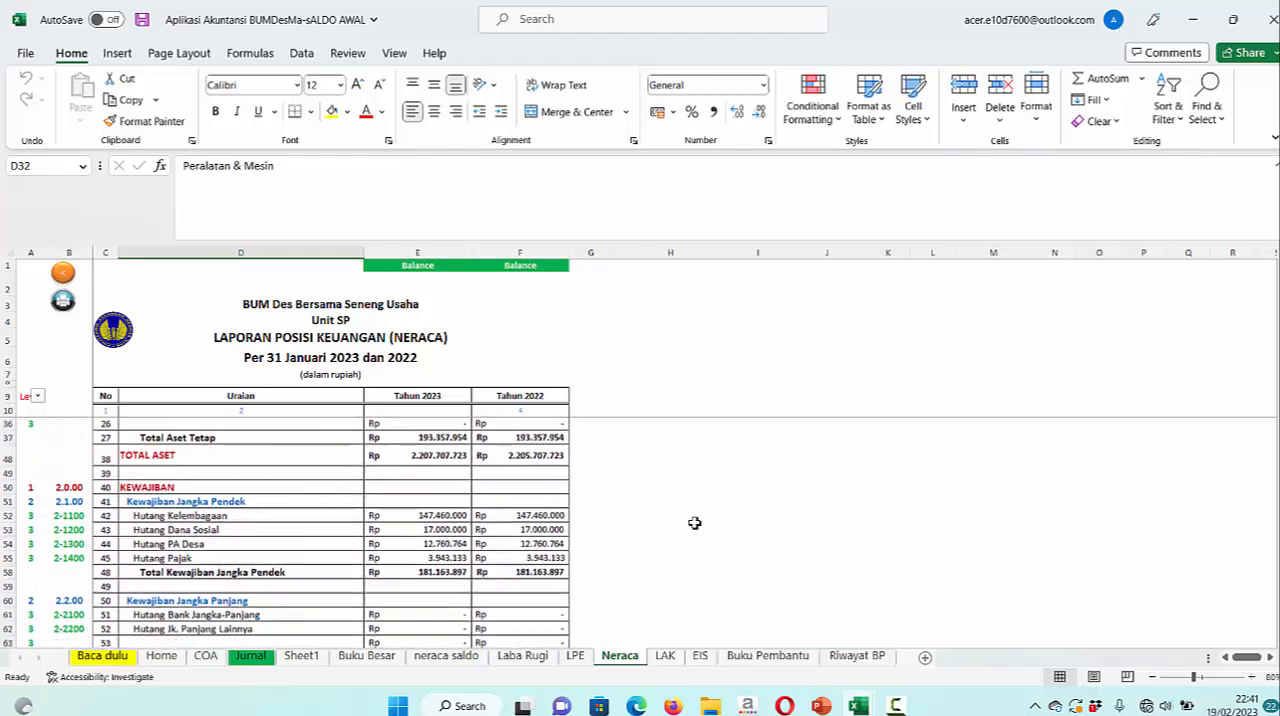
pyautogui.scroll(-1, 694, 523)
pyautogui.scroll(-3, 694, 523)
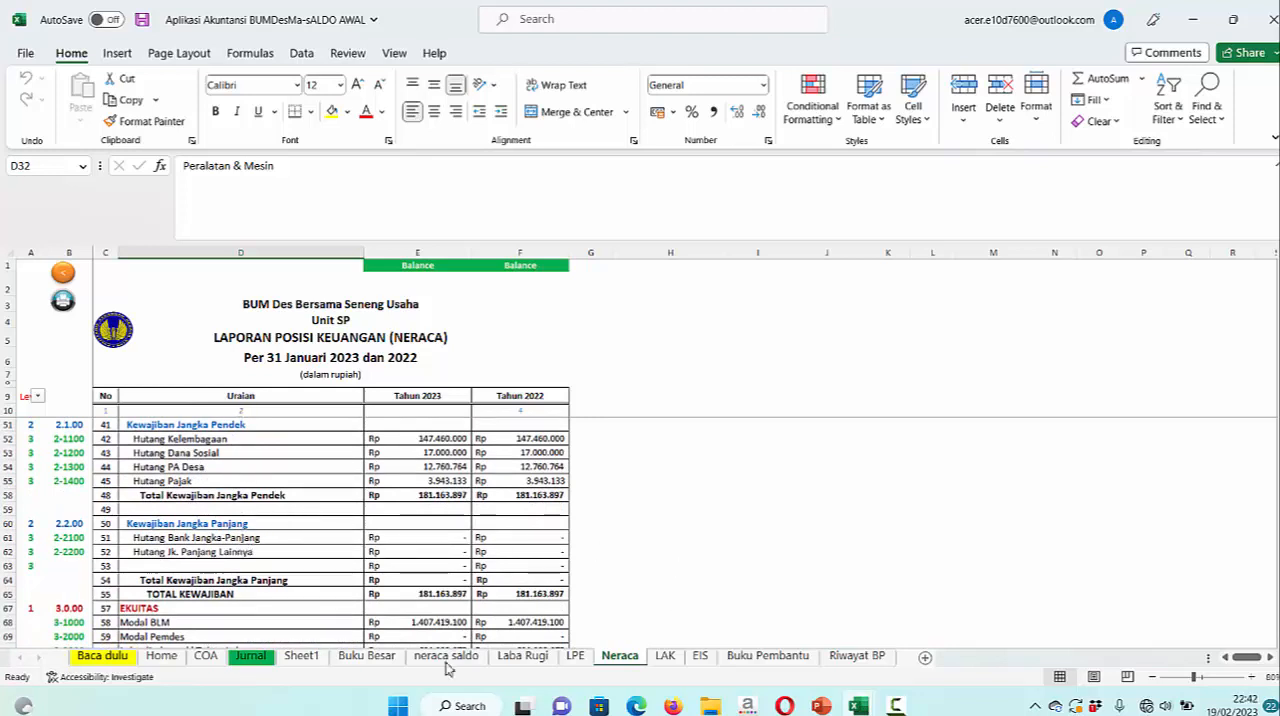
pyautogui.moveTo(822, 706)
pyautogui.click(620, 615)
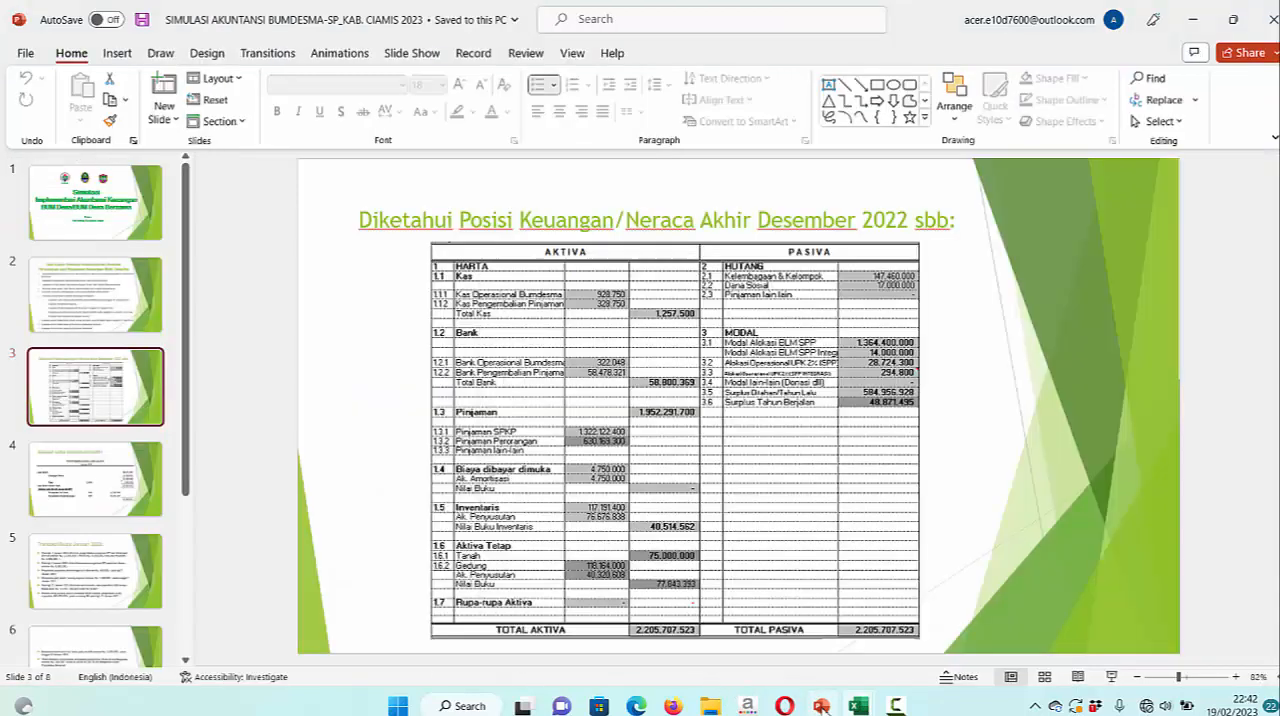
pyautogui.click(822, 706)
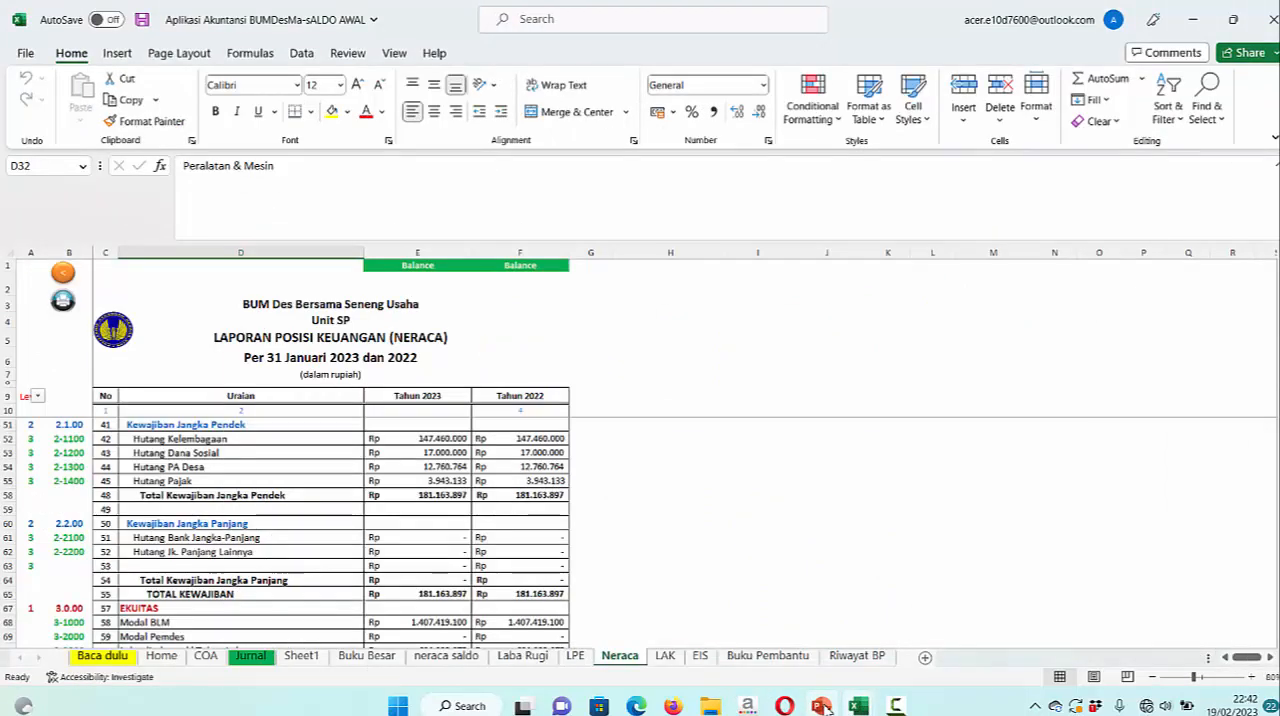
# Read the Transaksi Bulan Januari 2023 slide in PowerPoint and return to the Aplikasi Akuntansi BUMDesMa workbook in Excel
pyautogui.click(822, 706)
pyautogui.click(80, 563)
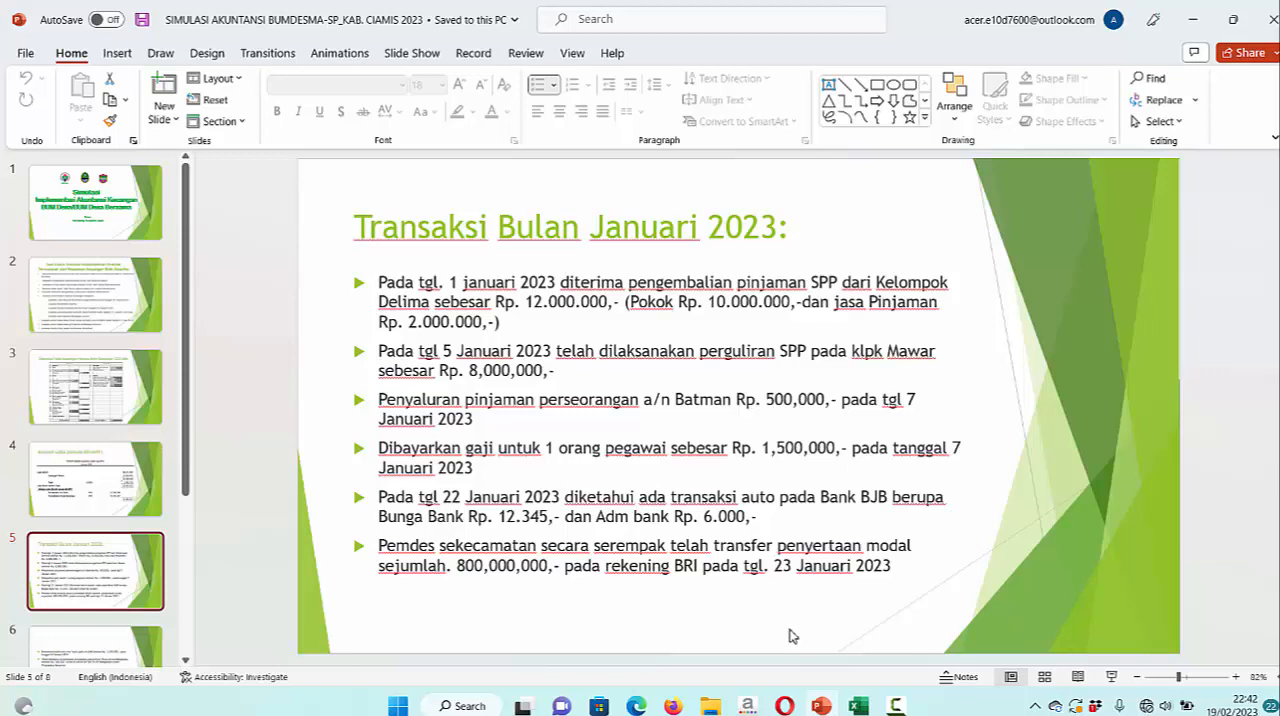
pyautogui.click(858, 706)
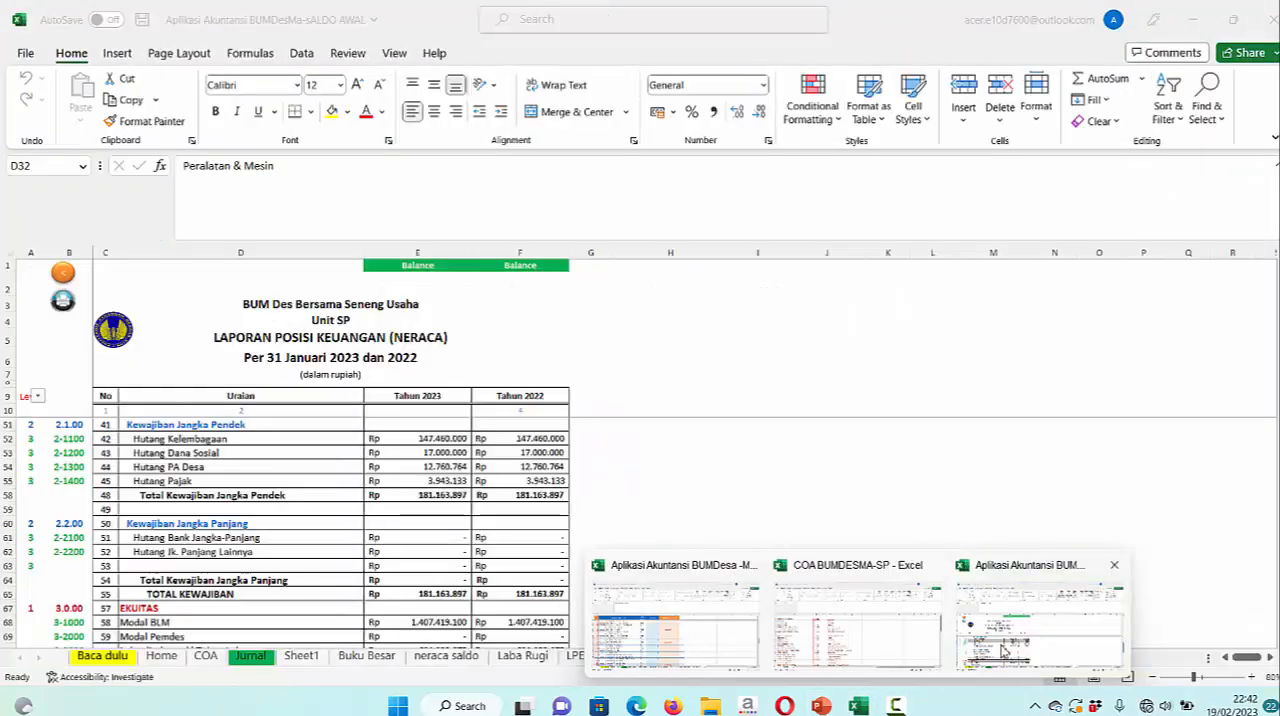
pyautogui.click(1020, 655)
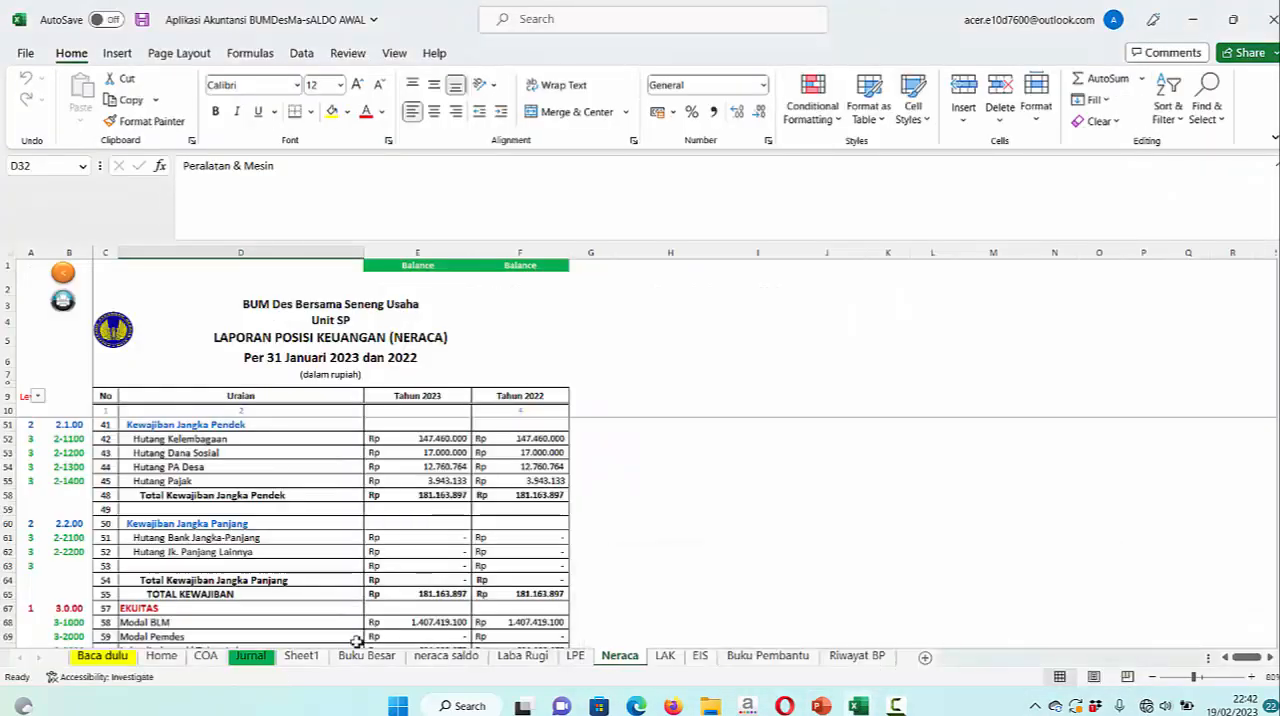
# Set the account in Jurnal cell D34 to 1-1500 Piutang Kelompok SPP
pyautogui.click(251, 656)
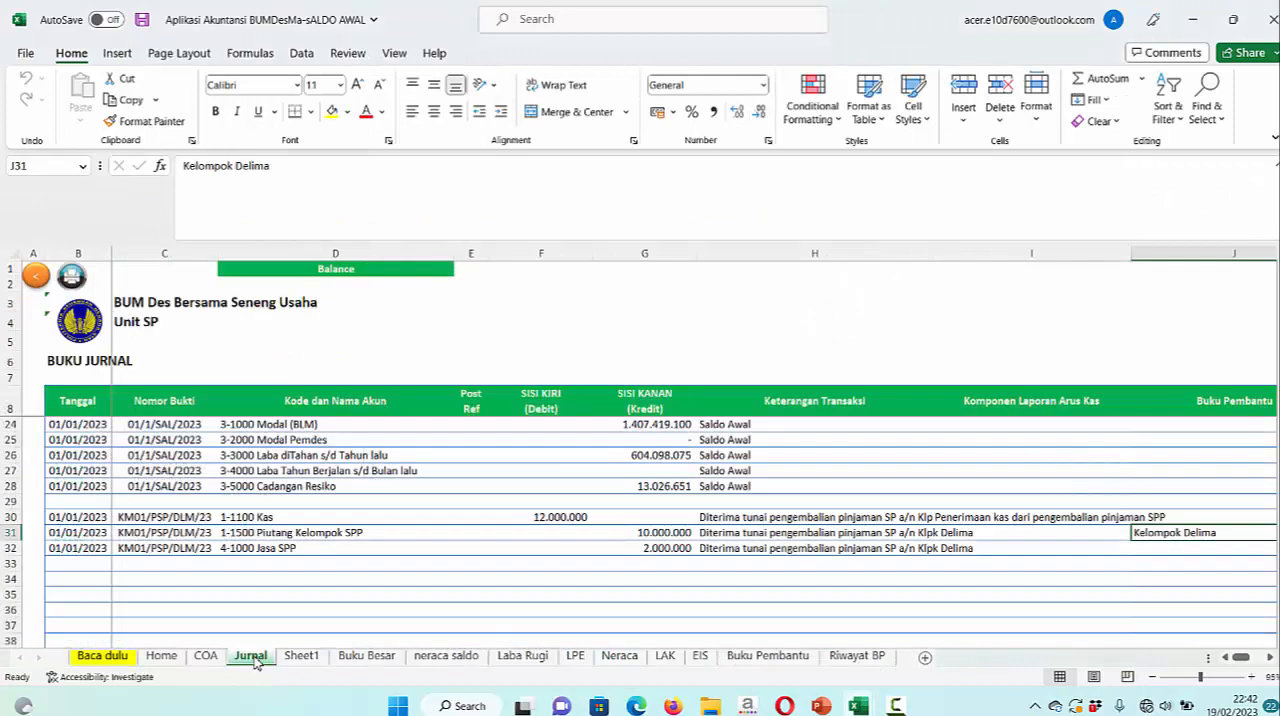
pyautogui.click(291, 577)
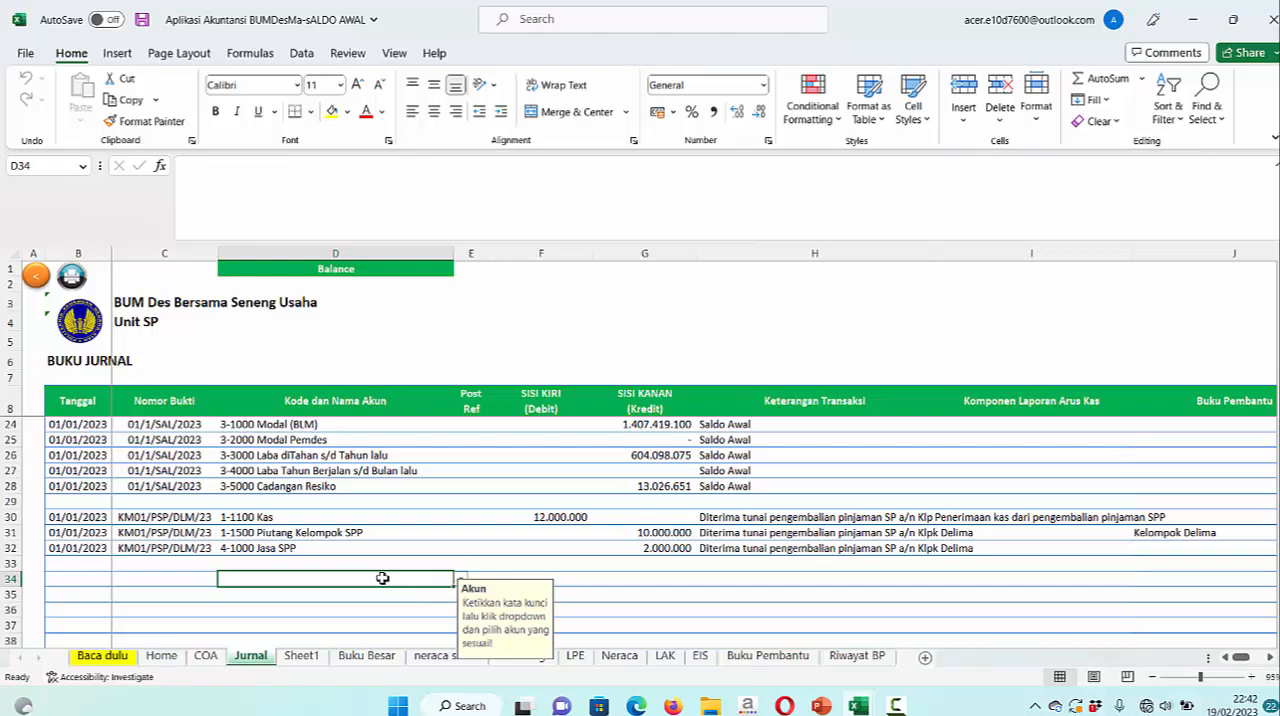
pyautogui.moveTo(823, 707)
pyautogui.write('p')
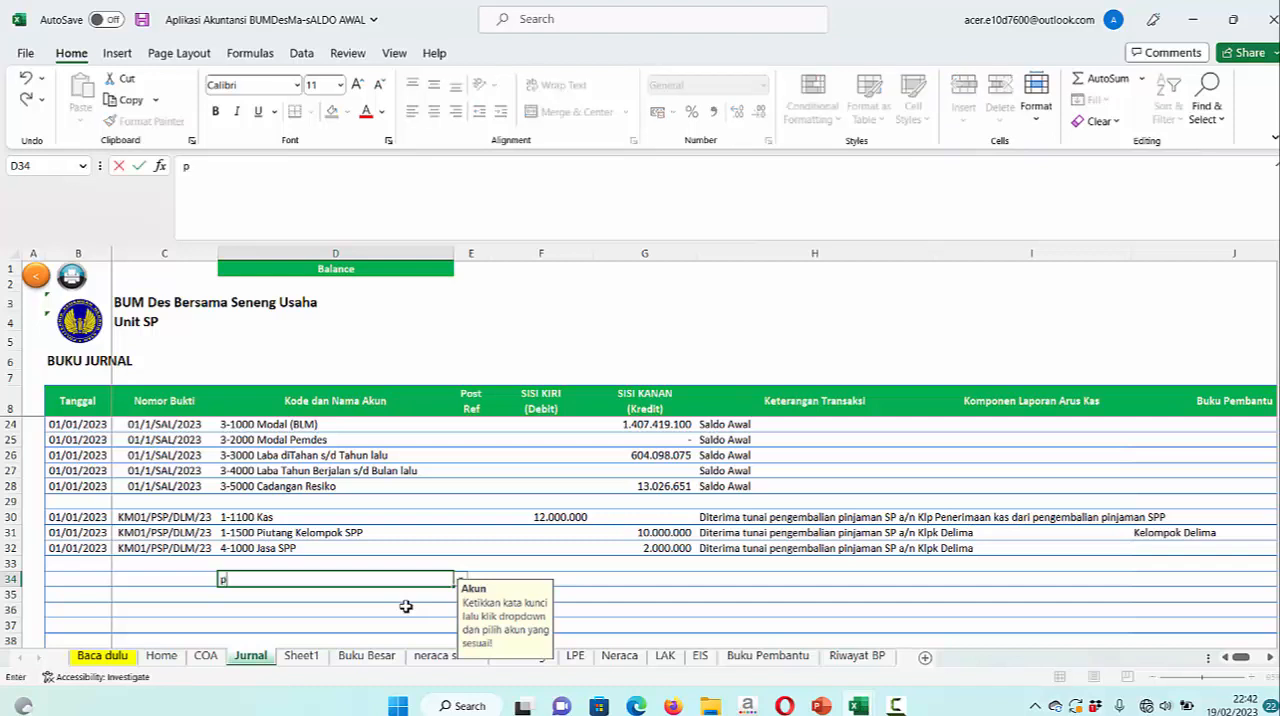
pyautogui.scroll(-1, 518, 573)
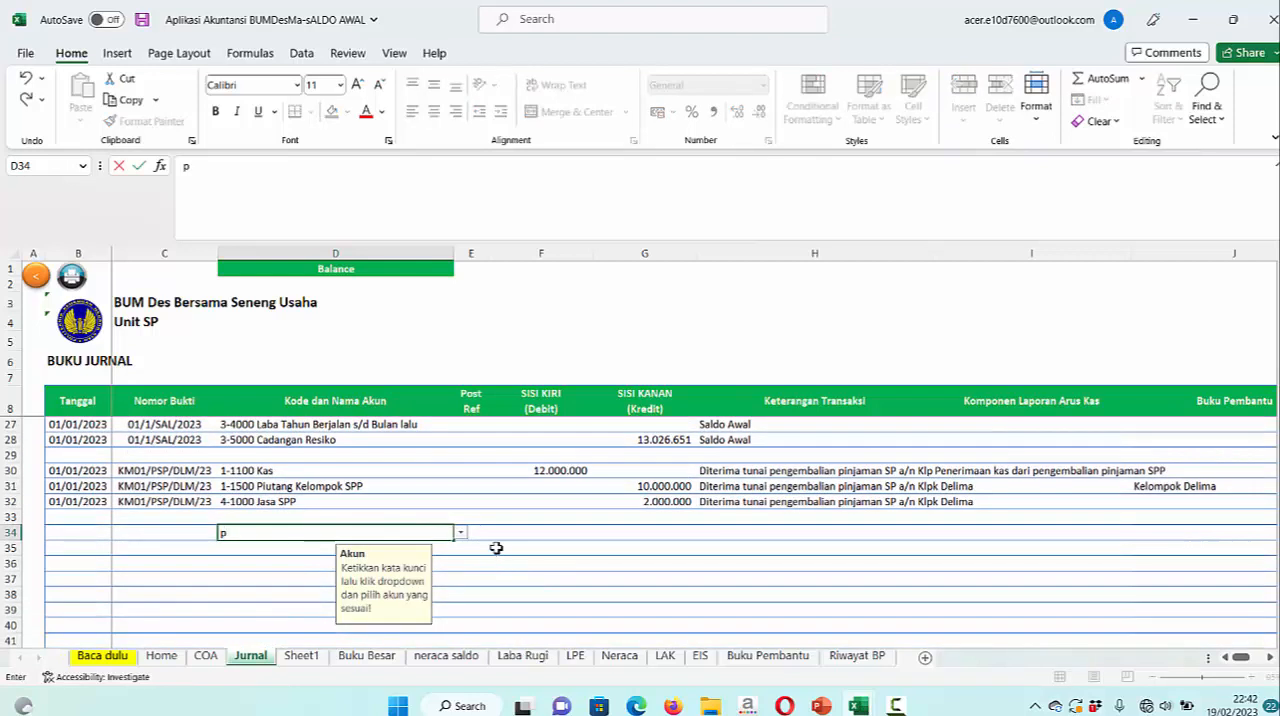
pyautogui.click(461, 533)
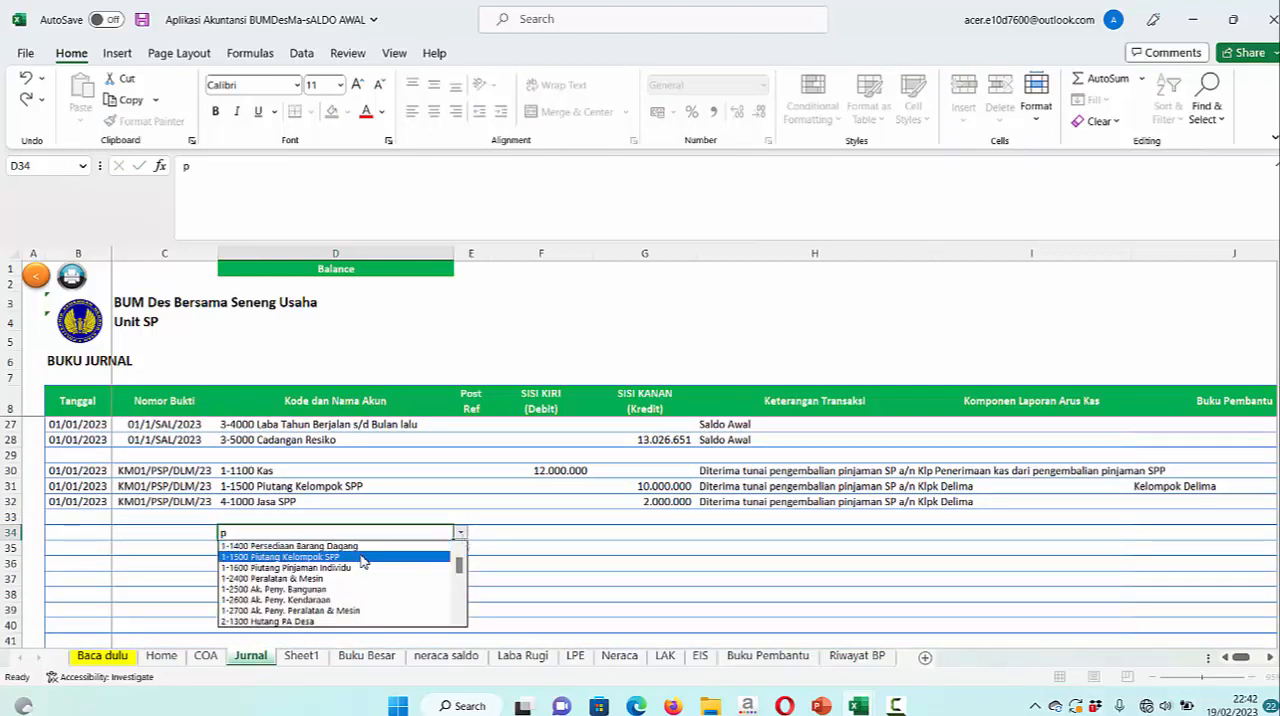
pyautogui.click(326, 560)
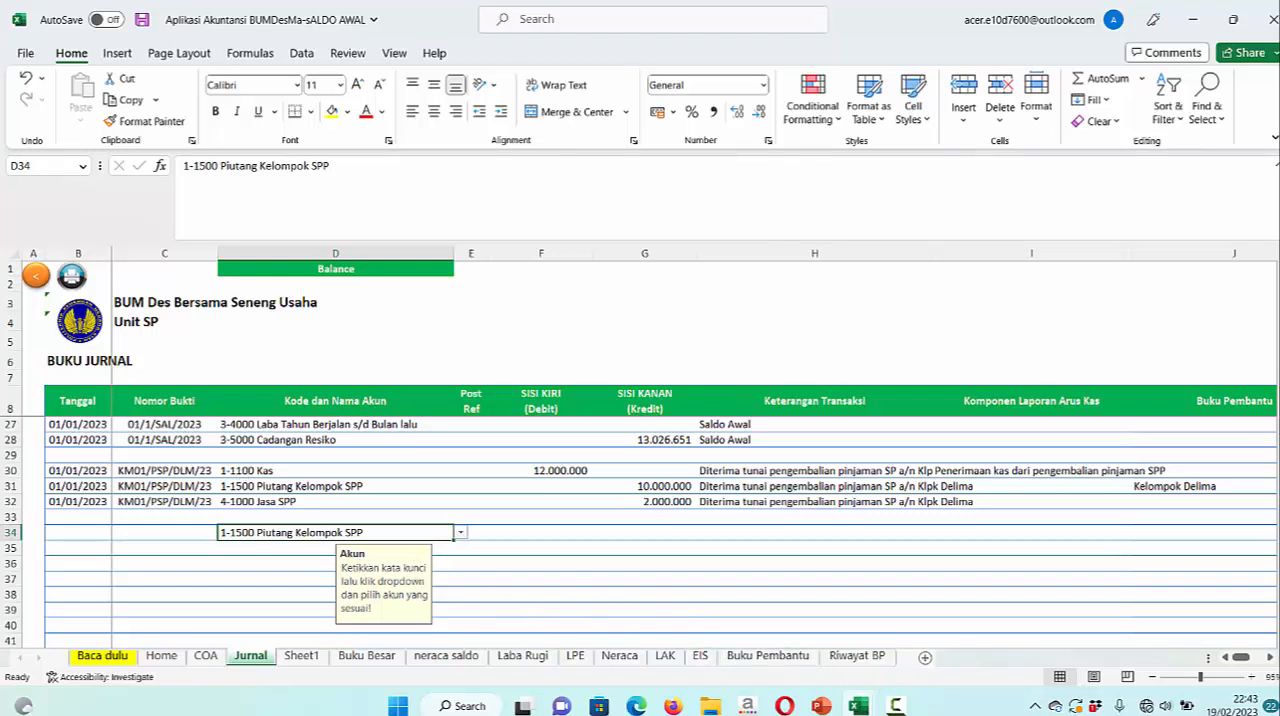
# Check the Kelompok Mawar transaction in the PowerPoint slide, and copy the 1-1100 Kas account from D30 into D35 of Jurnal
pyautogui.click(832, 706)
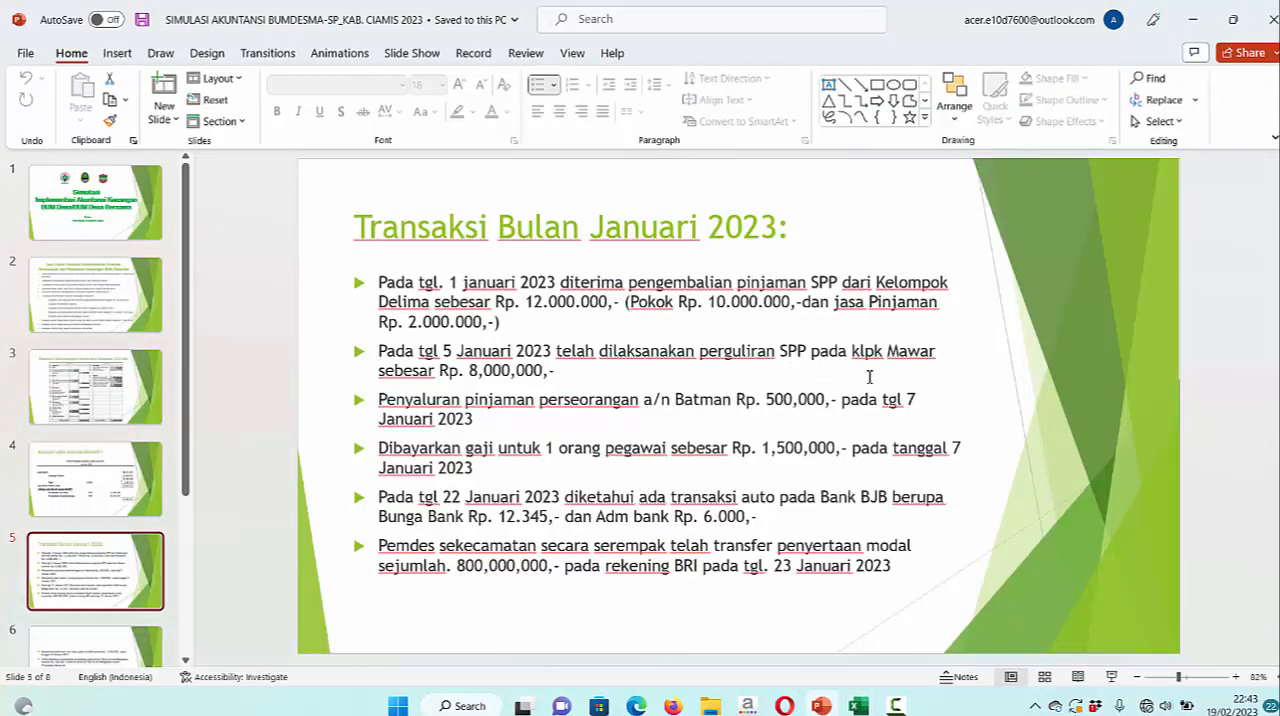
pyautogui.click(858, 704)
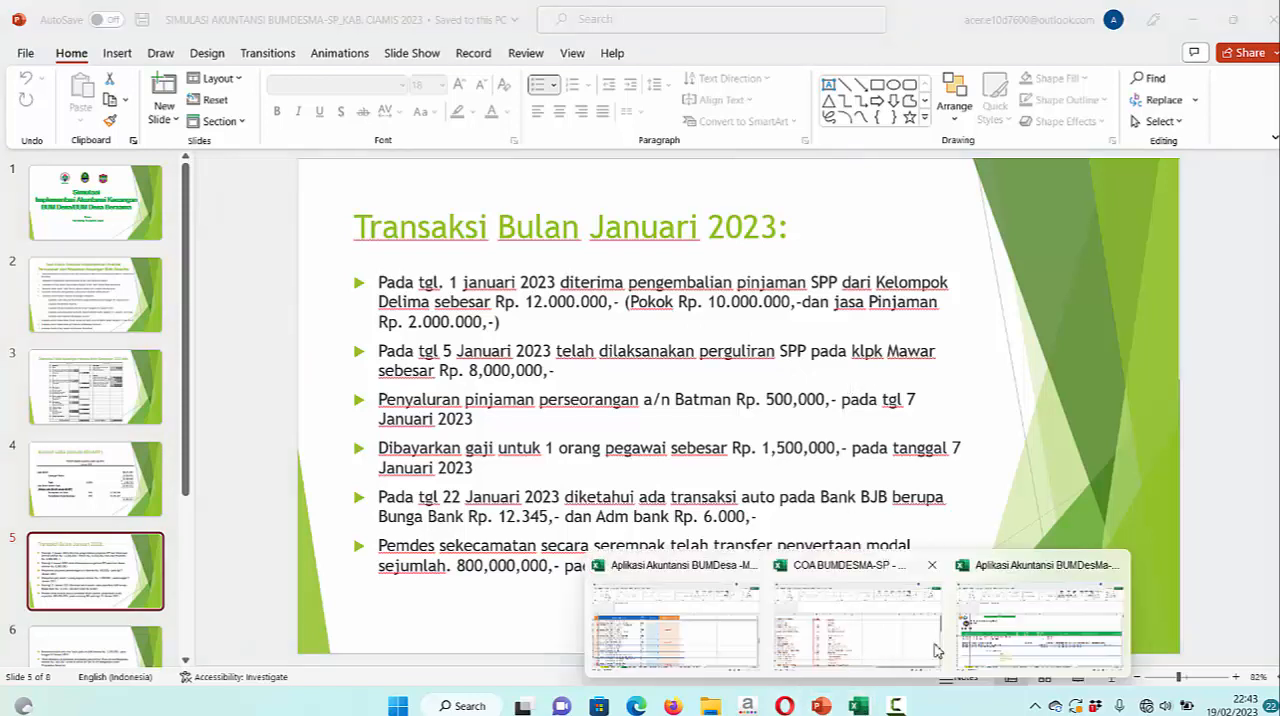
pyautogui.click(1010, 641)
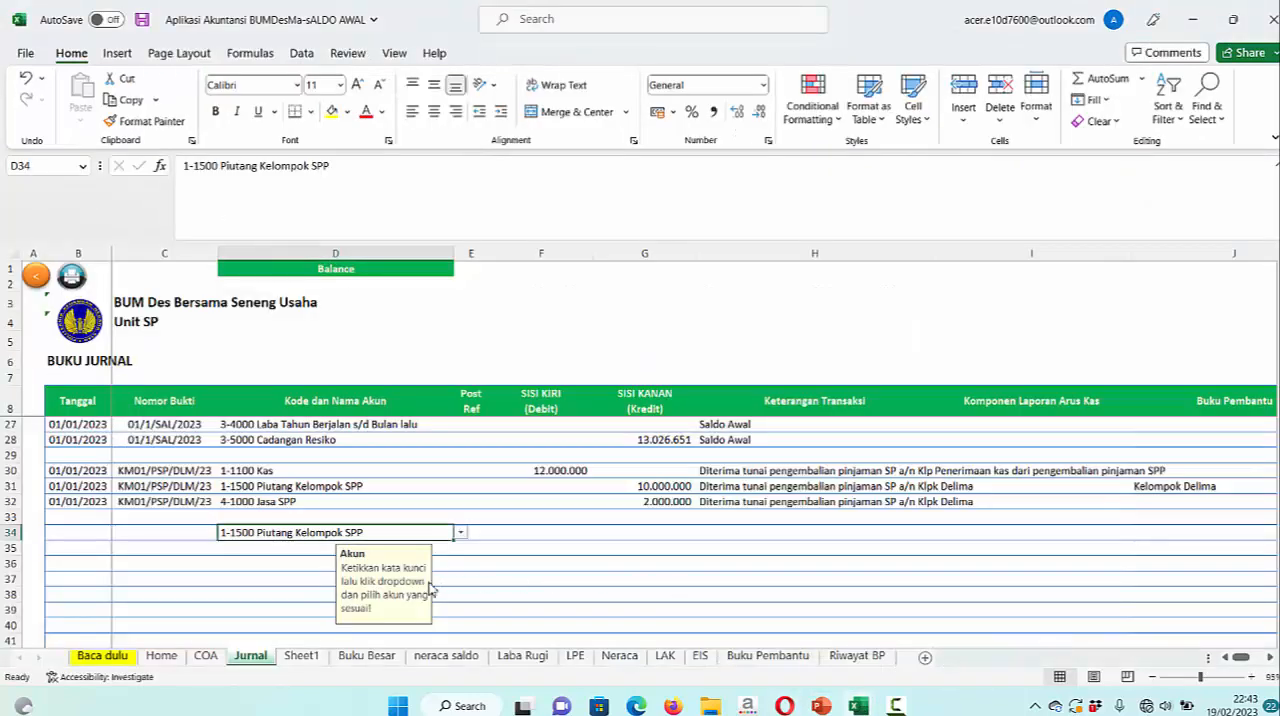
pyautogui.click(310, 551)
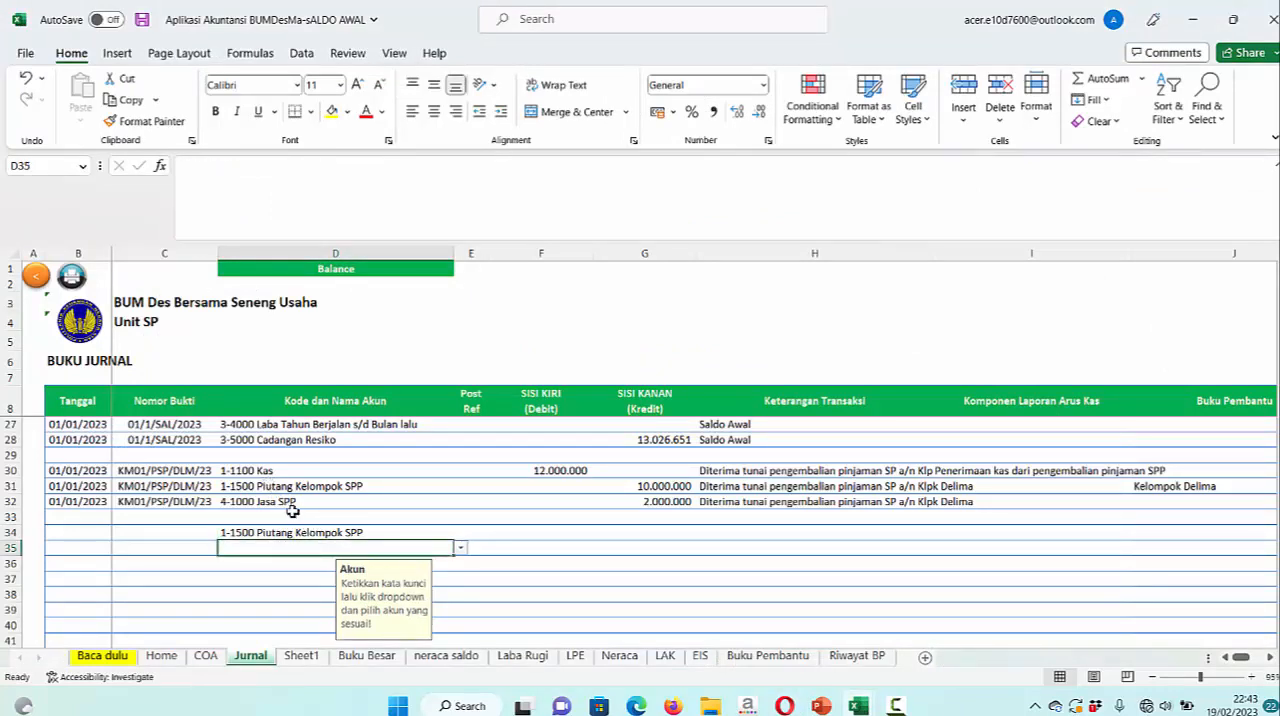
pyautogui.click(284, 474)
pyautogui.hotkey('ctrl', 'c')
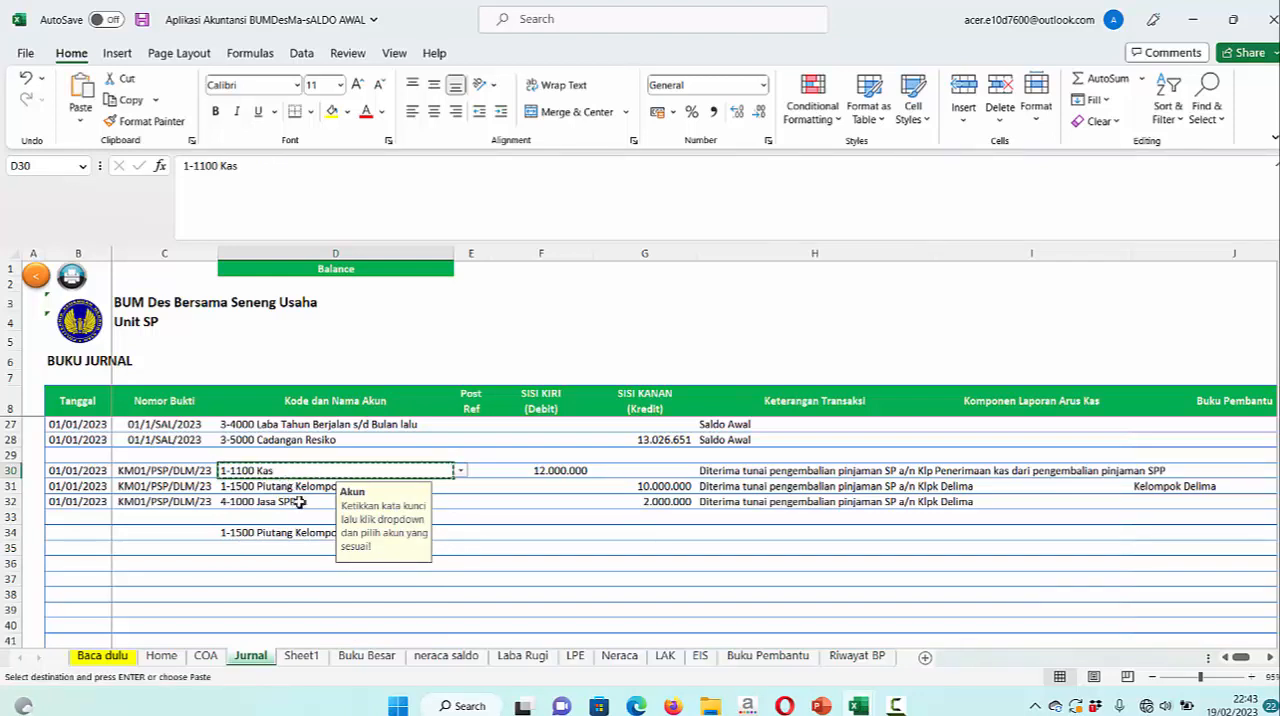
pyautogui.click(303, 546)
pyautogui.hotkey('ctrl', 'v')
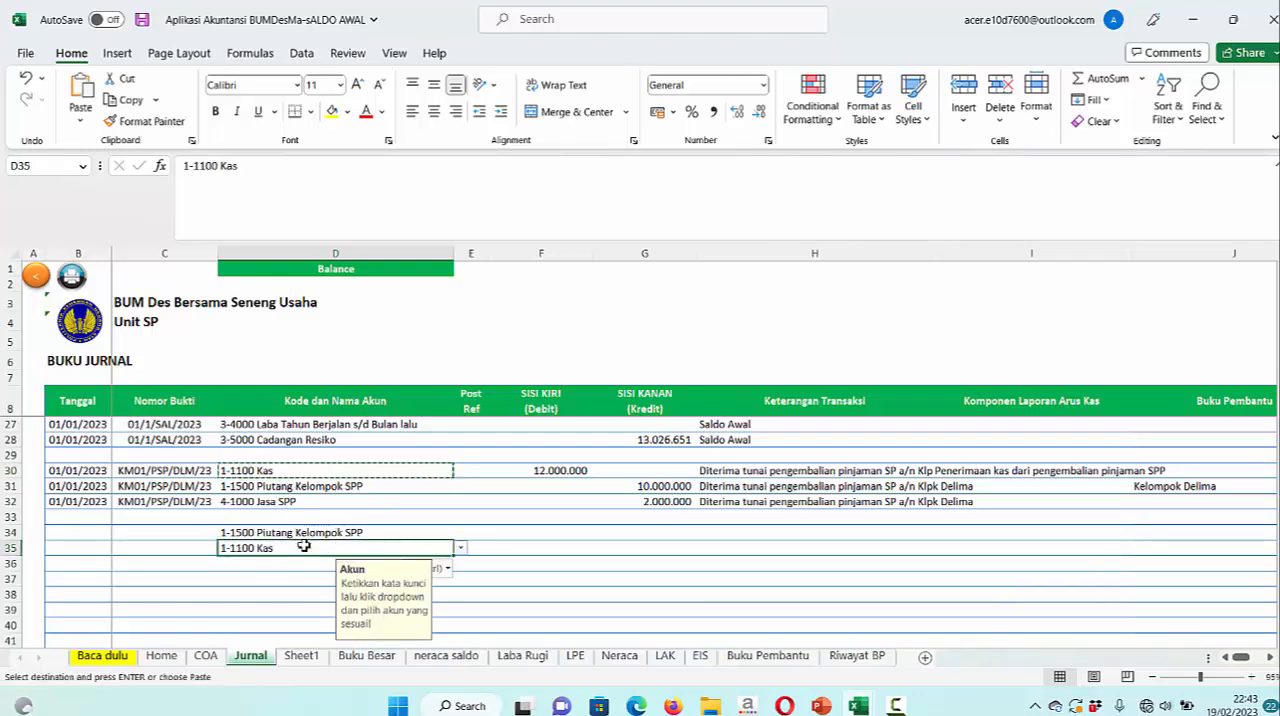
# Record 8000000 as the debit for Piutang Kelompok SPP in F34 and as the credit for Kas in G35
pyautogui.click(574, 535)
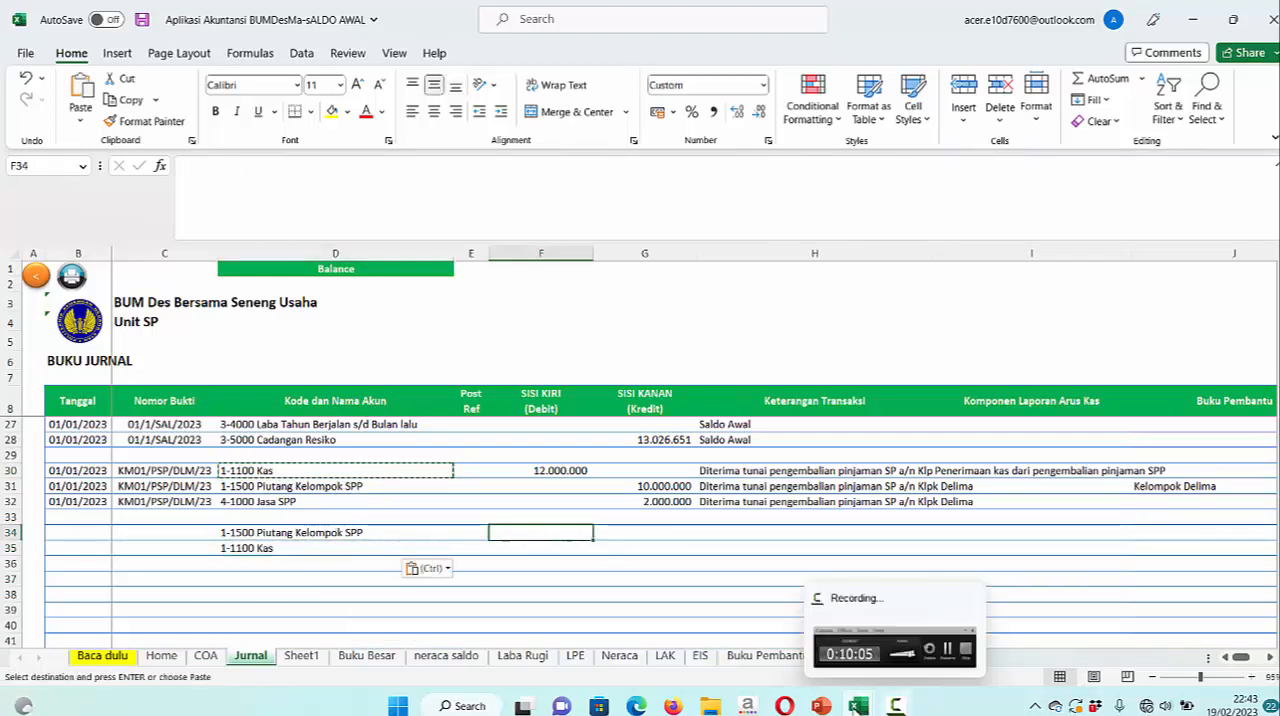
pyautogui.click(821, 706)
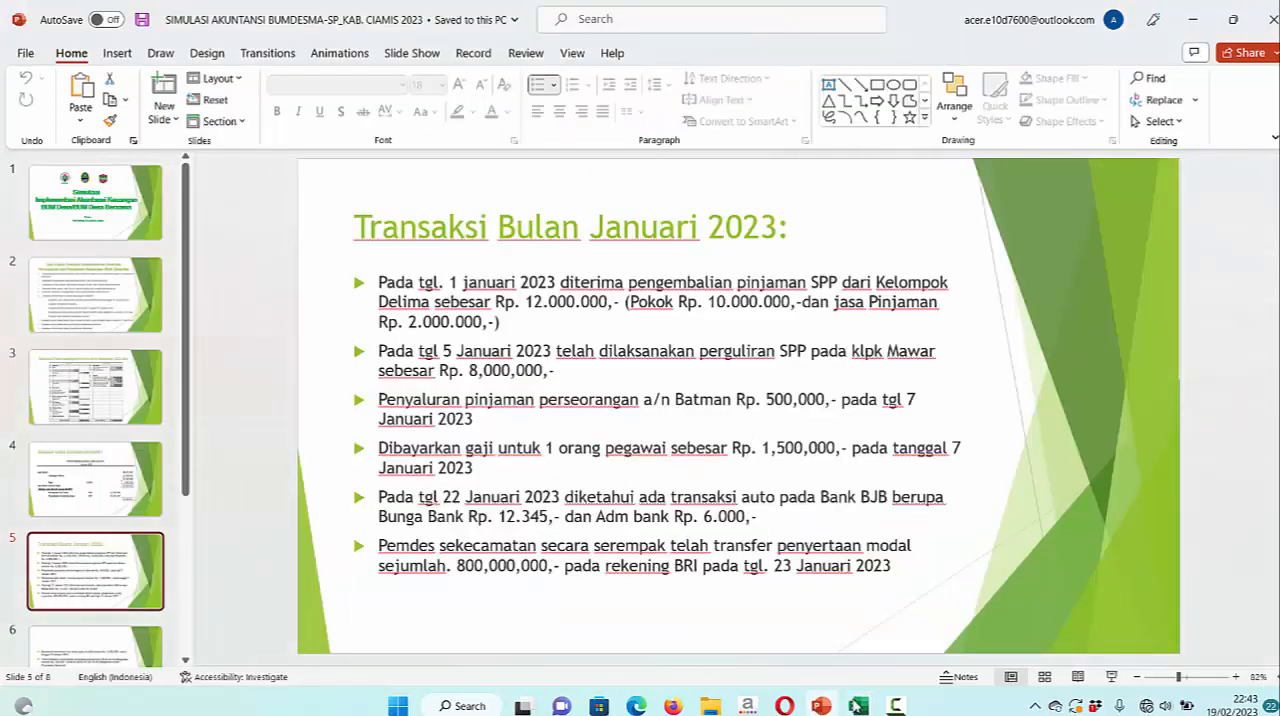
pyautogui.moveTo(860, 707)
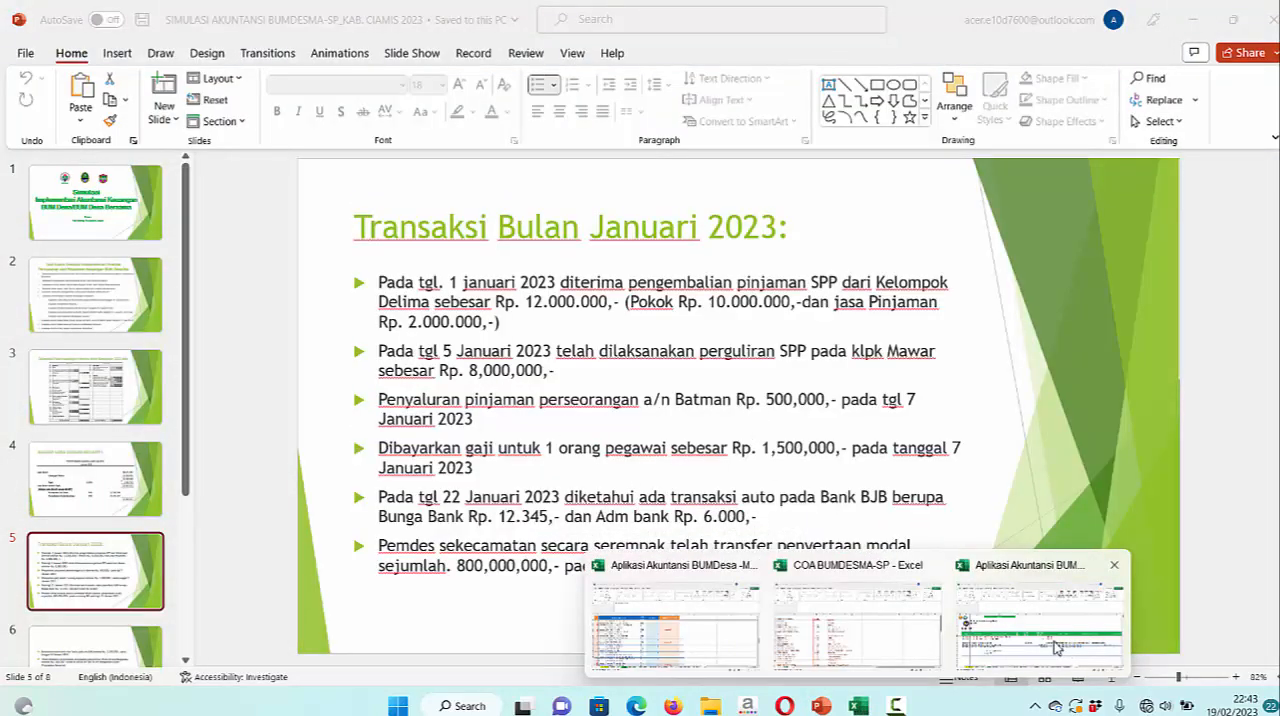
pyautogui.click(1040, 615)
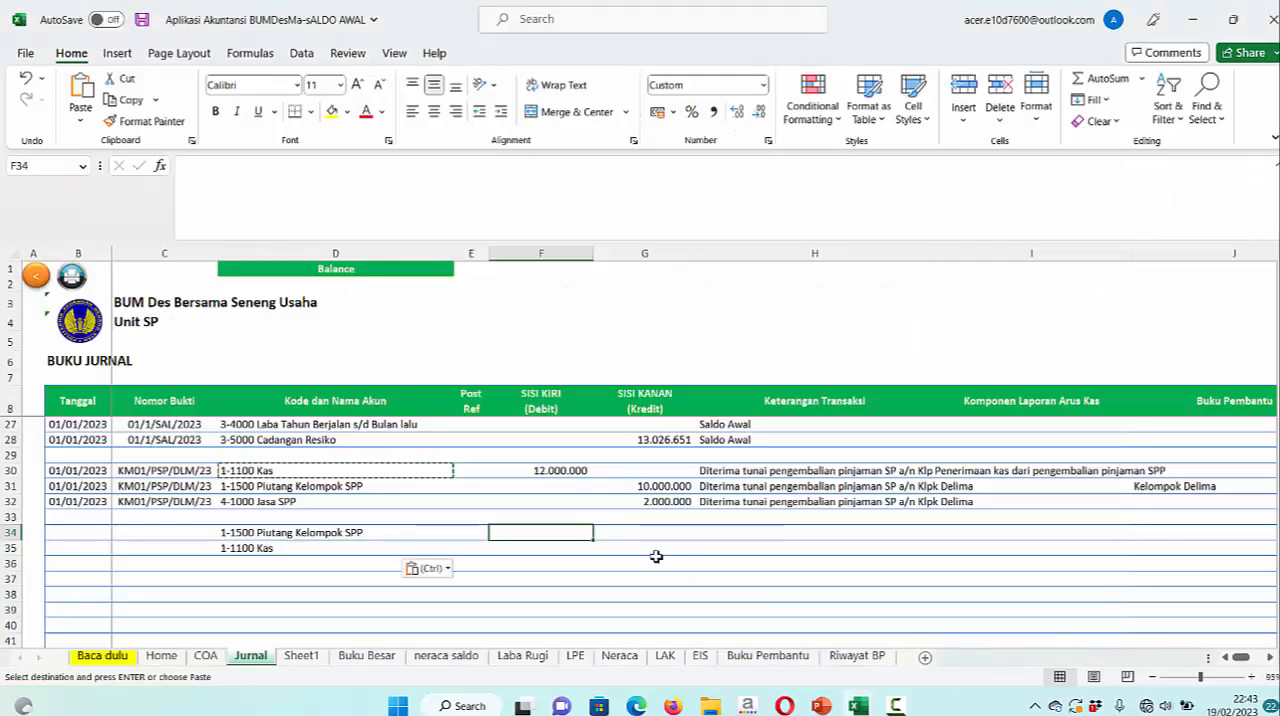
pyautogui.write('8000000')
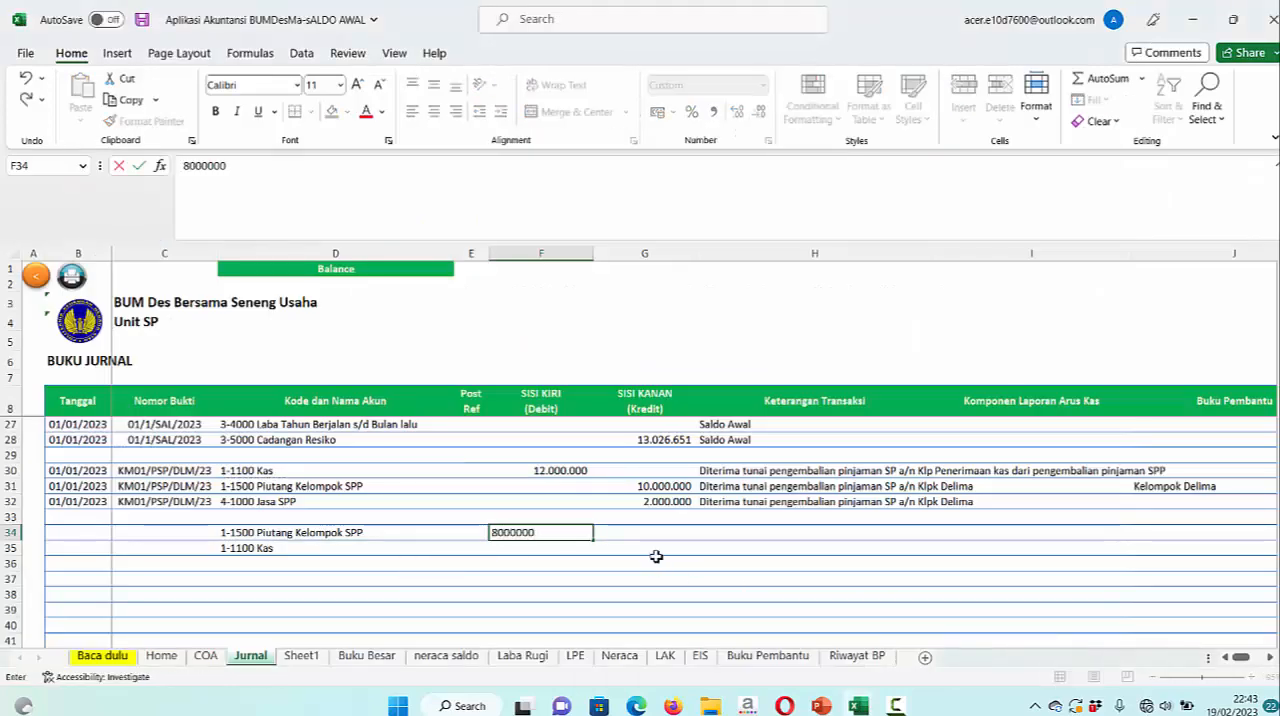
pyautogui.click(657, 549)
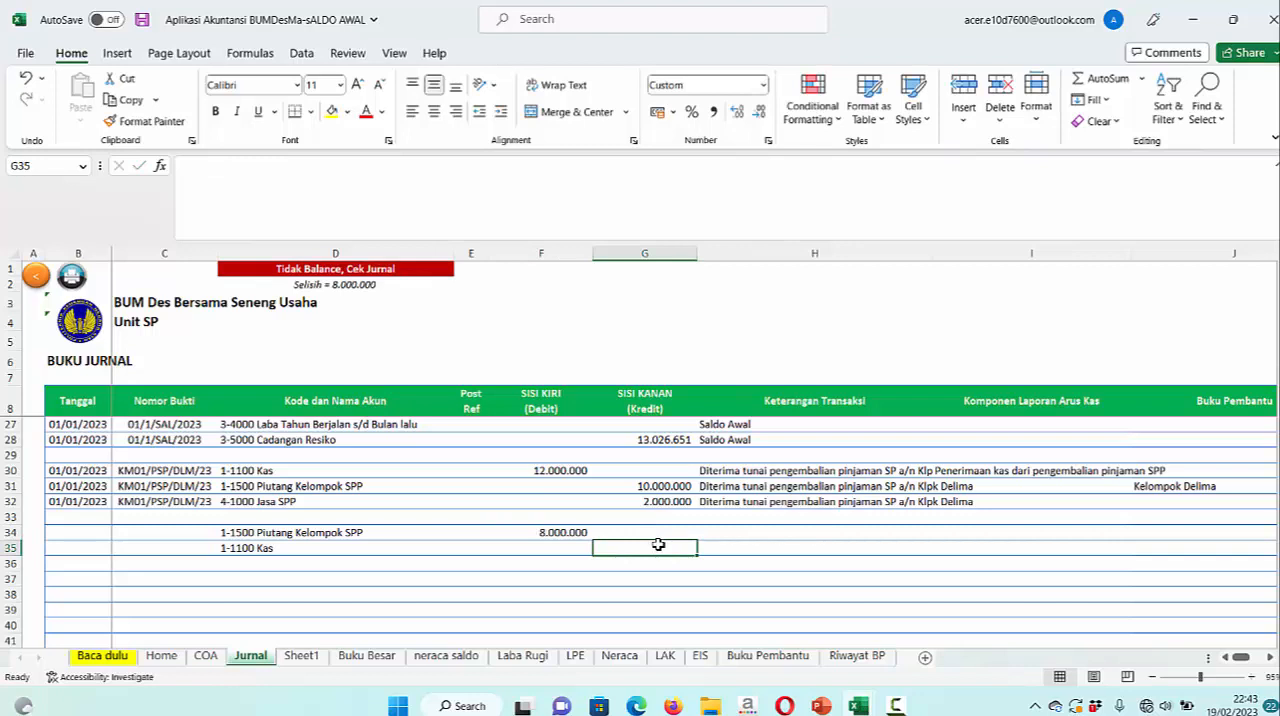
pyautogui.write('8000000')
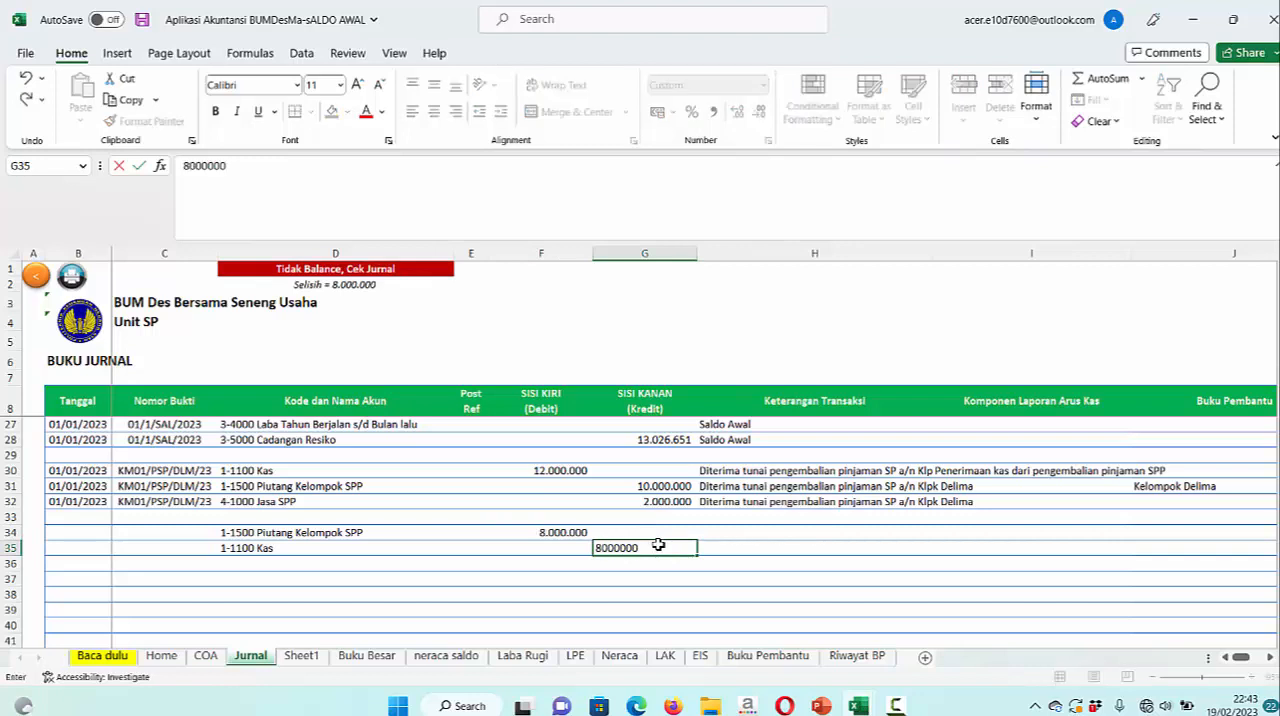
pyautogui.press('Return')
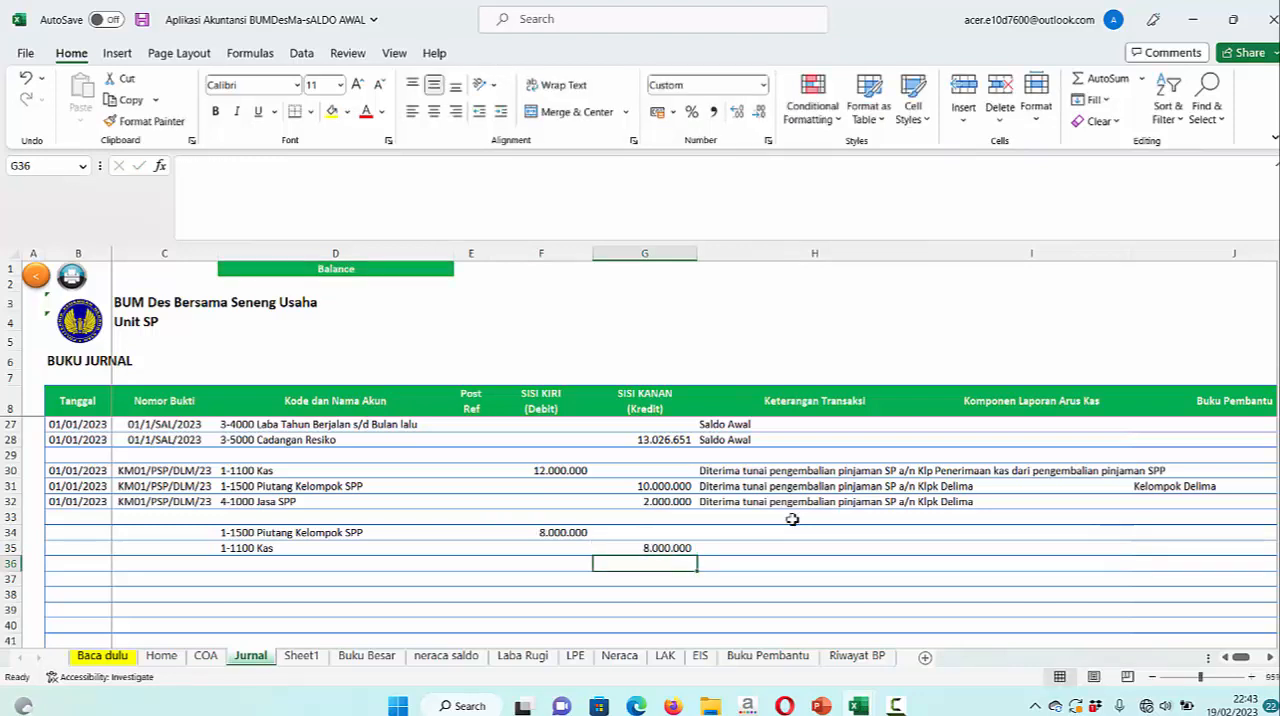
# Check the Aset Lancar lines in Neraca and return to the Jurnal sheet
pyautogui.click(634, 660)
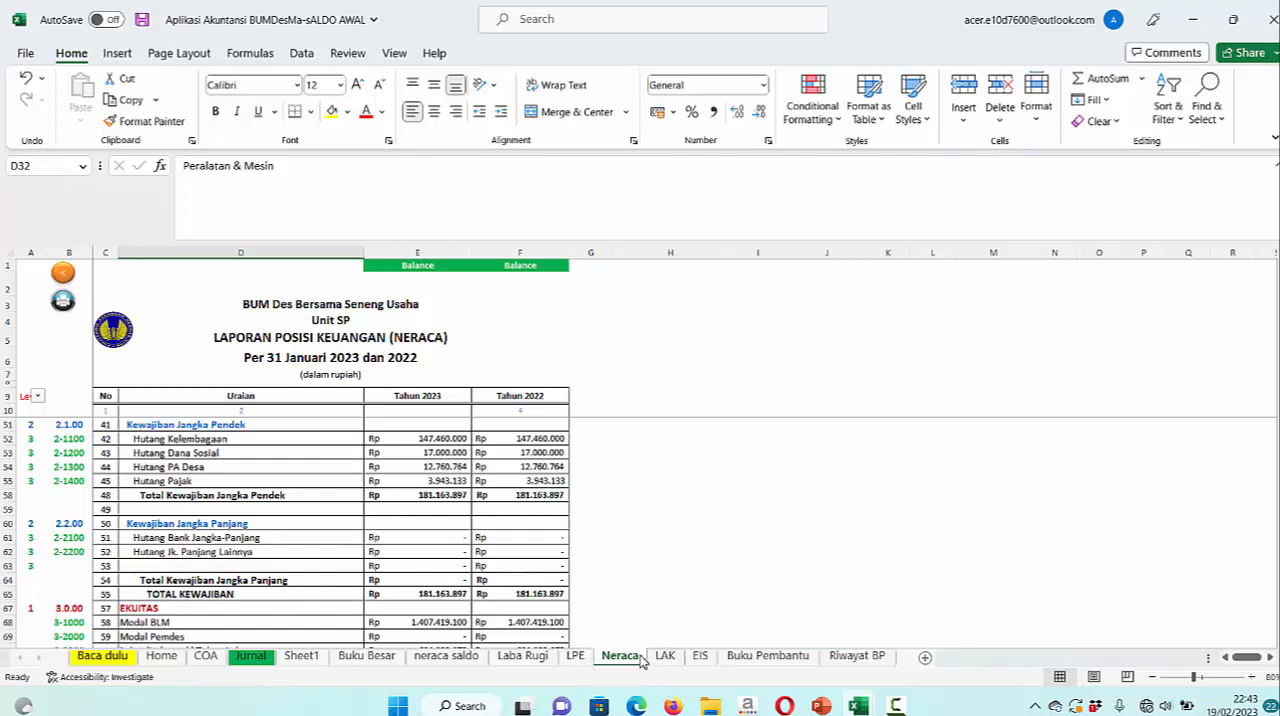
pyautogui.scroll(8, 432, 452)
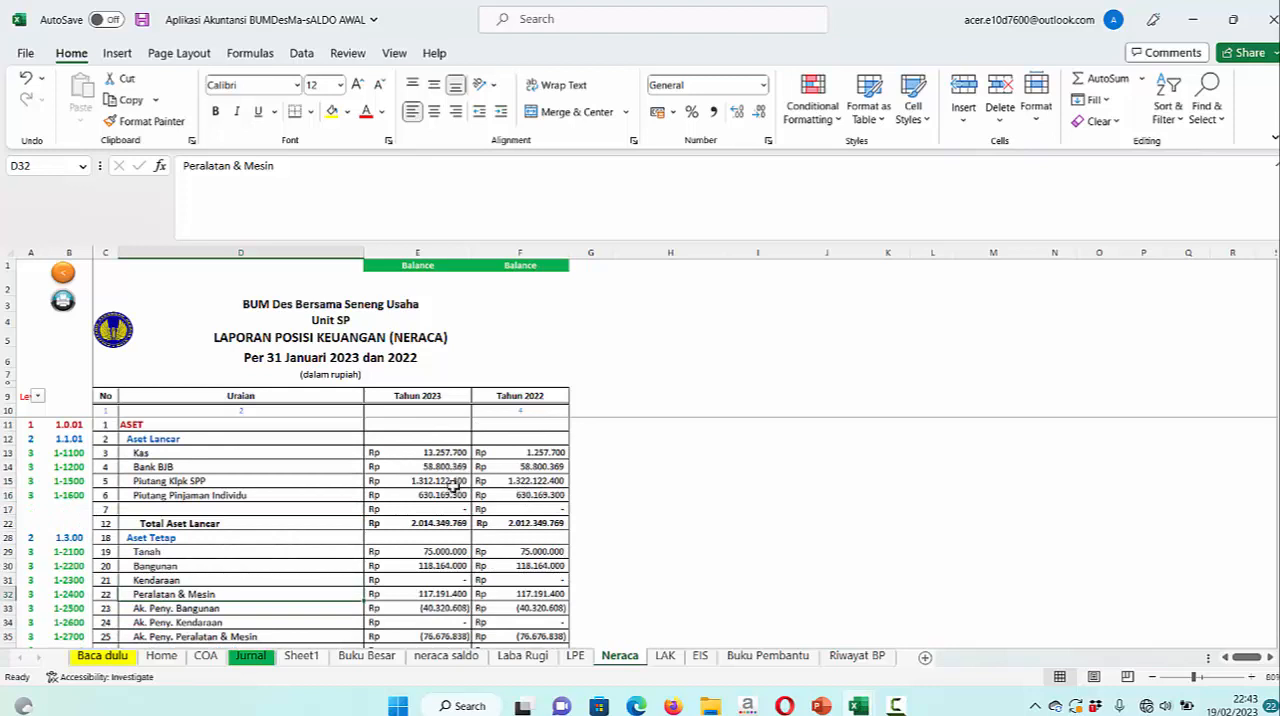
pyautogui.click(250, 655)
# Check the Kelompok Mawar transaction date in the PowerPoint slide, then enter 05/01/2023 in Jurnal B34 and copy it to B35
pyautogui.click(96, 541)
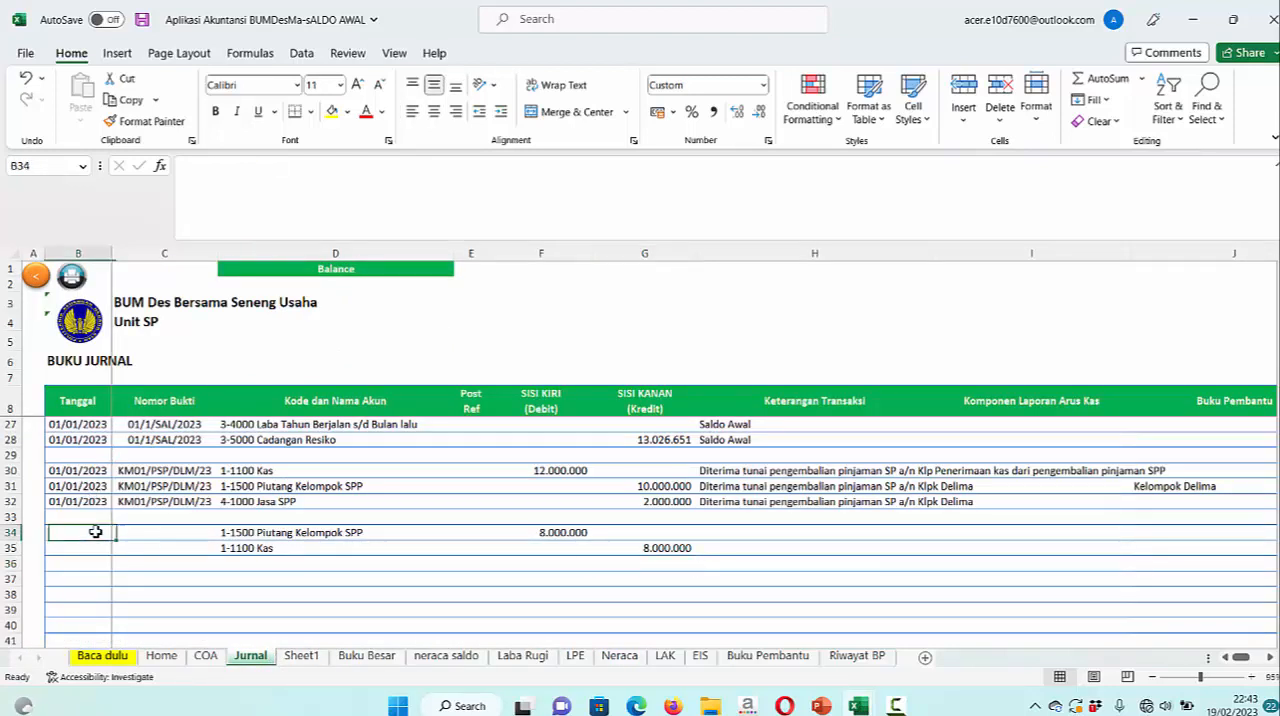
pyautogui.click(822, 706)
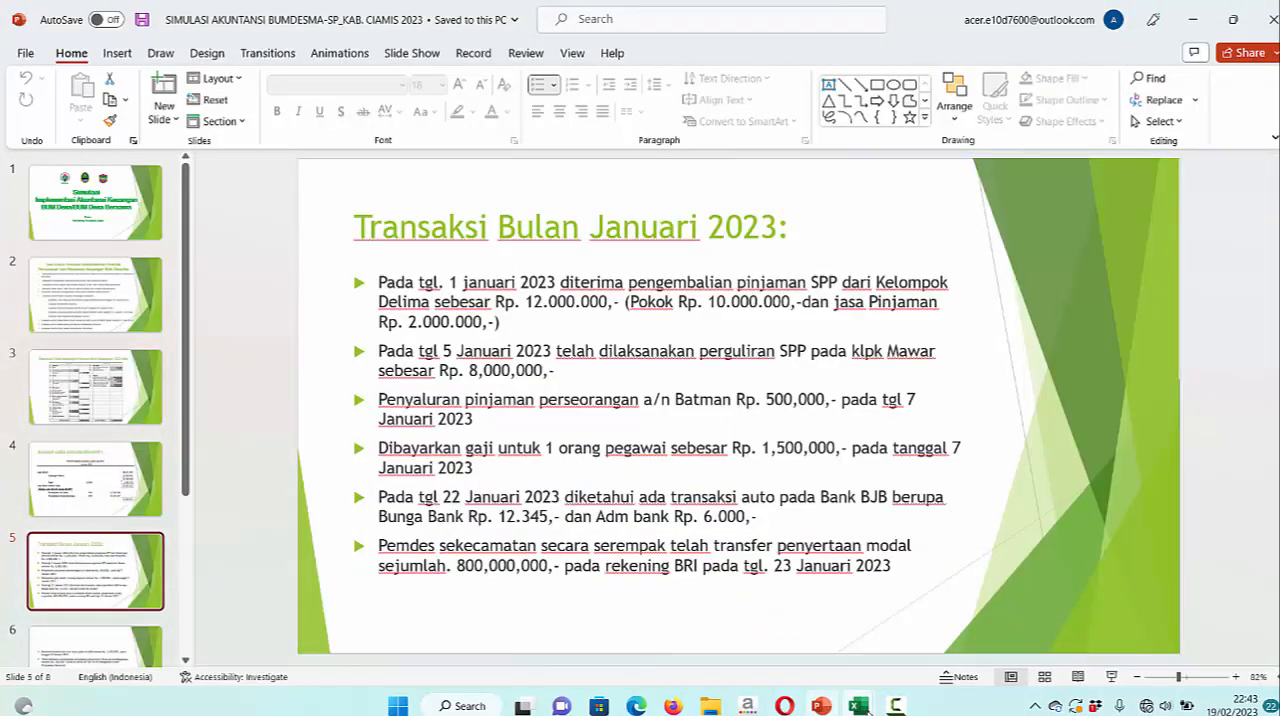
pyautogui.moveTo(868, 708)
pyautogui.click(1029, 640)
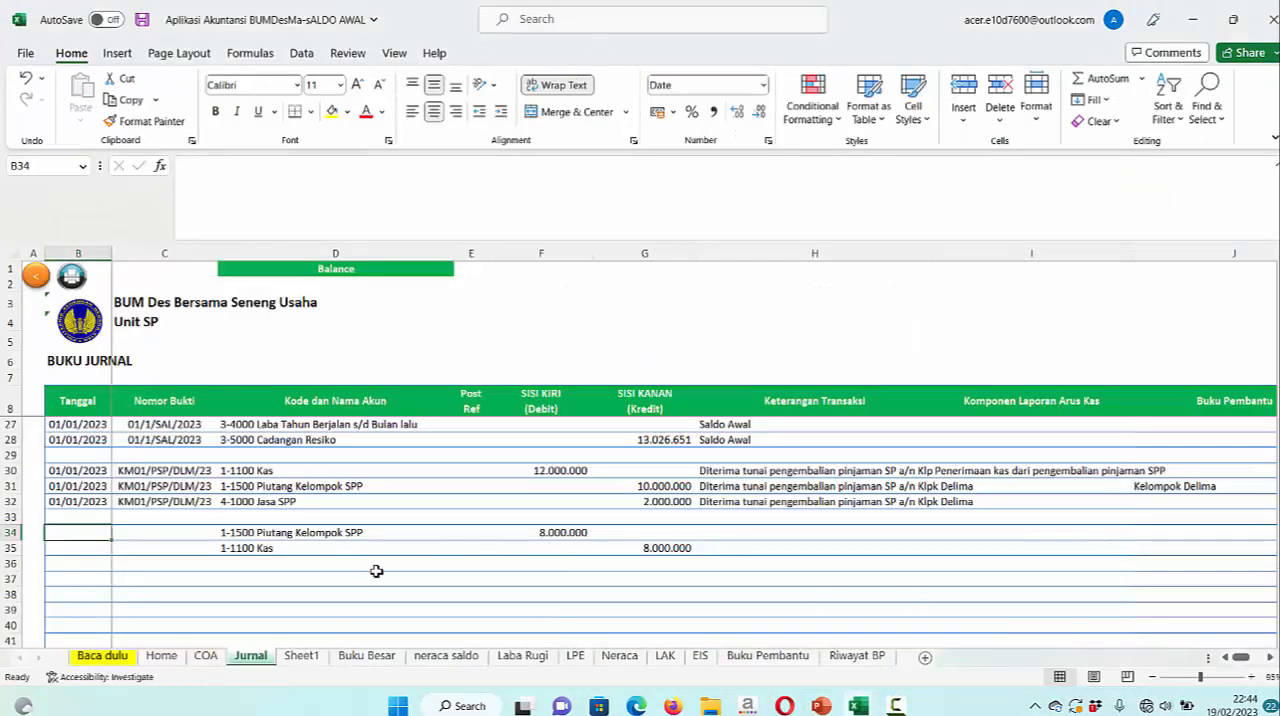
pyautogui.write('5')
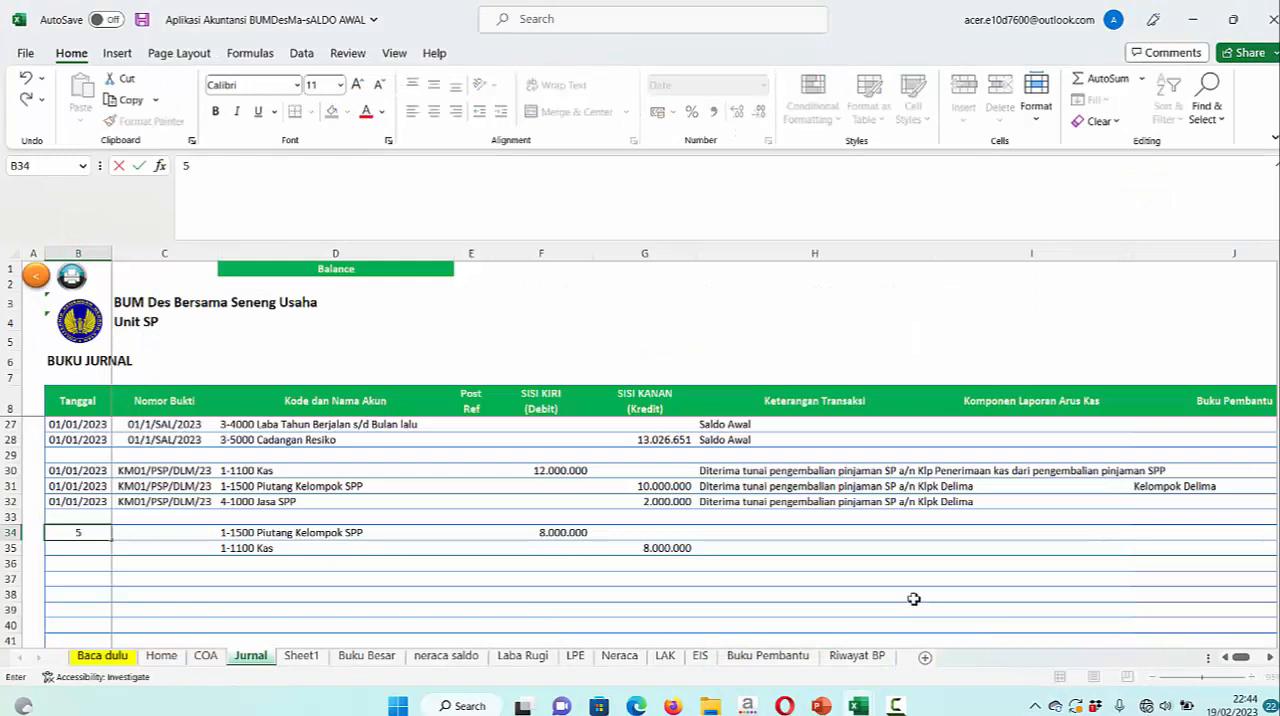
pyautogui.write('/01/2023')
pyautogui.press('Return')
pyautogui.press('Up')
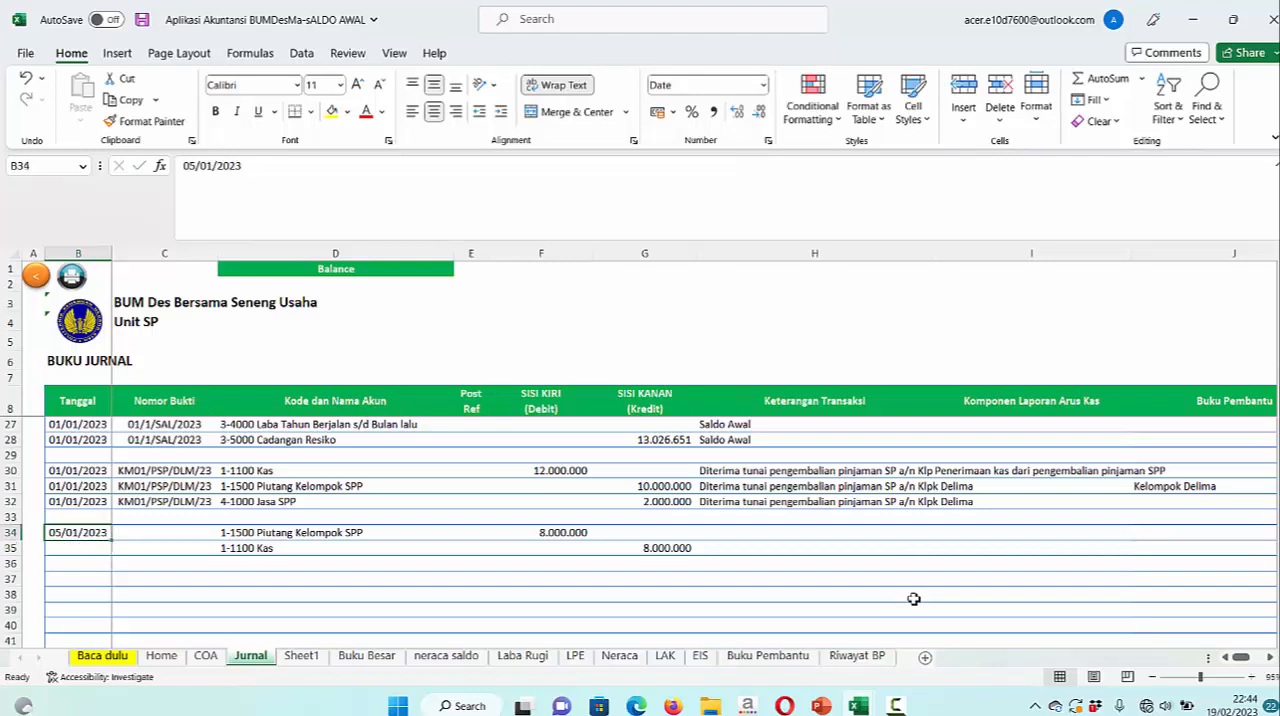
pyautogui.hotkey('ctrl', 'c')
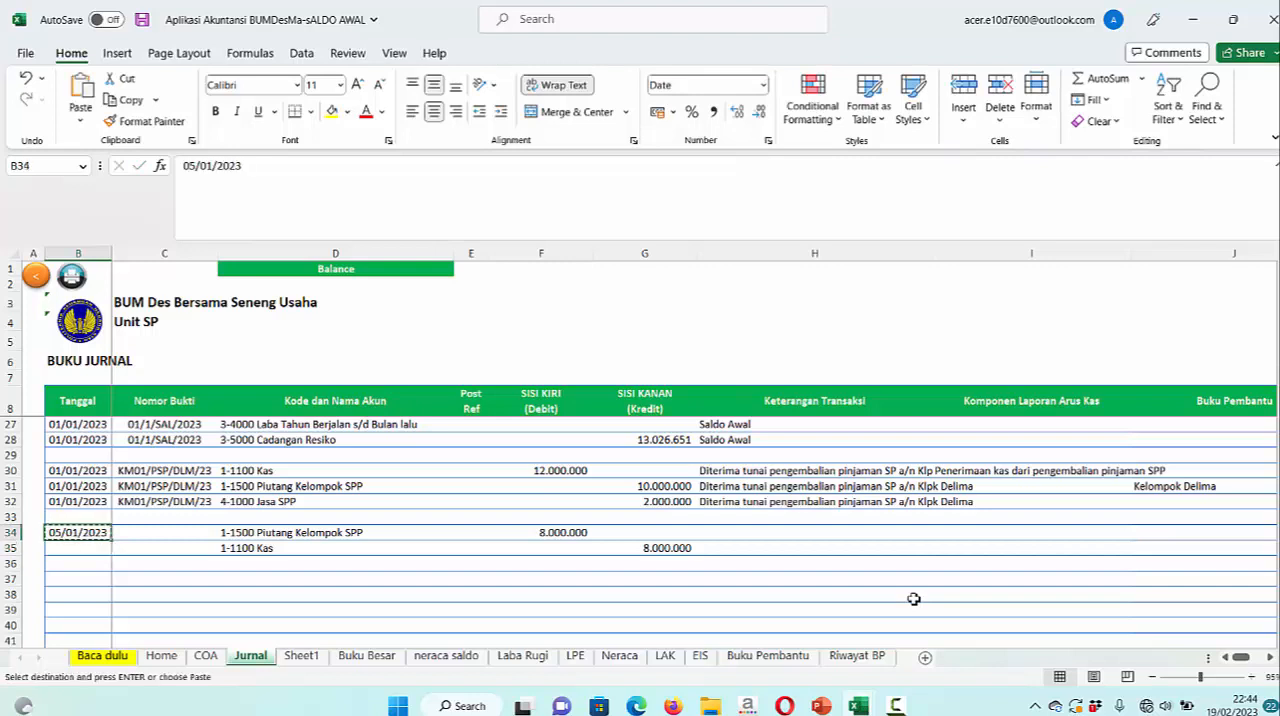
pyautogui.click(86, 548)
pyautogui.hotkey('ctrl', 'v')
# Enter the Nomor Bukti KK-1/PSP/MWR/23 in C34 and fill it down to C35
pyautogui.click(174, 533)
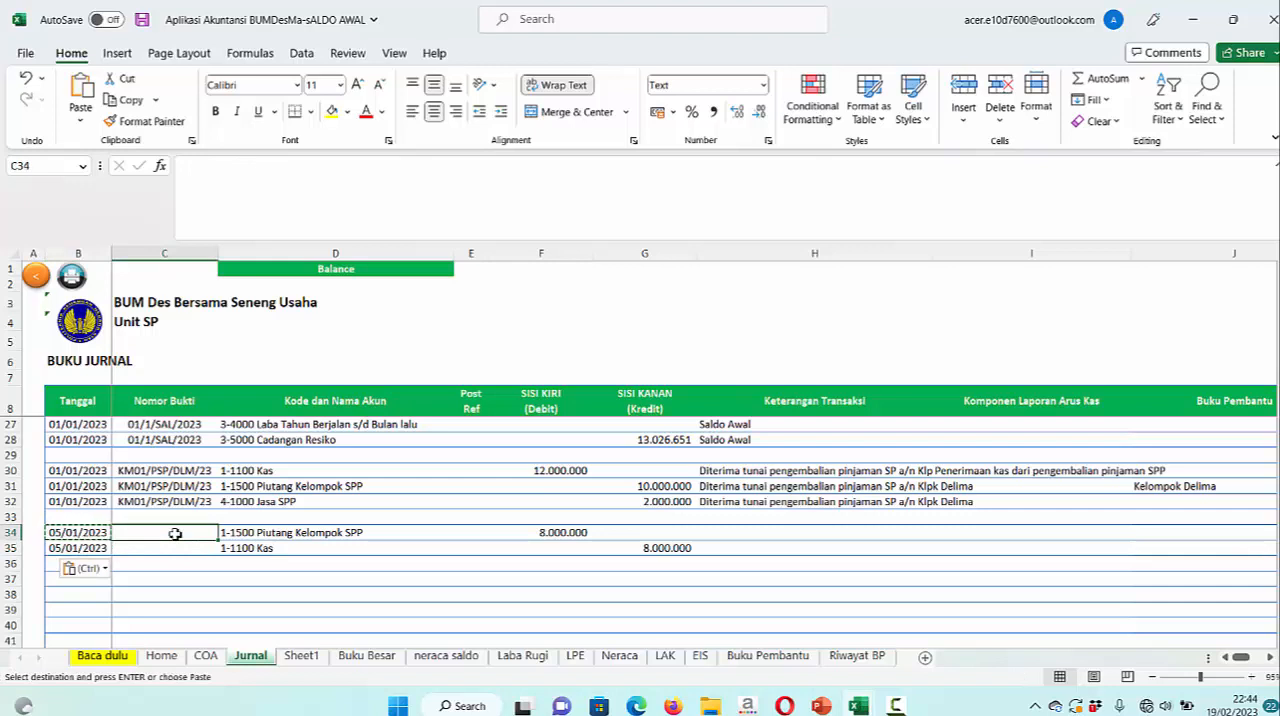
pyautogui.write('KK-1/')
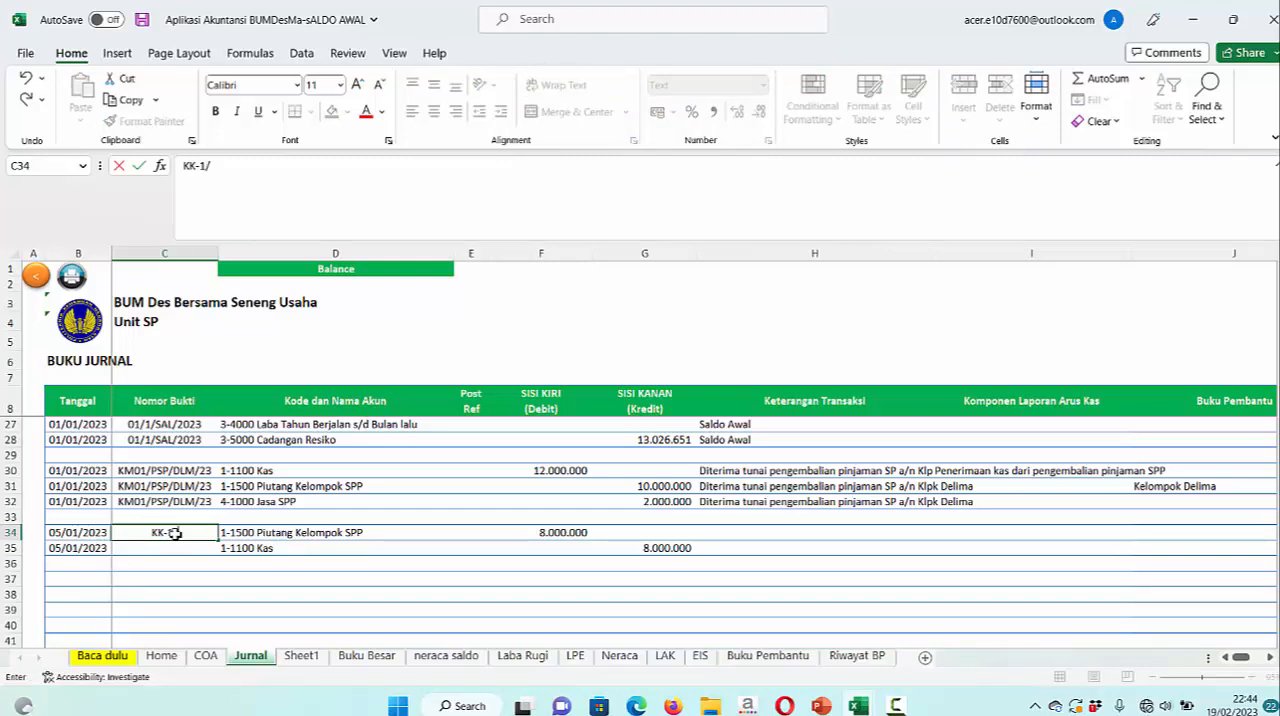
pyautogui.write('PS')
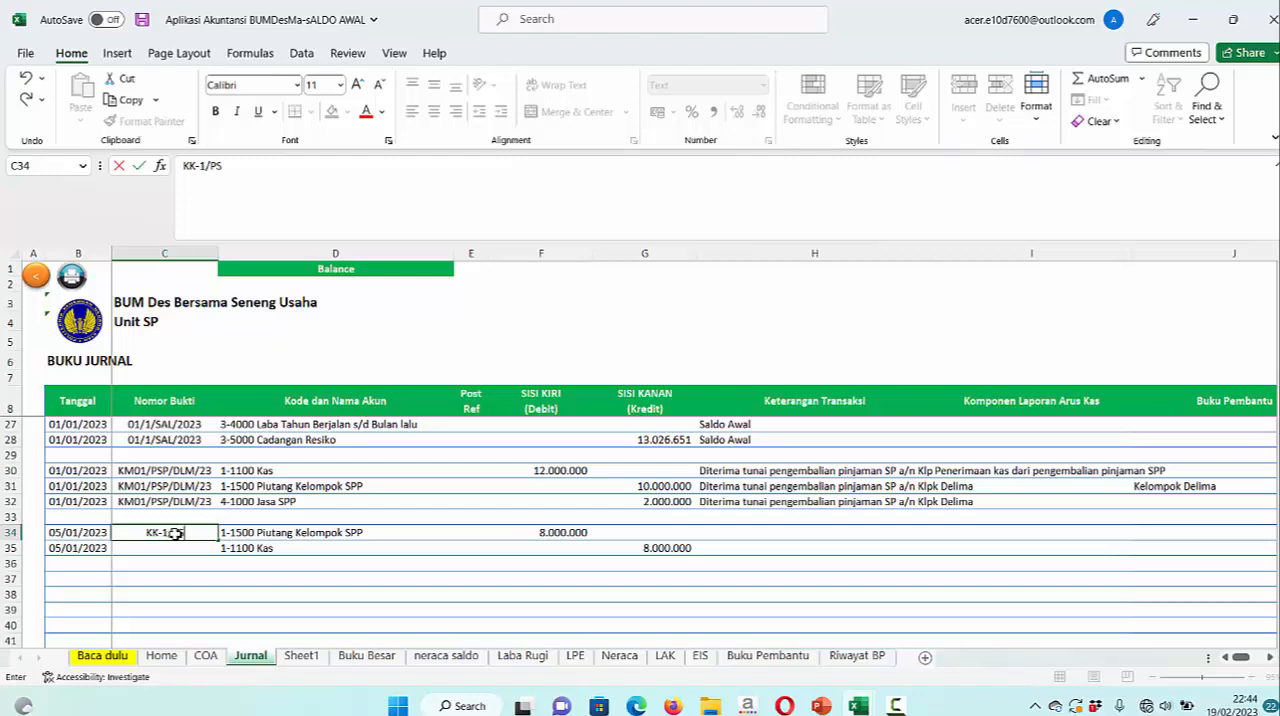
pyautogui.write('P/M')
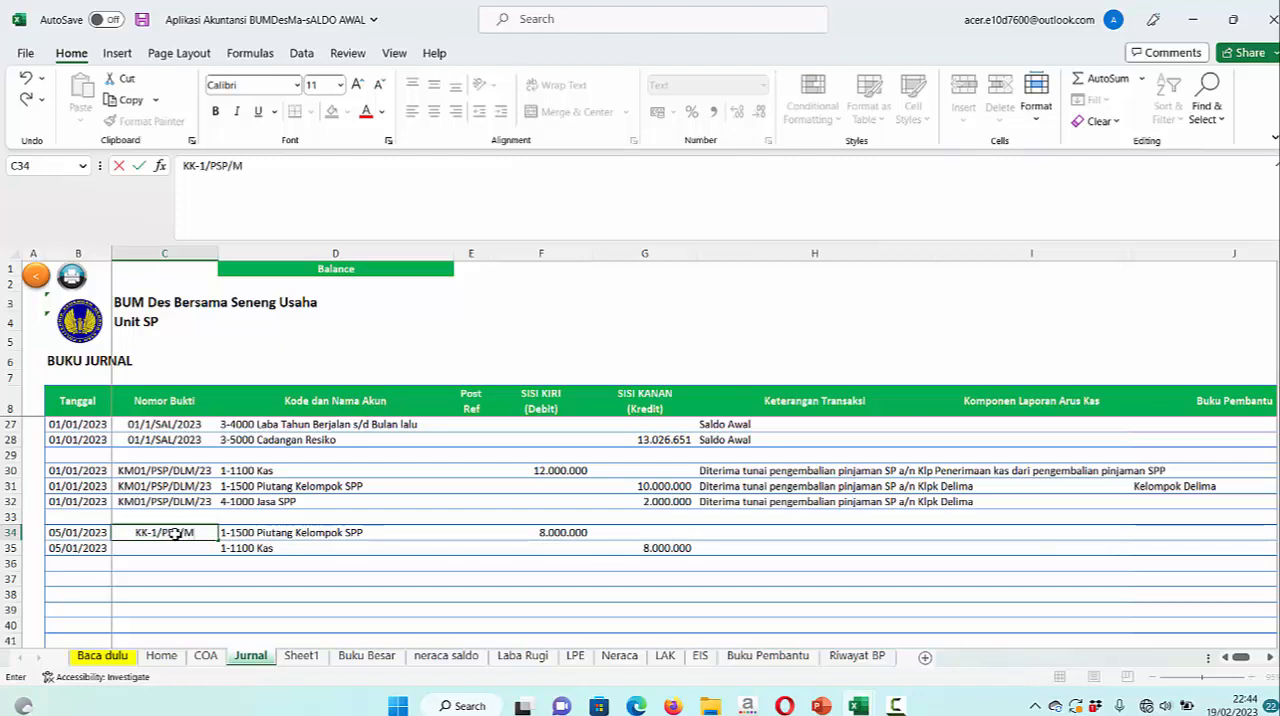
pyautogui.write('WR/23')
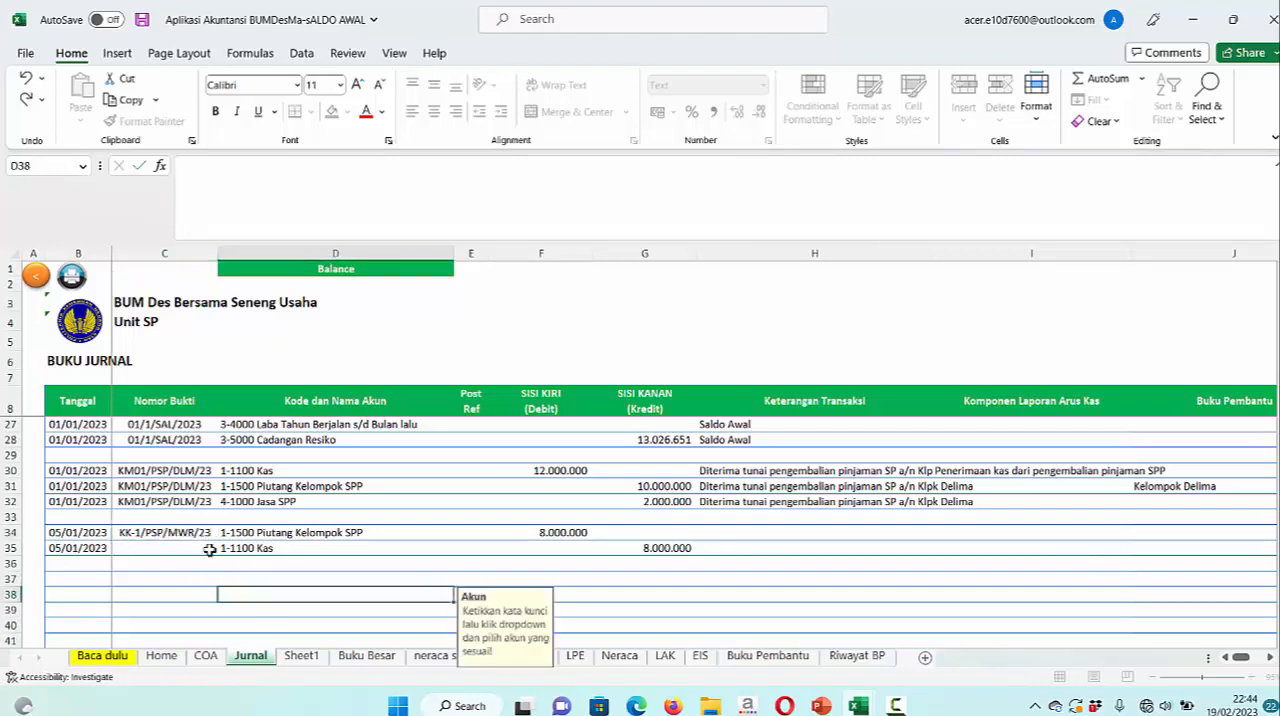
pyautogui.hotkey('ctrl', 'Return')
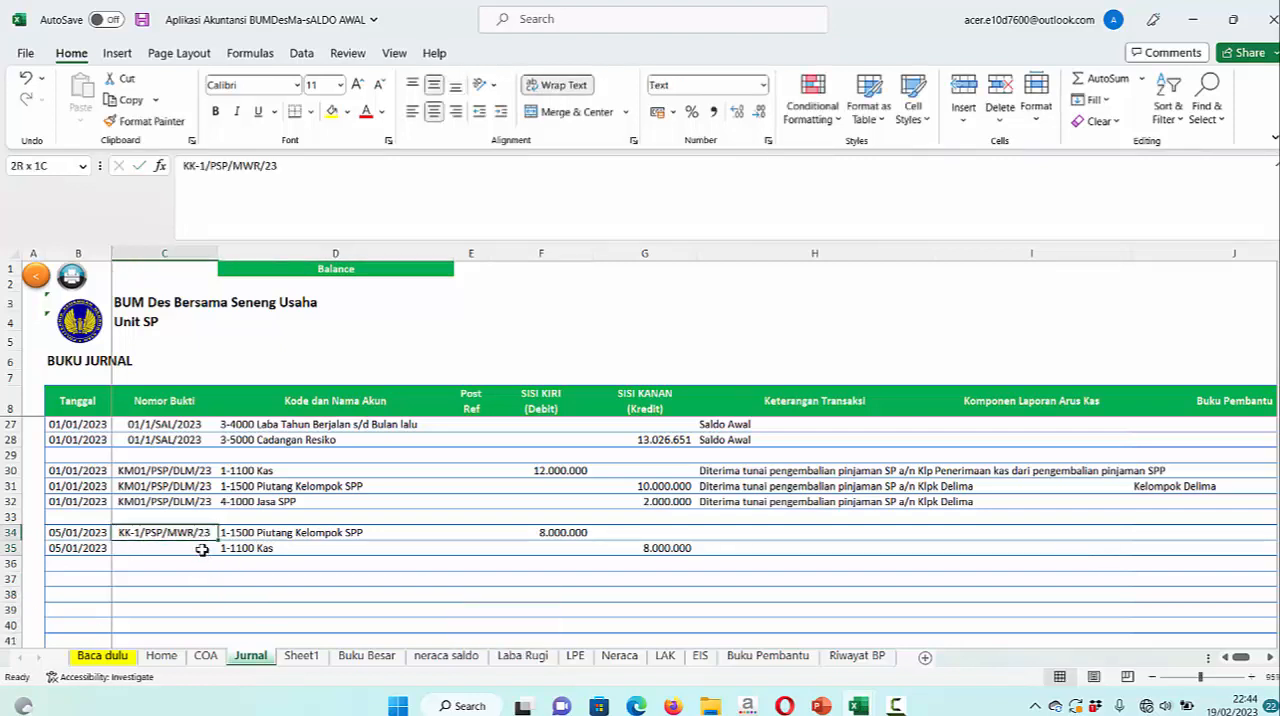
pyautogui.keyDown('shift'); pyautogui.click(200, 545); pyautogui.keyUp('shift')
pyautogui.hotkey('ctrl', 'd')
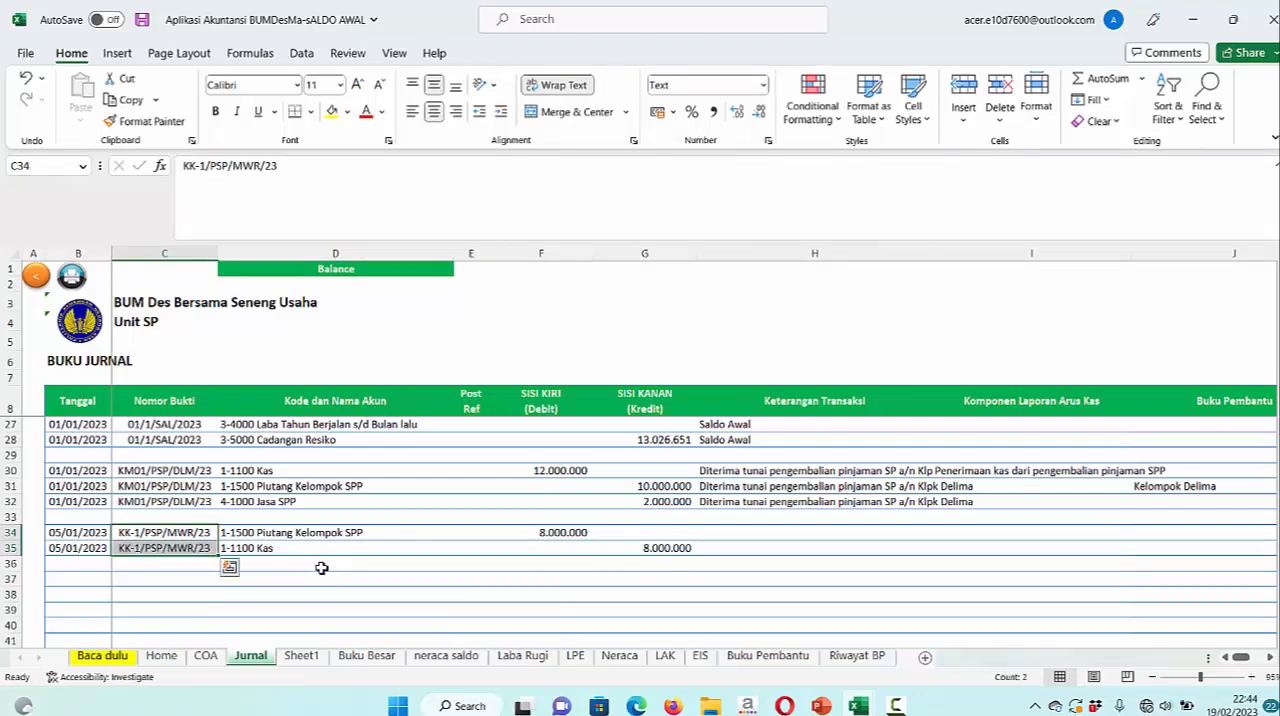
# Check the Aset Lancar lines in Neraca, look over the LPE and COA sheets, and return to Jurnal
pyautogui.click(620, 656)
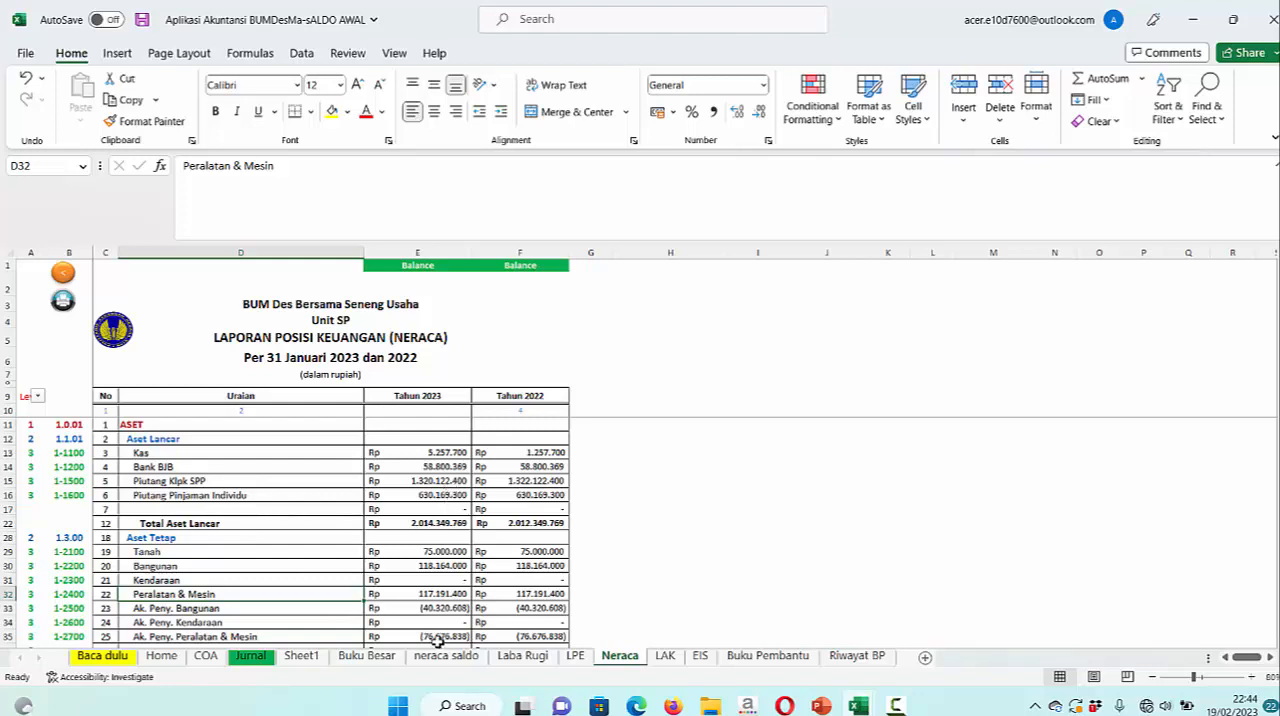
pyautogui.click(576, 656)
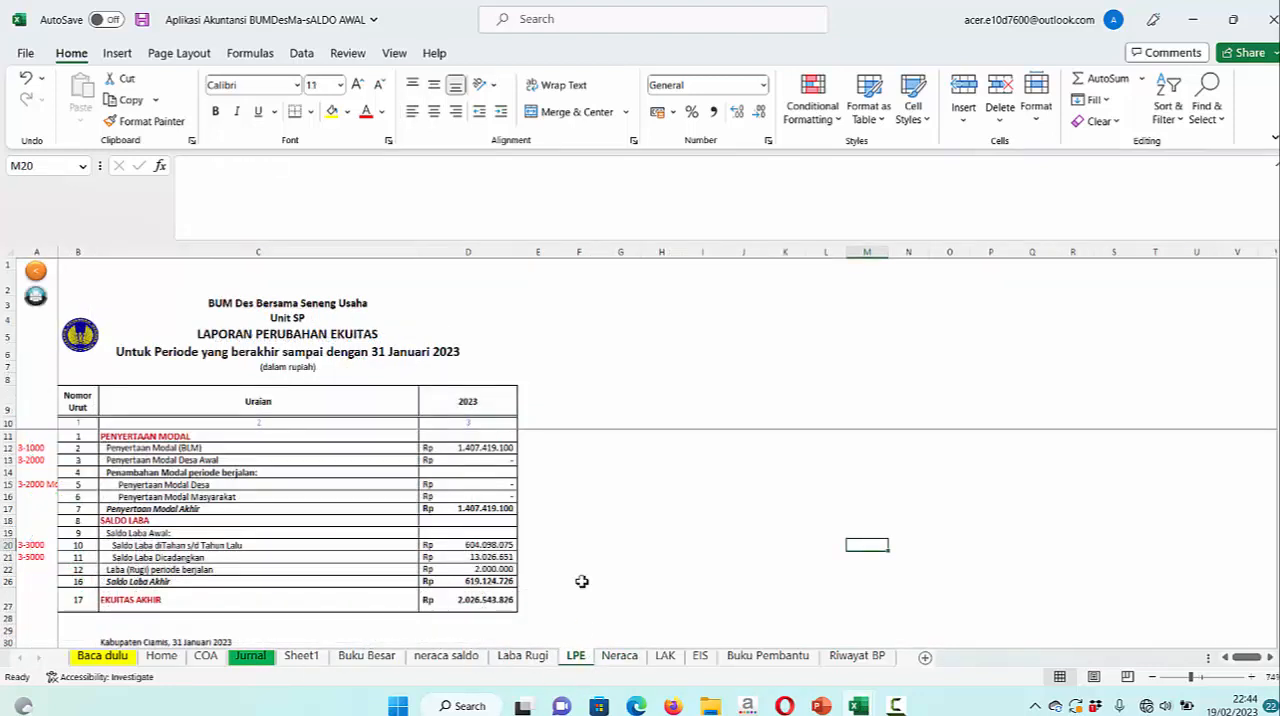
pyautogui.click(251, 657)
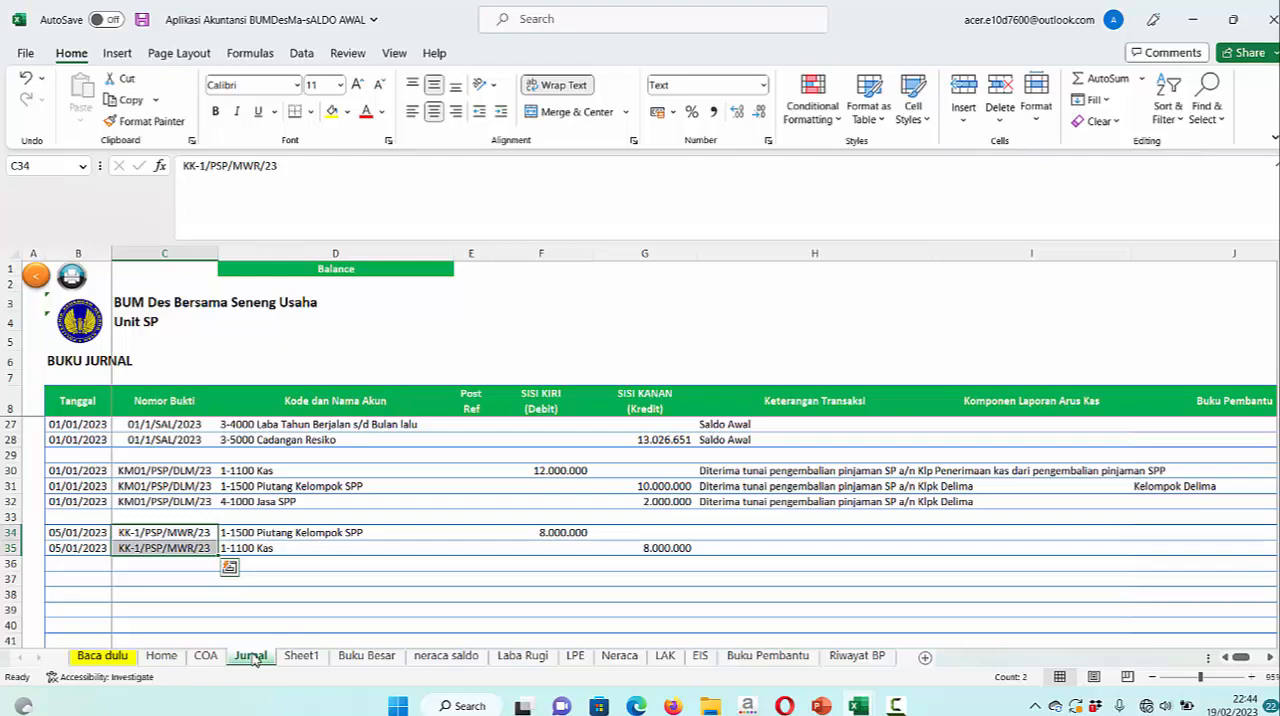
pyautogui.click(206, 664)
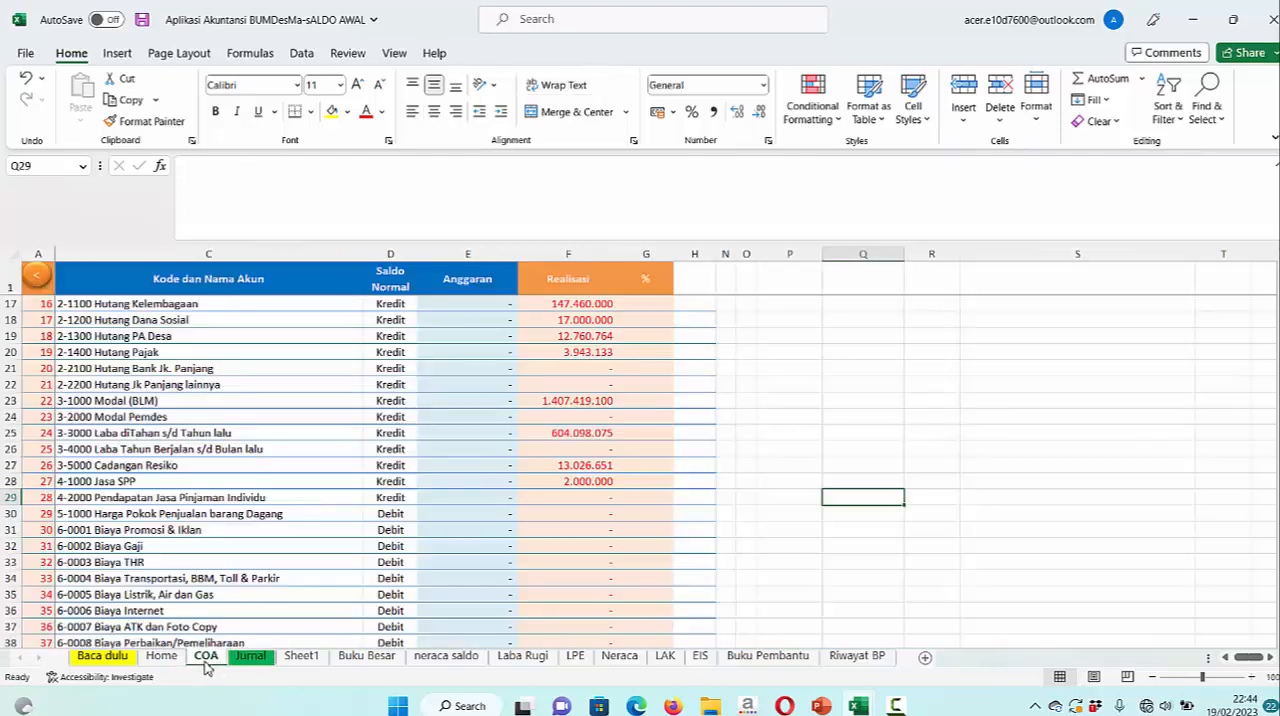
pyautogui.click(251, 658)
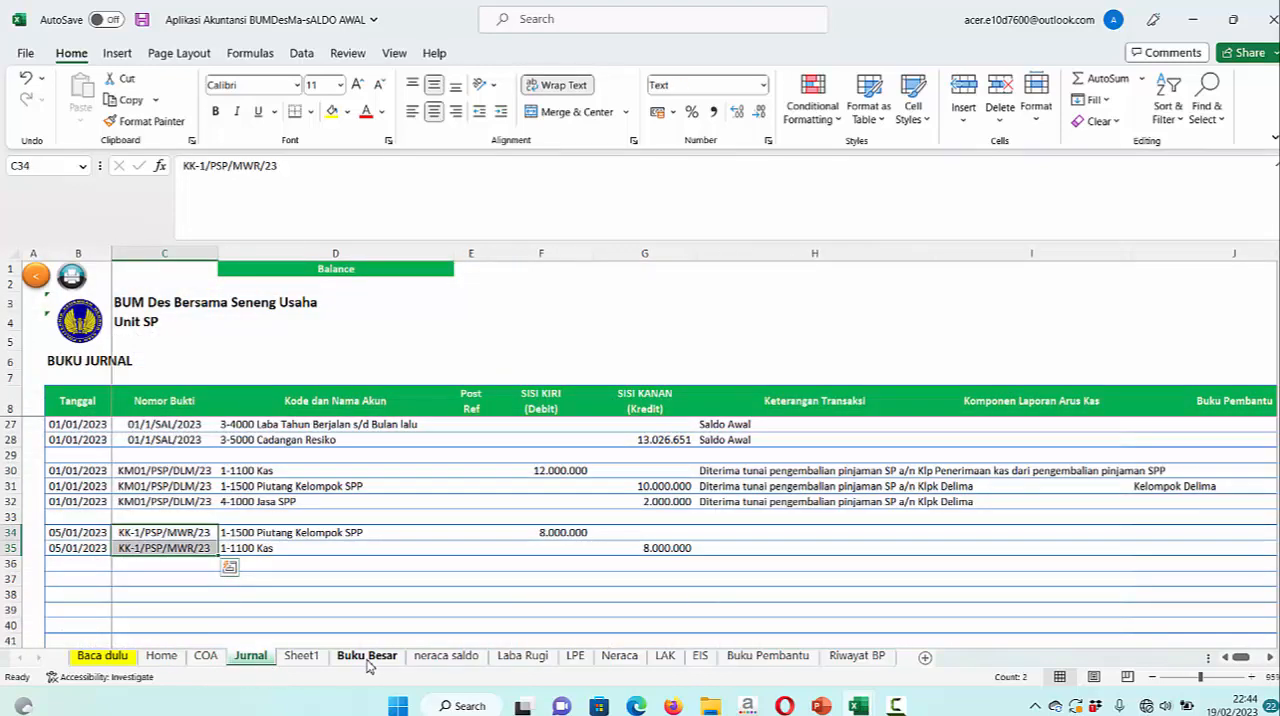
# Show the 1-1100 Kas ledger in Buku Besar to check the Kelompok Mawar disbursement, and return to Jurnal
pyautogui.click(366, 658)
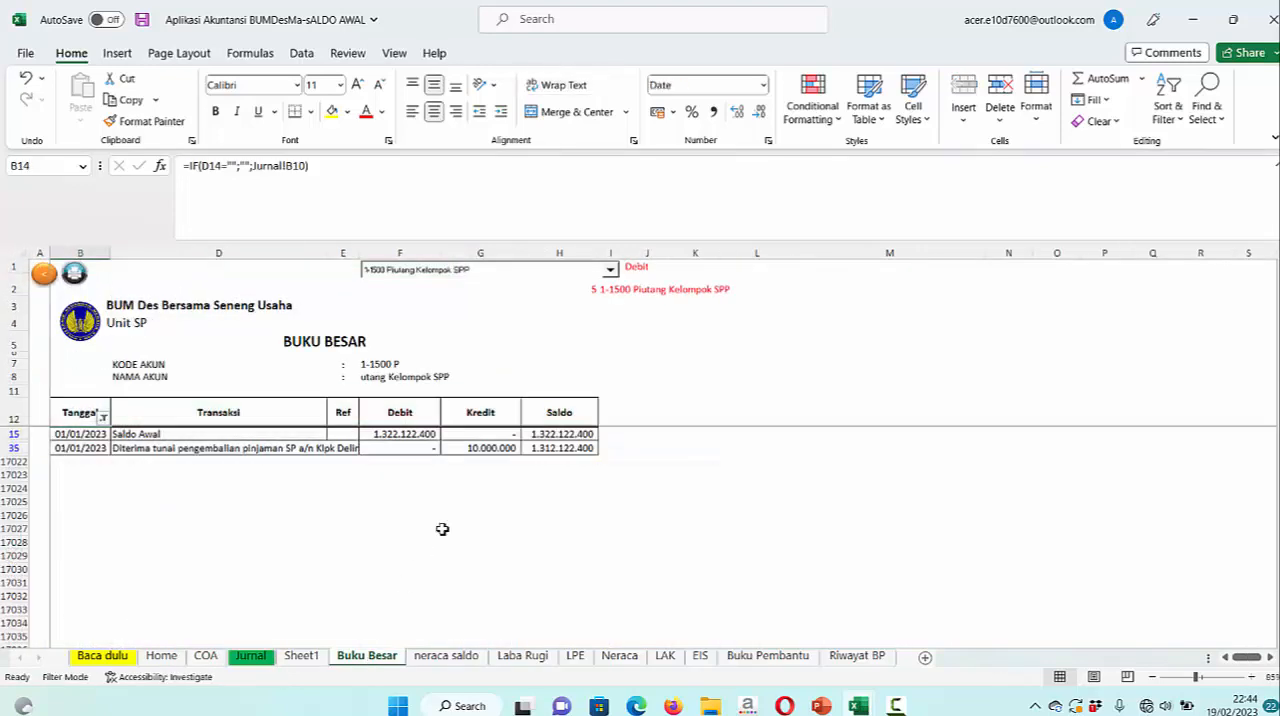
pyautogui.click(610, 270)
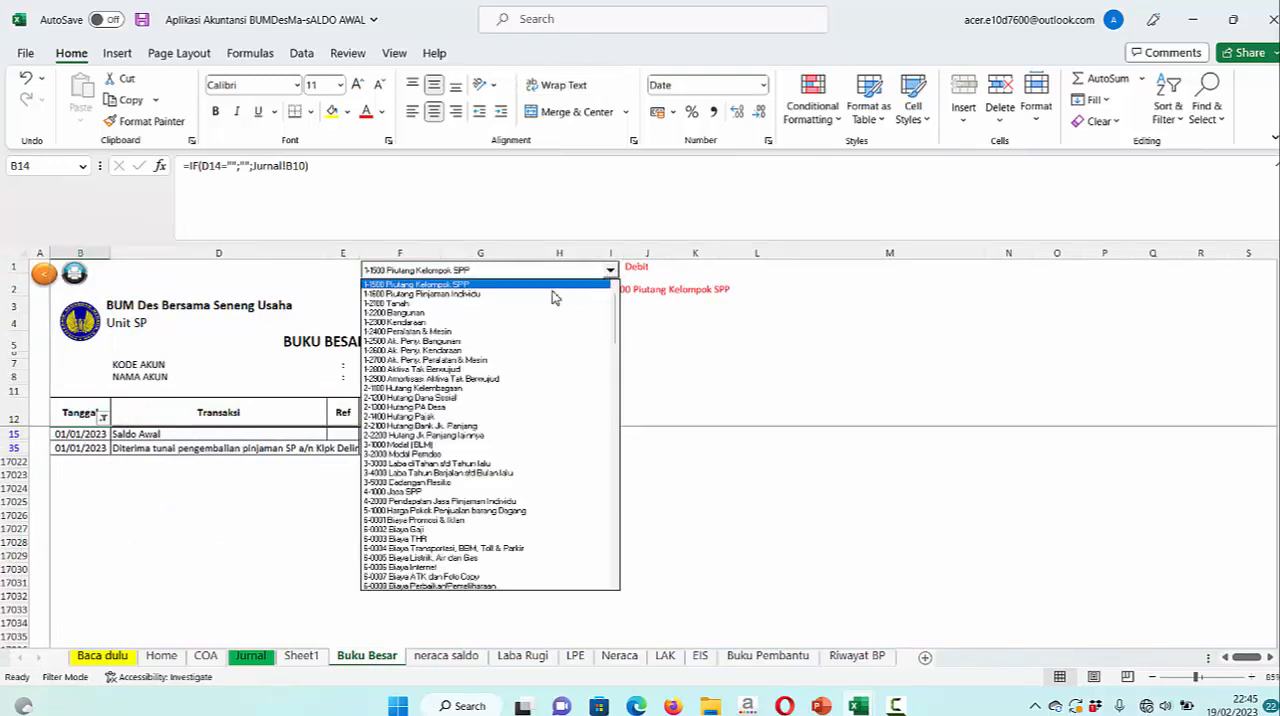
pyautogui.click(486, 285)
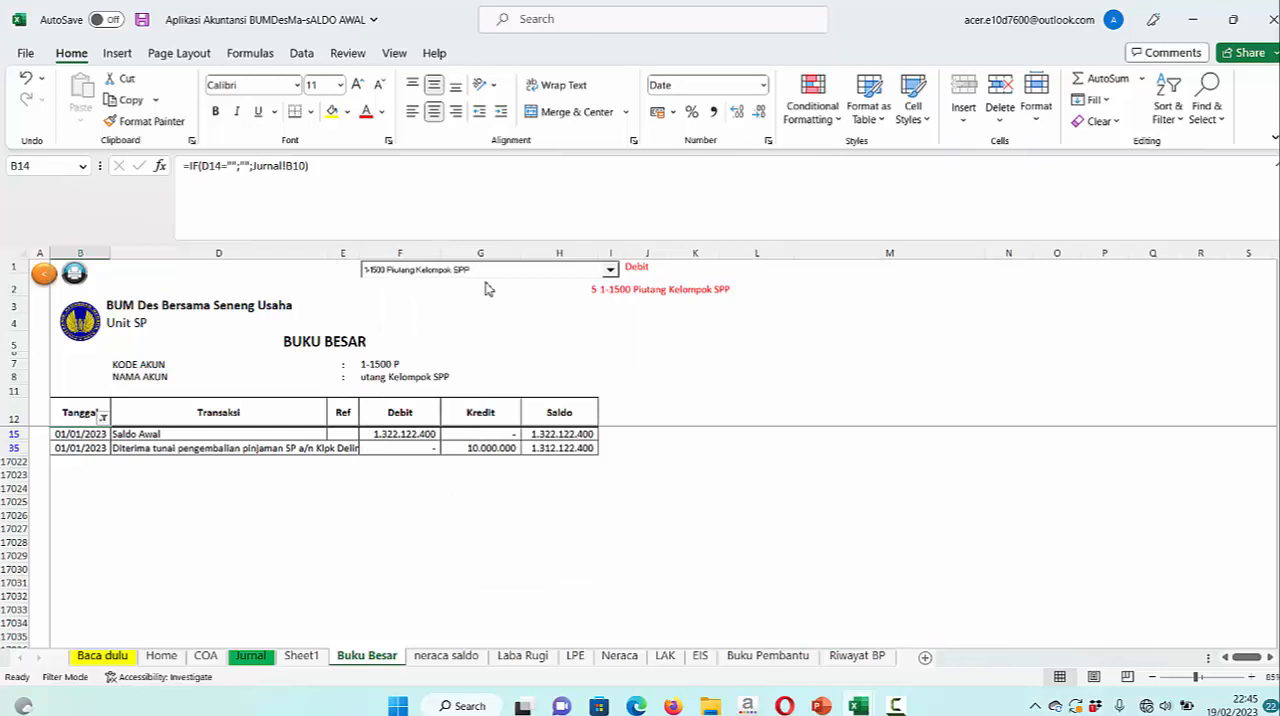
pyautogui.click(610, 270)
pyautogui.scroll(2, 613, 297)
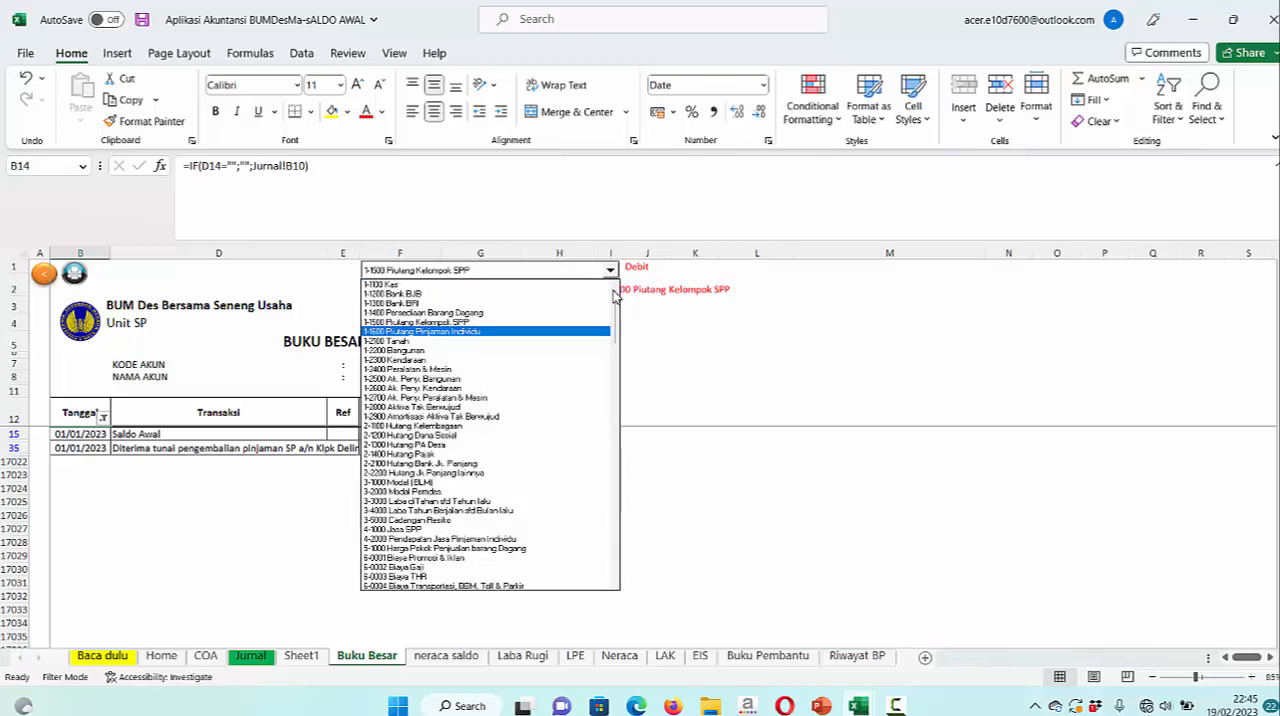
pyautogui.click(448, 285)
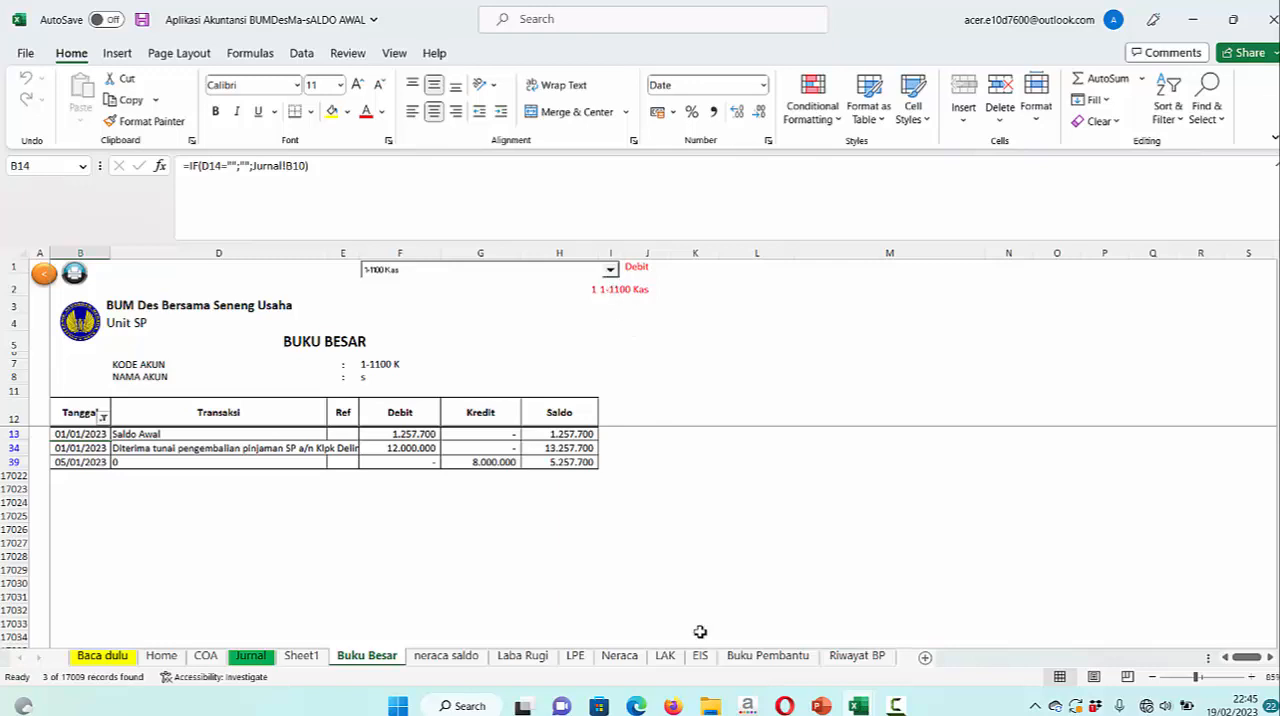
pyautogui.click(252, 656)
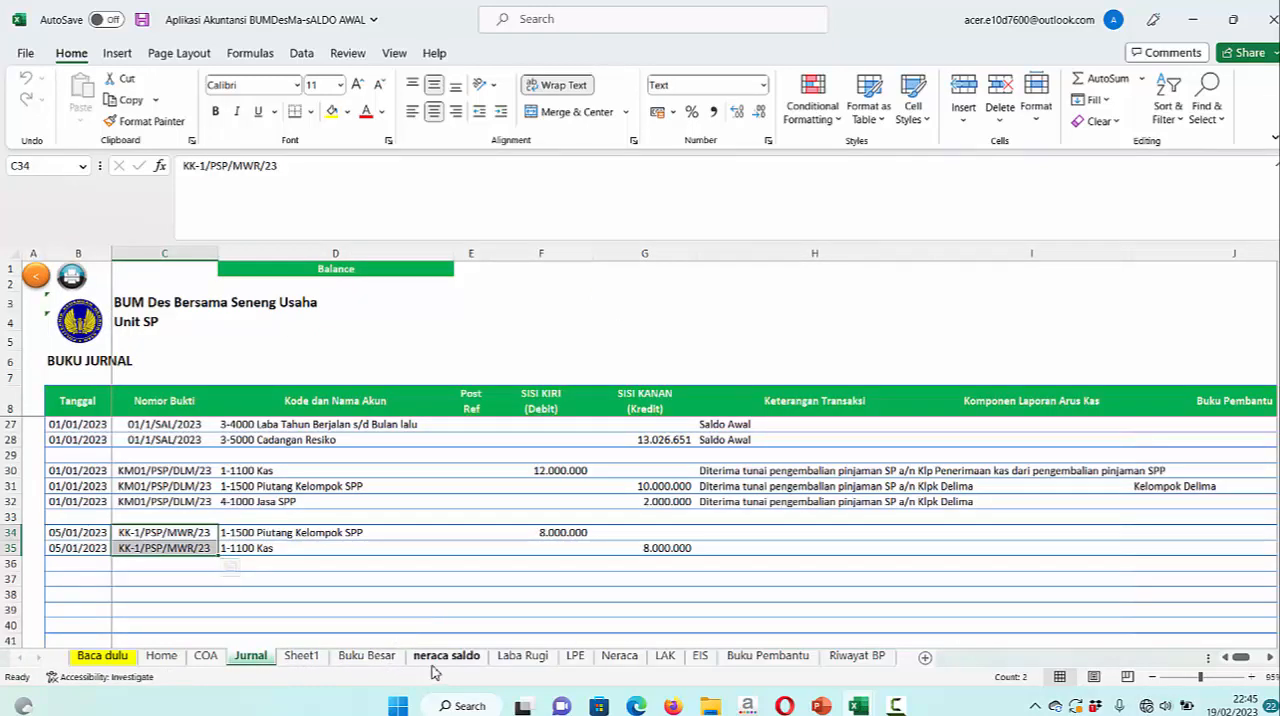
# Compare the Neraca balances with the 1-1500 Piutang Kelompok SPP ledger in Buku Besar, and return to Jurnal
pyautogui.click(619, 656)
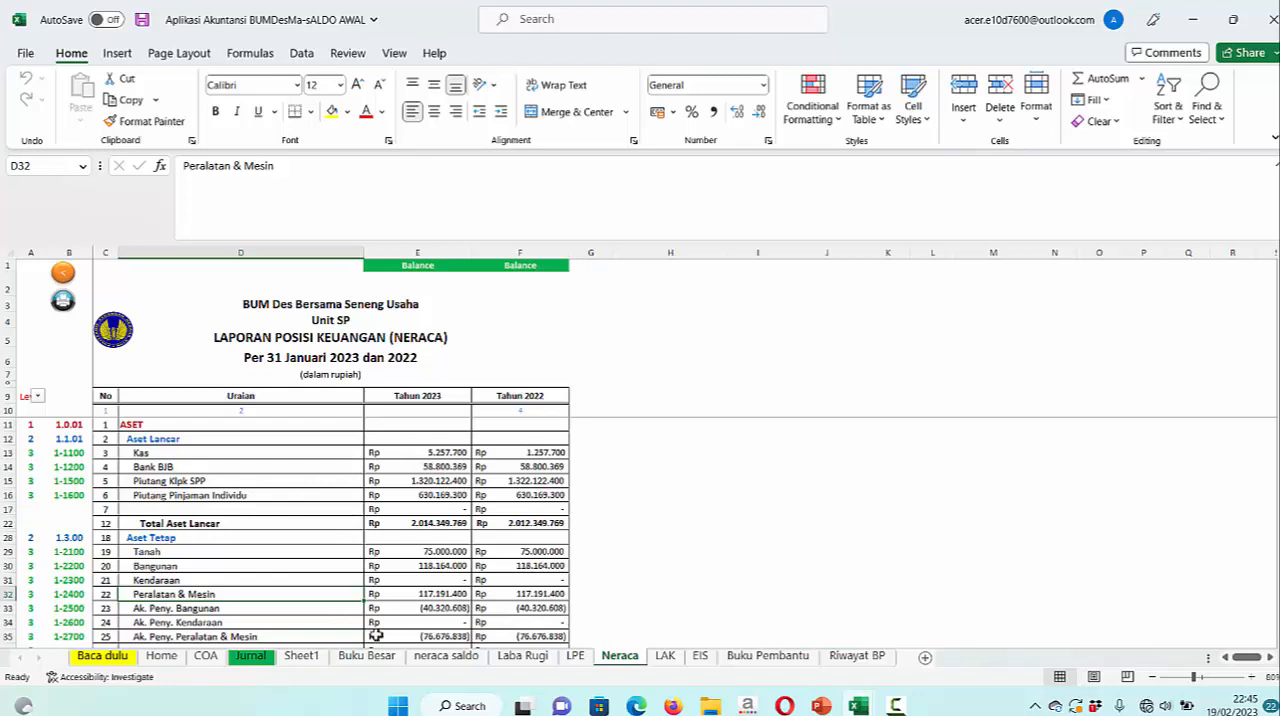
pyautogui.click(250, 657)
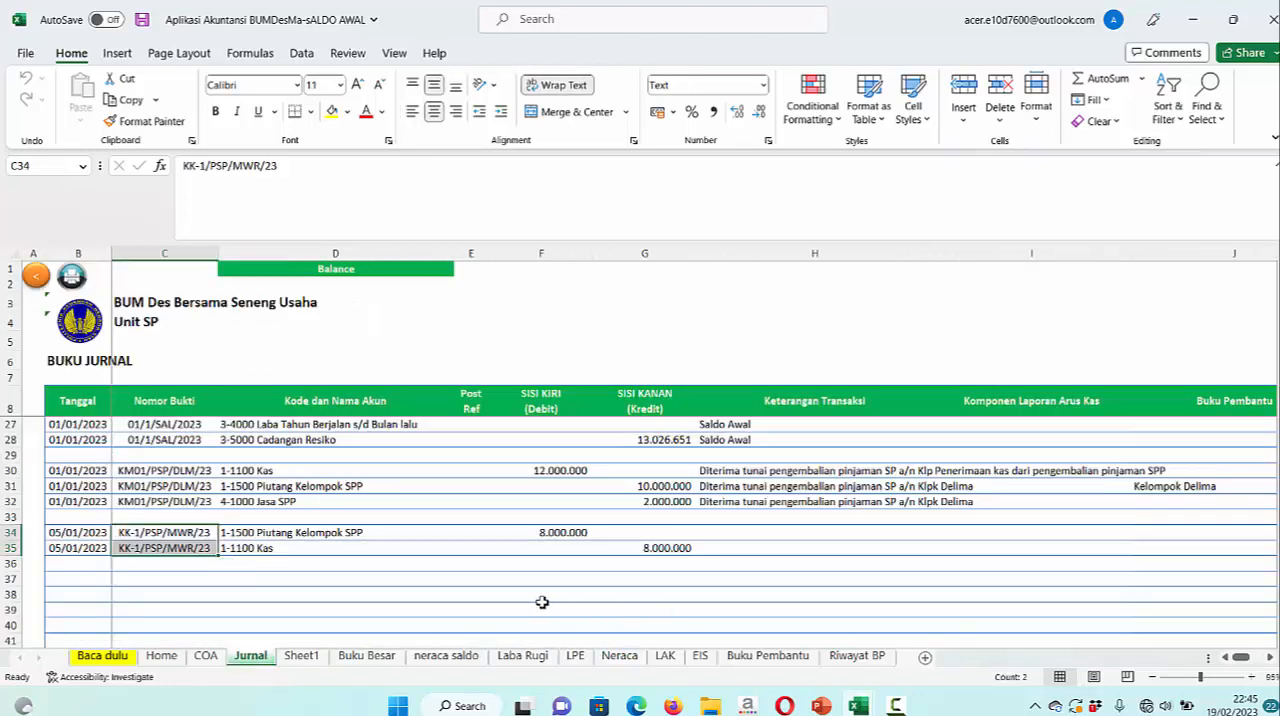
pyautogui.click(367, 656)
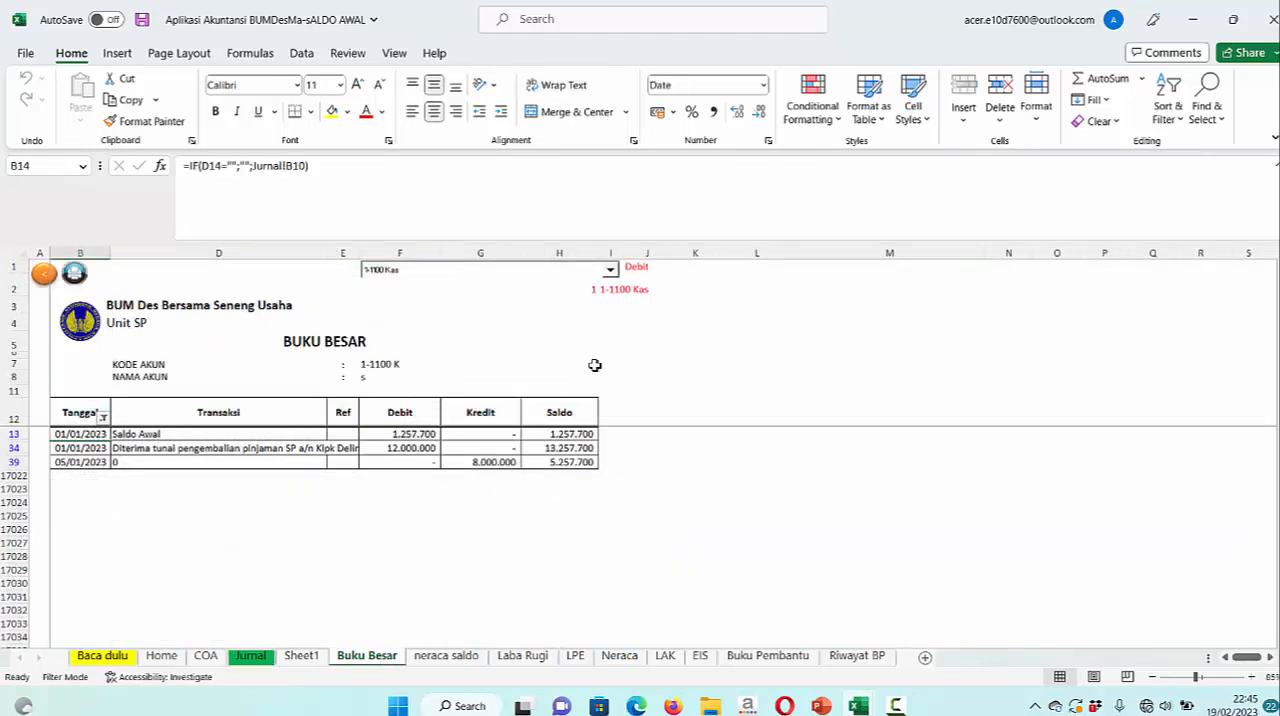
pyautogui.click(610, 269)
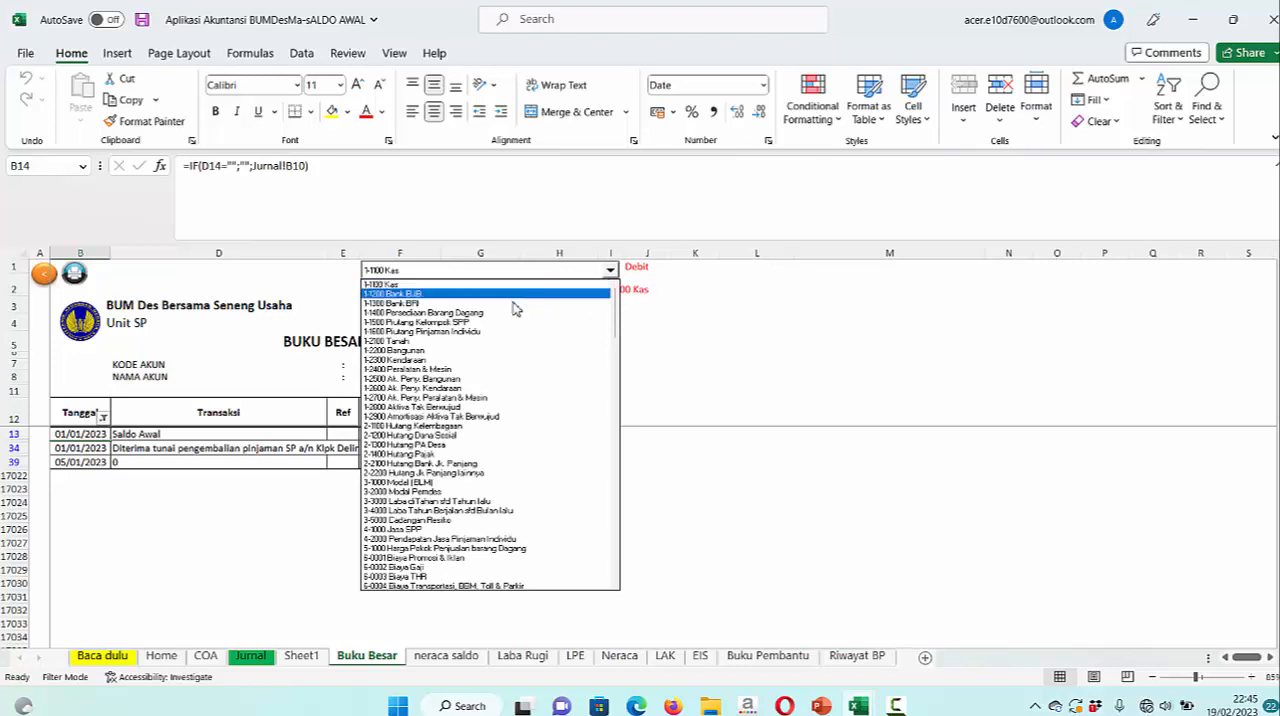
pyautogui.click(491, 322)
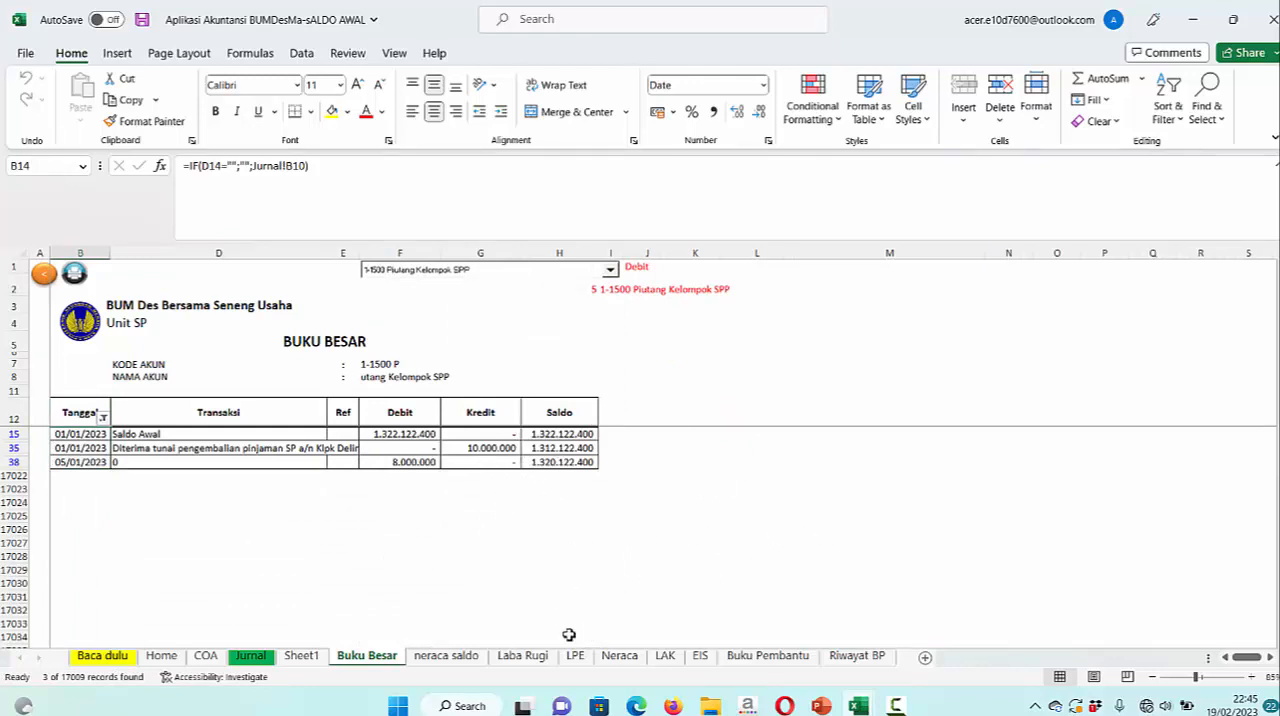
pyautogui.click(262, 657)
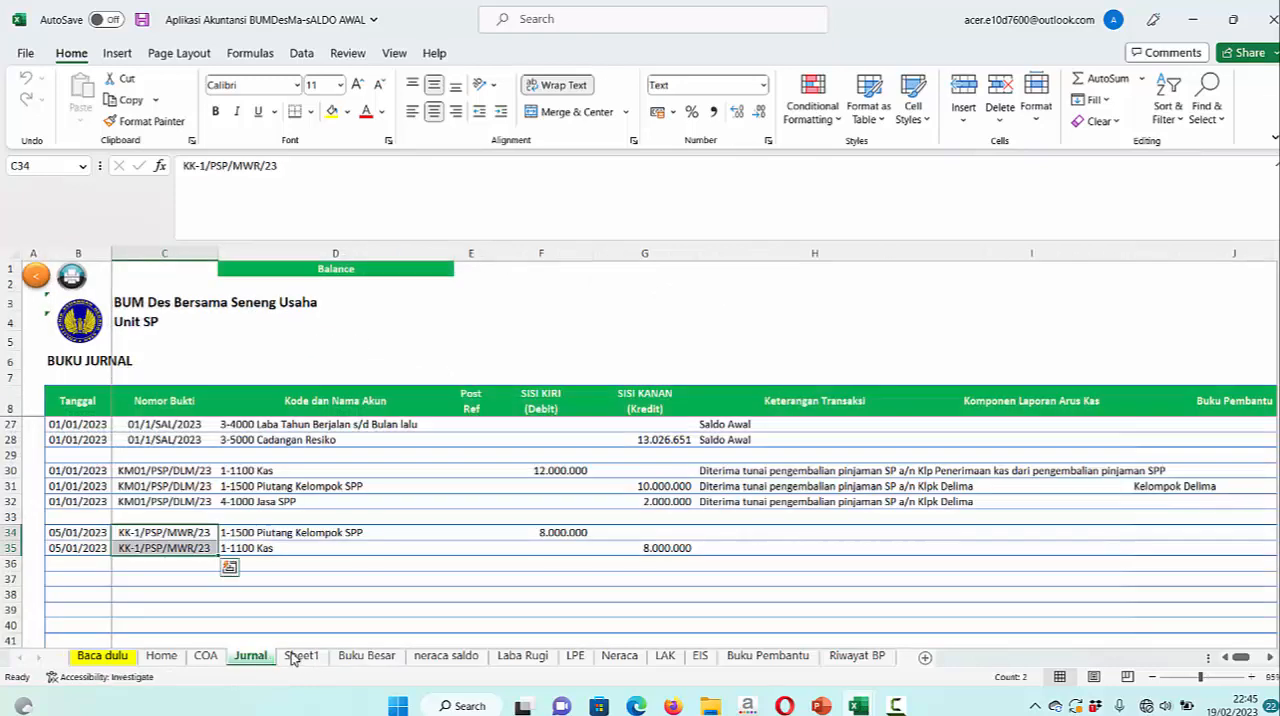
# Switch to PowerPoint and review the remaining January 2023 transactions and the Transaksi Bulan Februari 2023 slide
pyautogui.click(821, 705)
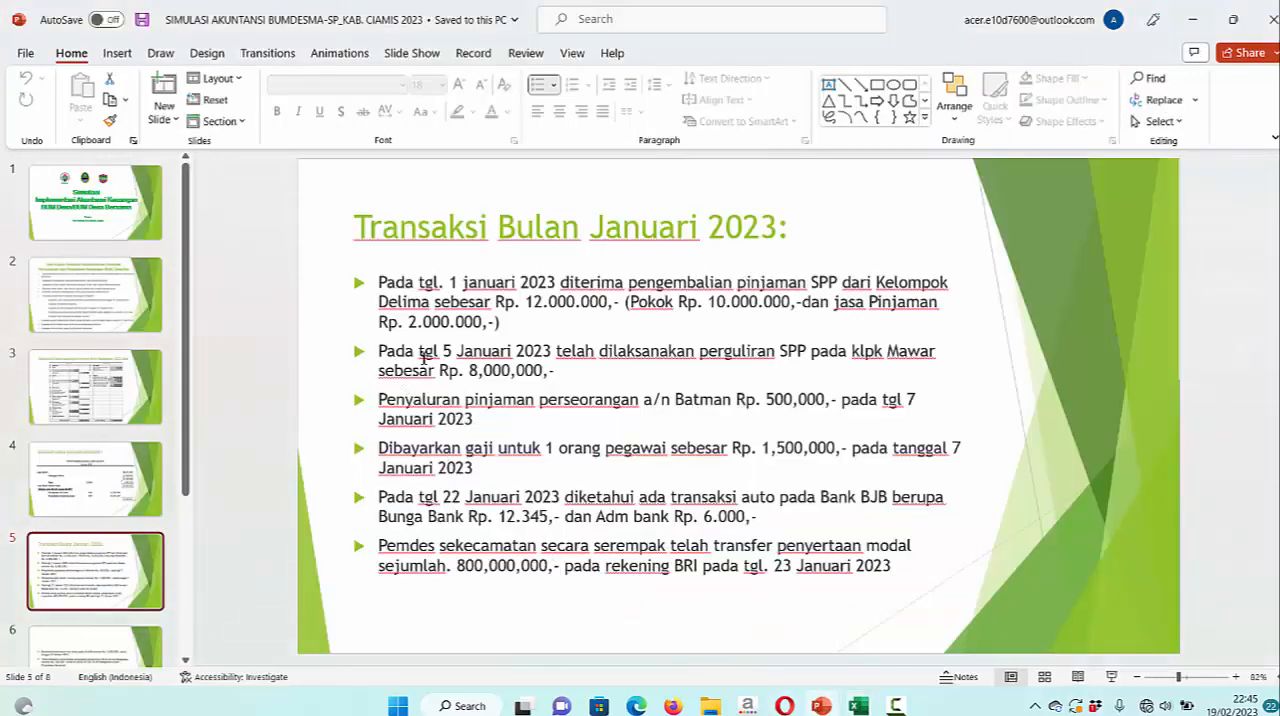
pyautogui.scroll(-1, 451, 562)
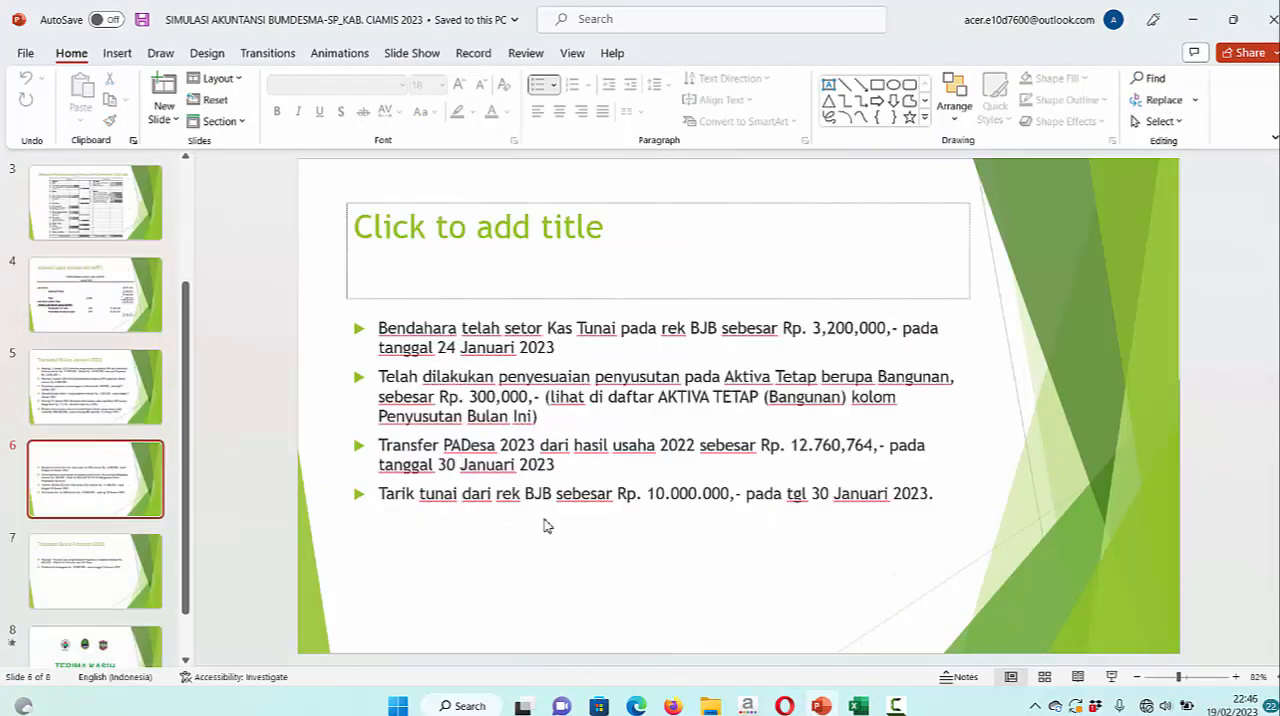
pyautogui.click(897, 705)
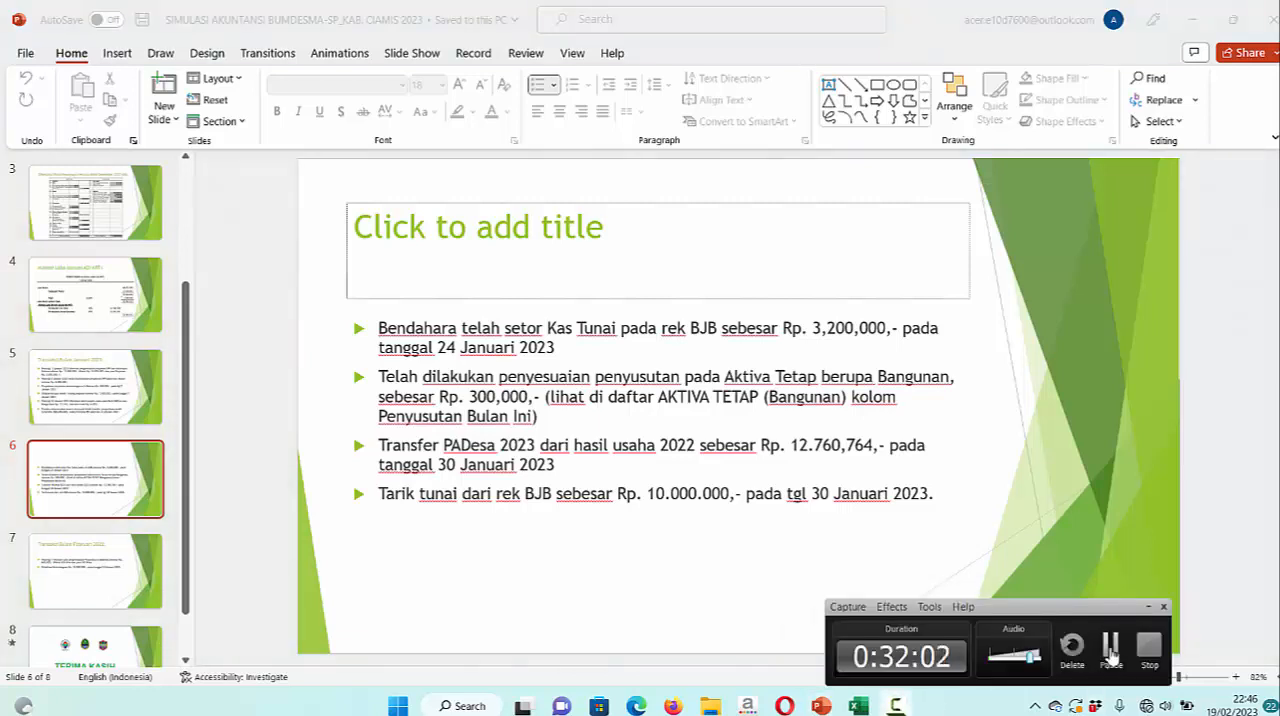
pyautogui.click(1110, 648)
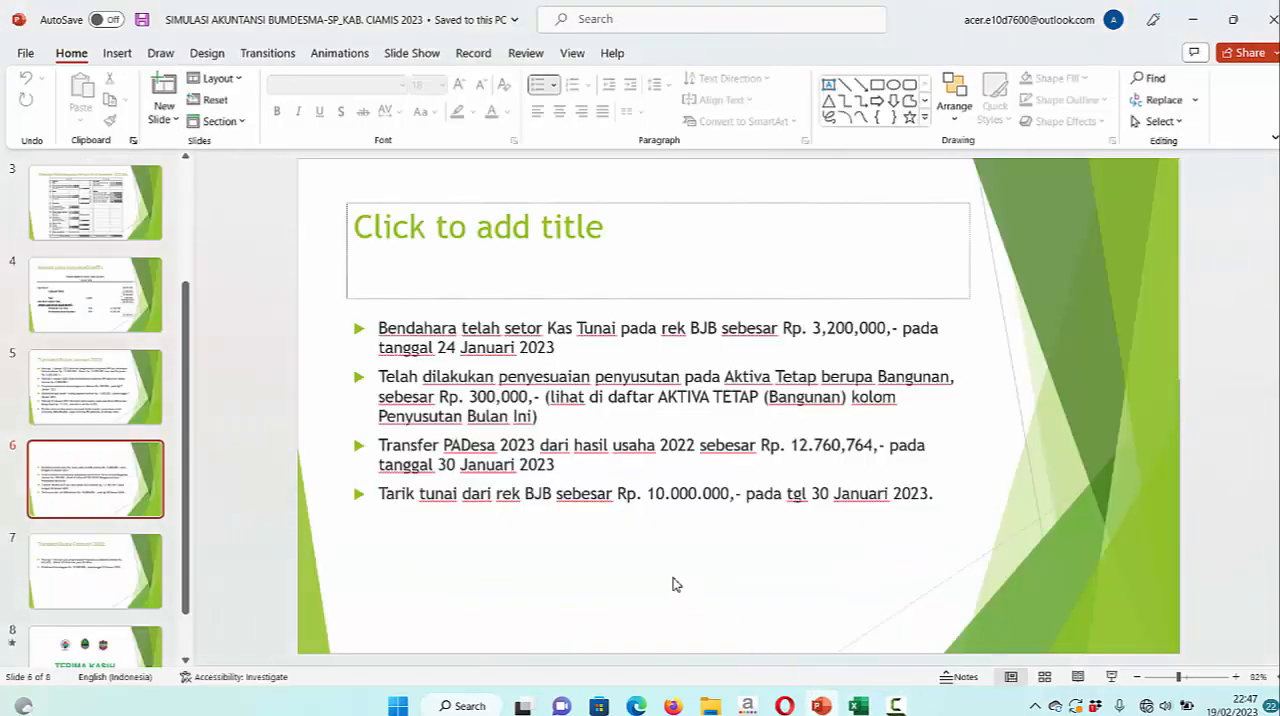
pyautogui.scroll(-1, 672, 584)
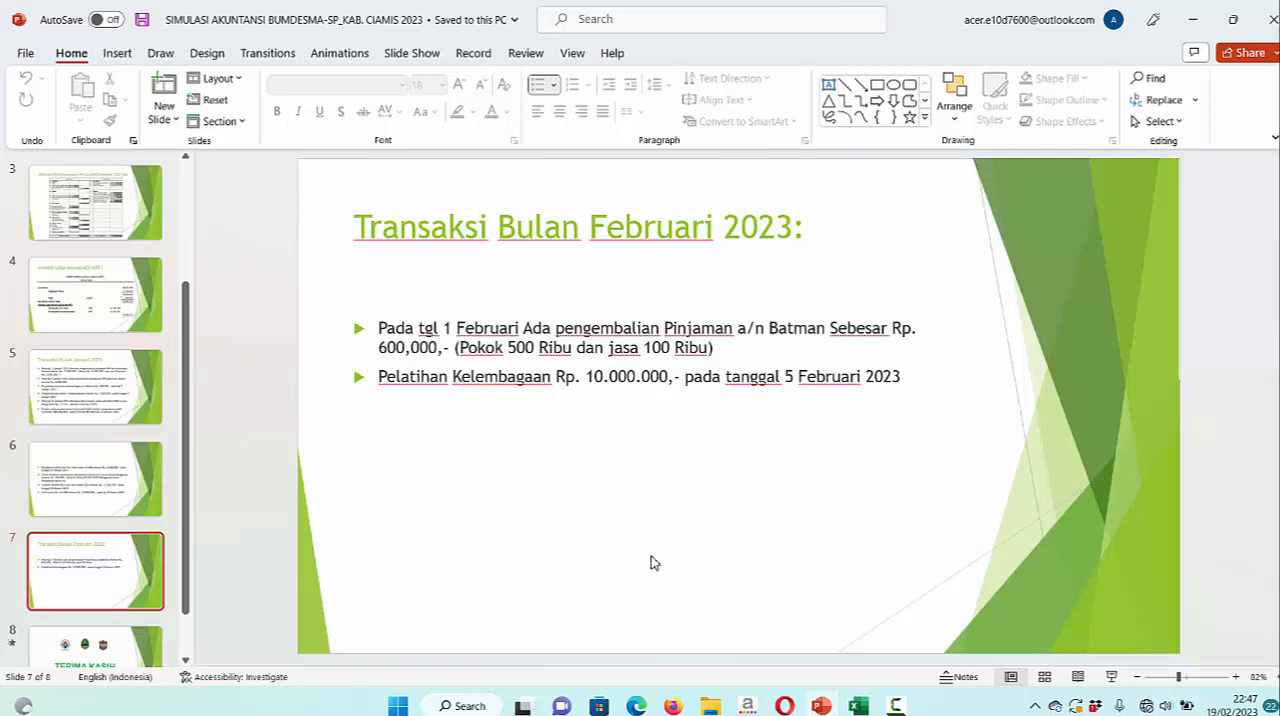
# Switch to the Aplikasi Akuntansi workbook in Excel and fill the Jurnal Tanggal cells yellow from row 31 through row 54
pyautogui.moveTo(858, 706)
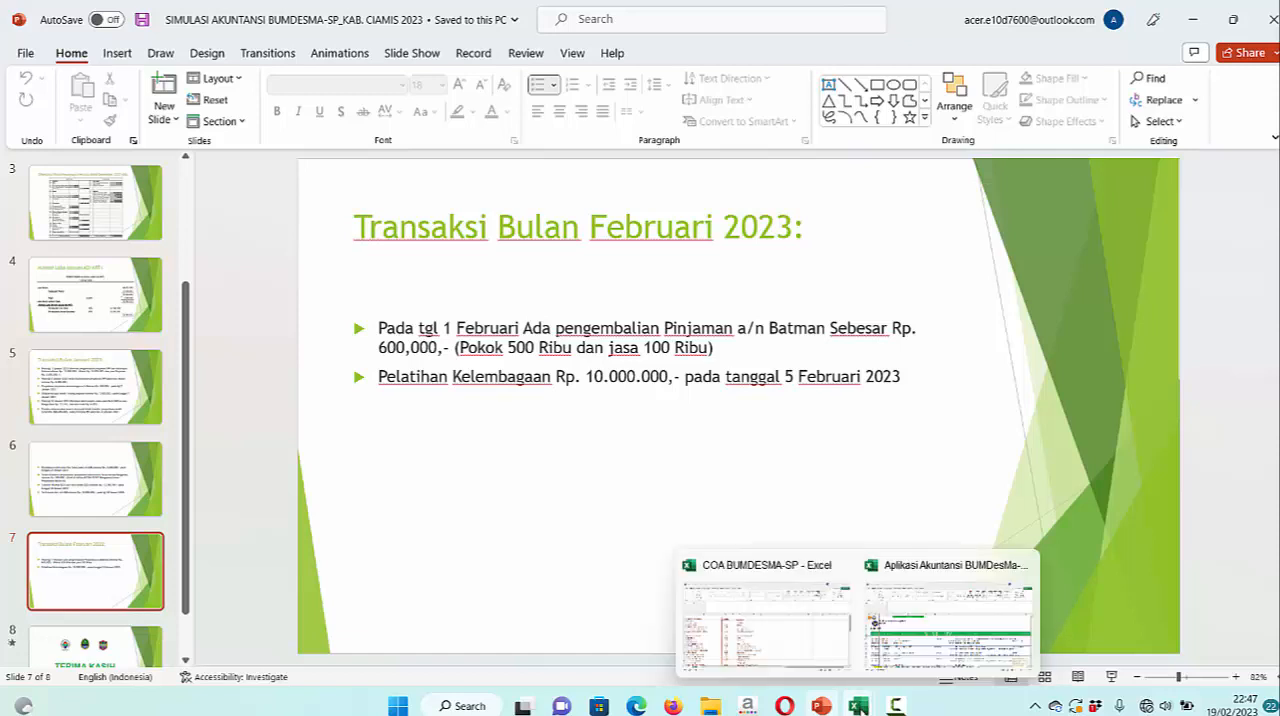
pyautogui.click(928, 662)
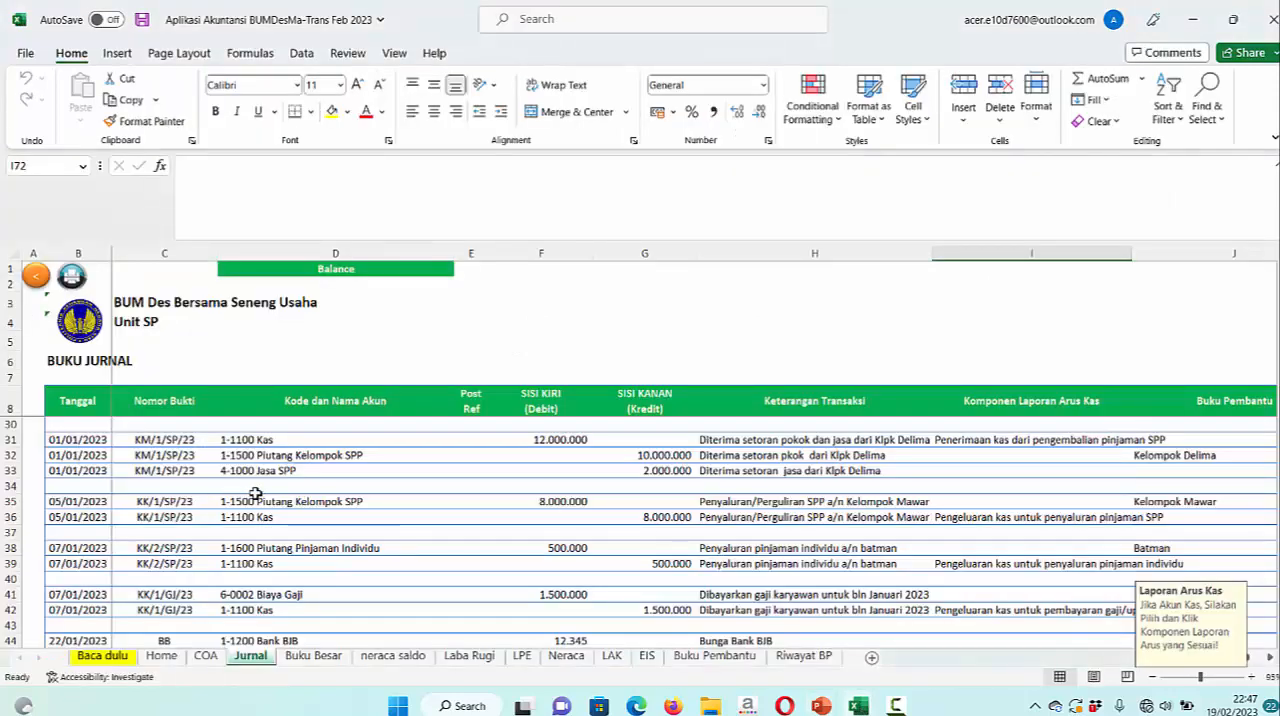
pyautogui.click(76, 441)
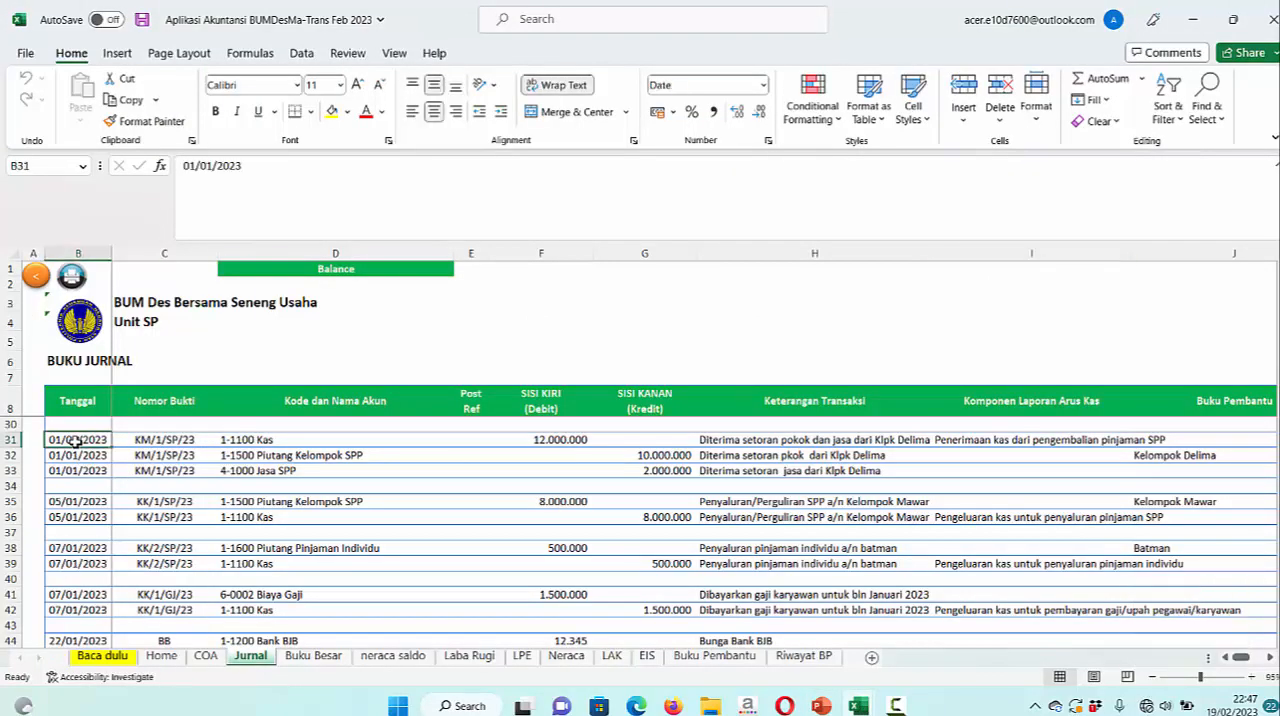
pyautogui.scroll(-3, 200, 540)
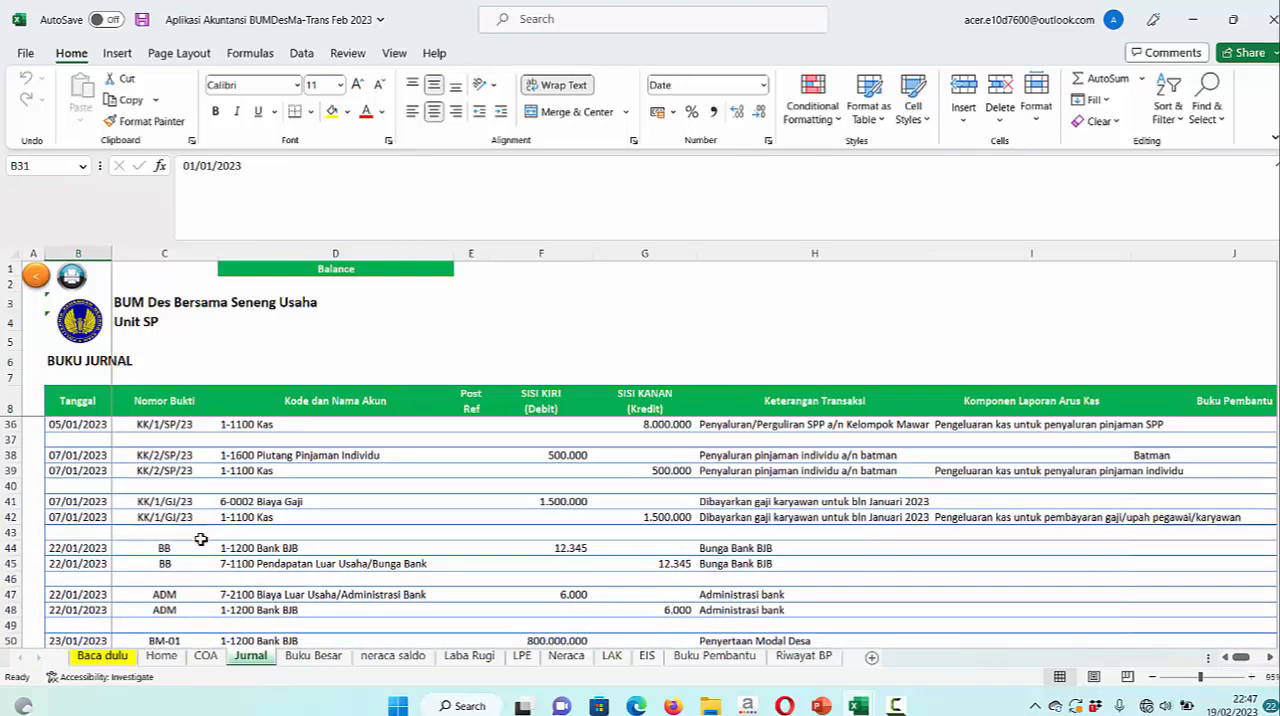
pyautogui.scroll(-1, 200, 540)
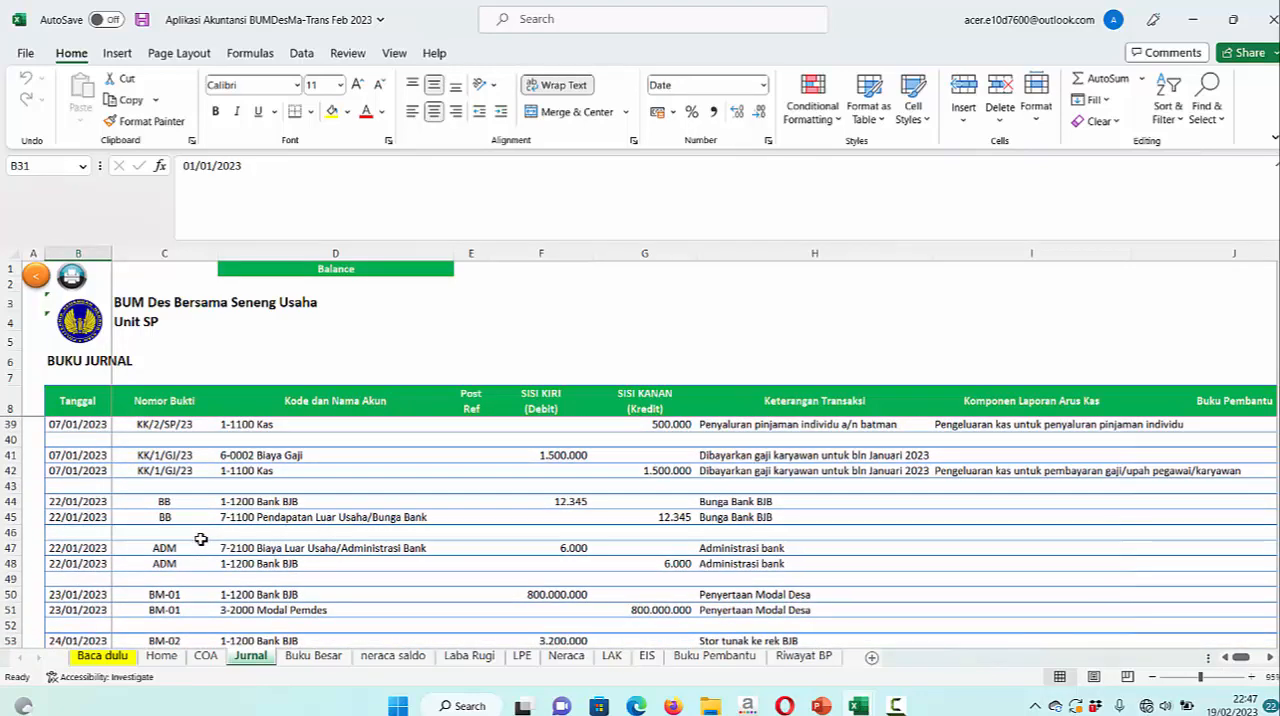
pyautogui.scroll(-1, 200, 540)
pyautogui.scroll(-1, 200, 540)
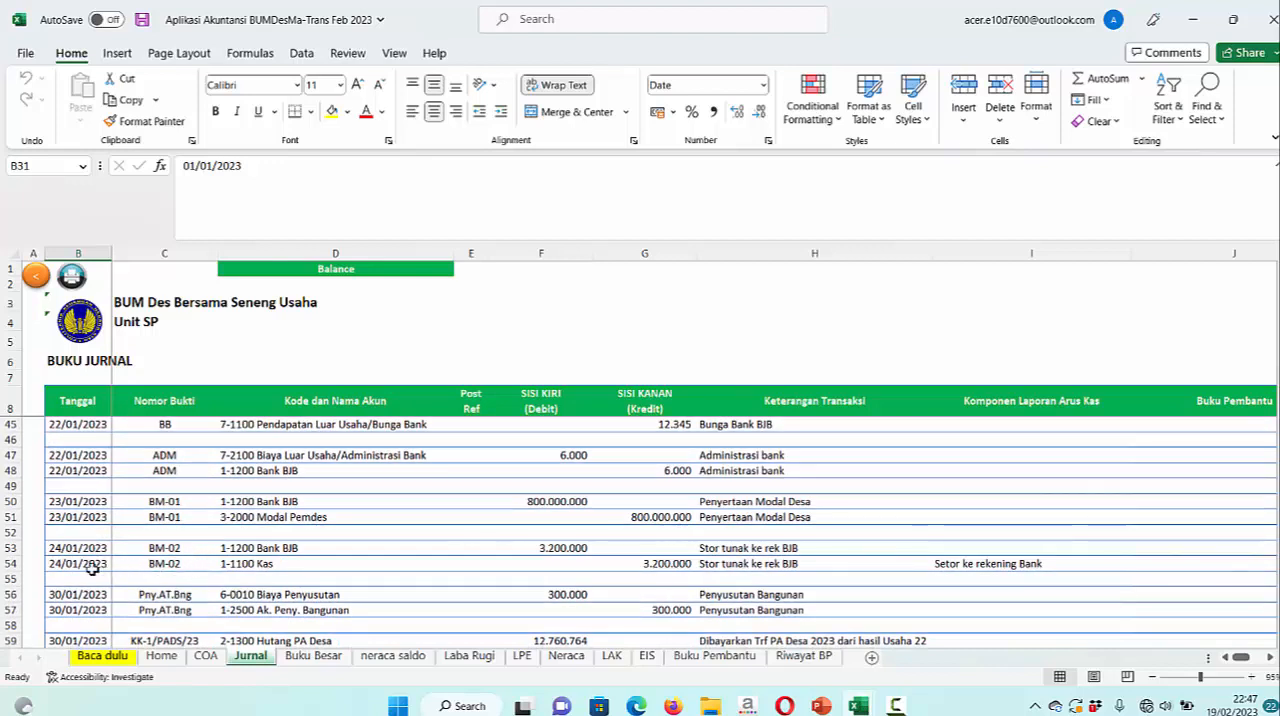
pyautogui.keyDown('shift'); pyautogui.click(90, 566); pyautogui.keyUp('shift')
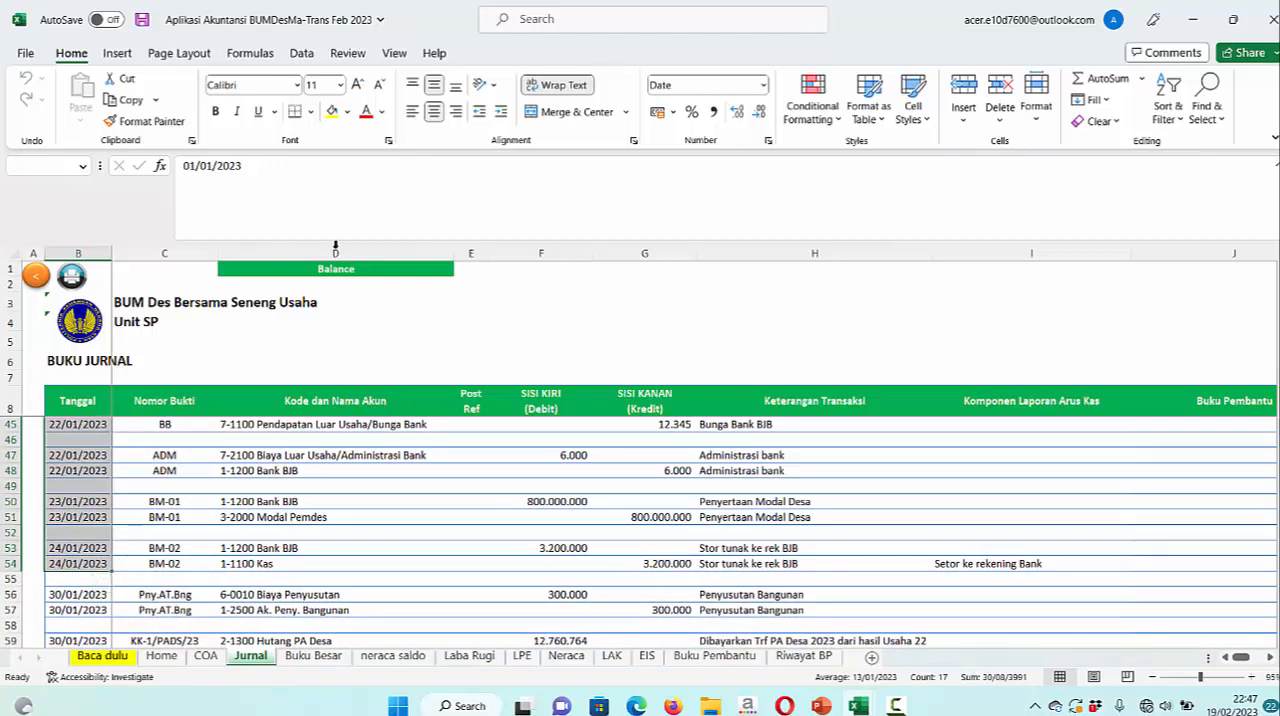
pyautogui.click(333, 113)
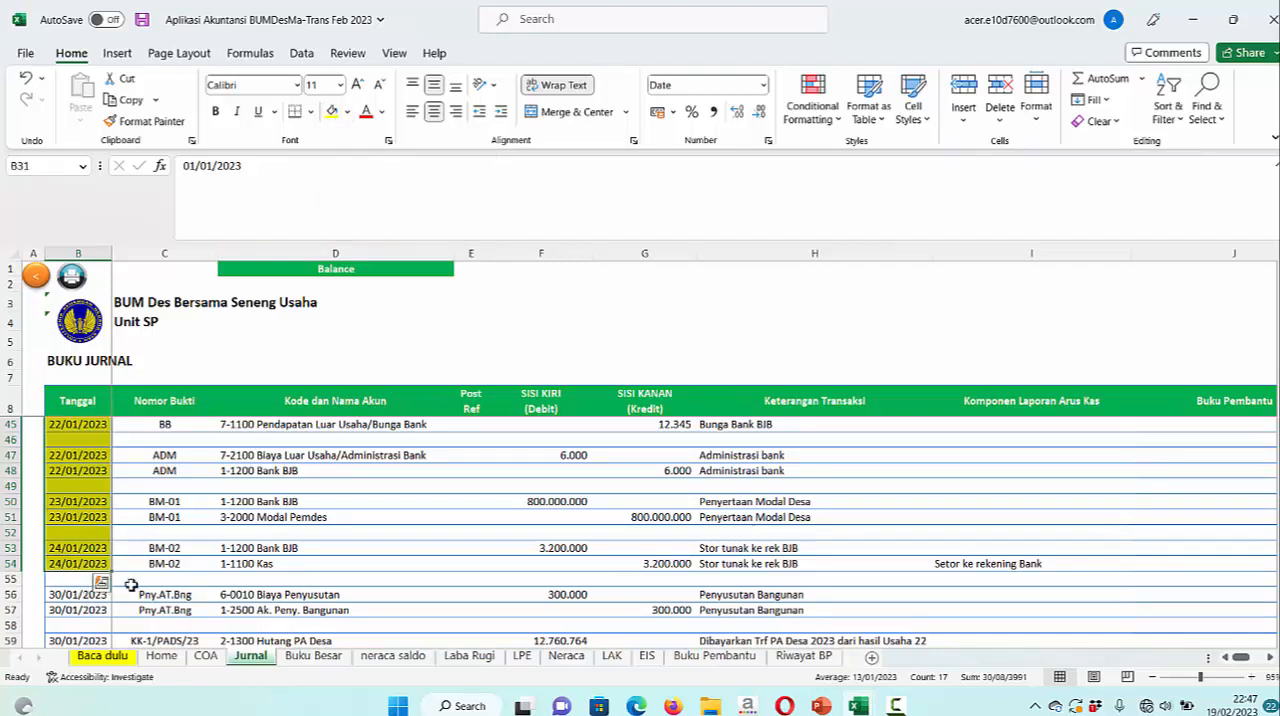
# Extend the yellow fill in the Tanggal column down to the last 30/01/2023 entry in row 63 and review the highlighted January entries
pyautogui.scroll(-3, 141, 617)
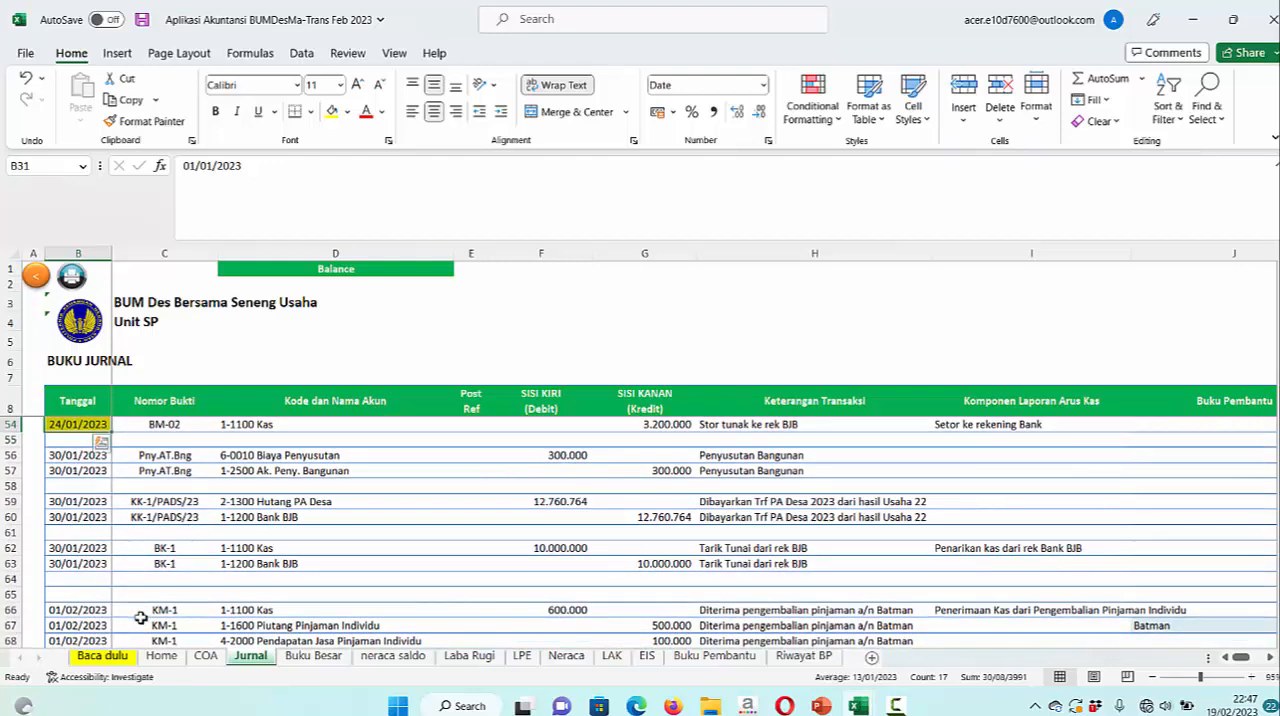
pyautogui.keyDown('shift'); pyautogui.click(91, 563); pyautogui.keyUp('shift')
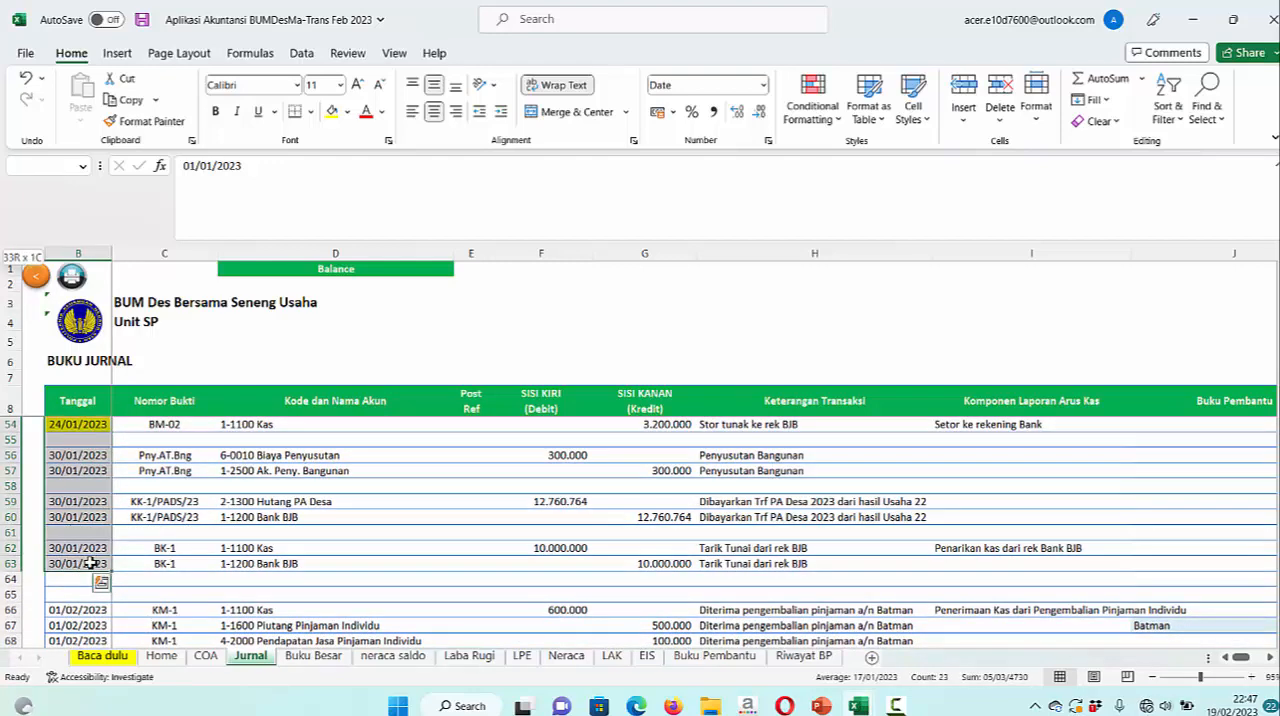
pyautogui.click(331, 111)
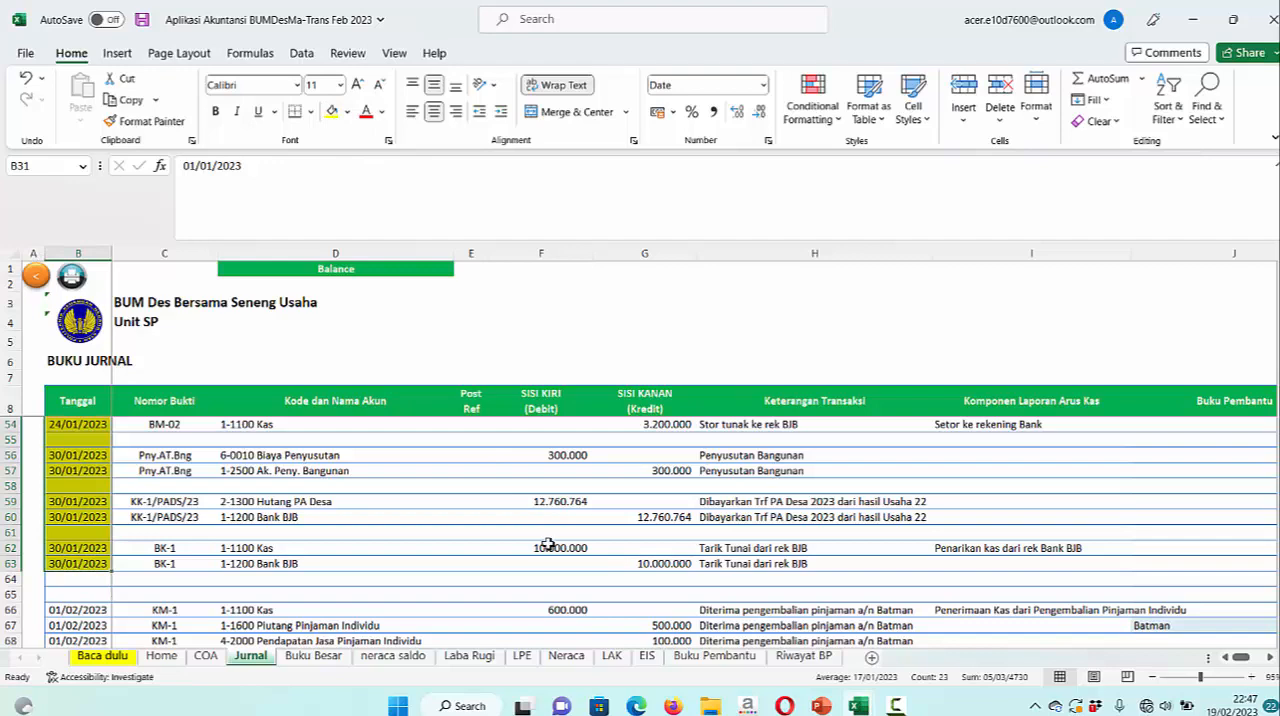
pyautogui.scroll(4, 547, 543)
pyautogui.scroll(3, 545, 543)
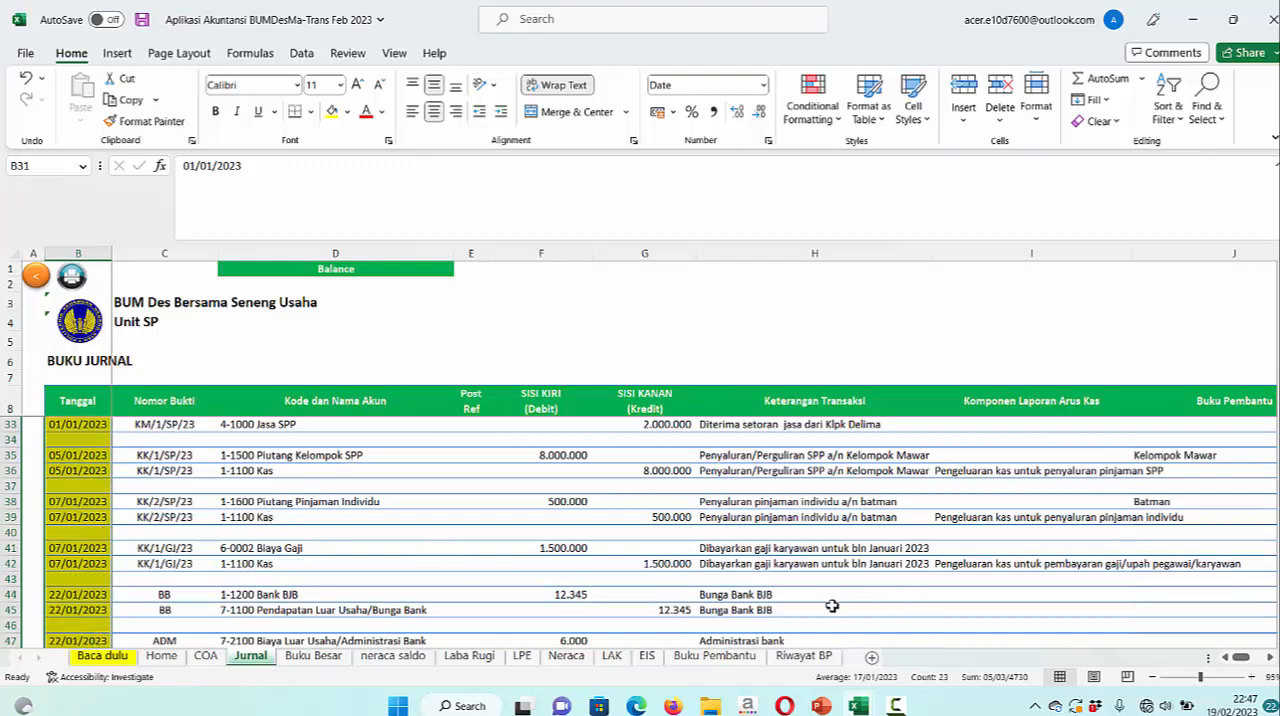
pyautogui.scroll(-1, 794, 579)
pyautogui.scroll(2, 927, 563)
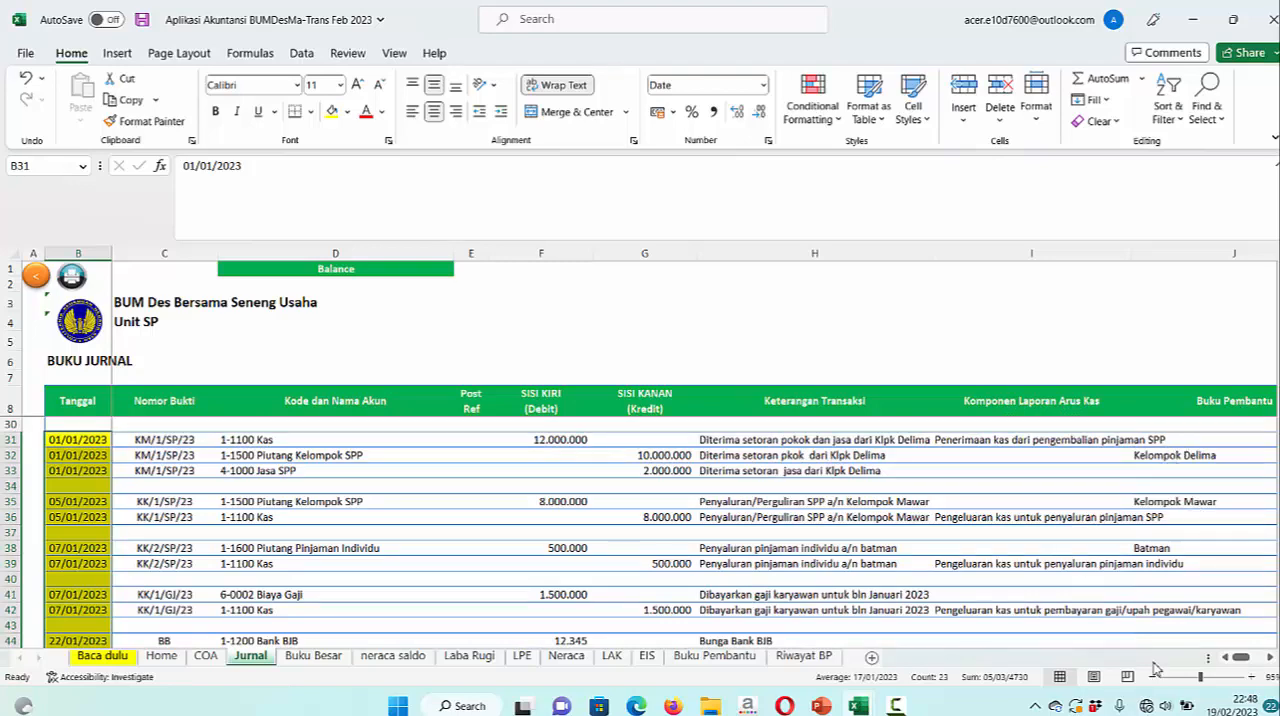
# Set the Laba Rugi report period to Januari and look over its income and expense lines
pyautogui.click(567, 656)
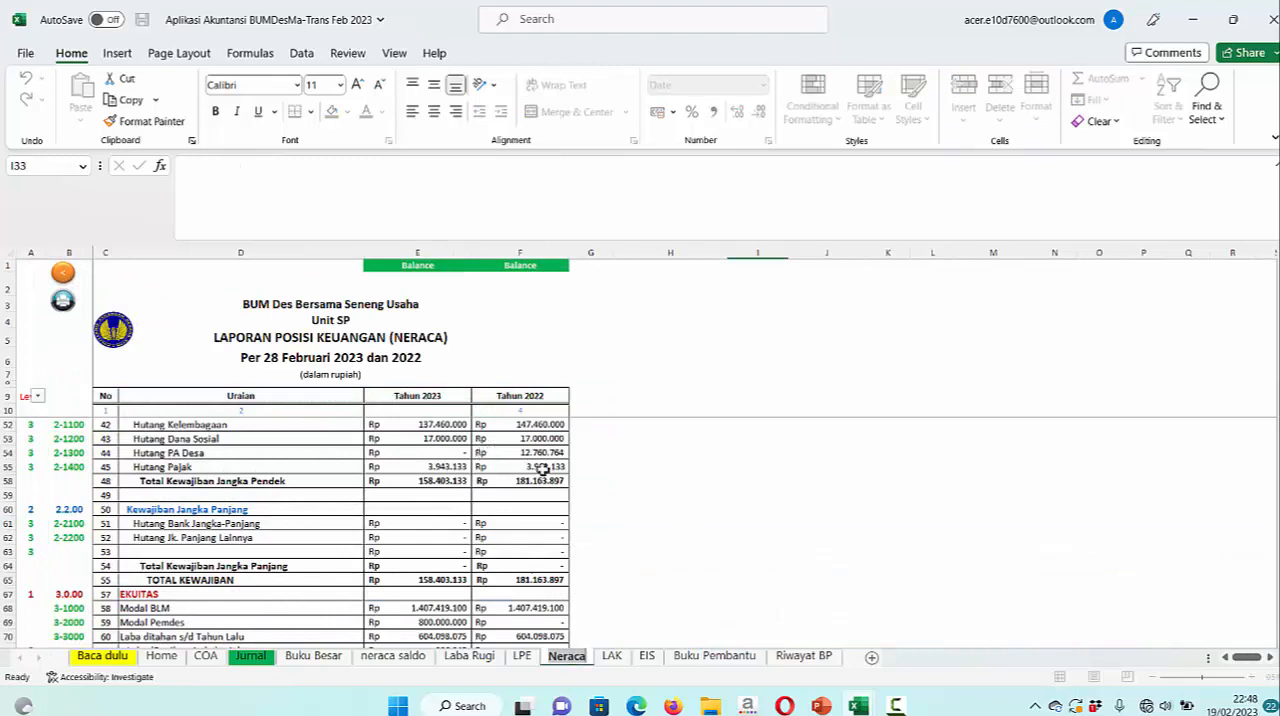
pyautogui.click(466, 658)
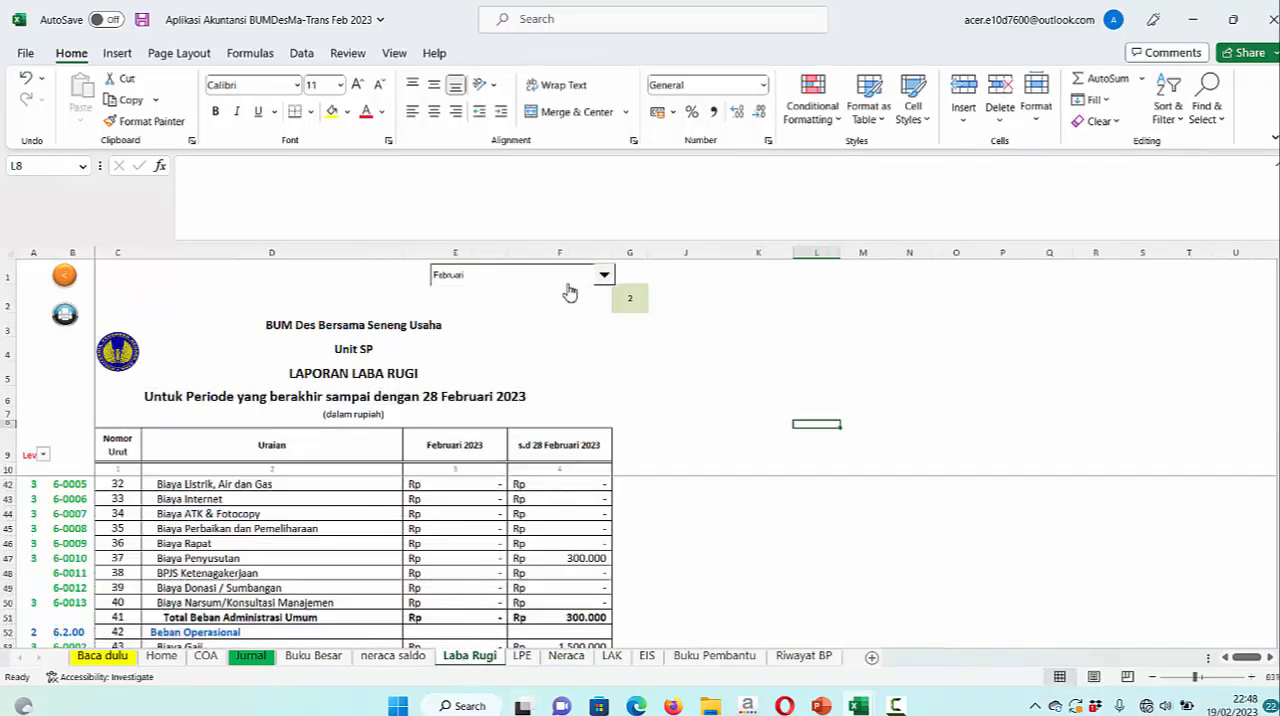
pyautogui.click(608, 274)
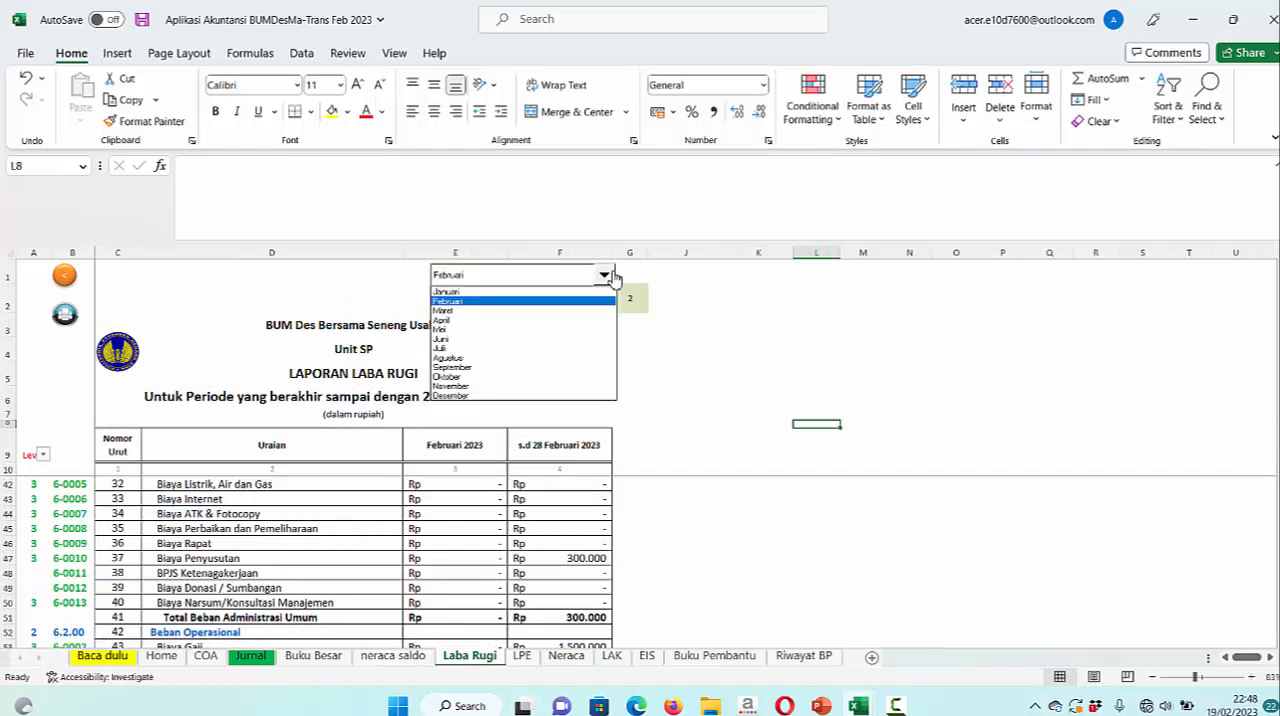
pyautogui.click(476, 292)
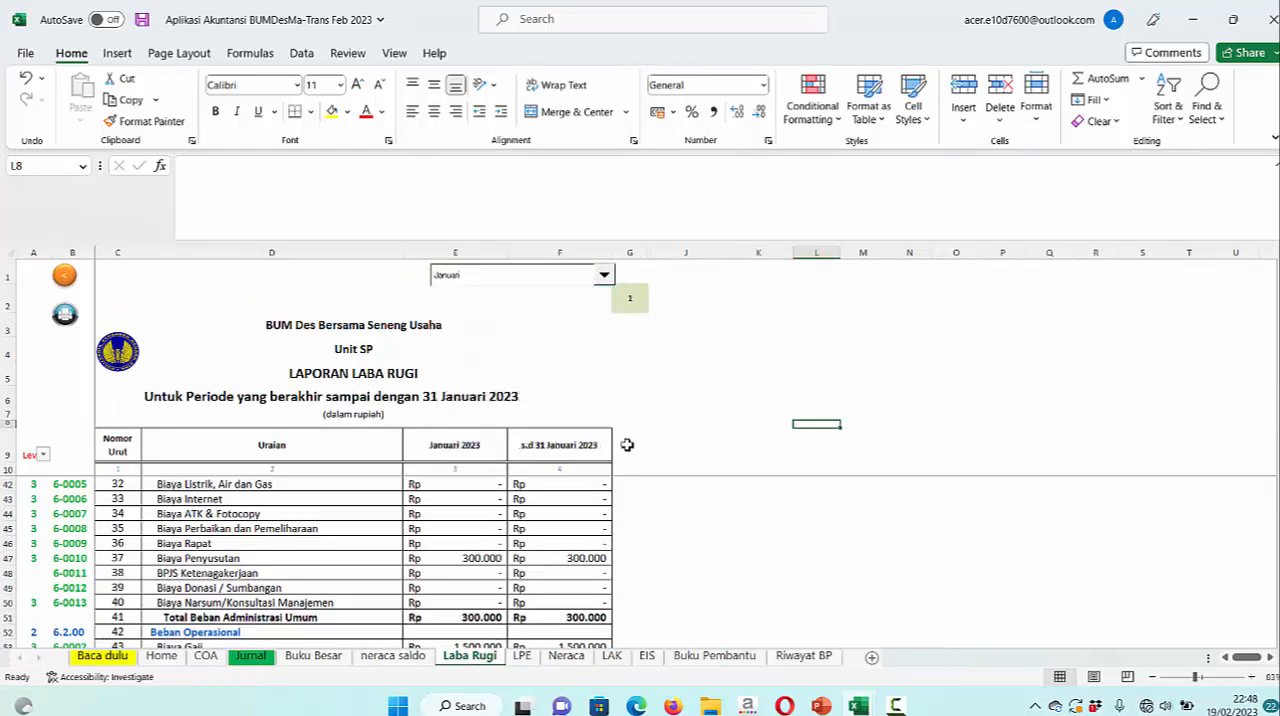
pyautogui.scroll(4, 627, 445)
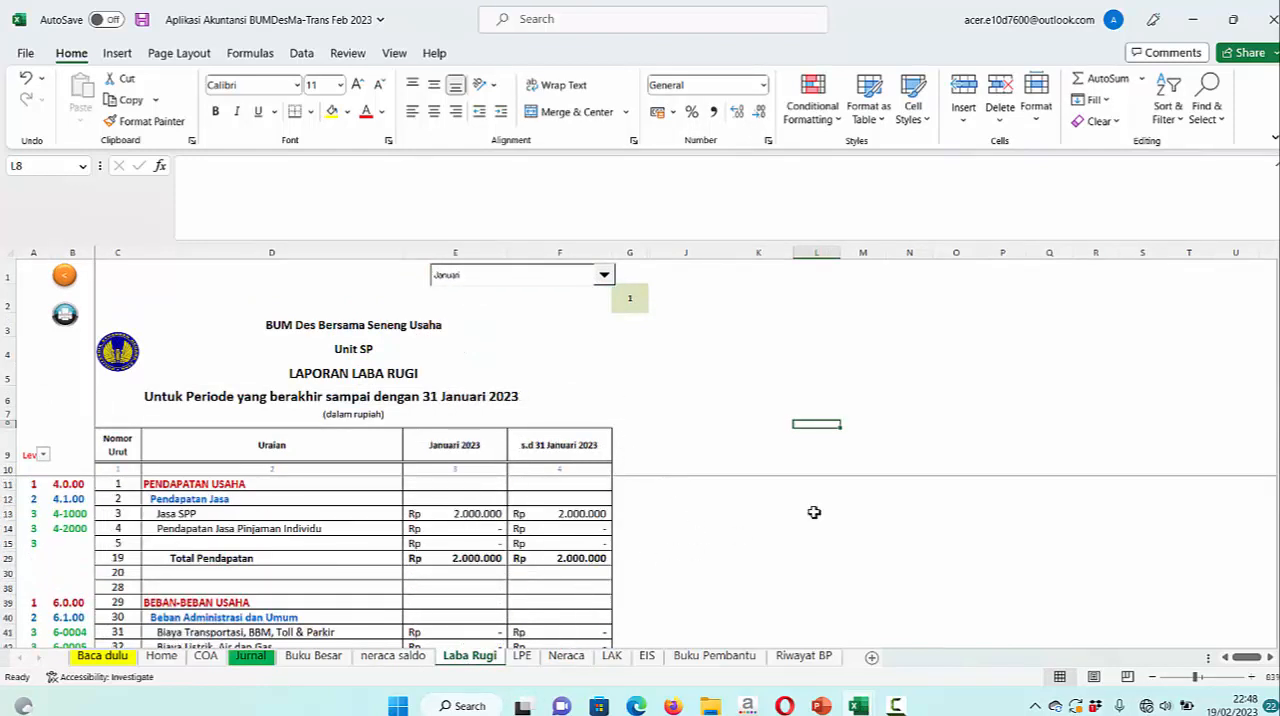
pyautogui.scroll(-3, 730, 513)
pyautogui.scroll(3, 692, 512)
# Check the period heading, assets, liabilities and equity lines of the January Neraca
pyautogui.click(568, 656)
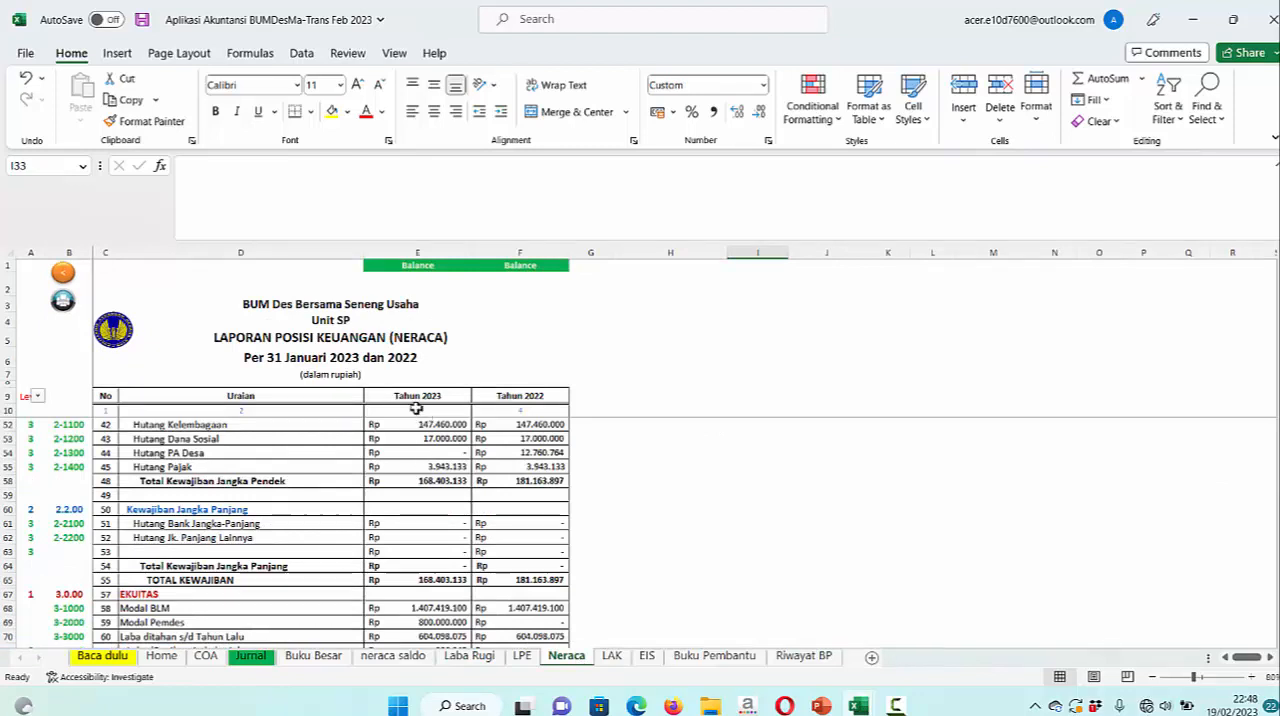
pyautogui.click(298, 363)
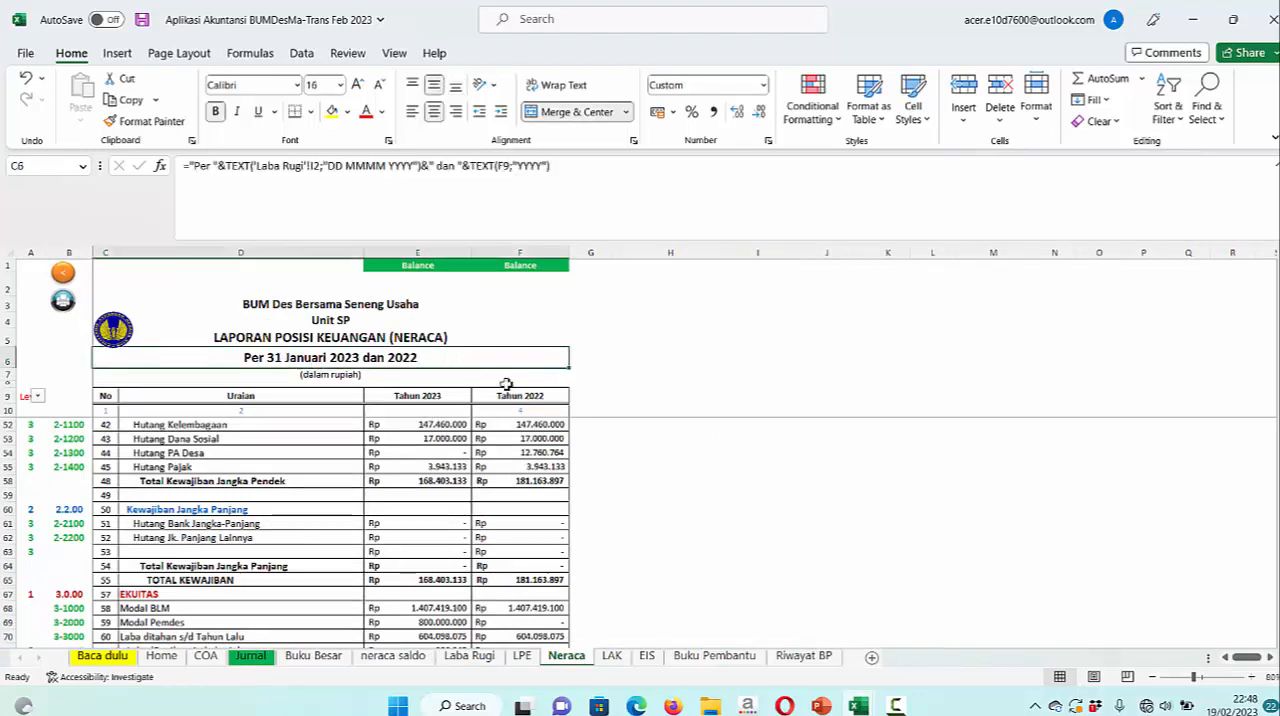
pyautogui.scroll(-1, 760, 446)
pyautogui.scroll(6, 758, 445)
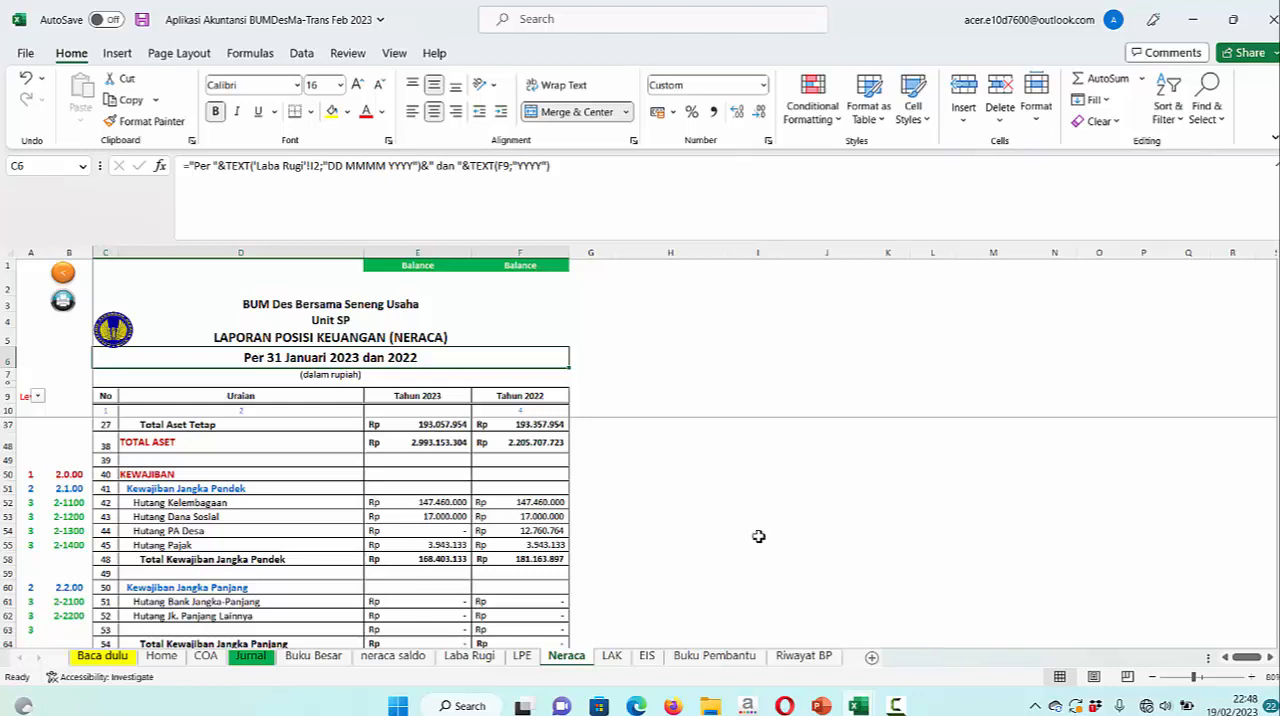
pyautogui.scroll(-5, 760, 525)
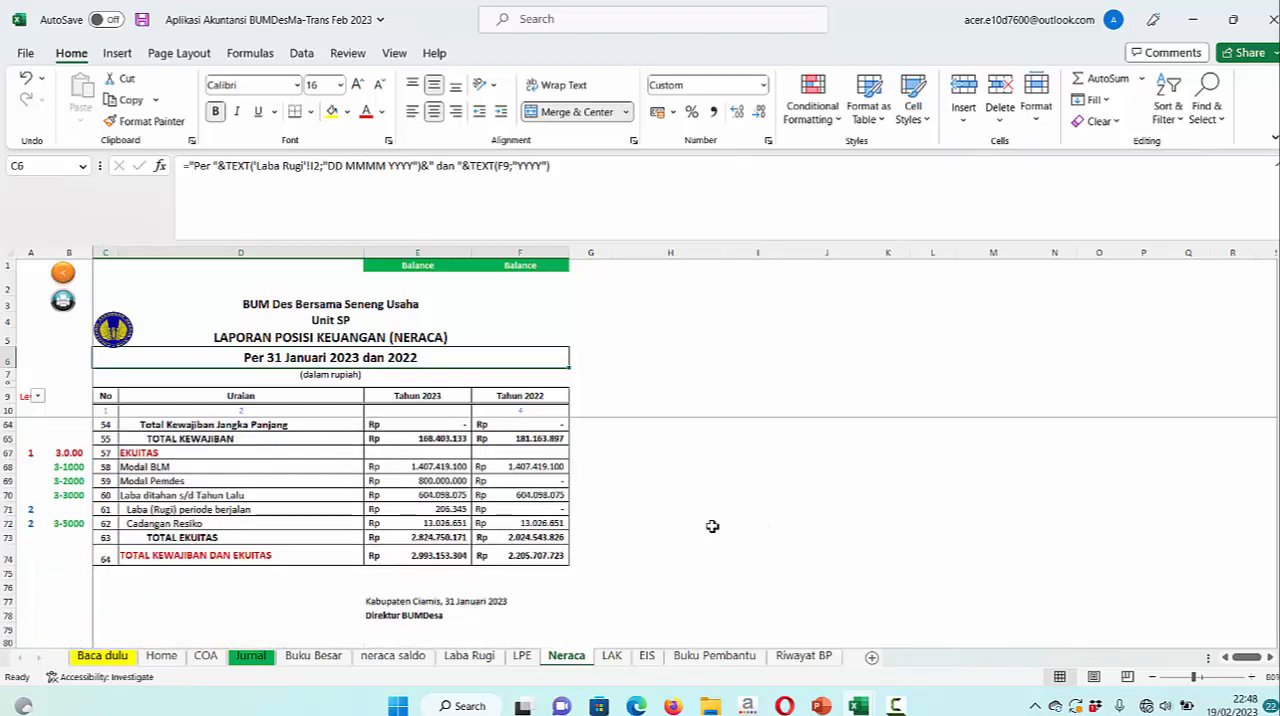
# Highlight the 2023 Laba ditahan and Cadangan Resiko amounts in yellow to compare them with 2022, and undo the fill
pyautogui.click(450, 497)
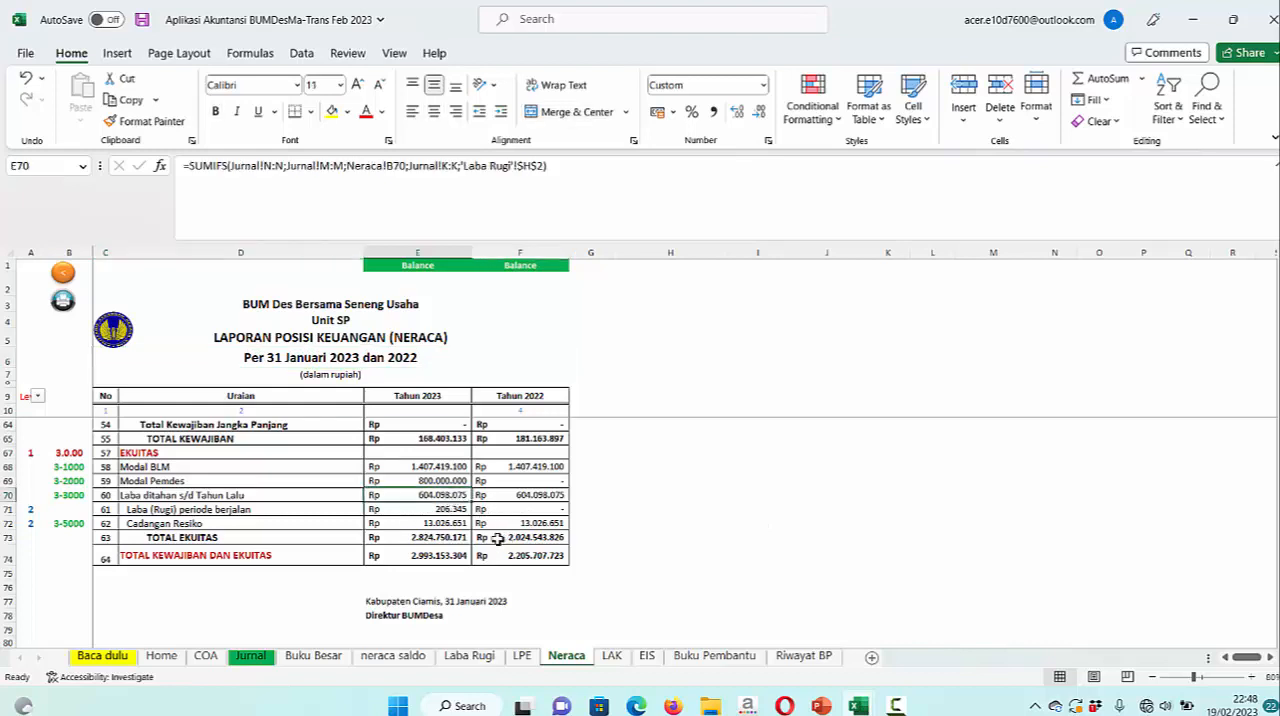
pyautogui.keyDown('ctrl'); pyautogui.click(447, 523); pyautogui.keyUp('ctrl')
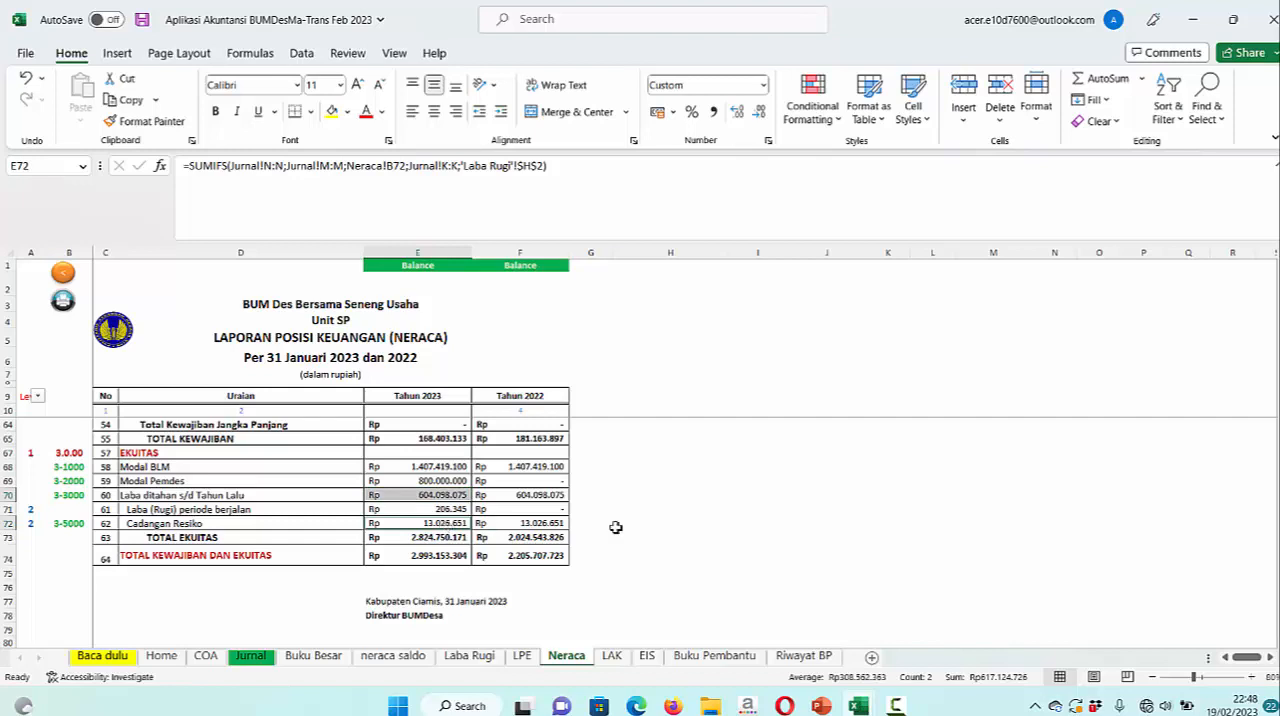
pyautogui.click(333, 112)
pyautogui.click(556, 496)
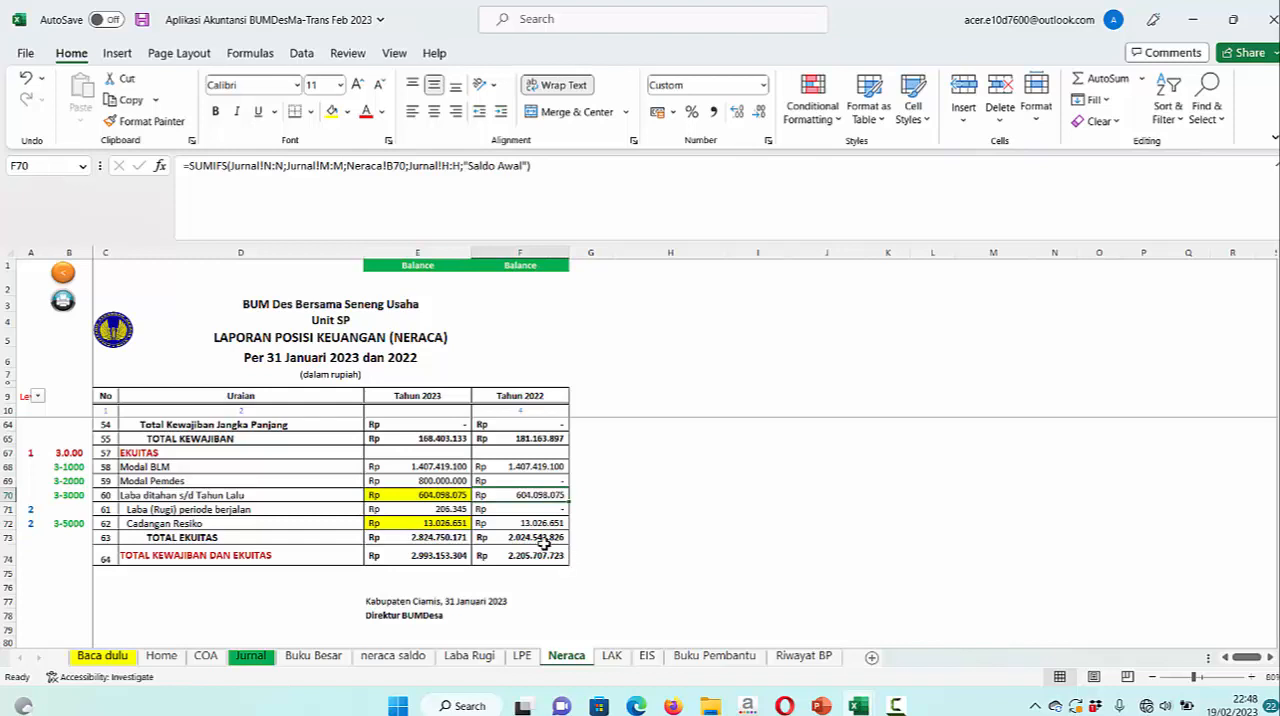
pyautogui.keyDown('shift'); pyautogui.click(544, 523); pyautogui.keyUp('shift')
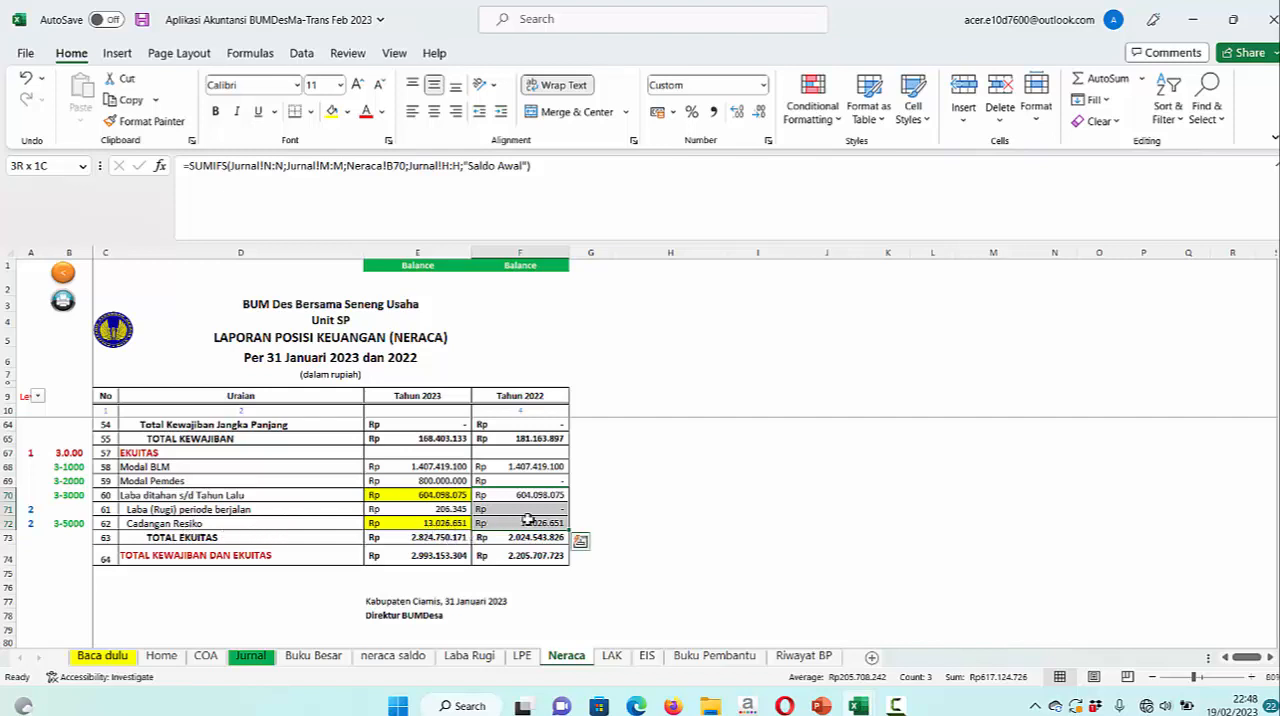
pyautogui.hotkey('ctrl', 'z')
pyautogui.click(737, 497)
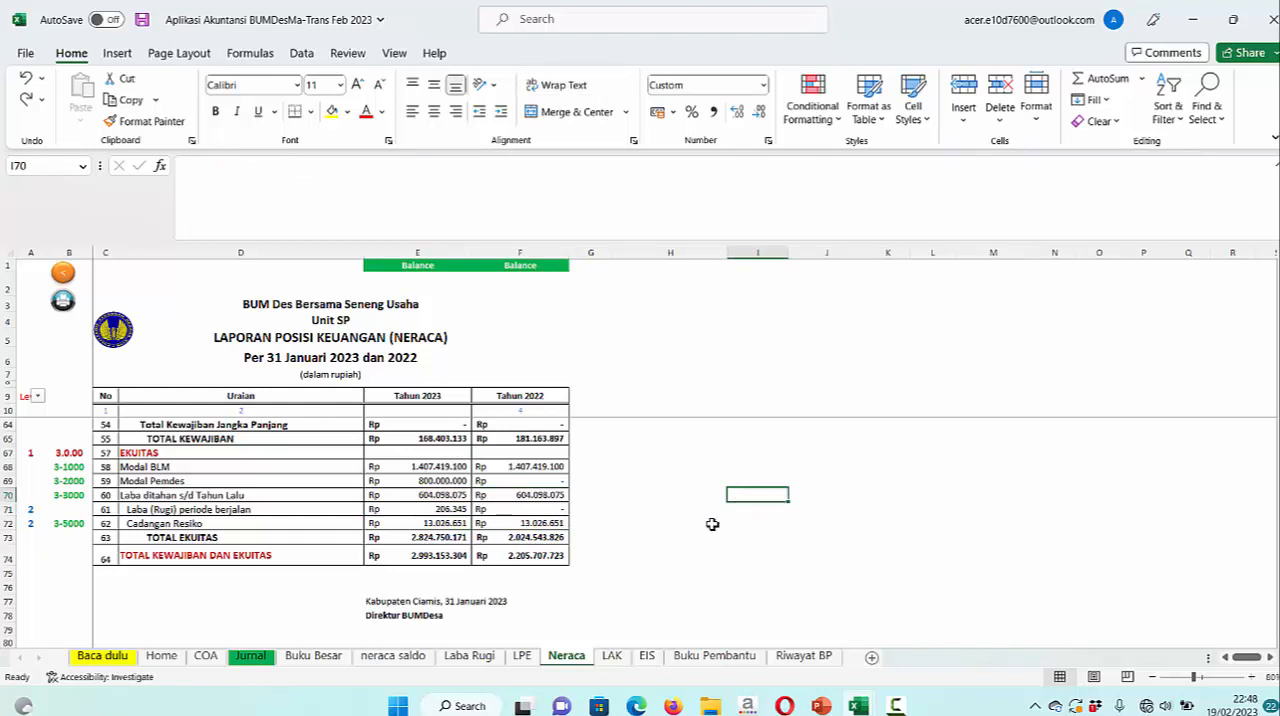
# Show the 1-1100 Kas ledger in Buku Besar to check its January entries
pyautogui.click(325, 659)
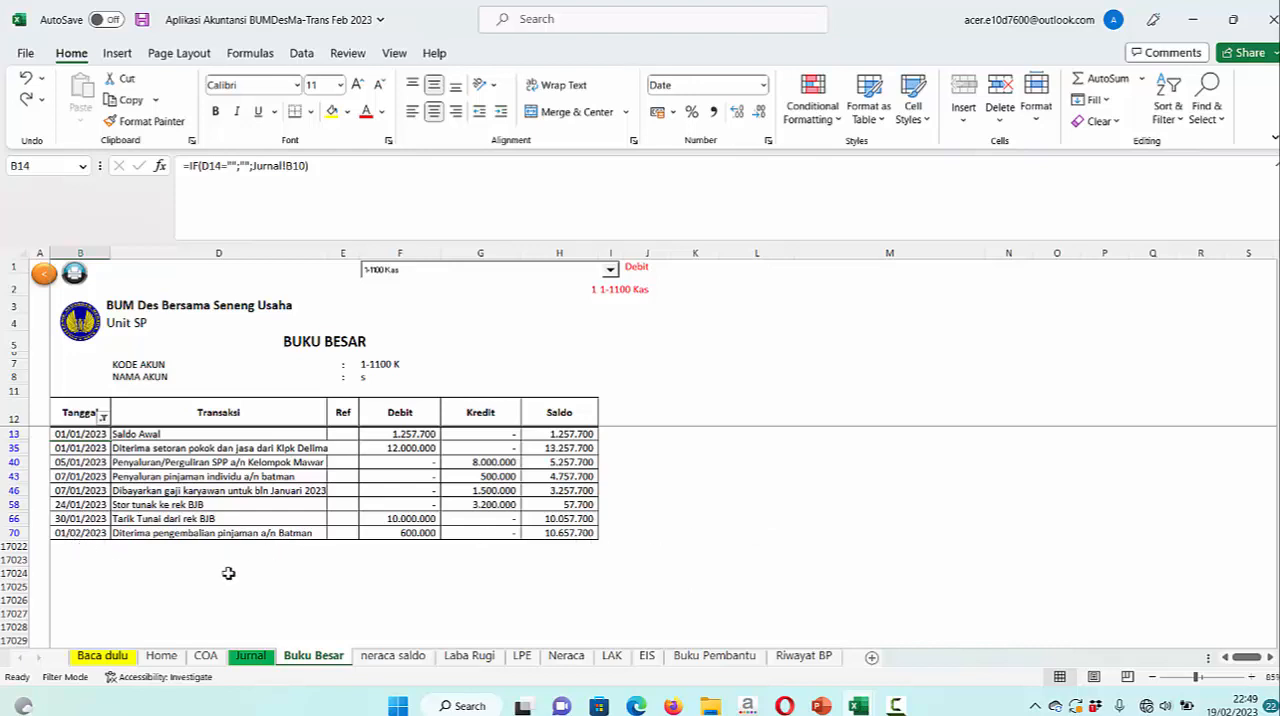
pyautogui.click(609, 271)
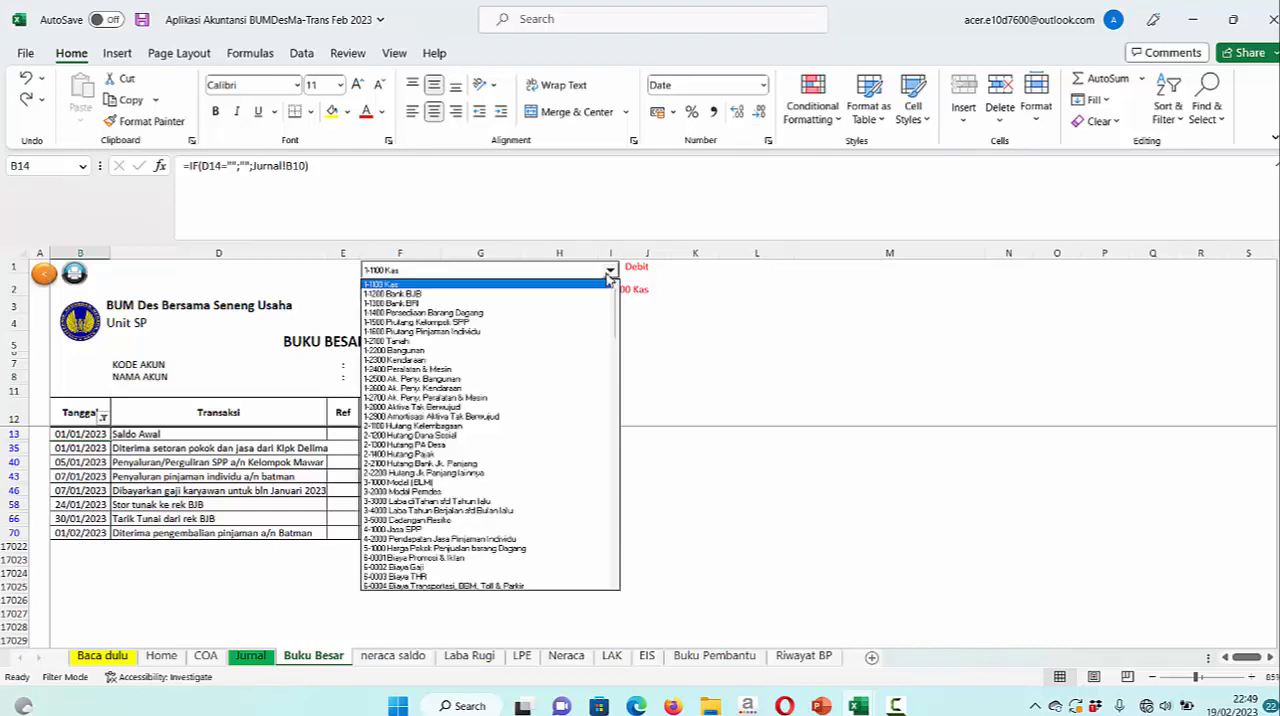
pyautogui.click(506, 286)
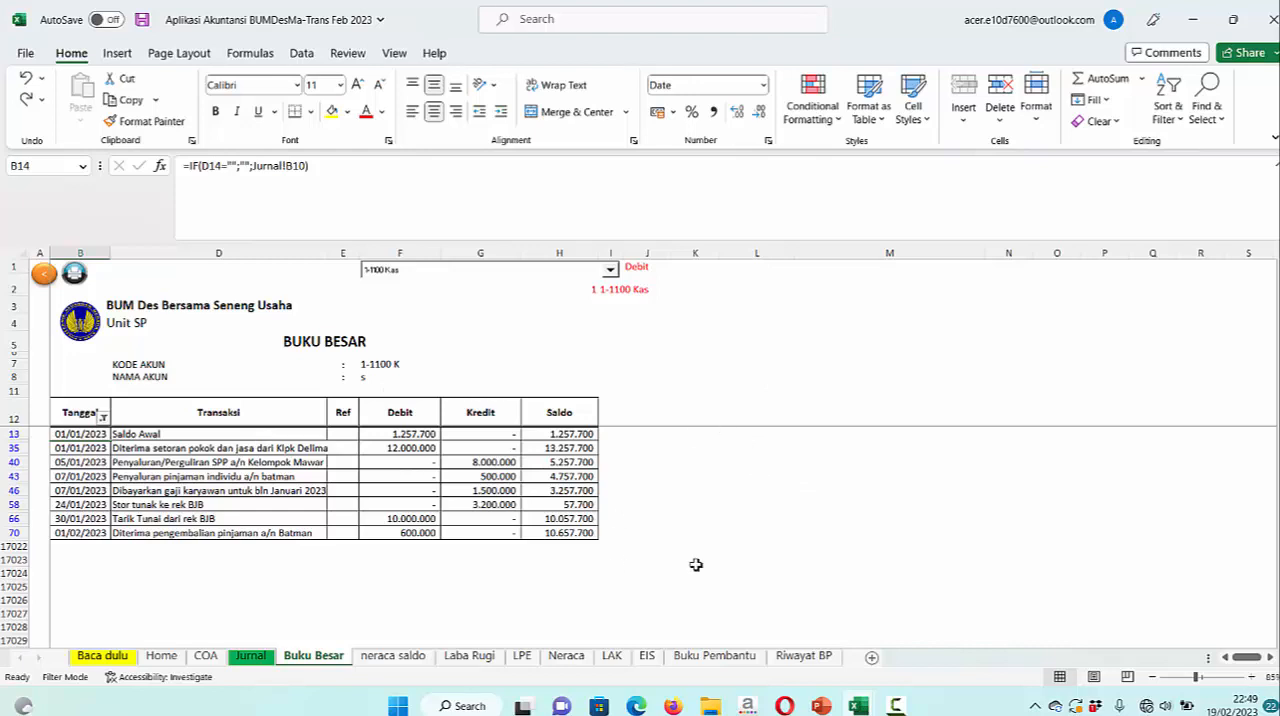
# Compare the last Kas ledger entry with the February and January transaction slides in PowerPoint, and return to the Excel accounting workbook
pyautogui.click(94, 560)
pyautogui.click(105, 533)
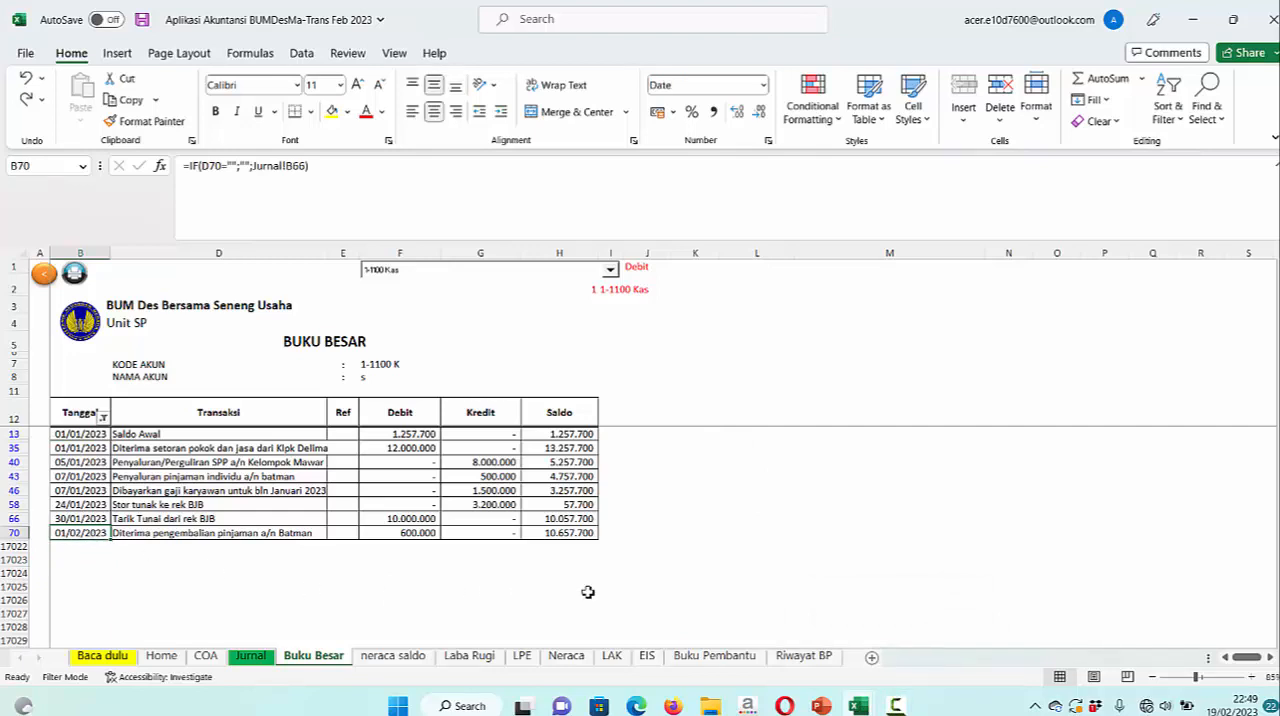
pyautogui.click(821, 706)
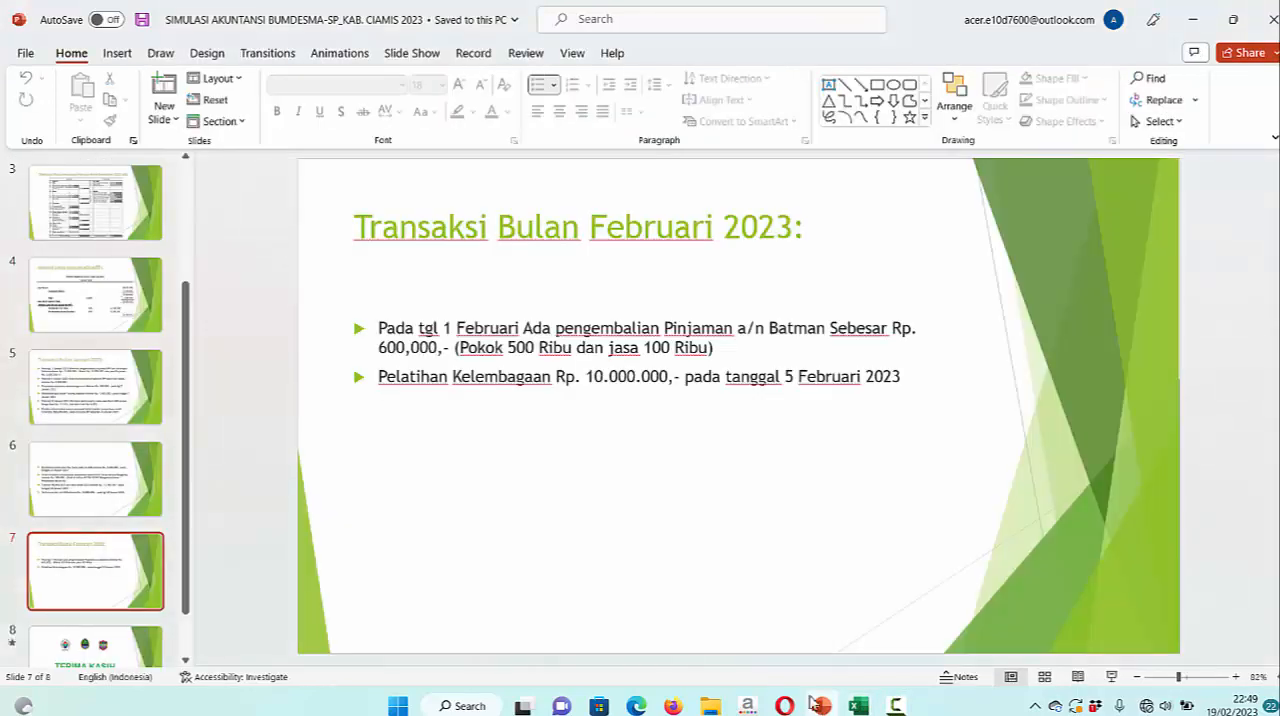
pyautogui.click(100, 503)
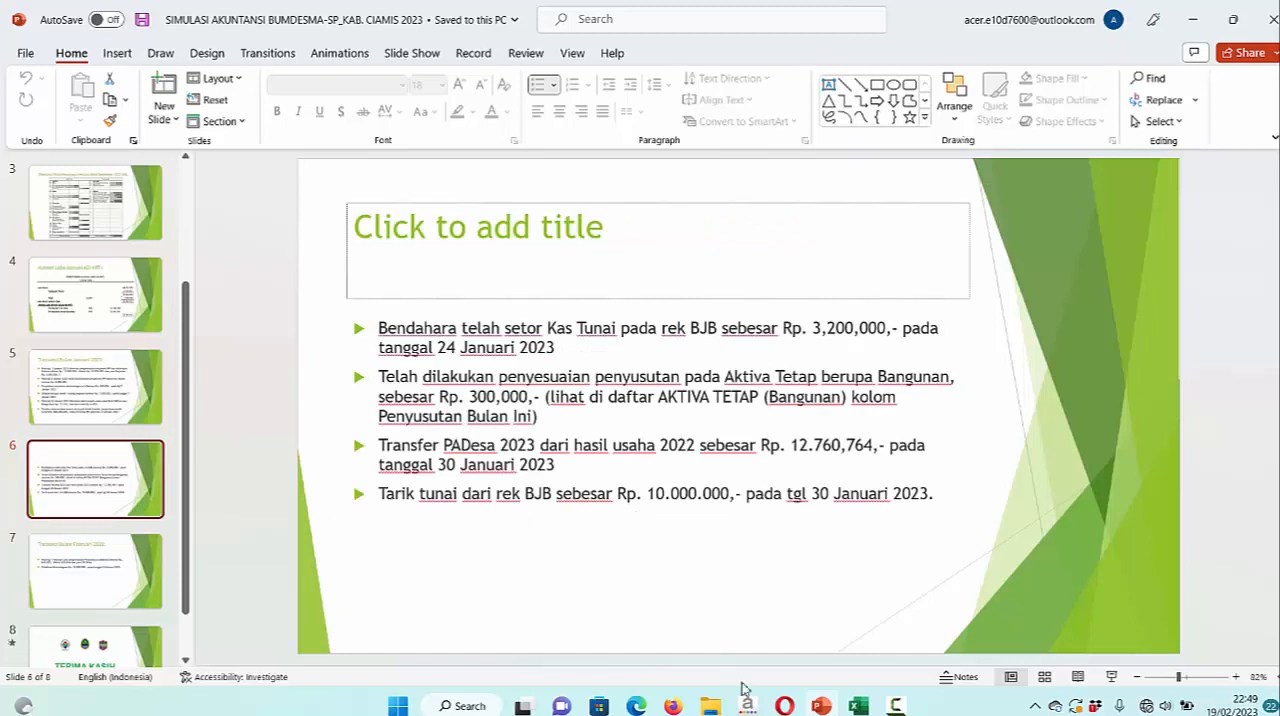
pyautogui.click(858, 706)
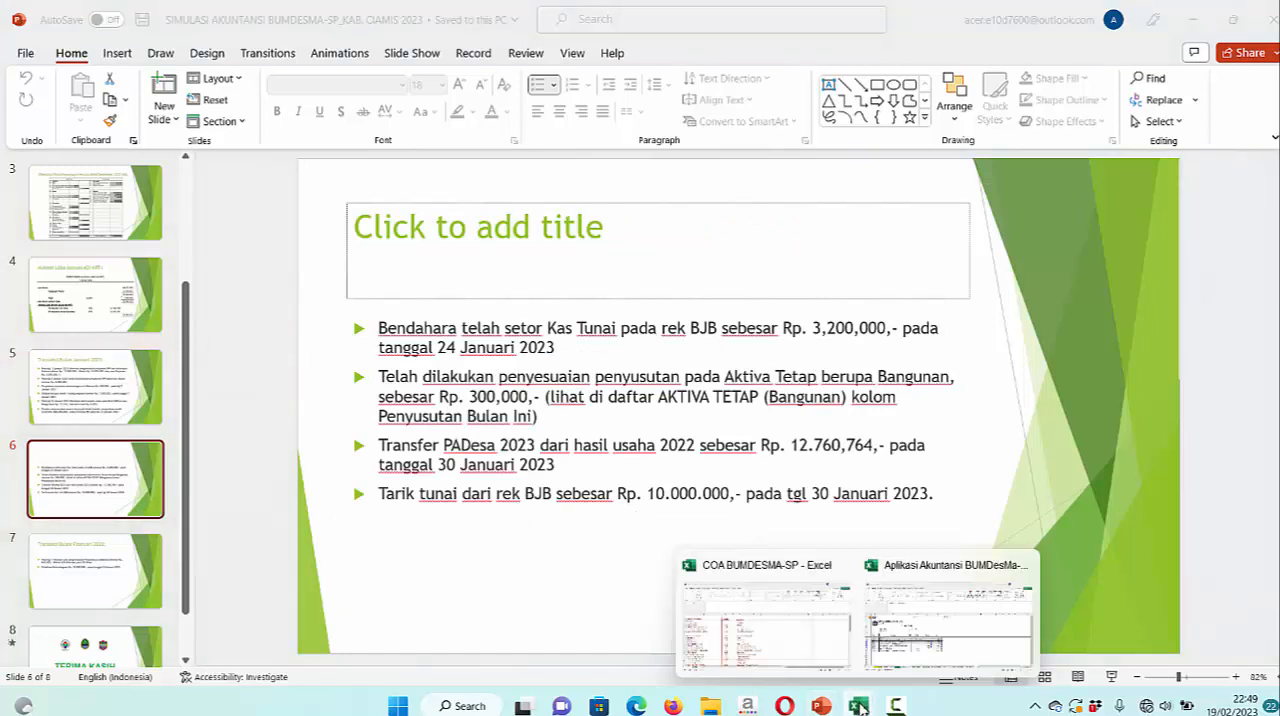
pyautogui.click(932, 648)
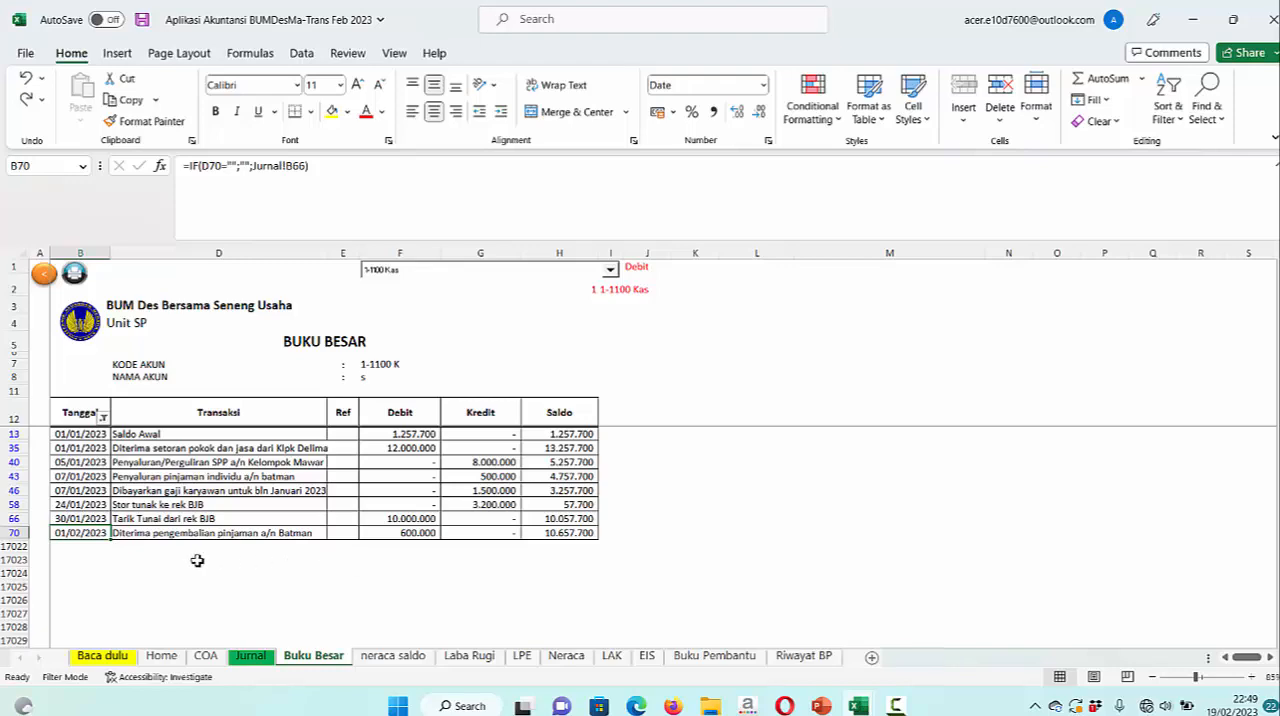
# Look through the January and February entries in the Jurnal sheet and return to Buku Besar
pyautogui.click(250, 656)
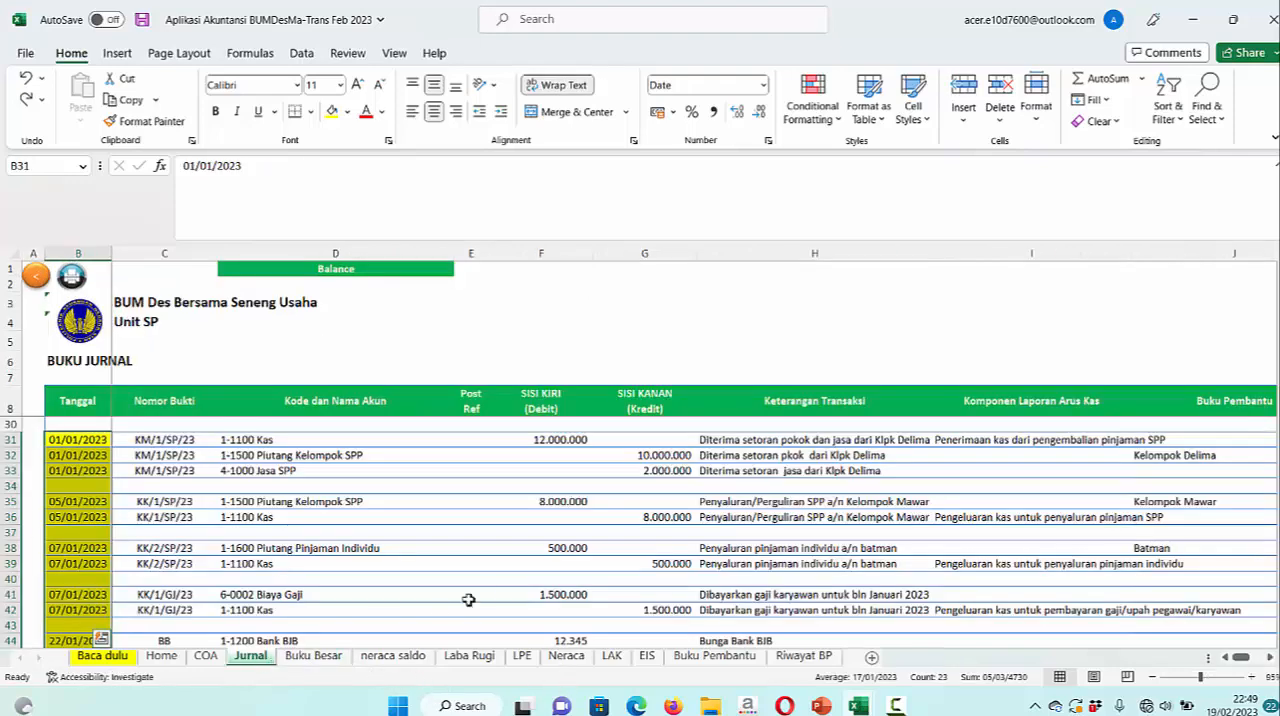
pyautogui.scroll(-3, 469, 592)
pyautogui.scroll(-8, 469, 592)
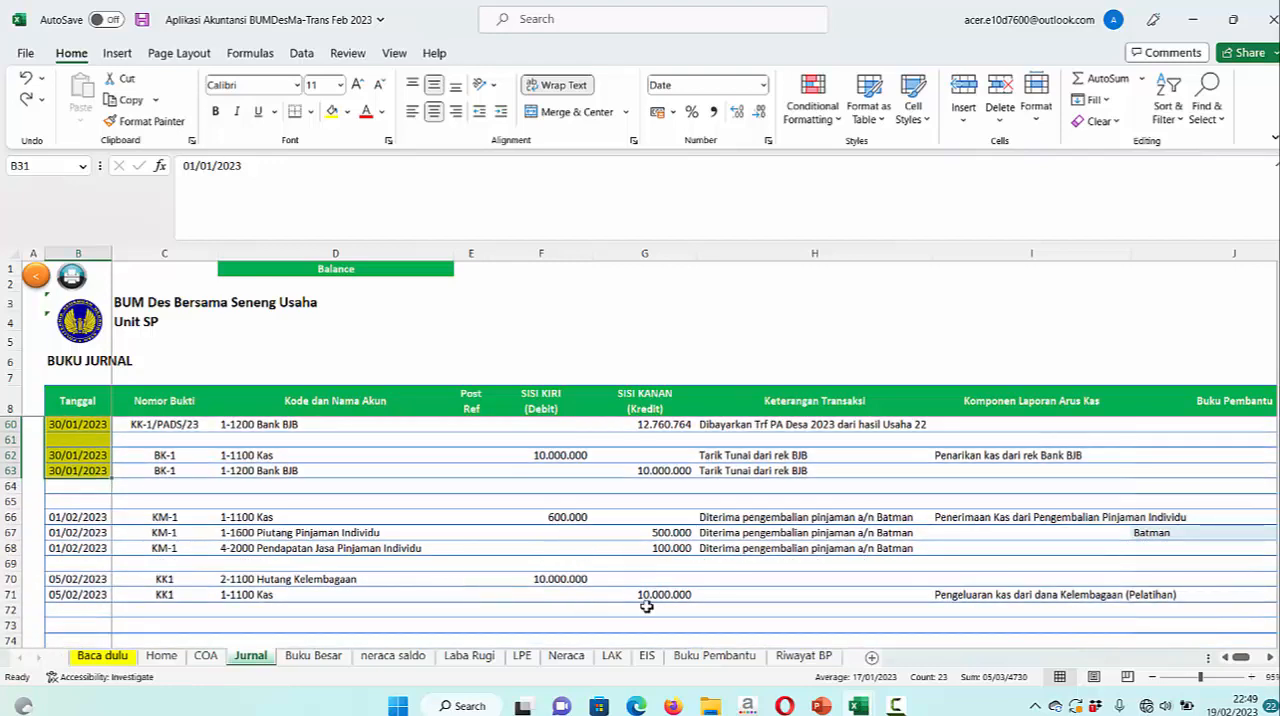
pyautogui.click(313, 656)
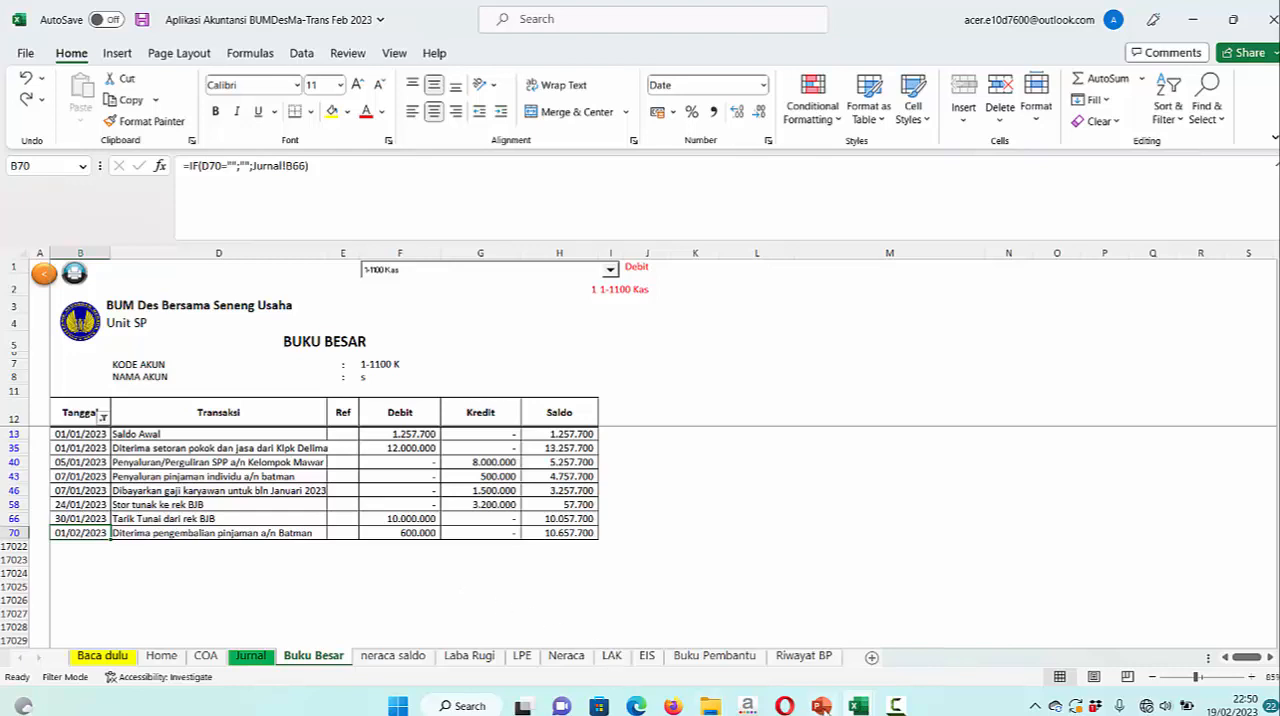
# Read the Transaksi Bulan Februari 2023 slide in PowerPoint and switch back to the Excel accounting workbook
pyautogui.click(821, 706)
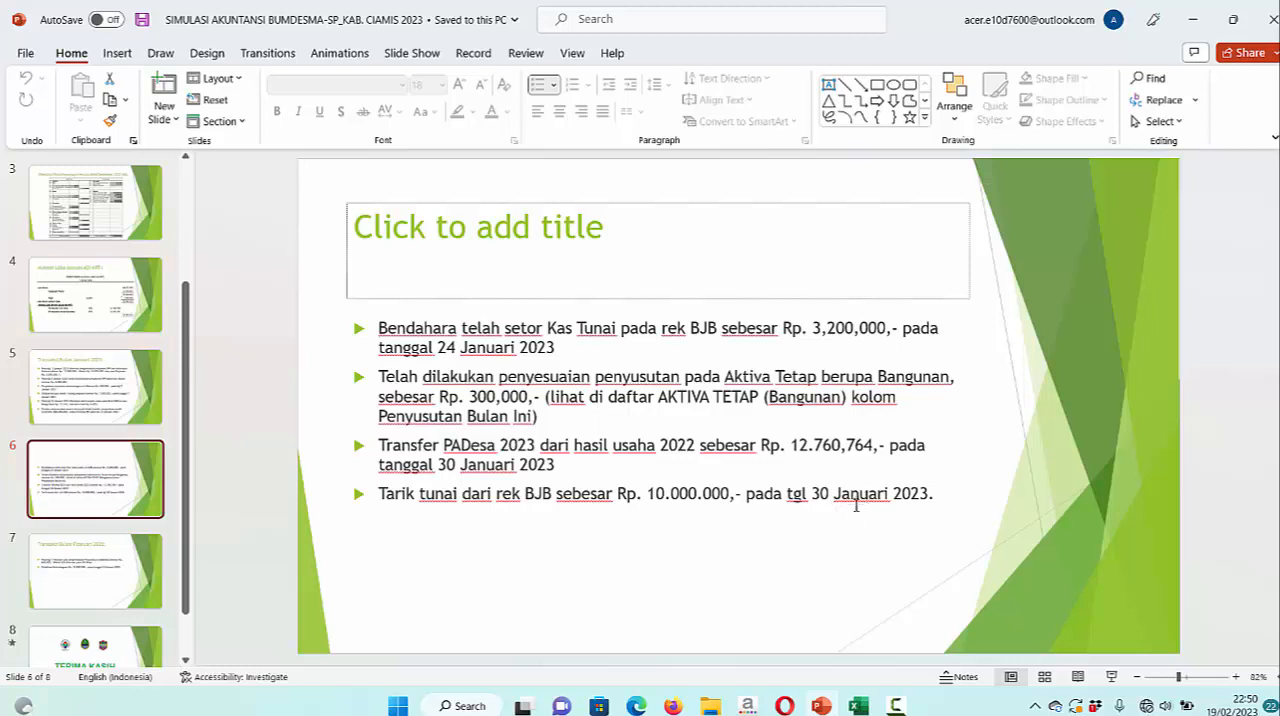
pyautogui.scroll(-1, 822, 532)
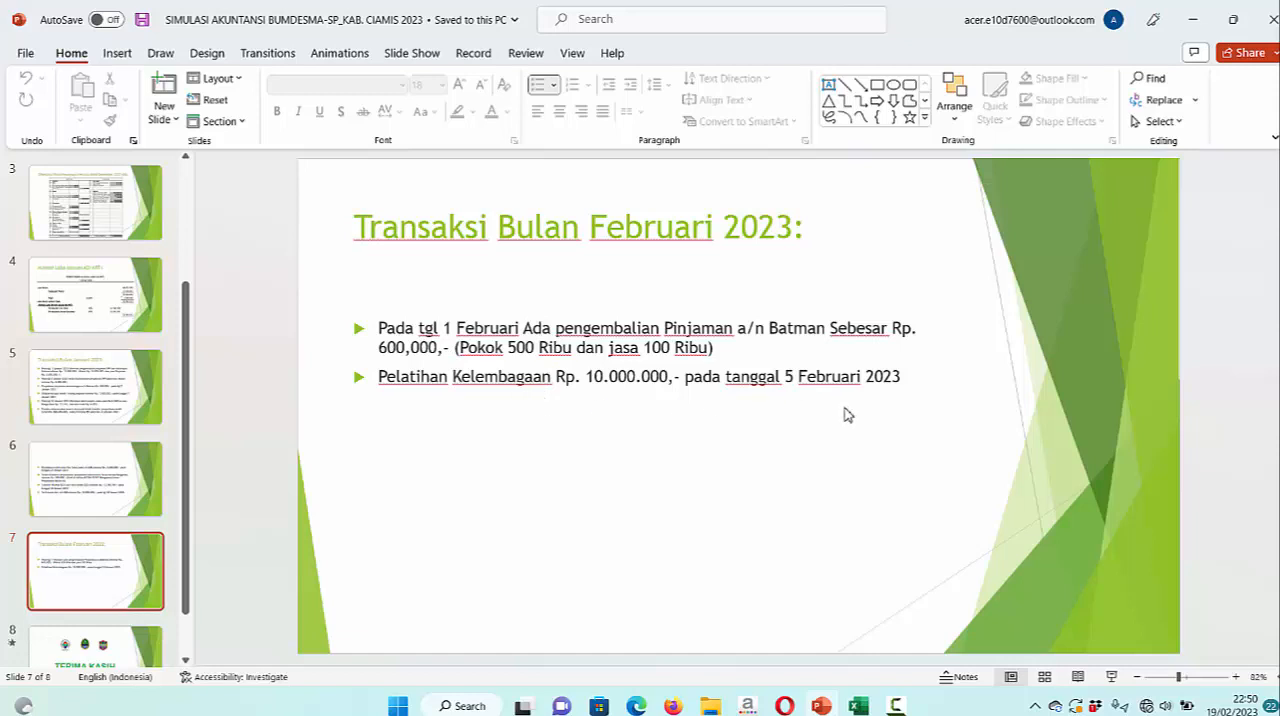
pyautogui.click(858, 706)
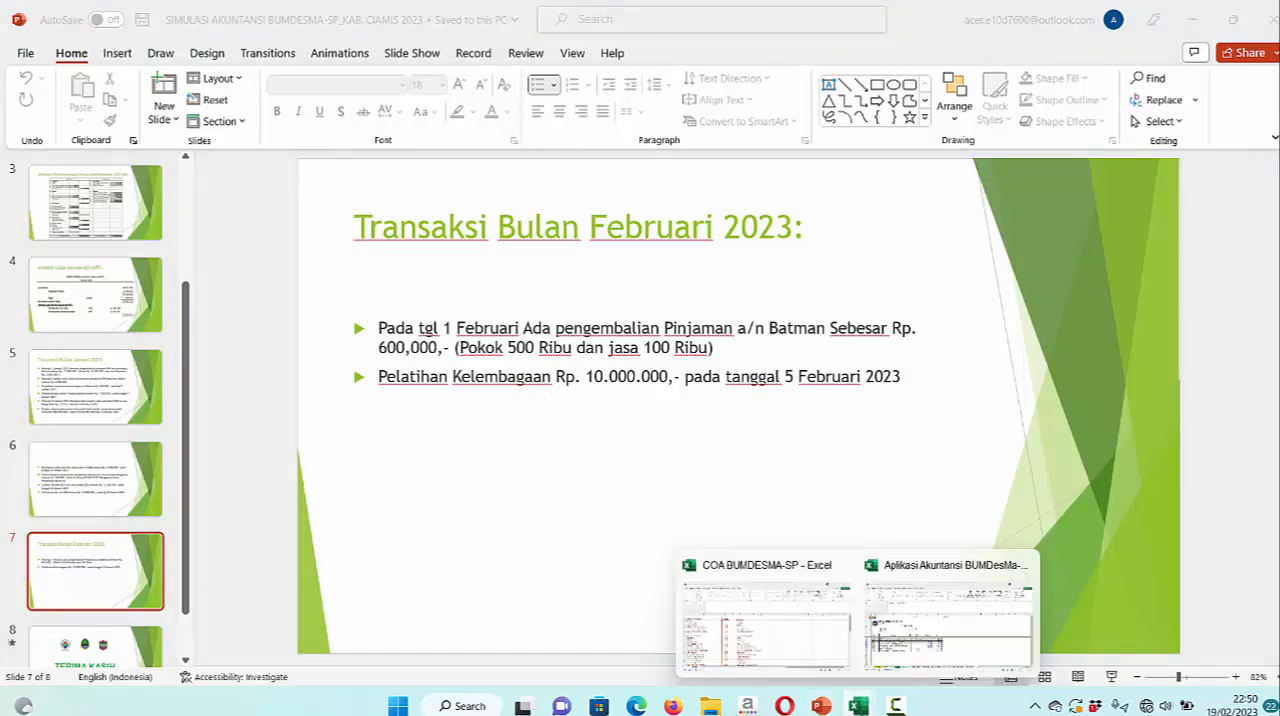
pyautogui.click(922, 630)
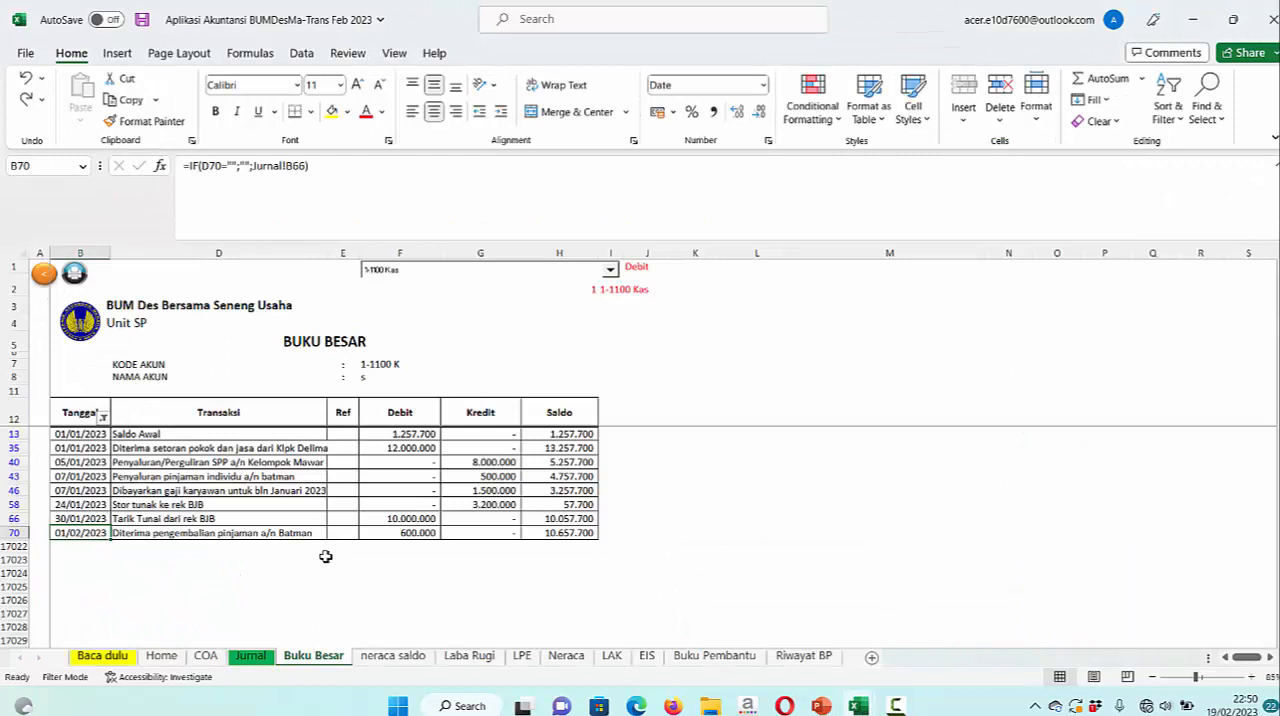
# Examine the 01/02/2023 and 05/02/2023 transactions in the Jurnal sheet
pyautogui.click(609, 272)
pyautogui.click(610, 272)
pyautogui.click(262, 658)
pyautogui.scroll(-1, 753, 563)
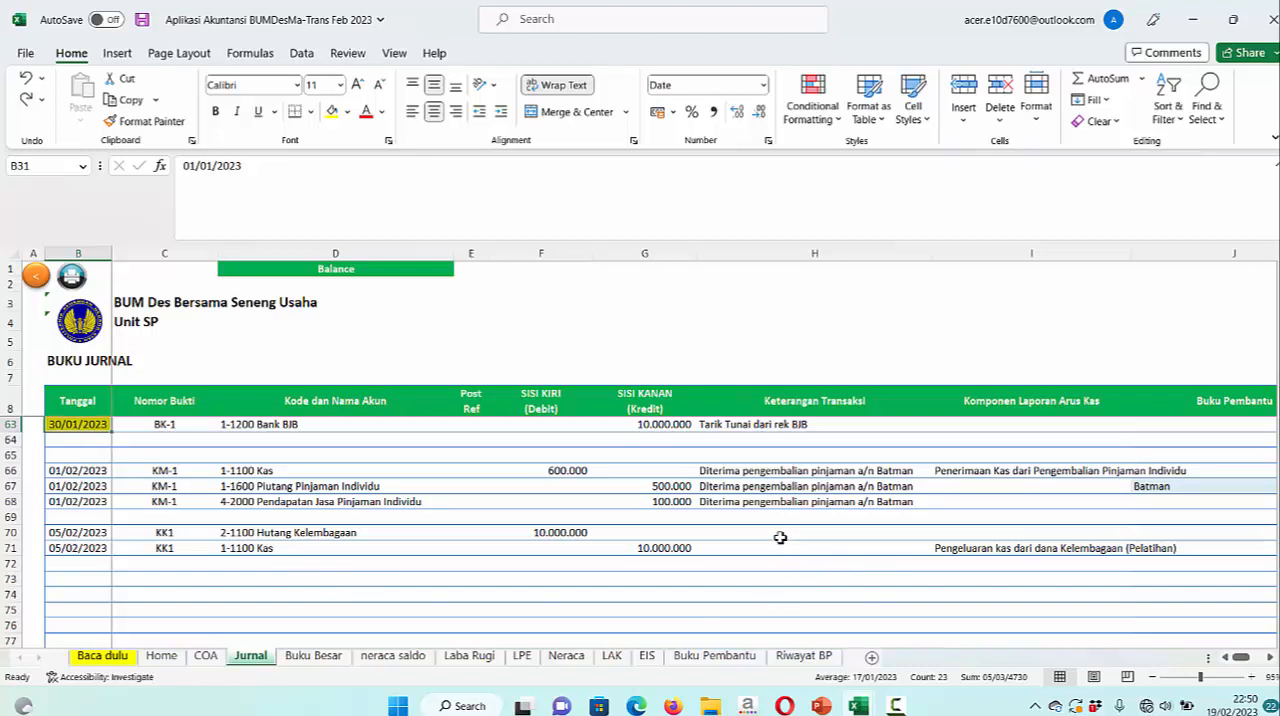
# Check the asset and liability lines of the January Neraca before changing the report period
pyautogui.click(566, 655)
pyautogui.scroll(12, 596, 579)
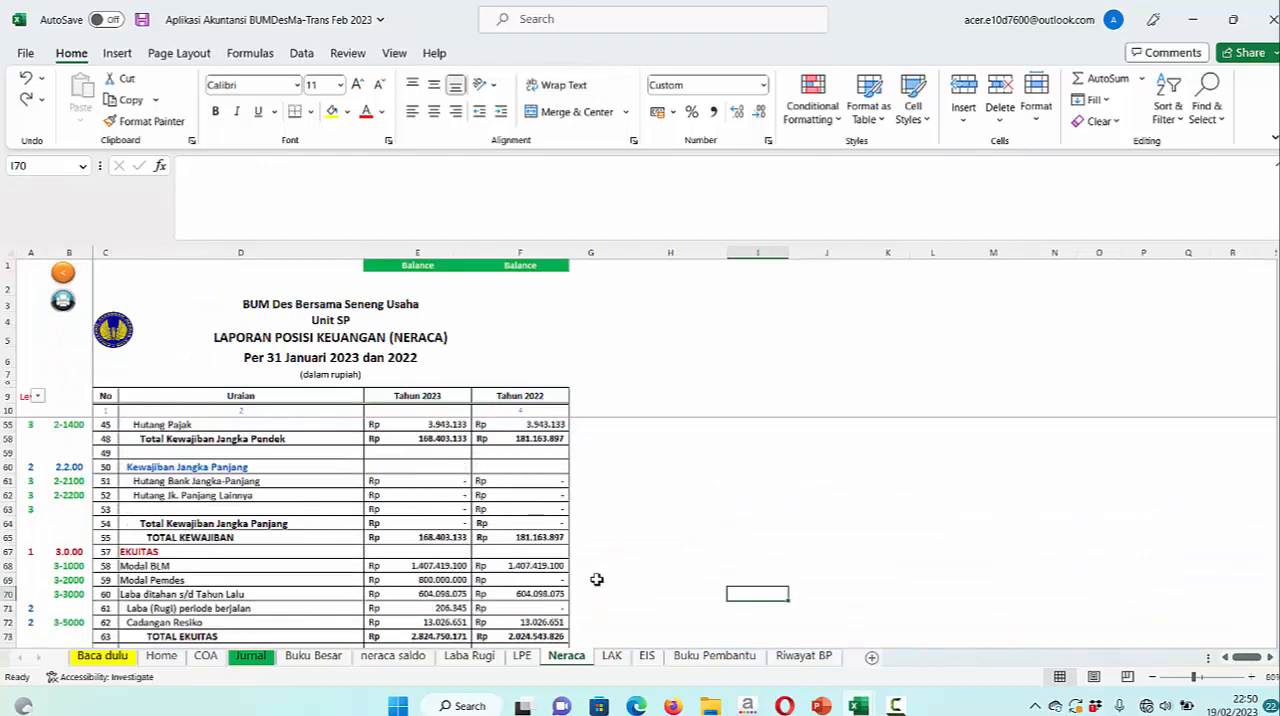
pyautogui.scroll(3, 596, 579)
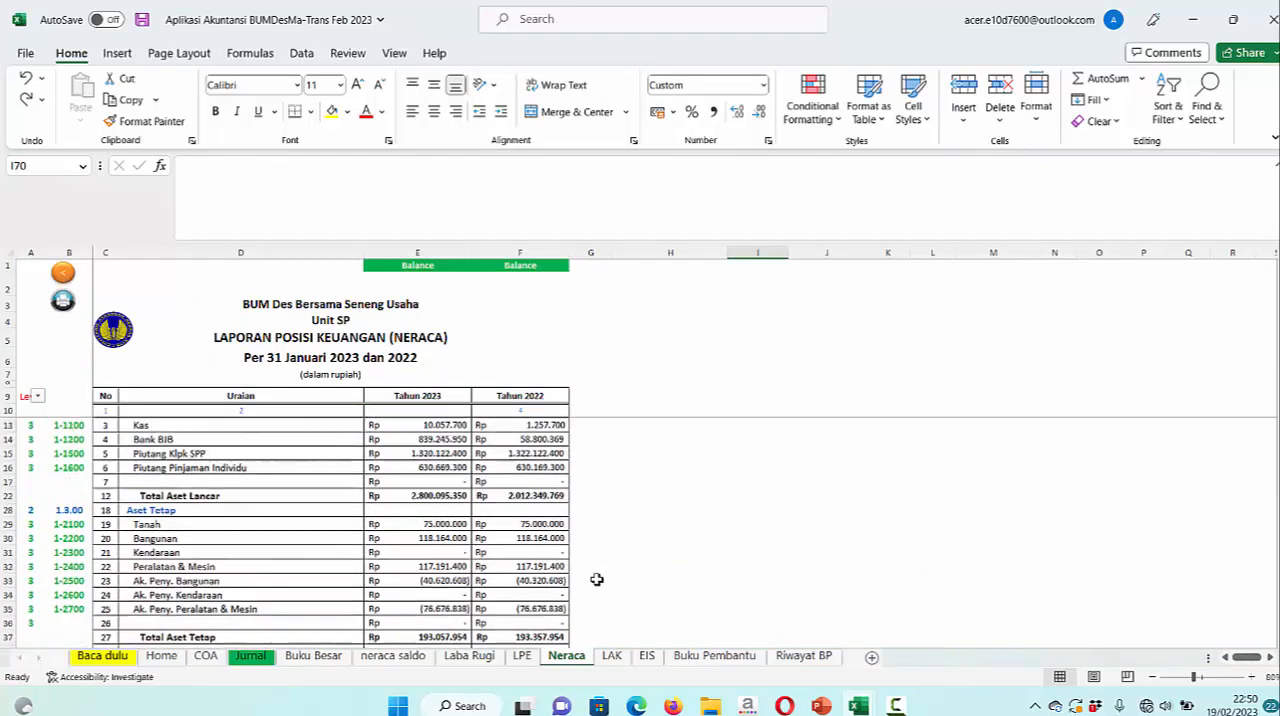
pyautogui.scroll(-6, 596, 579)
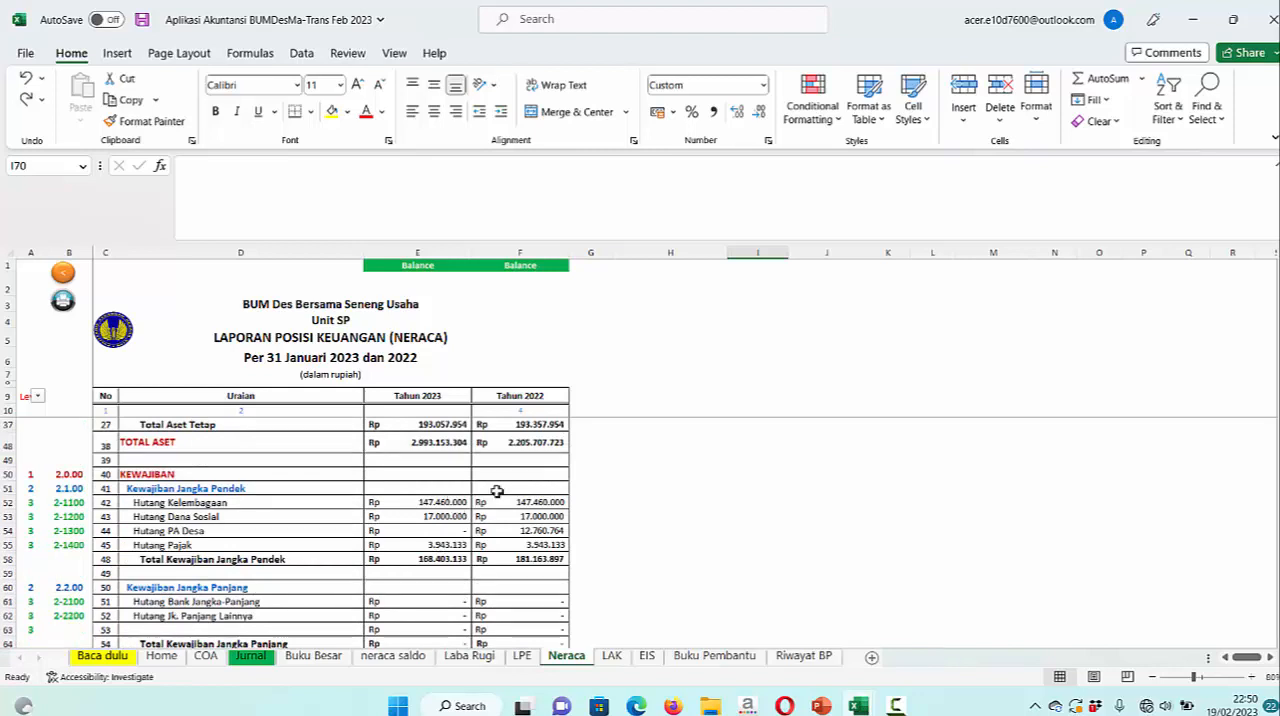
pyautogui.scroll(3, 650, 490)
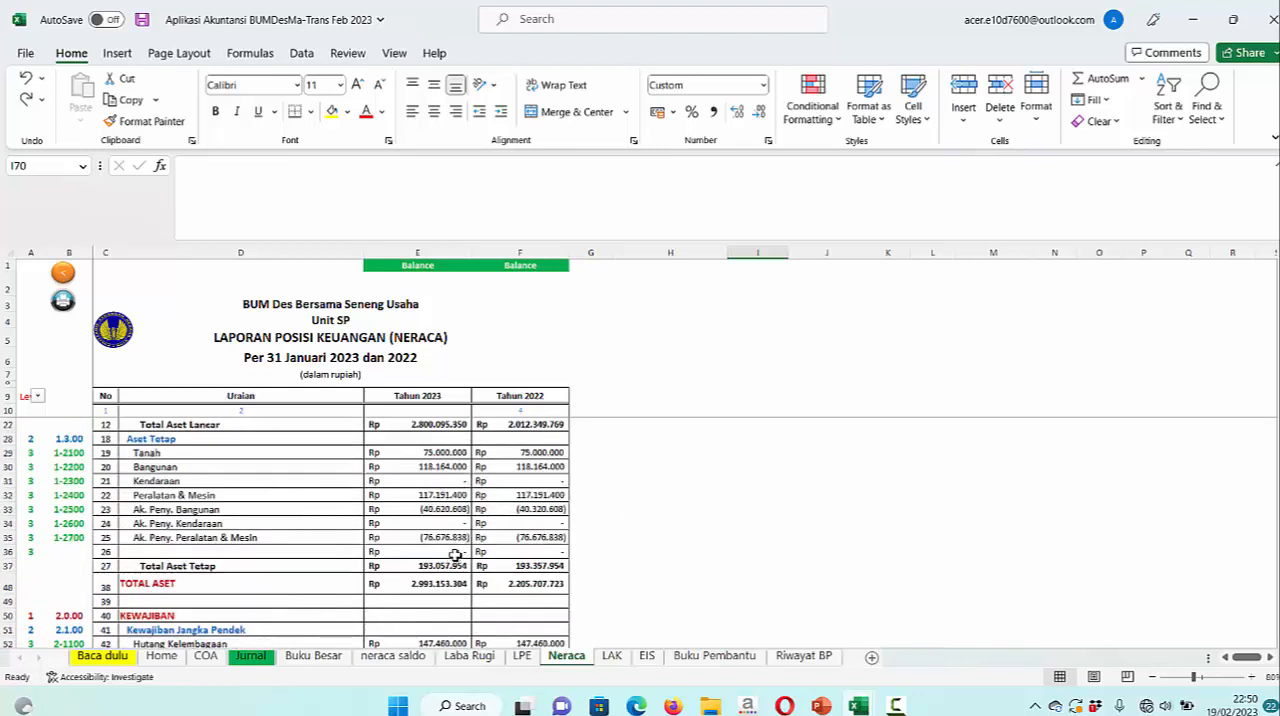
pyautogui.scroll(-3, 455, 555)
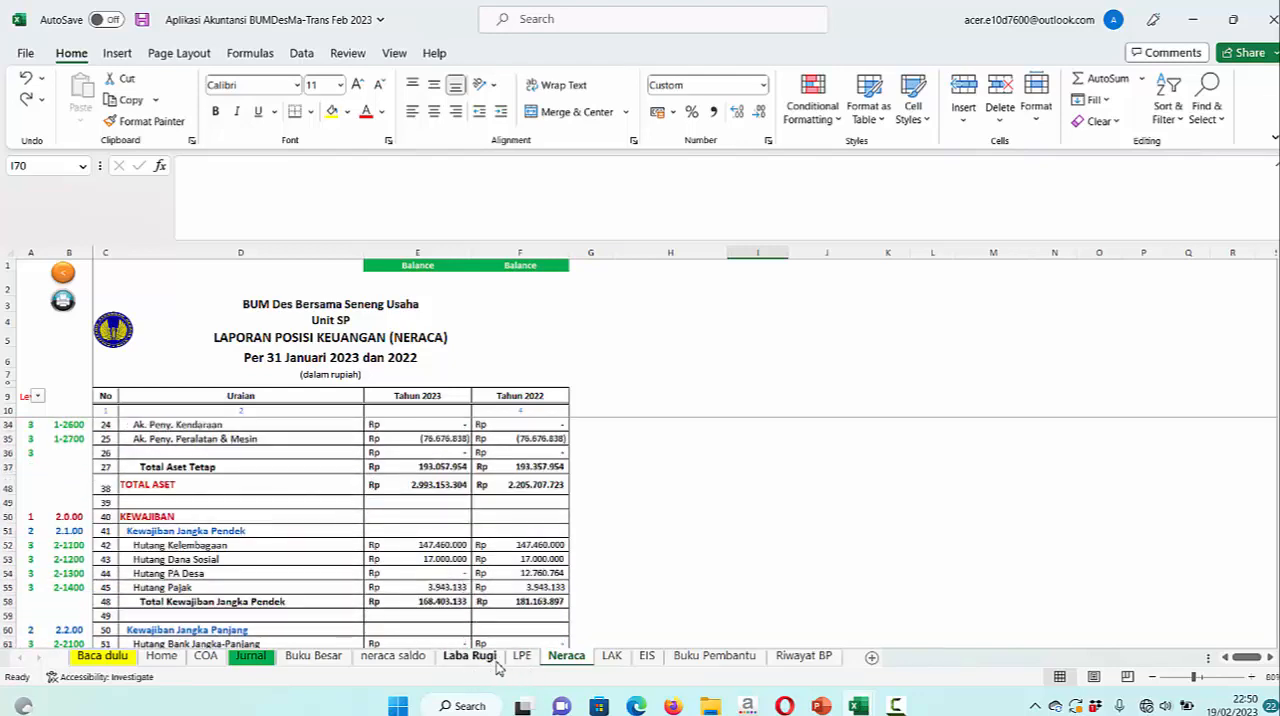
# Set the Laba Rugi report period to Februari and compare the 2023 and 2022 Hutang Kelembagaan amounts in the Neraca
pyautogui.click(494, 660)
pyautogui.click(603, 275)
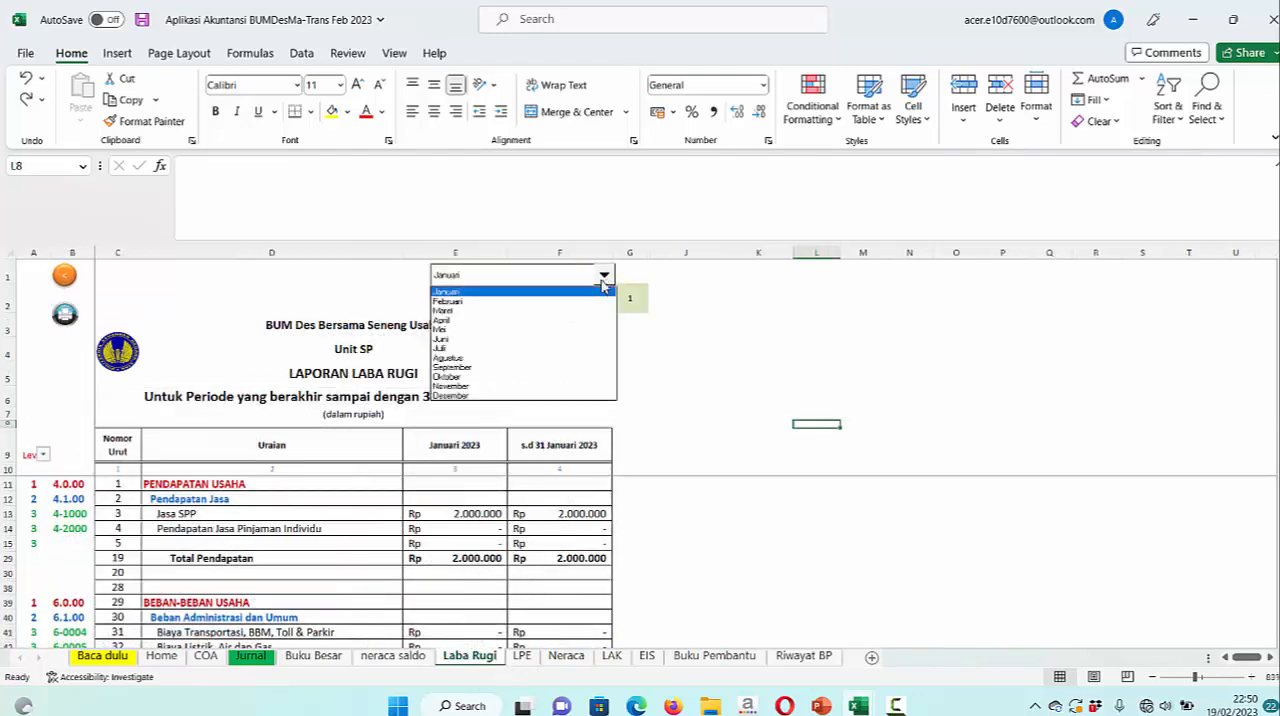
pyautogui.click(528, 302)
pyautogui.click(566, 656)
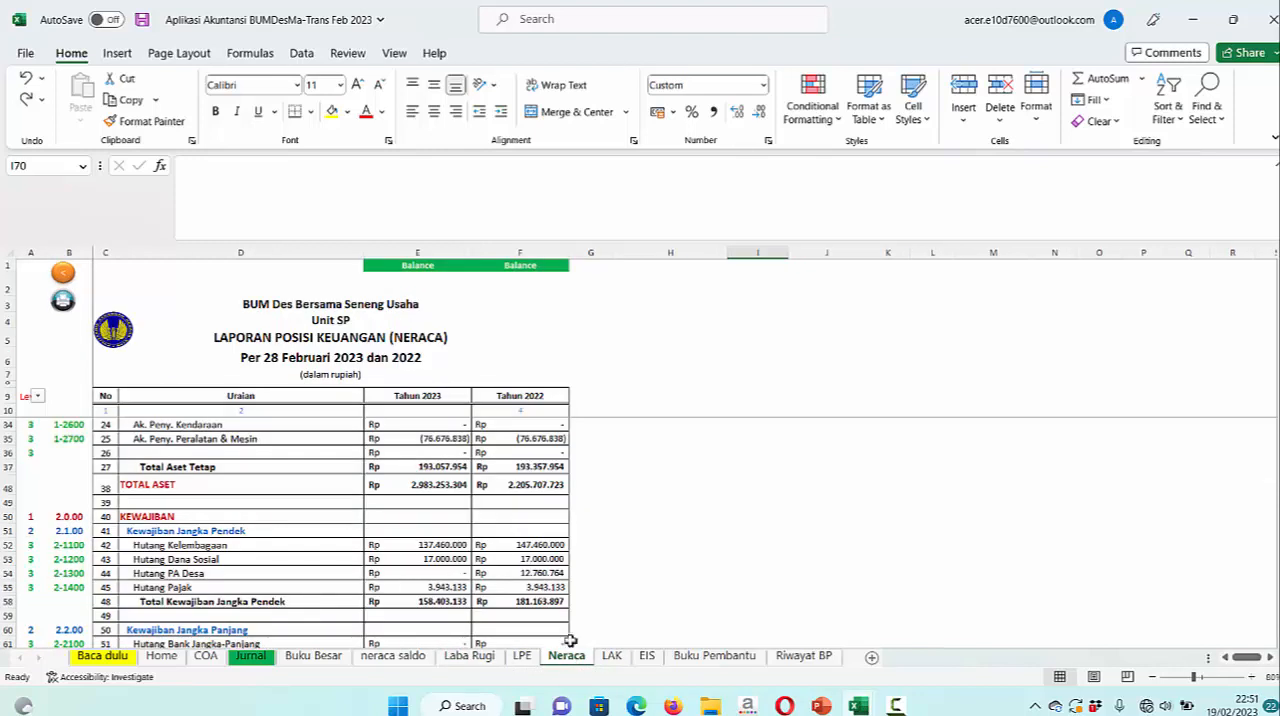
pyautogui.click(452, 545)
pyautogui.click(540, 545)
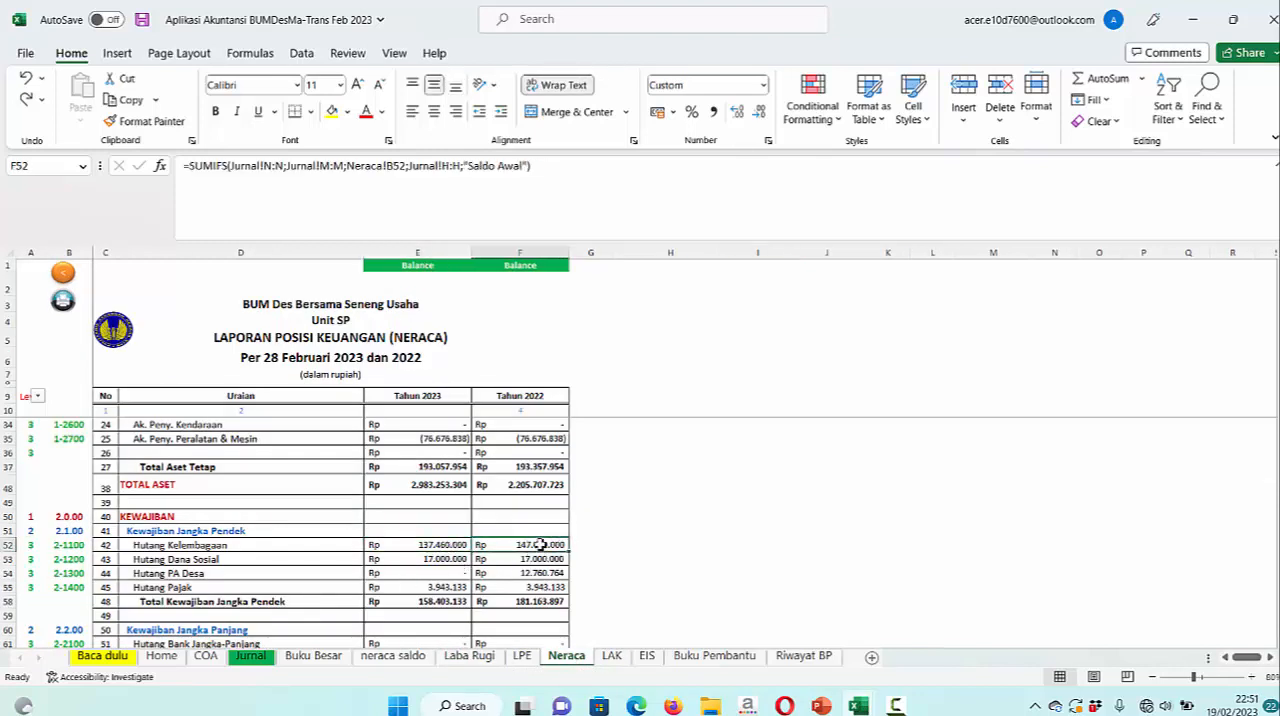
# Check the February Jurnal entries against the cash inflows, outflows and closing cash balance in the LAK report
pyautogui.click(250, 655)
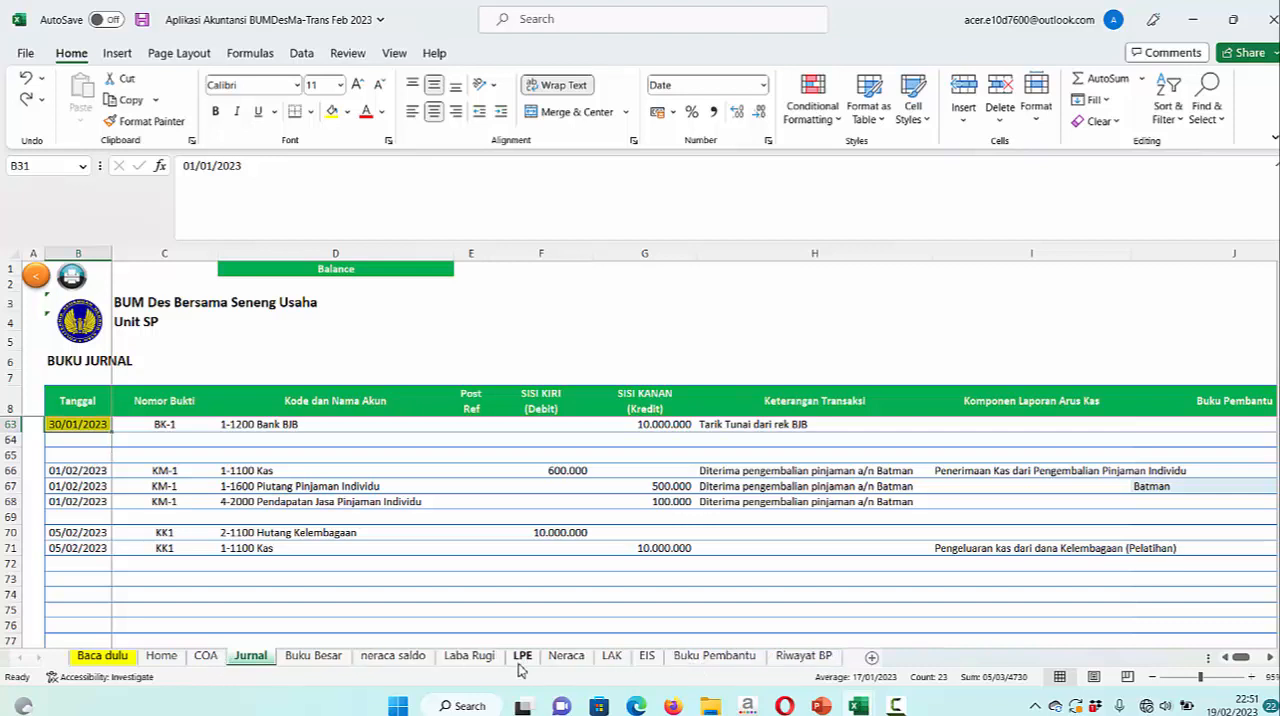
pyautogui.click(610, 656)
pyautogui.scroll(-5, 765, 575)
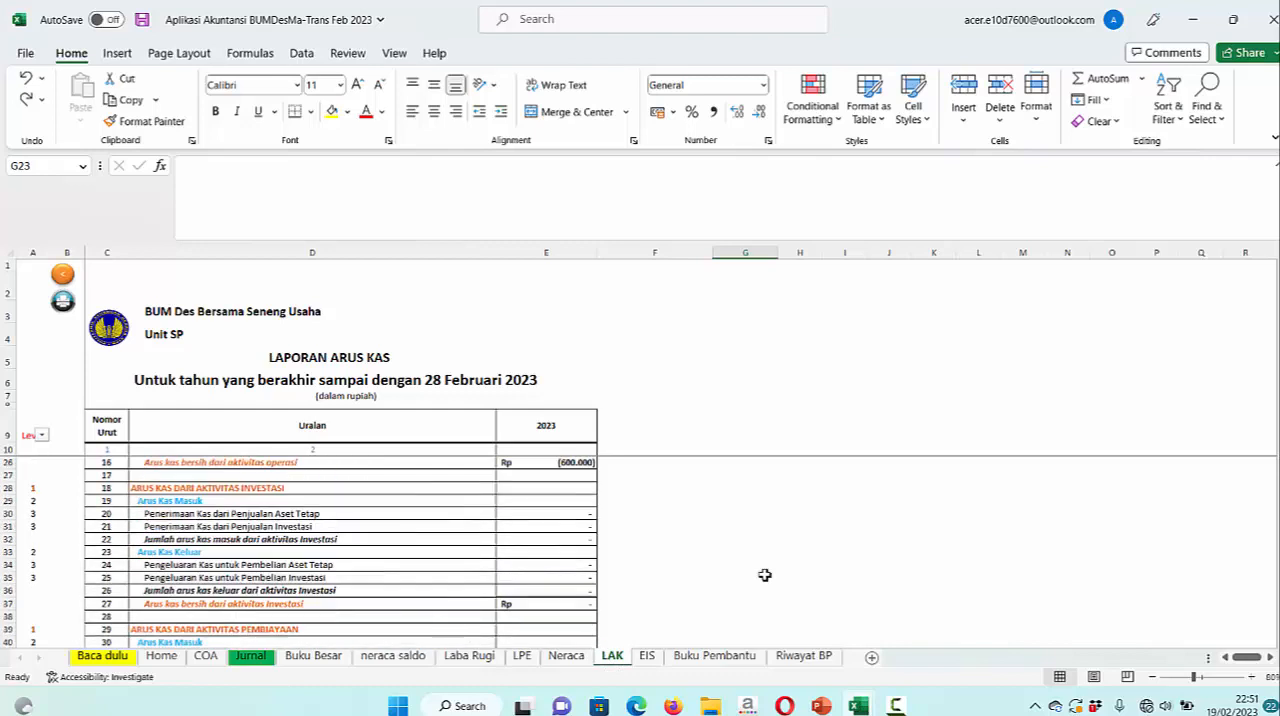
pyautogui.scroll(4, 765, 575)
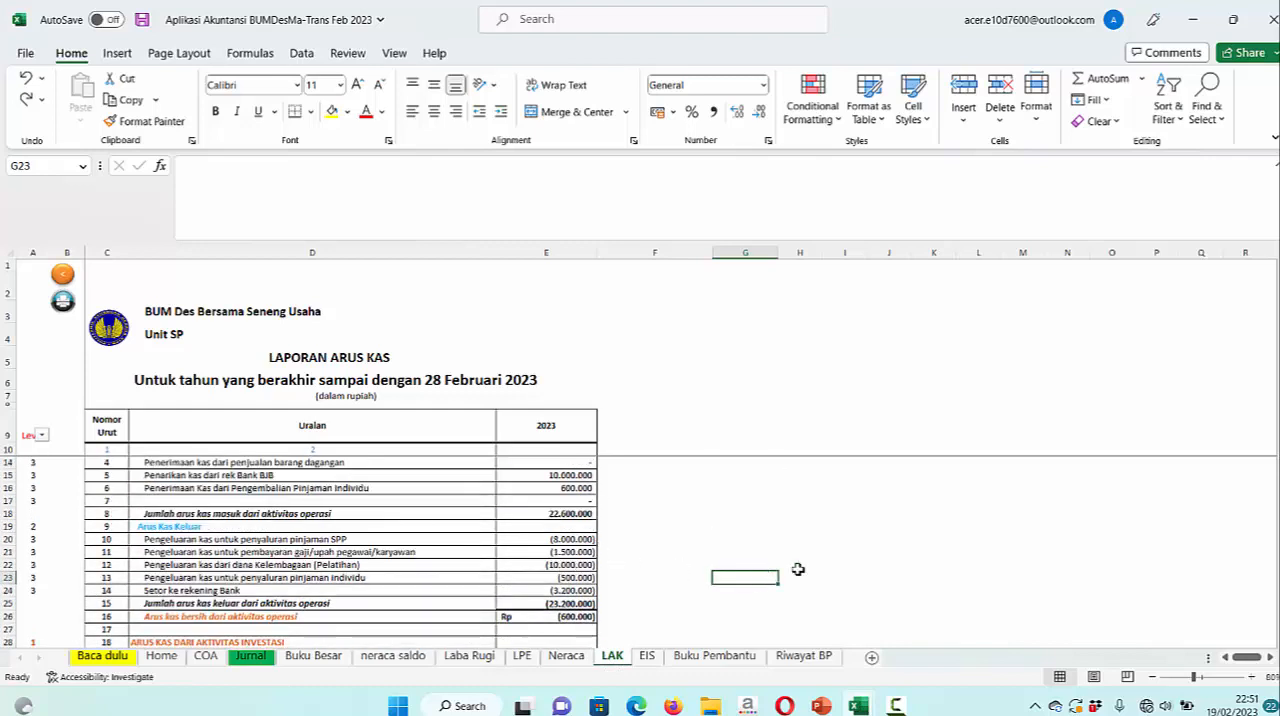
pyautogui.scroll(-10, 797, 569)
pyautogui.scroll(-2, 799, 569)
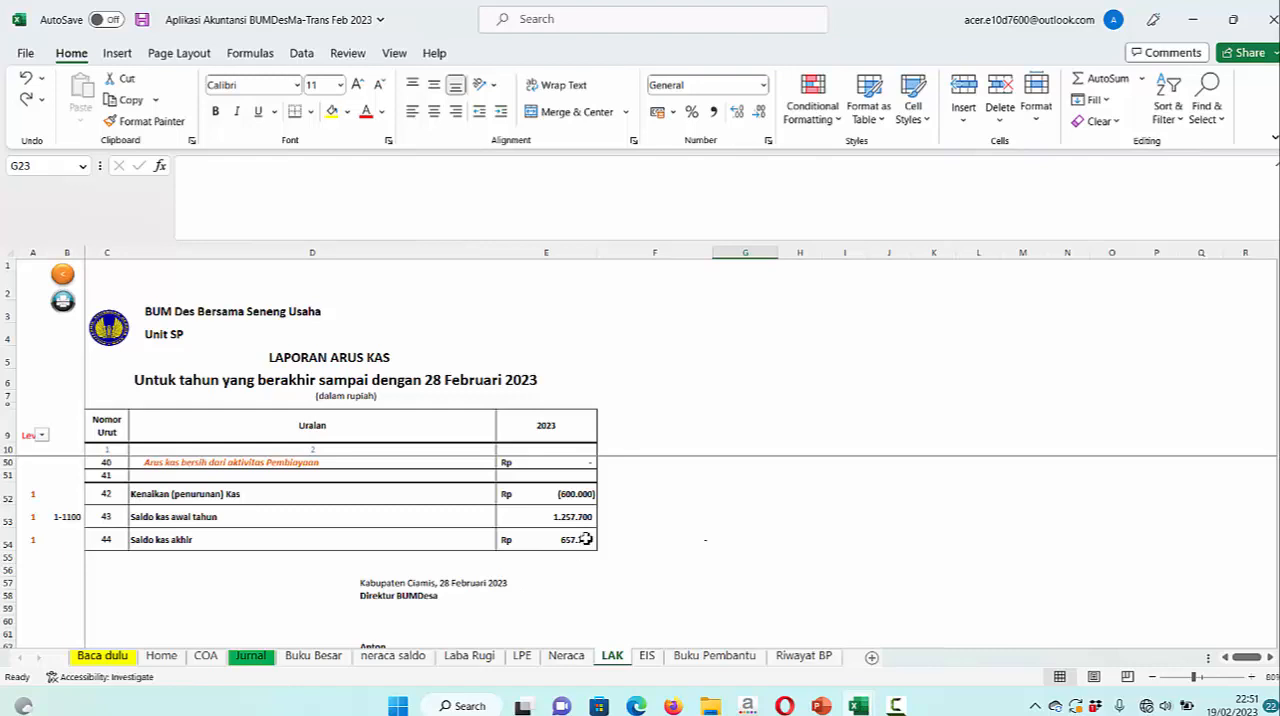
# Check the Kas balance in the February Neraca and view the equity changes in the LPE report
pyautogui.click(566, 655)
pyautogui.scroll(5, 644, 550)
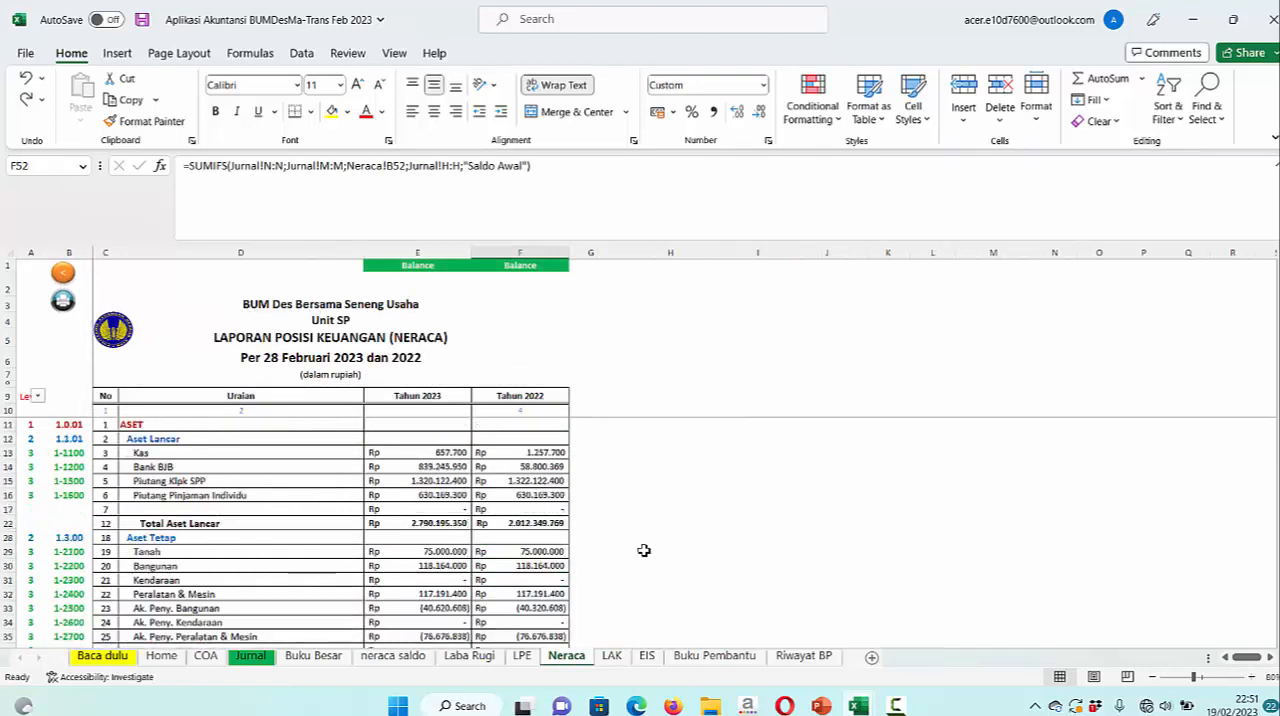
pyautogui.click(522, 655)
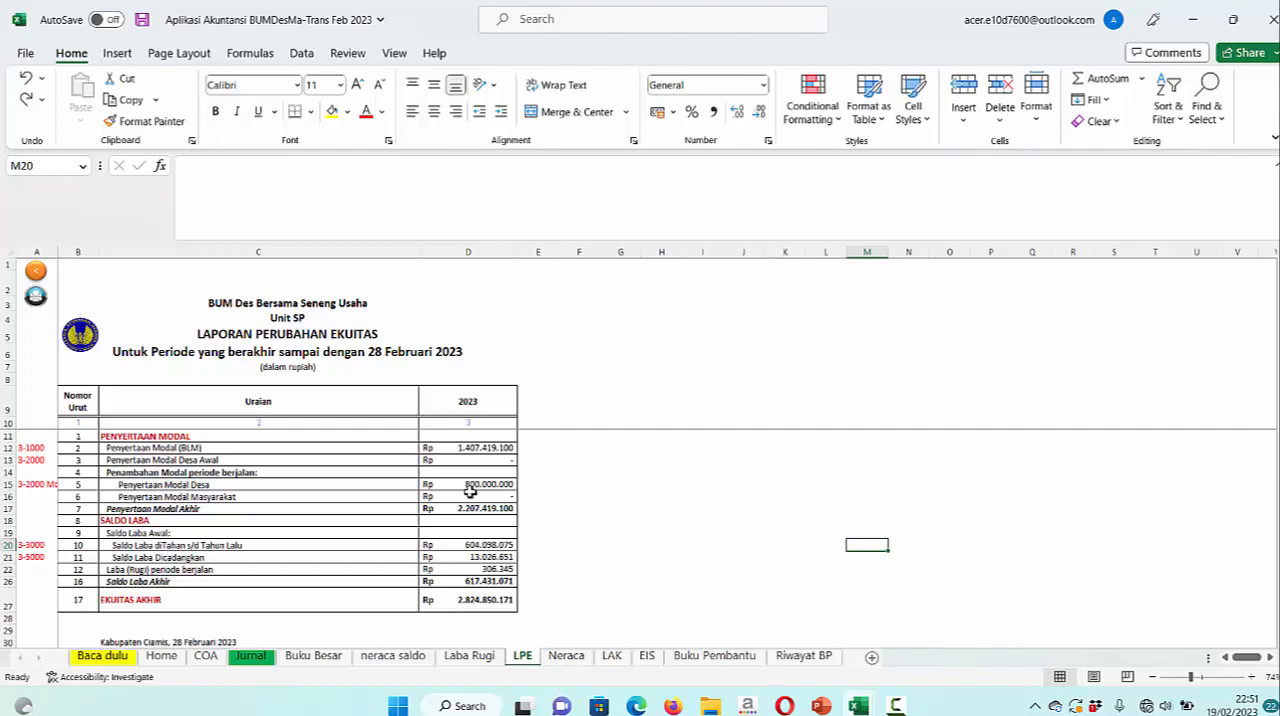
# Examine the equity lines and total assets against total liabilities and equity in the February Neraca
pyautogui.click(565, 656)
pyautogui.scroll(-10, 538, 617)
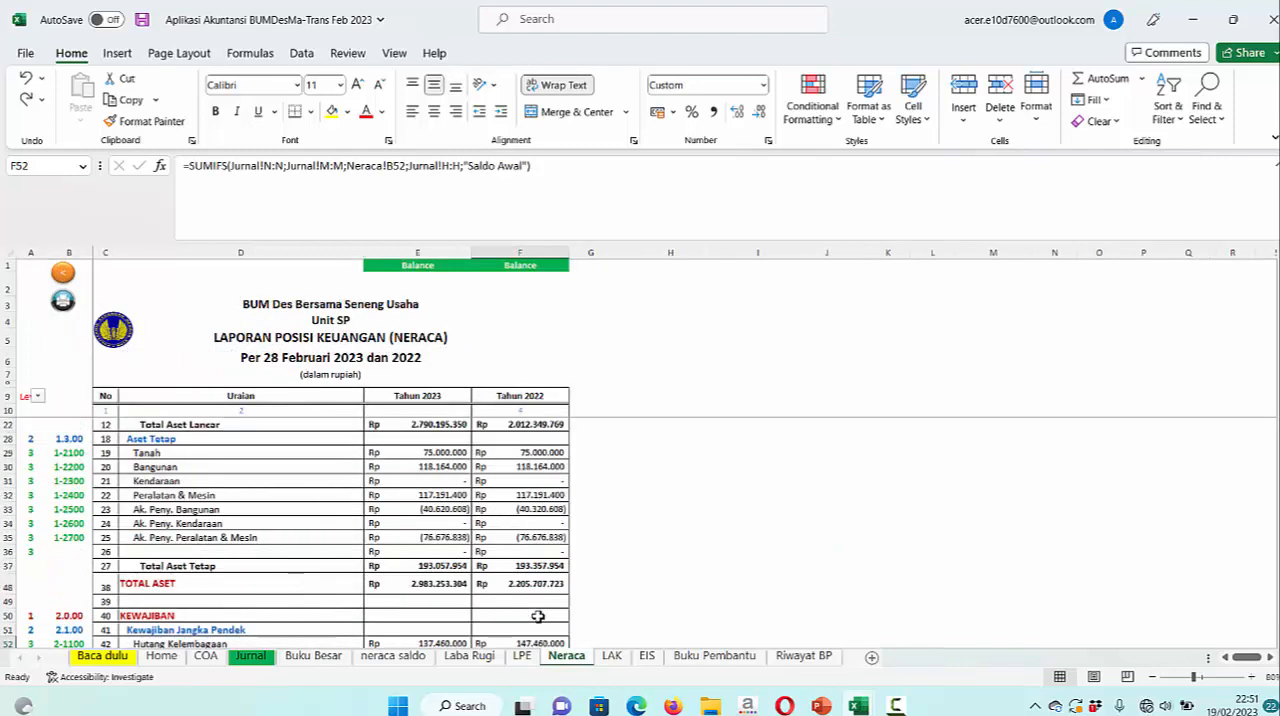
pyautogui.scroll(-3, 535, 615)
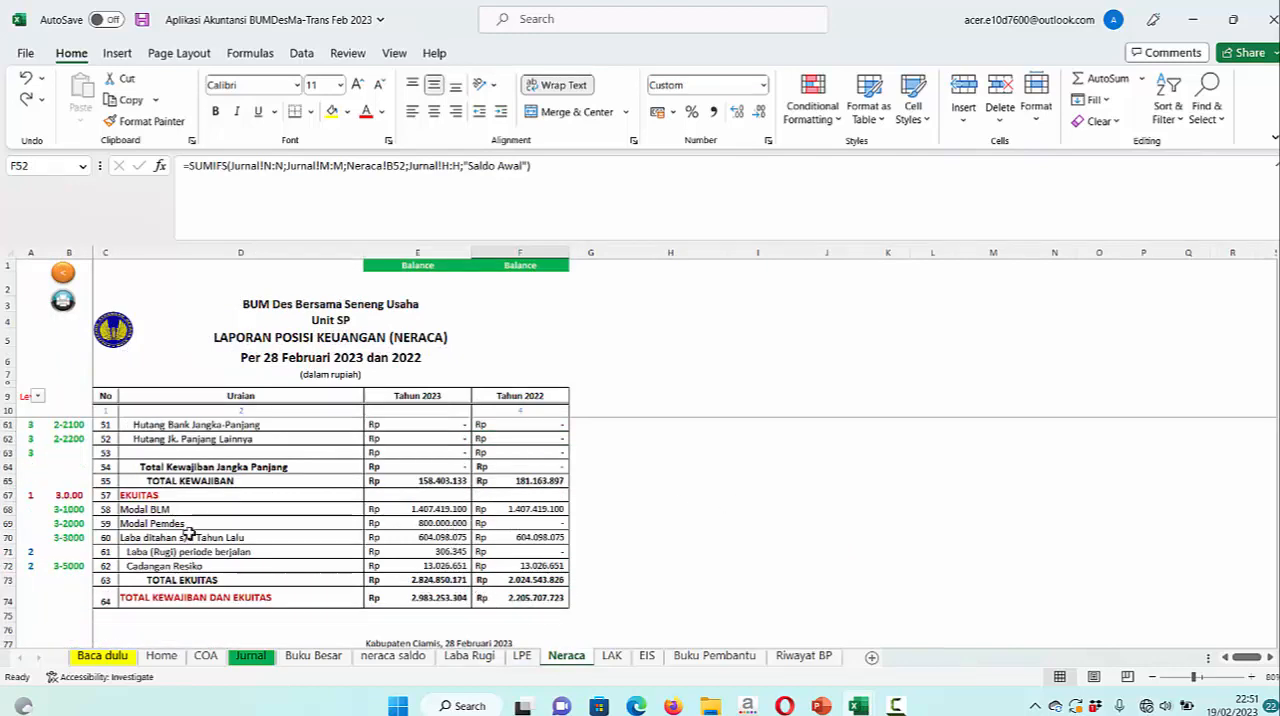
pyautogui.scroll(4, 843, 498)
pyautogui.scroll(5, 843, 498)
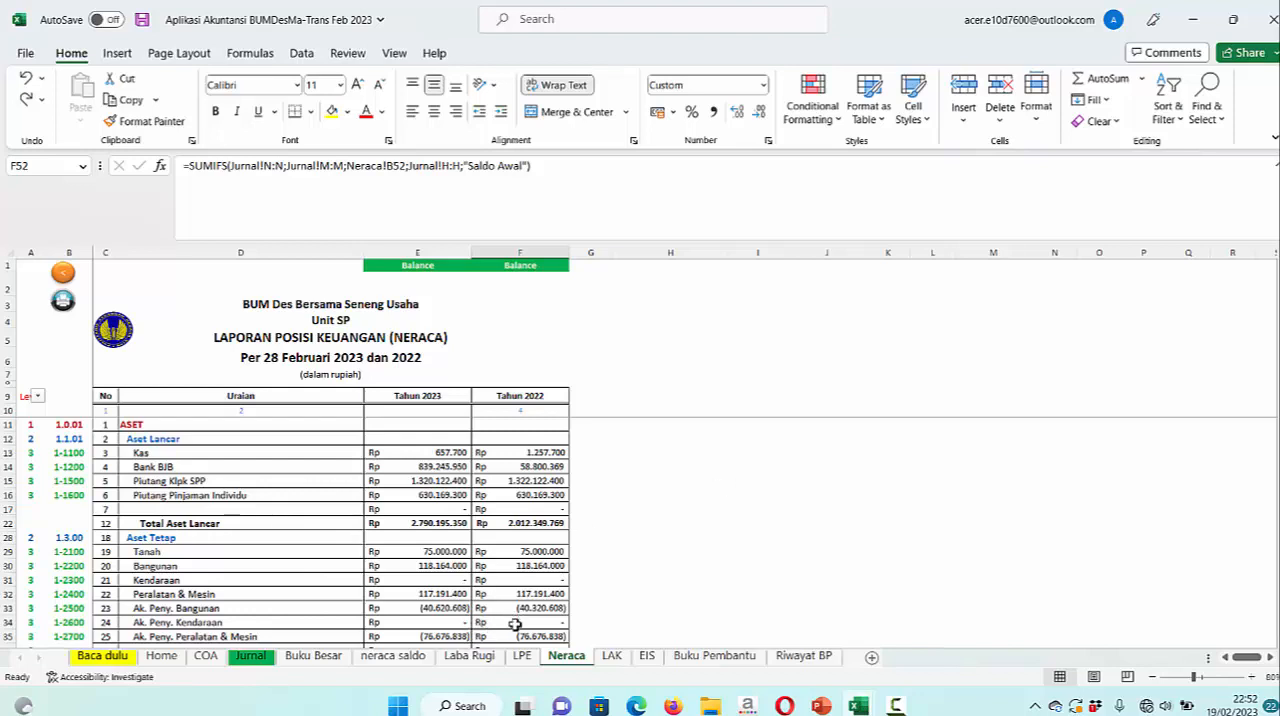
# Look over the income and expense lines of the February Laba Rugi and open the Home sheet
pyautogui.click(470, 656)
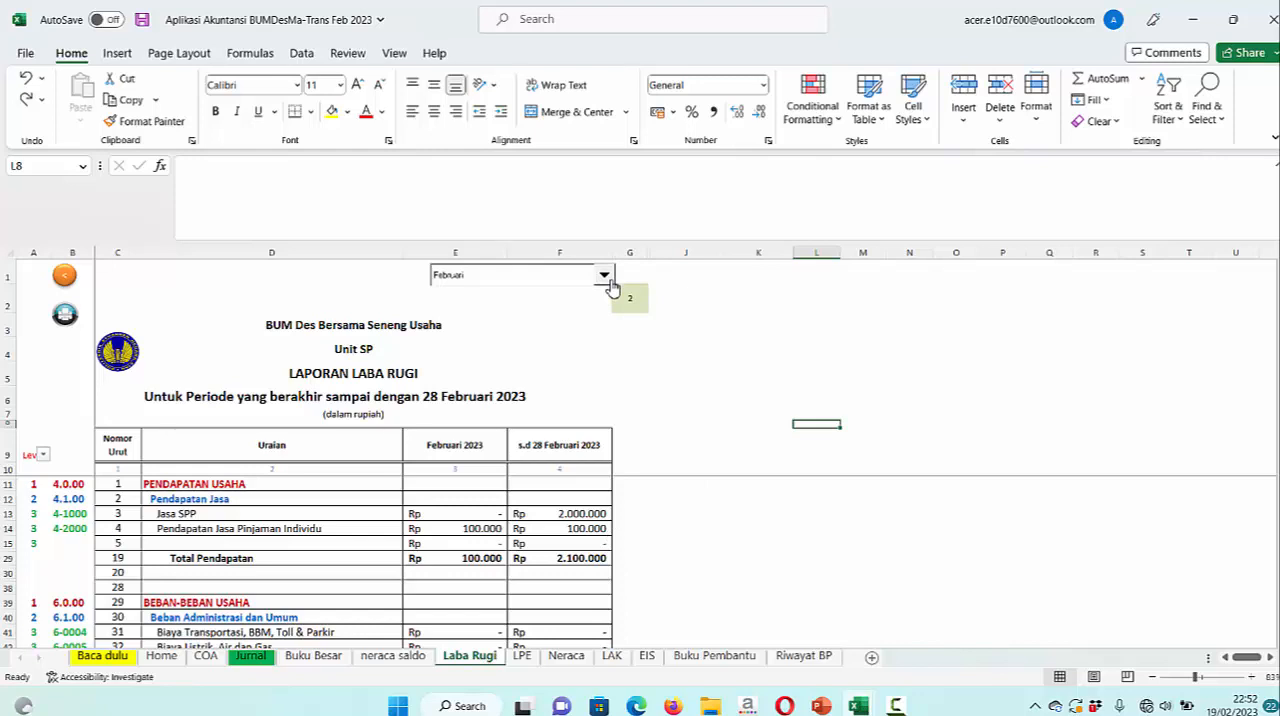
pyautogui.scroll(-2, 766, 533)
pyautogui.scroll(2, 766, 533)
pyautogui.click(163, 658)
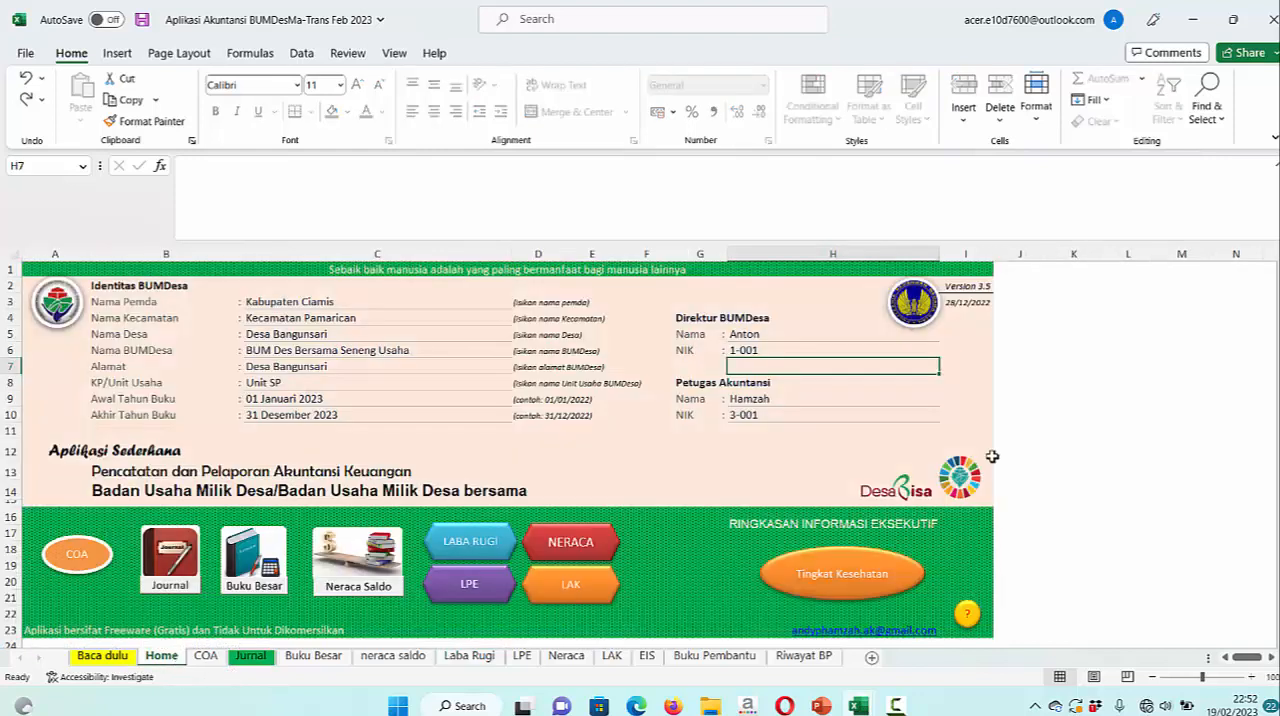